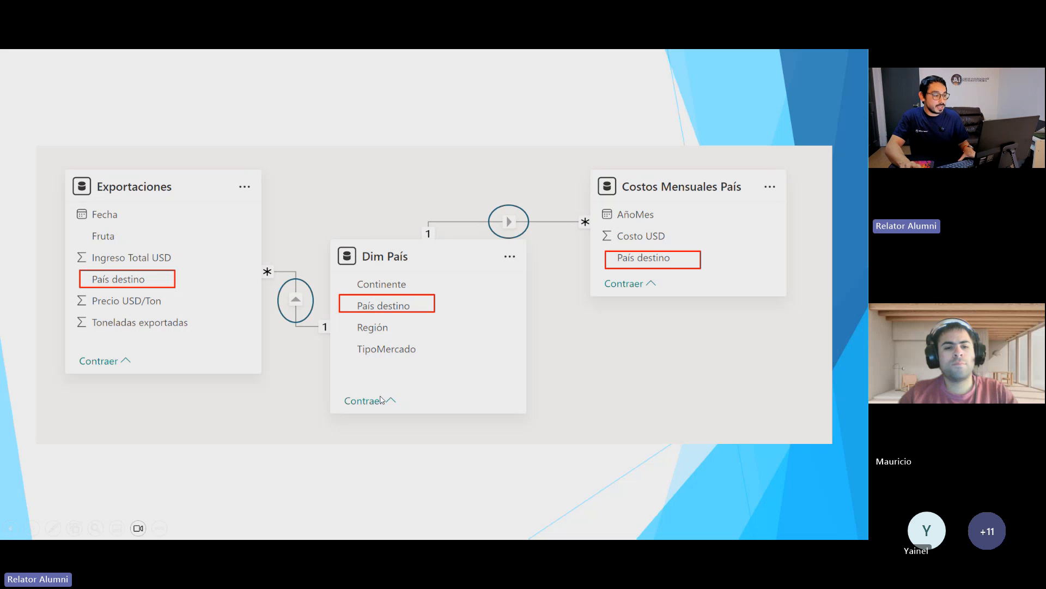
Step: Leave the slideshow, open Costos_Mensuales_Pais_2024.xlsx from the Archivos folder, and minimize the folder window
{"action": "key", "text": "Escape"}
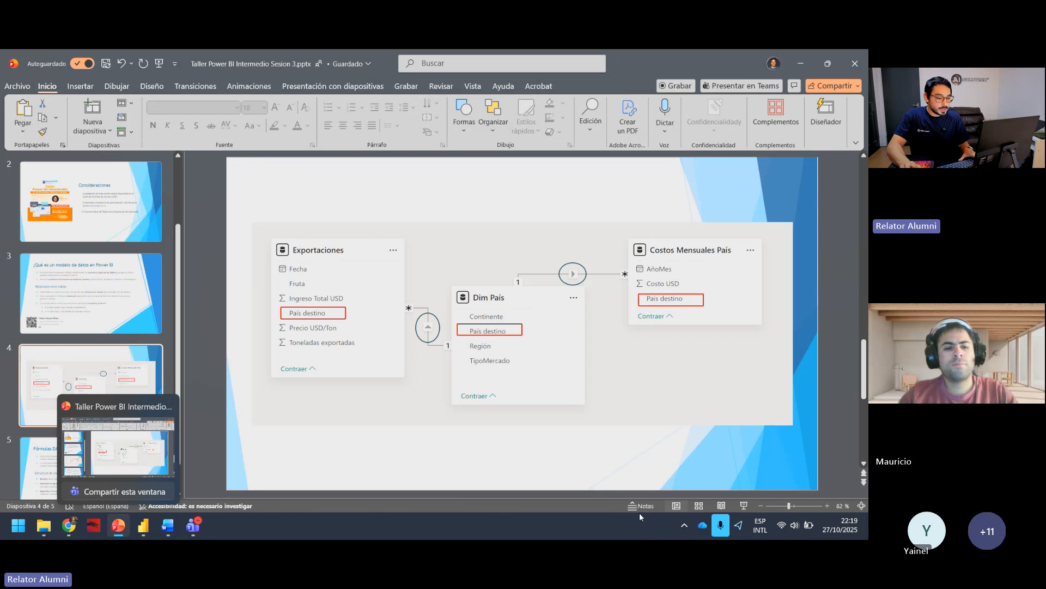
{"action": "left_click", "coordinate": [43, 524]}
{"action": "left_click", "coordinate": [165, 460]}
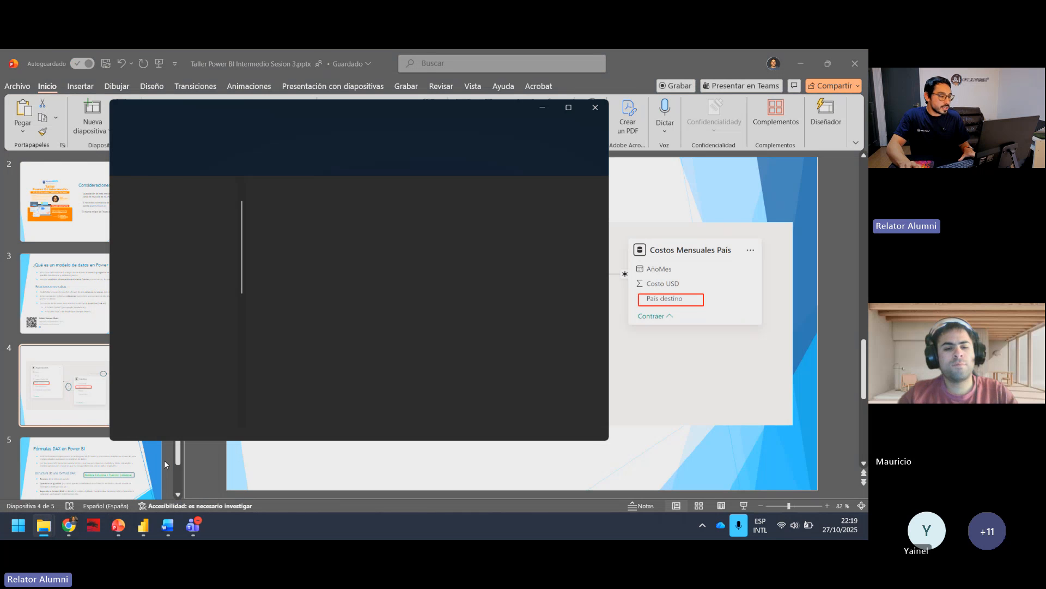
{"action": "left_click_drag", "start_coordinate": [362, 109], "coordinate": [604, 137]}
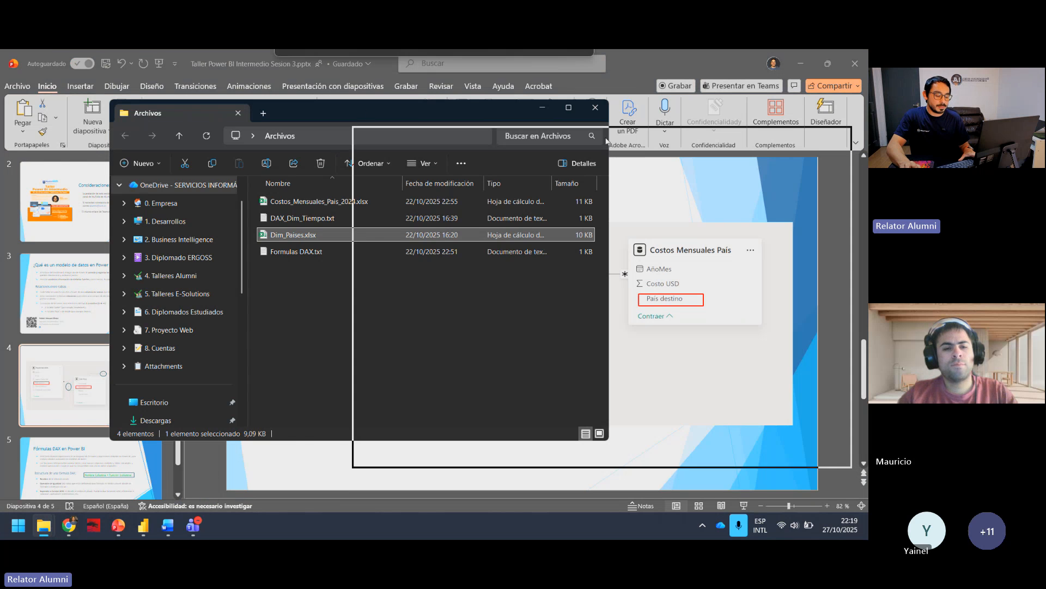
{"action": "left_click", "coordinate": [585, 346]}
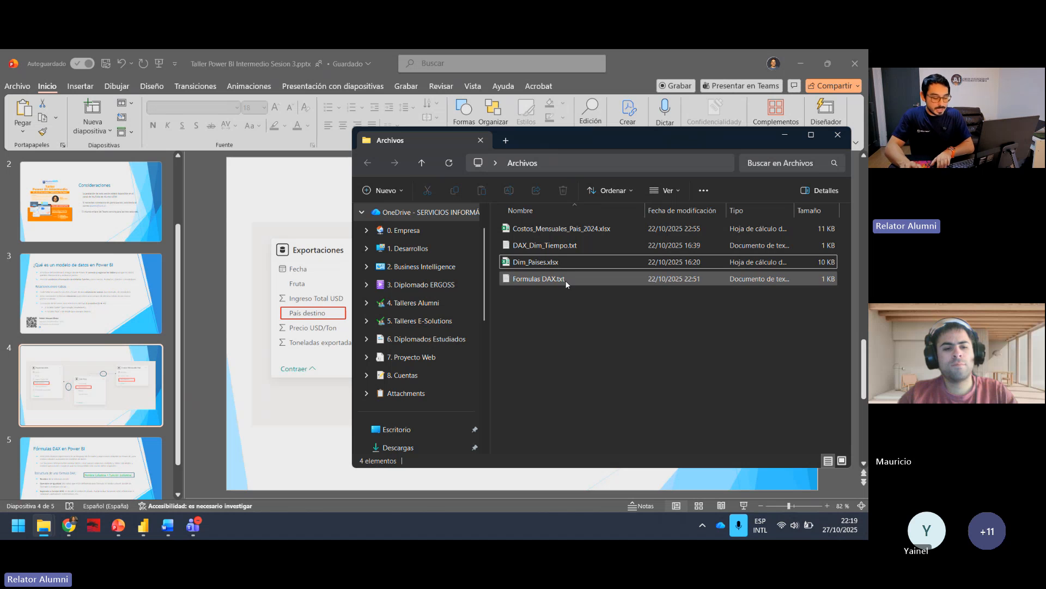
{"action": "left_click", "coordinate": [556, 231]}
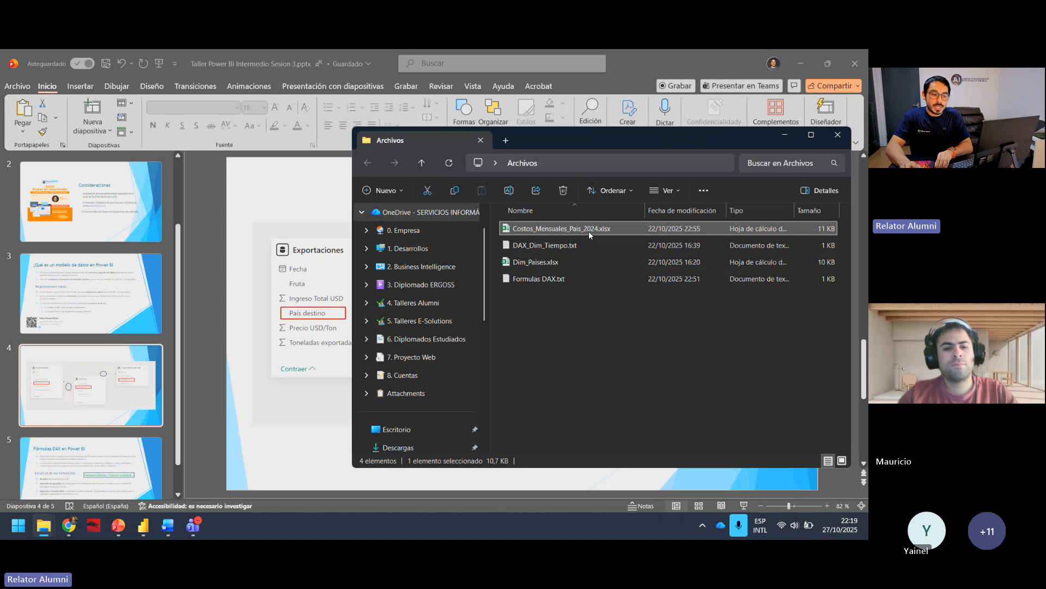
{"action": "left_click", "coordinate": [786, 136]}
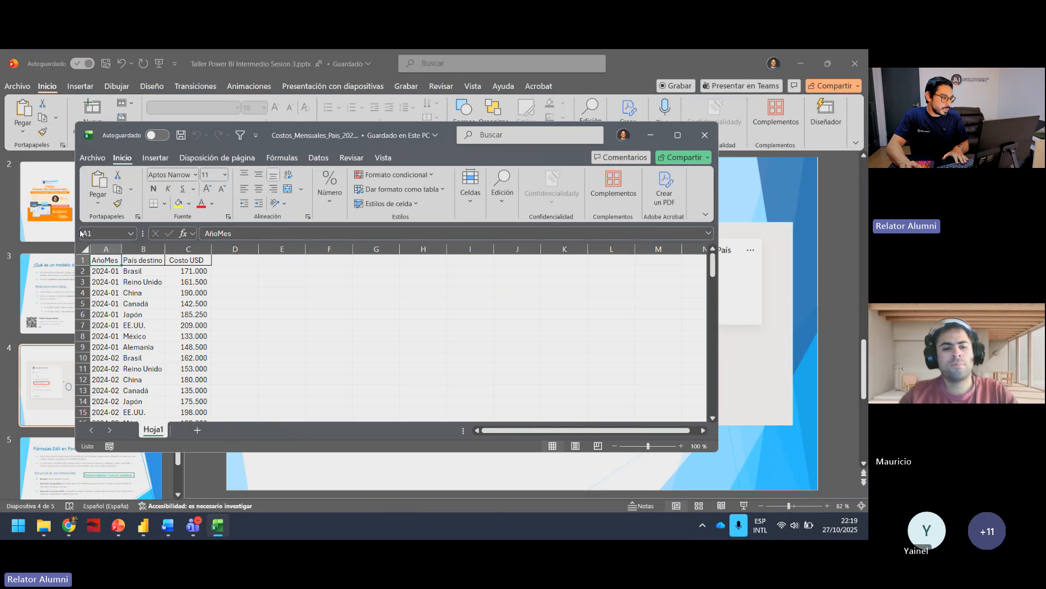
Step: Narrow the monthly costs workbook window and minimize the presentation to expose the desktop
{"action": "left_click_drag", "start_coordinate": [75, 229], "coordinate": [433, 225]}
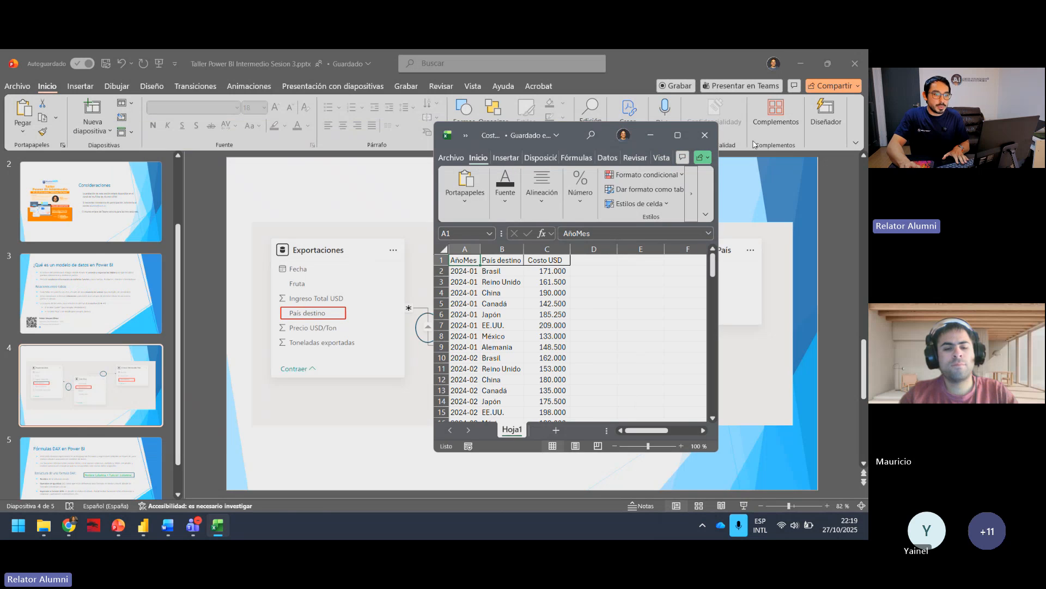
{"action": "left_click", "coordinate": [796, 69]}
{"action": "left_click", "coordinate": [796, 70]}
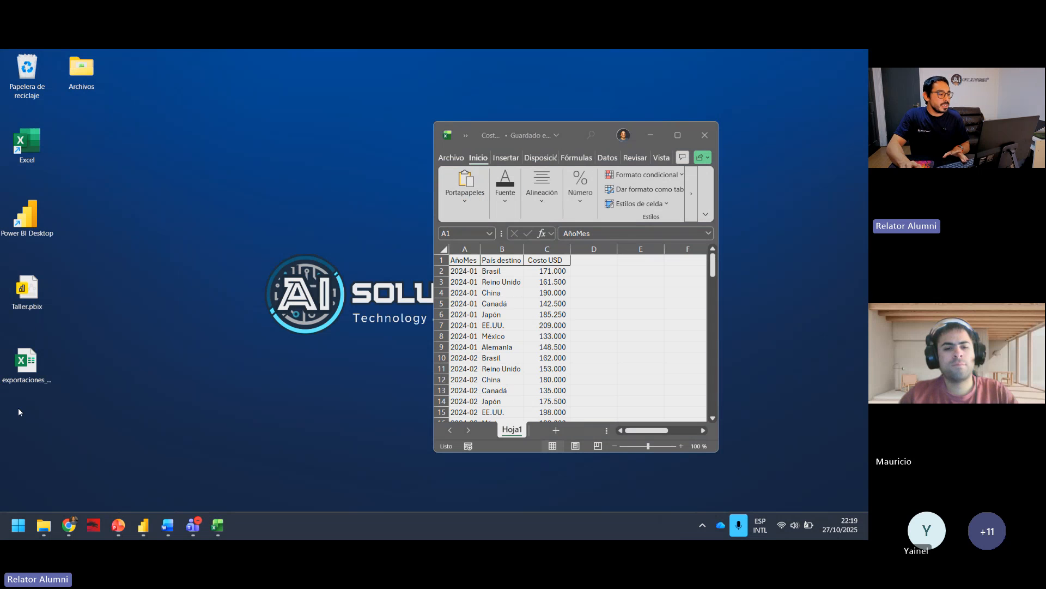
Step: Move the exportaciones_frutas_2024.xlsx file to an open area of the desktop and open it
{"action": "left_click_drag", "start_coordinate": [25, 371], "coordinate": [244, 234]}
{"action": "left_click", "coordinate": [238, 338]}
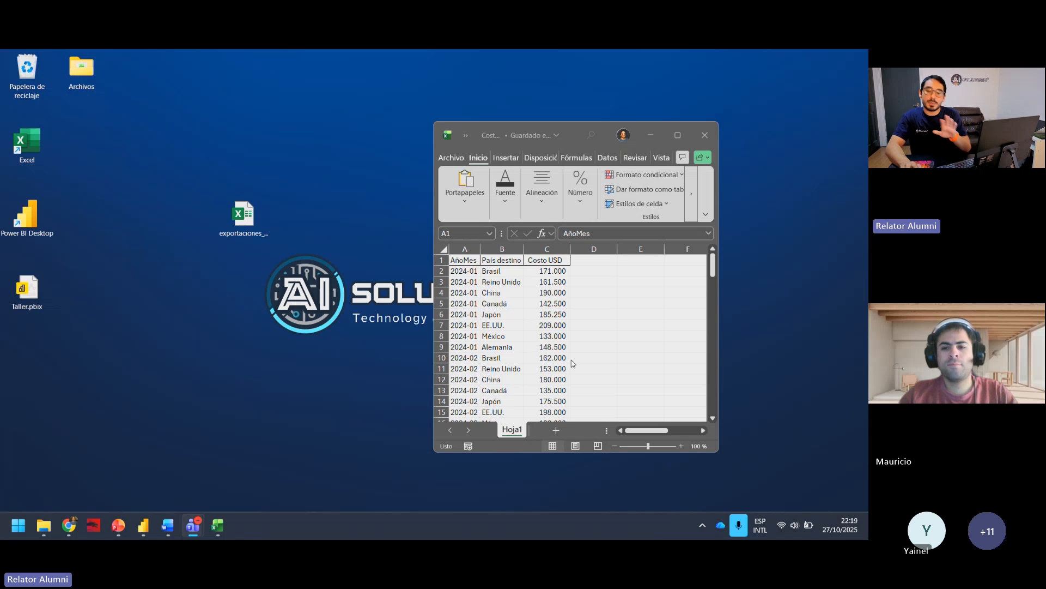
{"action": "left_click", "coordinate": [268, 223]}
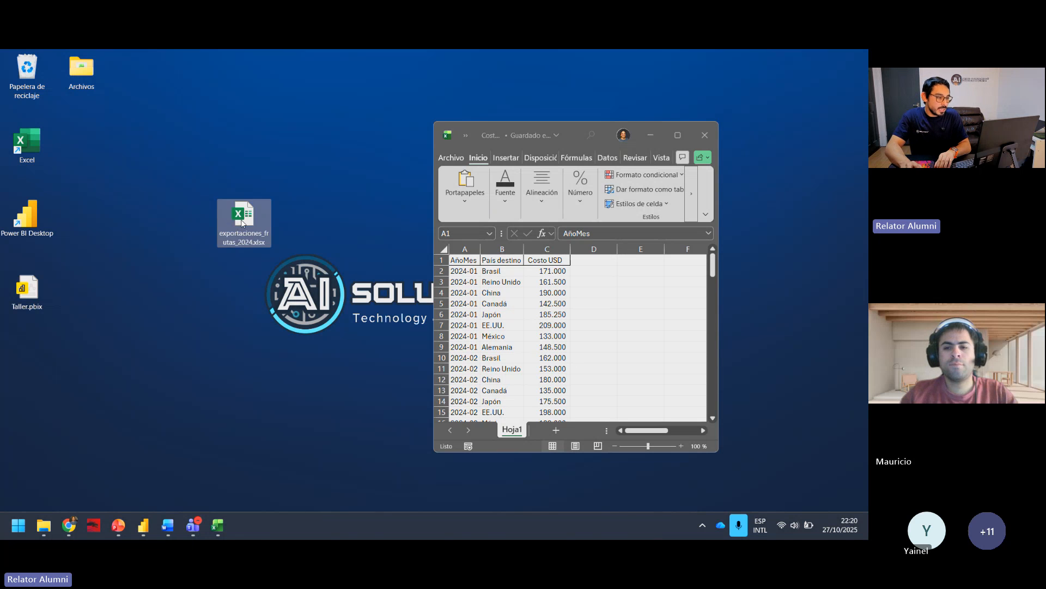
{"action": "double_click", "coordinate": [251, 215]}
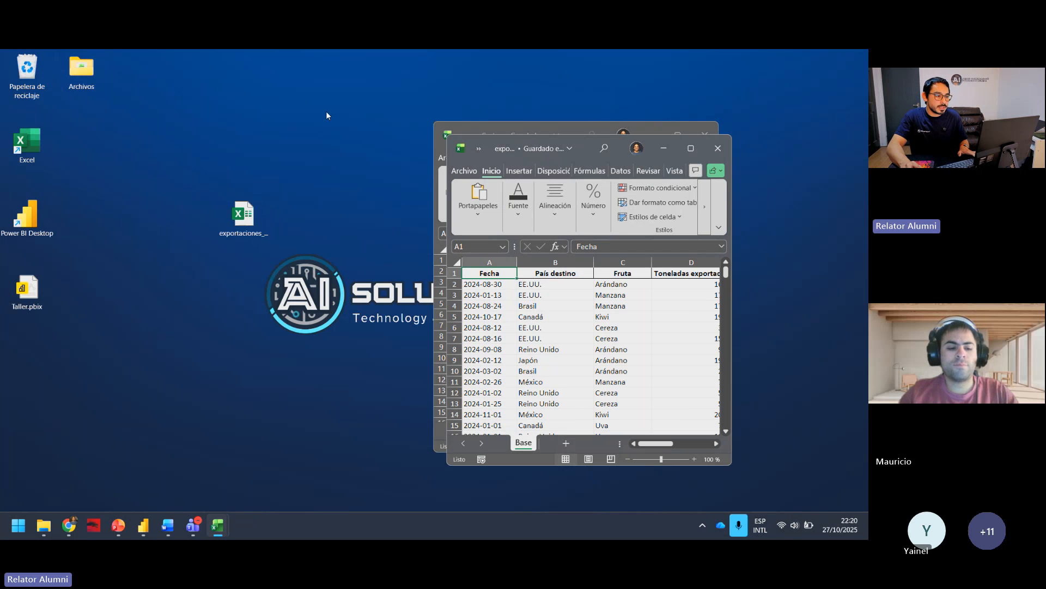
Step: Place the exports and monthly costs workbooks next to each other and enlarge both to the full desktop height
{"action": "left_click_drag", "start_coordinate": [619, 155], "coordinate": [217, 99]}
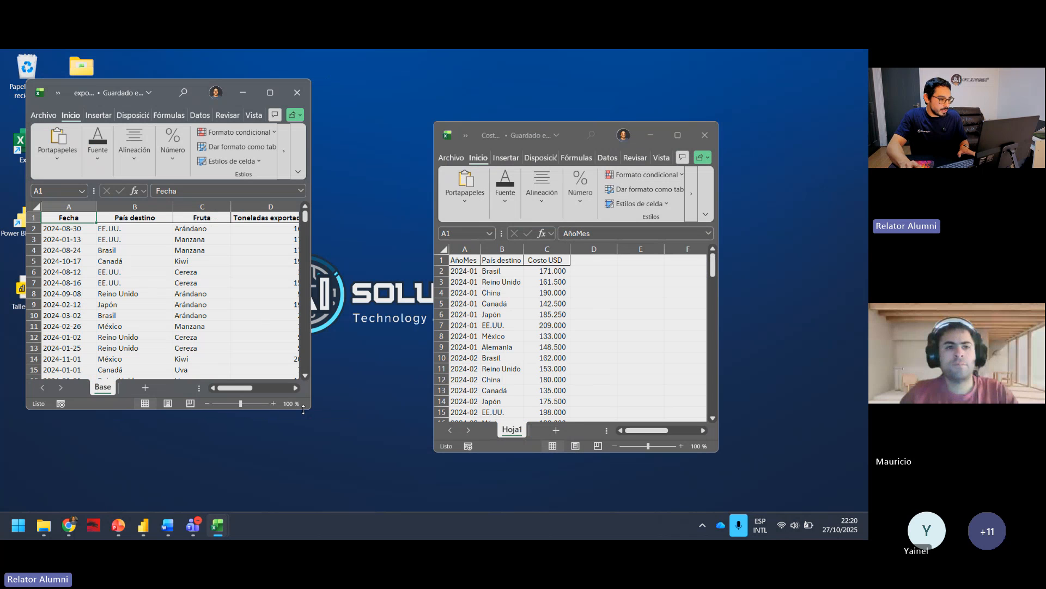
{"action": "left_click_drag", "start_coordinate": [309, 410], "coordinate": [414, 510]}
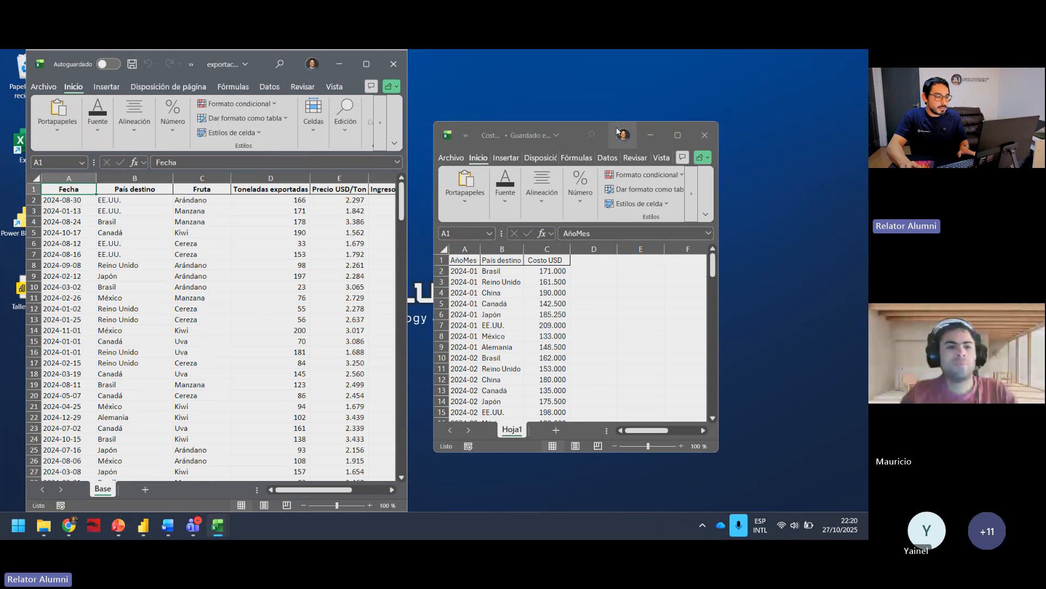
{"action": "left_click_drag", "start_coordinate": [567, 129], "coordinate": [737, 69]}
{"action": "left_click_drag", "start_coordinate": [601, 391], "coordinate": [489, 510]}
{"action": "left_click_drag", "start_coordinate": [737, 61], "coordinate": [701, 61]}
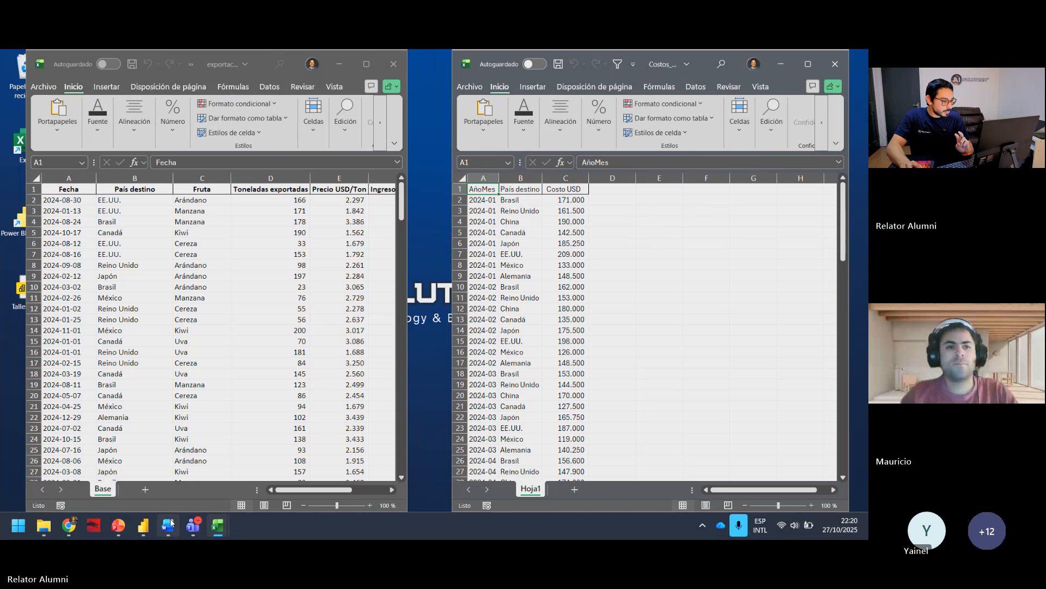
Step: Examine the tables and relationships on the presentation's data model slide, and return to the two workbooks
{"action": "left_click", "coordinate": [137, 454]}
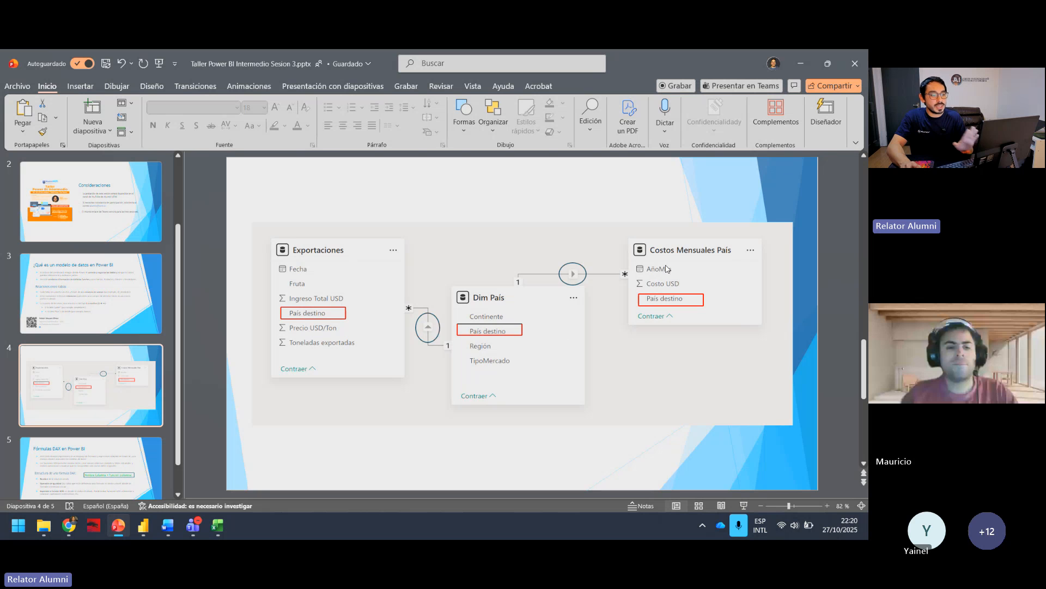
{"action": "left_click", "coordinate": [799, 57]}
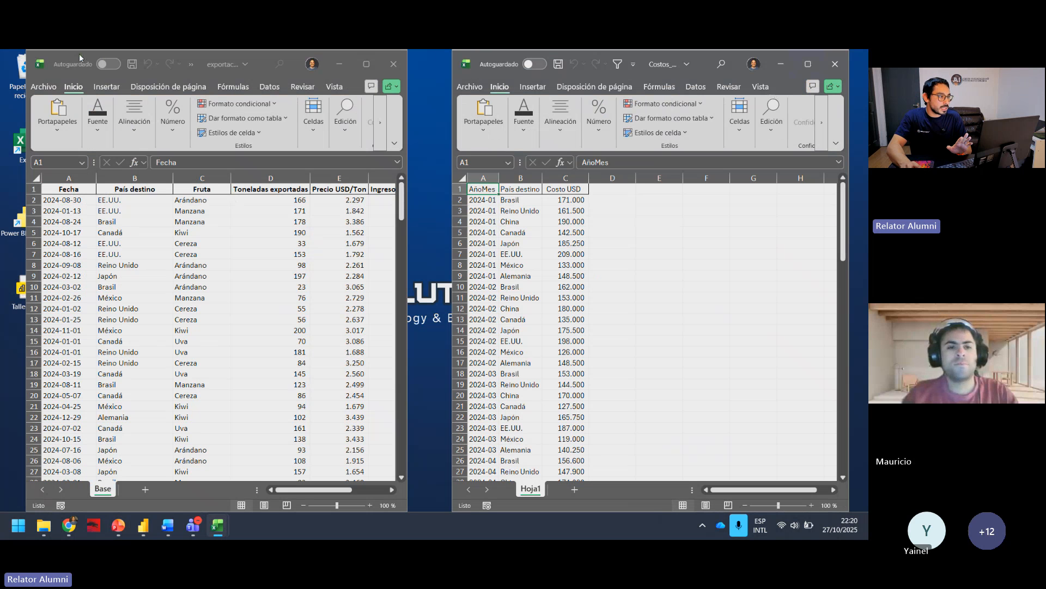
{"action": "left_click", "coordinate": [700, 56]}
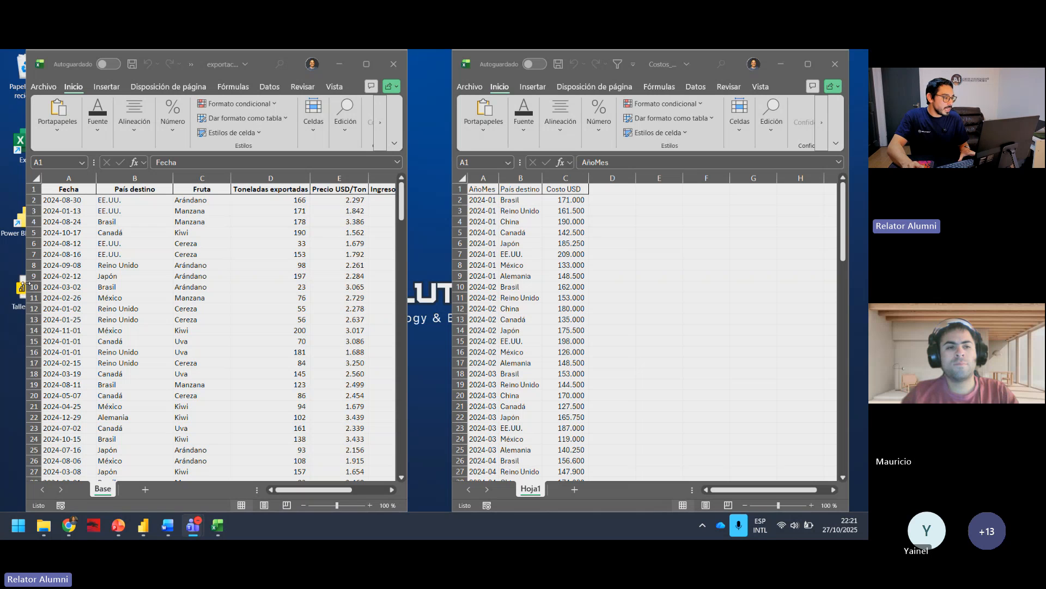
Step: Tile the two workbooks across the whole screen, giving the exports workbook about two thirds of the width
{"action": "left_click_drag", "start_coordinate": [24, 284], "coordinate": [9, 284]}
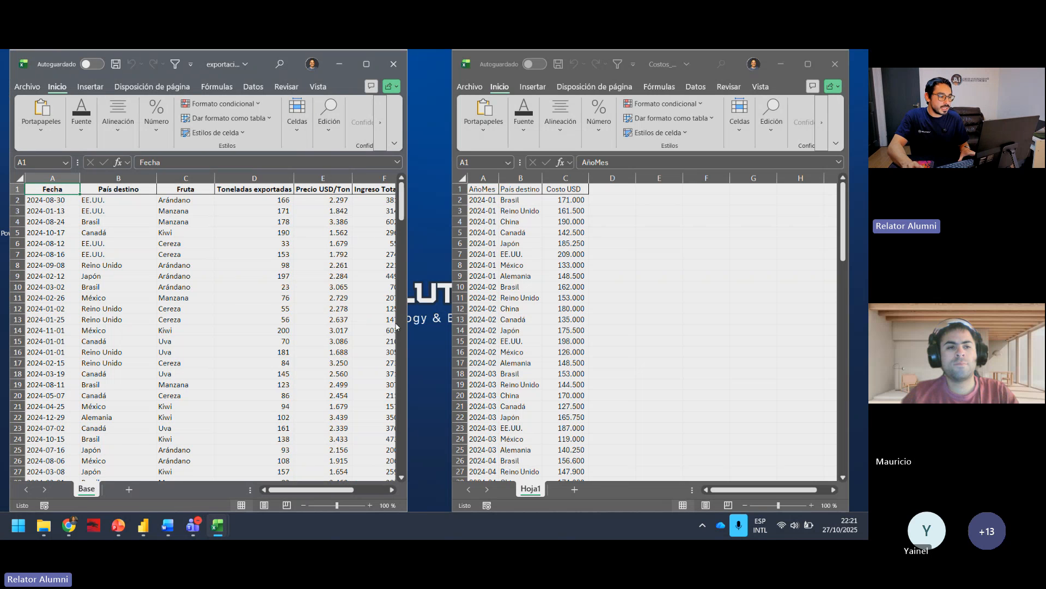
{"action": "left_click_drag", "start_coordinate": [413, 330], "coordinate": [438, 327]}
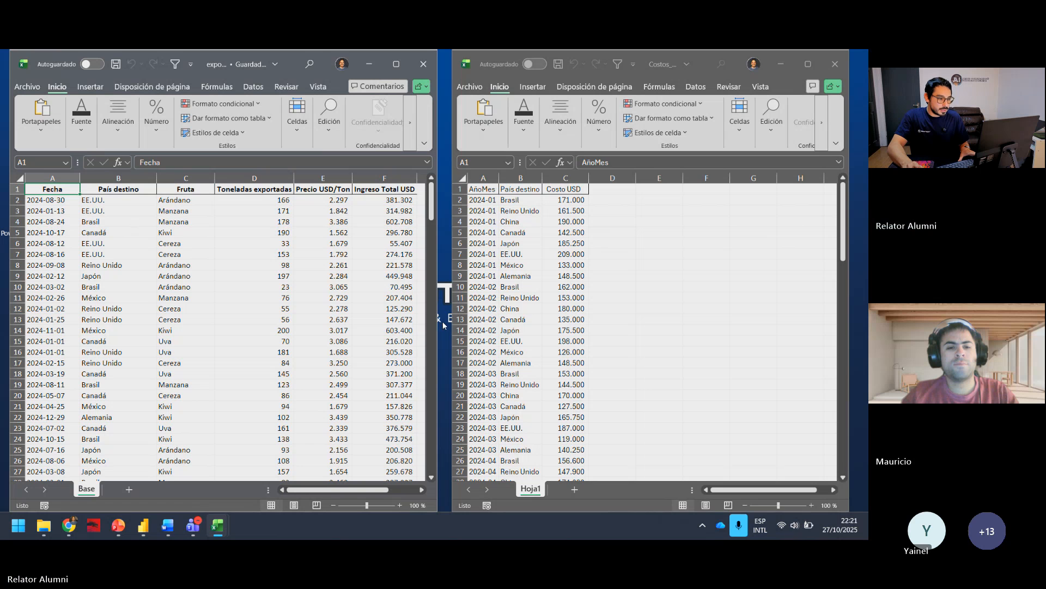
{"action": "scroll", "coordinate": [436, 323], "scroll_direction": "down", "scroll_amount": 9}
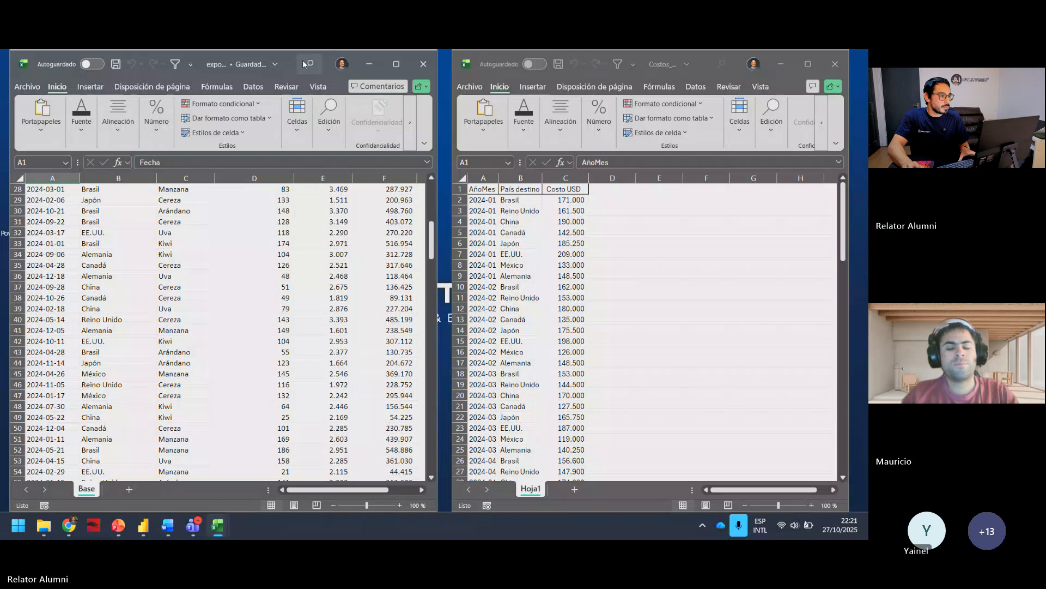
{"action": "left_click_drag", "start_coordinate": [294, 58], "coordinate": [1, 255]}
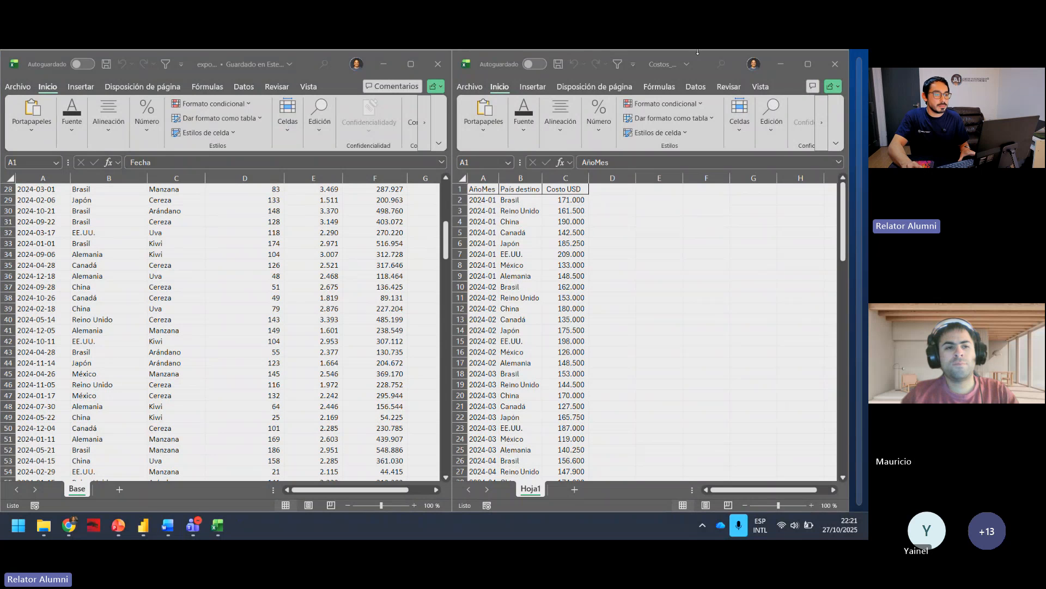
{"action": "left_click", "coordinate": [781, 64]}
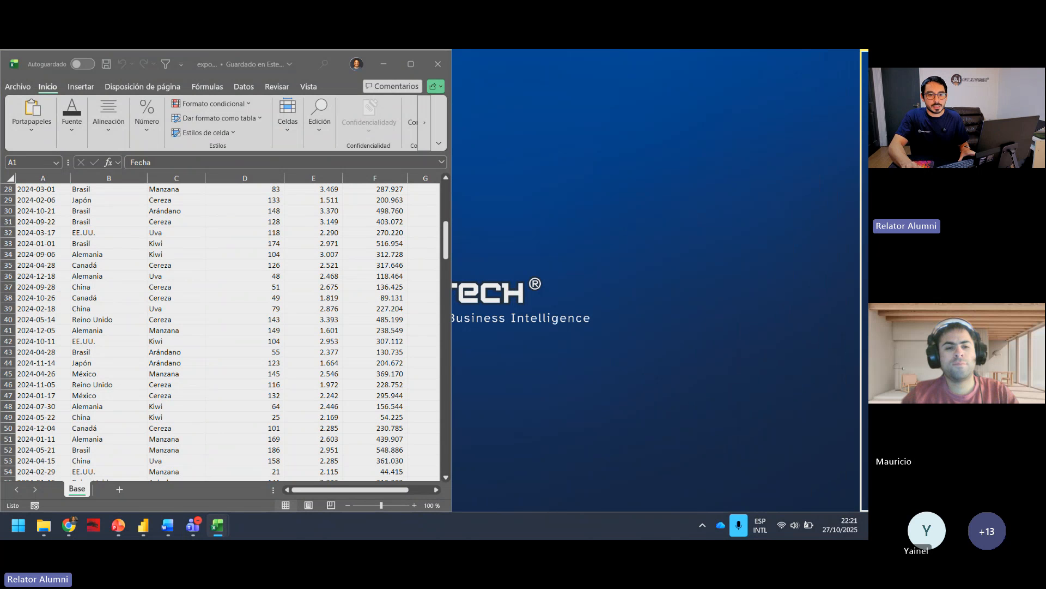
{"action": "left_click_drag", "start_coordinate": [867, 182], "coordinate": [866, 229]}
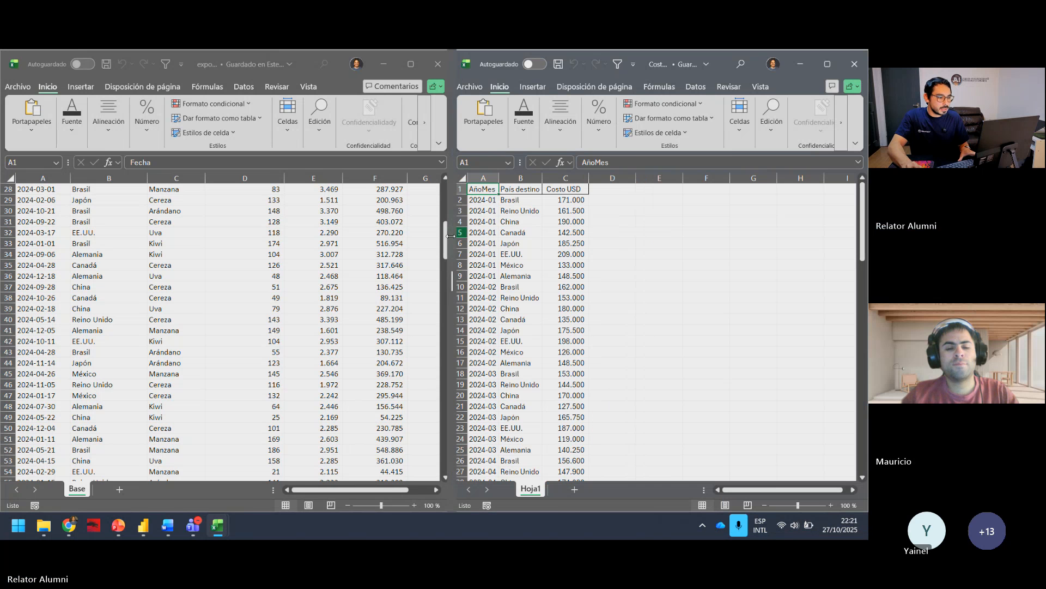
{"action": "left_click_drag", "start_coordinate": [451, 235], "coordinate": [572, 235]}
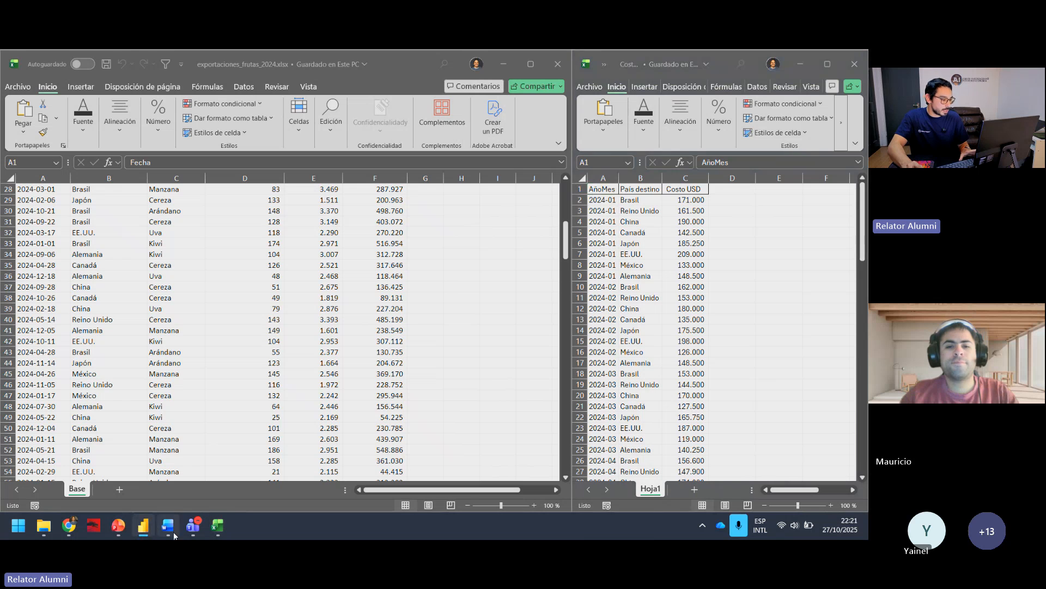
Step: Compare the data model slide with the País destino columns in the exports and monthly costs workbooks
{"action": "left_click", "coordinate": [118, 525]}
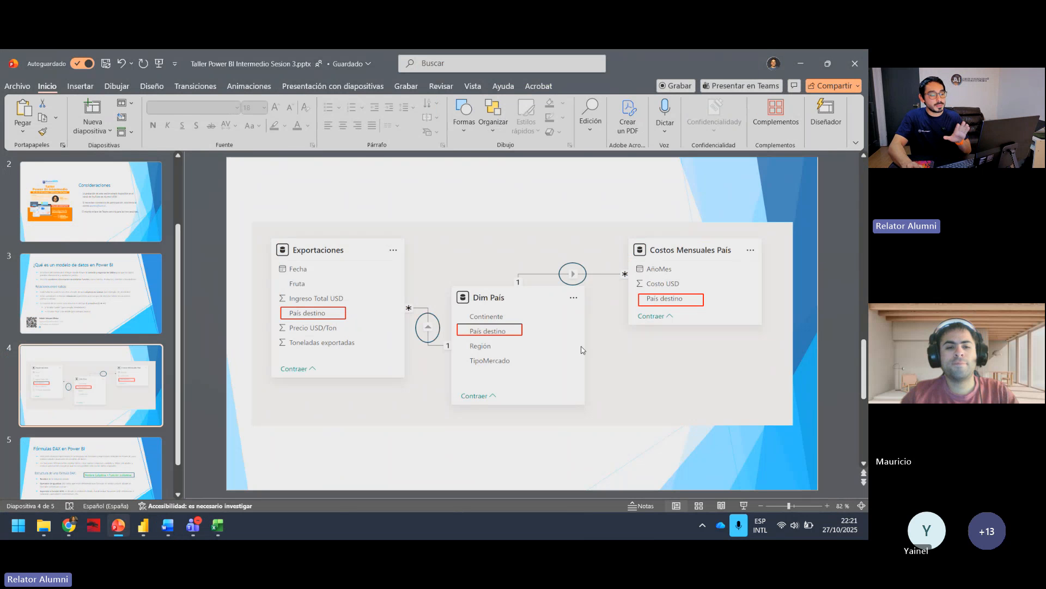
{"action": "left_click", "coordinate": [807, 64]}
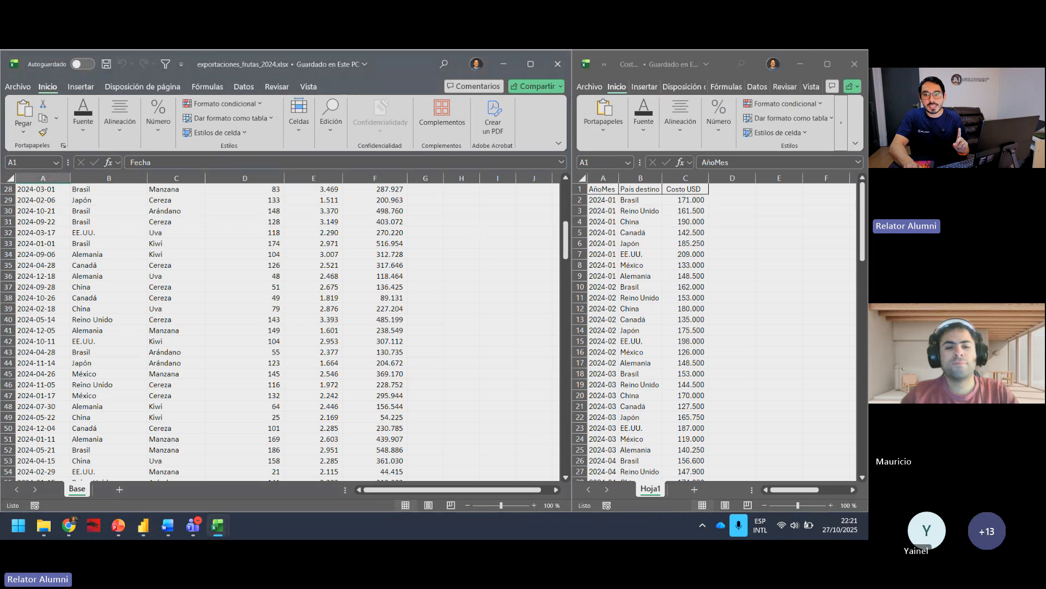
{"action": "scroll", "coordinate": [497, 233], "scroll_direction": "up", "scroll_amount": 9}
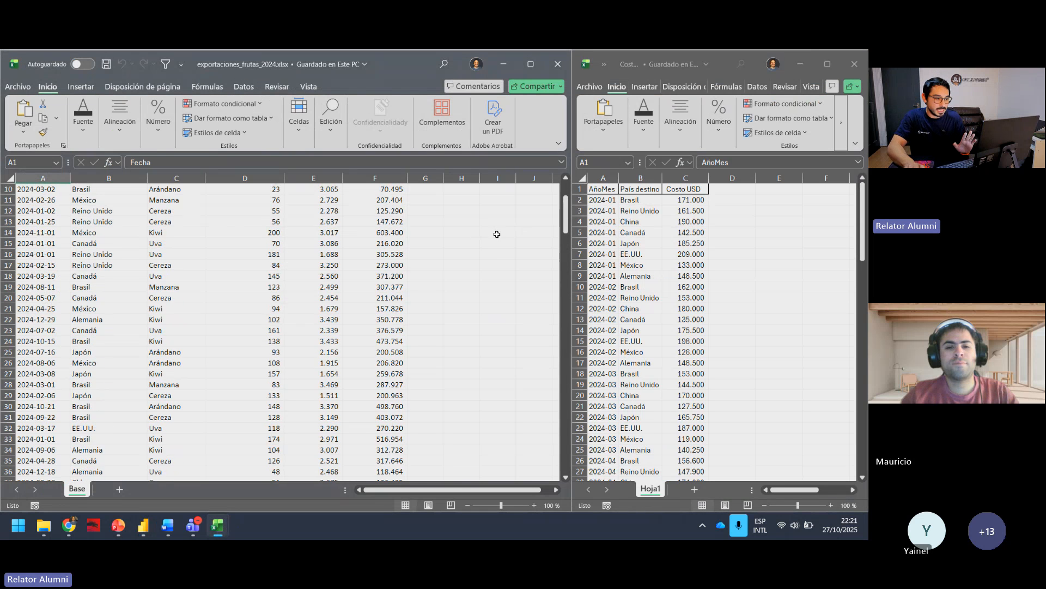
{"action": "left_click", "coordinate": [116, 190]}
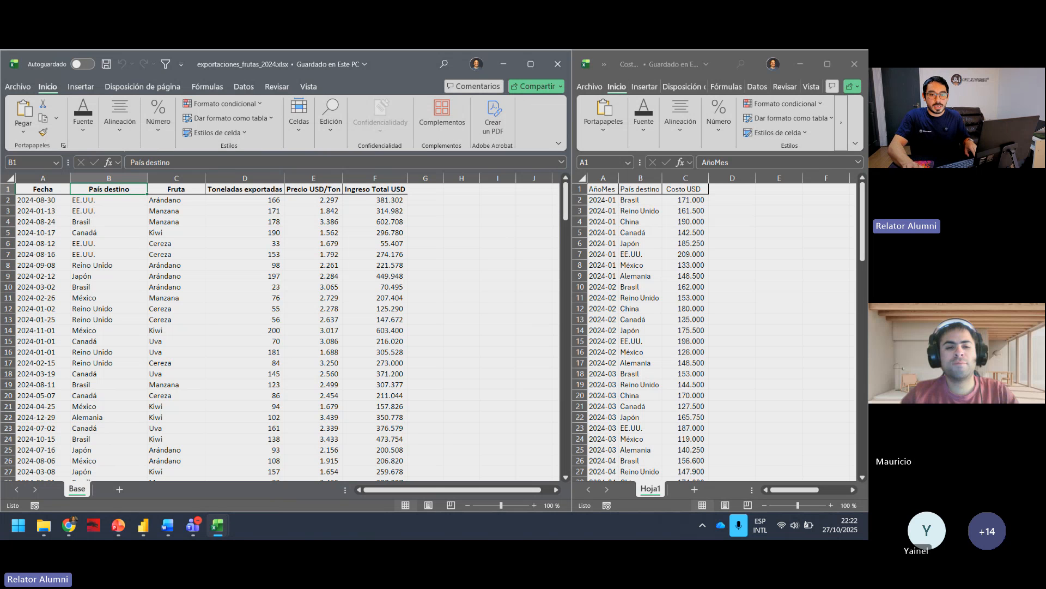
{"action": "key", "text": "alt+Tab"}
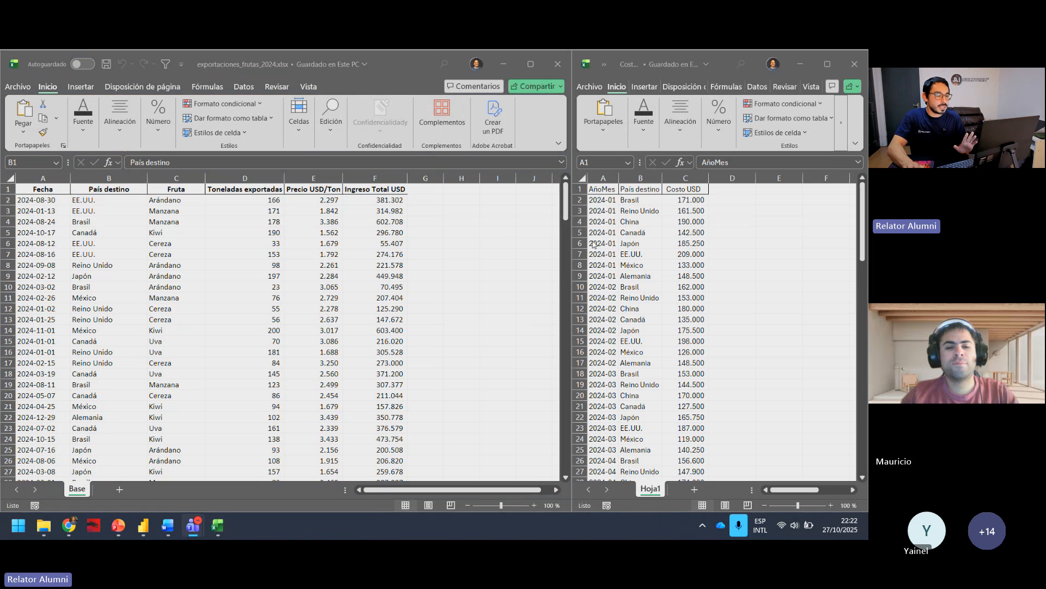
{"action": "left_click", "coordinate": [641, 178]}
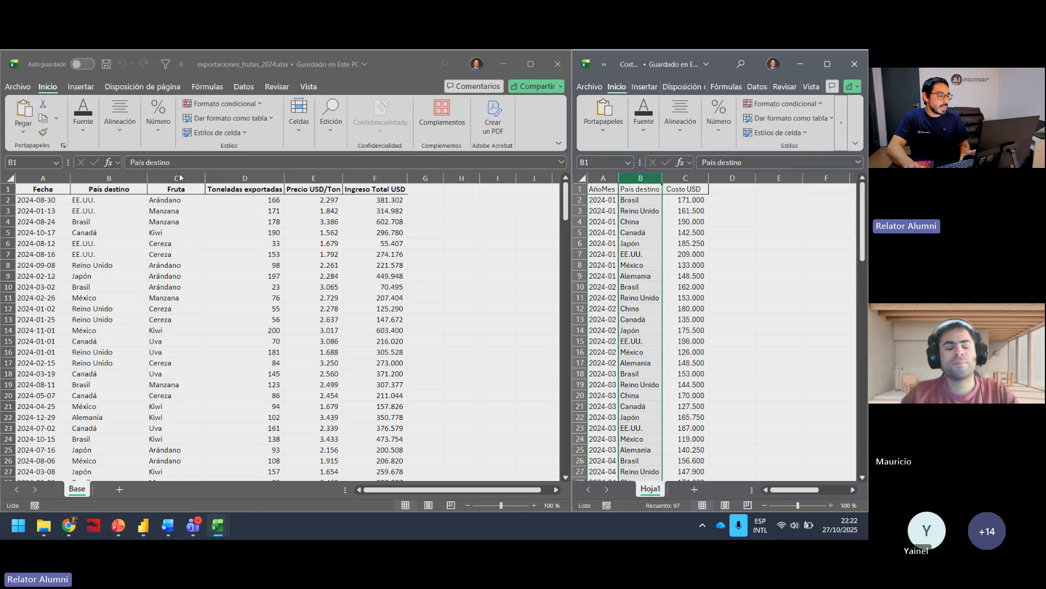
Step: Fill the País destino column of the exports workbook with green and set its font color to automatic
{"action": "left_click", "coordinate": [117, 175]}
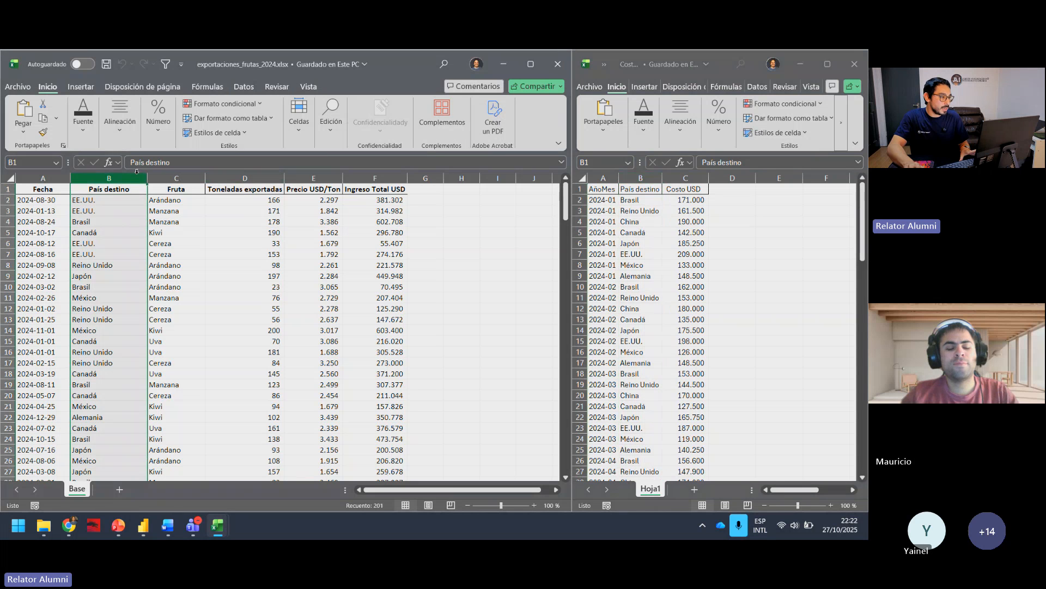
{"action": "left_click", "coordinate": [84, 135]}
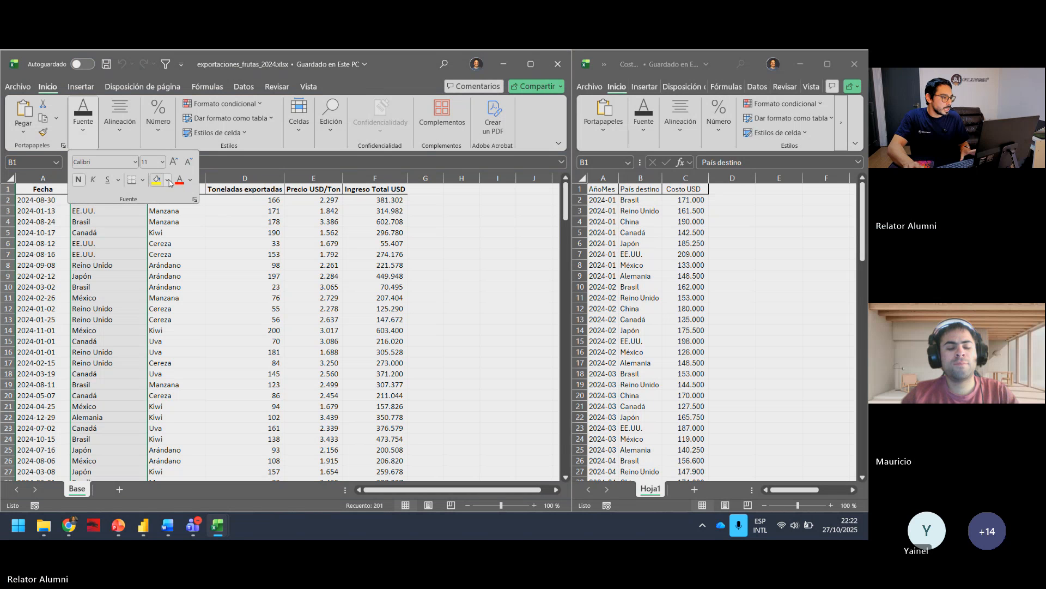
{"action": "left_click", "coordinate": [179, 180]}
{"action": "left_click", "coordinate": [189, 179]}
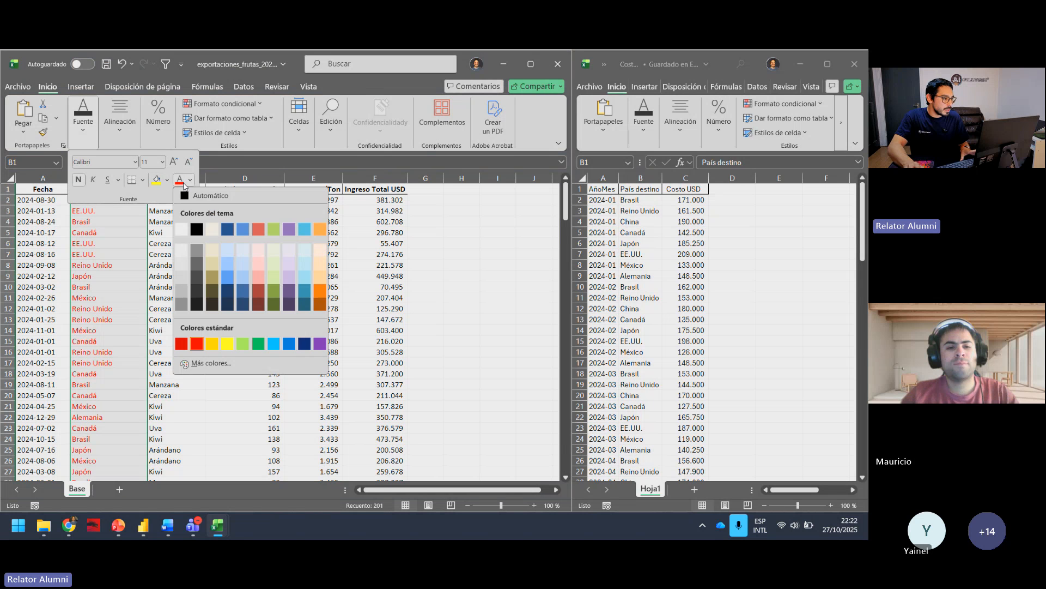
{"action": "left_click", "coordinate": [185, 182]}
{"action": "left_click", "coordinate": [190, 180]}
{"action": "left_click", "coordinate": [192, 196]}
{"action": "left_click", "coordinate": [167, 180]}
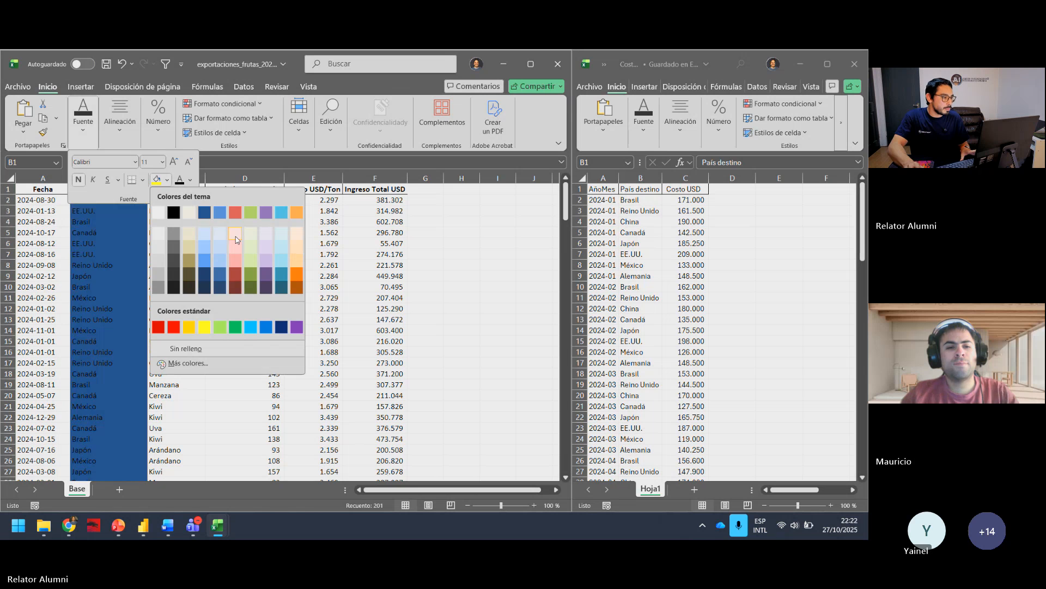
{"action": "left_click", "coordinate": [251, 277]}
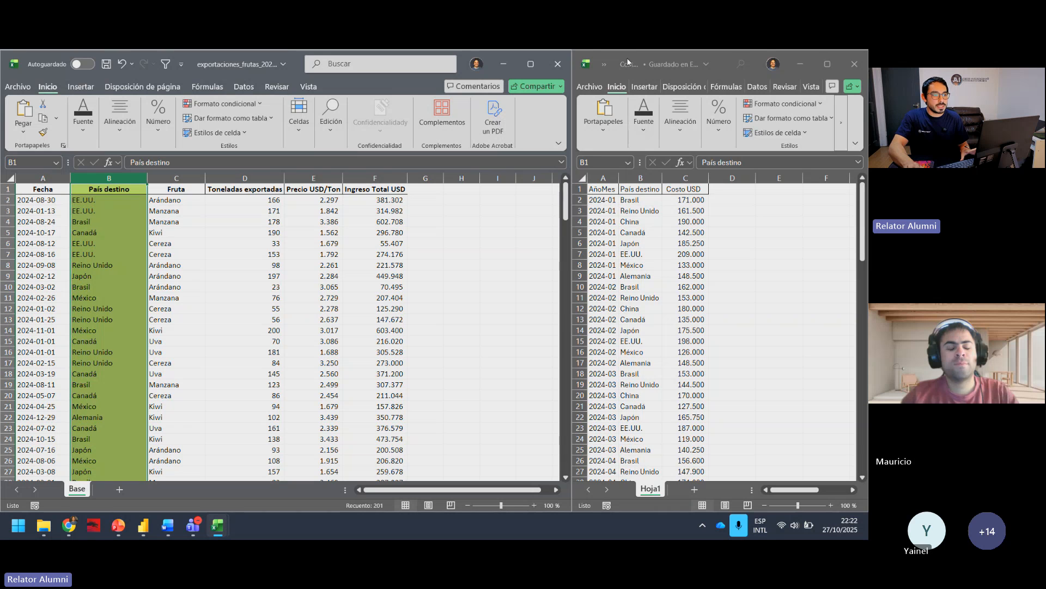
Step: Fill the País destino column of the monthly costs workbook with the bright green theme color
{"action": "left_click", "coordinate": [642, 178]}
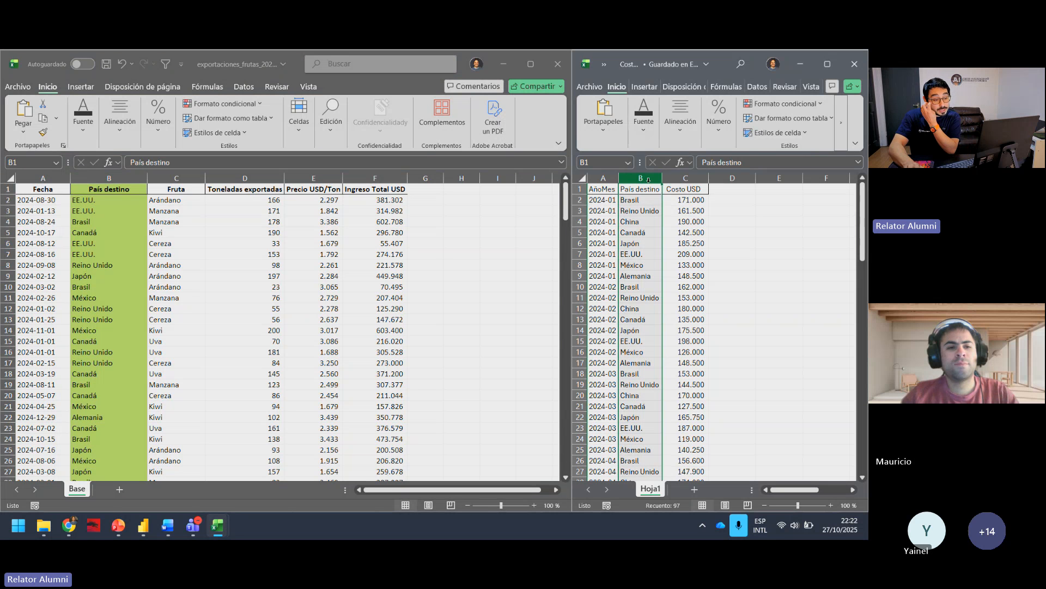
{"action": "left_click", "coordinate": [644, 121]}
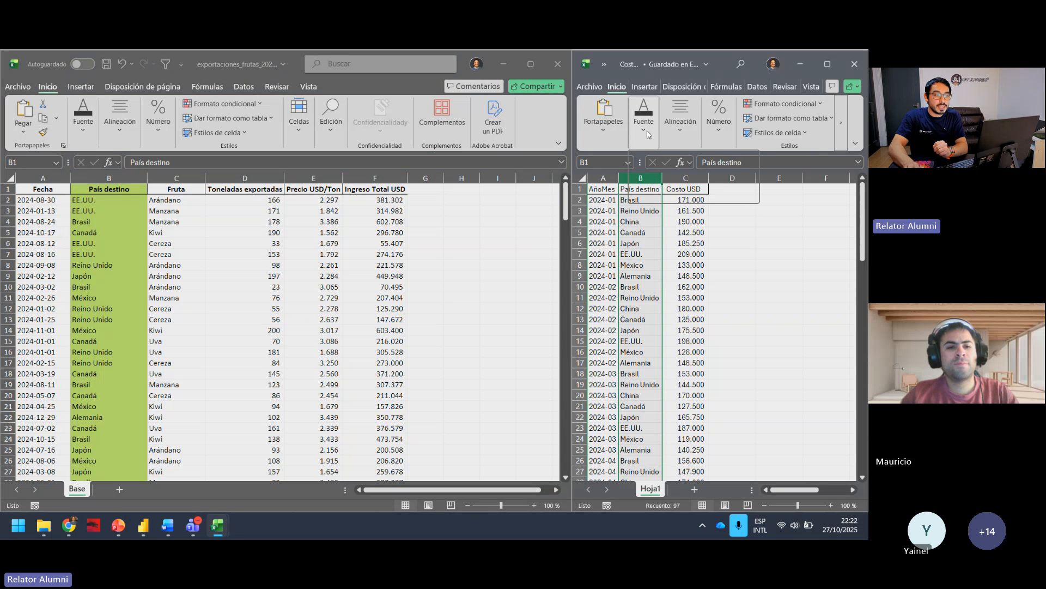
{"action": "left_click", "coordinate": [717, 179]}
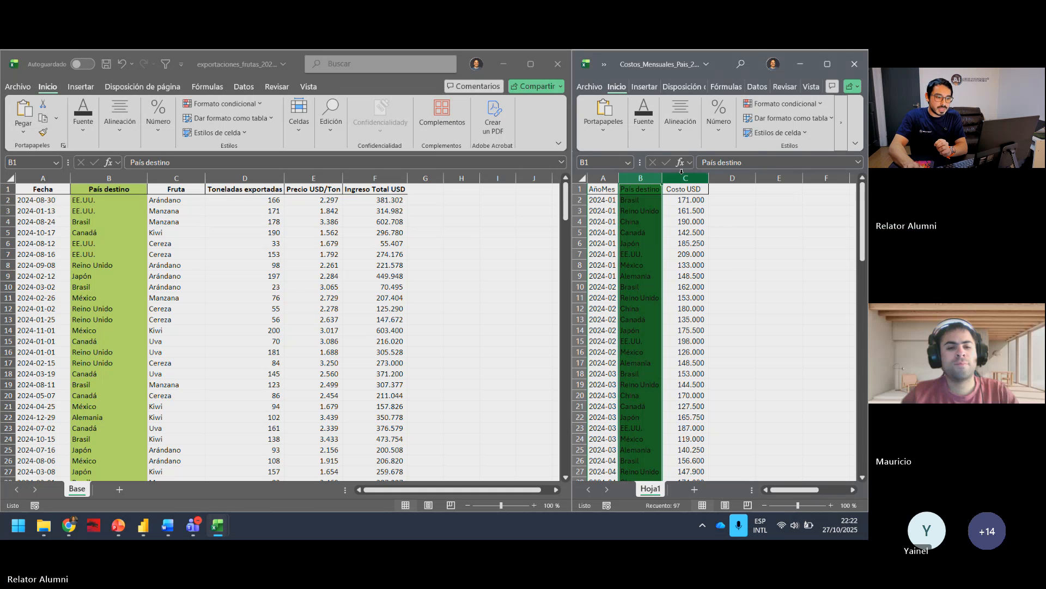
{"action": "left_click", "coordinate": [647, 136]}
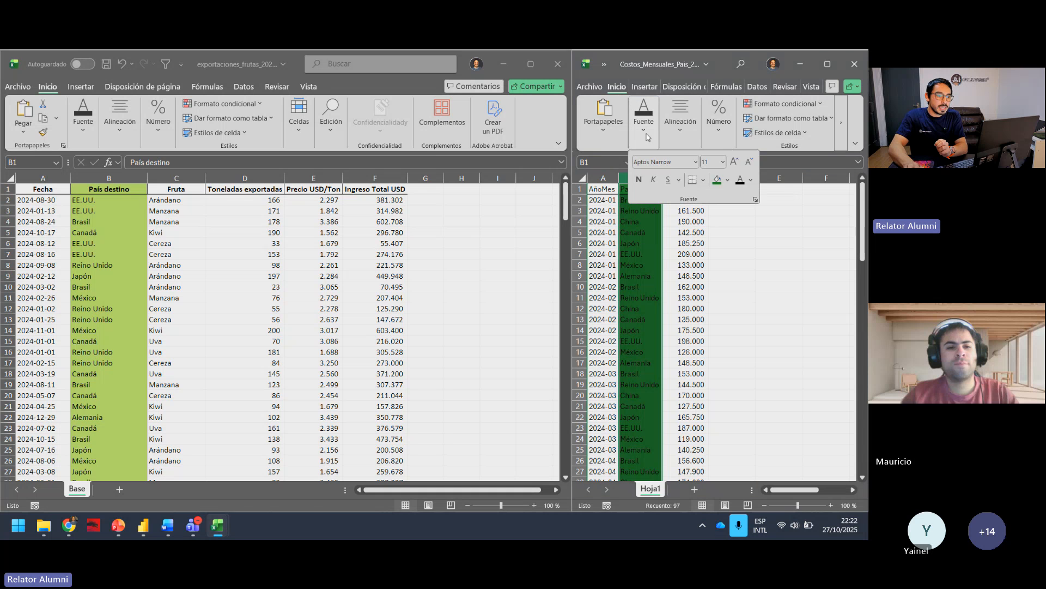
{"action": "left_click", "coordinate": [728, 180]}
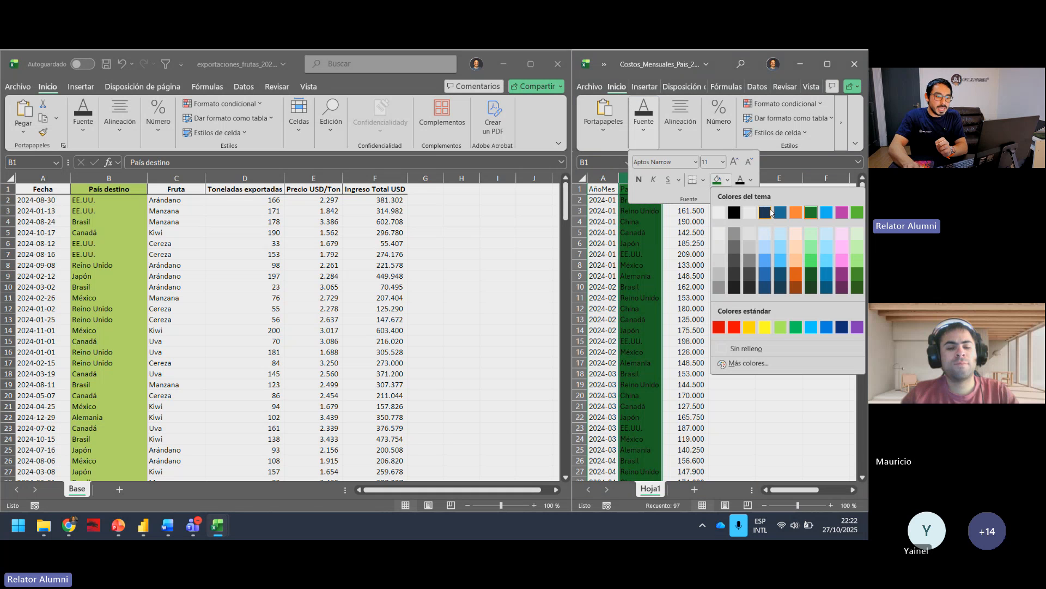
{"action": "left_click", "coordinate": [855, 213]}
{"action": "left_click", "coordinate": [731, 315]}
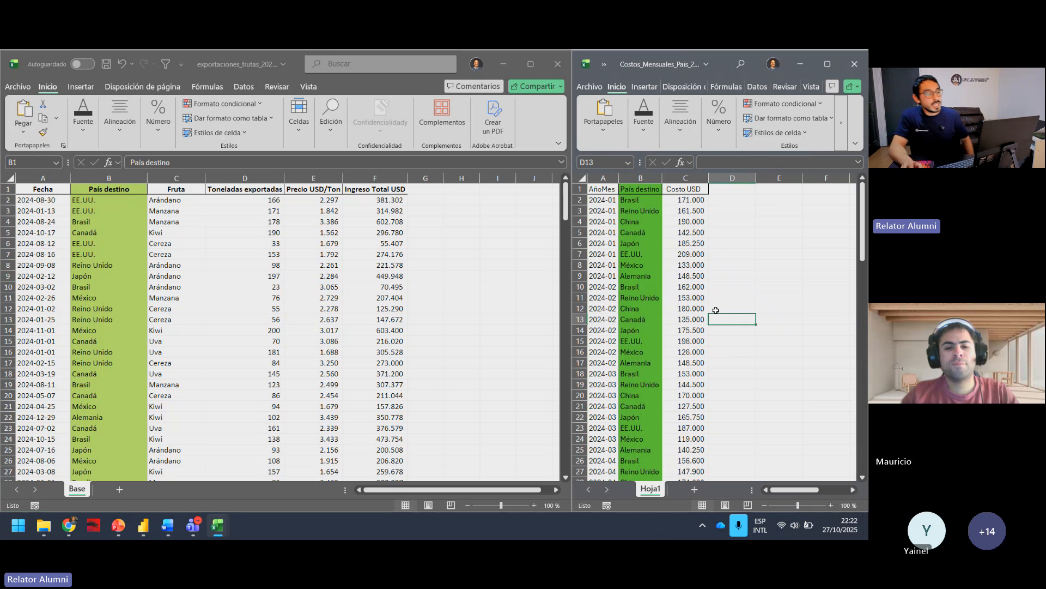
Step: Add filters to the exports table and show only the Alemania rows in País destino
{"action": "left_click", "coordinate": [129, 190]}
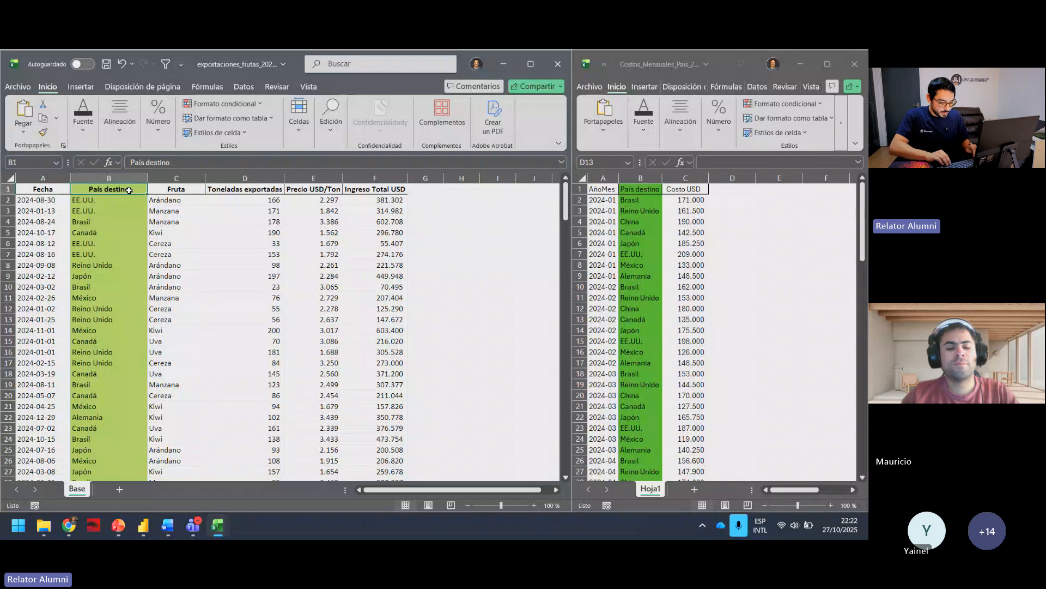
{"action": "key", "text": "ctrl+shift+l"}
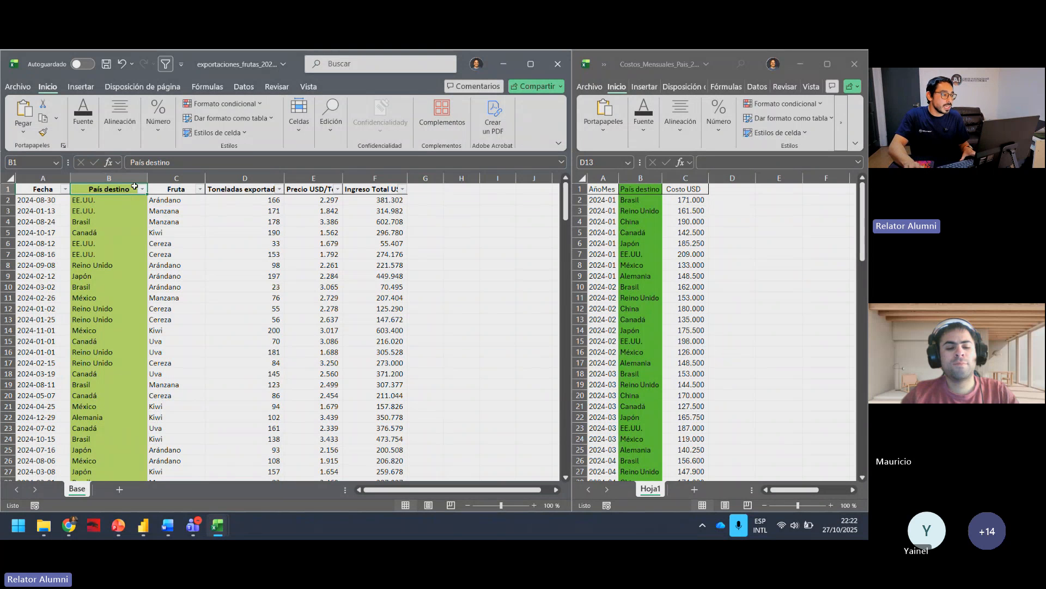
{"action": "left_click", "coordinate": [142, 188]}
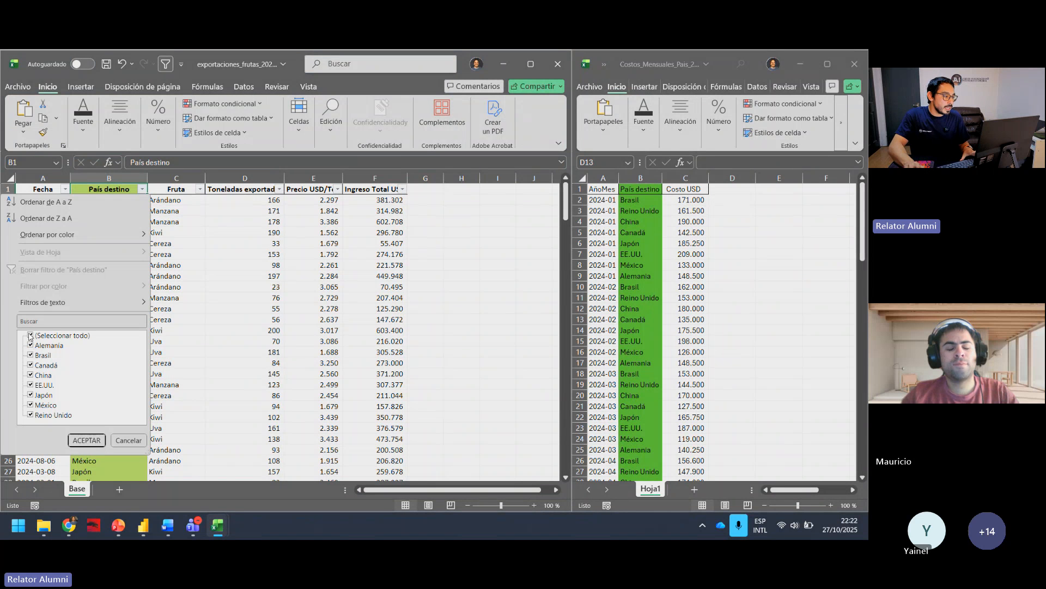
{"action": "left_click", "coordinate": [30, 335]}
{"action": "left_click", "coordinate": [30, 345]}
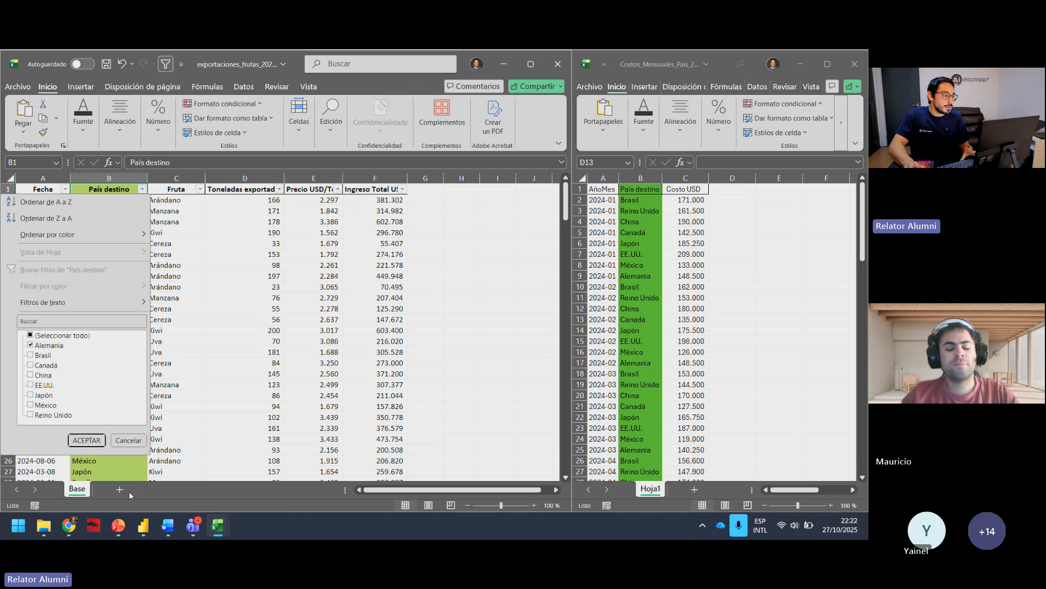
{"action": "left_click", "coordinate": [87, 440]}
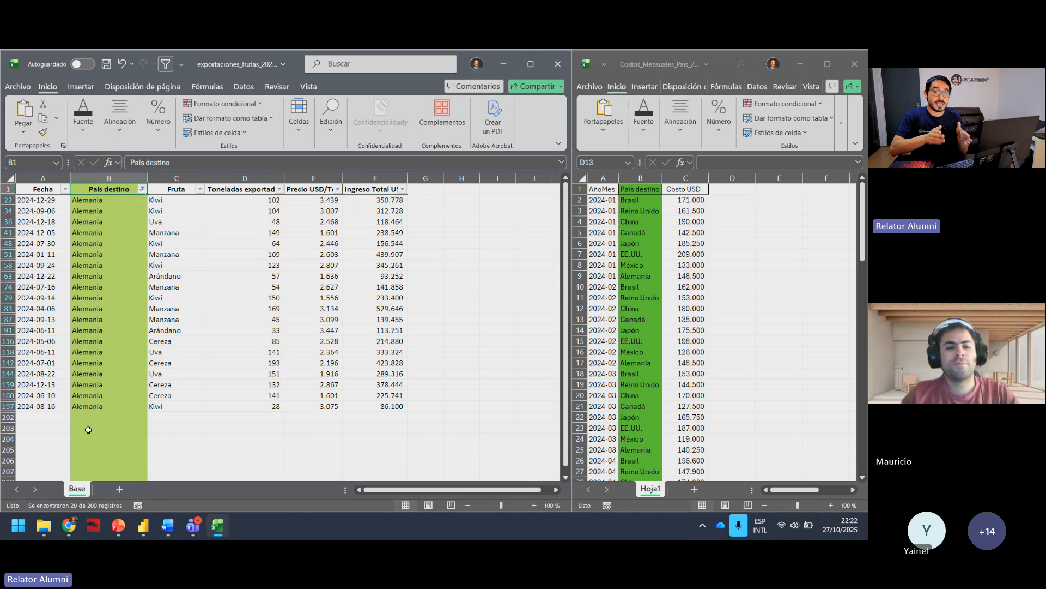
Step: Check the sum of the Ingreso Total USD column for the filtered Alemania exports
{"action": "left_click", "coordinate": [120, 284]}
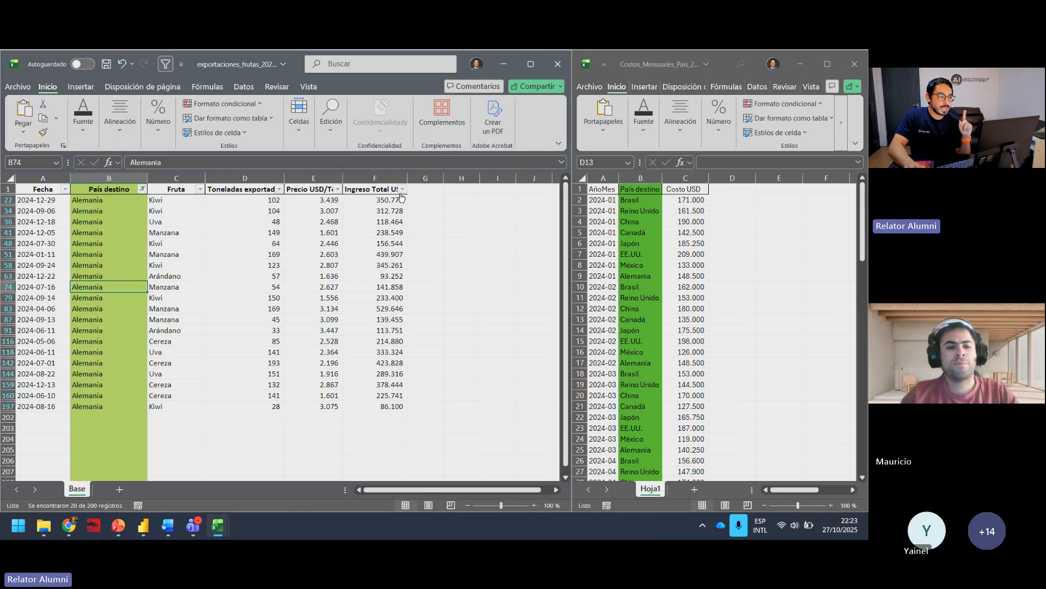
{"action": "left_click", "coordinate": [375, 178]}
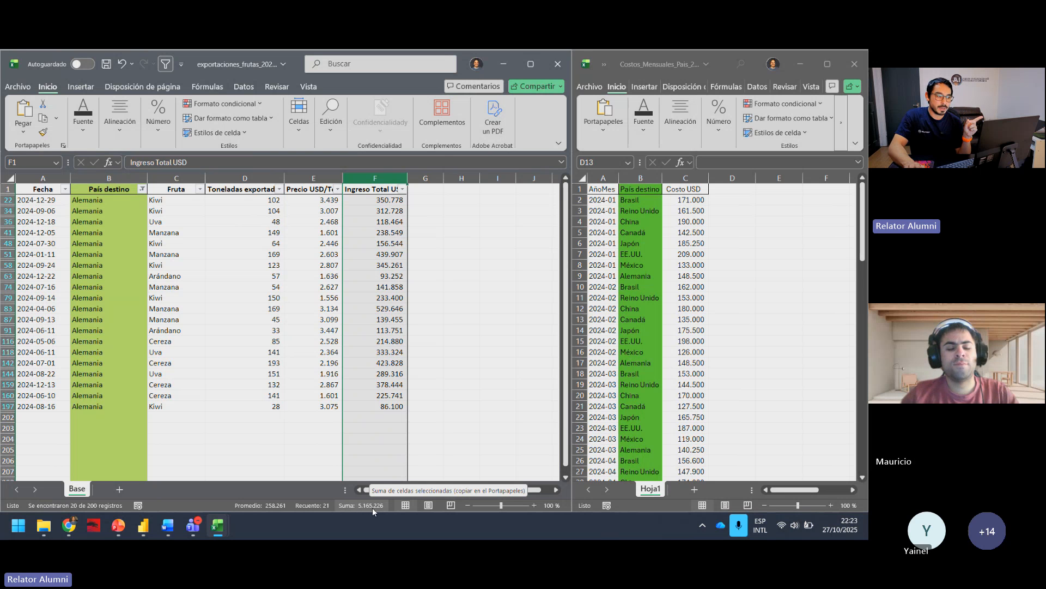
{"action": "left_click", "coordinate": [378, 405]}
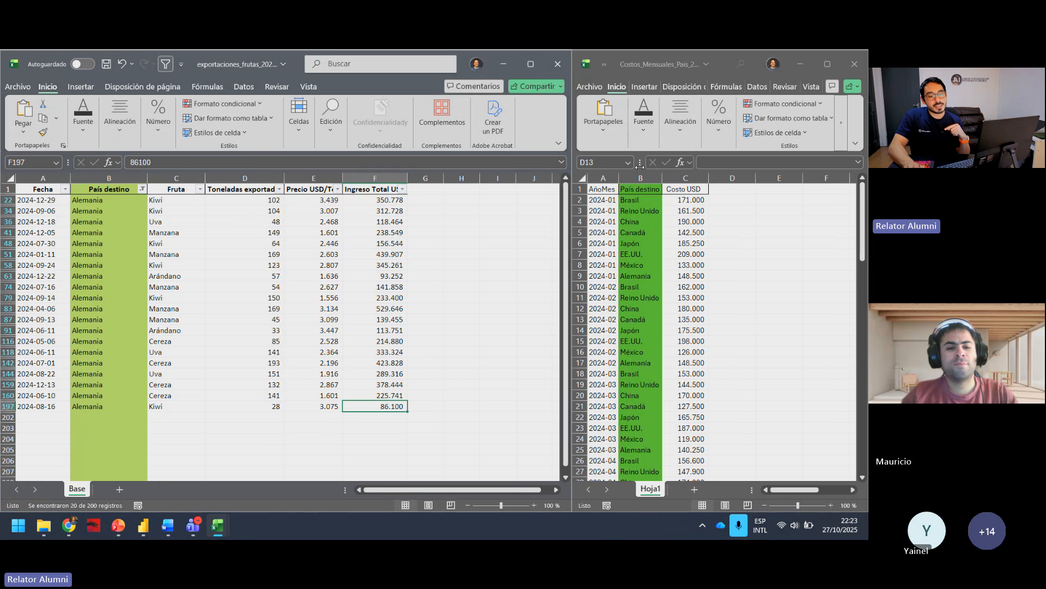
Step: Add filters to the monthly costs table and show only the Alemania rows in País destino
{"action": "left_click", "coordinate": [645, 187]}
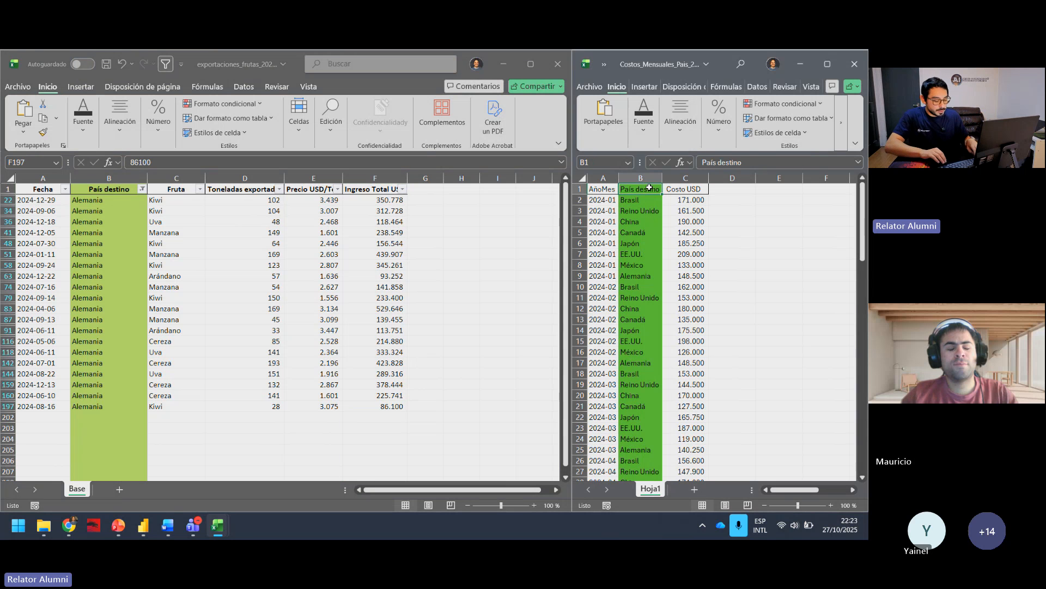
{"action": "key", "text": "ctrl+shift+l"}
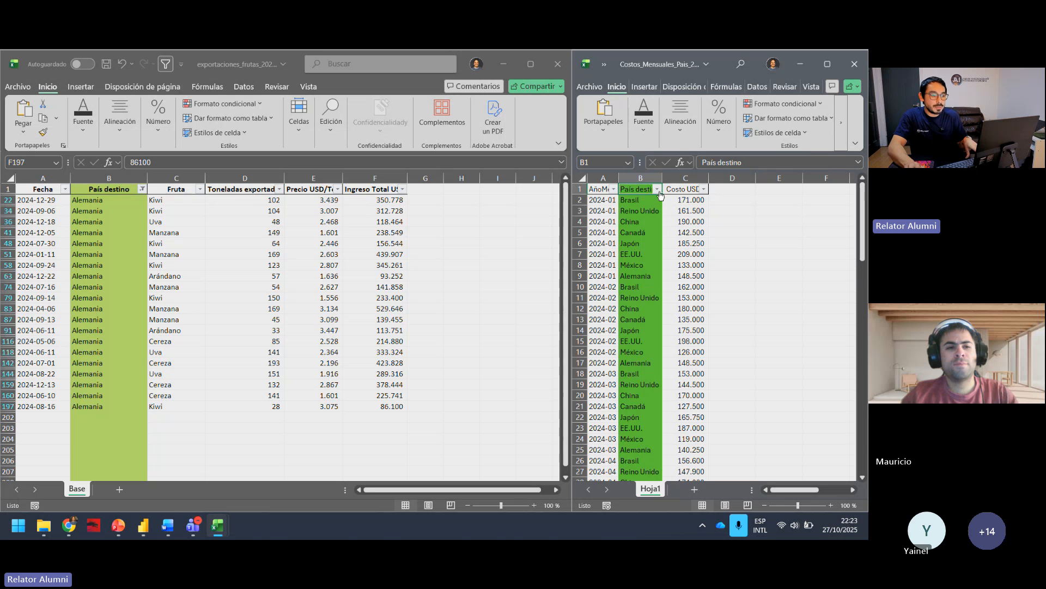
{"action": "left_click", "coordinate": [657, 189]}
{"action": "left_click", "coordinate": [541, 335]}
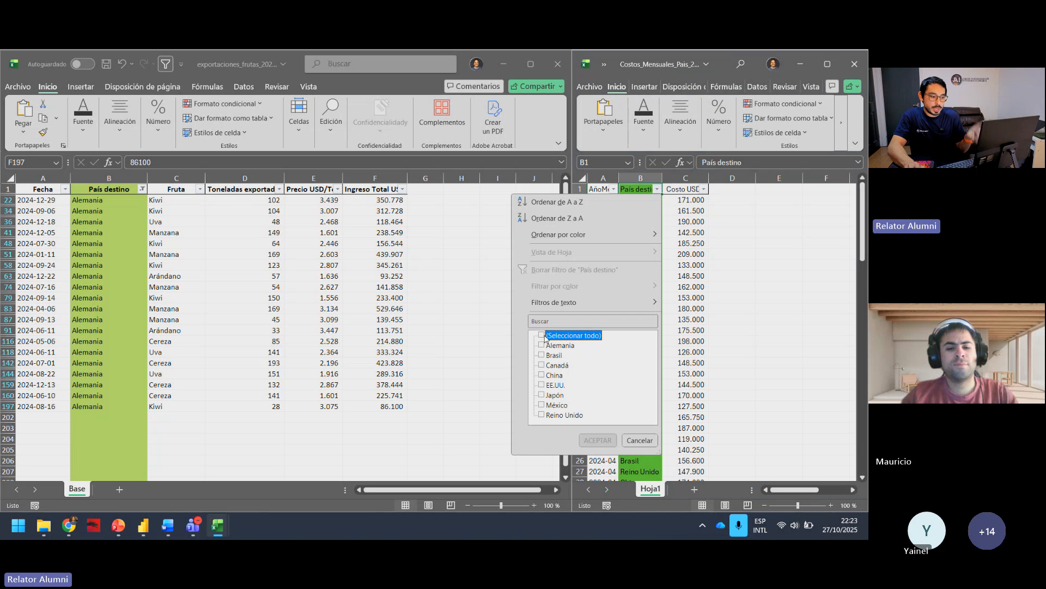
{"action": "left_click", "coordinate": [542, 345]}
{"action": "left_click", "coordinate": [598, 440]}
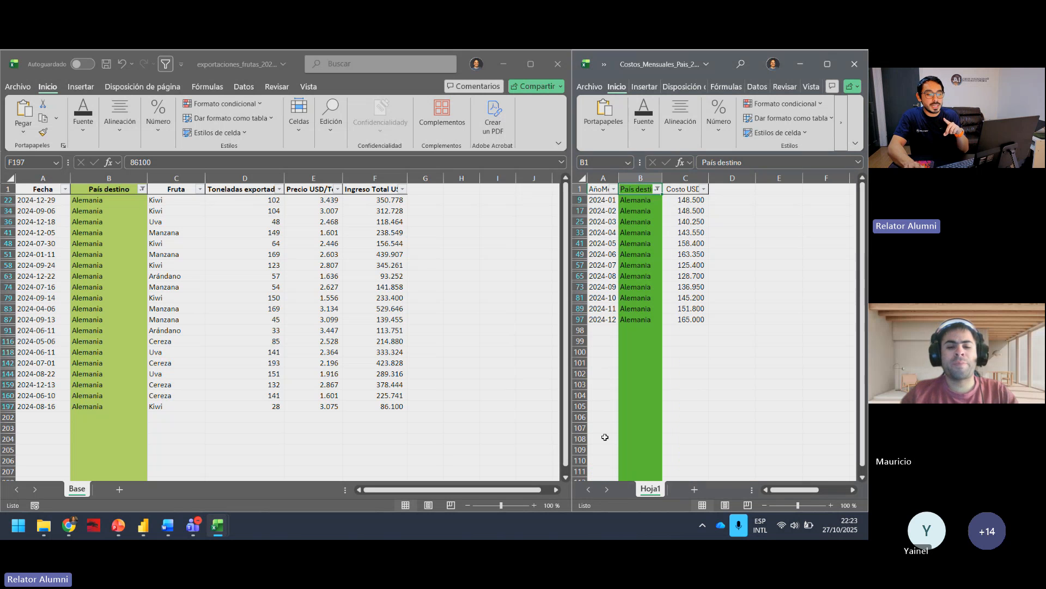
Step: Check the Costo USD total for Alemania and compare it with the first filtered row of the exports workbook
{"action": "left_click", "coordinate": [680, 178]}
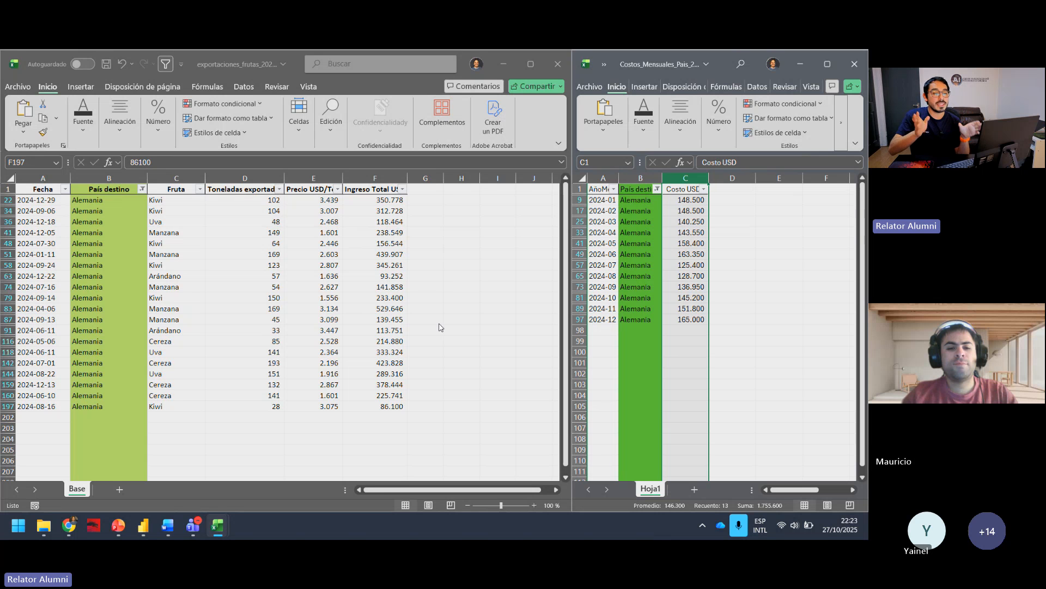
{"action": "left_click", "coordinate": [147, 232]}
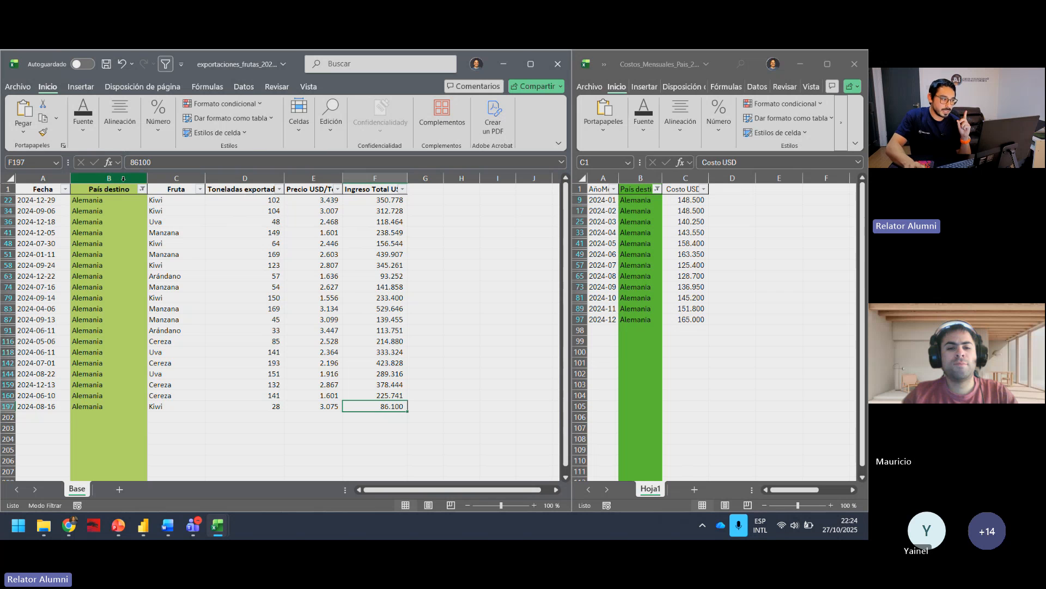
{"action": "left_click", "coordinate": [5, 200]}
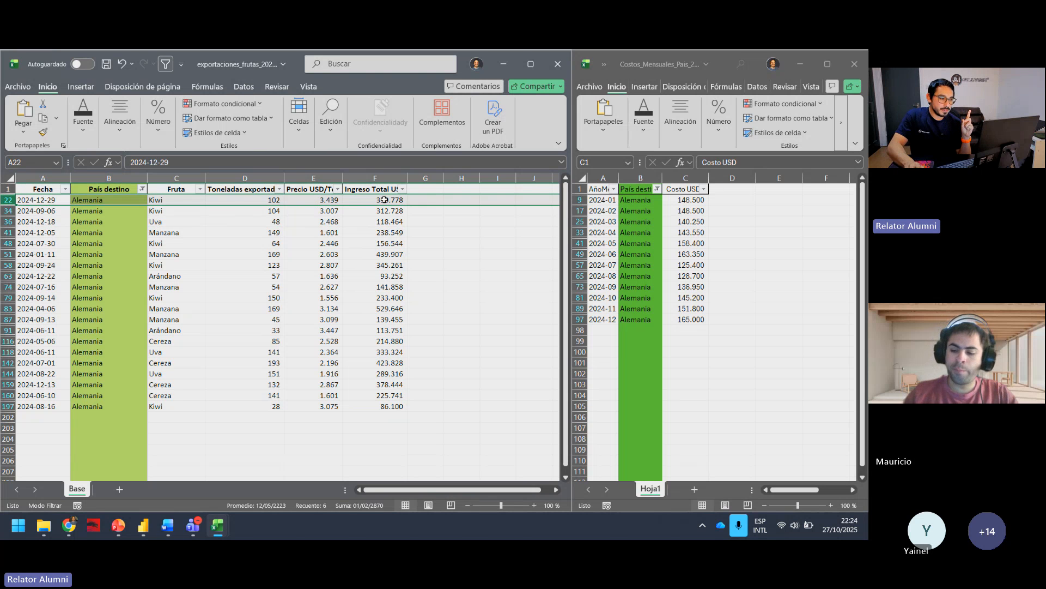
Step: Enter the heading "costos" in cell H1 of the exports workbook and review its Alemania entries in País destino
{"action": "left_click", "coordinate": [461, 189]}
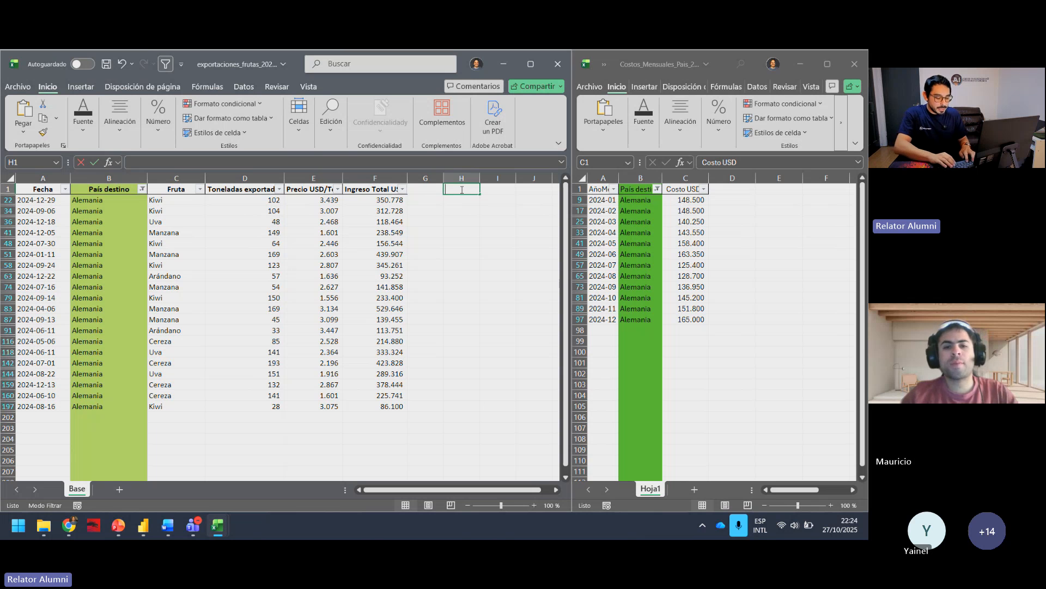
{"action": "type", "text": "costos"}
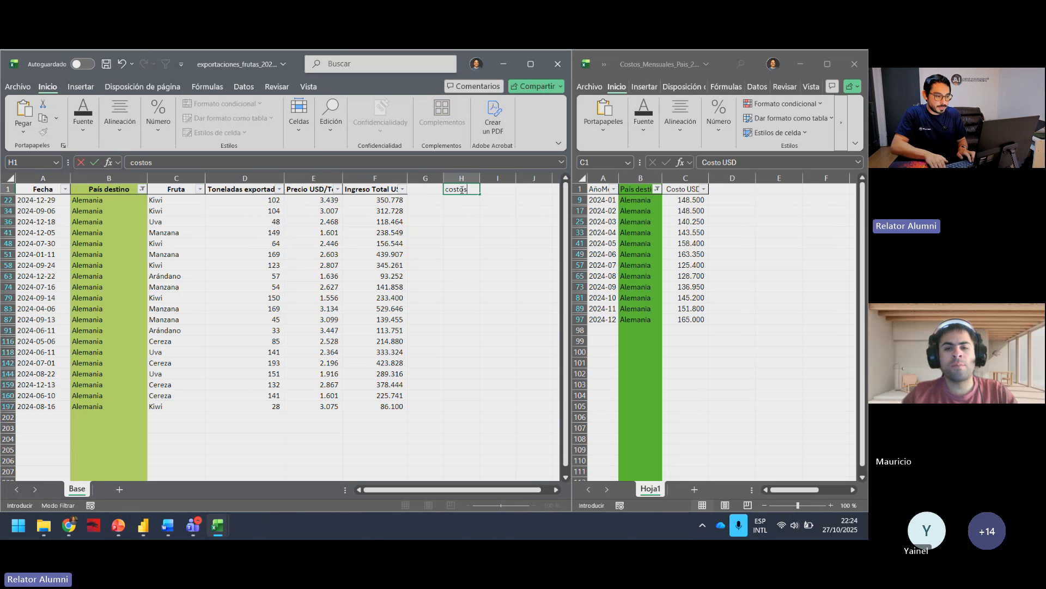
{"action": "key", "text": "Return"}
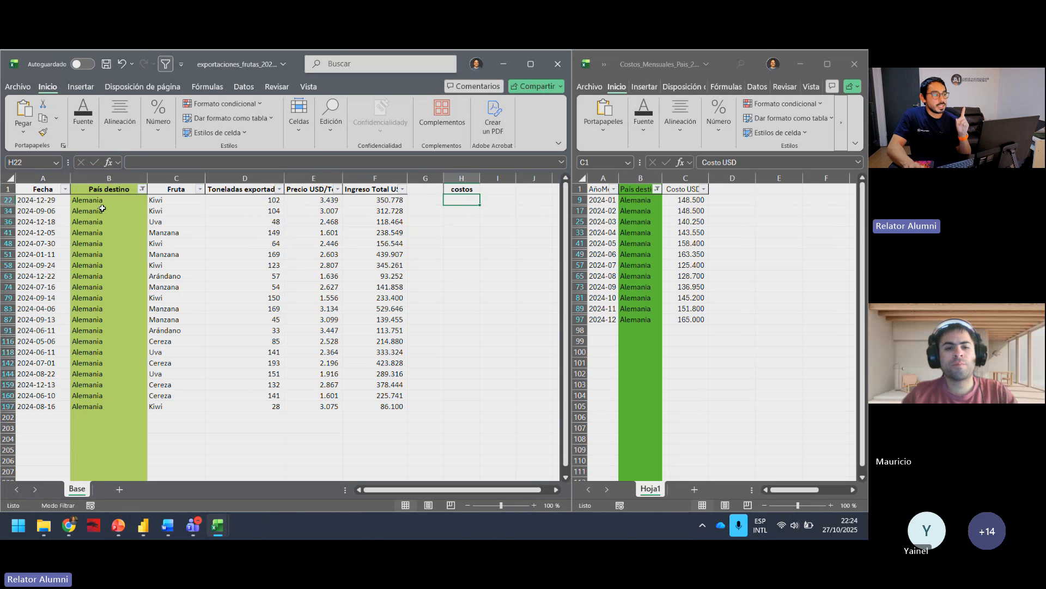
{"action": "left_click_drag", "start_coordinate": [91, 200], "coordinate": [119, 406]}
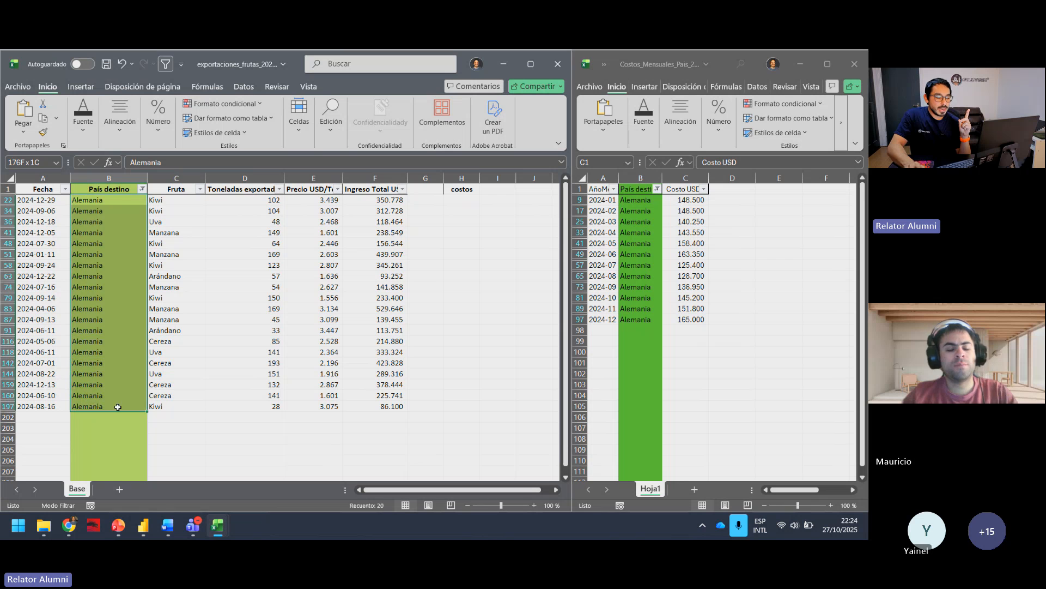
{"action": "left_click", "coordinate": [118, 407]}
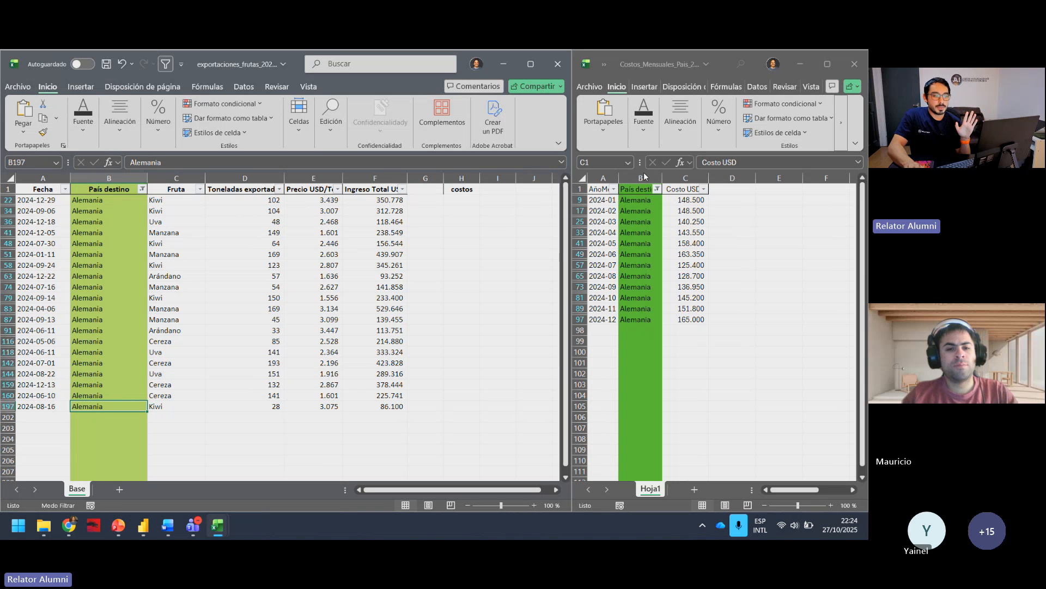
Step: In cell H22 under costos, sum the Costo USD range $C$9:$C$97 from Hoja1 of Costos_Mensuales_Pais_2024.xlsx with SUMA
{"action": "left_click", "coordinate": [466, 202]}
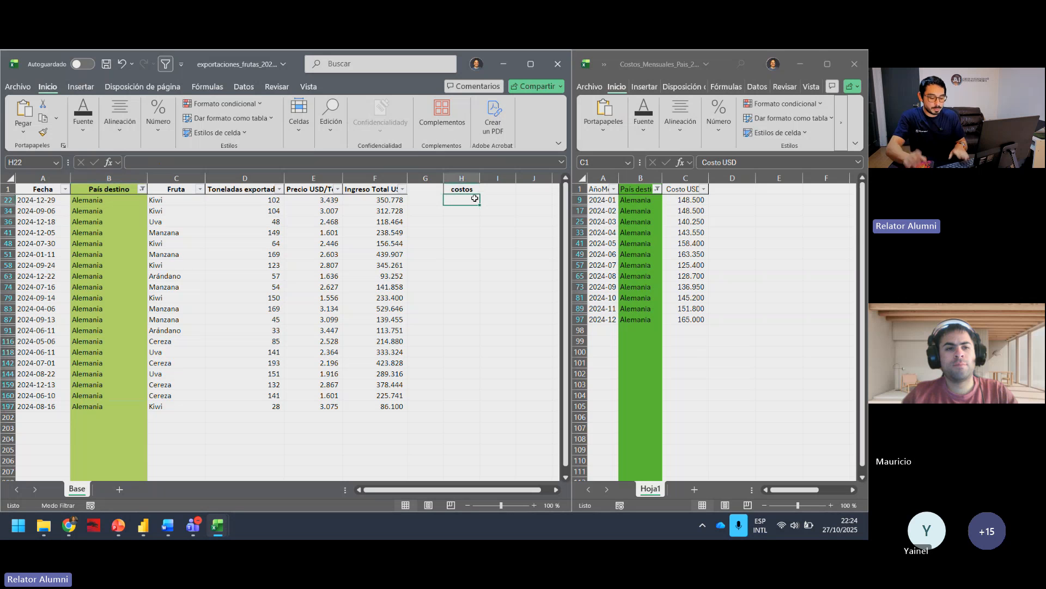
{"action": "type", "text": "="}
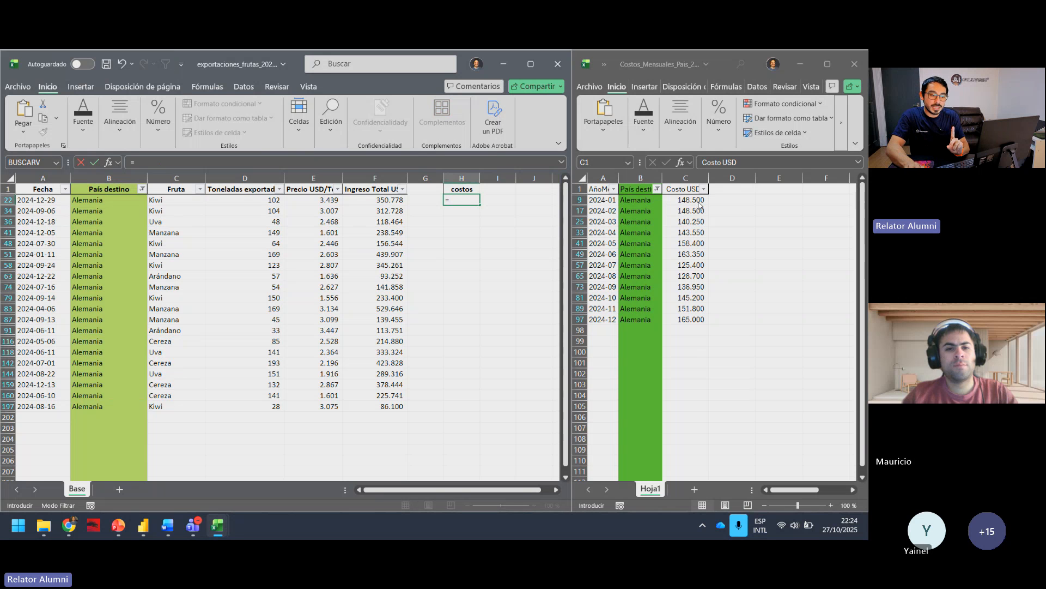
{"action": "type", "text": "SUMA("}
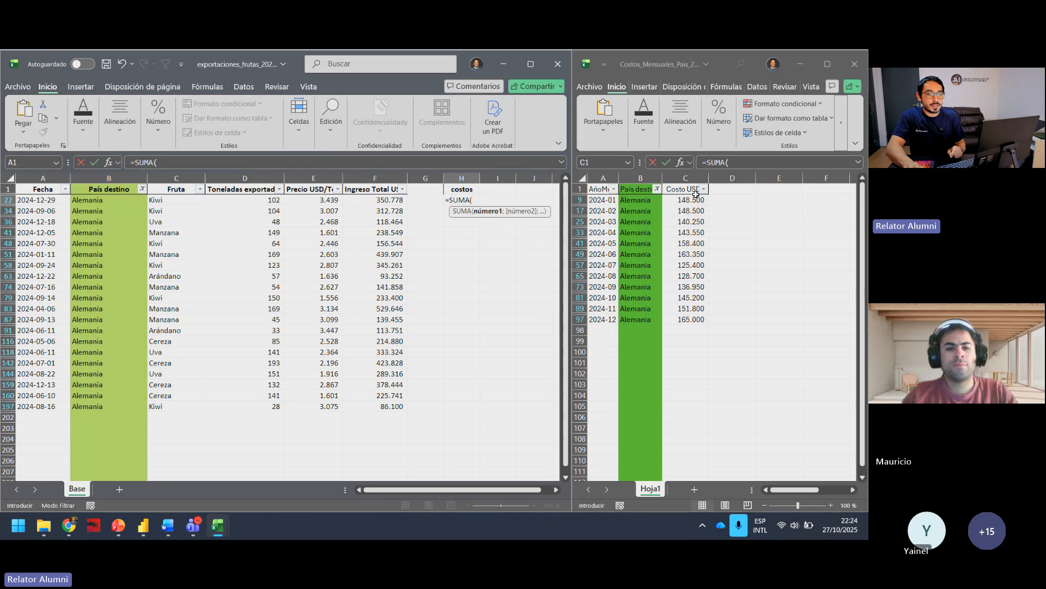
{"action": "left_click_drag", "start_coordinate": [692, 200], "coordinate": [701, 317]}
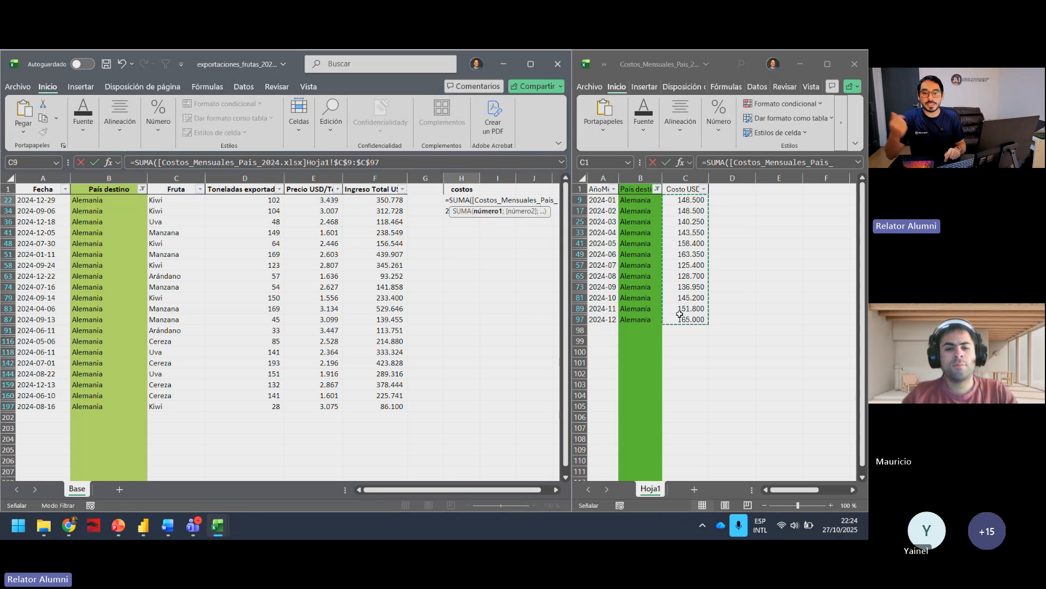
{"action": "key", "text": "Return"}
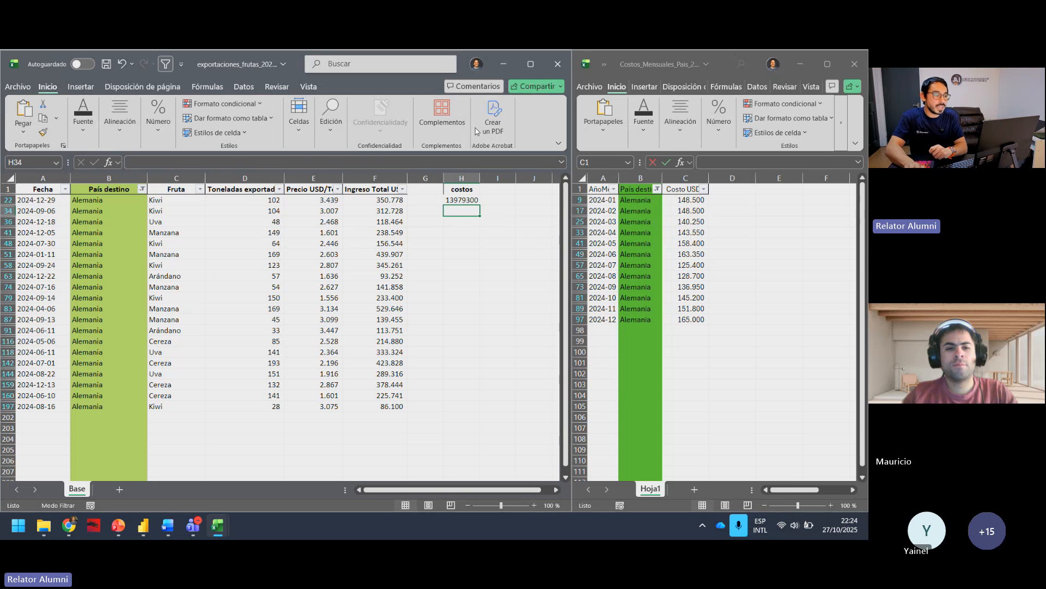
Step: Format the costos sum in H22 with thousands separators and no decimals, and review its formula
{"action": "left_click", "coordinate": [470, 200]}
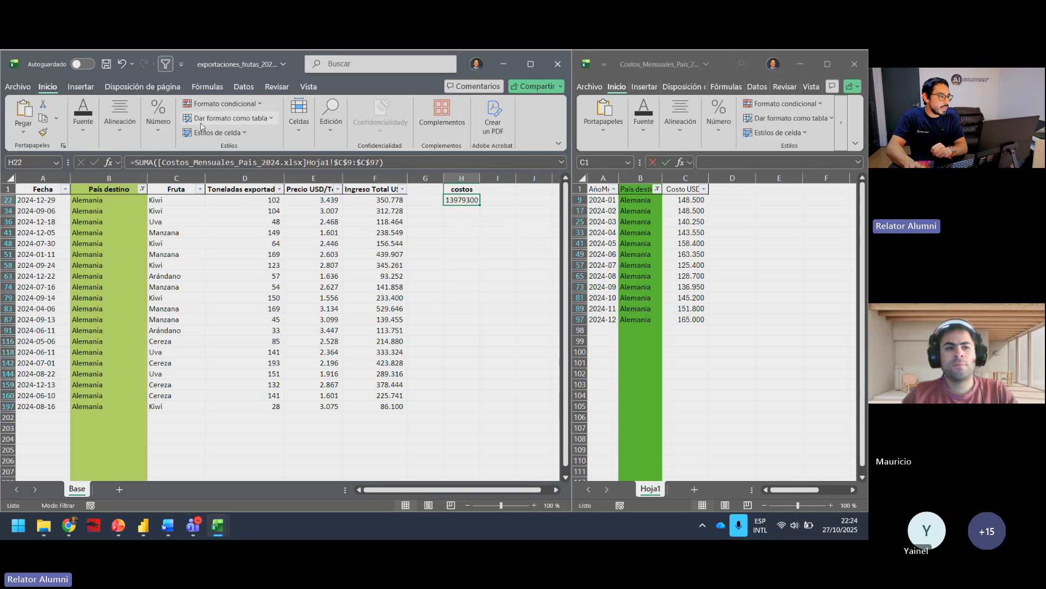
{"action": "left_click", "coordinate": [162, 131]}
{"action": "left_click", "coordinate": [189, 180]}
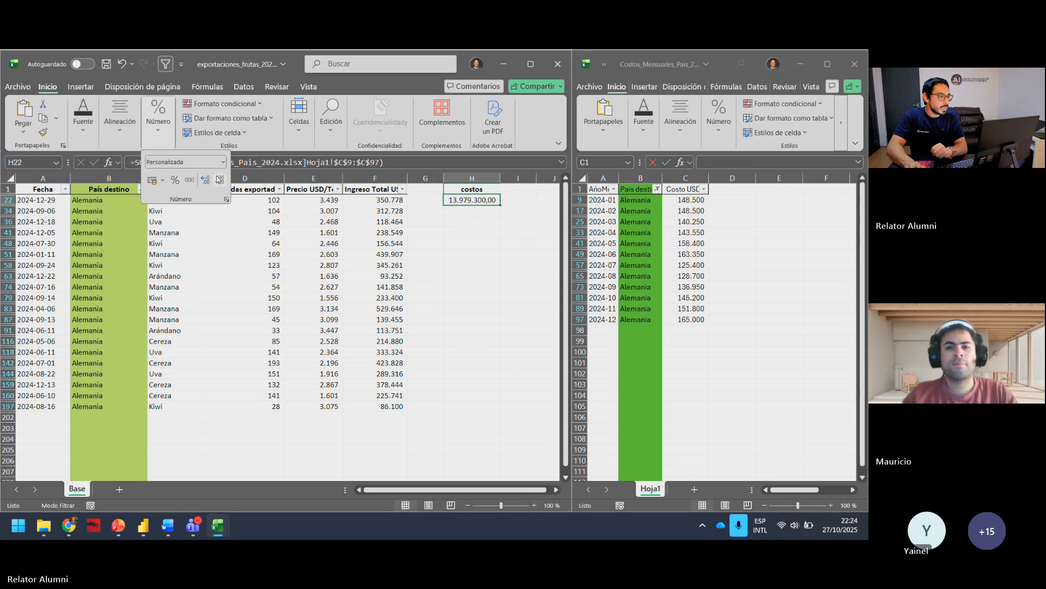
{"action": "left_click", "coordinate": [219, 180]}
{"action": "left_click", "coordinate": [219, 179]}
{"action": "left_click", "coordinate": [497, 294]}
{"action": "left_click", "coordinate": [482, 209]}
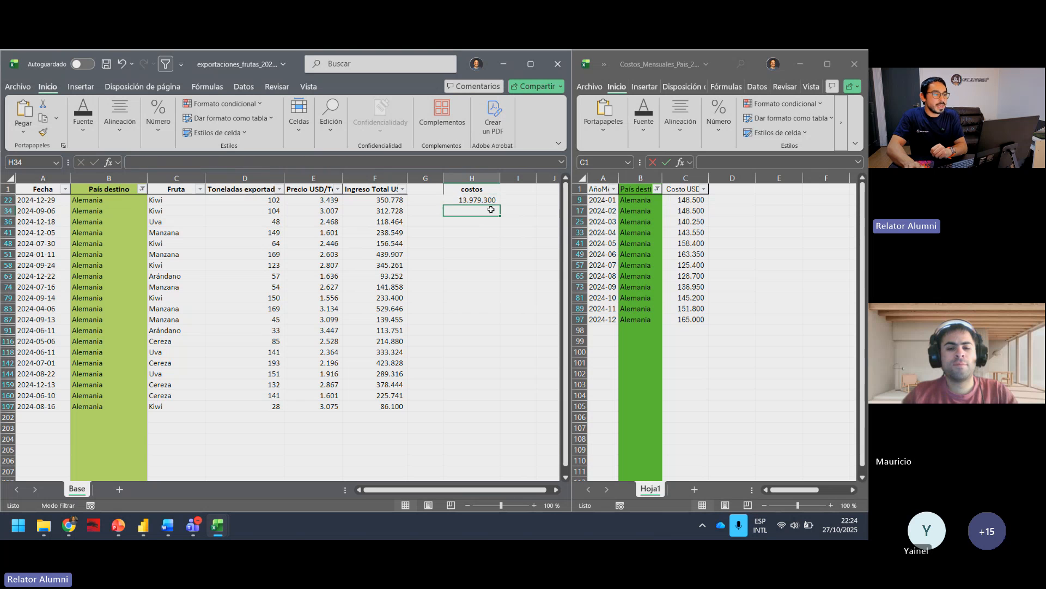
{"action": "left_click", "coordinate": [473, 200]}
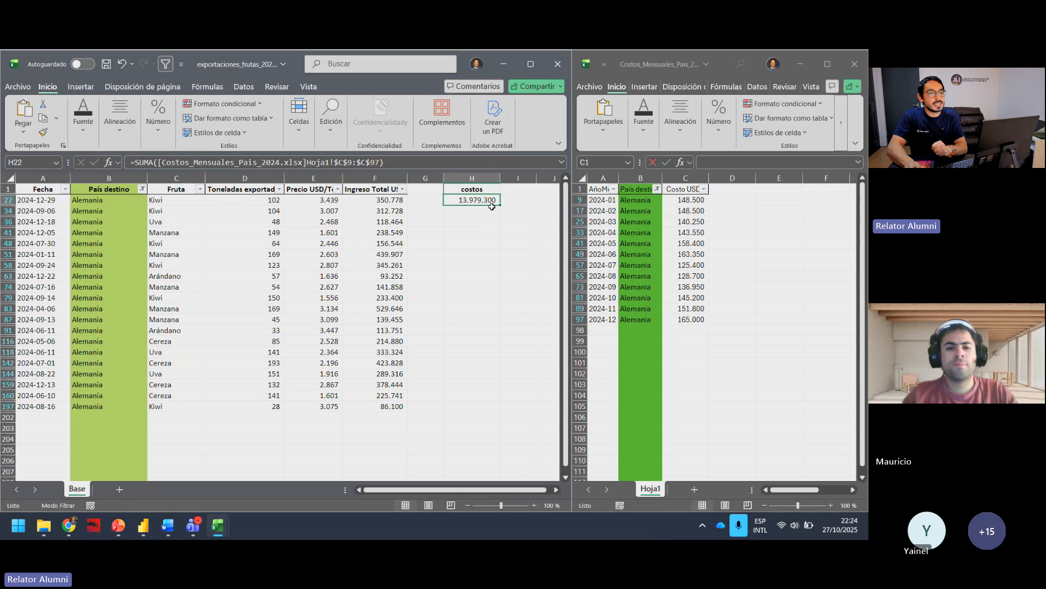
Step: Check the sum of the visible Alemania values in Costo USD and replace the H22 formula with the fixed value 1755600
{"action": "left_click", "coordinate": [686, 222]}
{"action": "left_click_drag", "start_coordinate": [687, 201], "coordinate": [691, 322]}
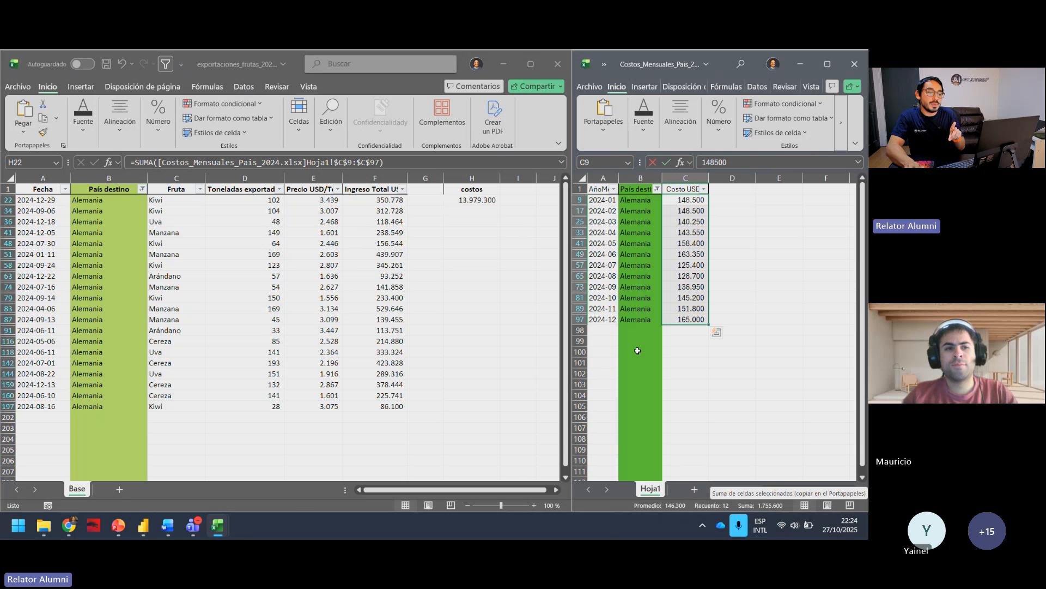
{"action": "left_click", "coordinate": [485, 200]}
{"action": "double_click", "coordinate": [491, 203]}
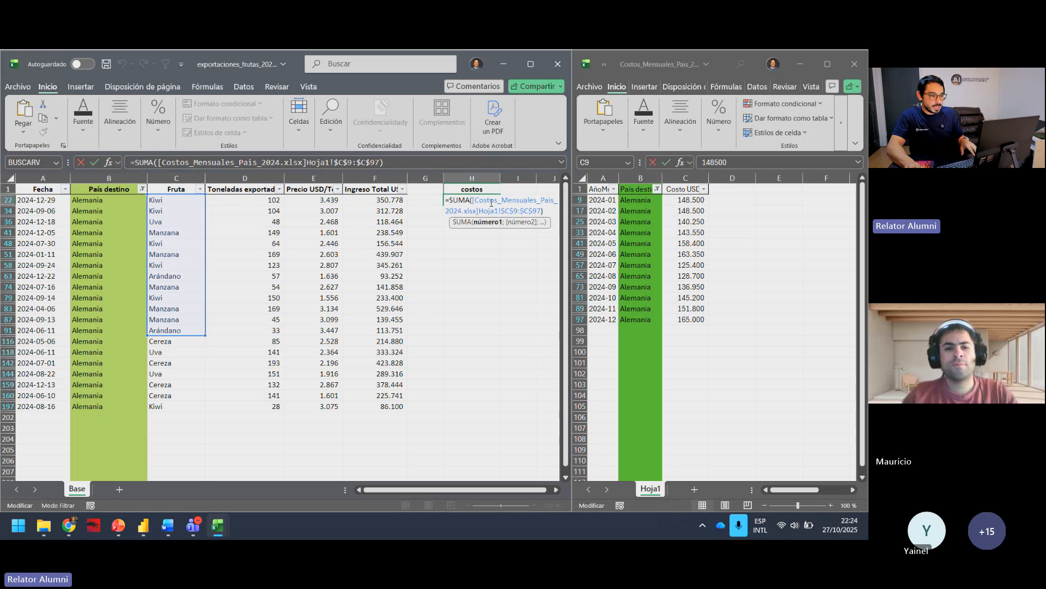
{"action": "key", "text": "Escape"}
{"action": "triple_click", "coordinate": [491, 203]}
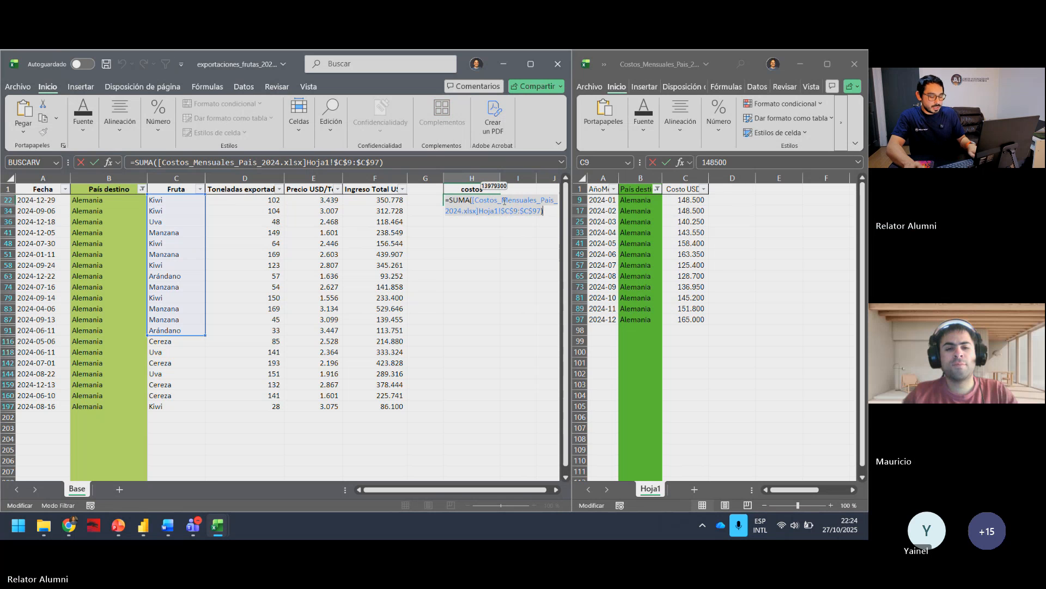
{"action": "type", "text": "1.7"}
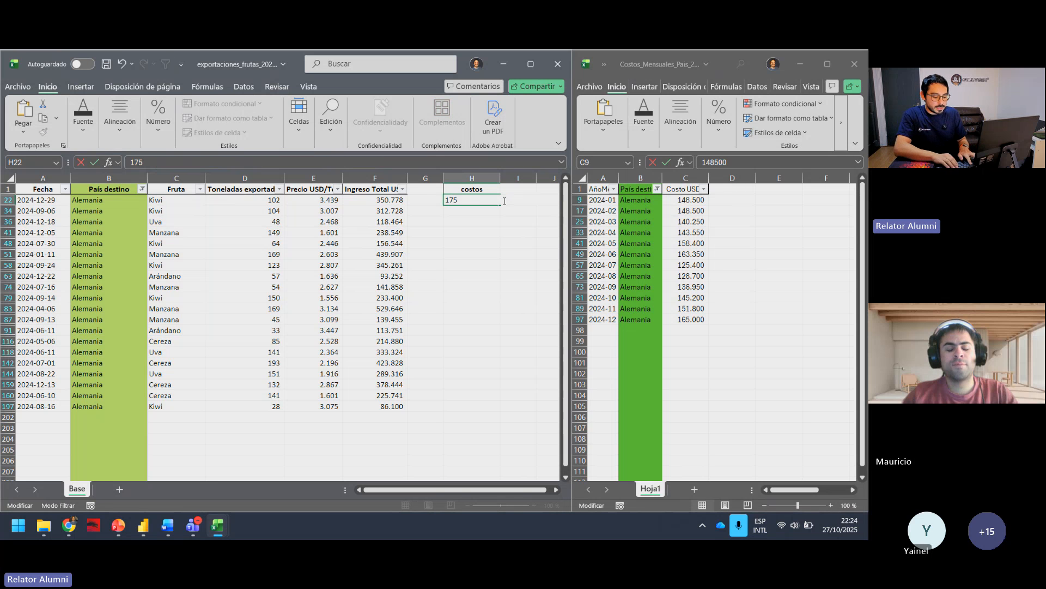
{"action": "type", "text": "55.600"}
{"action": "key", "text": "Return"}
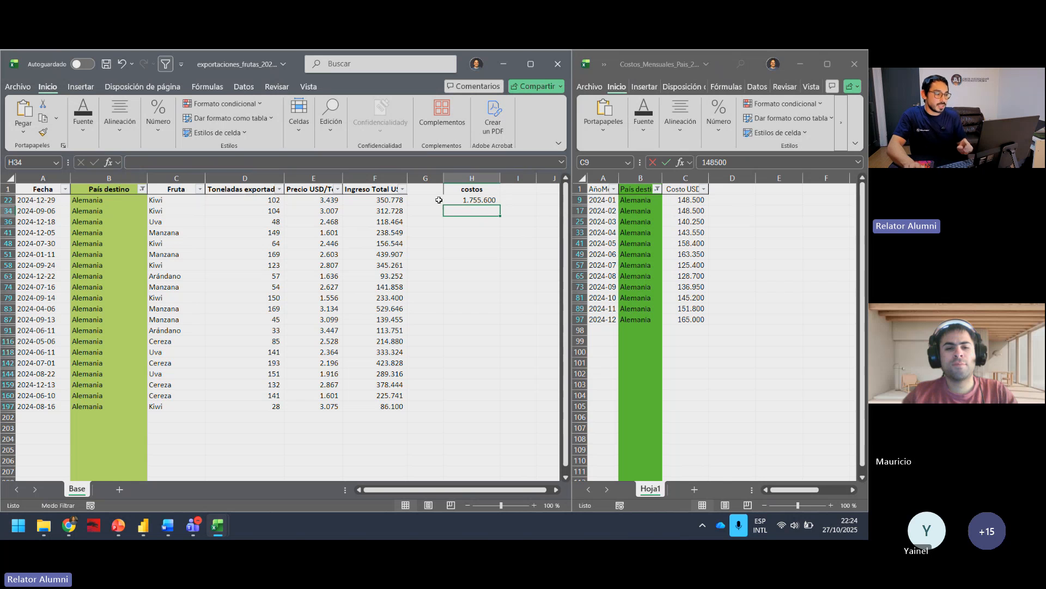
Step: Copy the Alemania cost total from H22 down the costos column to every filtered row through H197
{"action": "left_click", "coordinate": [491, 200]}
{"action": "left_click", "coordinate": [313, 201]}
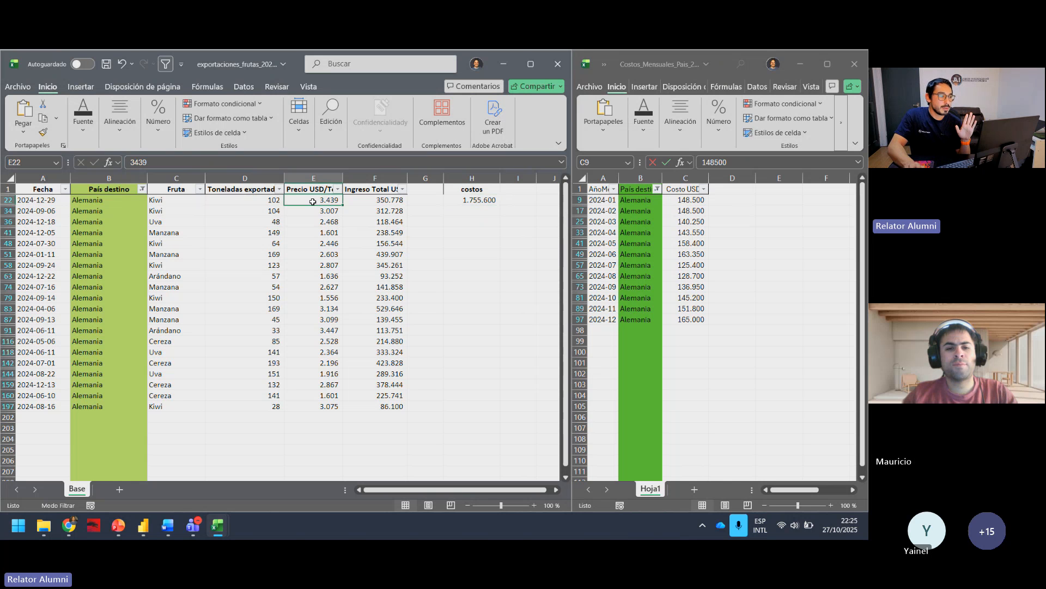
{"action": "left_click", "coordinate": [497, 199]}
{"action": "key", "text": "ctrl+c"}
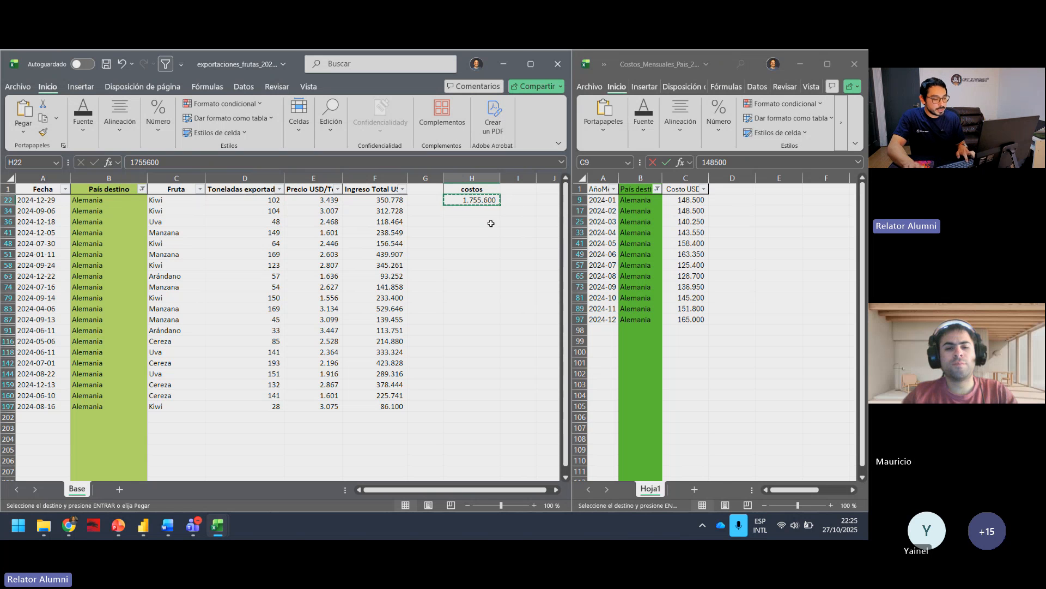
{"action": "left_click_drag", "start_coordinate": [485, 211], "coordinate": [490, 404]}
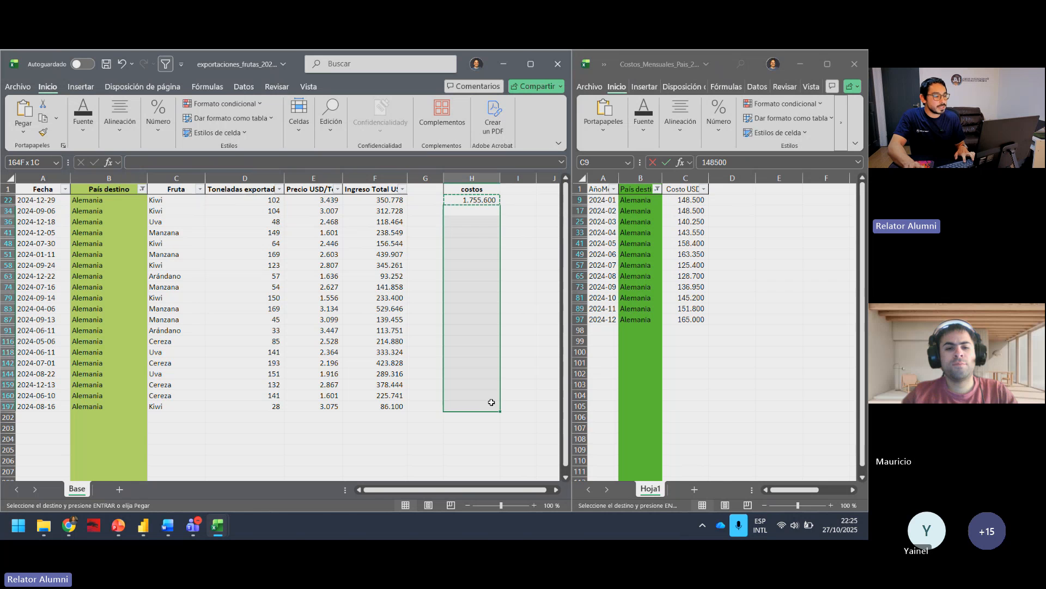
{"action": "key", "text": "ctrl+v"}
{"action": "left_click", "coordinate": [472, 439]}
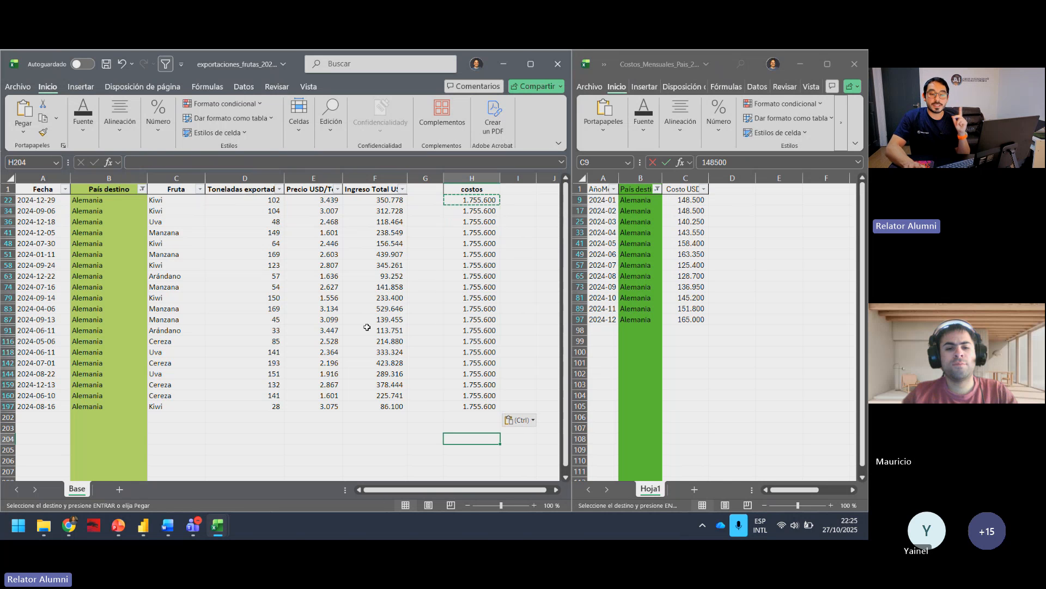
Step: Review the País destino column and the repeated Alemania costs in H22:H197 of the exports workbook
{"action": "left_click", "coordinate": [137, 177]}
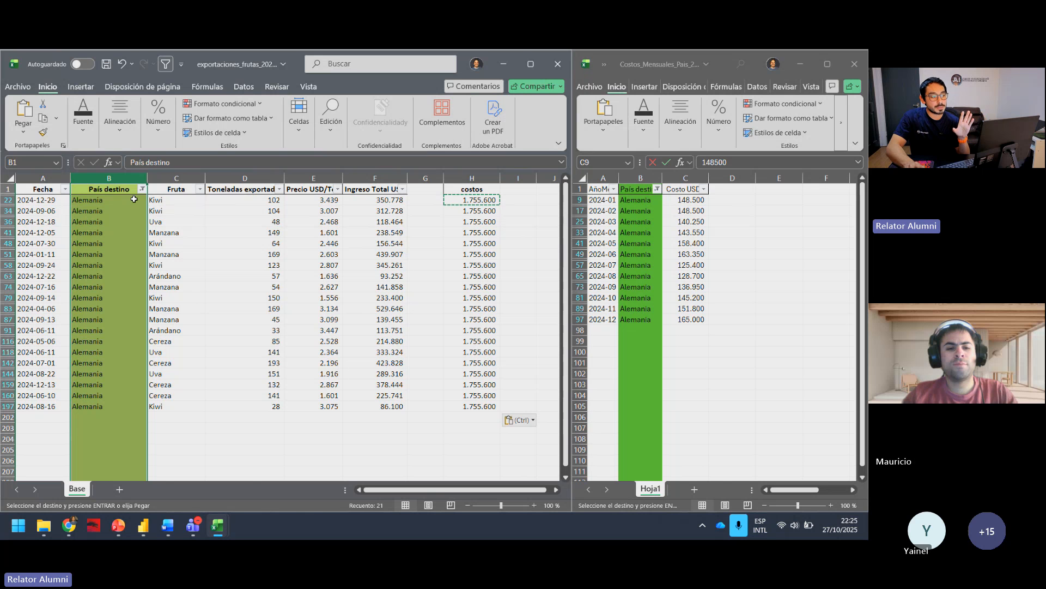
{"action": "left_click_drag", "start_coordinate": [470, 200], "coordinate": [479, 407]}
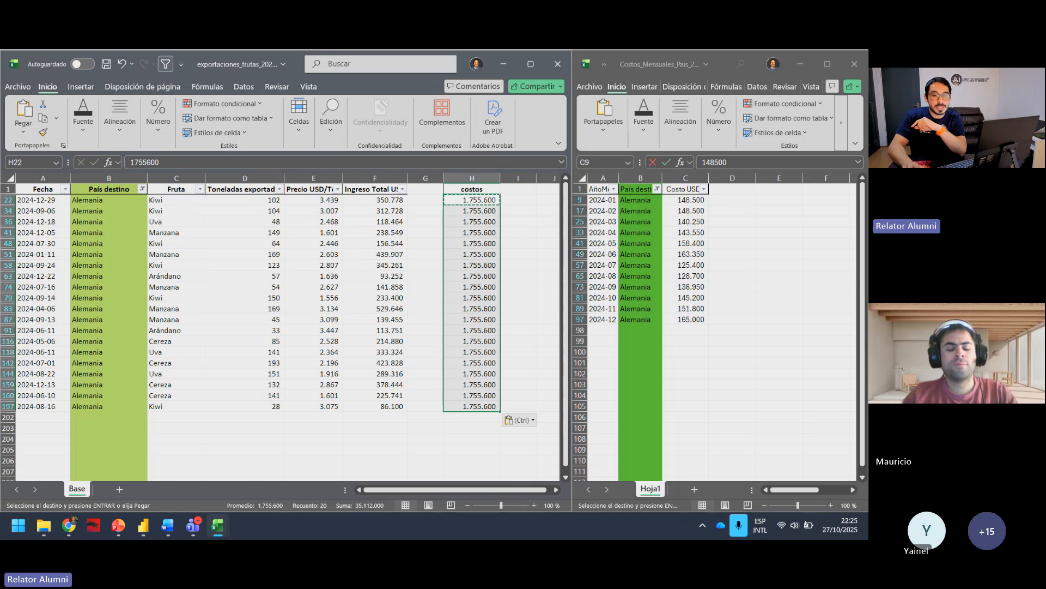
{"action": "key", "text": "alt+Tab"}
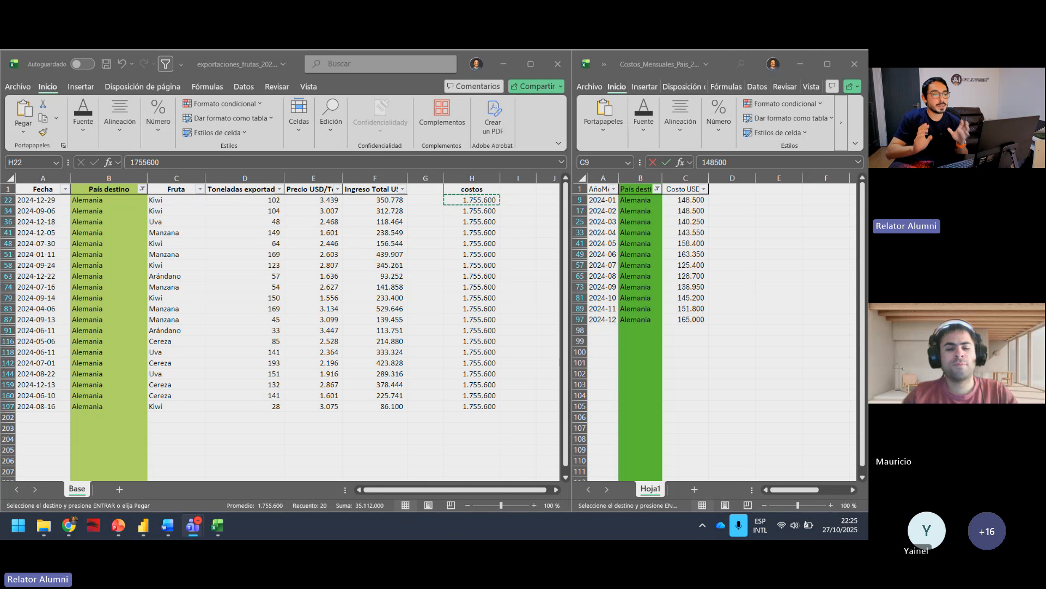
{"action": "left_click", "coordinate": [245, 67]}
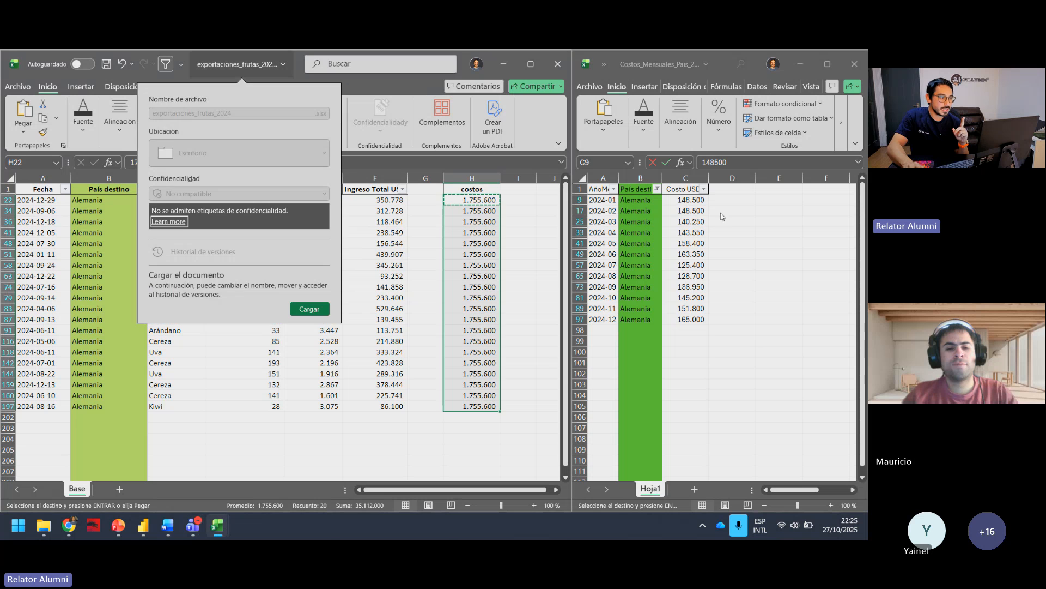
{"action": "left_click", "coordinate": [405, 84]}
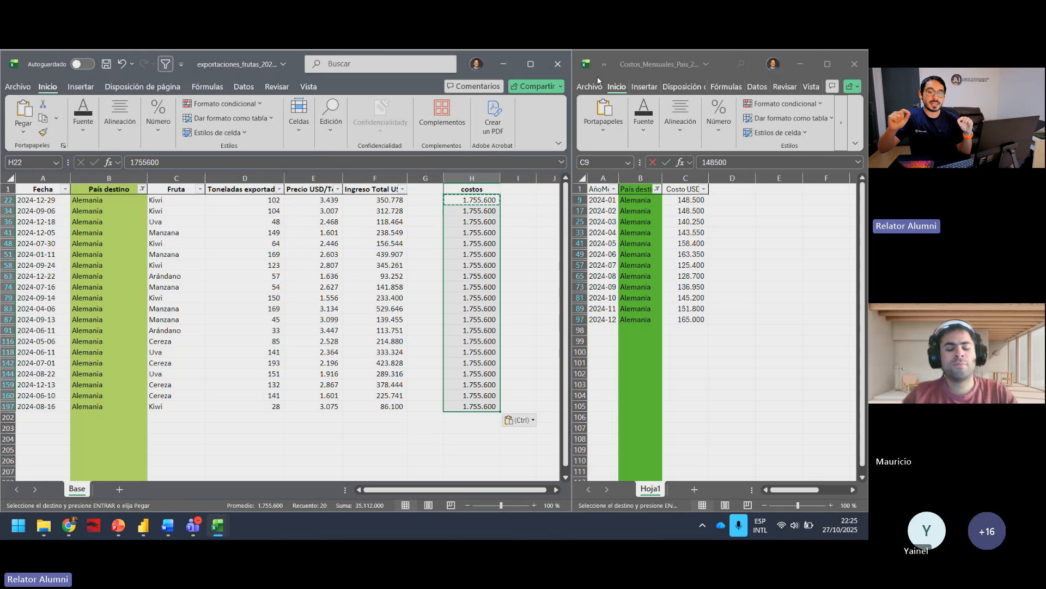
Step: Shrink the exports workbook window and open Dim_Paises.xlsx from the Archivos folder between the exports and monthly costs workbooks
{"action": "double_click", "coordinate": [297, 66]}
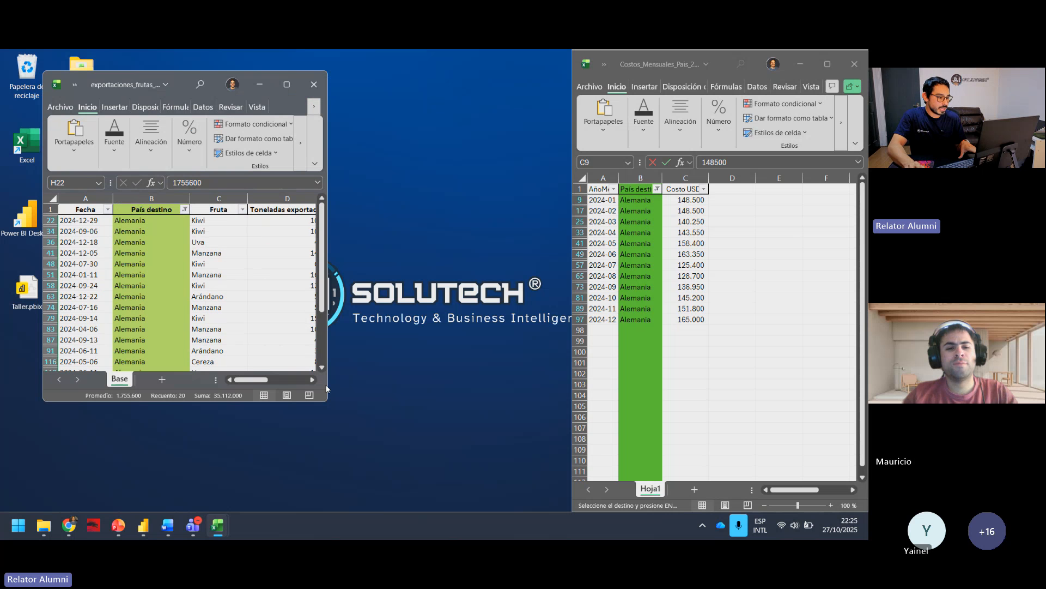
{"action": "left_click_drag", "start_coordinate": [327, 402], "coordinate": [469, 509]}
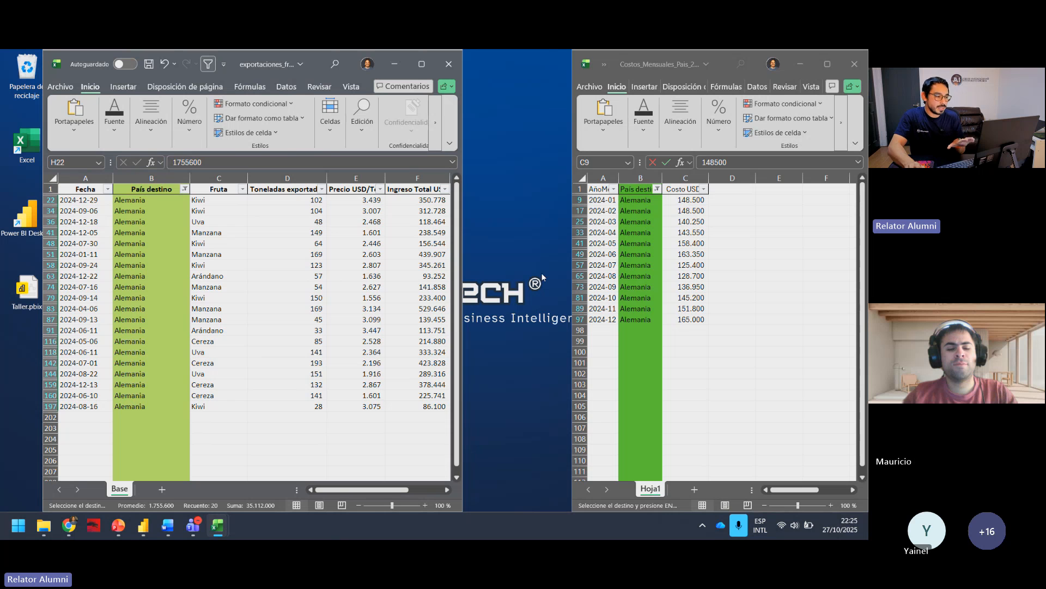
{"action": "mouse_move", "coordinate": [43, 525]}
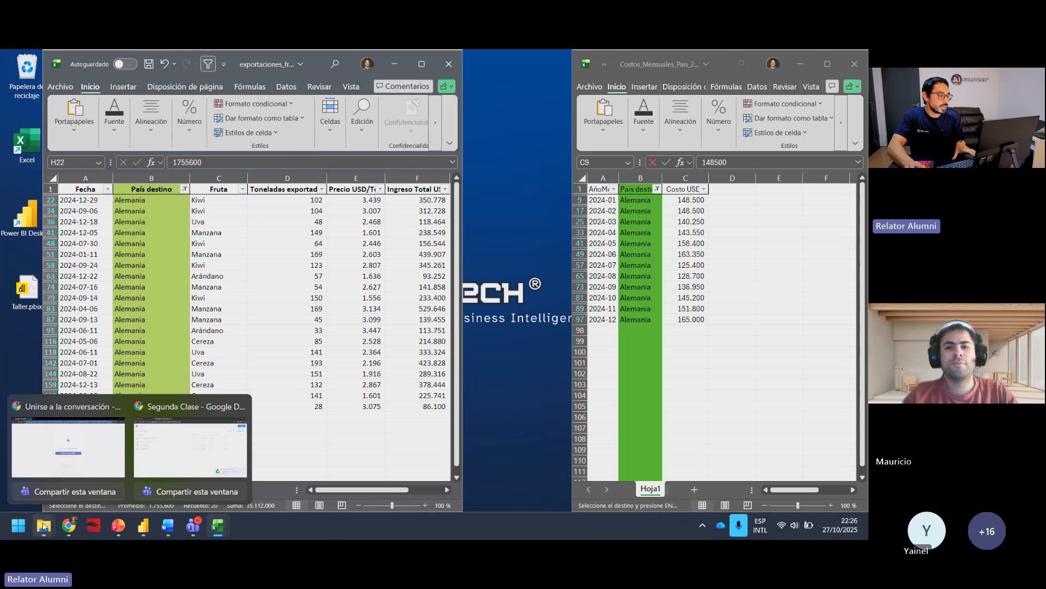
{"action": "left_click", "coordinate": [140, 458]}
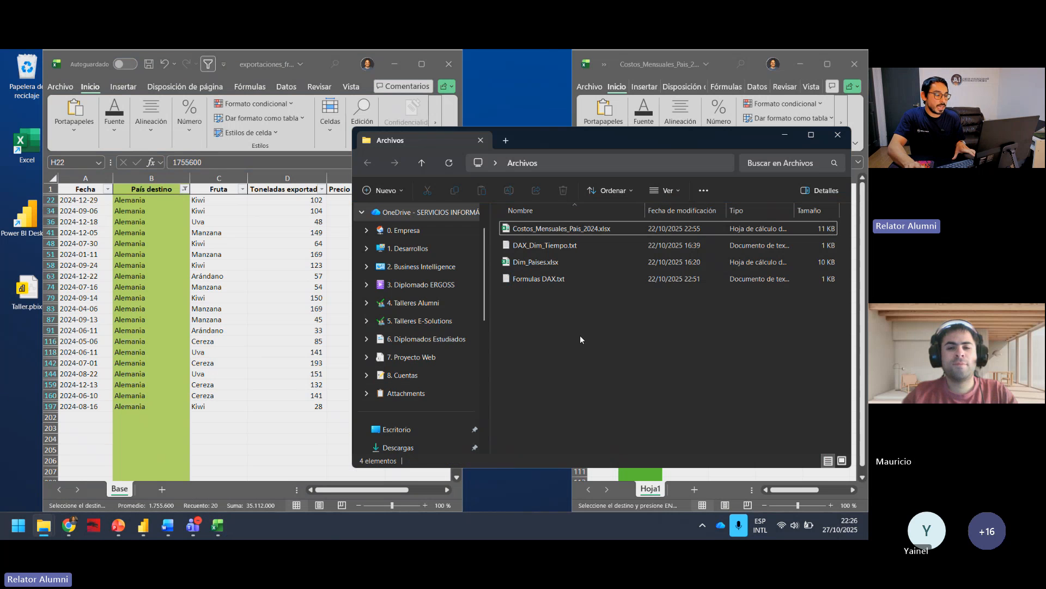
{"action": "left_click", "coordinate": [576, 264]}
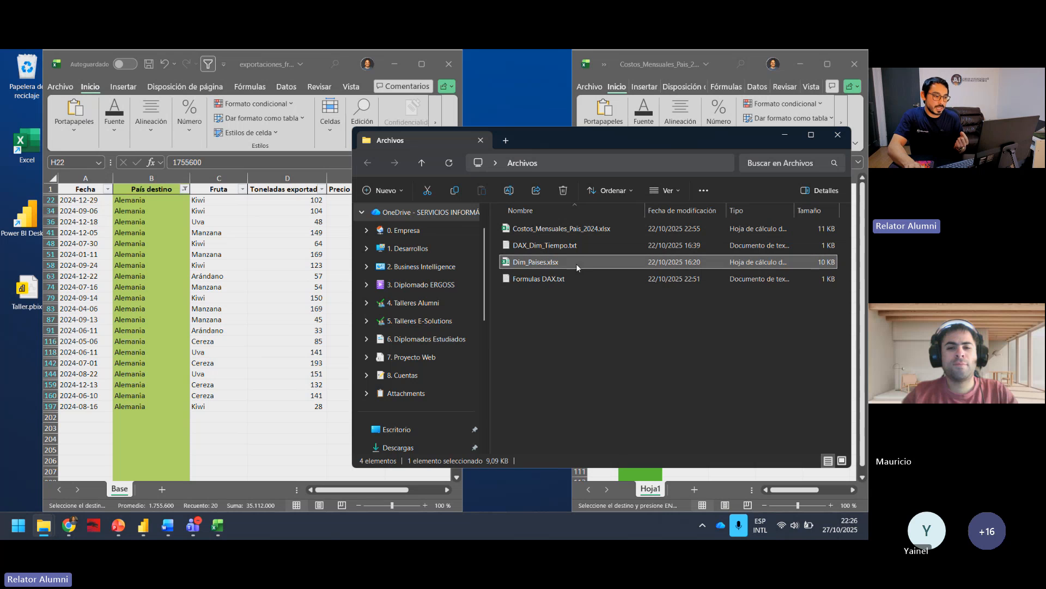
{"action": "left_click", "coordinate": [785, 134]}
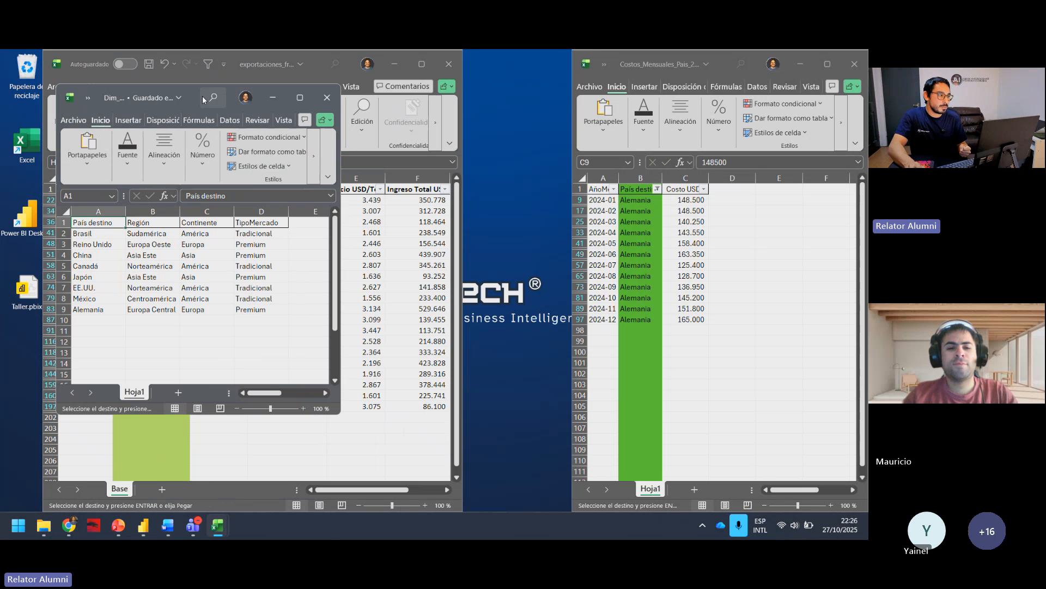
{"action": "left_click_drag", "start_coordinate": [200, 100], "coordinate": [490, 169]}
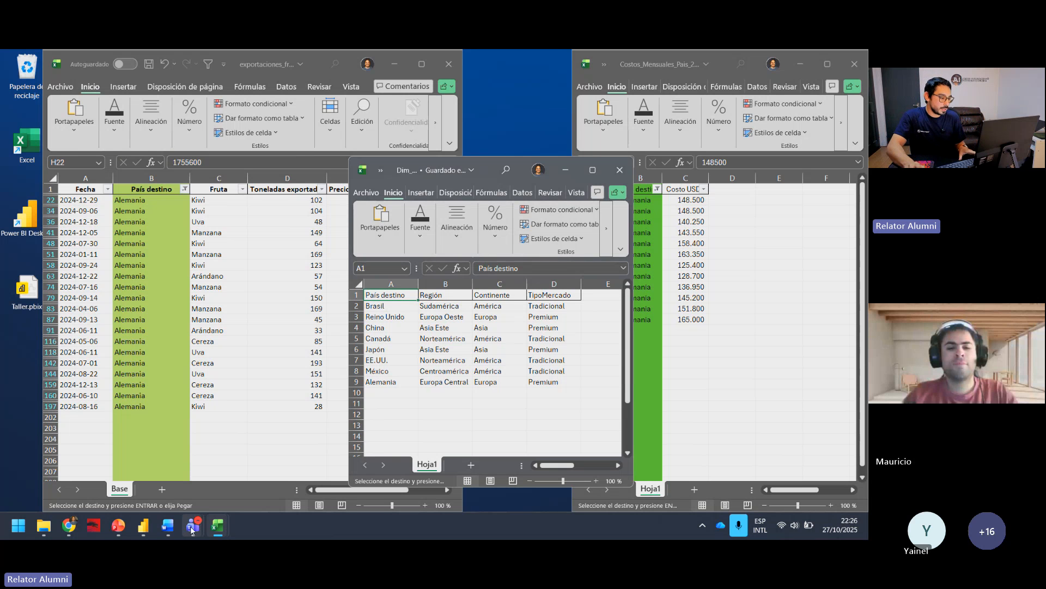
Step: Switch to PowerPoint and examine the slide 4 diagram relating Exportaciones, Dim País and Costos Mensuales País through País destino
{"action": "mouse_move", "coordinate": [118, 525]}
{"action": "left_click", "coordinate": [121, 467]}
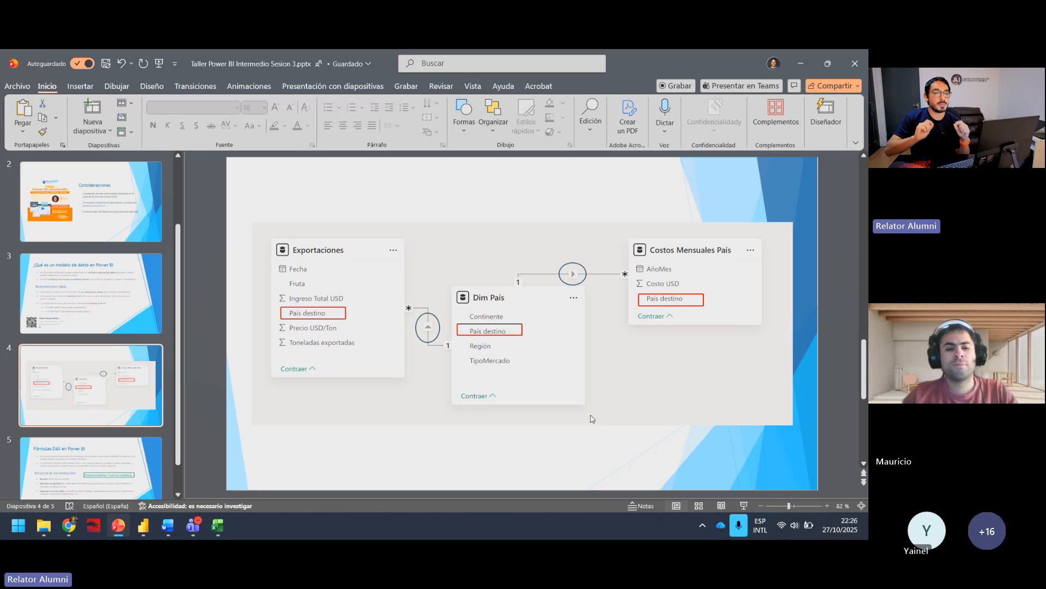
{"action": "left_click", "coordinate": [800, 53]}
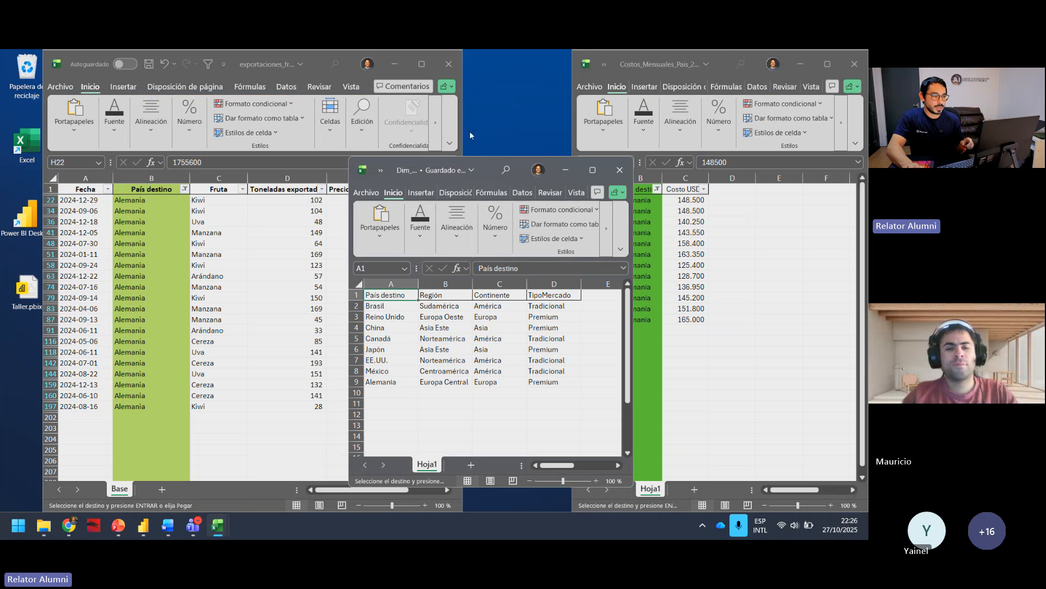
Step: Compare the costos and País destino columns of the exports workbook with the country table in Dim_Paises.xlsx
{"action": "left_click", "coordinate": [565, 169]}
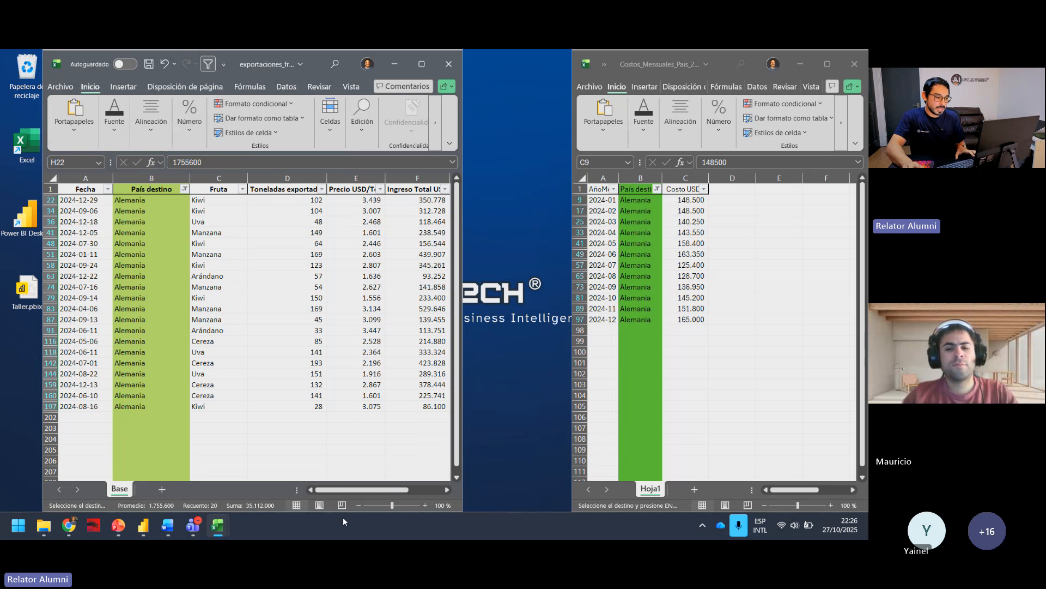
{"action": "left_click_drag", "start_coordinate": [371, 491], "coordinate": [405, 492]}
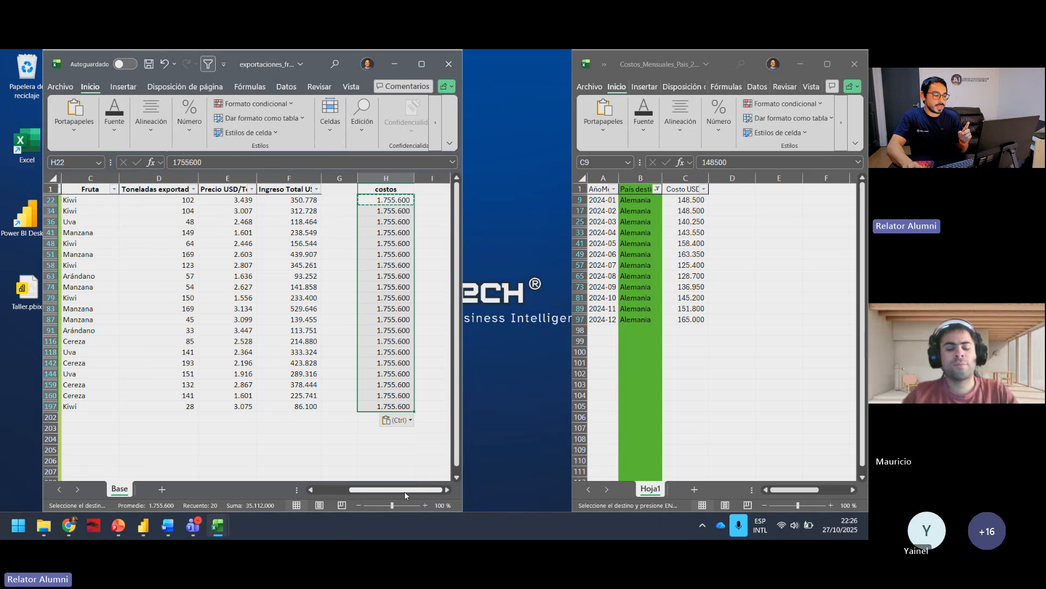
{"action": "mouse_move", "coordinate": [230, 525]}
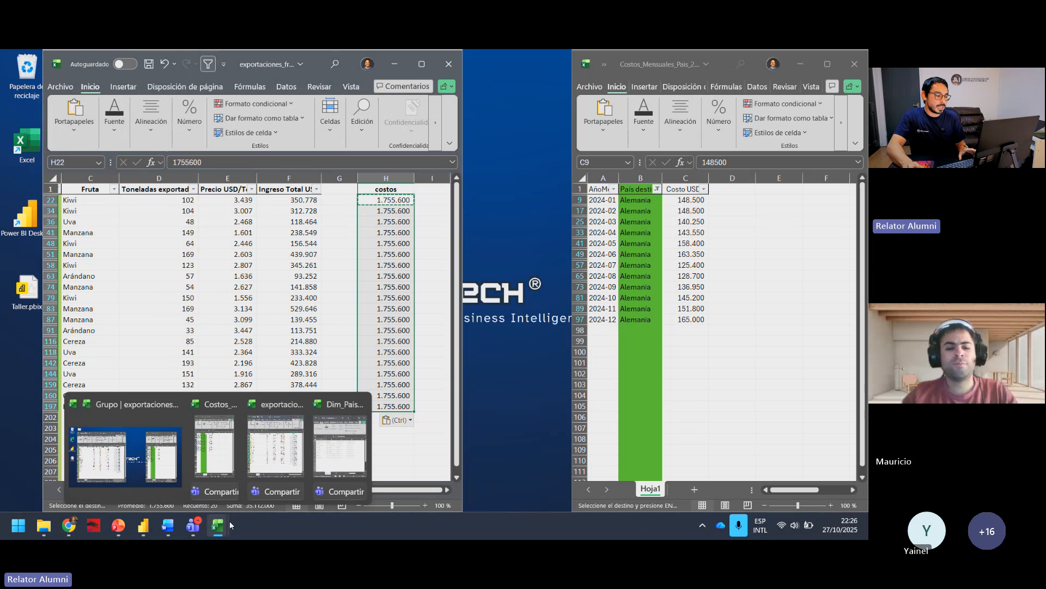
{"action": "left_click", "coordinate": [329, 464]}
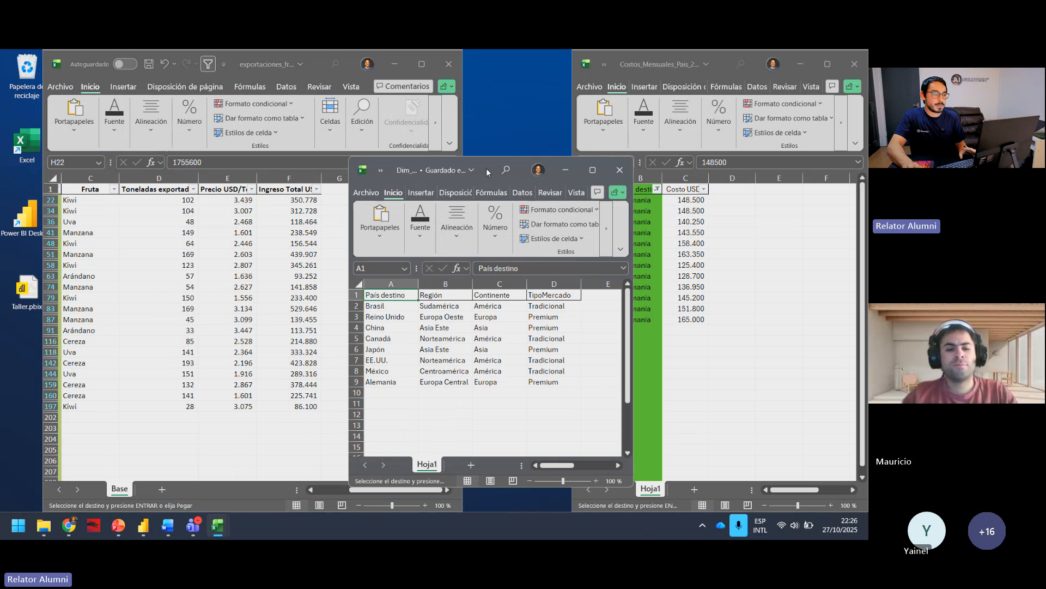
{"action": "left_click", "coordinate": [258, 410]}
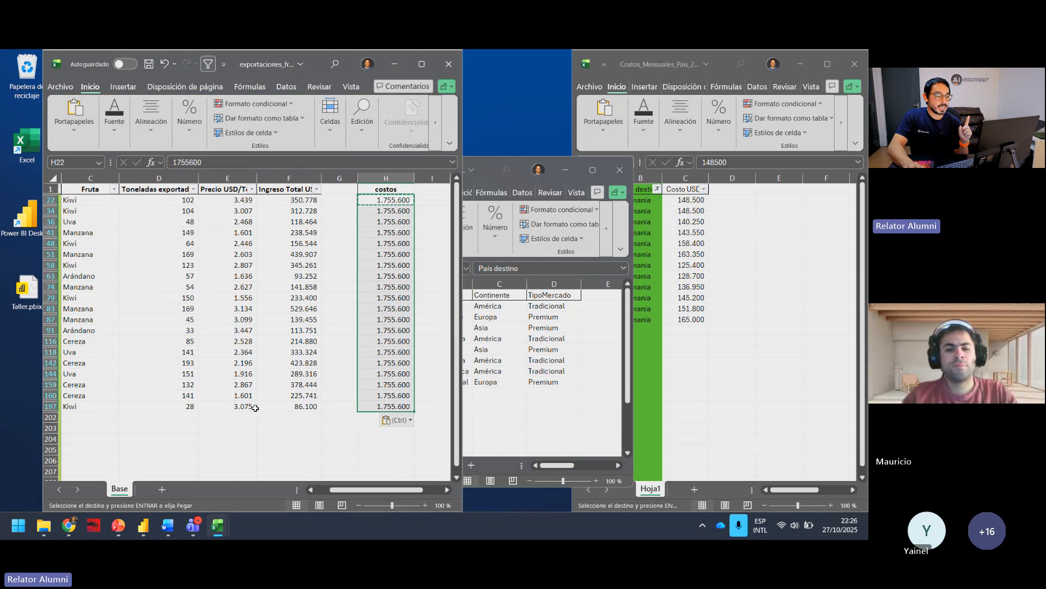
{"action": "left_click_drag", "start_coordinate": [352, 490], "coordinate": [320, 490]}
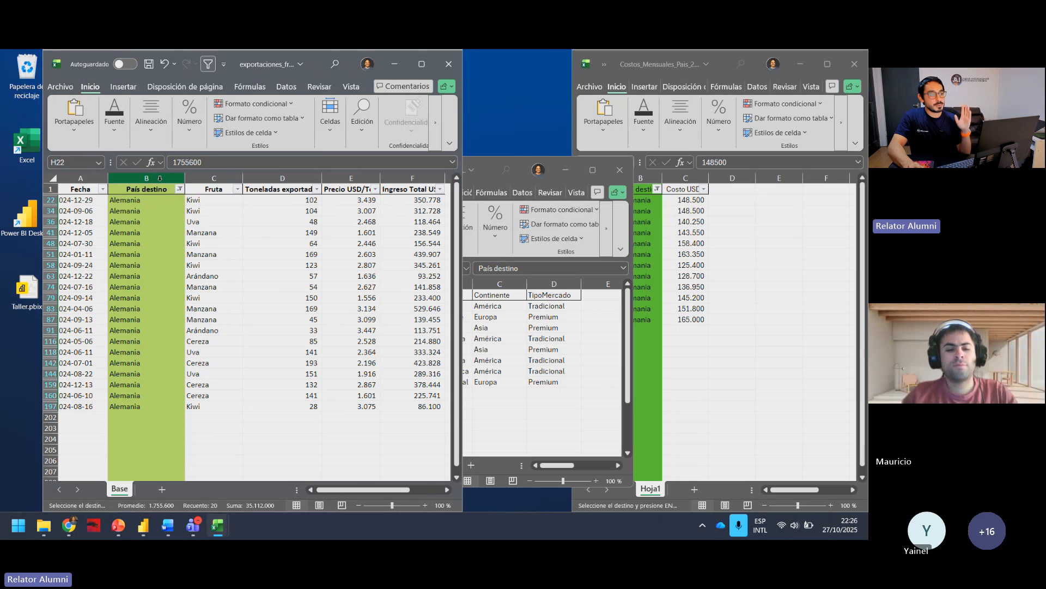
{"action": "left_click", "coordinate": [146, 178]}
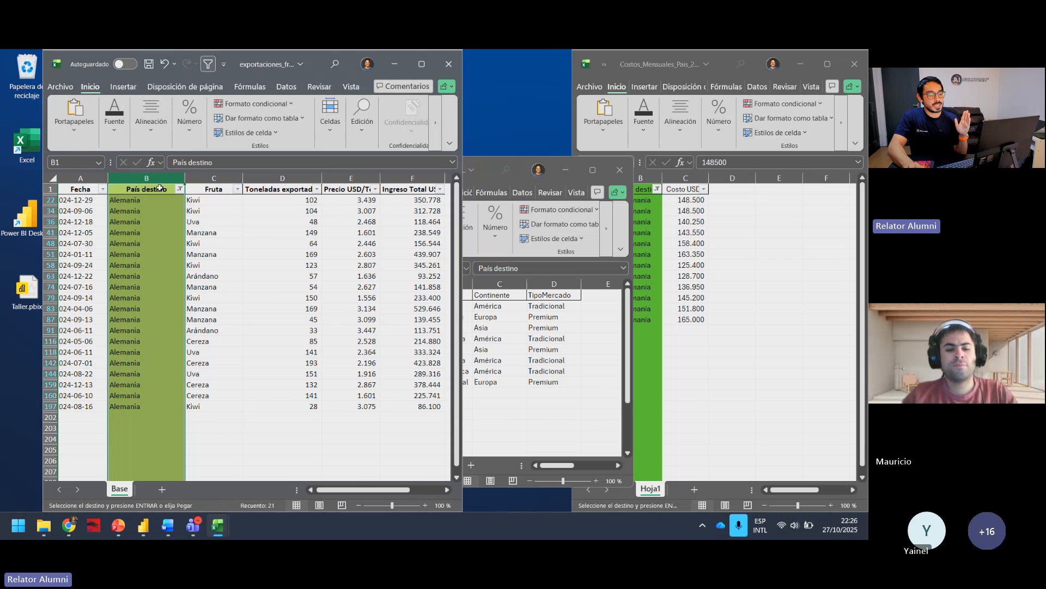
Step: Fill the País destino cells A1:A9 of Dim_Paises.xlsx with green
{"action": "left_click", "coordinate": [487, 172]}
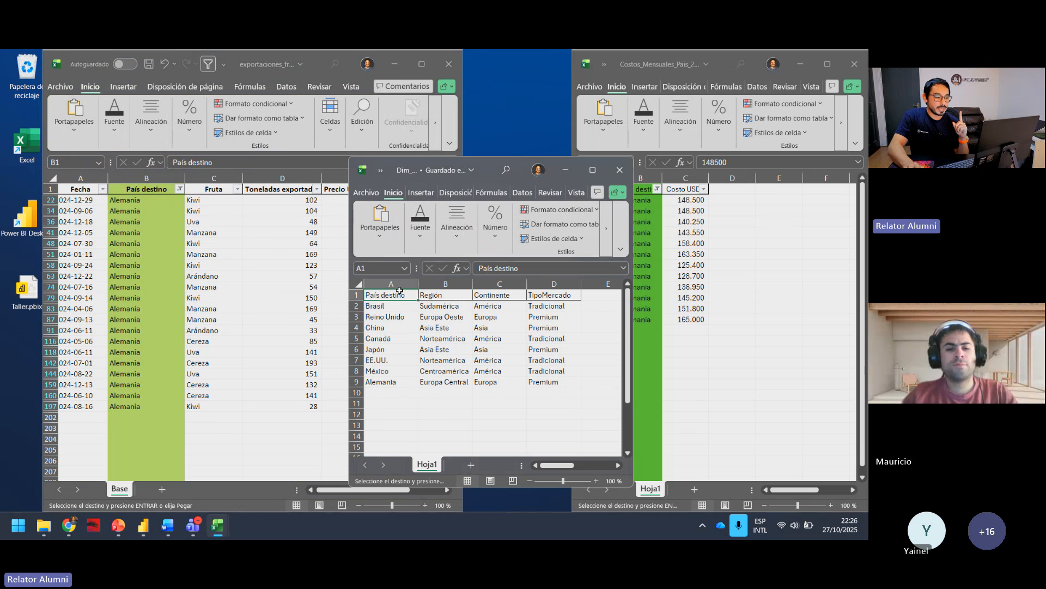
{"action": "mouse_move", "coordinate": [398, 284]}
{"action": "left_mouse_down"}
{"action": "mouse_move", "coordinate": [394, 370]}
{"action": "mouse_move", "coordinate": [398, 297]}
{"action": "left_mouse_up"}
{"action": "left_click", "coordinate": [393, 371]}
{"action": "left_click", "coordinate": [420, 225]}
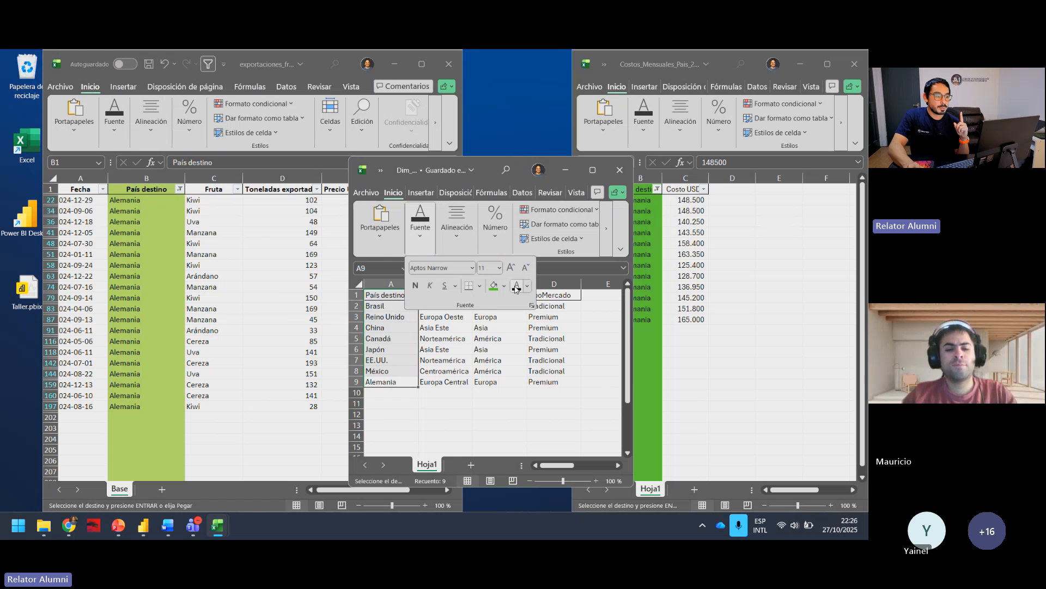
{"action": "left_click", "coordinate": [493, 285]}
{"action": "left_click", "coordinate": [514, 362]}
{"action": "left_click", "coordinate": [583, 378]}
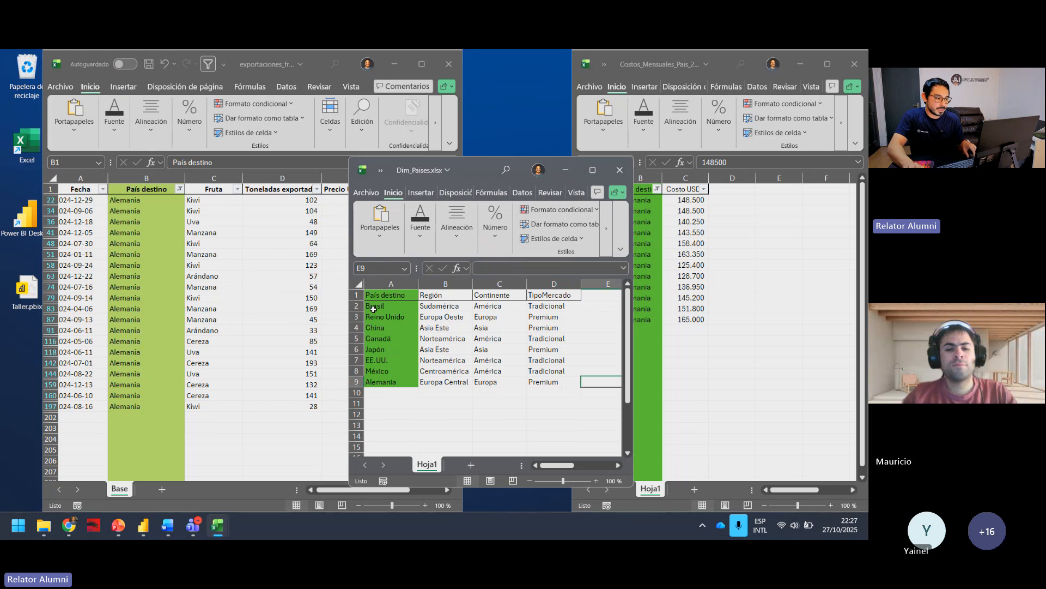
Step: Add filters to the header row of Dim_Paises.xlsx and filter País destino to Alemania only
{"action": "left_click", "coordinate": [392, 305]}
{"action": "left_click", "coordinate": [388, 295]}
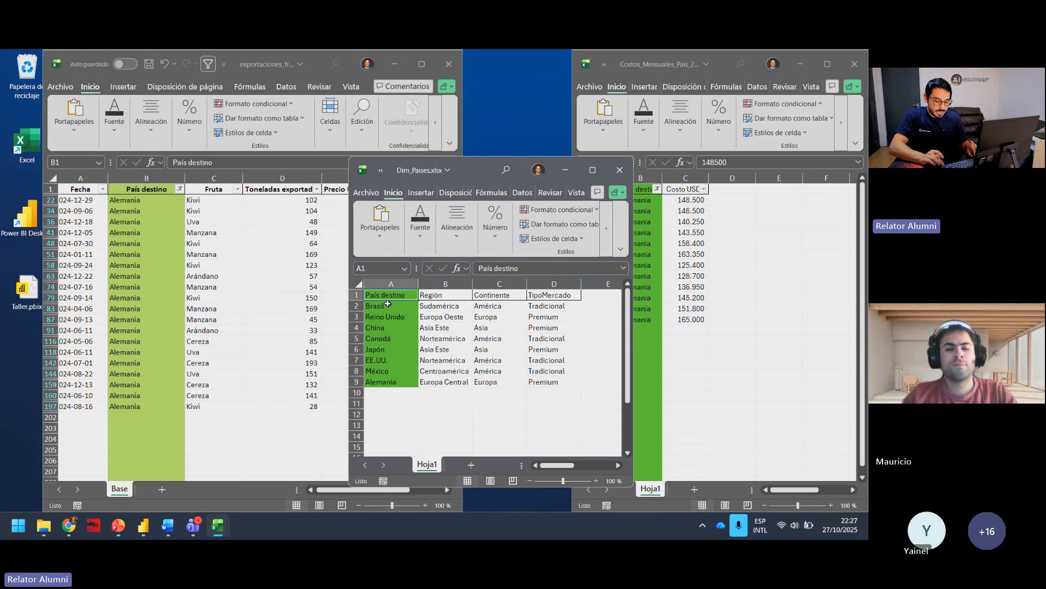
{"action": "key", "text": "ctrl+shift+l"}
{"action": "left_click", "coordinate": [413, 296]}
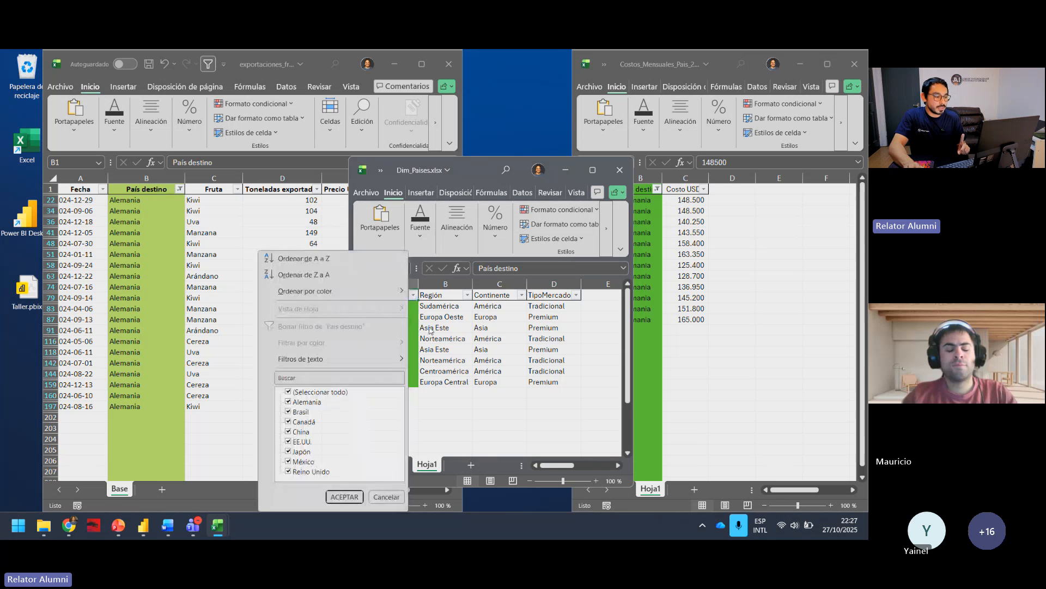
{"action": "left_click", "coordinate": [288, 392]}
{"action": "left_click", "coordinate": [289, 401]}
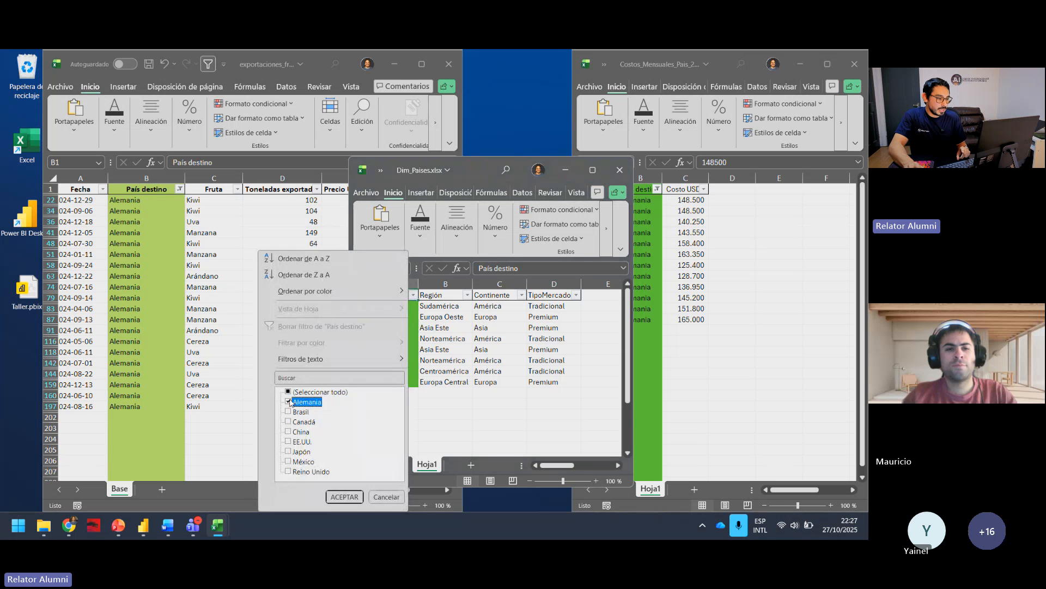
{"action": "left_click", "coordinate": [345, 496]}
{"action": "left_click", "coordinate": [444, 338]}
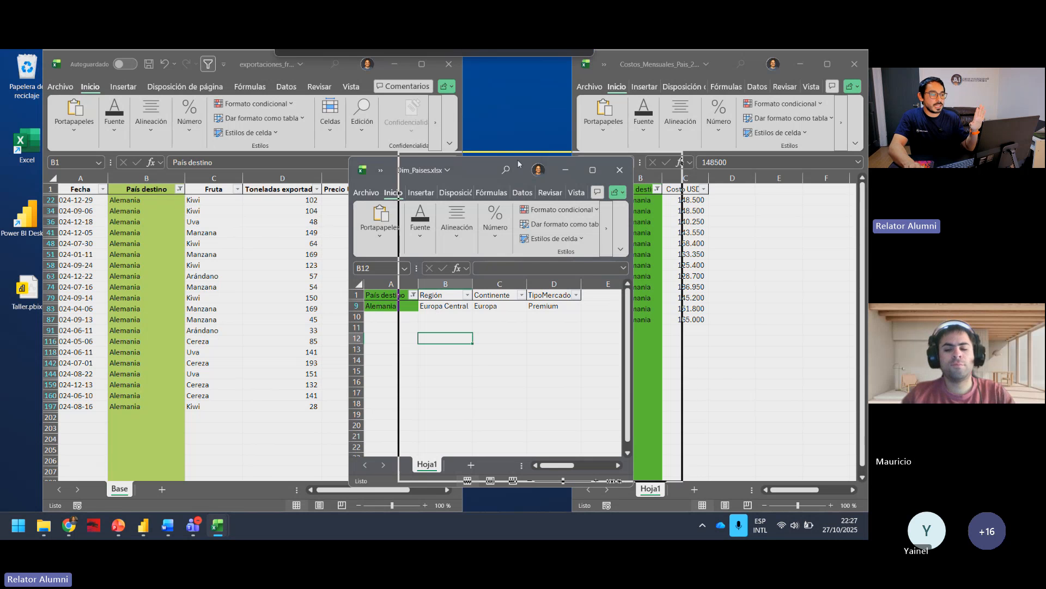
Step: Uncover the exports workbook and check the sum of the Ingreso Total USD values for Alemania
{"action": "left_click_drag", "start_coordinate": [423, 164], "coordinate": [506, 158]}
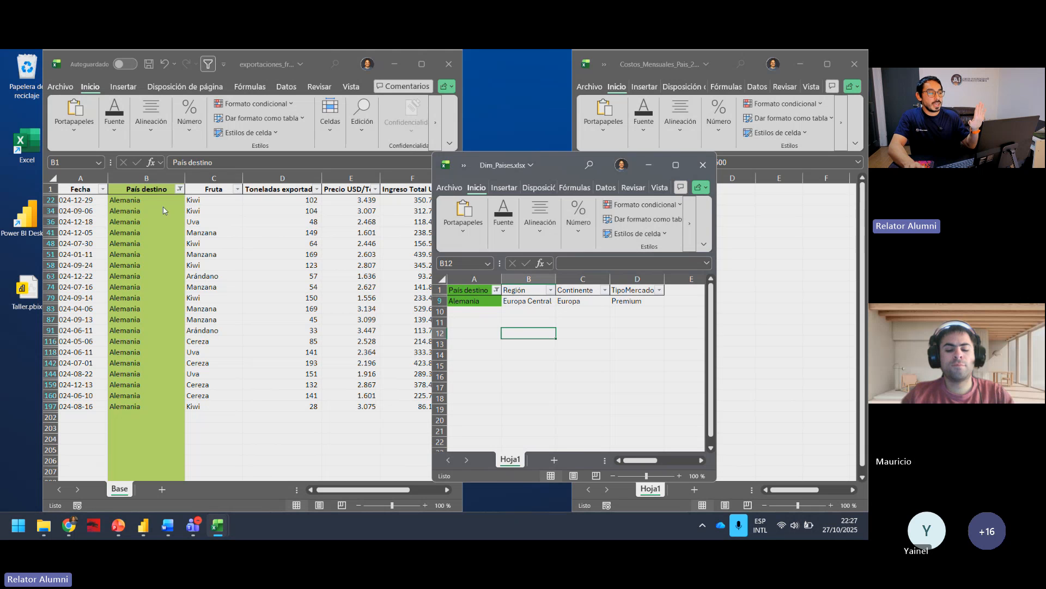
{"action": "left_click", "coordinate": [474, 302]}
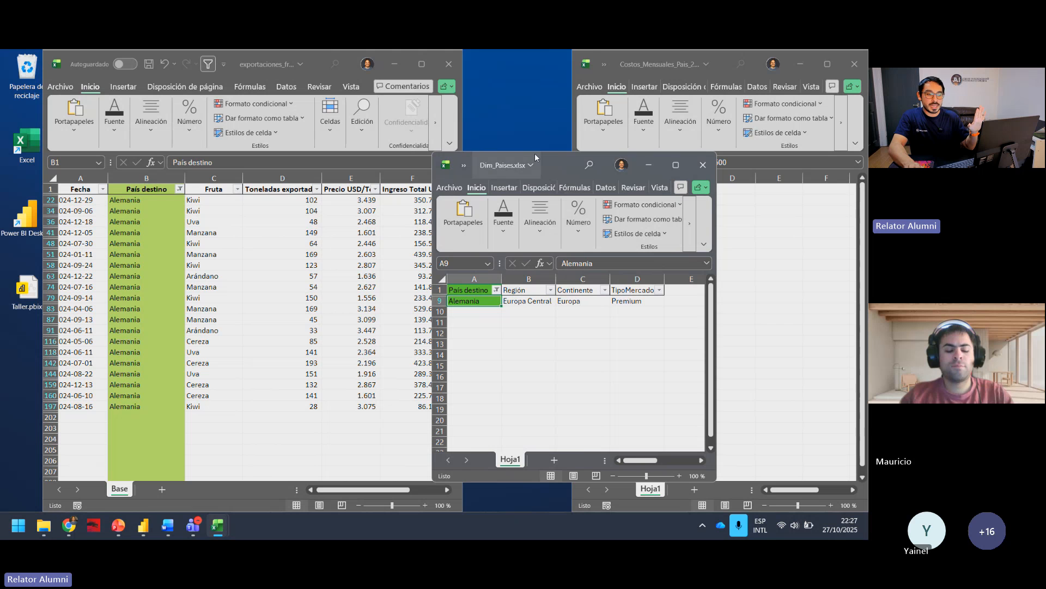
{"action": "left_click_drag", "start_coordinate": [534, 158], "coordinate": [605, 187]}
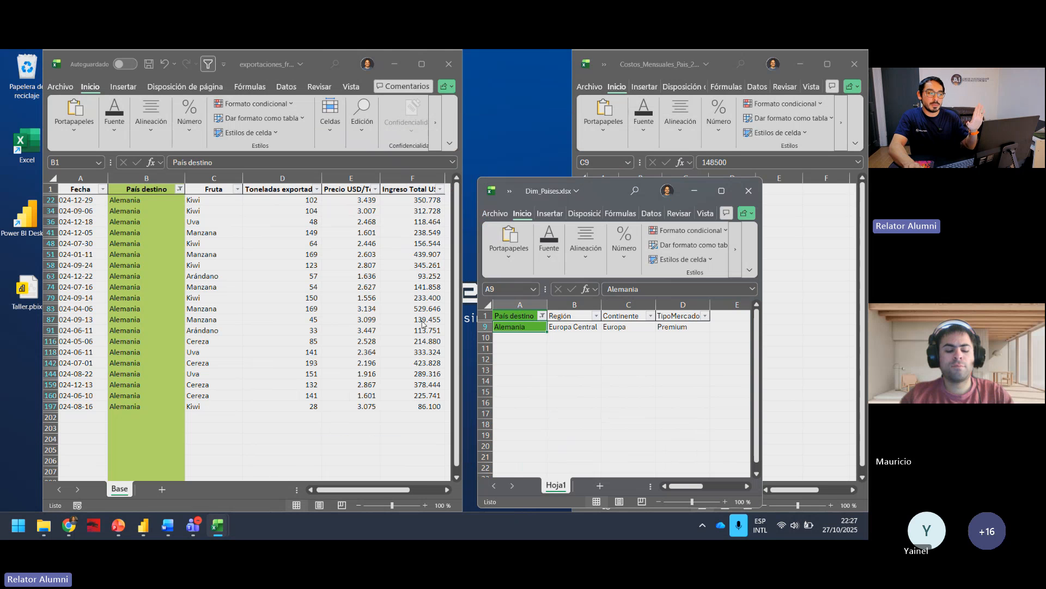
{"action": "left_click_drag", "start_coordinate": [419, 211], "coordinate": [420, 408]}
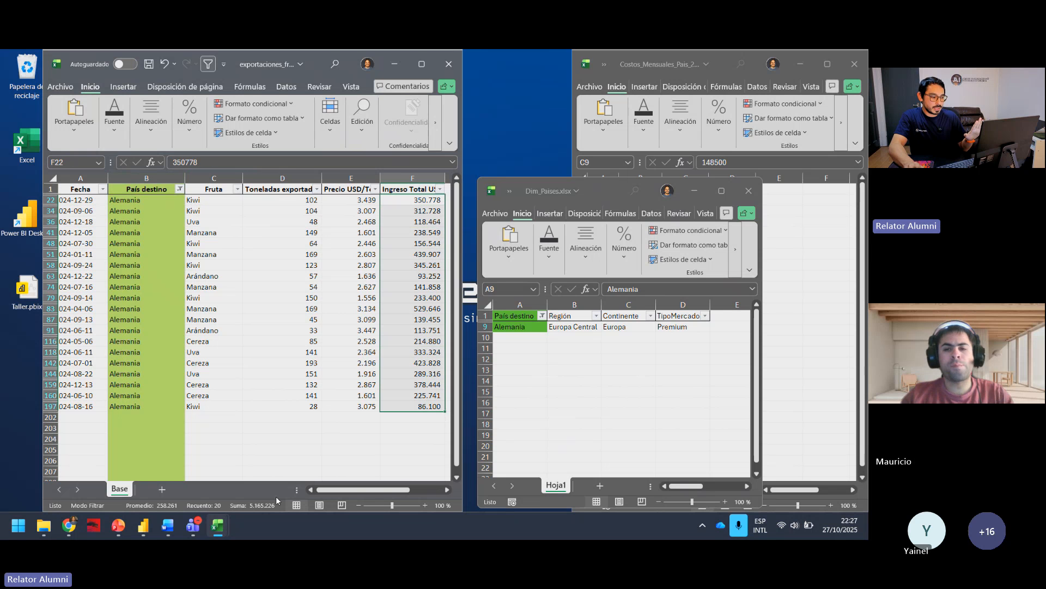
Step: Uncover the monthly costs workbook and check the sum of the Costo USD values for Alemania
{"action": "left_click_drag", "start_coordinate": [587, 187], "coordinate": [386, 133]}
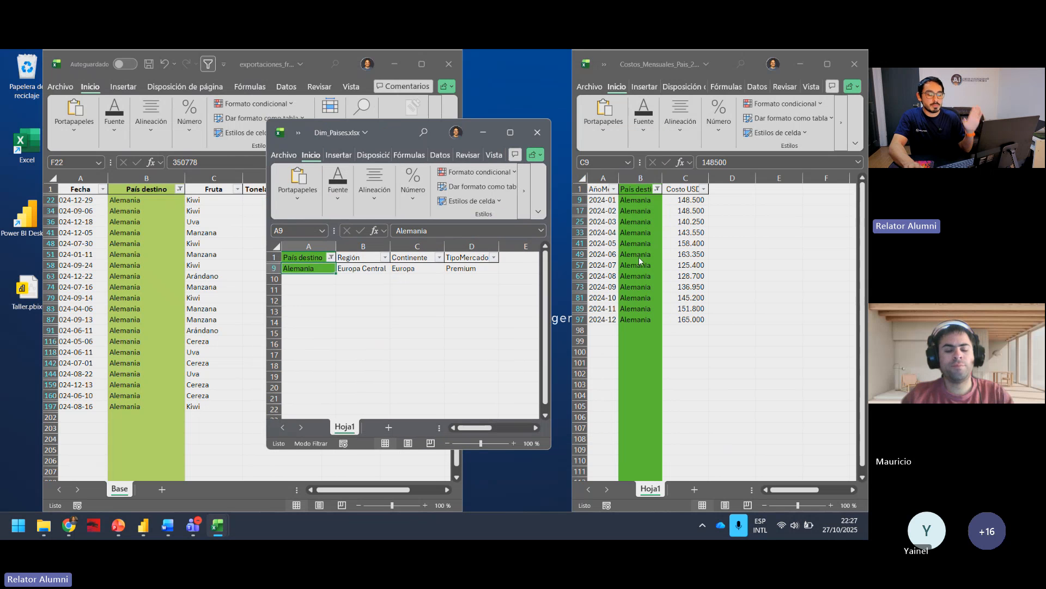
{"action": "left_click", "coordinate": [699, 244]}
{"action": "left_click", "coordinate": [690, 220]}
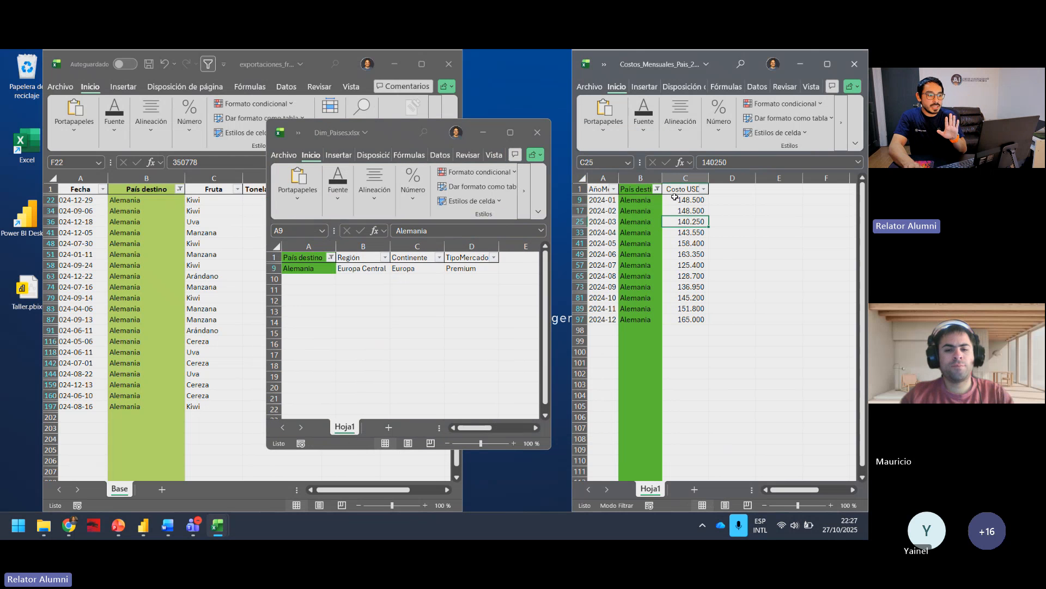
{"action": "left_click_drag", "start_coordinate": [675, 200], "coordinate": [690, 328]}
{"action": "left_click_drag", "start_coordinate": [689, 325], "coordinate": [688, 320]}
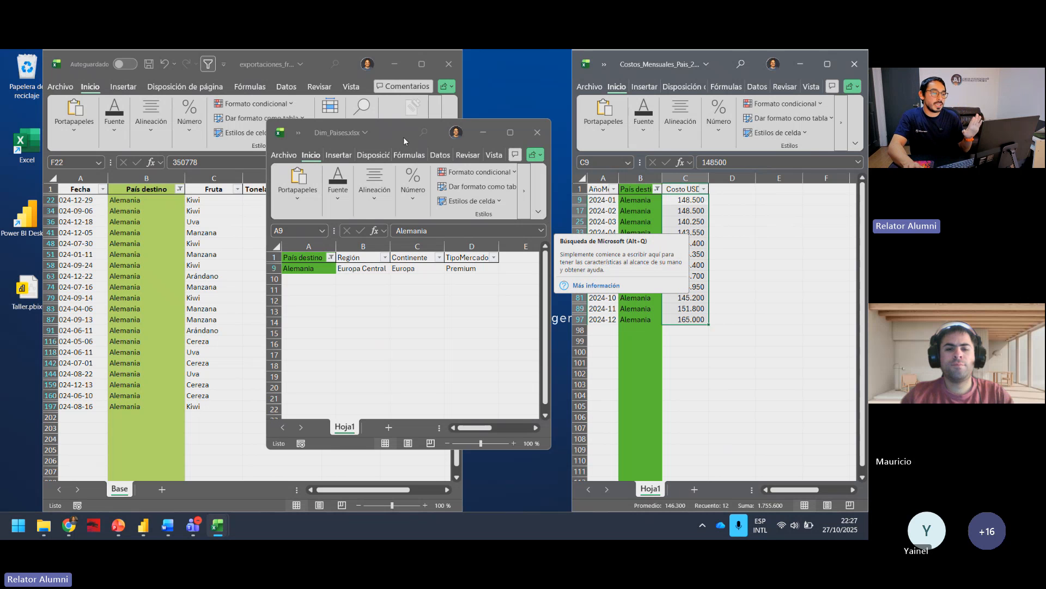
Step: Examine the Alemania row of Dim_Paises.xlsx between the two workbooks, then move its window down to uncover their data
{"action": "left_click_drag", "start_coordinate": [398, 129], "coordinate": [431, 135]}
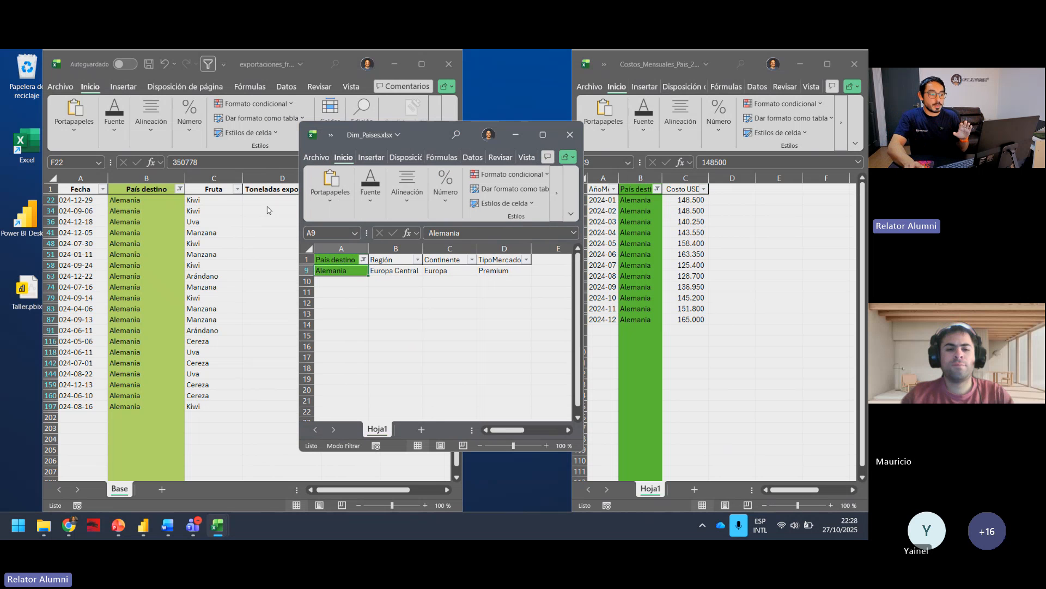
{"action": "left_click_drag", "start_coordinate": [517, 280], "coordinate": [360, 272]}
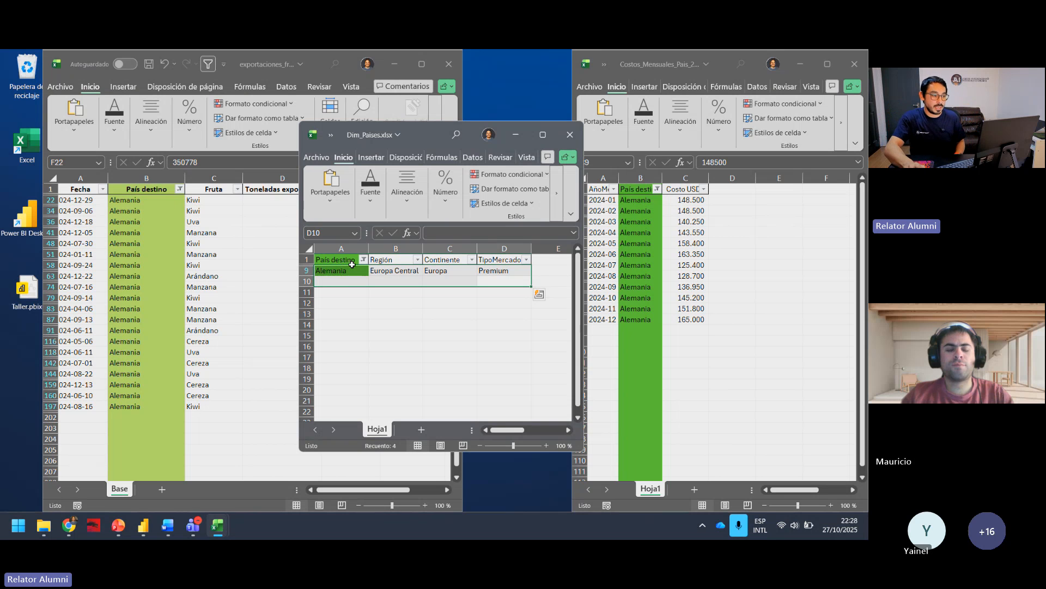
{"action": "left_click_drag", "start_coordinate": [426, 137], "coordinate": [469, 313]}
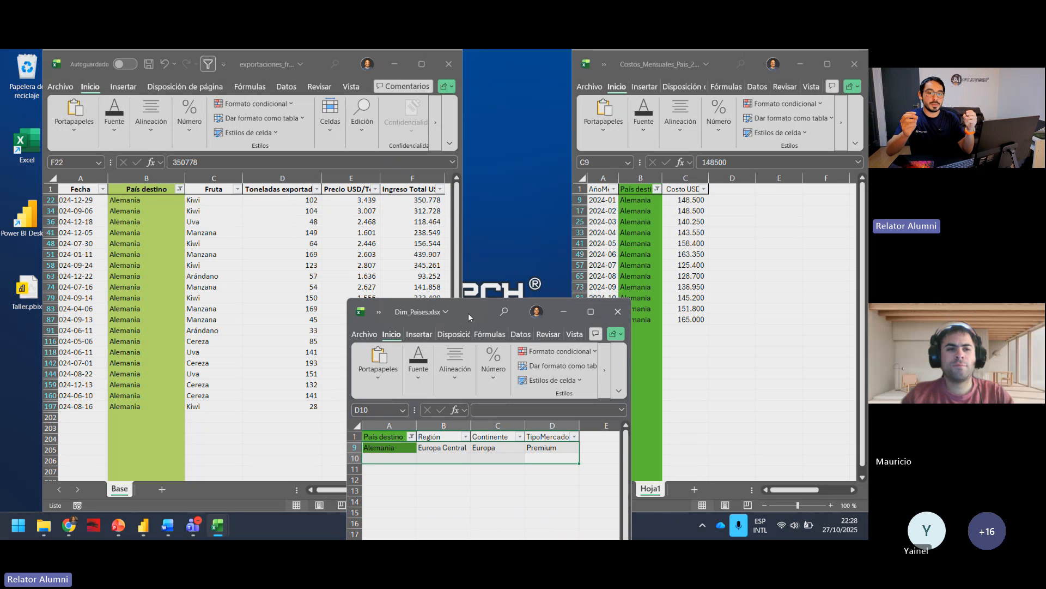
Step: Fill the Fecha cells A1:A202 of the exports workbook with orange
{"action": "left_click", "coordinate": [75, 190]}
{"action": "left_click_drag", "start_coordinate": [75, 190], "coordinate": [85, 417]}
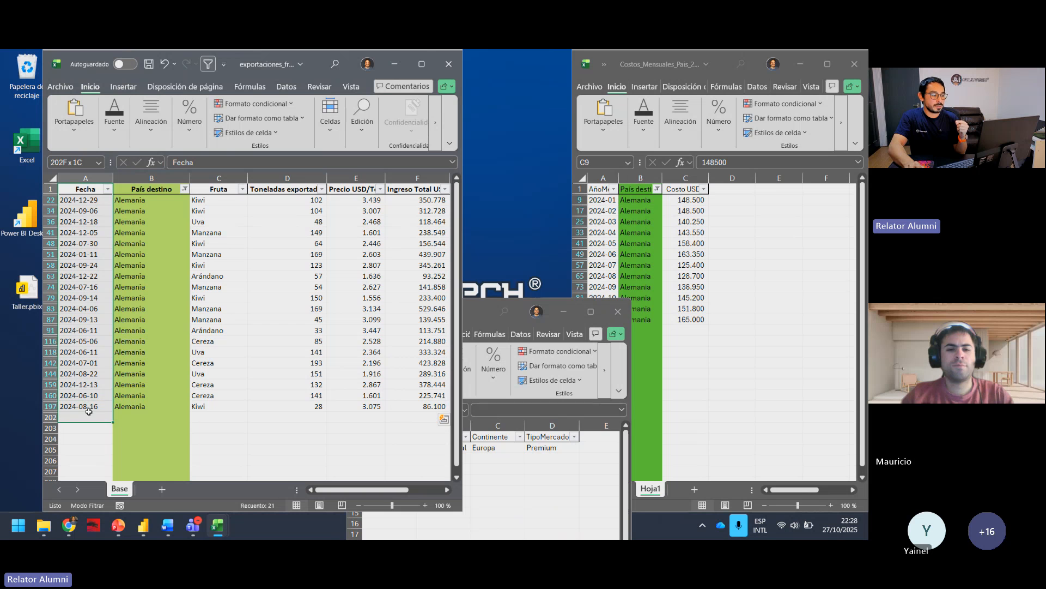
{"action": "left_click", "coordinate": [113, 137]}
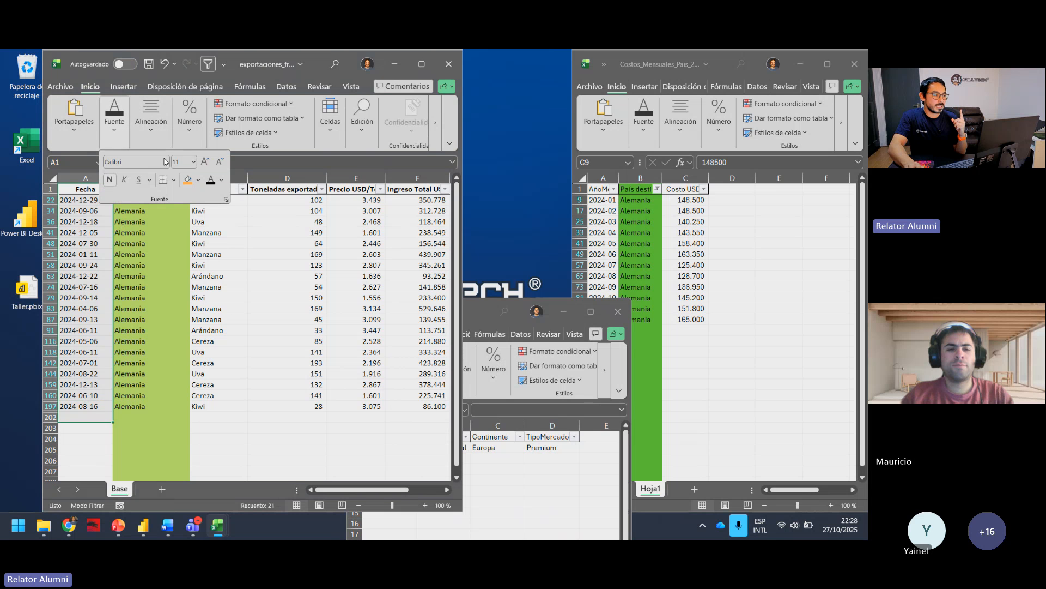
{"action": "left_click", "coordinate": [187, 179]}
Step: Fill the AñoMes cells A1:A97 of the monthly costs workbook with orange
{"action": "left_click_drag", "start_coordinate": [599, 188], "coordinate": [605, 320]}
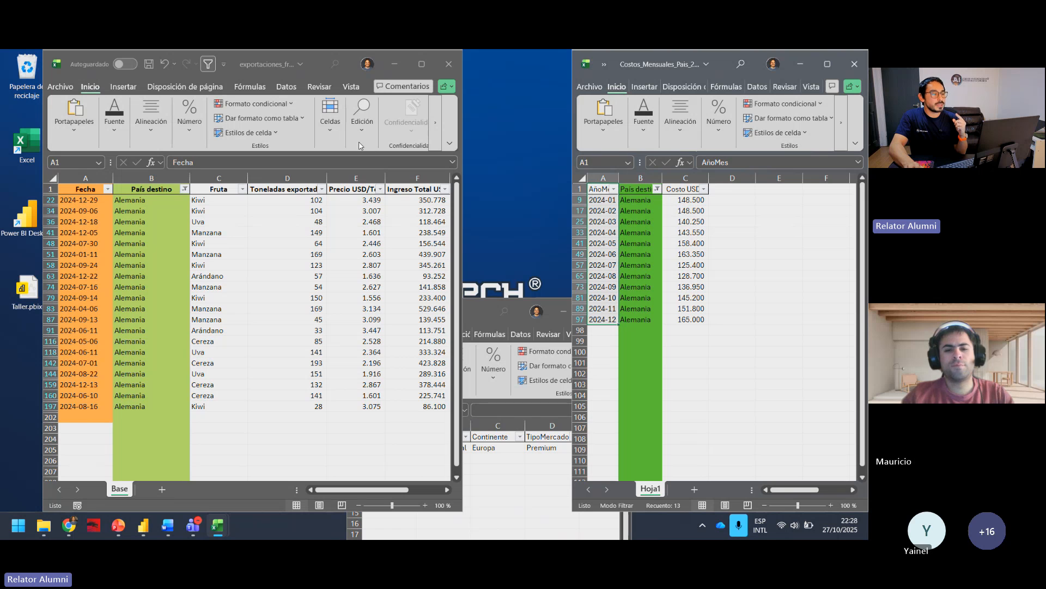
{"action": "left_click", "coordinate": [646, 135]}
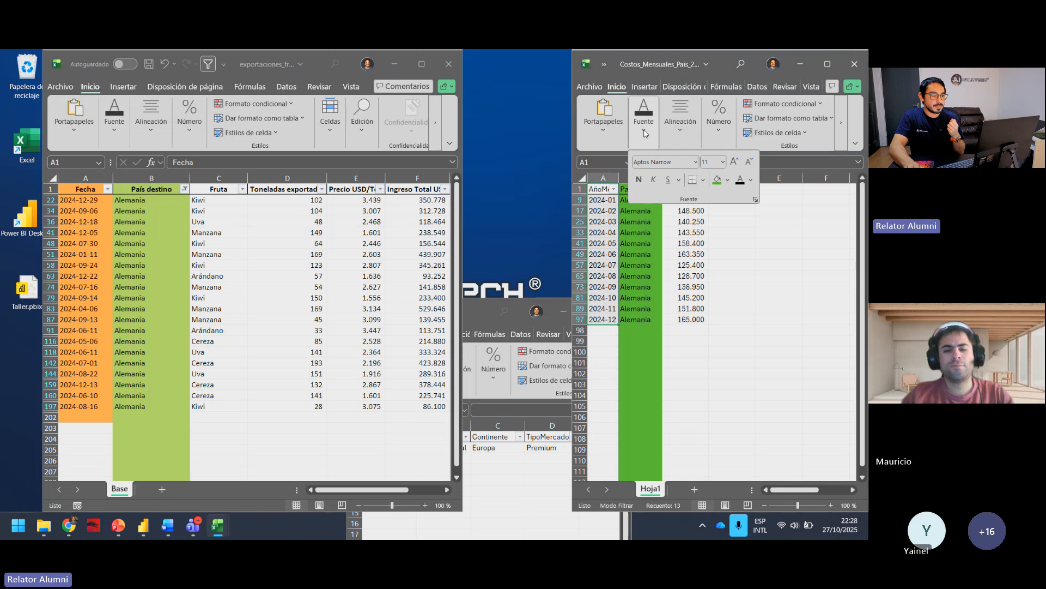
{"action": "left_click", "coordinate": [728, 180]}
{"action": "left_click", "coordinate": [795, 211]}
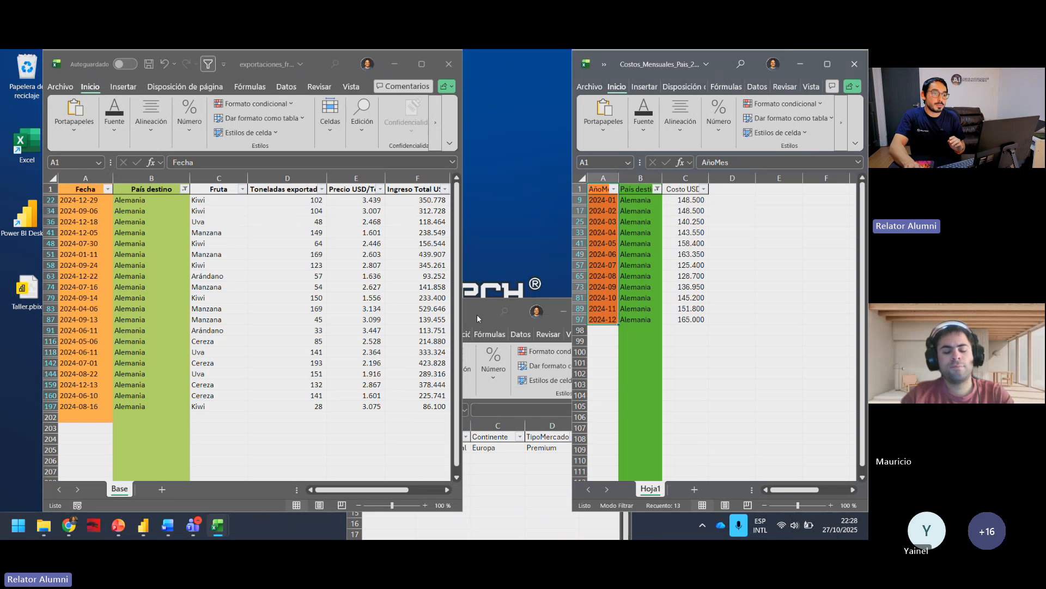
Step: Minimize the Dim_Paises, monthly costs and exports workbooks to clear the desktop
{"action": "left_click", "coordinate": [522, 362]}
{"action": "left_click_drag", "start_coordinate": [478, 316], "coordinate": [466, 252]}
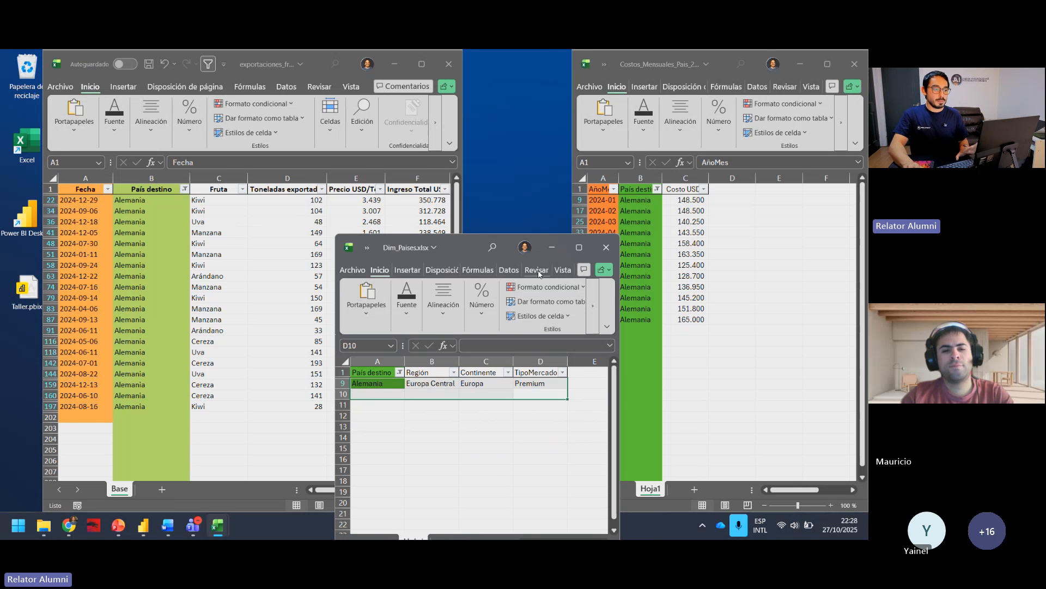
{"action": "left_click", "coordinate": [552, 246]}
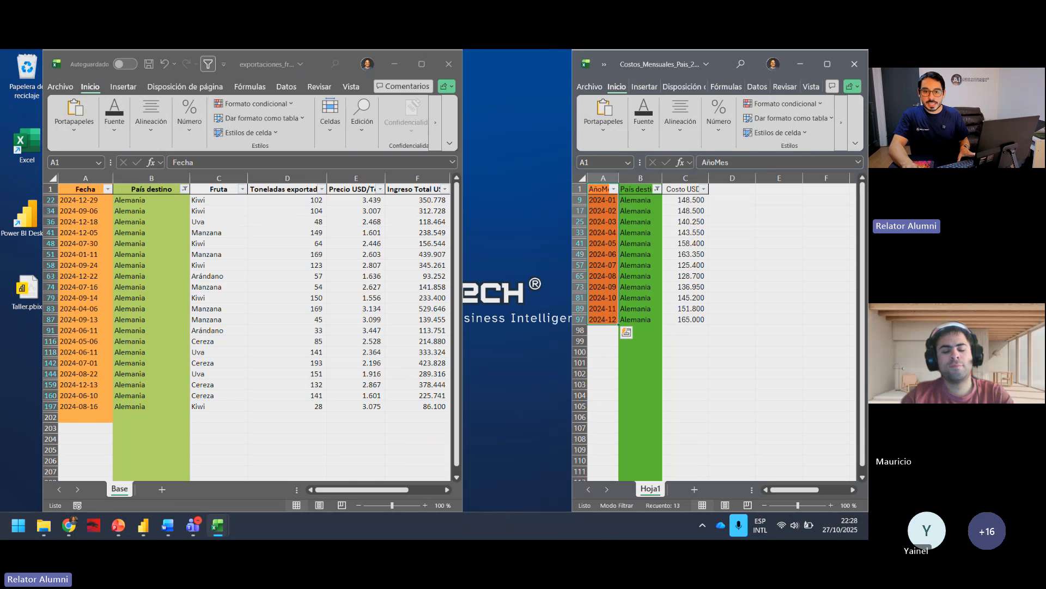
{"action": "left_click", "coordinate": [800, 64]}
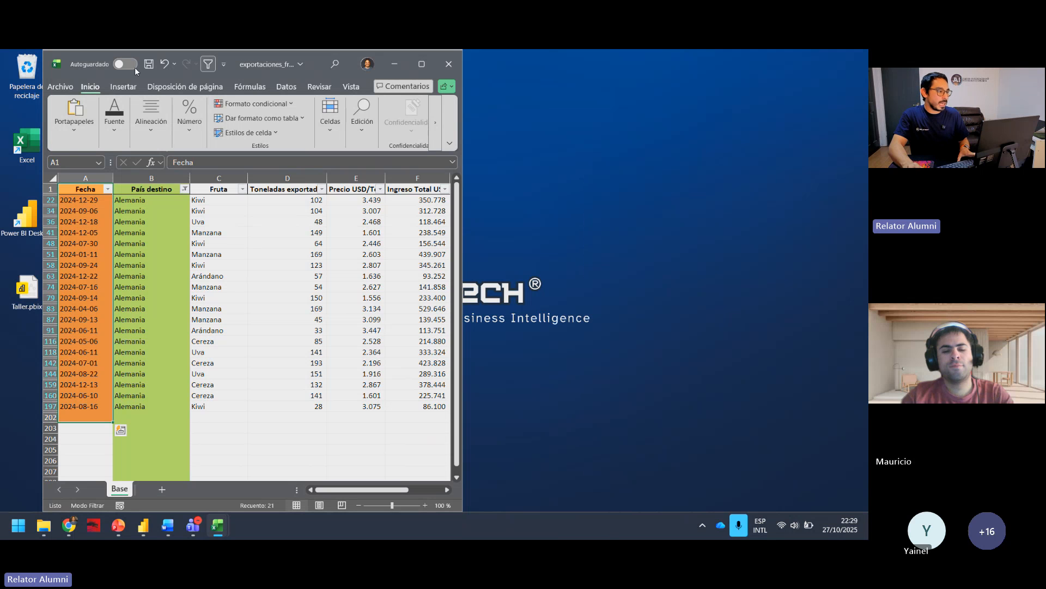
{"action": "left_click", "coordinate": [123, 87]}
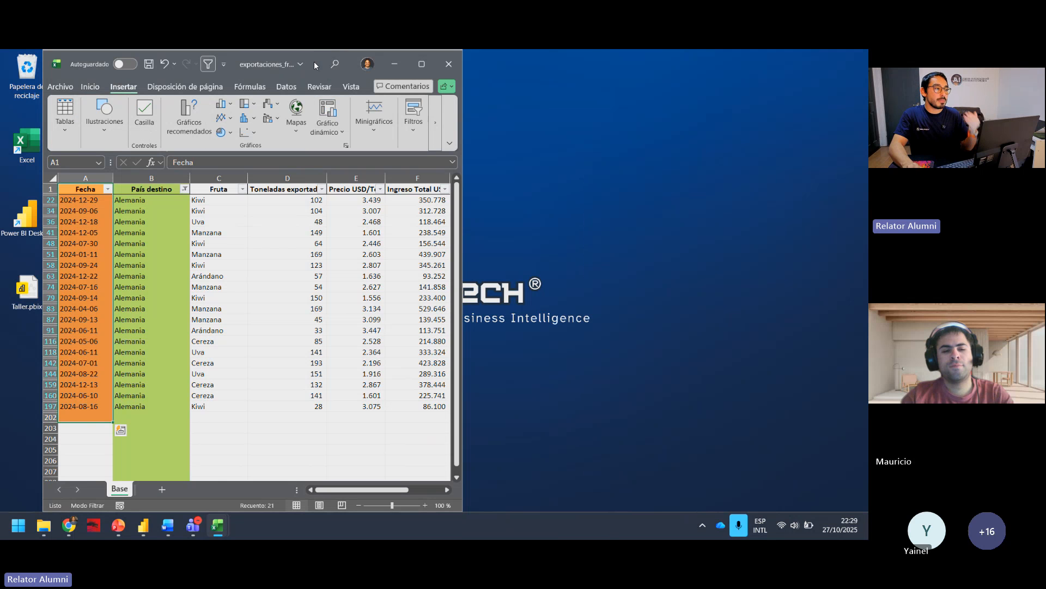
{"action": "left_click_drag", "start_coordinate": [314, 61], "coordinate": [272, 122]}
{"action": "left_click", "coordinate": [305, 124]}
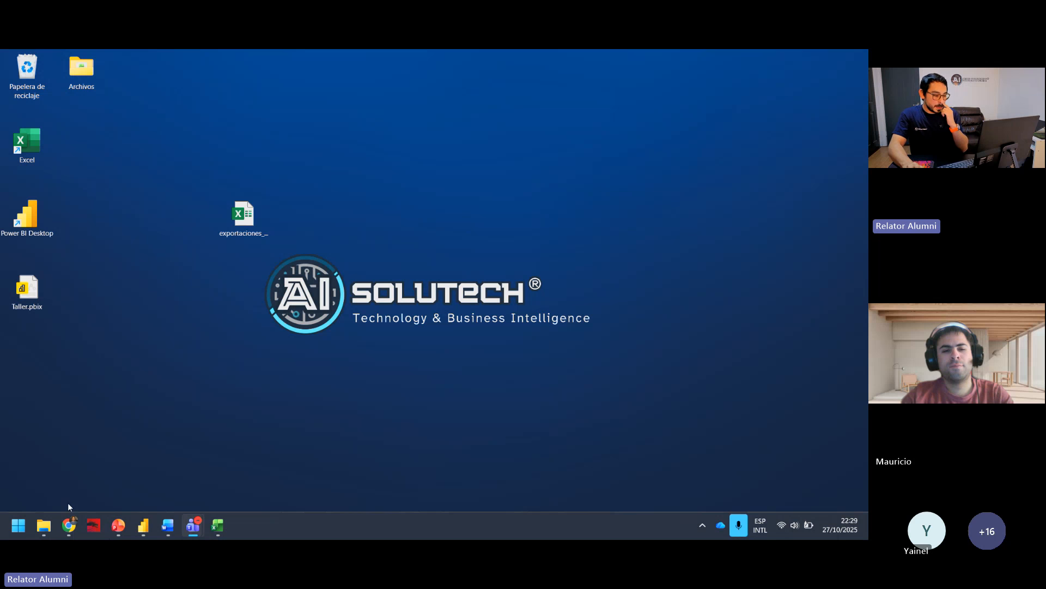
Step: Switch to the Taller report in Power BI Desktop, show its model view and collapse the Propiedades pane
{"action": "mouse_move", "coordinate": [150, 533]}
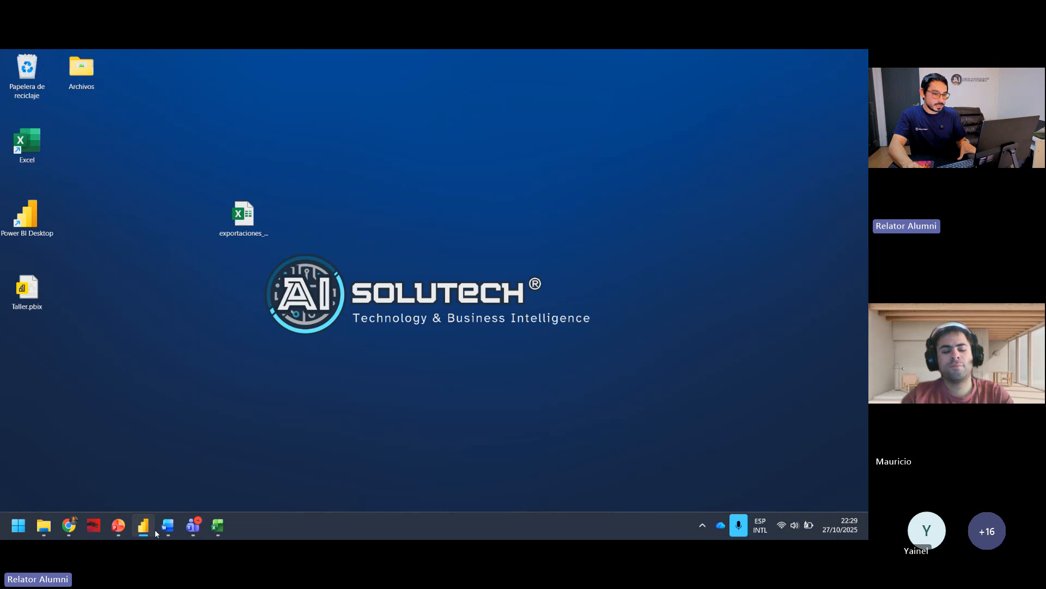
{"action": "left_click", "coordinate": [32, 287]}
{"action": "double_click", "coordinate": [32, 288]}
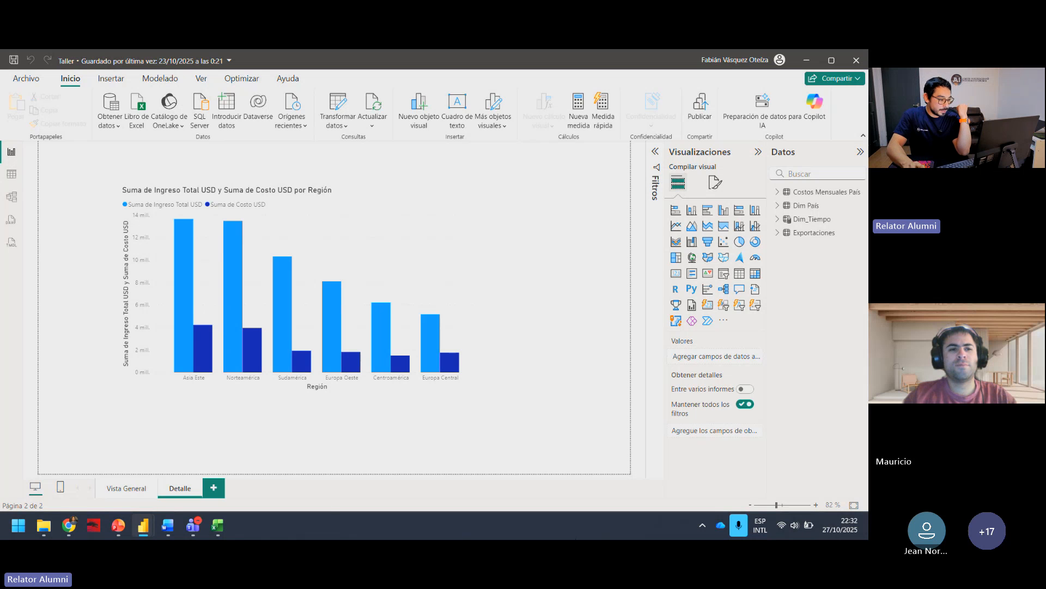
{"action": "left_click", "coordinate": [12, 197]}
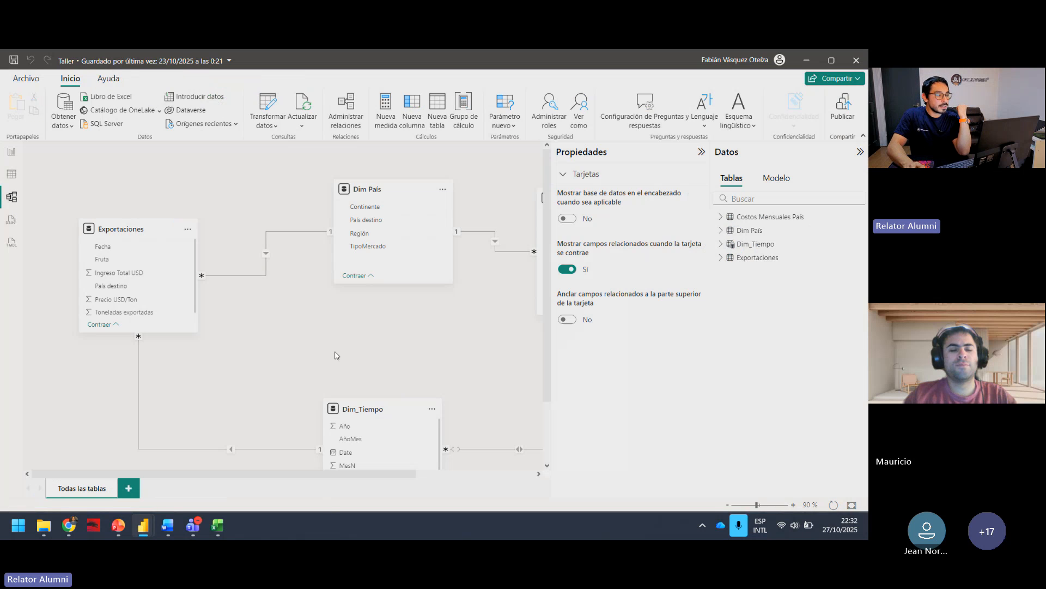
{"action": "left_click", "coordinate": [702, 152]}
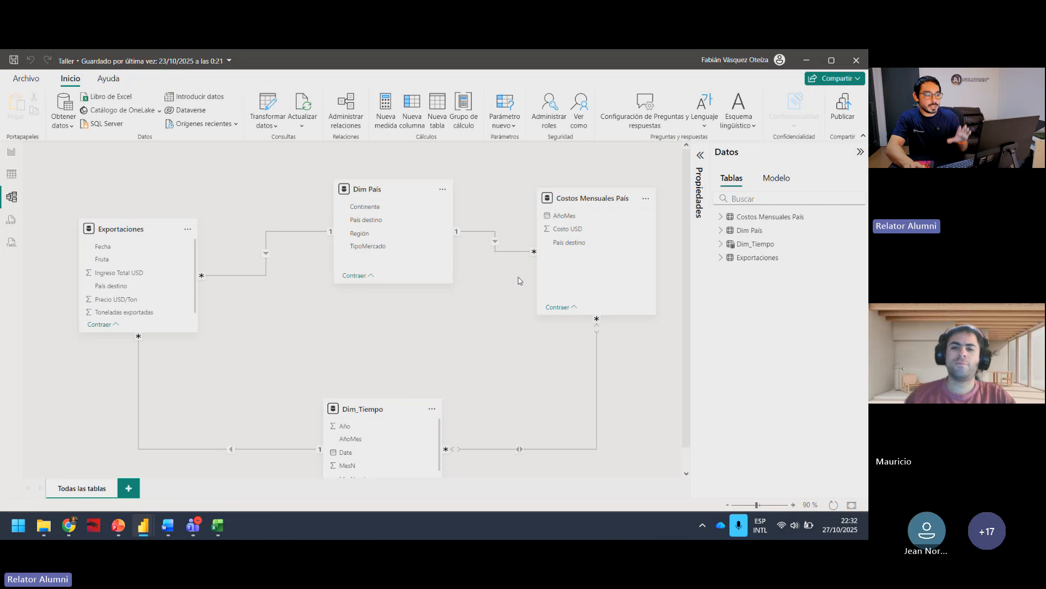
Step: Rearrange the model diagram so Dim País sits above and Dim_Tiempo below, between Exportaciones and Costos Mensuales País
{"action": "left_click_drag", "start_coordinate": [379, 191], "coordinate": [357, 191]}
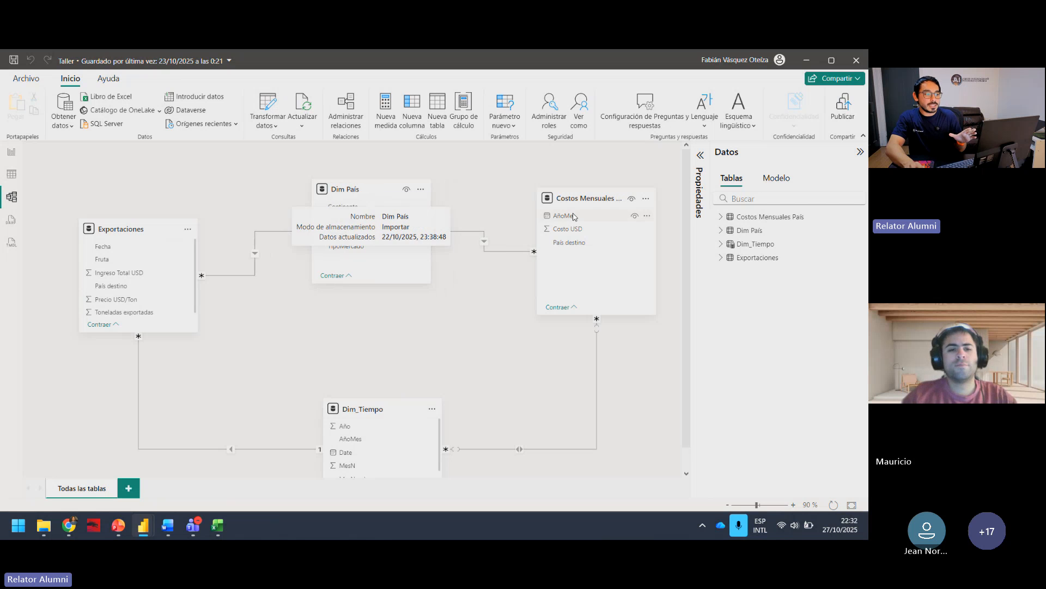
{"action": "left_click_drag", "start_coordinate": [357, 413], "coordinate": [300, 424]}
{"action": "scroll", "coordinate": [544, 393], "scroll_direction": "down", "scroll_amount": 1}
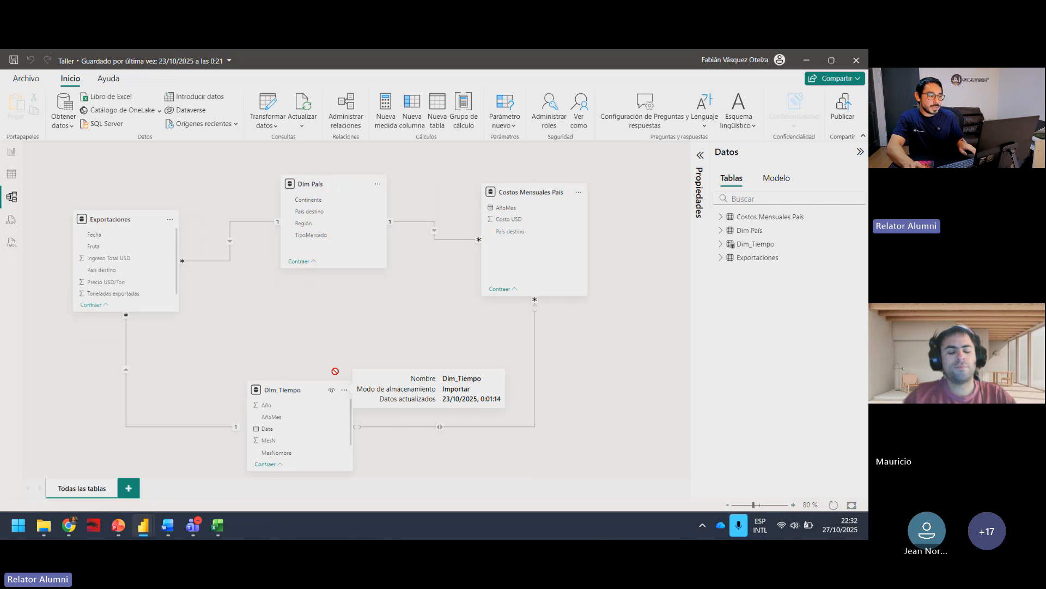
{"action": "left_click_drag", "start_coordinate": [284, 389], "coordinate": [305, 362]}
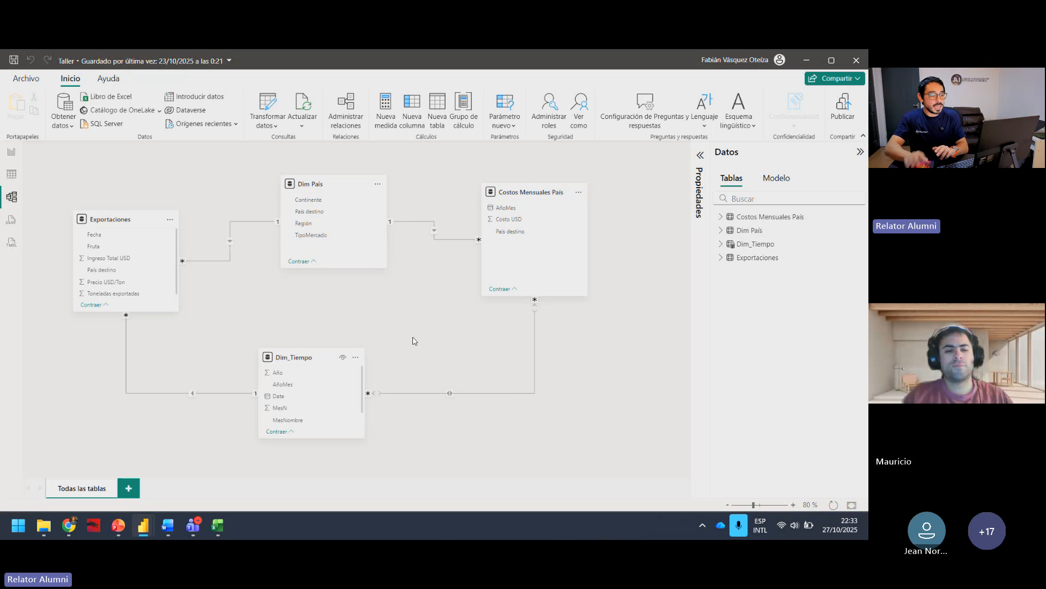
{"action": "mouse_move", "coordinate": [308, 363]}
{"action": "left_mouse_down"}
{"action": "mouse_move", "coordinate": [338, 367]}
{"action": "mouse_move", "coordinate": [309, 350]}
{"action": "left_mouse_up"}
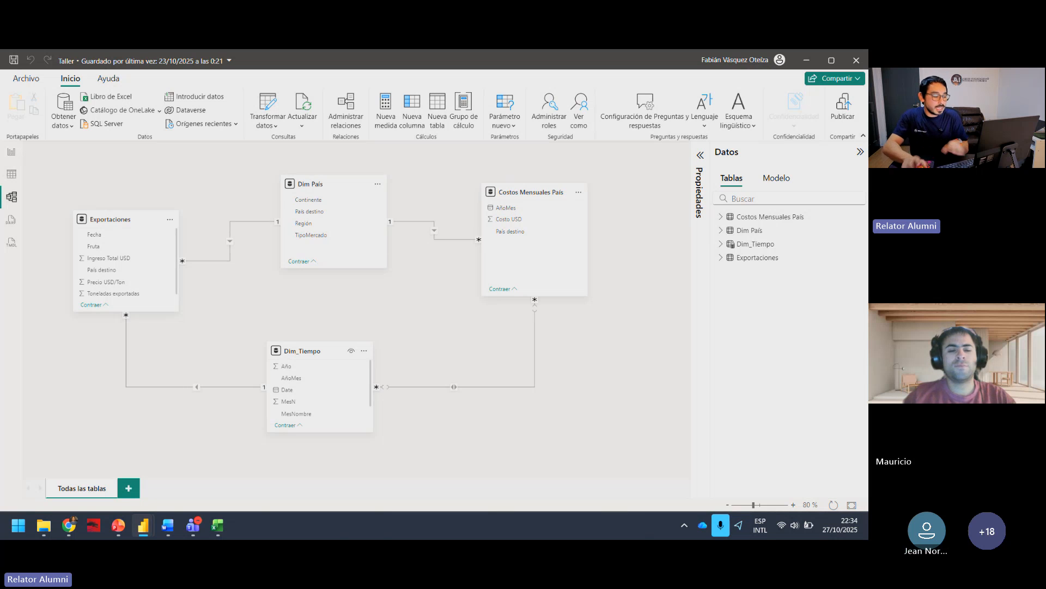
Step: Bring the monthly costs workbook over the Power BI model and examine its AñoMes, País destino and Costo USD columns
{"action": "mouse_move", "coordinate": [218, 525]}
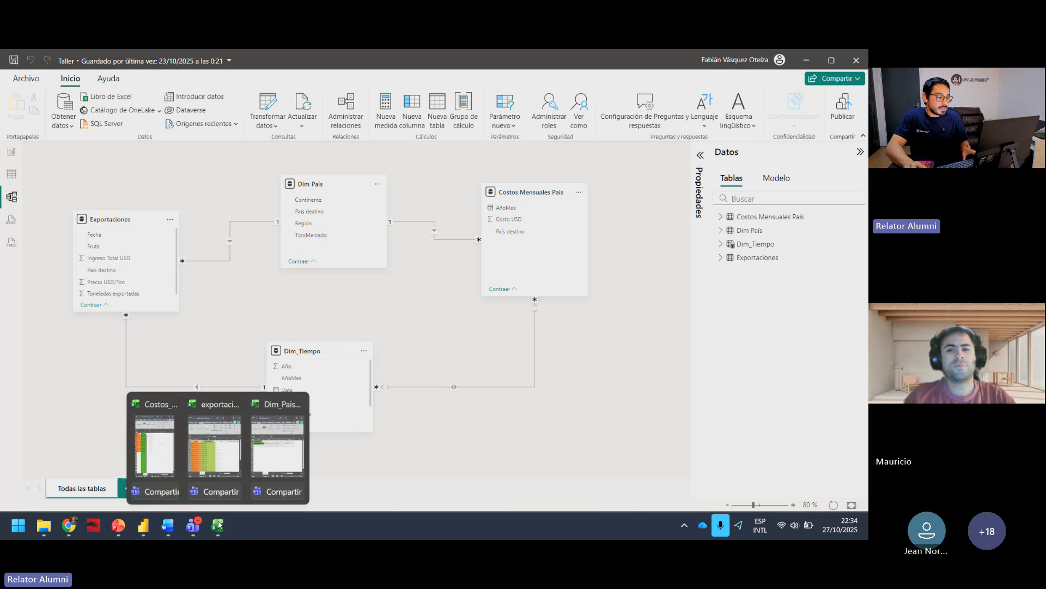
{"action": "left_click", "coordinate": [155, 444]}
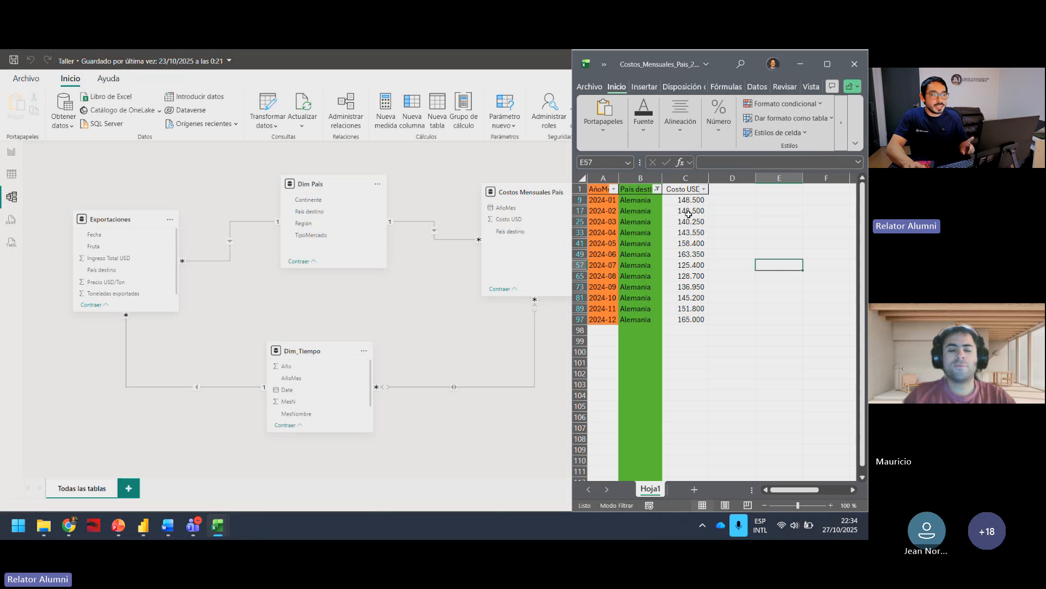
{"action": "left_click_drag", "start_coordinate": [597, 190], "coordinate": [694, 189]}
{"action": "left_click", "coordinate": [686, 287]}
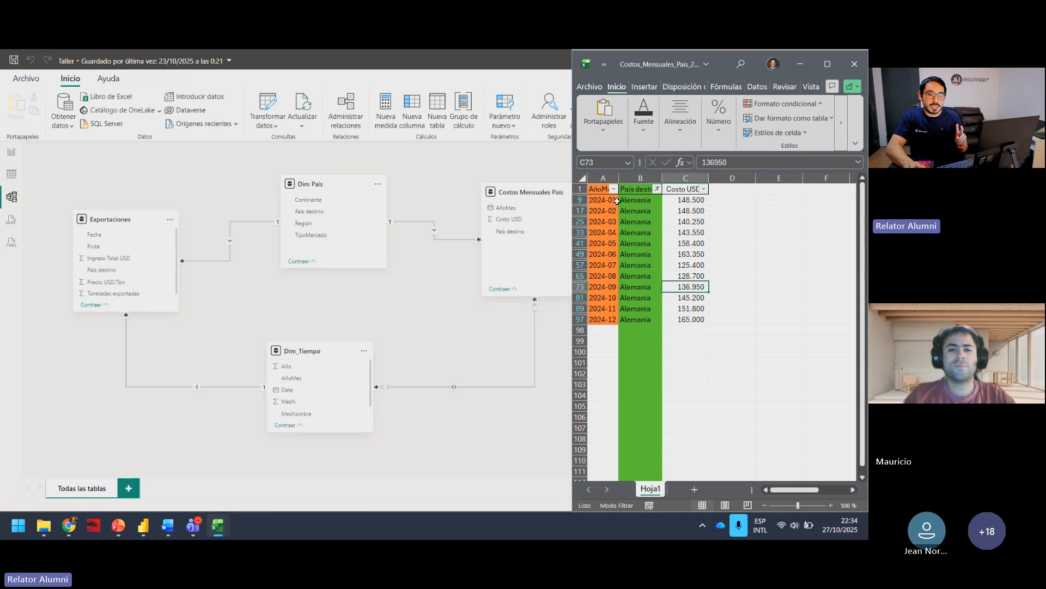
Step: Select the AñoMes values in the monthly costs workbook, then bring the exports and Dim_Paises workbooks up beside it
{"action": "left_click_drag", "start_coordinate": [602, 190], "coordinate": [590, 308]}
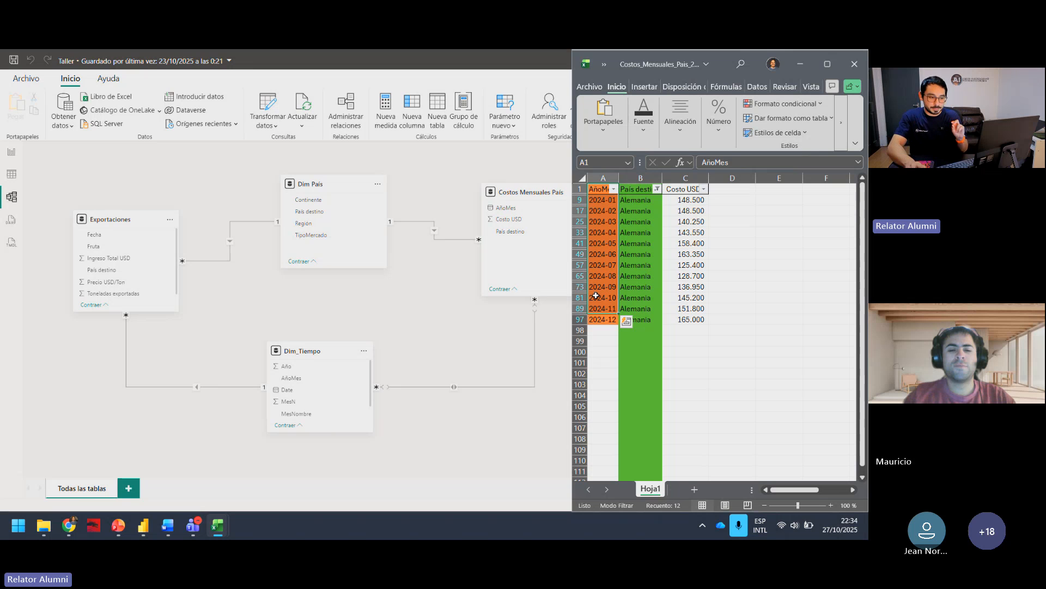
{"action": "left_click", "coordinate": [638, 265]}
{"action": "mouse_move", "coordinate": [217, 523]}
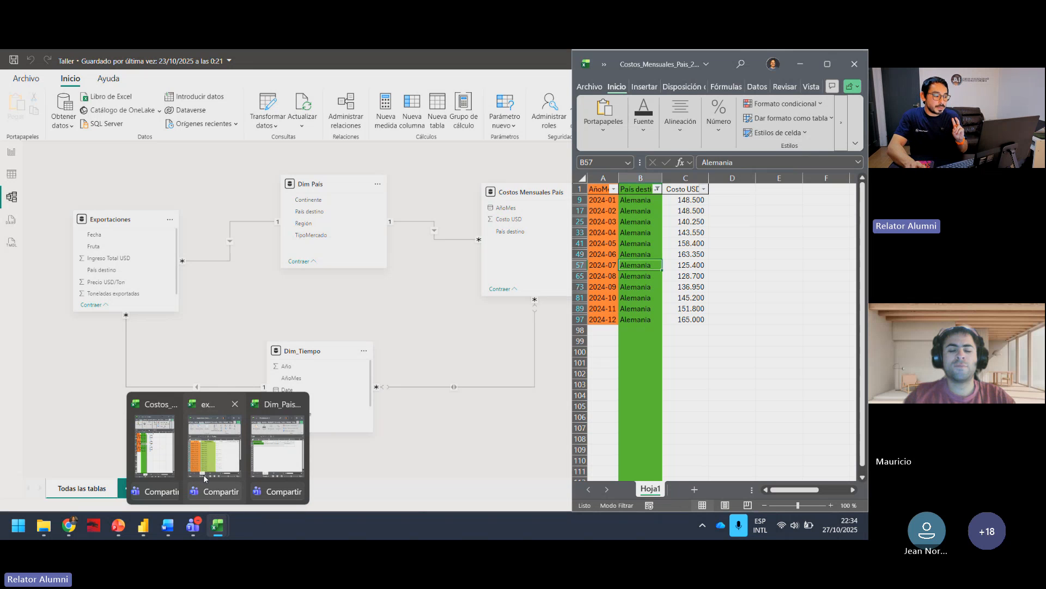
{"action": "left_click", "coordinate": [223, 527]}
{"action": "left_click", "coordinate": [220, 463]}
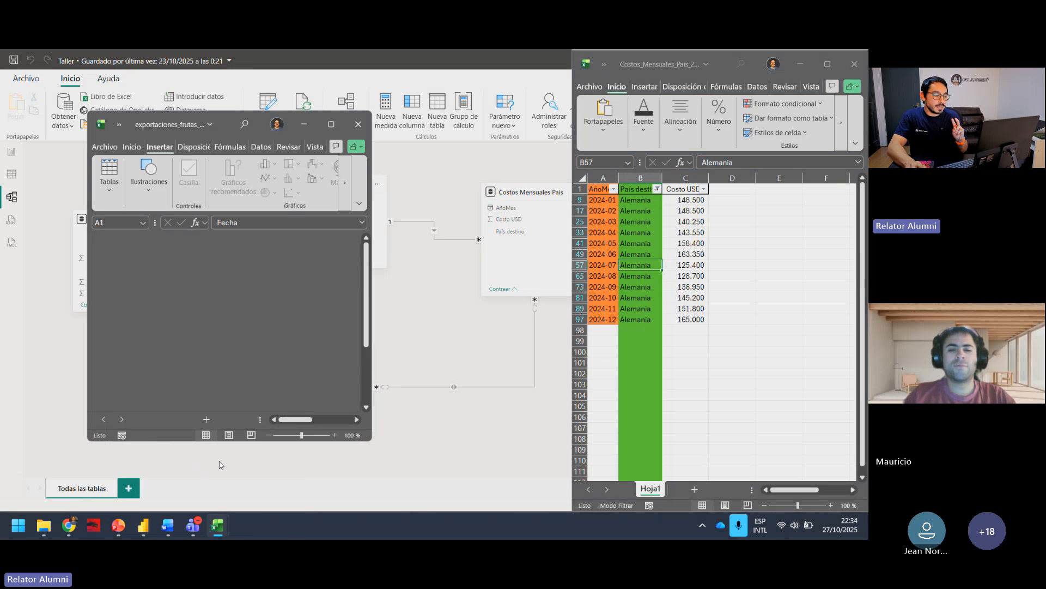
{"action": "left_click", "coordinate": [220, 527]}
{"action": "left_click", "coordinate": [275, 458]}
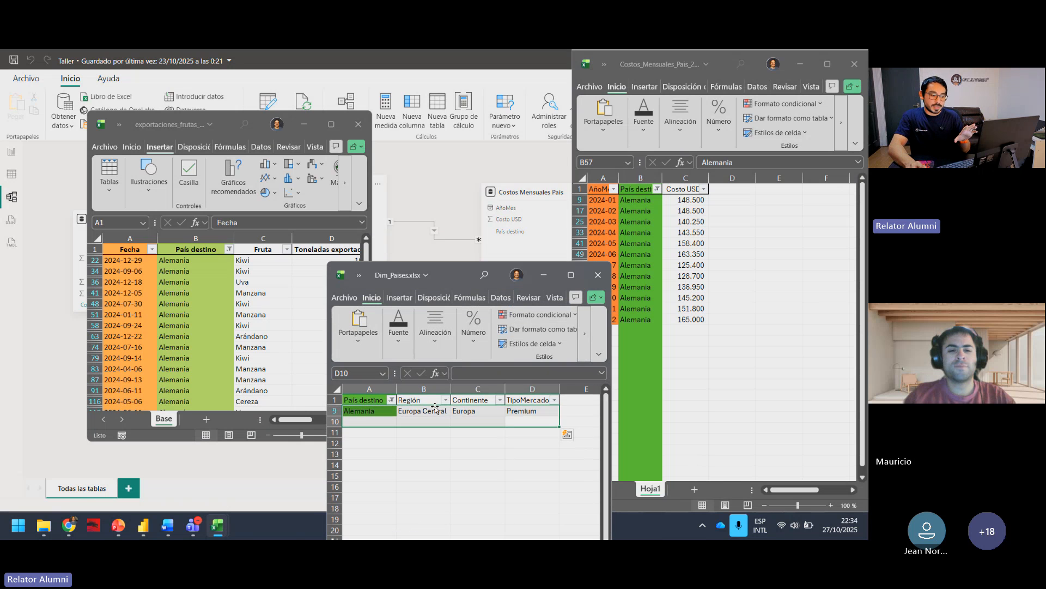
{"action": "left_click", "coordinate": [431, 410]}
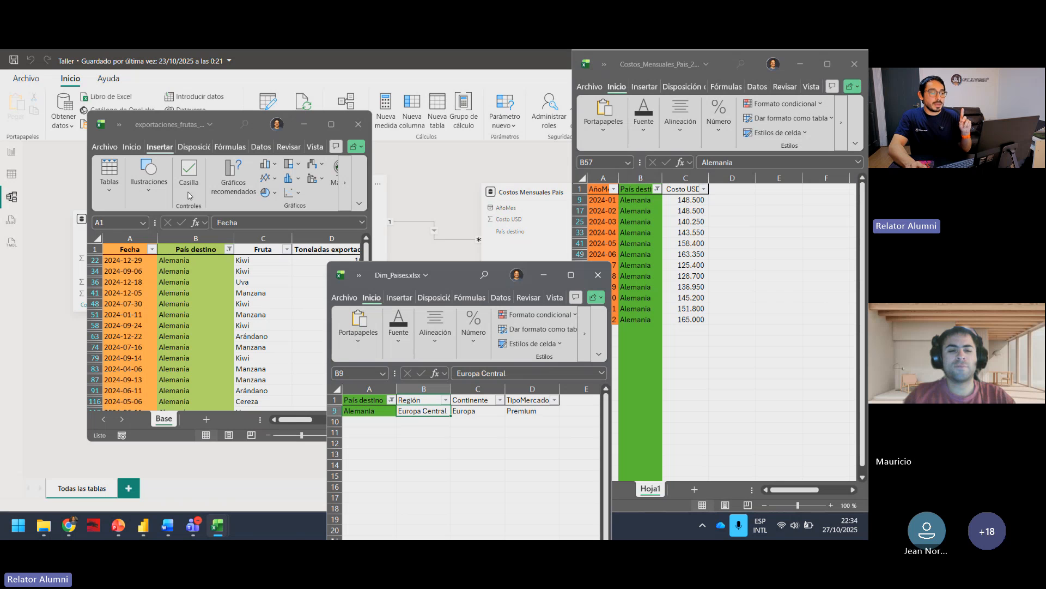
Step: Arrange the exports, Dim_Paises and monthly costs windows so the País destino column can be compared across all three
{"action": "left_click", "coordinate": [181, 121]}
{"action": "left_click_drag", "start_coordinate": [182, 121], "coordinate": [144, 124]}
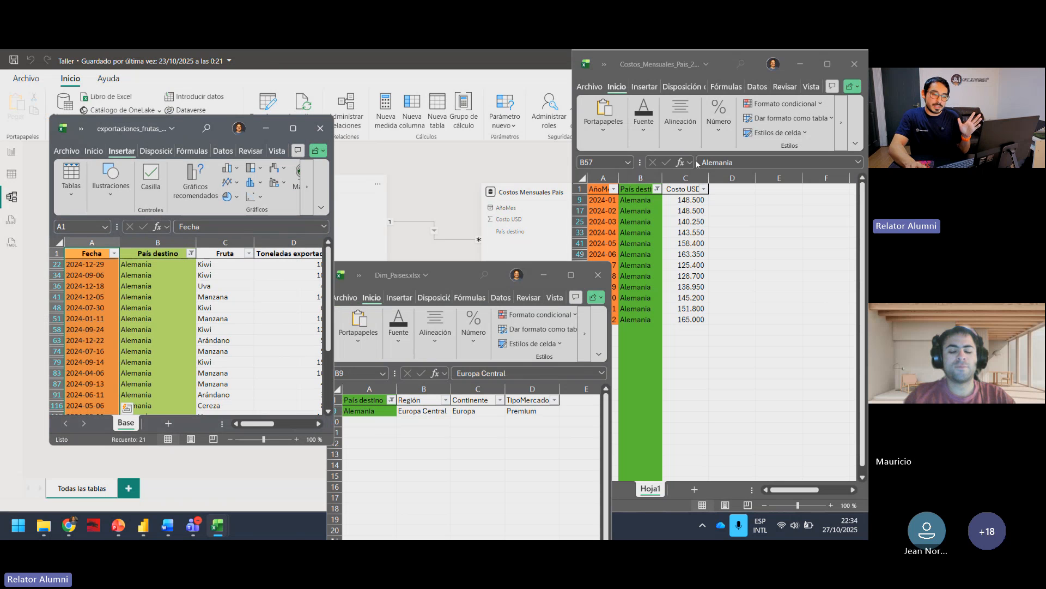
{"action": "left_click", "coordinate": [659, 66]}
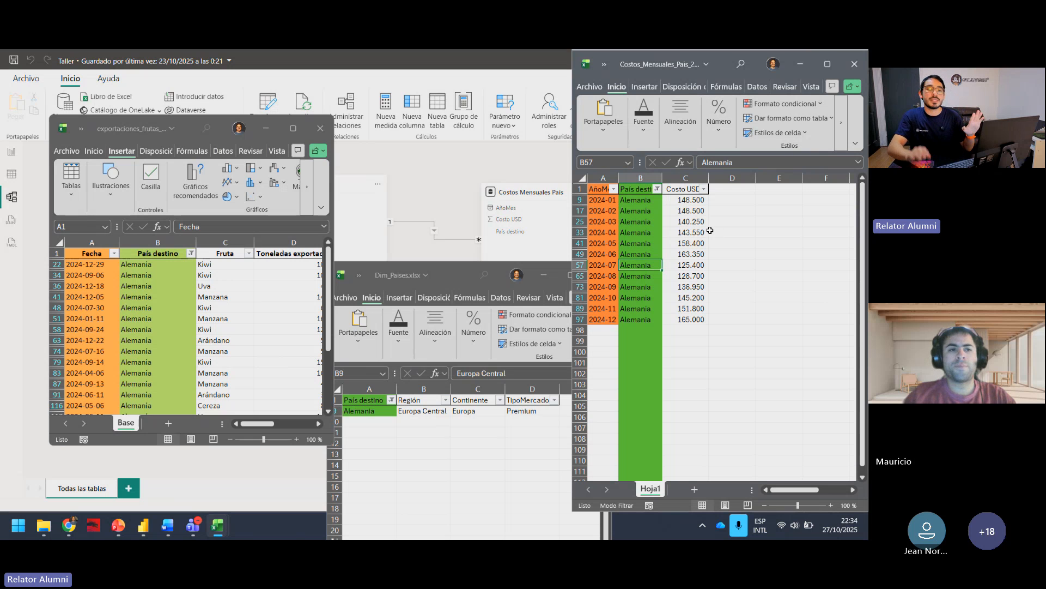
{"action": "left_click", "coordinate": [434, 275]}
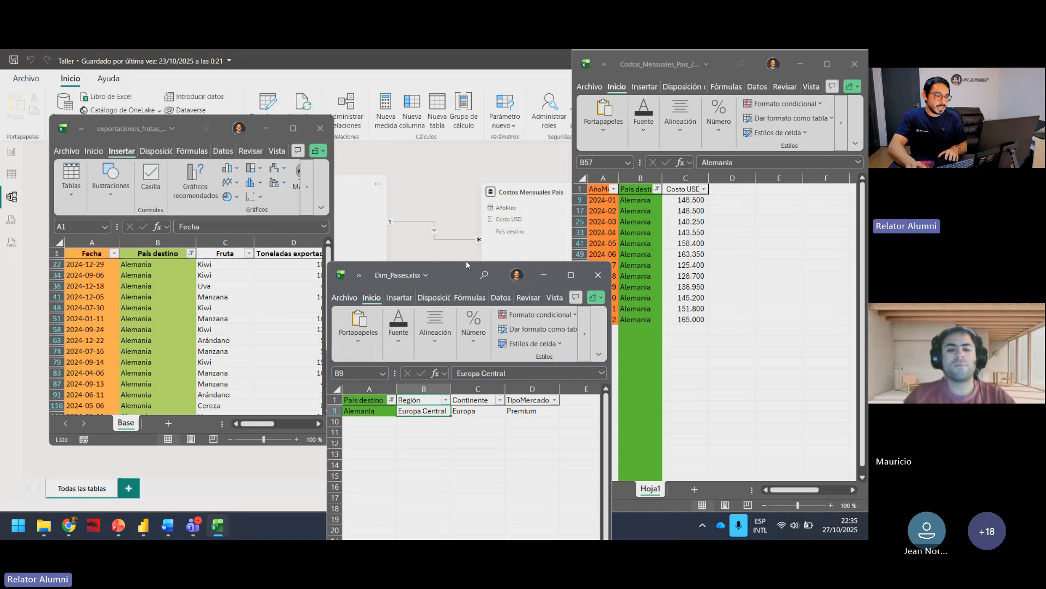
{"action": "mouse_move", "coordinate": [446, 277]}
{"action": "left_mouse_down"}
{"action": "mouse_move", "coordinate": [428, 399]}
{"action": "mouse_move", "coordinate": [443, 292]}
{"action": "left_mouse_up"}
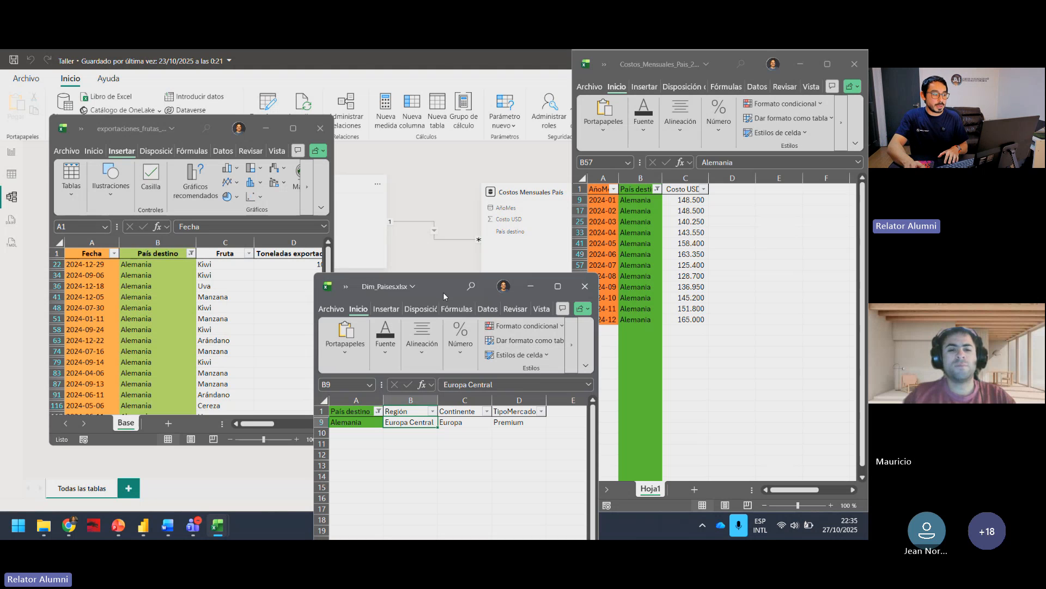
Step: Examine the Fruta and Toneladas exportadas columns beside País destino in the exports workbook
{"action": "mouse_move", "coordinate": [250, 422]}
{"action": "left_mouse_down"}
{"action": "mouse_move", "coordinate": [266, 423]}
{"action": "mouse_move", "coordinate": [256, 423]}
{"action": "left_mouse_up"}
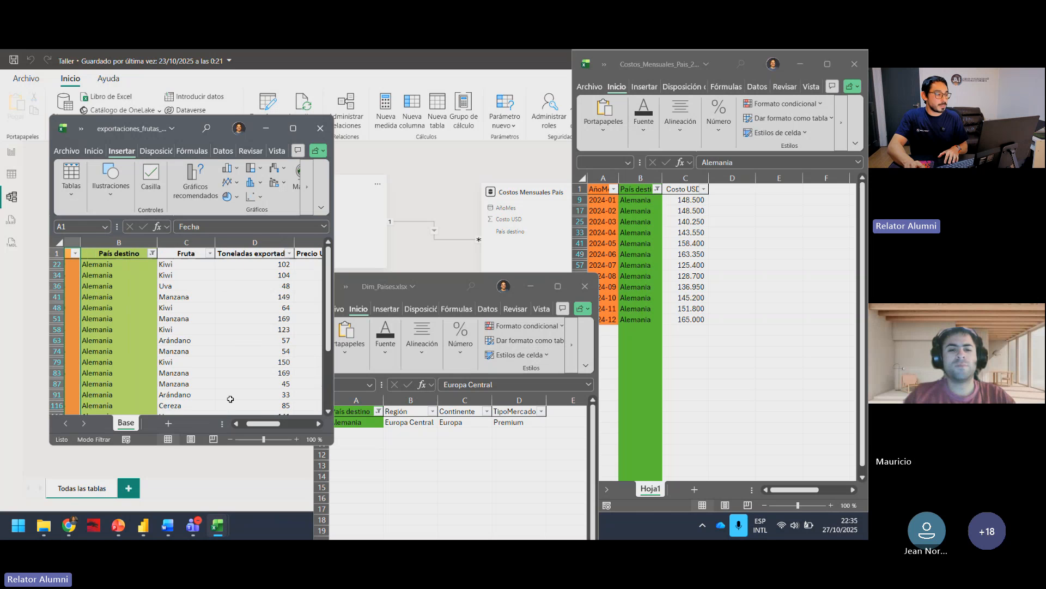
{"action": "left_click", "coordinate": [197, 240]}
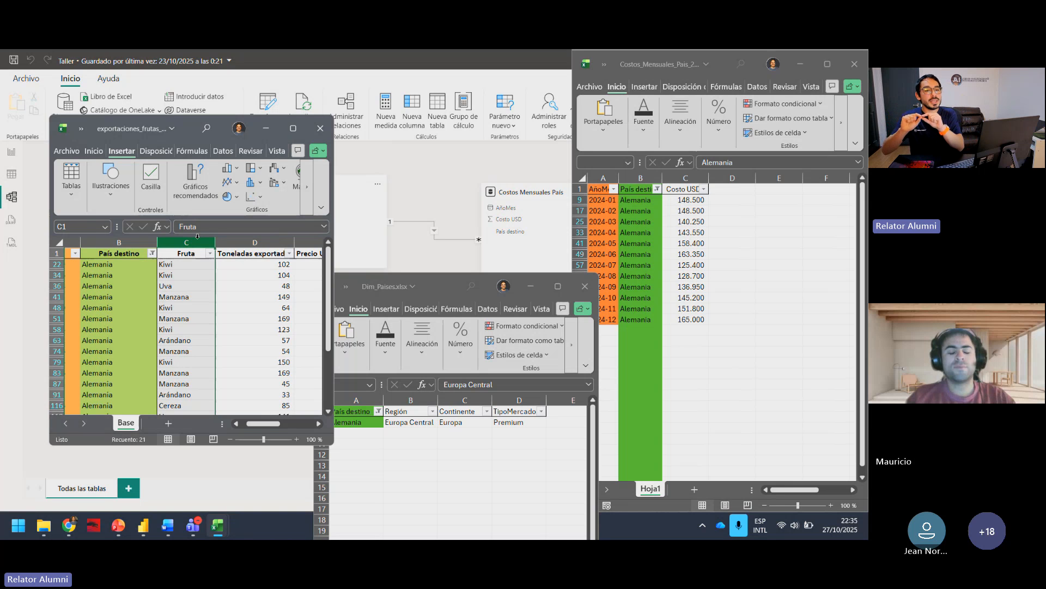
{"action": "left_click", "coordinate": [175, 285]}
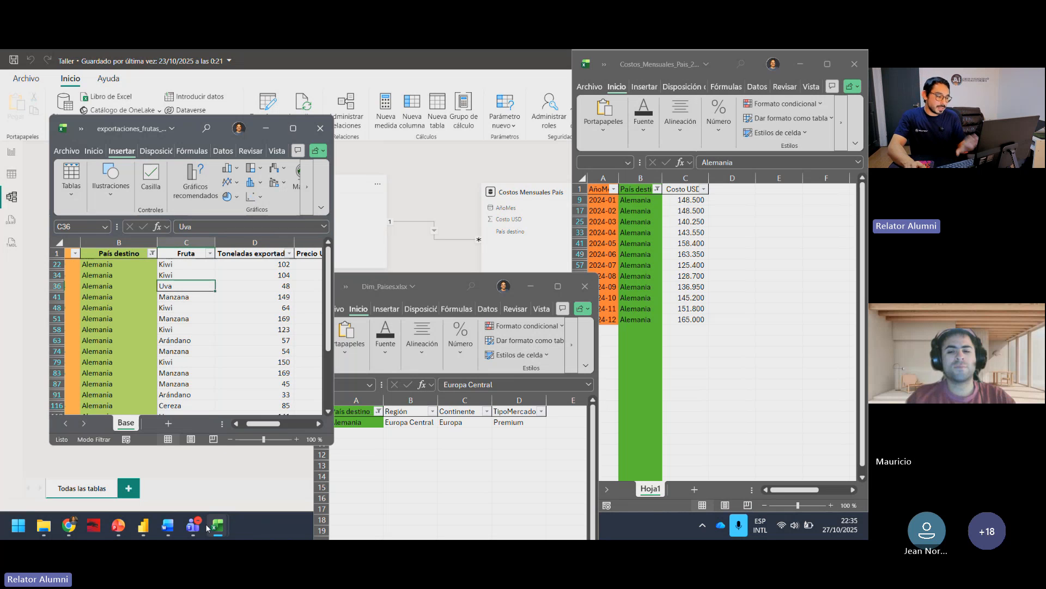
Step: Switch to the Taller report in Power BI Desktop and move Costos Mensuales País level with Dim País
{"action": "mouse_move", "coordinate": [165, 532]}
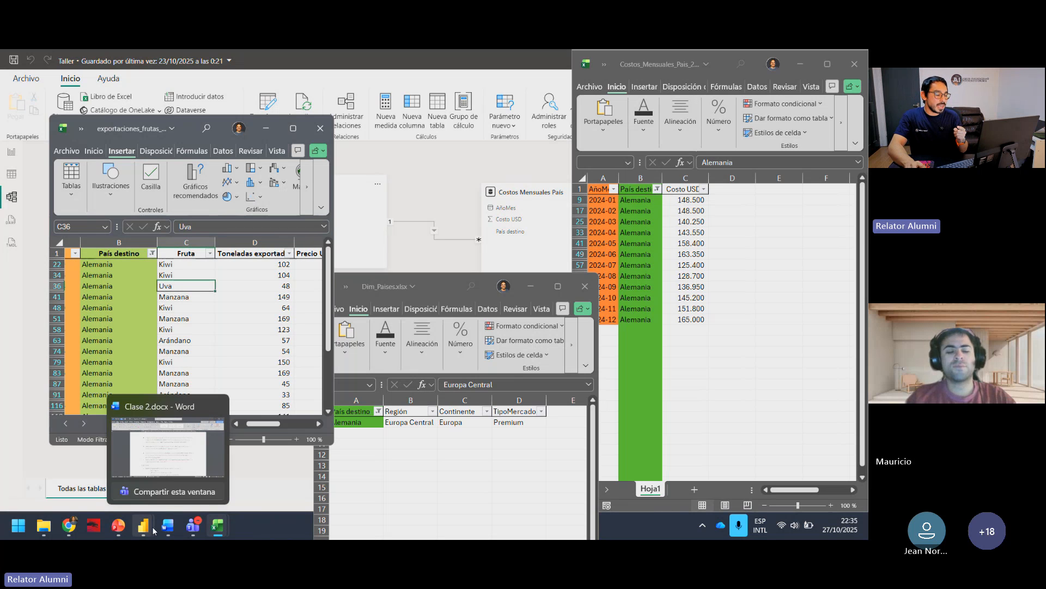
{"action": "mouse_move", "coordinate": [119, 525]}
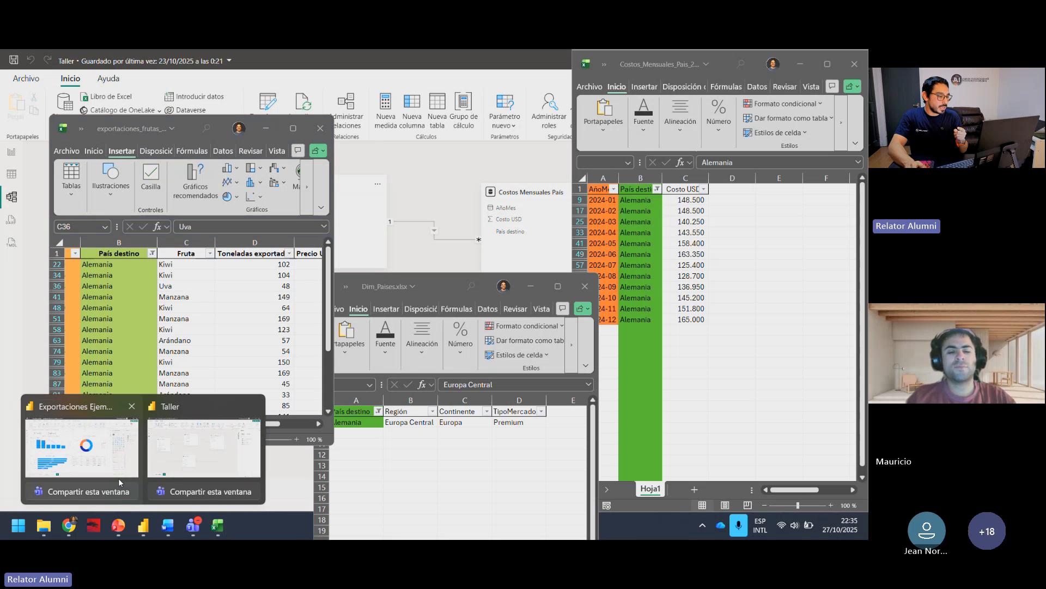
{"action": "left_click", "coordinate": [201, 456]}
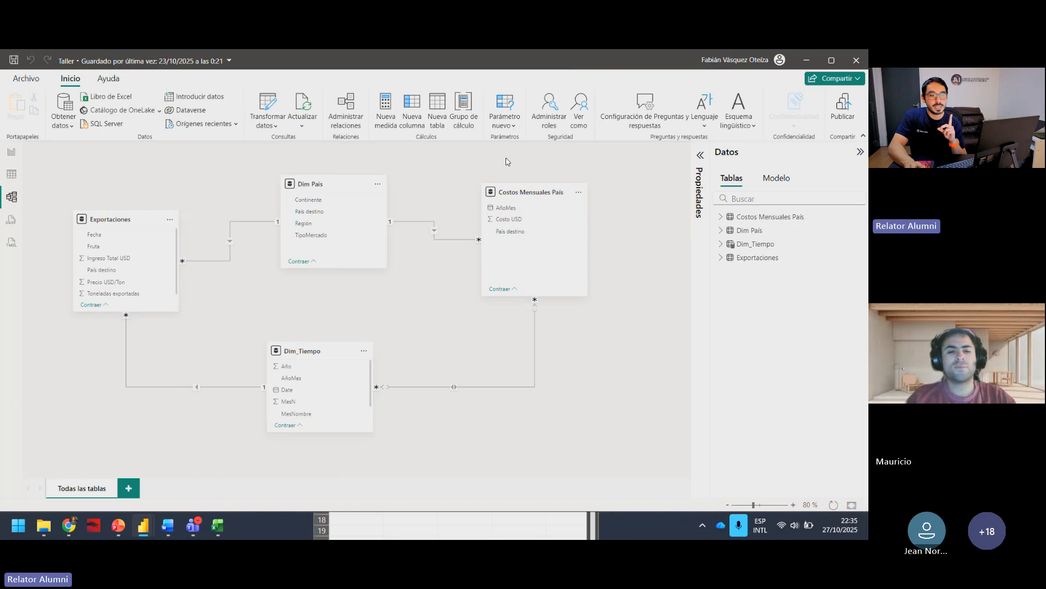
{"action": "mouse_move", "coordinate": [518, 191]}
{"action": "left_click_drag", "start_coordinate": [518, 191], "coordinate": [552, 185]}
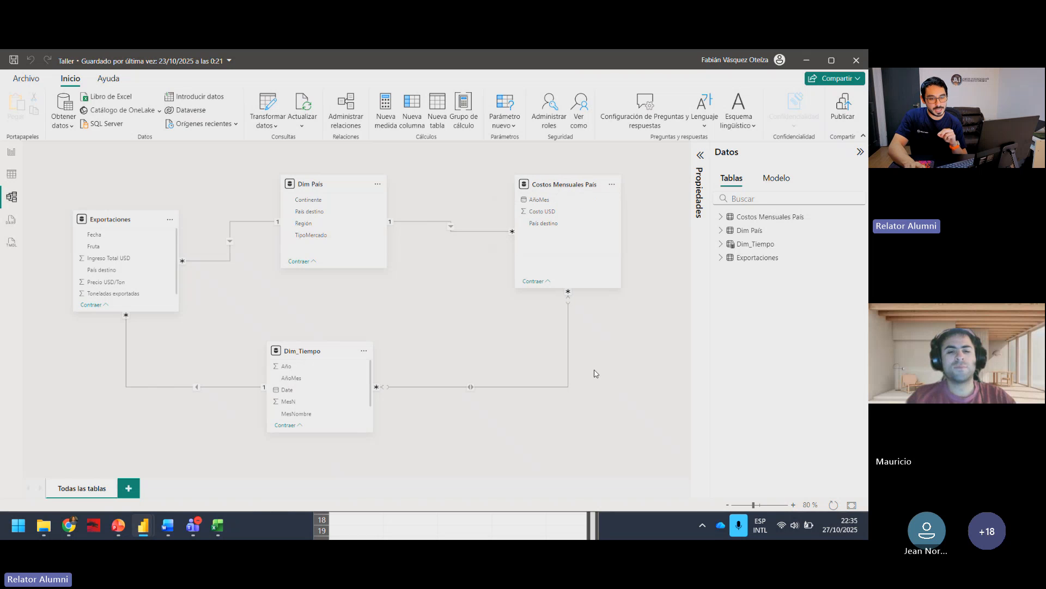
{"action": "left_click_drag", "start_coordinate": [548, 183], "coordinate": [521, 184]}
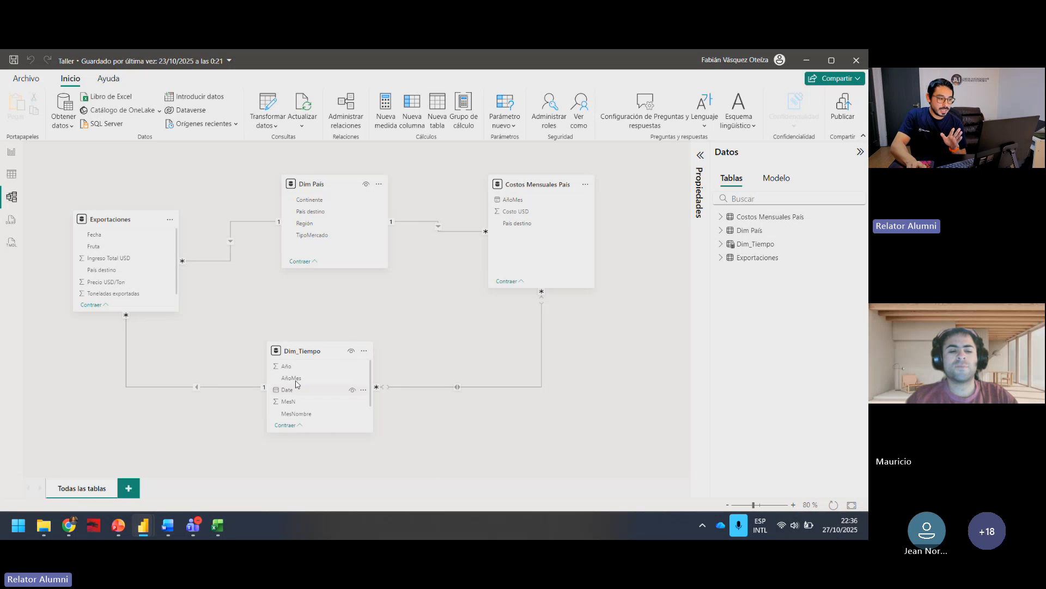
Step: Align Exportaciones, Dim País and Costos Mensuales País in one row, with Dim_Tiempo centred beneath Dim País
{"action": "left_click_drag", "start_coordinate": [310, 356], "coordinate": [329, 365]}
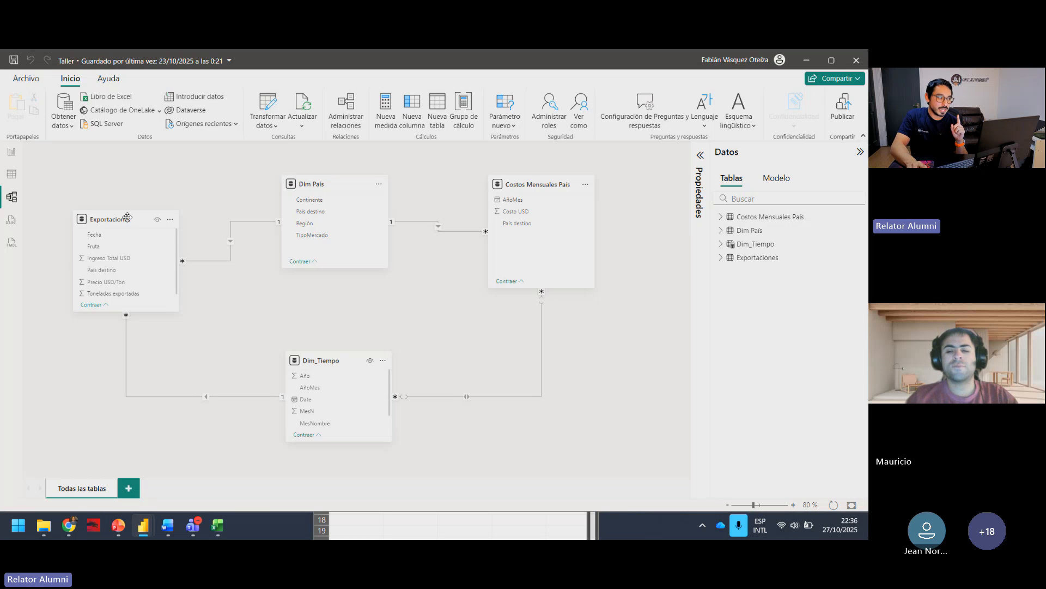
{"action": "left_click_drag", "start_coordinate": [127, 217], "coordinate": [116, 181]}
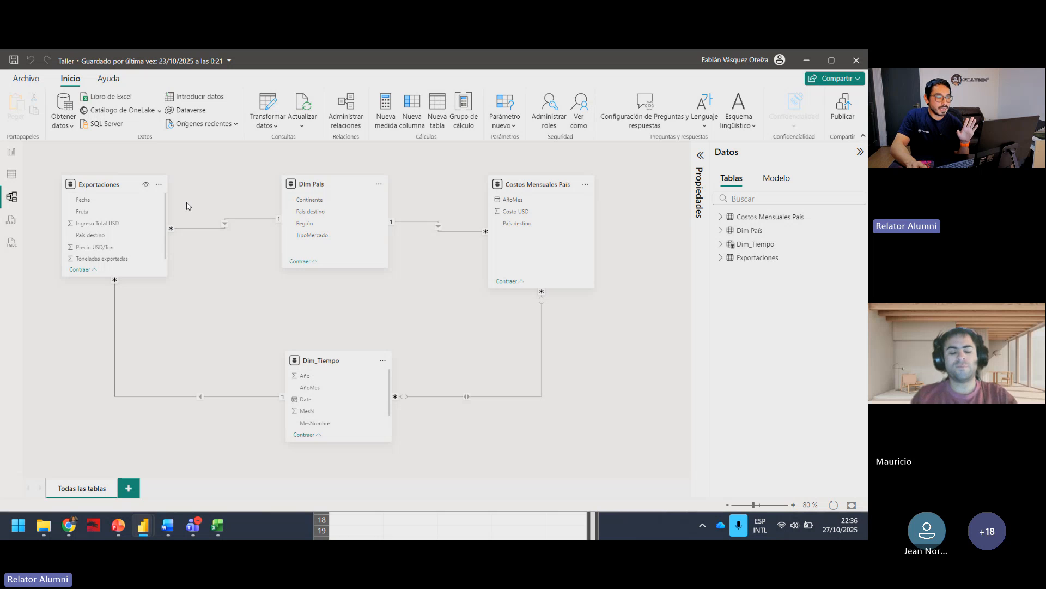
{"action": "left_click", "coordinate": [126, 188]}
{"action": "left_click_drag", "start_coordinate": [555, 191], "coordinate": [574, 192]}
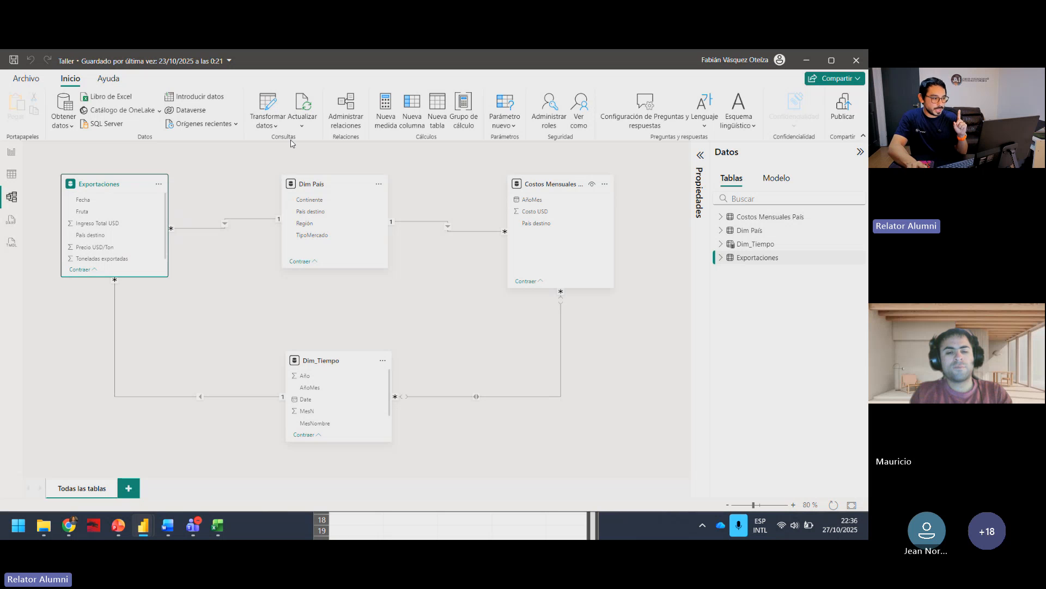
{"action": "left_click_drag", "start_coordinate": [323, 186], "coordinate": [333, 187]}
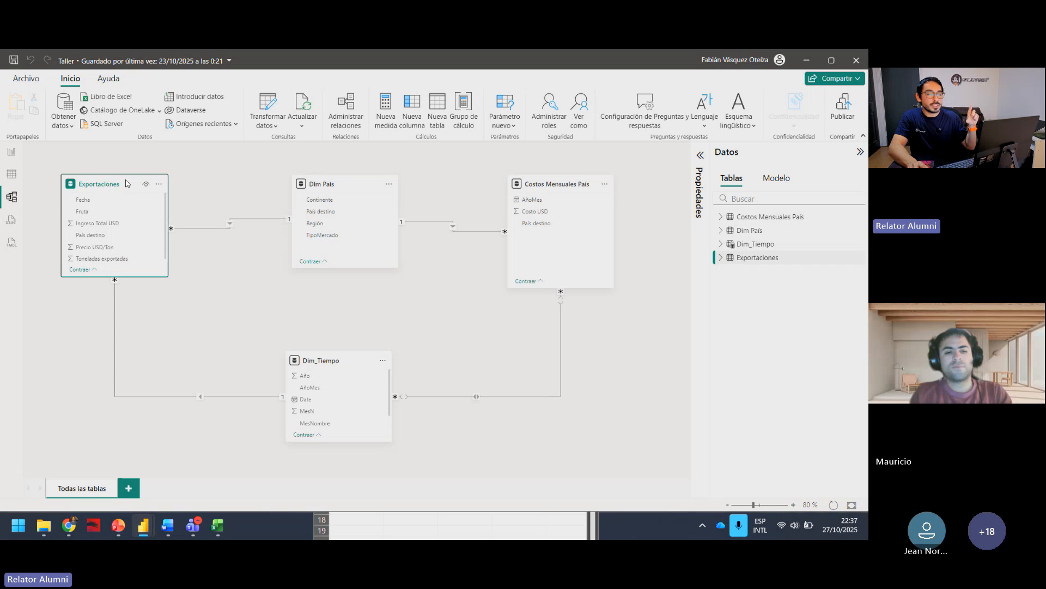
{"action": "left_click", "coordinate": [331, 183]}
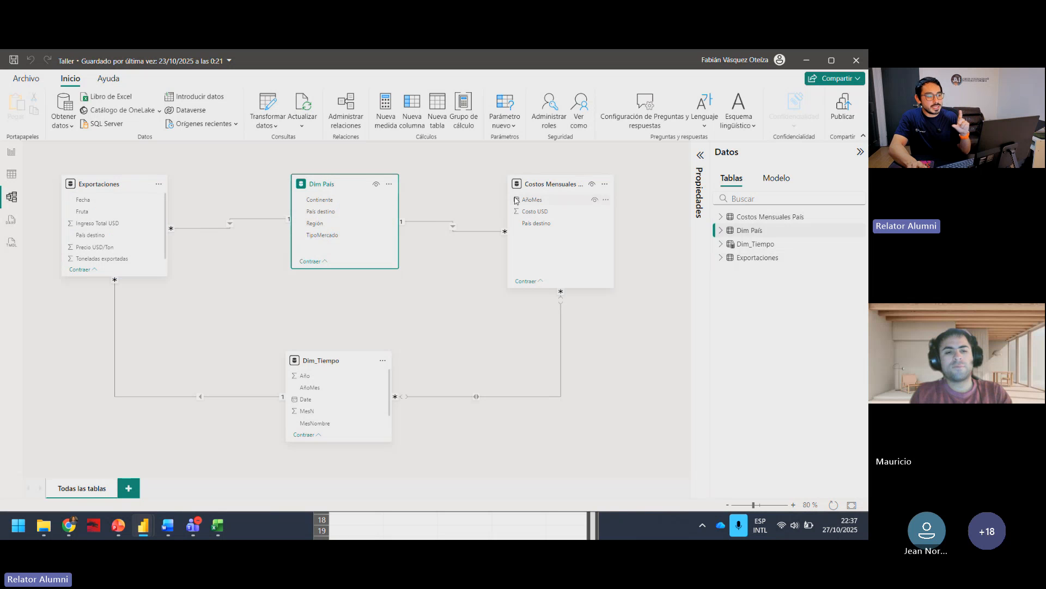
{"action": "left_click", "coordinate": [553, 183]}
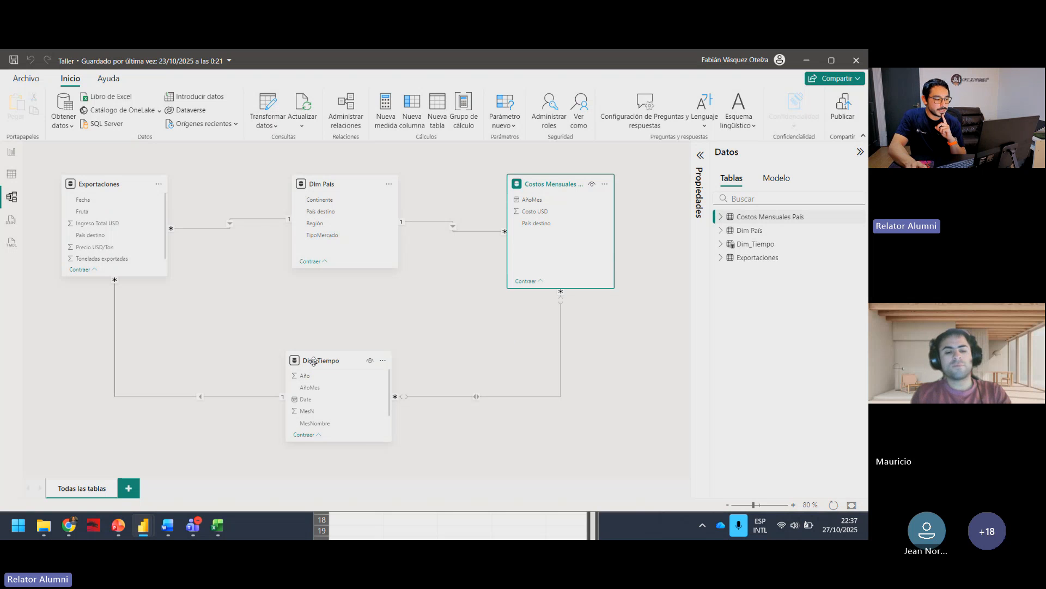
{"action": "mouse_move", "coordinate": [320, 363]}
{"action": "left_mouse_down"}
{"action": "mouse_move", "coordinate": [343, 340]}
{"action": "mouse_move", "coordinate": [329, 347]}
{"action": "left_mouse_up"}
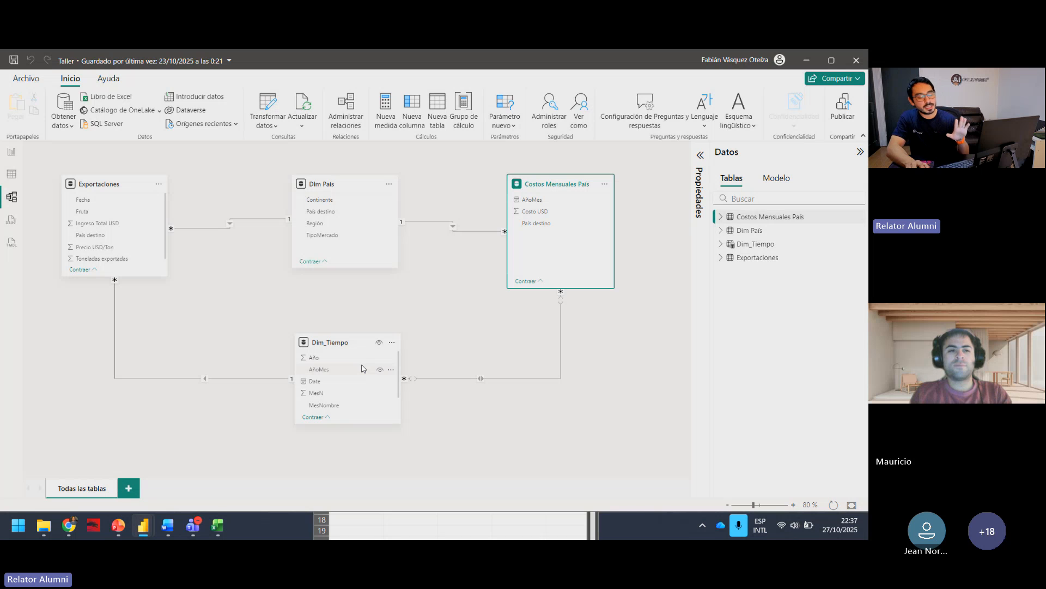
Step: Review the DAX formula that defines the Dim_Tiempo table, then collapse it to reveal the diagram
{"action": "left_click", "coordinate": [342, 350]}
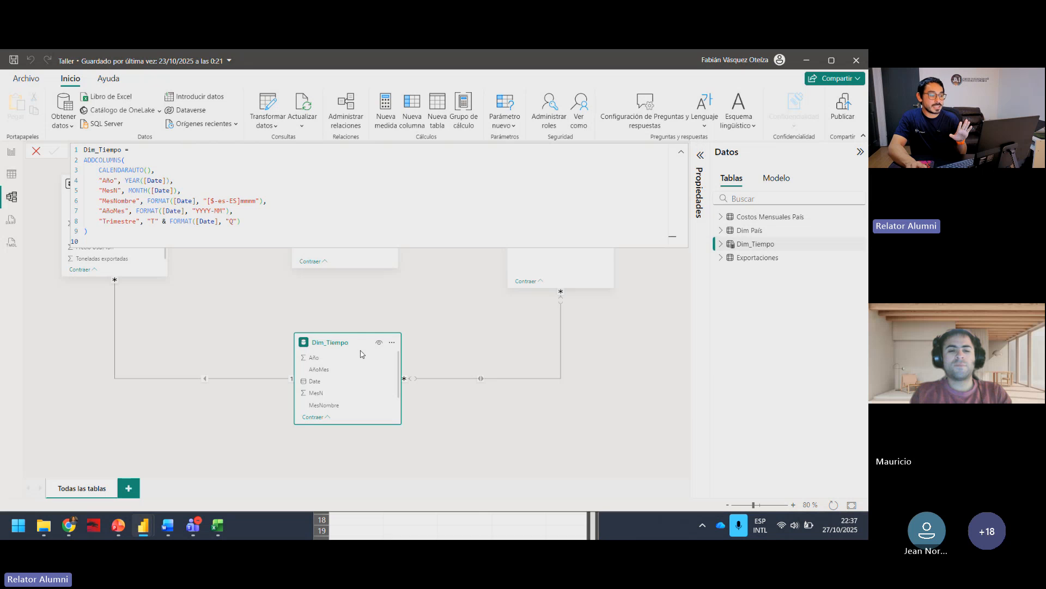
{"action": "key", "text": "Escape"}
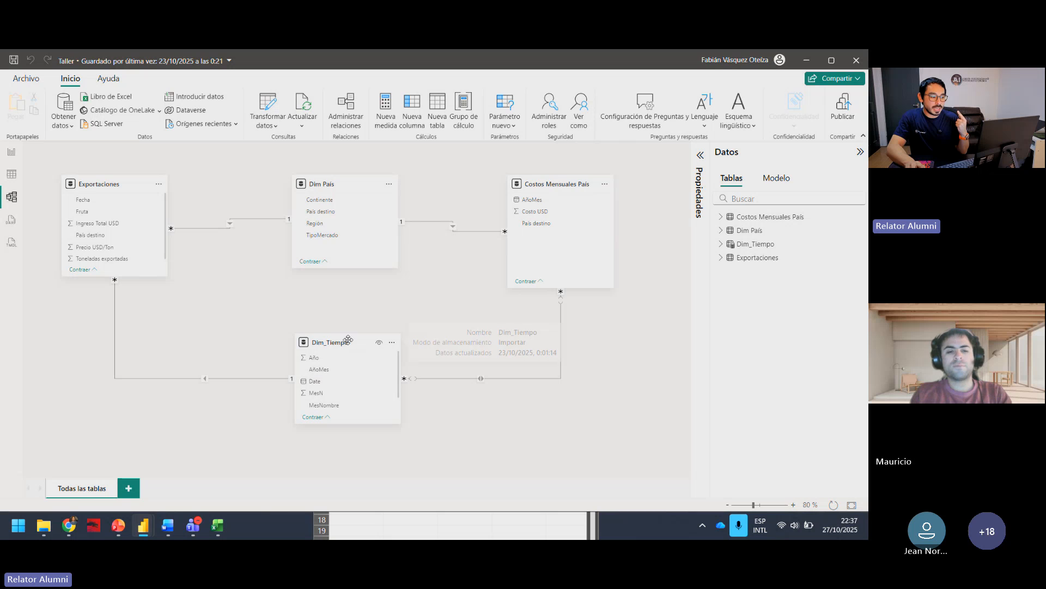
{"action": "left_click", "coordinate": [339, 357]}
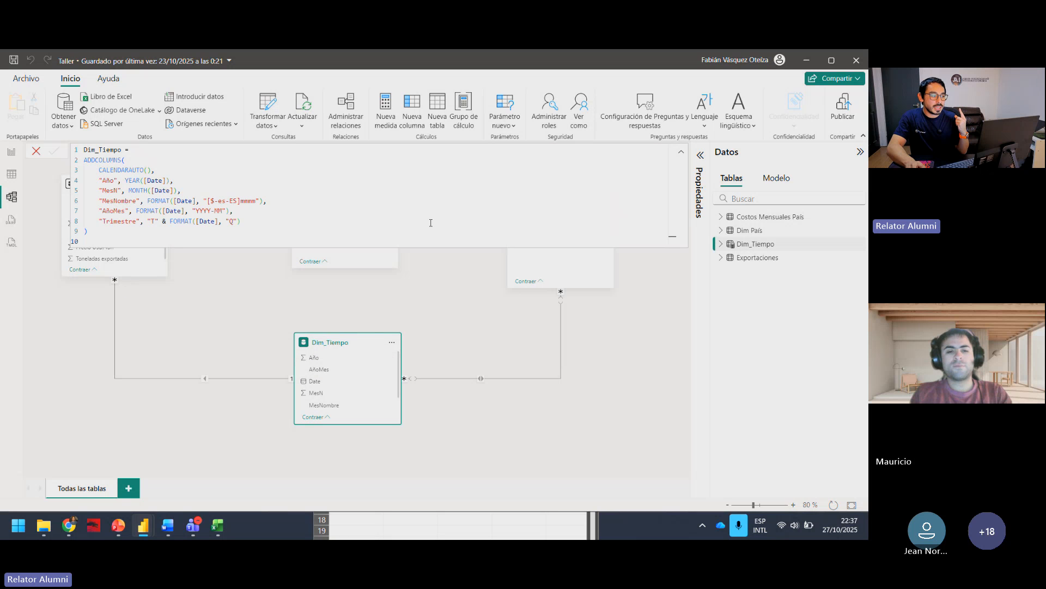
{"action": "left_click", "coordinate": [681, 153]}
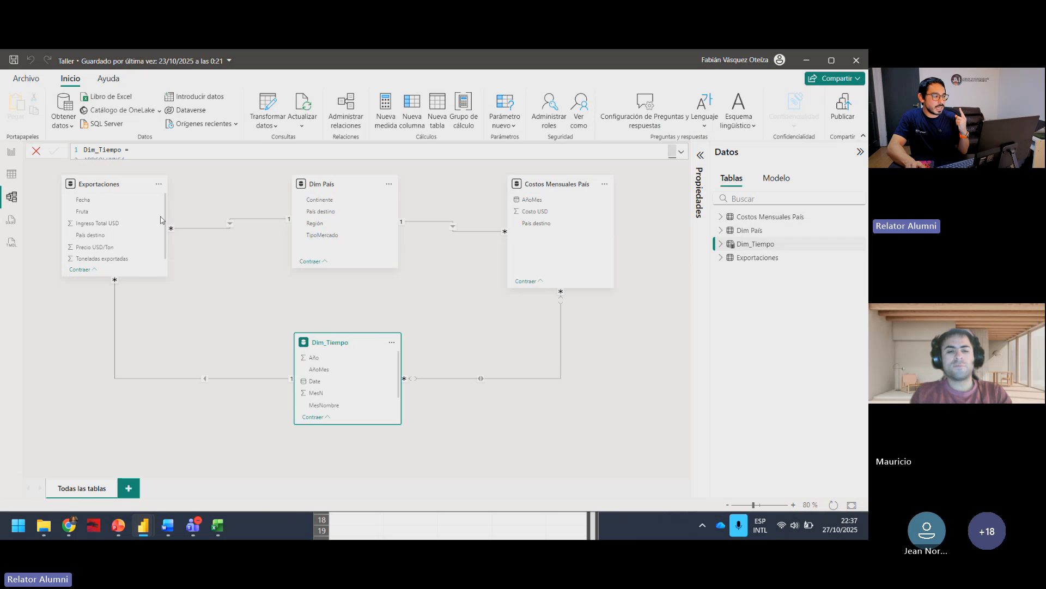
Step: Examine how Dim_Tiempo connects Exportaciones and Costos Mensuales País by selecting each table in turn
{"action": "left_click", "coordinate": [142, 272]}
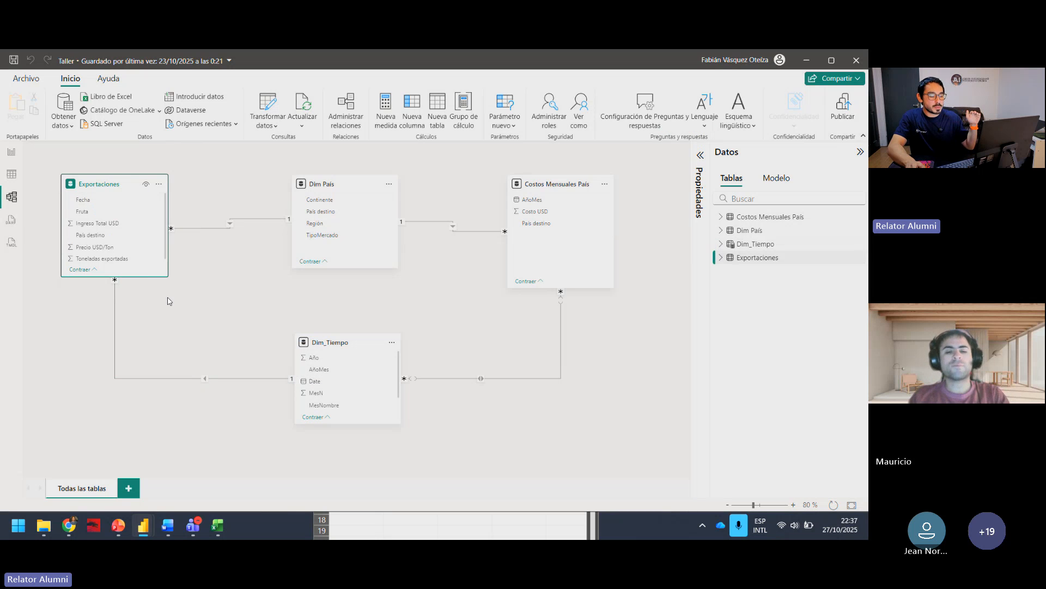
{"action": "left_click", "coordinate": [390, 365]}
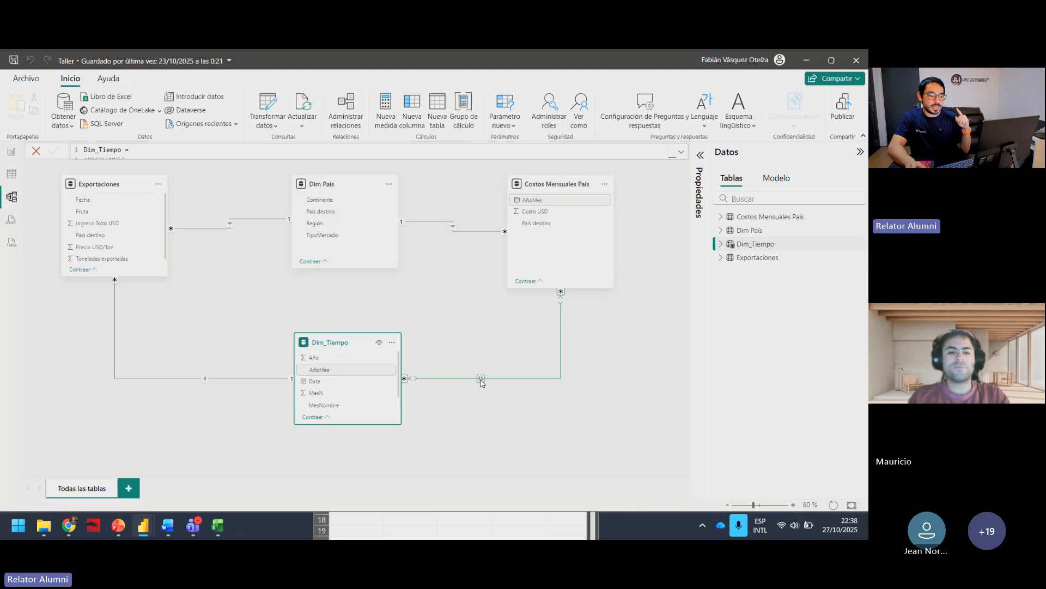
{"action": "left_click", "coordinate": [557, 185]}
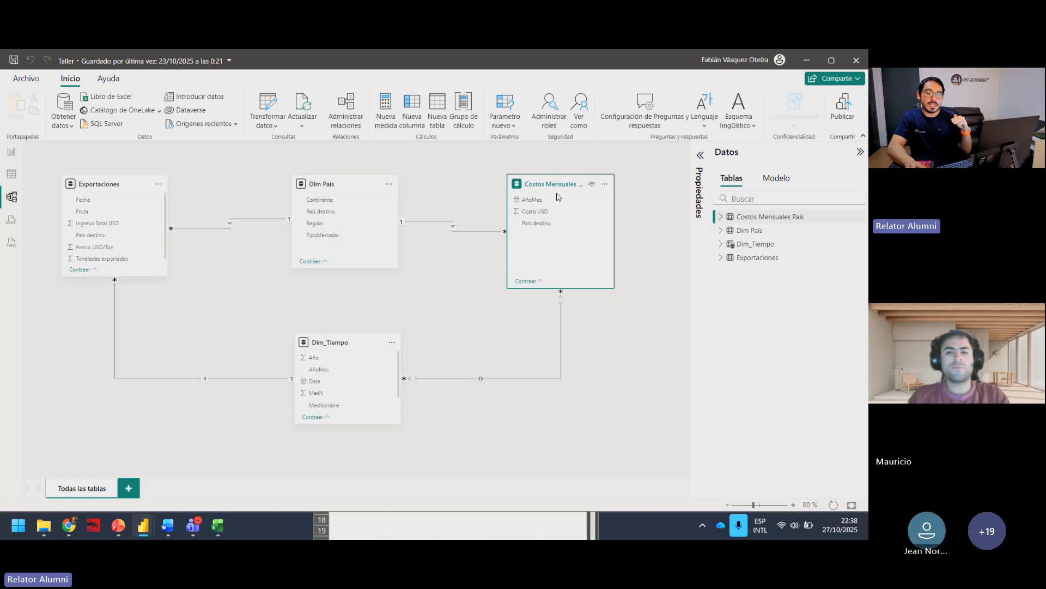
{"action": "left_click", "coordinate": [343, 344]}
{"action": "left_click", "coordinate": [529, 401]}
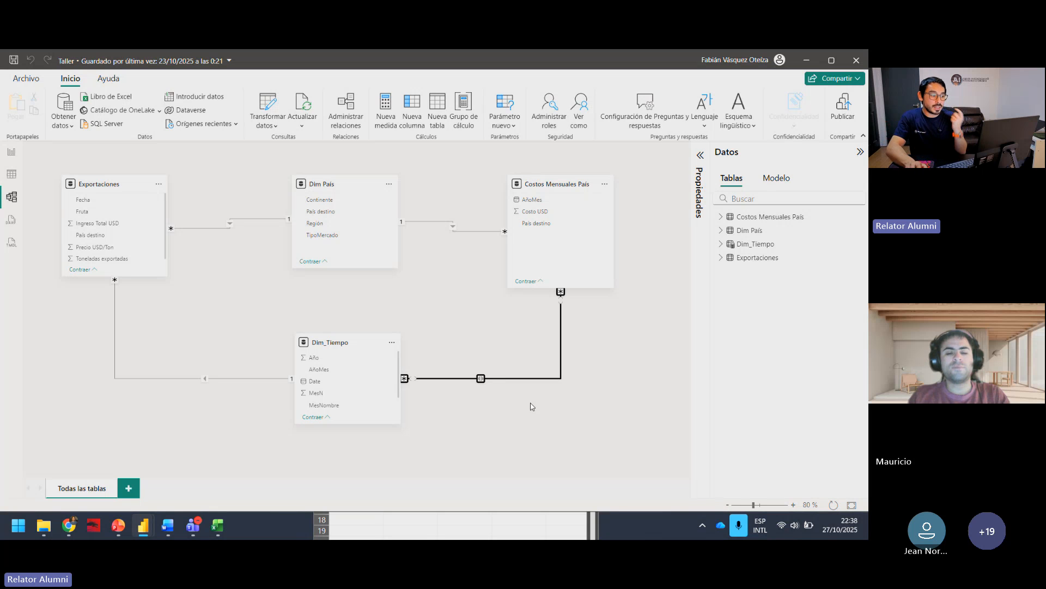
Step: Set the Dim_Tiempo–Costos Mensuales País relationship's cross-filter direction to single, with Dim_Tiempo filtering Costos Mensuales País, and save the relationship
{"action": "right_click", "coordinate": [482, 380]}
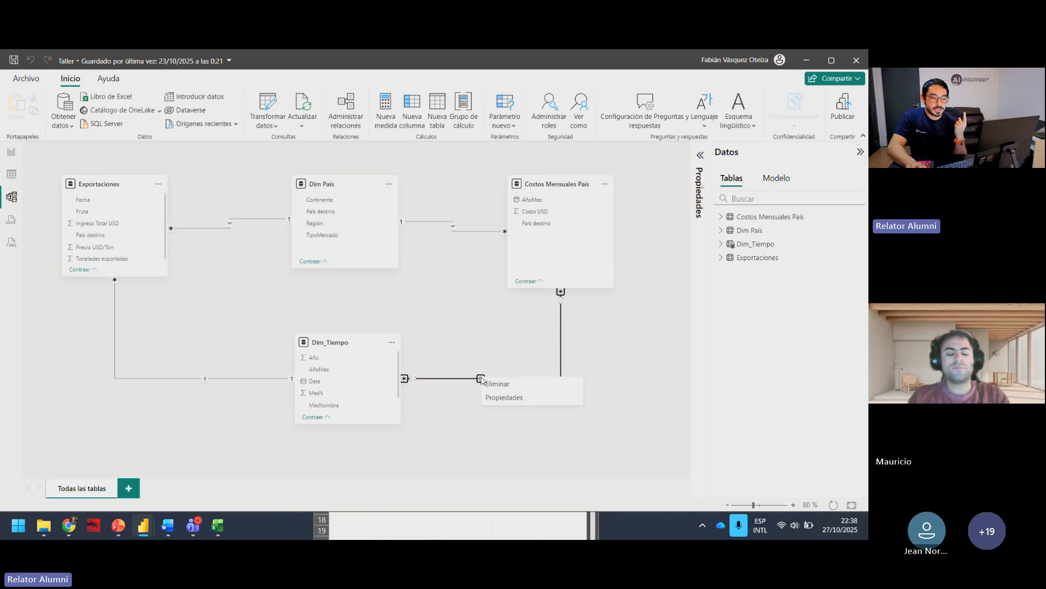
{"action": "left_click", "coordinate": [505, 395]}
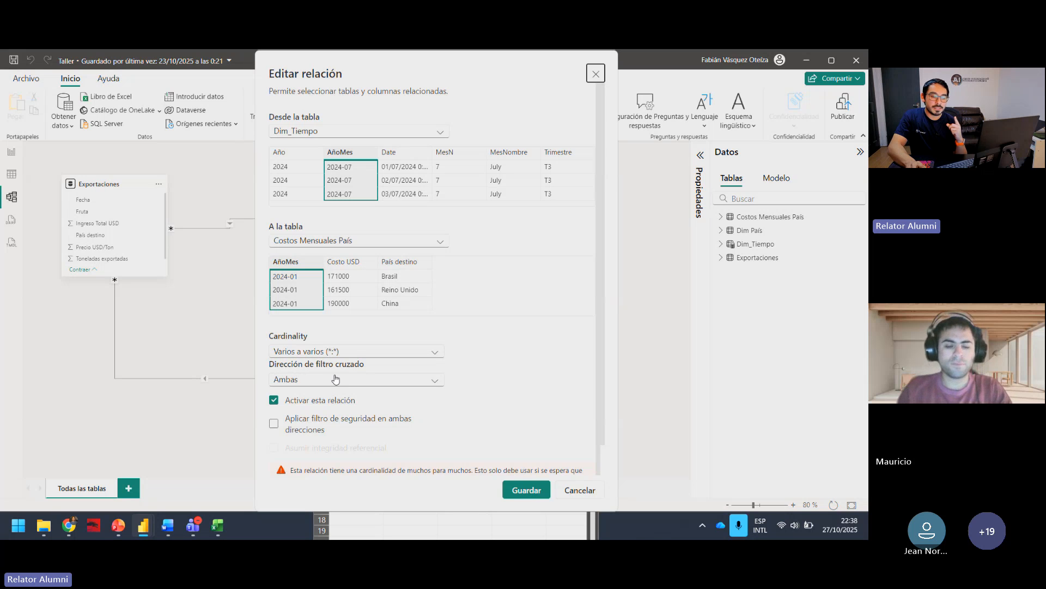
{"action": "left_click", "coordinate": [390, 380]}
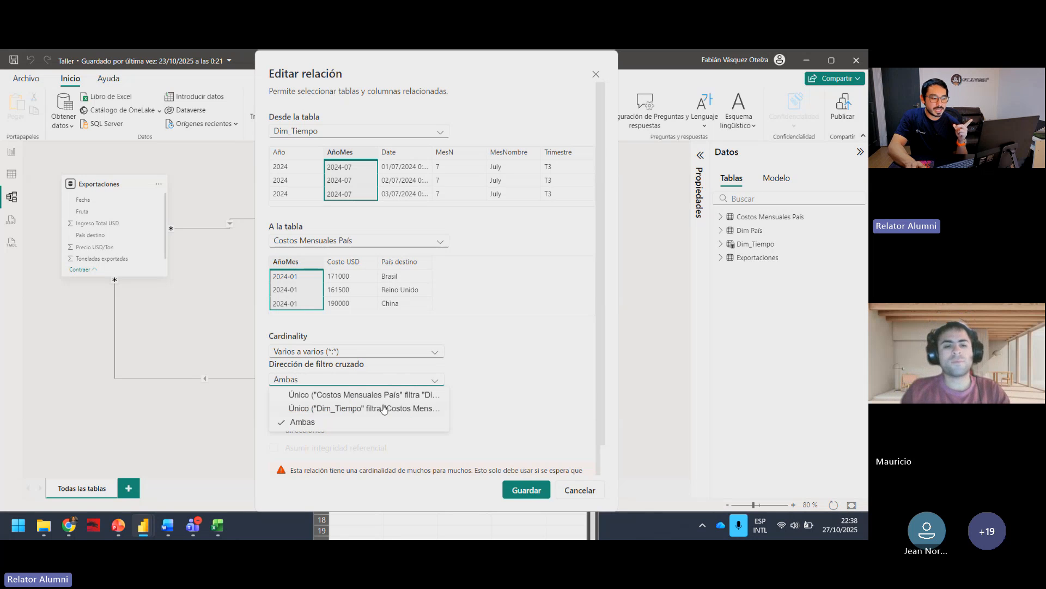
{"action": "left_click", "coordinate": [381, 408]}
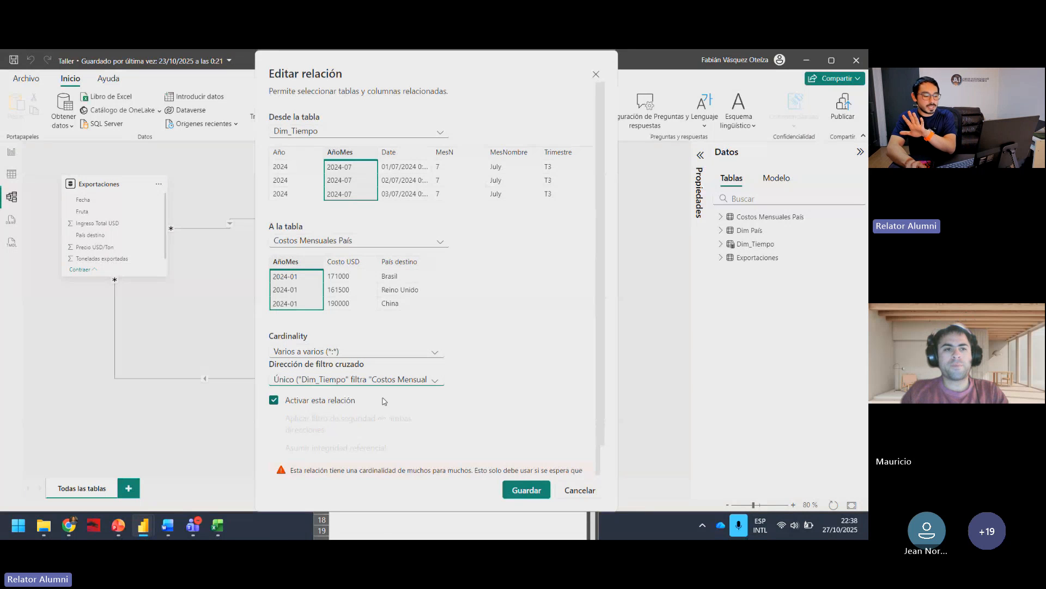
{"action": "left_click", "coordinate": [521, 490]}
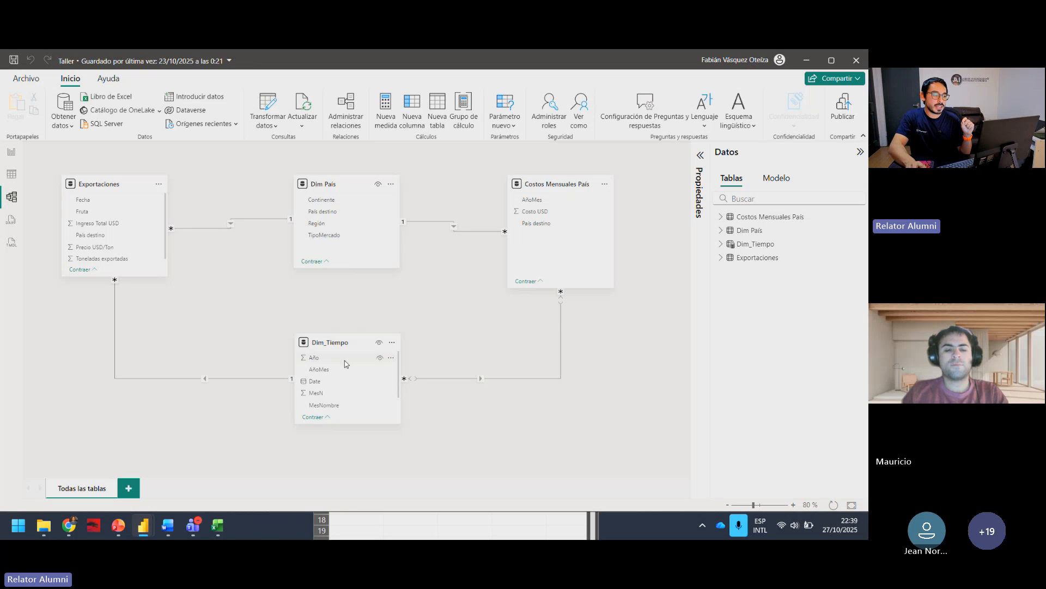
Step: Lower Exportaciones, Dim_Tiempo and Costos Mensuales País so both fact tables flank the two dimension tables, and save the Taller report
{"action": "left_click", "coordinate": [334, 344]}
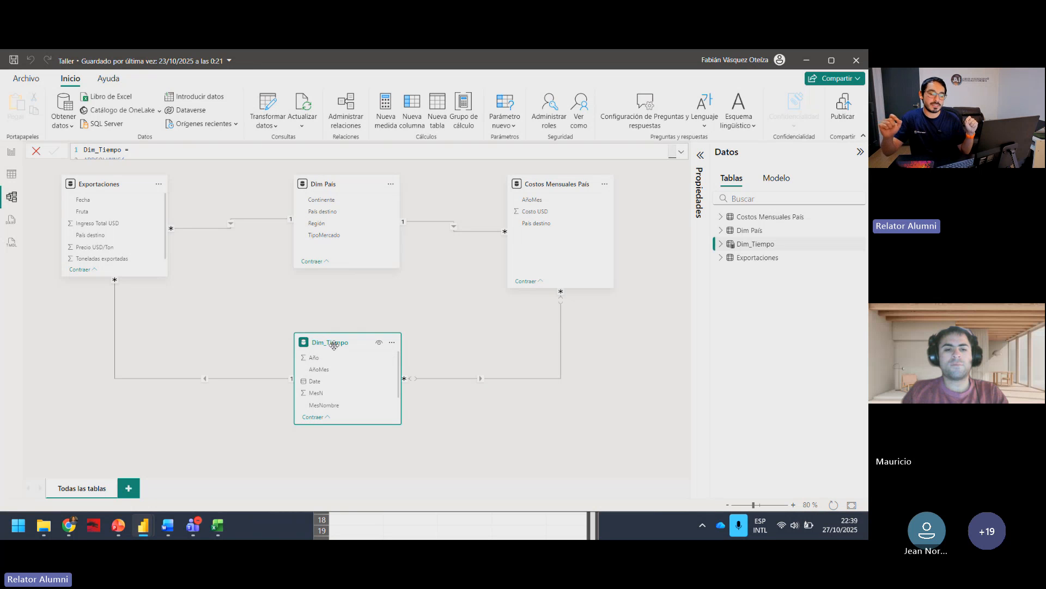
{"action": "left_click", "coordinate": [466, 450]}
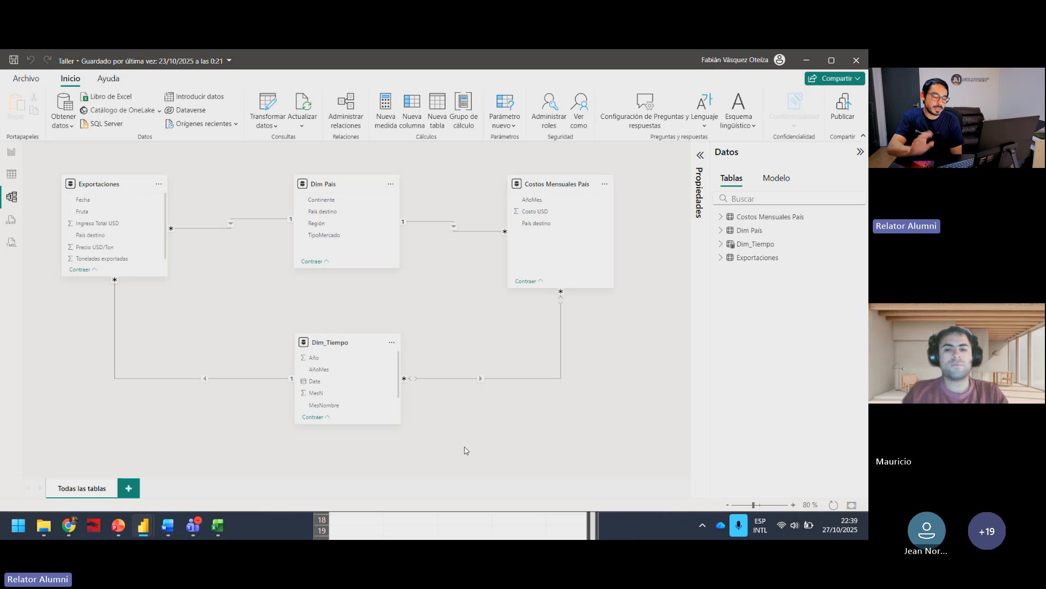
{"action": "left_click_drag", "start_coordinate": [107, 193], "coordinate": [103, 246]}
{"action": "mouse_move", "coordinate": [326, 340]}
{"action": "left_mouse_down"}
{"action": "mouse_move", "coordinate": [295, 335]}
{"action": "mouse_move", "coordinate": [329, 348]}
{"action": "left_mouse_up"}
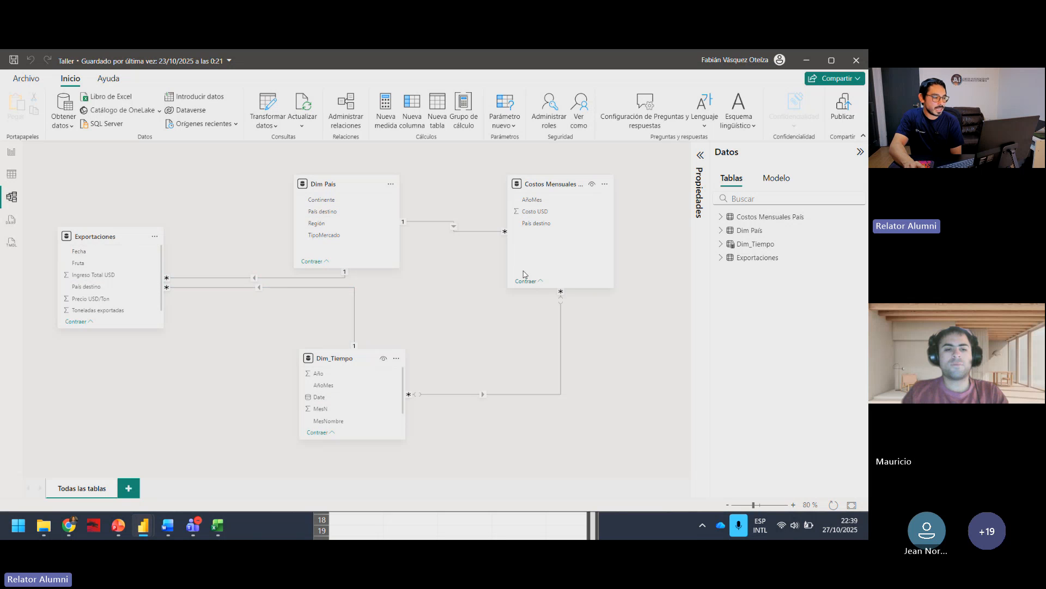
{"action": "left_click_drag", "start_coordinate": [543, 184], "coordinate": [559, 237]}
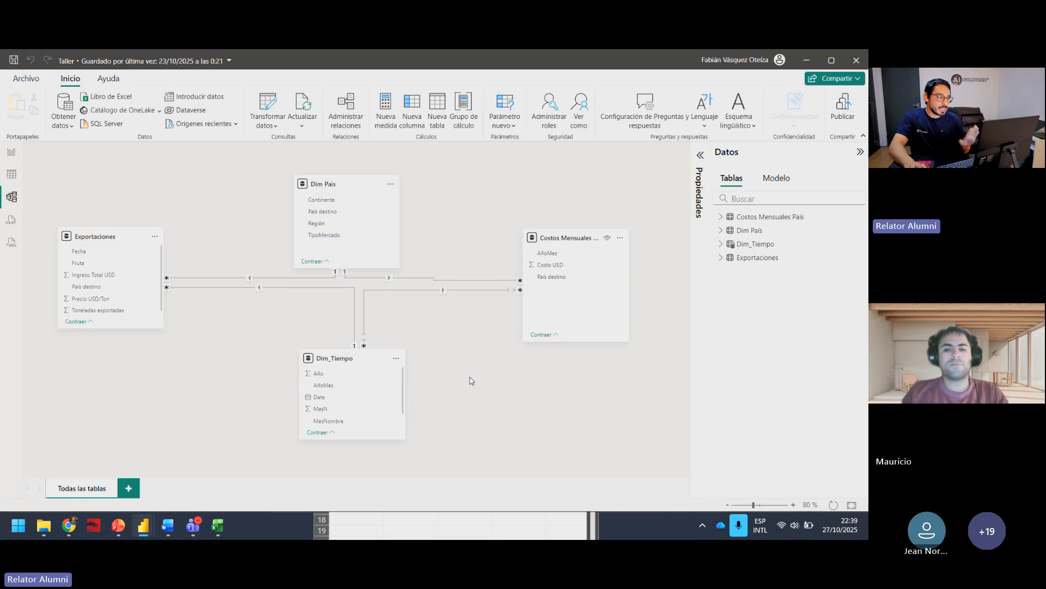
{"action": "left_click", "coordinate": [14, 59]}
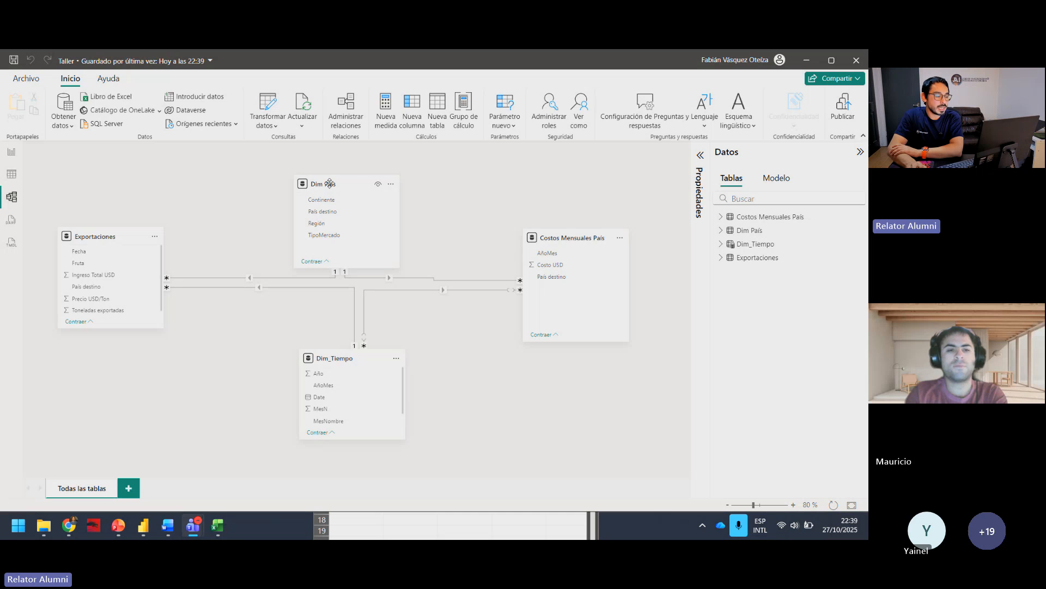
Step: Shift Dim País slightly over Dim_Tiempo and select the País destino field in Exportaciones and in Costos Mensuales País
{"action": "left_click_drag", "start_coordinate": [329, 182], "coordinate": [340, 183]}
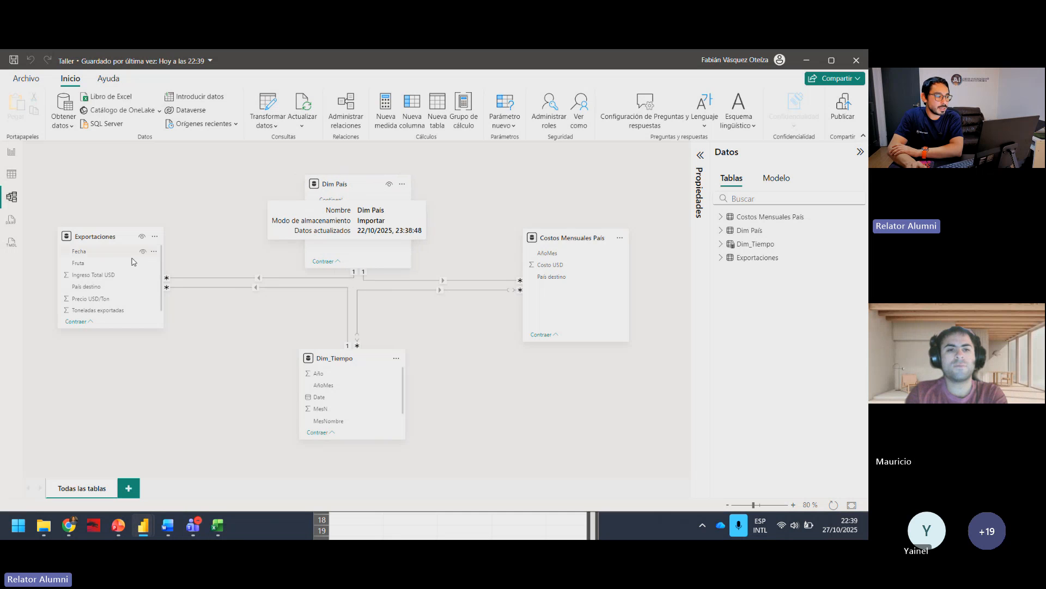
{"action": "left_click", "coordinate": [89, 287]}
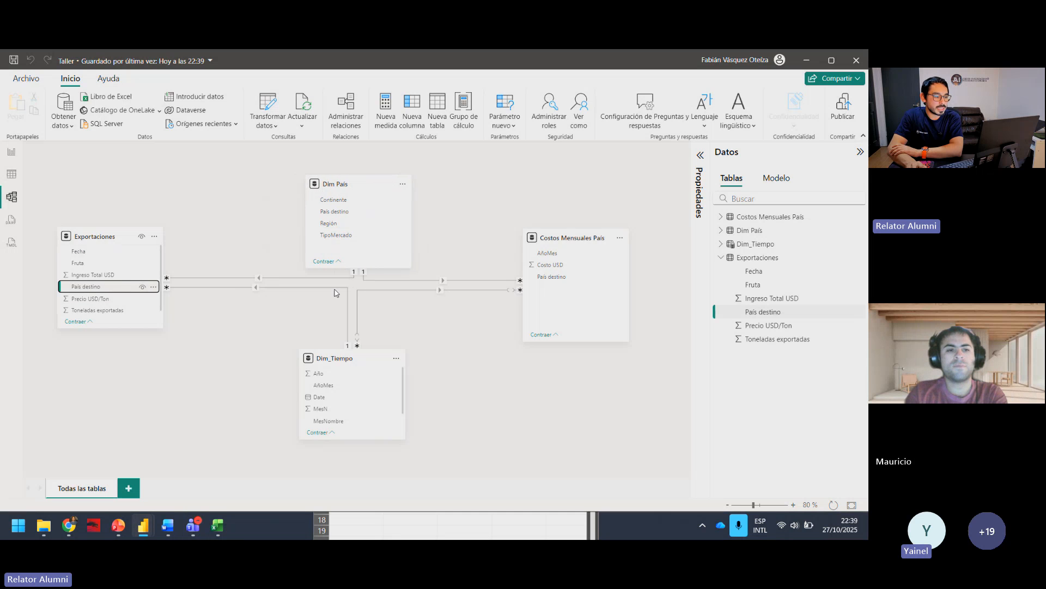
{"action": "left_click", "coordinate": [560, 277]}
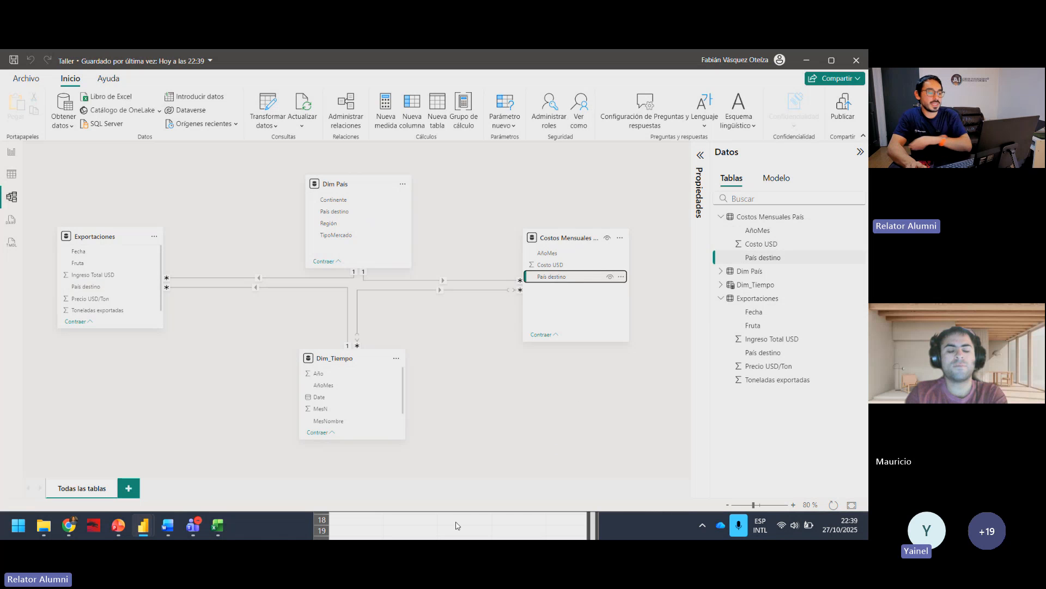
Step: Switch to Excel and lay out the exportaciones_frutas, Dim_Paises and Costos_Mensuales workbooks side by side over the model diagram
{"action": "left_click", "coordinate": [217, 524]}
{"action": "mouse_move", "coordinate": [218, 525]}
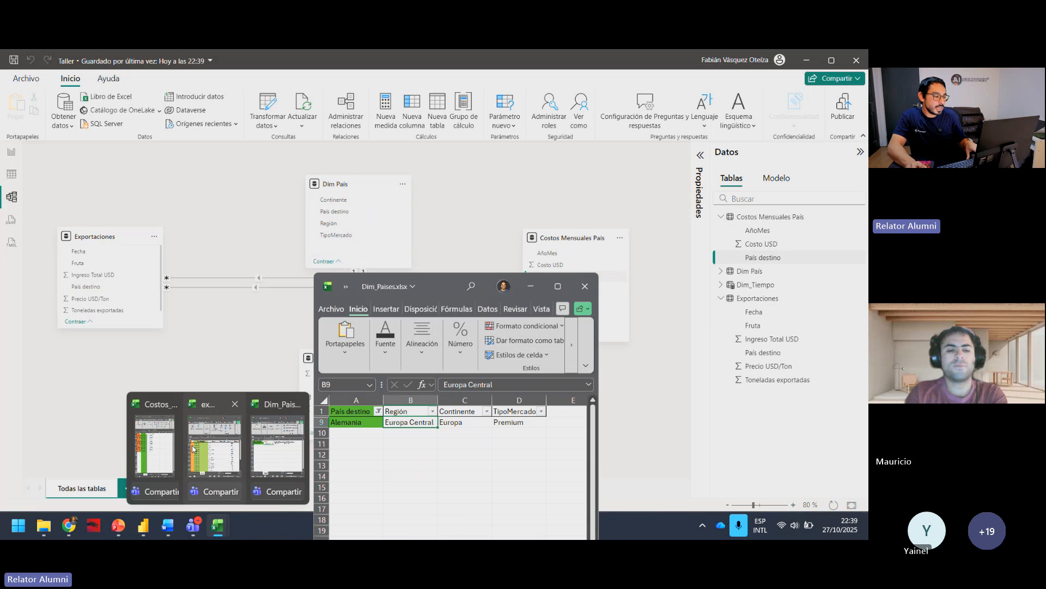
{"action": "left_click", "coordinate": [158, 445]}
{"action": "left_click", "coordinate": [215, 444]}
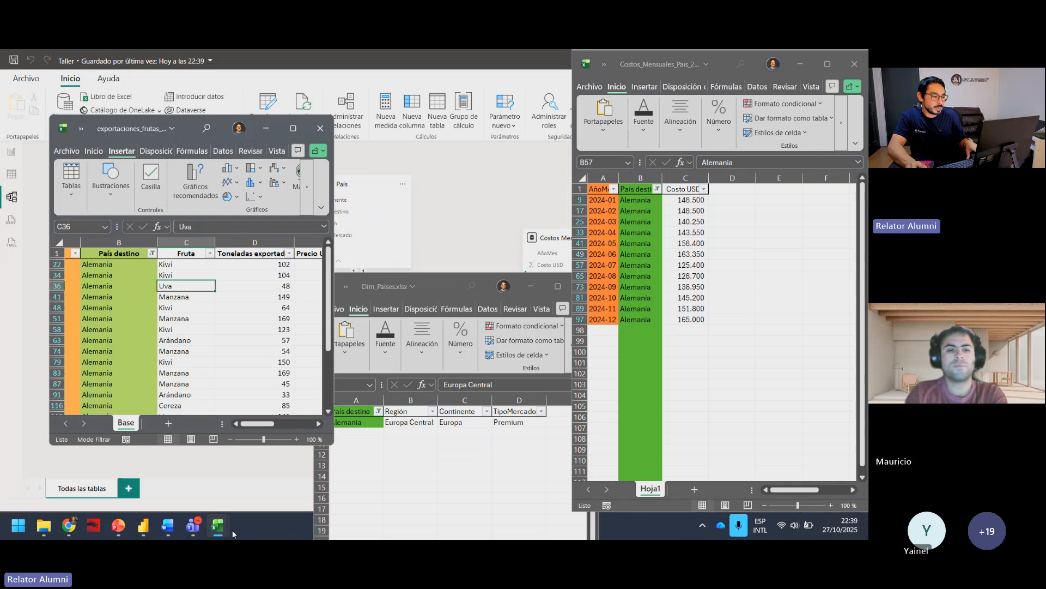
{"action": "left_click", "coordinate": [437, 305]}
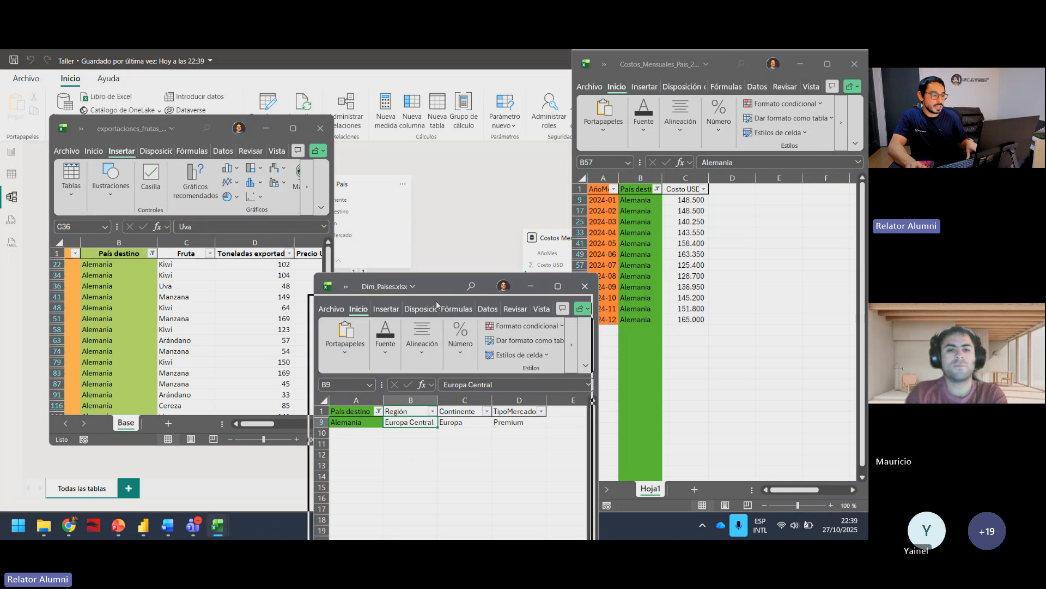
{"action": "left_click_drag", "start_coordinate": [437, 305], "coordinate": [428, 236]}
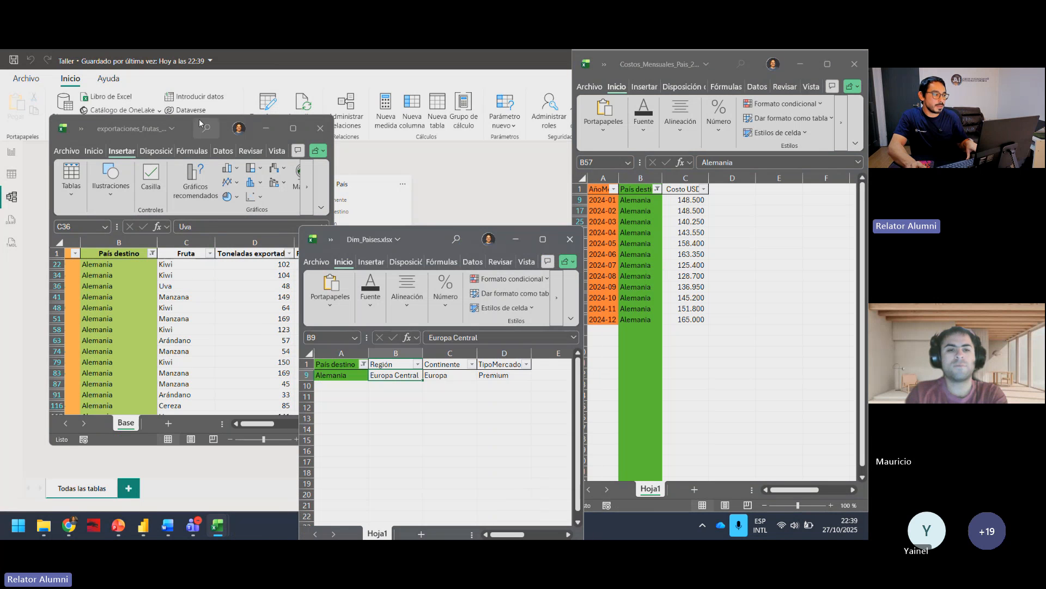
{"action": "left_click_drag", "start_coordinate": [200, 123], "coordinate": [167, 107]}
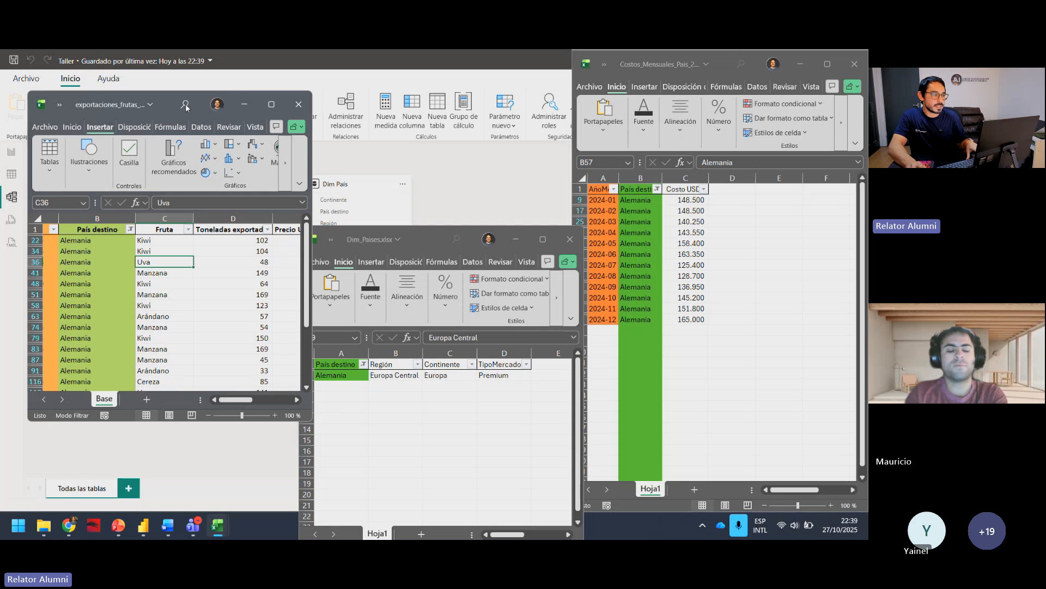
{"action": "left_click_drag", "start_coordinate": [740, 66], "coordinate": [698, 140]}
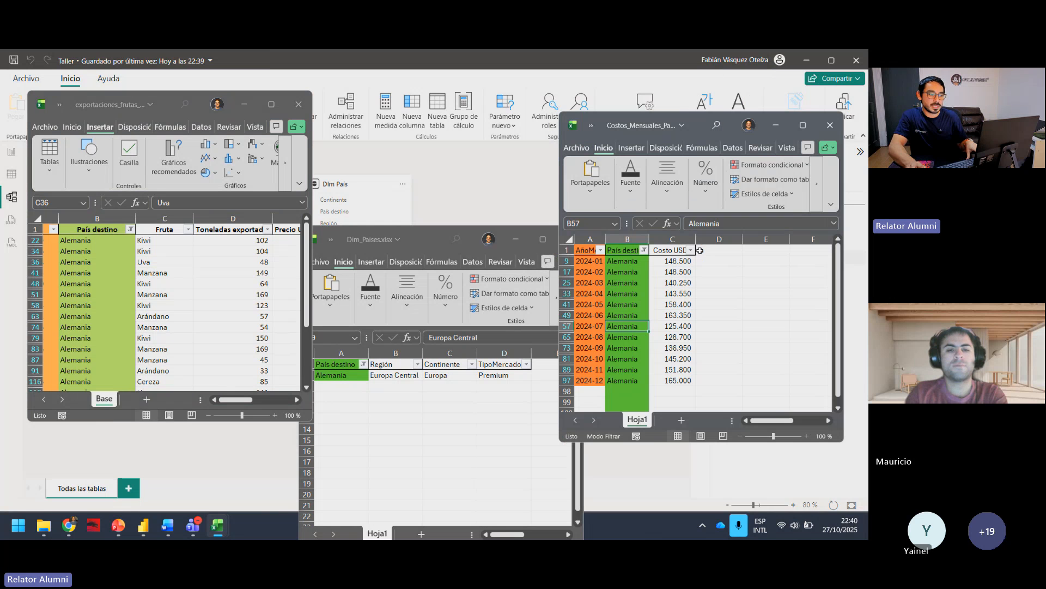
{"action": "left_click_drag", "start_coordinate": [475, 237], "coordinate": [465, 180]}
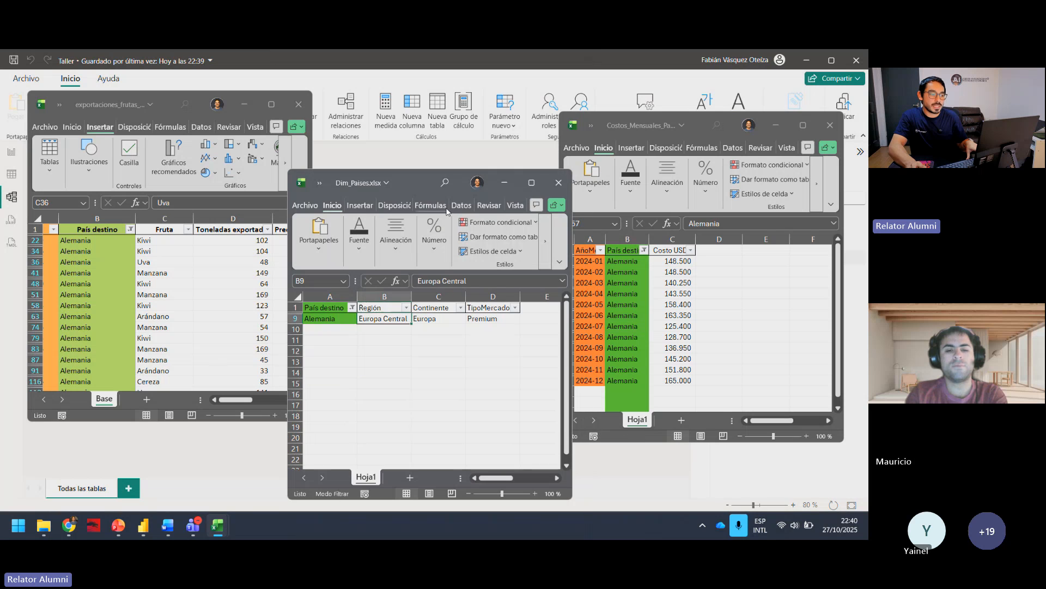
Step: Minimise the Dim_Paises workbook and widen the exportaciones_frutas_2024 and Costos_Mensuales windows to fill the space between them
{"action": "left_click", "coordinate": [504, 183]}
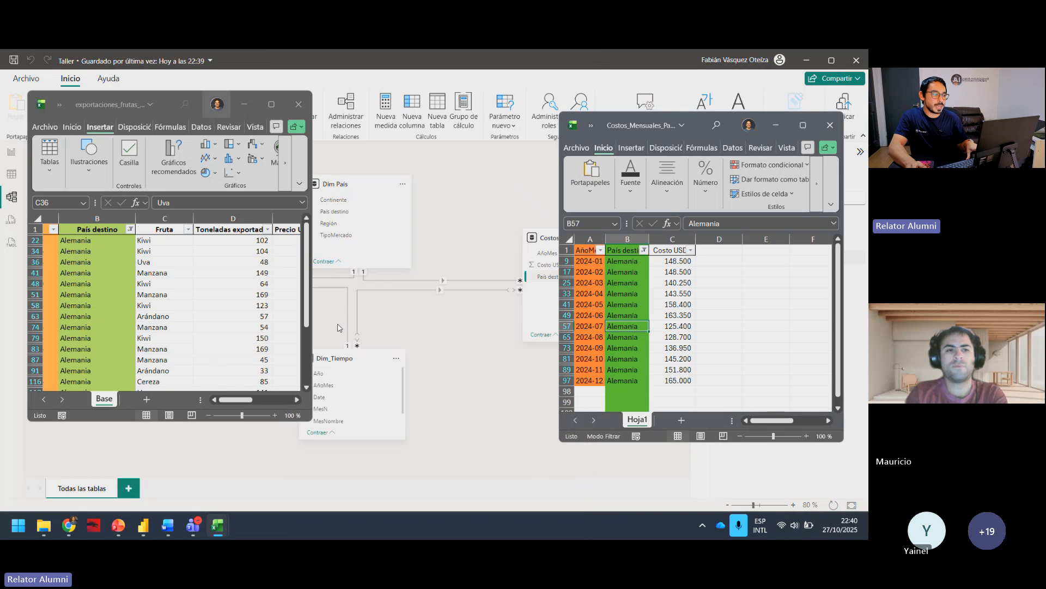
{"action": "left_click_drag", "start_coordinate": [308, 419], "coordinate": [502, 485]}
{"action": "left_click_drag", "start_coordinate": [564, 444], "coordinate": [498, 473]}
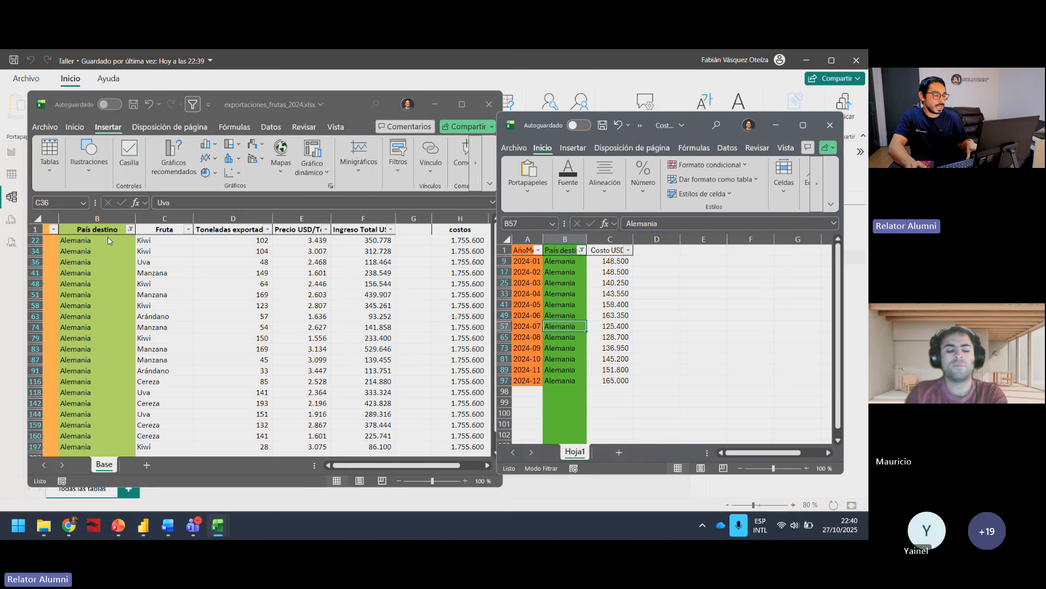
Step: Compare the País destino columns of the exports and monthly costs workbooks by highlighting their Alemania rows
{"action": "left_click_drag", "start_coordinate": [96, 229], "coordinate": [110, 397]}
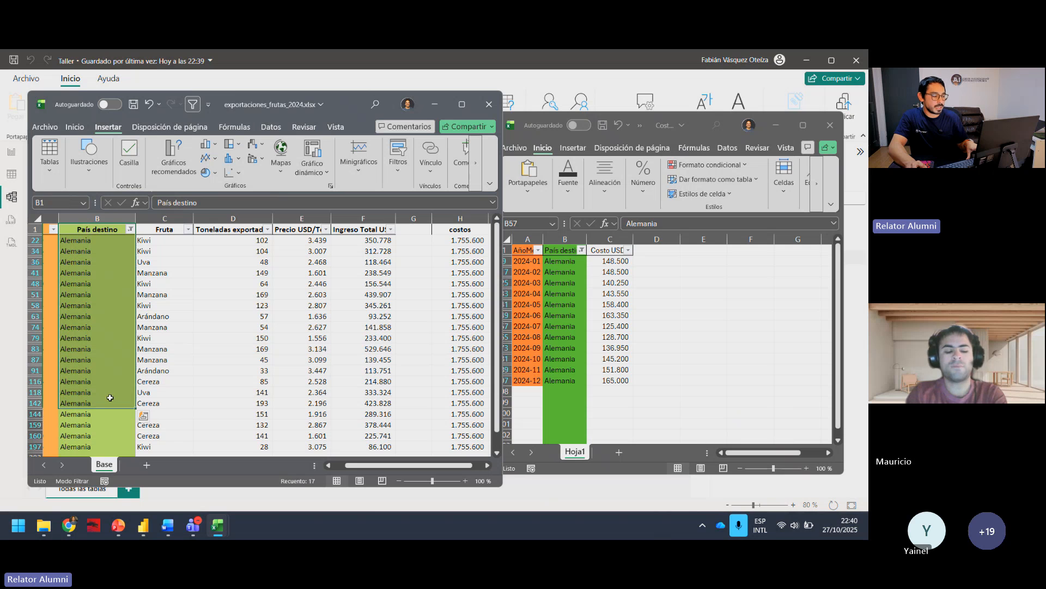
{"action": "left_click", "coordinate": [90, 231]}
{"action": "left_click", "coordinate": [757, 332]}
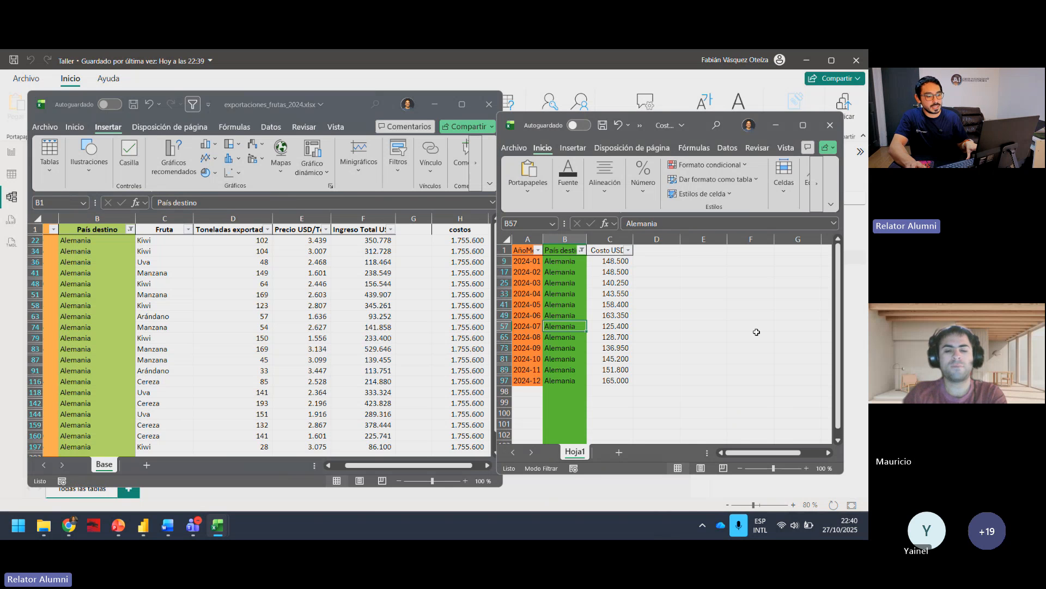
{"action": "left_click_drag", "start_coordinate": [698, 135], "coordinate": [710, 139]}
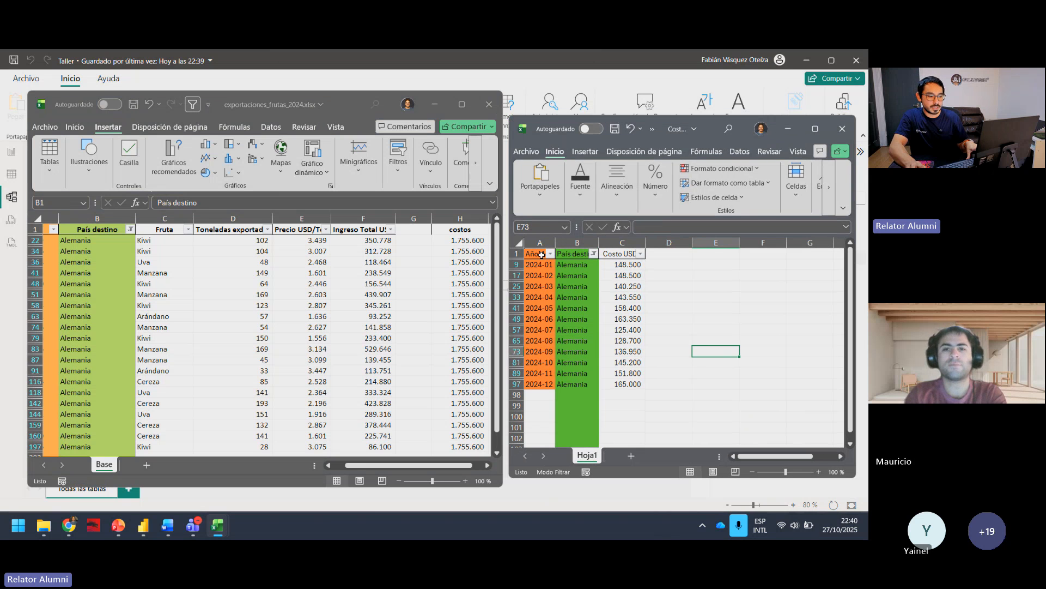
{"action": "left_click_drag", "start_coordinate": [572, 254], "coordinate": [583, 383]}
{"action": "left_click", "coordinate": [745, 396]}
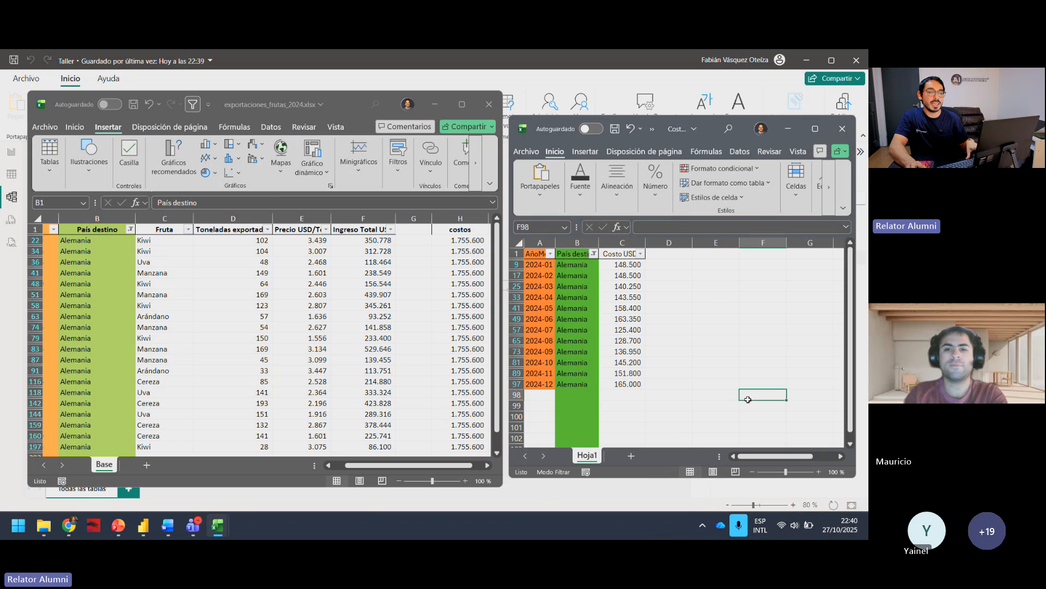
Step: Examine the repeated values in the exports sheet's costos column, then compare them with the Fecha and País destino columns
{"action": "left_click", "coordinate": [447, 469]}
{"action": "left_click_drag", "start_coordinate": [446, 469], "coordinate": [470, 469]}
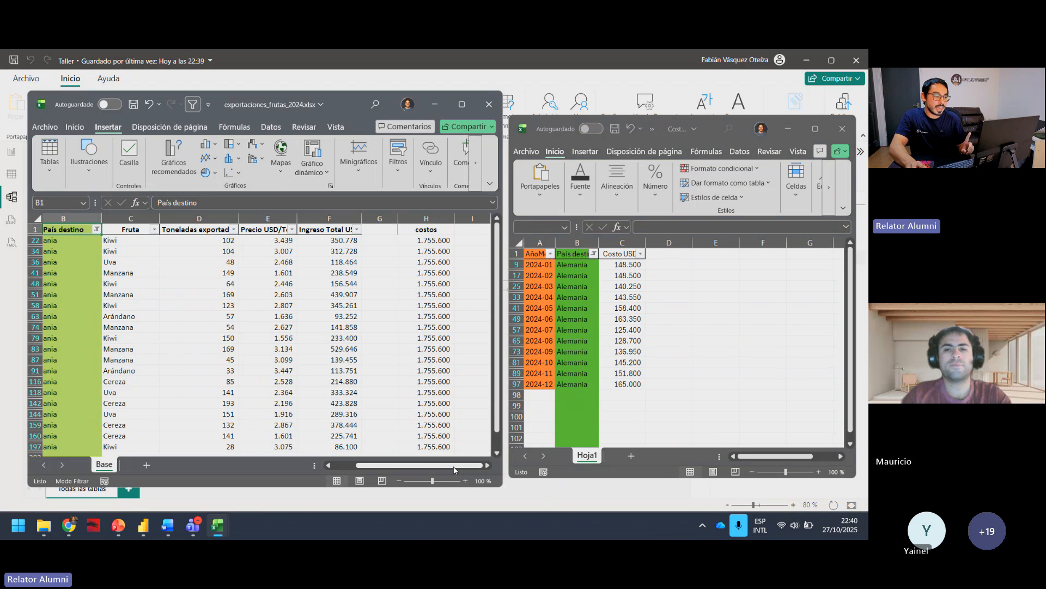
{"action": "left_click", "coordinate": [423, 242]}
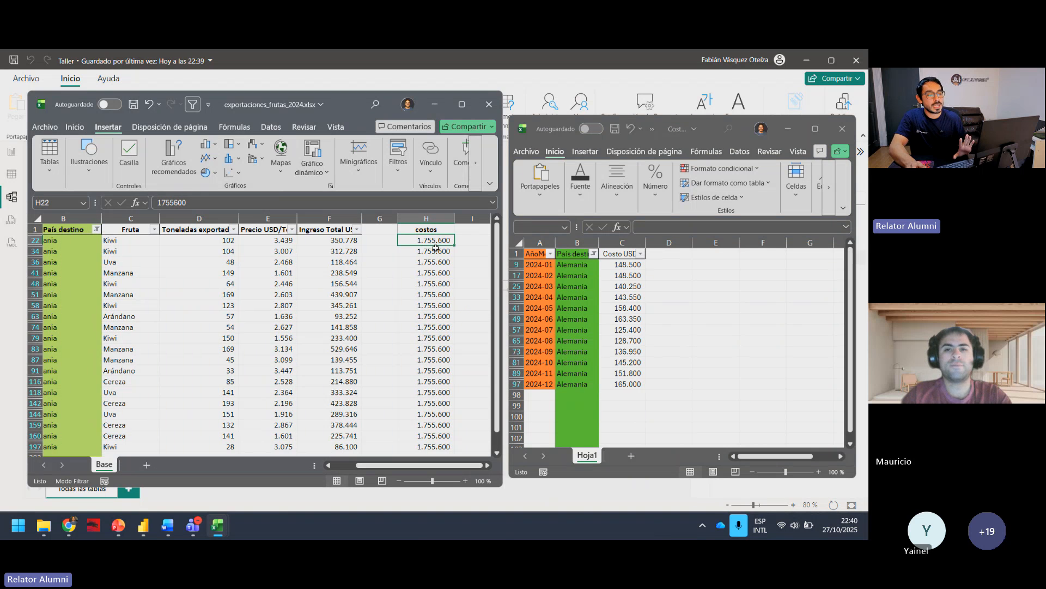
{"action": "left_click", "coordinate": [438, 250]}
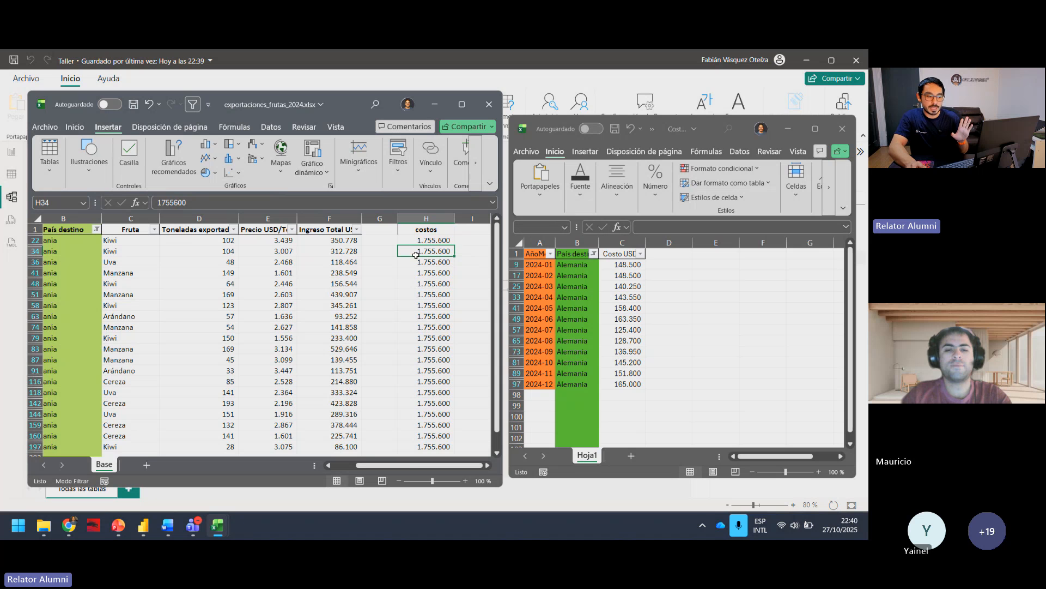
{"action": "left_click_drag", "start_coordinate": [418, 468], "coordinate": [408, 467]}
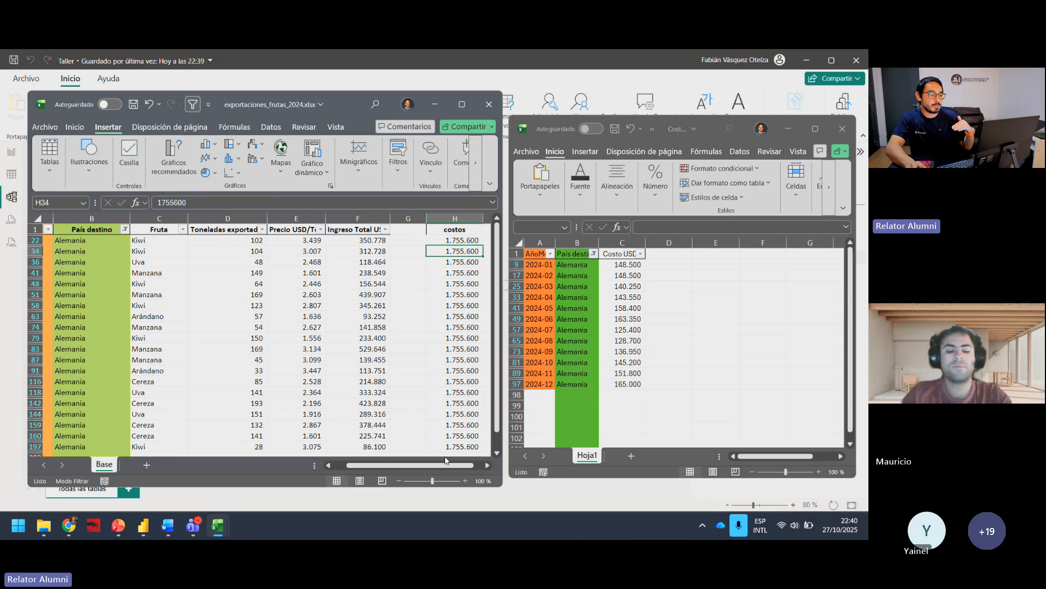
{"action": "left_click_drag", "start_coordinate": [442, 464], "coordinate": [427, 465]}
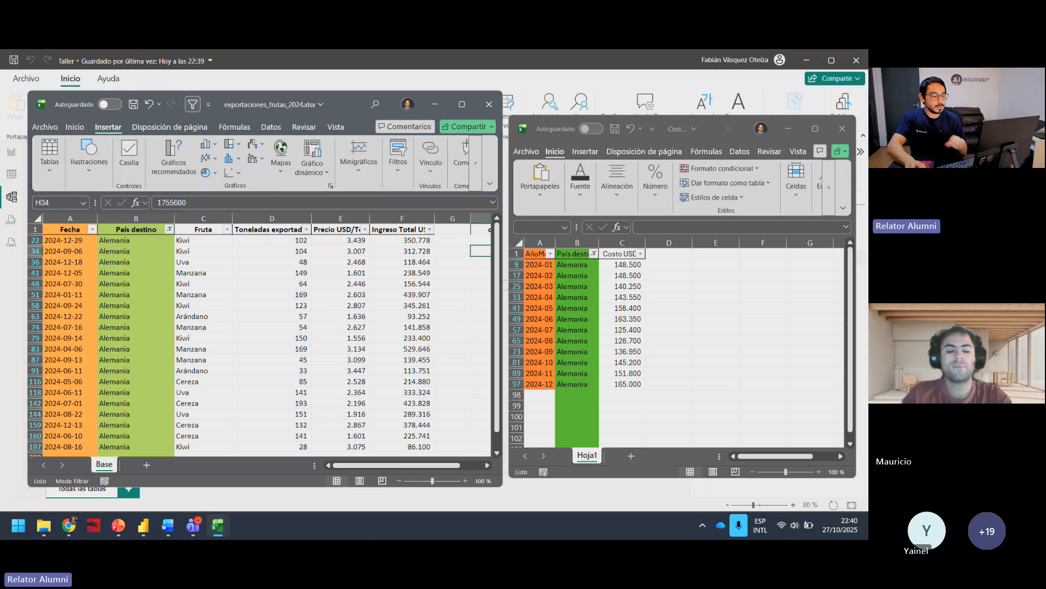
Step: Restore the Dim_Paises workbook in front of the other two and examine its Alemania row across all four columns
{"action": "mouse_move", "coordinate": [224, 524]}
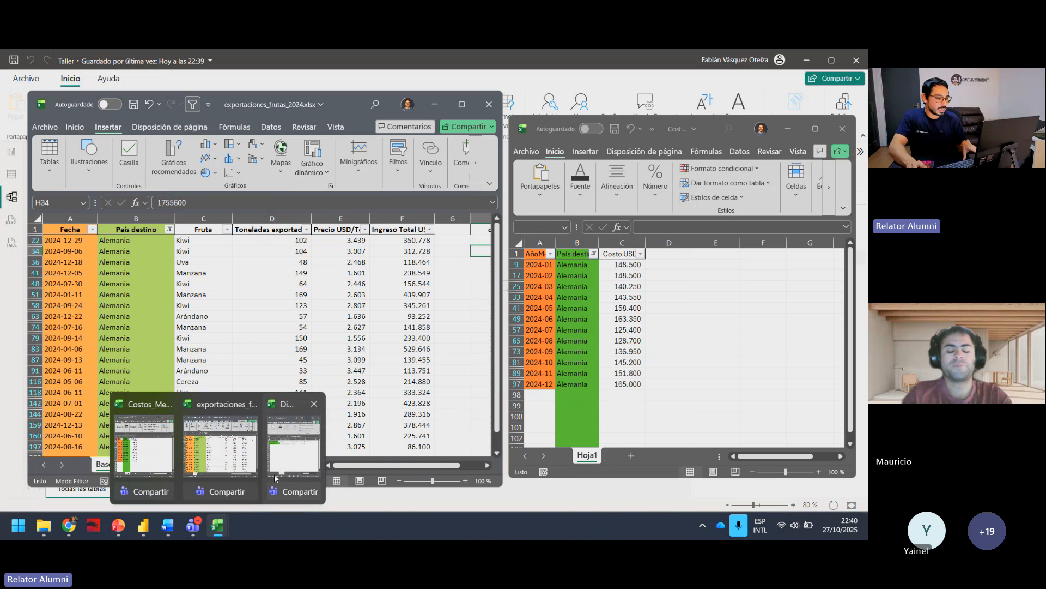
{"action": "left_click", "coordinate": [295, 436]}
{"action": "left_click_drag", "start_coordinate": [459, 183], "coordinate": [479, 224]}
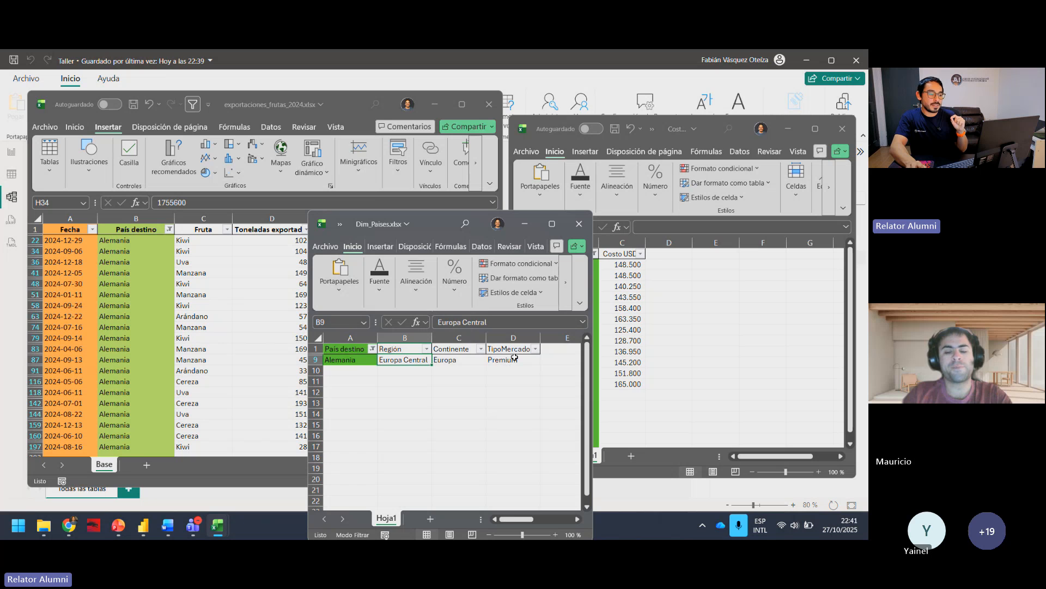
{"action": "left_click_drag", "start_coordinate": [514, 358], "coordinate": [340, 360]}
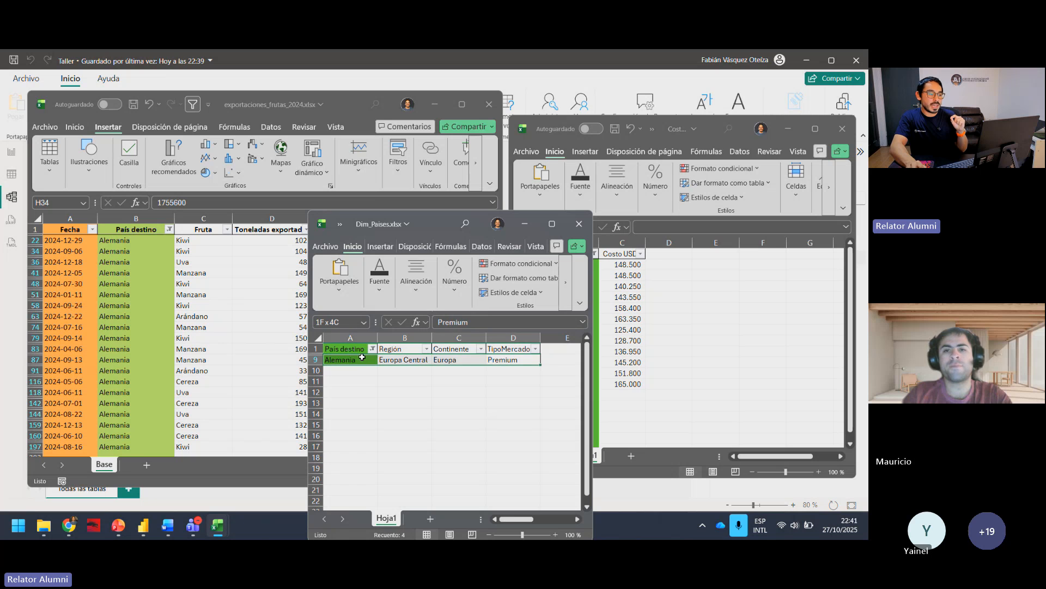
{"action": "left_click", "coordinate": [462, 385]}
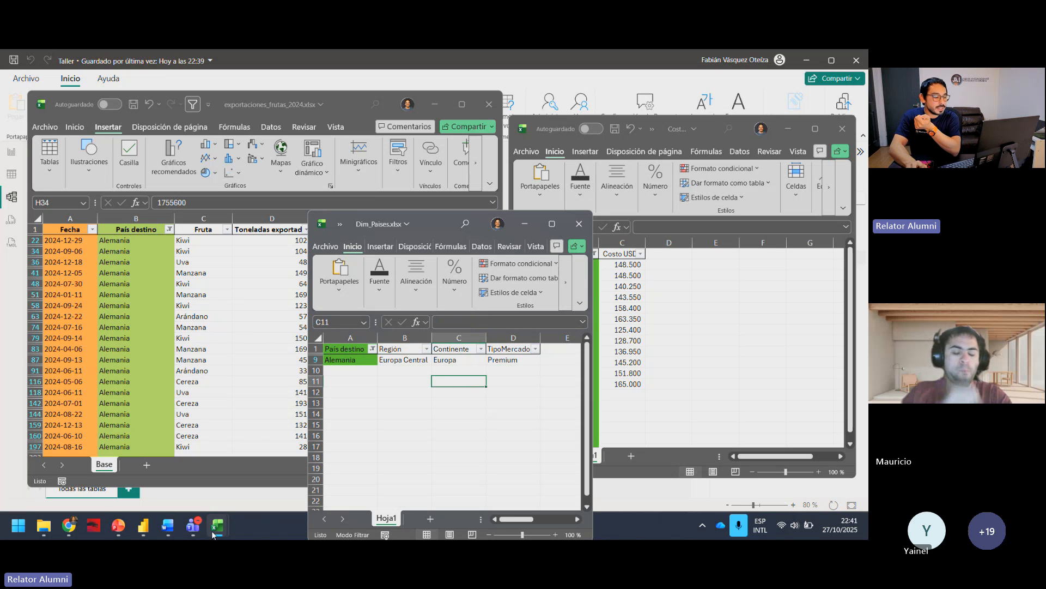
Step: Switch to the Taller model in Power BI and reposition the Dim_Tiempo table between Exportaciones and Costos Mensuales País
{"action": "mouse_move", "coordinate": [143, 526]}
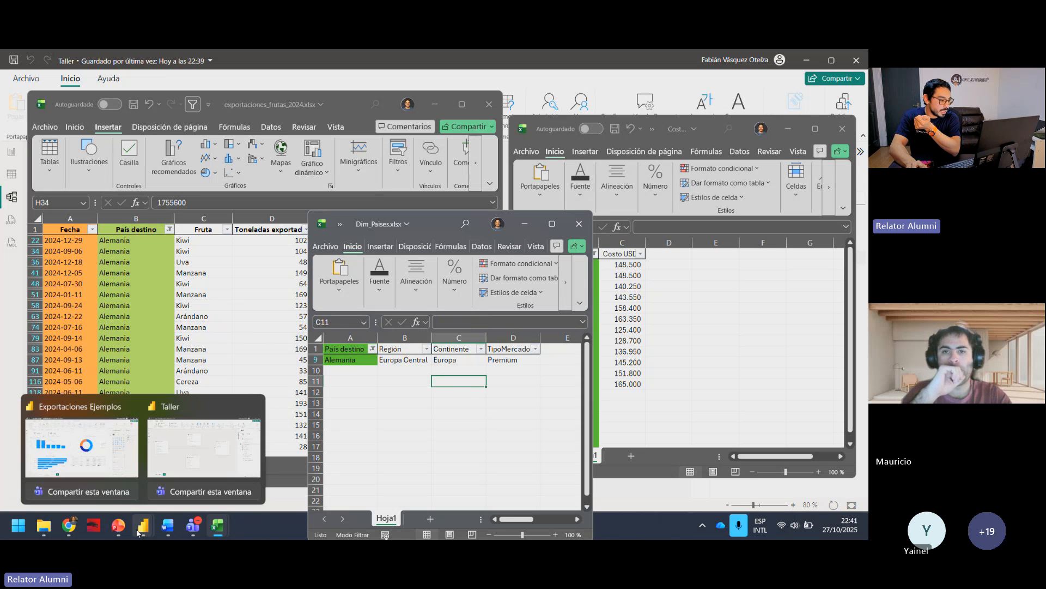
{"action": "left_click", "coordinate": [167, 459]}
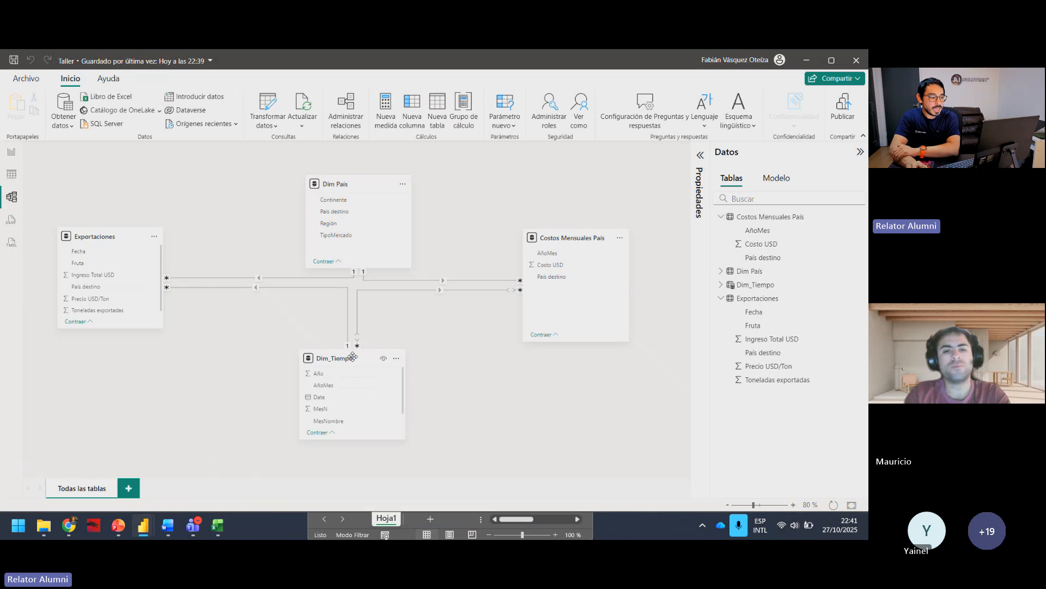
{"action": "left_click_drag", "start_coordinate": [354, 357], "coordinate": [347, 386]}
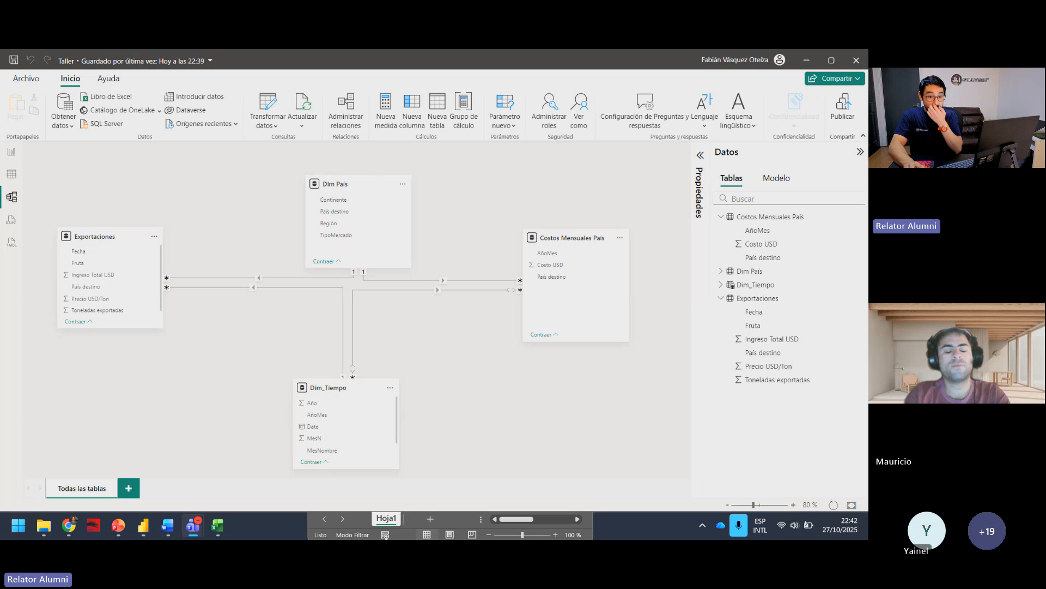
{"action": "left_click", "coordinate": [453, 401]}
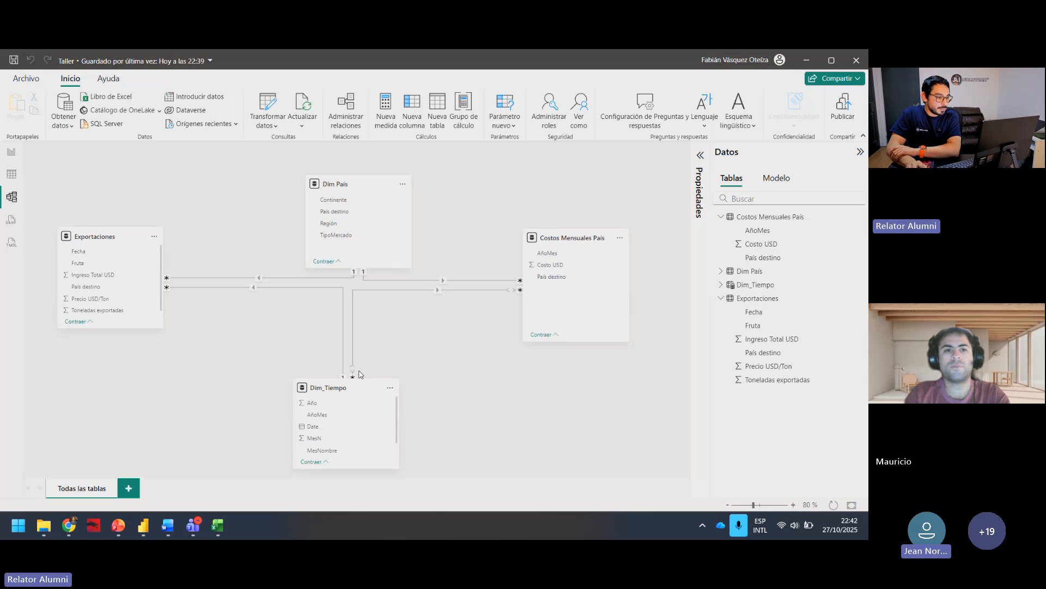
{"action": "left_click_drag", "start_coordinate": [343, 385], "coordinate": [383, 361]}
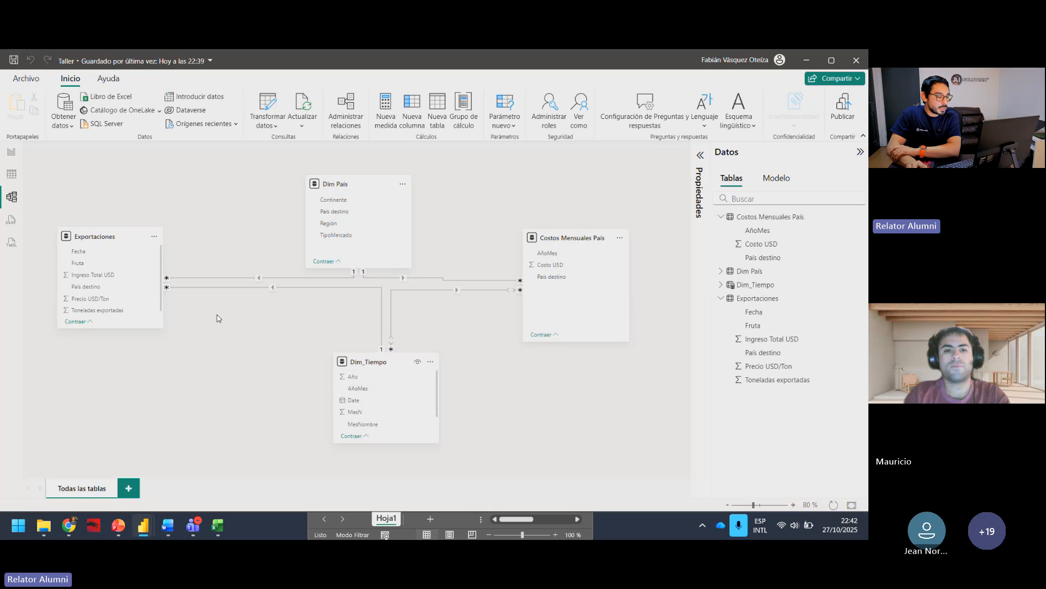
Step: Display the Dim_Tiempo table's rows with its formula collapsed and examine the Date column
{"action": "left_click", "coordinate": [275, 288]}
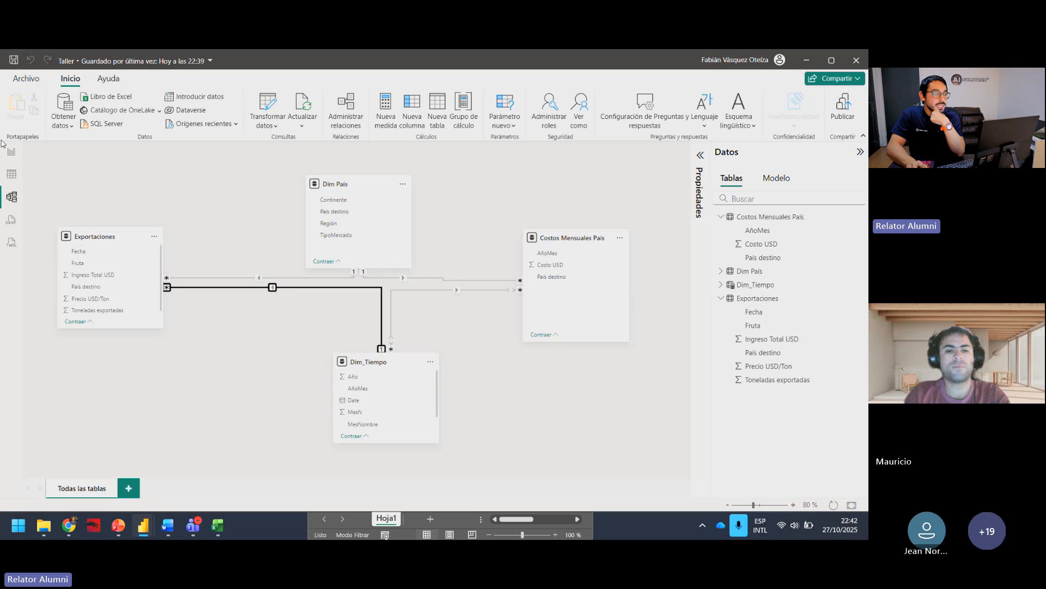
{"action": "left_click", "coordinate": [12, 174]}
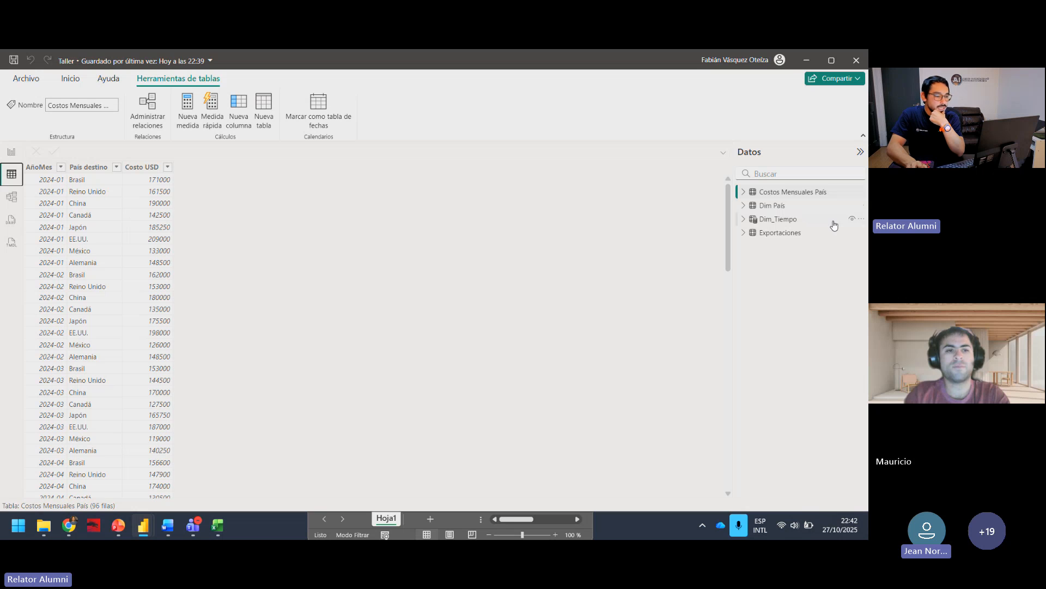
{"action": "left_click", "coordinate": [772, 221]}
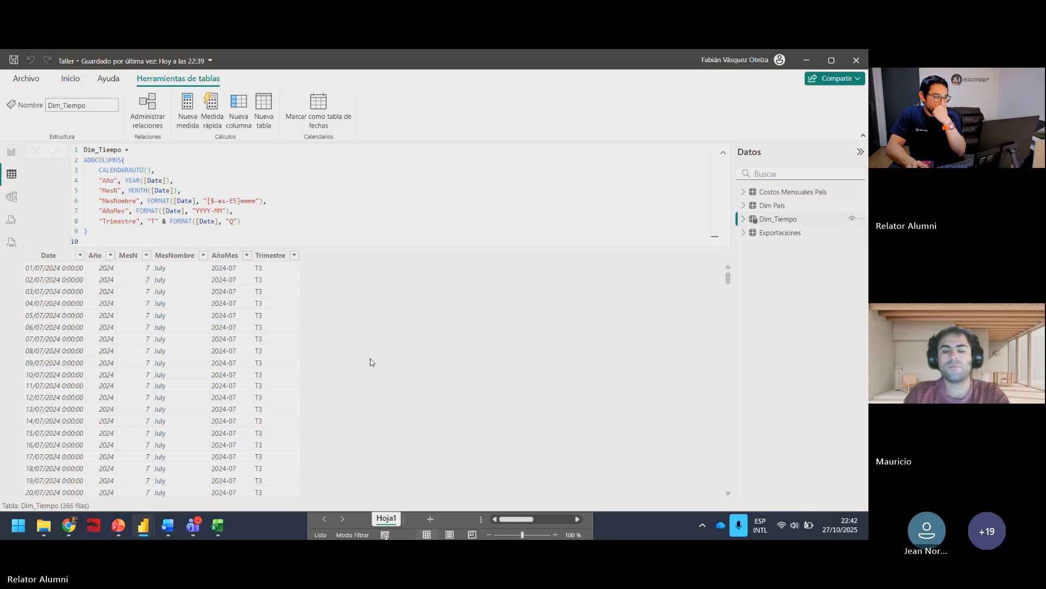
{"action": "left_click", "coordinate": [724, 153]}
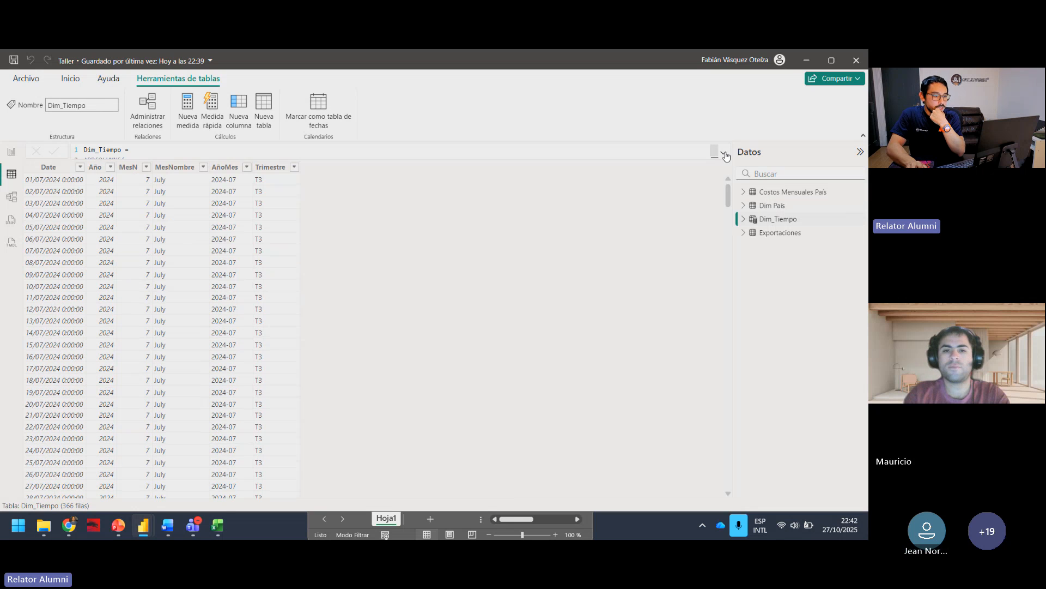
{"action": "left_click", "coordinate": [58, 167]}
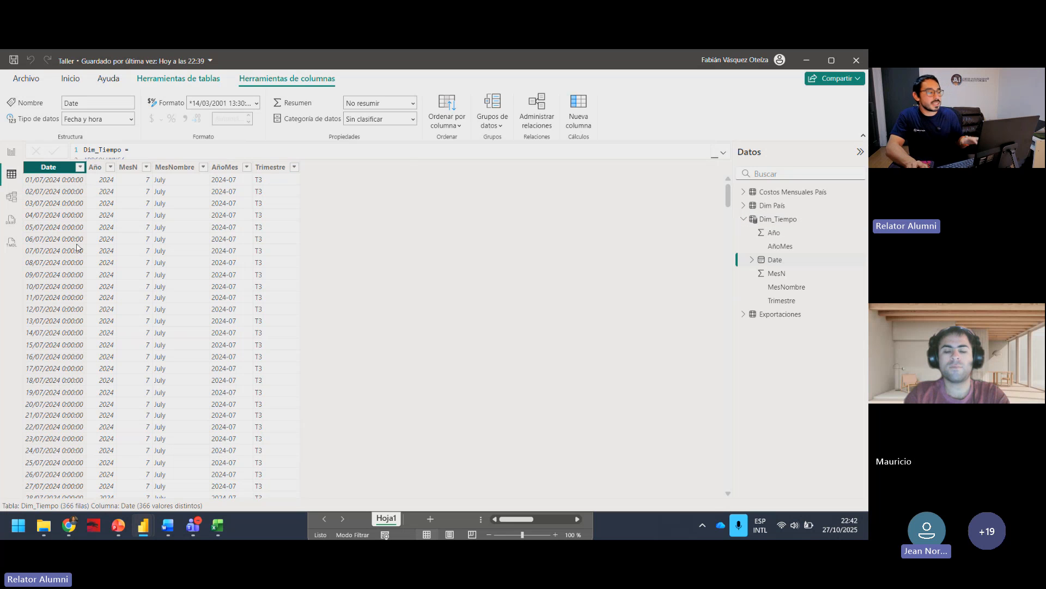
Step: Examine the Dim_Tiempo DAX formula, highlighting the CALENDARAUTO() call and the "Año" column definition, and collapse it again
{"action": "left_click", "coordinate": [723, 153]}
{"action": "left_click", "coordinate": [143, 191]}
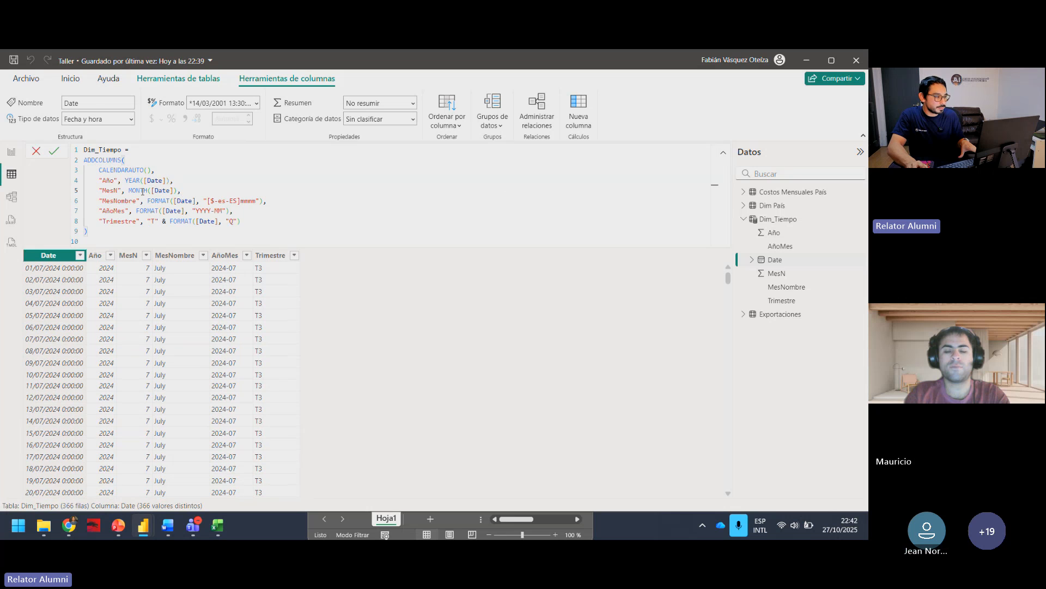
{"action": "left_click_drag", "start_coordinate": [102, 180], "coordinate": [112, 181]}
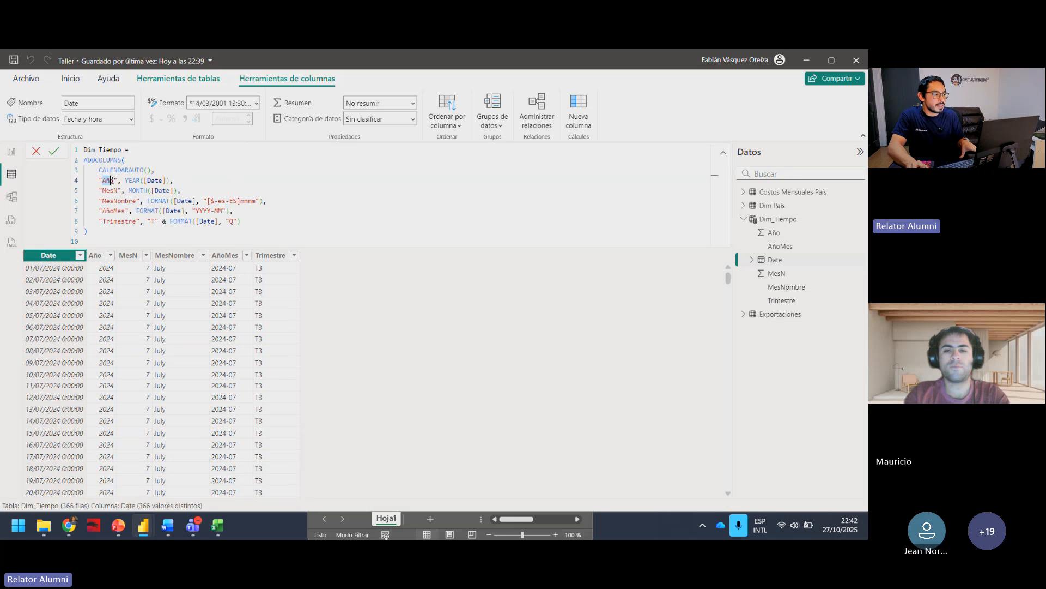
{"action": "left_click", "coordinate": [152, 180]}
{"action": "left_click", "coordinate": [98, 170]}
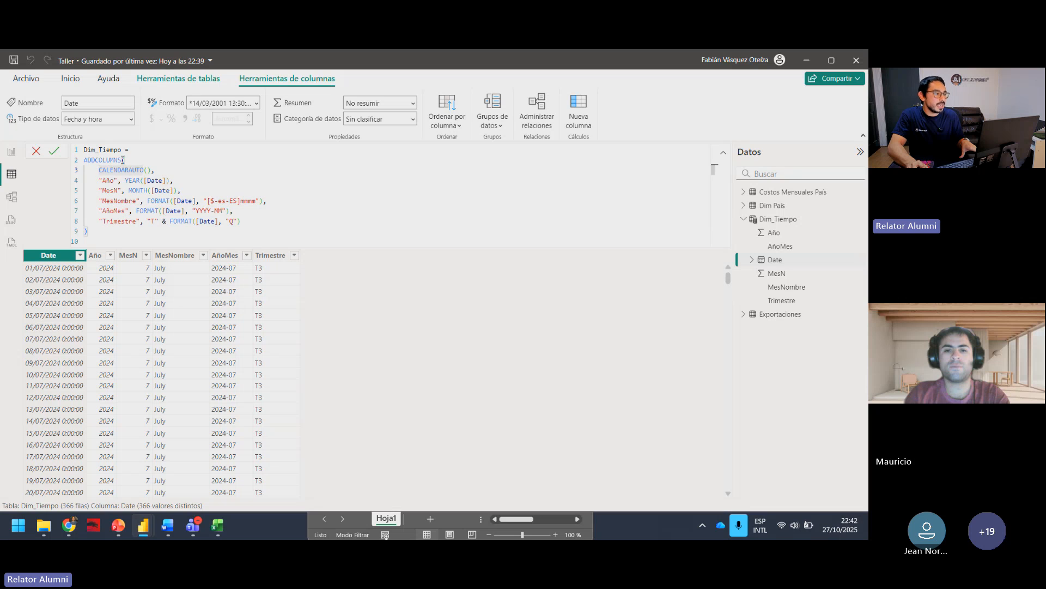
{"action": "left_click", "coordinate": [159, 178]}
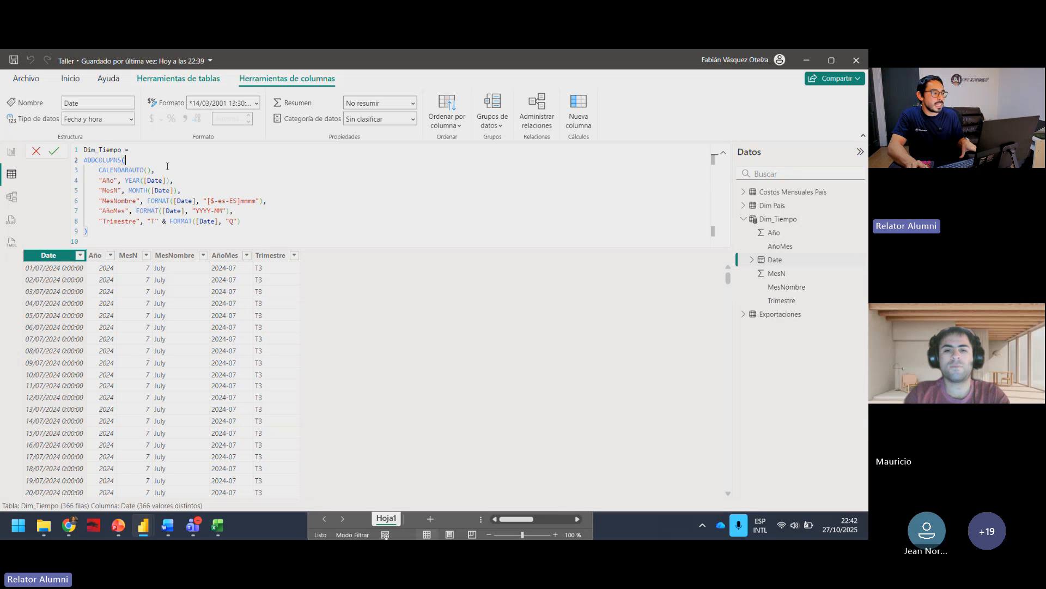
{"action": "left_click_drag", "start_coordinate": [157, 170], "coordinate": [99, 170]}
{"action": "left_click", "coordinate": [236, 176]}
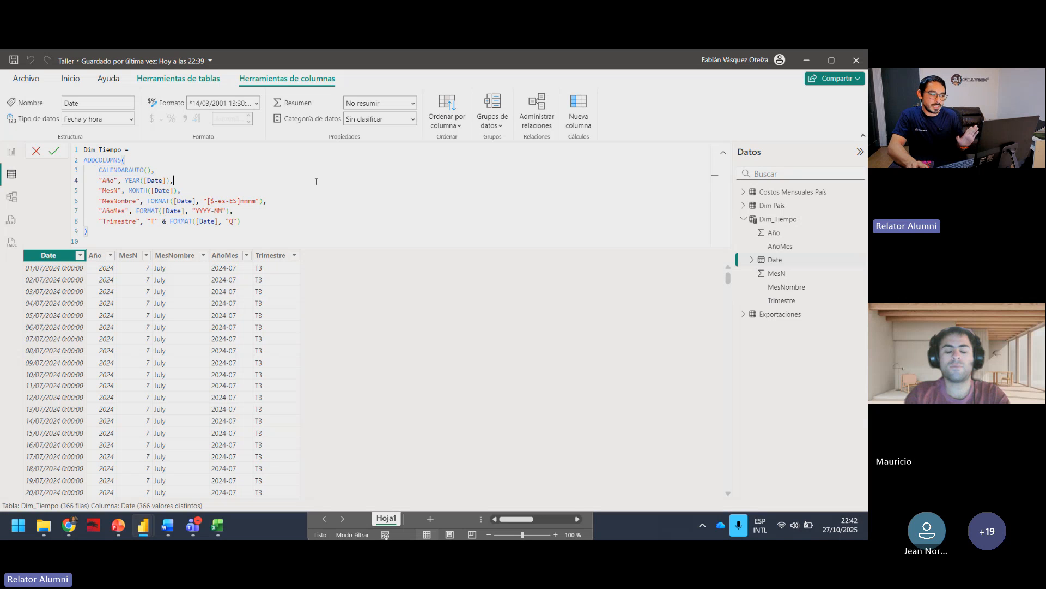
{"action": "left_click", "coordinate": [722, 156]}
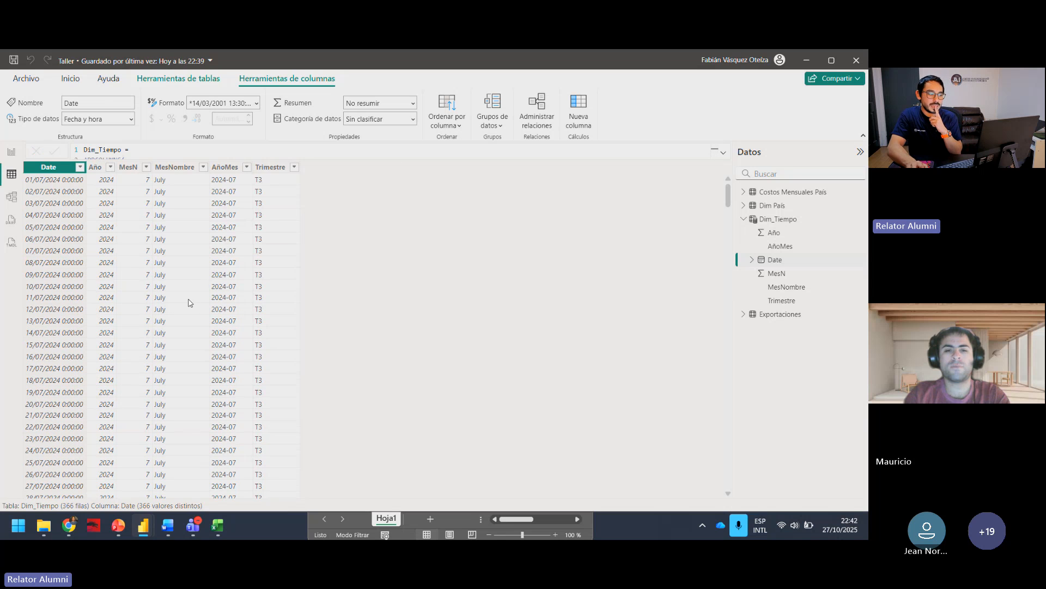
Step: Review the settings of the relationship between Exportaciones and Dim_Tiempo in the model, leaving them unsaved
{"action": "left_click", "coordinate": [12, 196]}
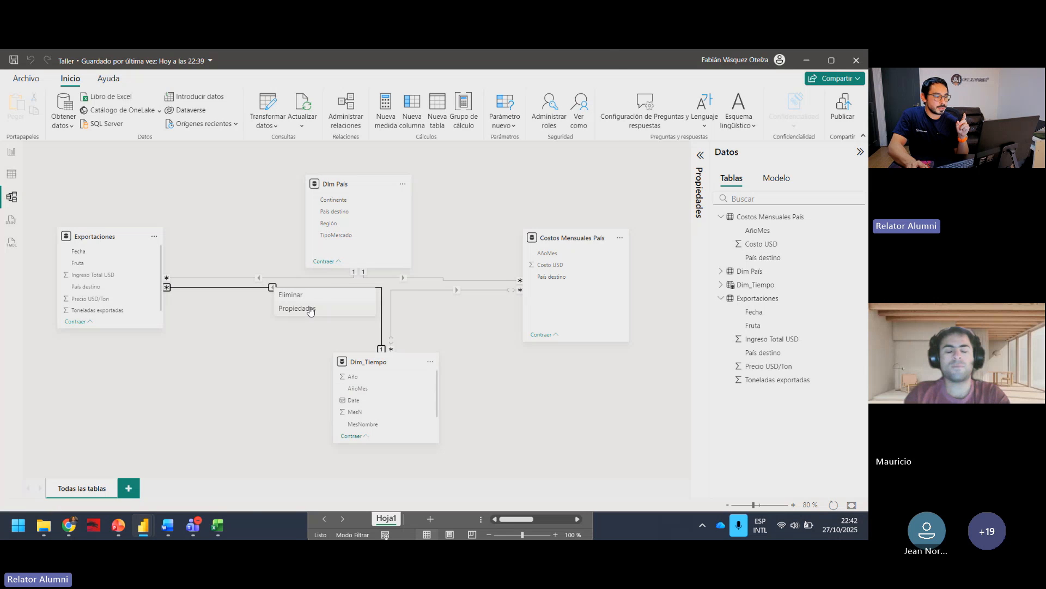
{"action": "double_click", "coordinate": [272, 287]}
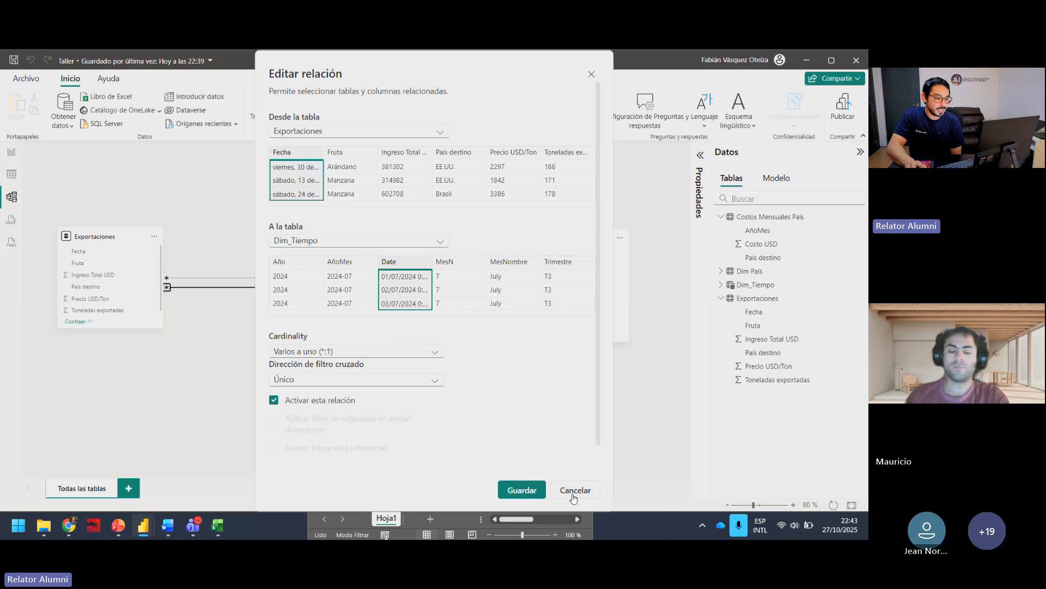
{"action": "left_click", "coordinate": [574, 495]}
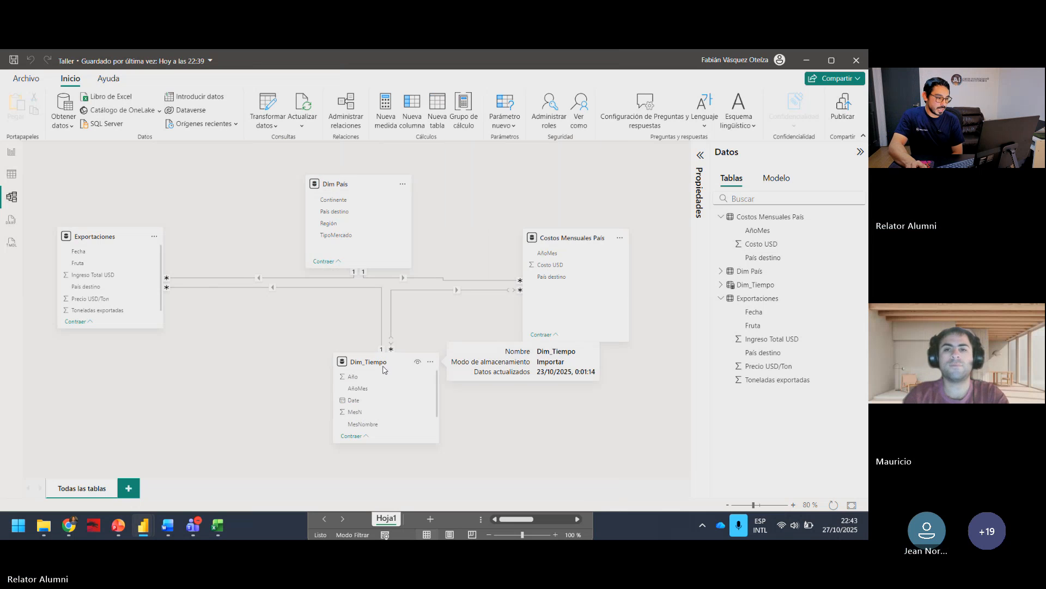
Step: Move the Dim_Tiempo table directly below Dim País and check the income and cost by Región chart on the Detalle page
{"action": "left_click_drag", "start_coordinate": [382, 361], "coordinate": [346, 368]}
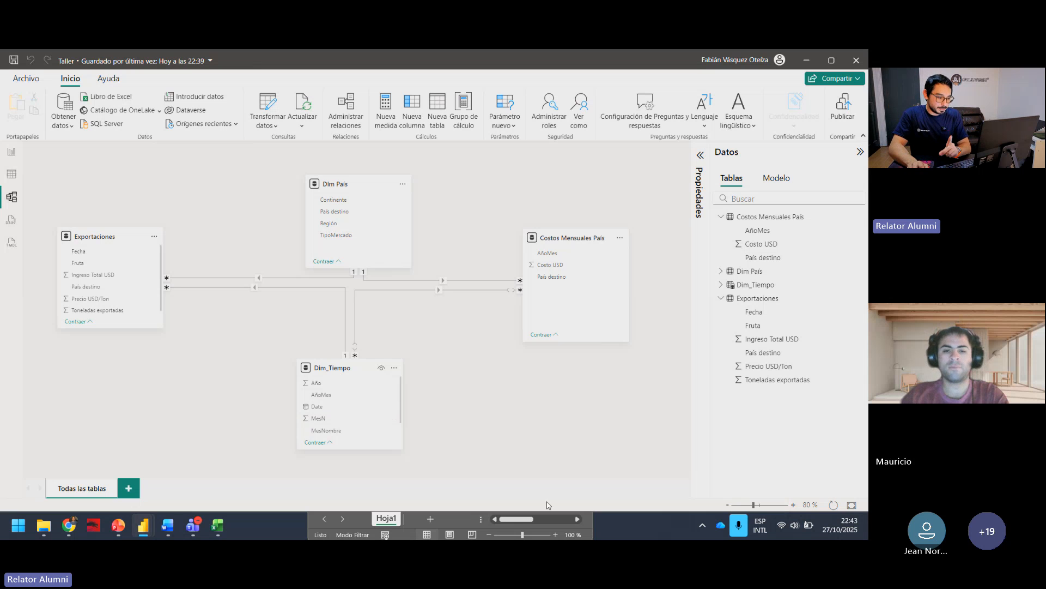
{"action": "left_click", "coordinate": [11, 153]}
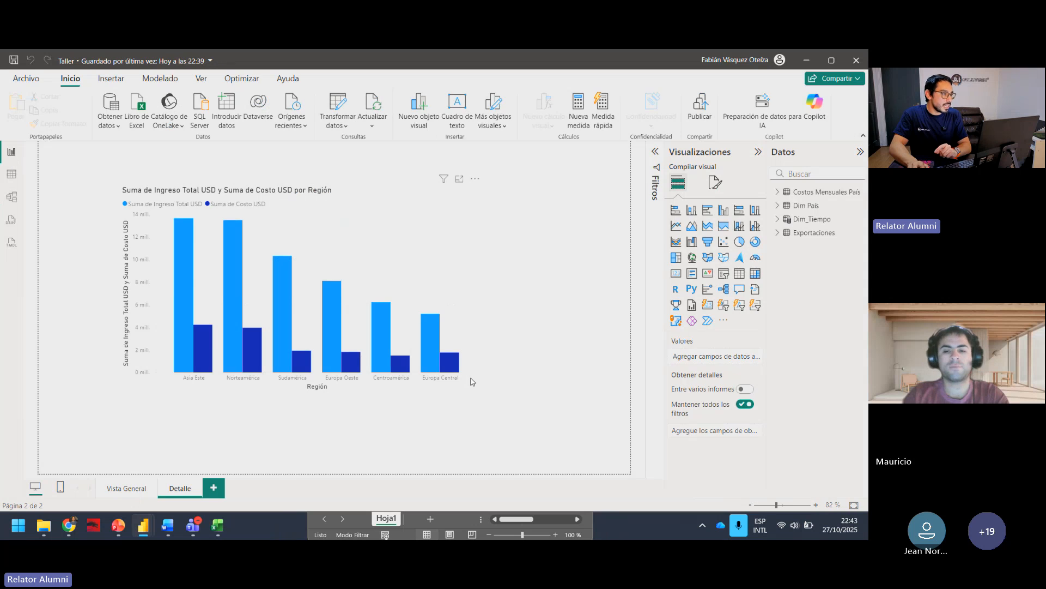
{"action": "left_click", "coordinate": [11, 197]}
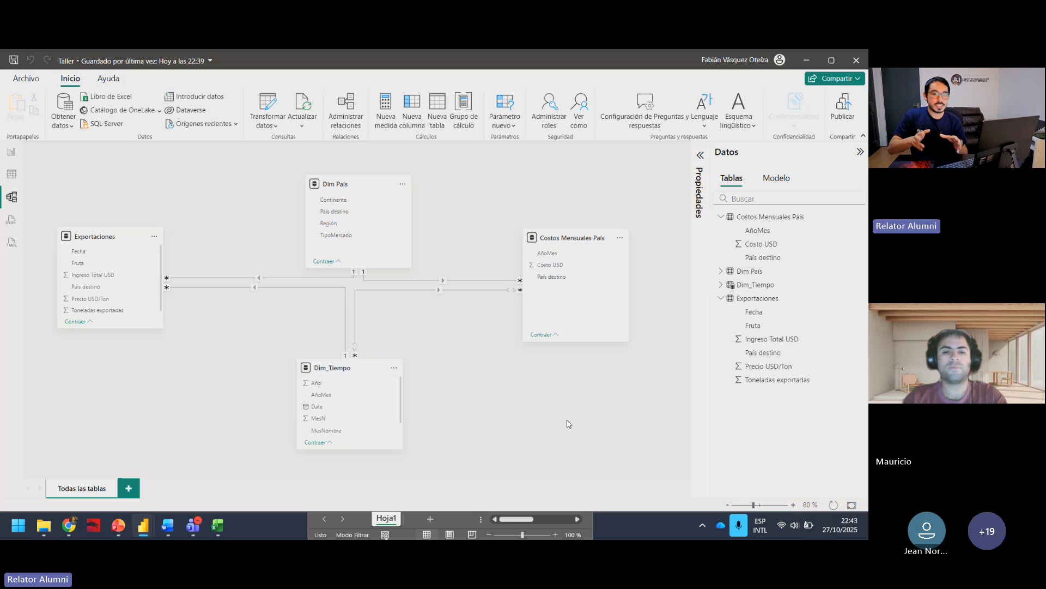
Step: Open the date table settings for Dim_Tiempo and turn on marking it as a date table
{"action": "left_click", "coordinate": [338, 375]}
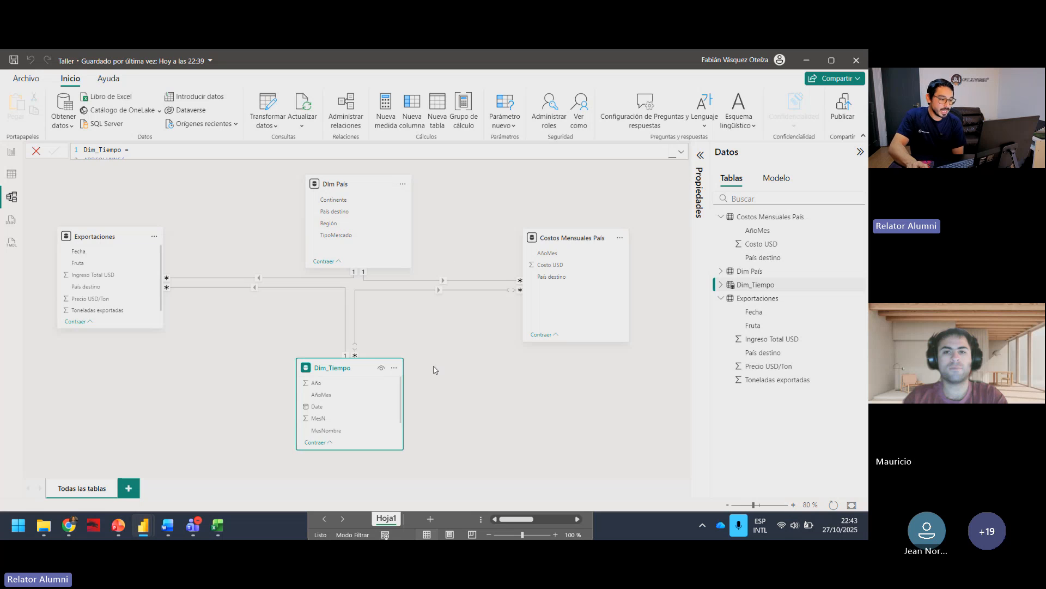
{"action": "left_click", "coordinate": [394, 368]}
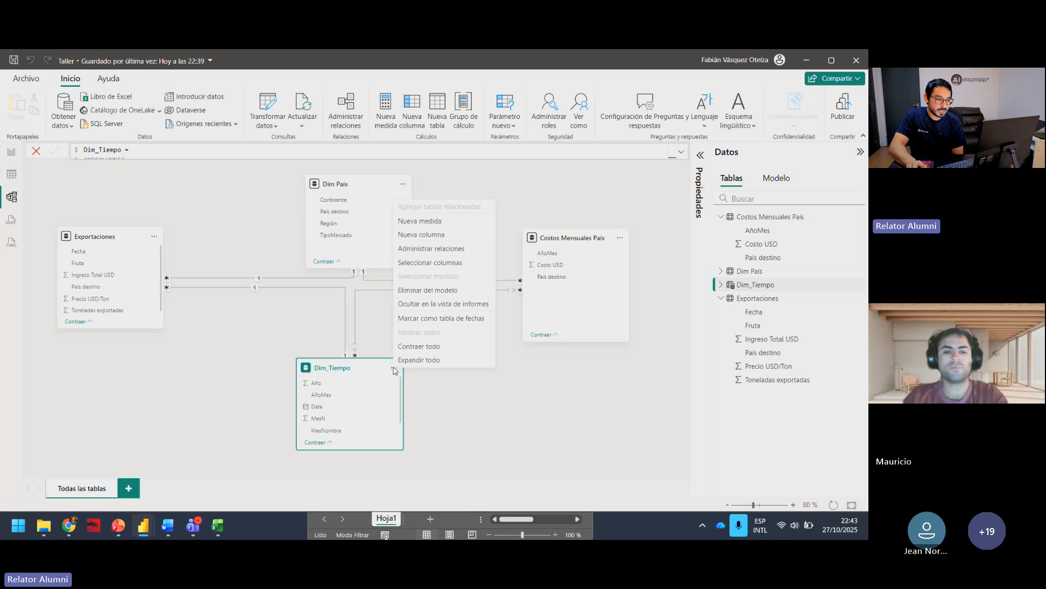
{"action": "left_click", "coordinate": [431, 318]}
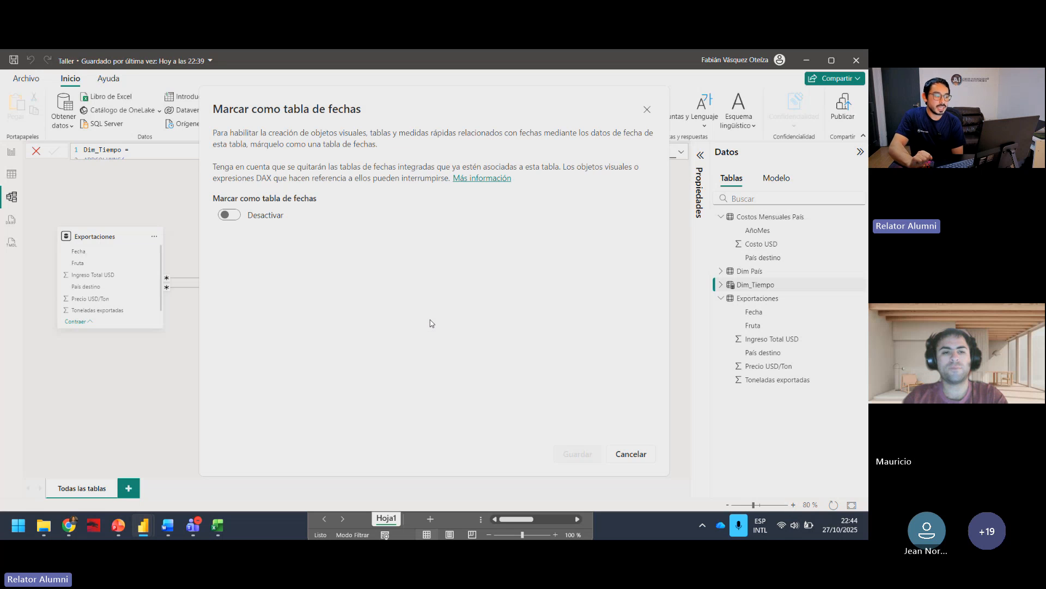
{"action": "mouse_move", "coordinate": [433, 99]}
{"action": "left_mouse_down"}
{"action": "mouse_move", "coordinate": [445, 106]}
{"action": "mouse_move", "coordinate": [431, 106]}
{"action": "left_mouse_up"}
{"action": "left_click", "coordinate": [238, 219]}
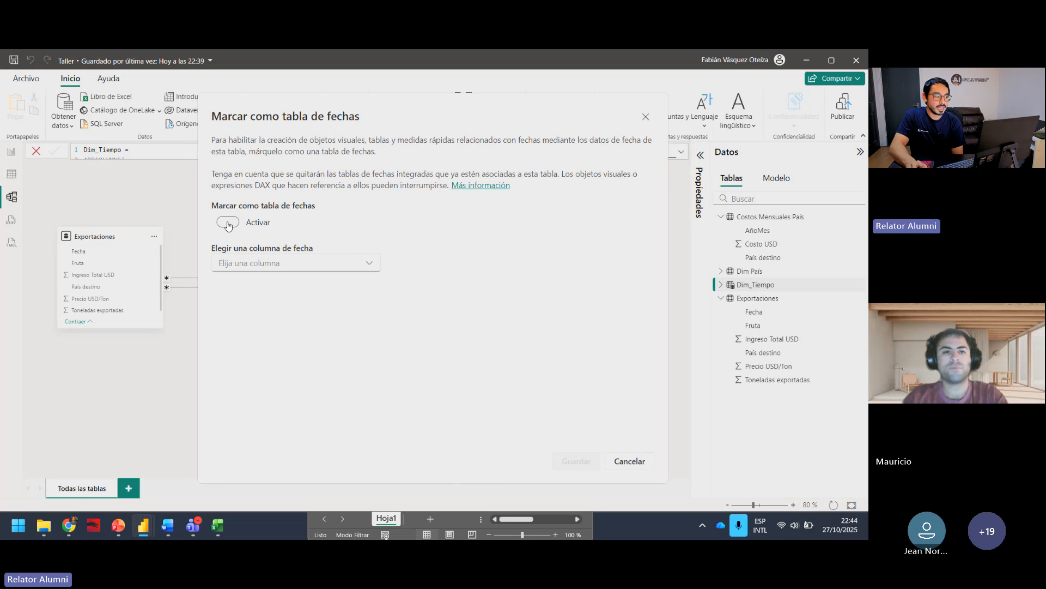
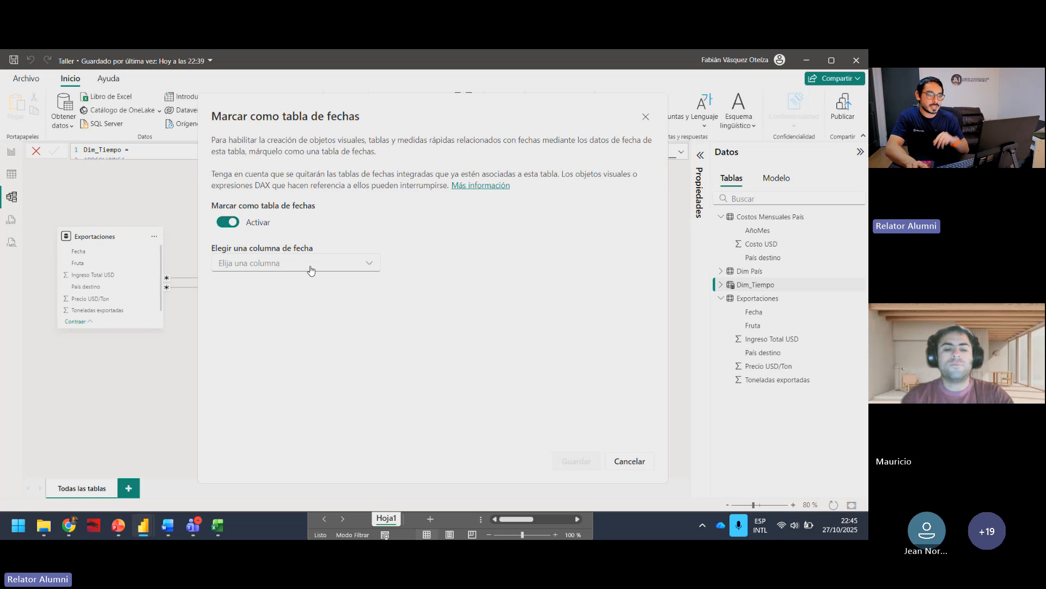
Step: Choose Date as the date column for Dim_Tiempo and save the date table settings
{"action": "left_click", "coordinate": [326, 270]}
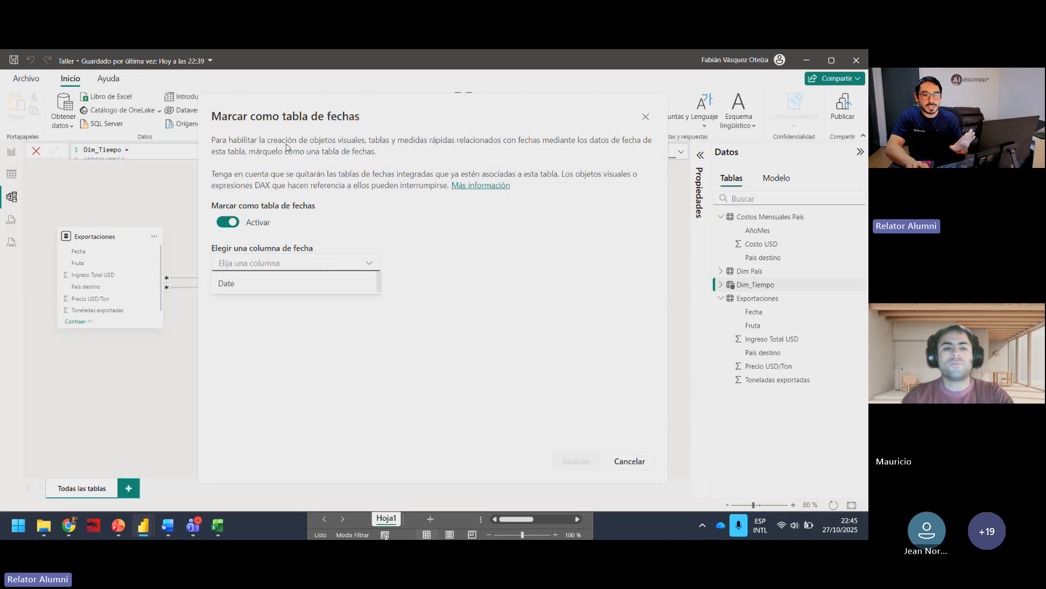
{"action": "left_click", "coordinate": [284, 293]}
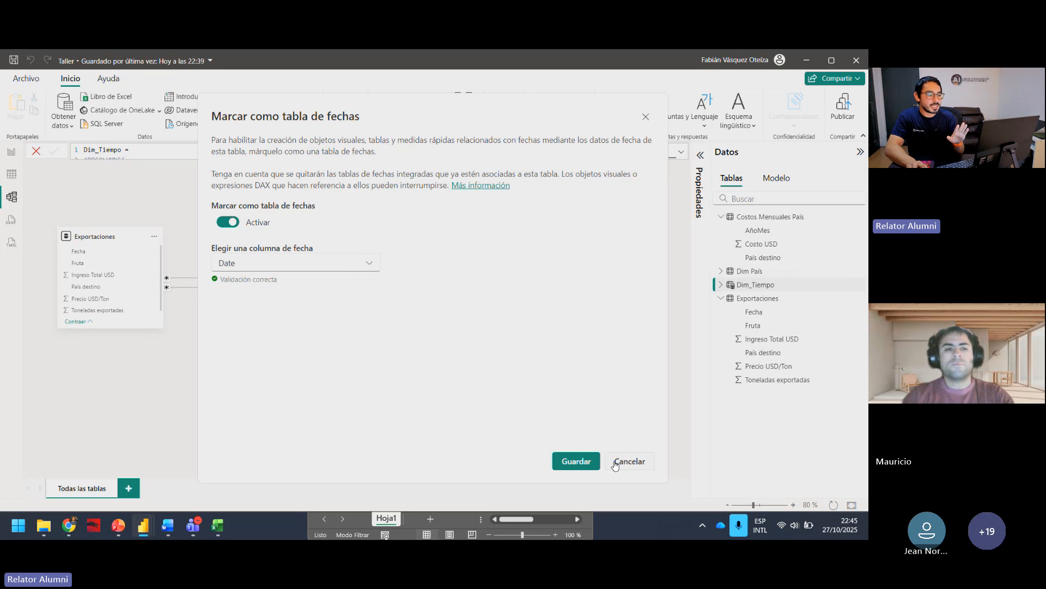
{"action": "left_click", "coordinate": [575, 460]}
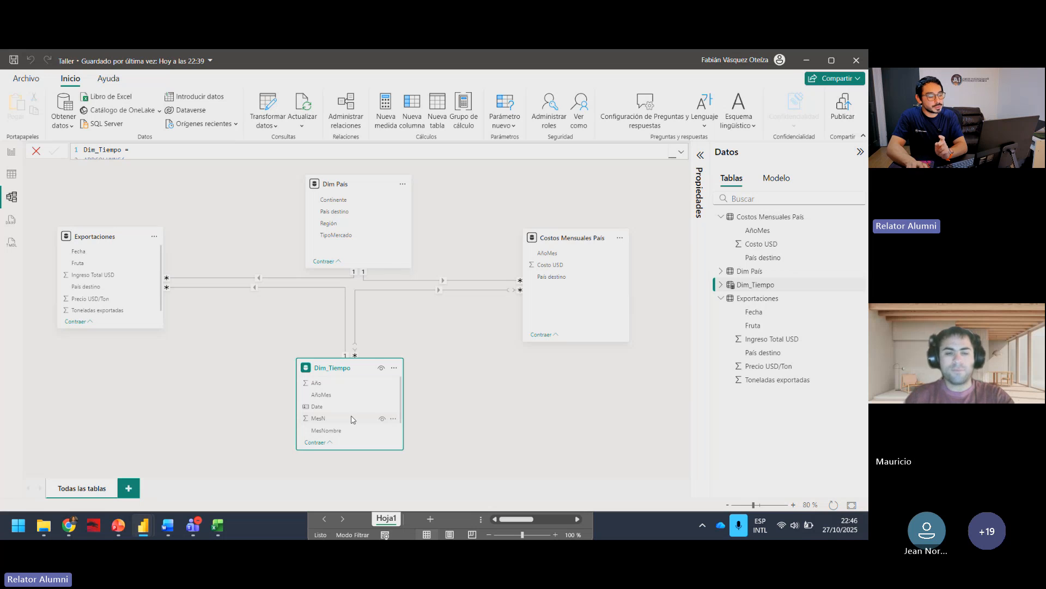
Step: Nudge the Dim_Tiempo table slightly closer to Dim País in the model diagram and glance at its rows in the table view
{"action": "left_click_drag", "start_coordinate": [347, 376], "coordinate": [358, 367]}
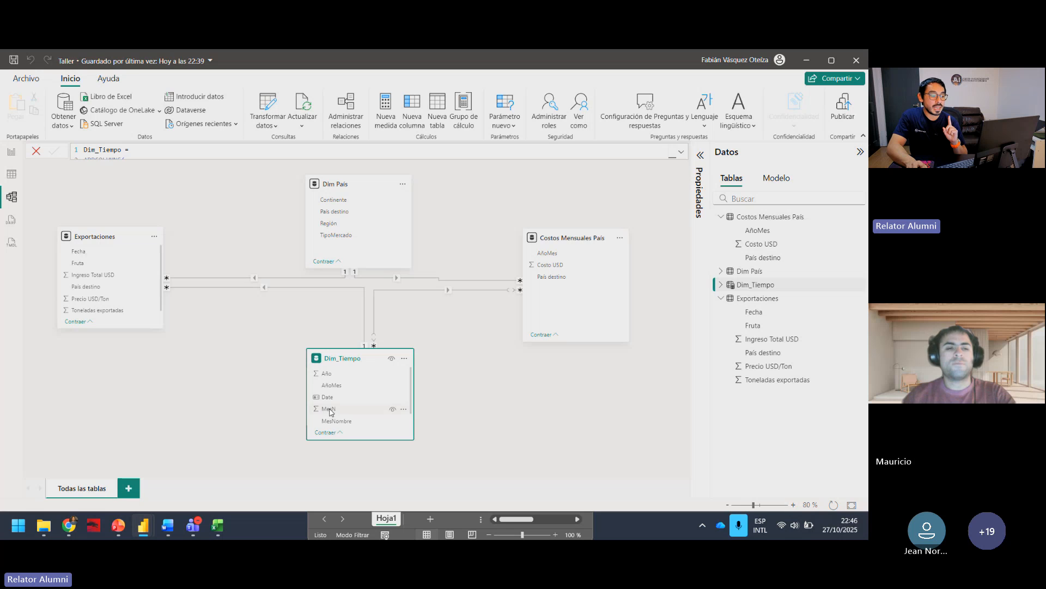
{"action": "left_click", "coordinate": [334, 412]}
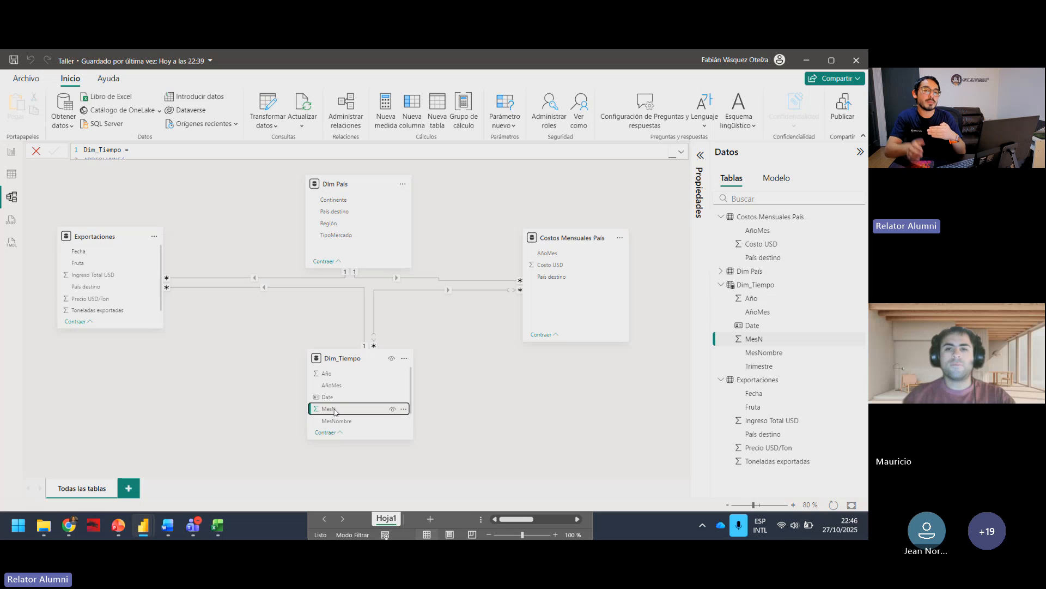
{"action": "left_click", "coordinate": [11, 175]}
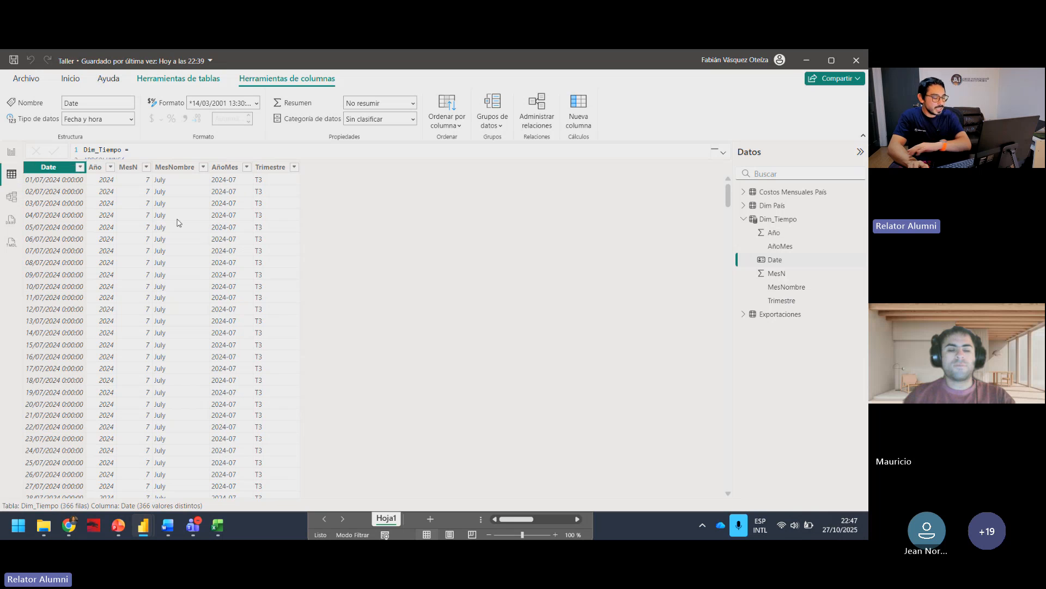
{"action": "left_click", "coordinate": [11, 197]}
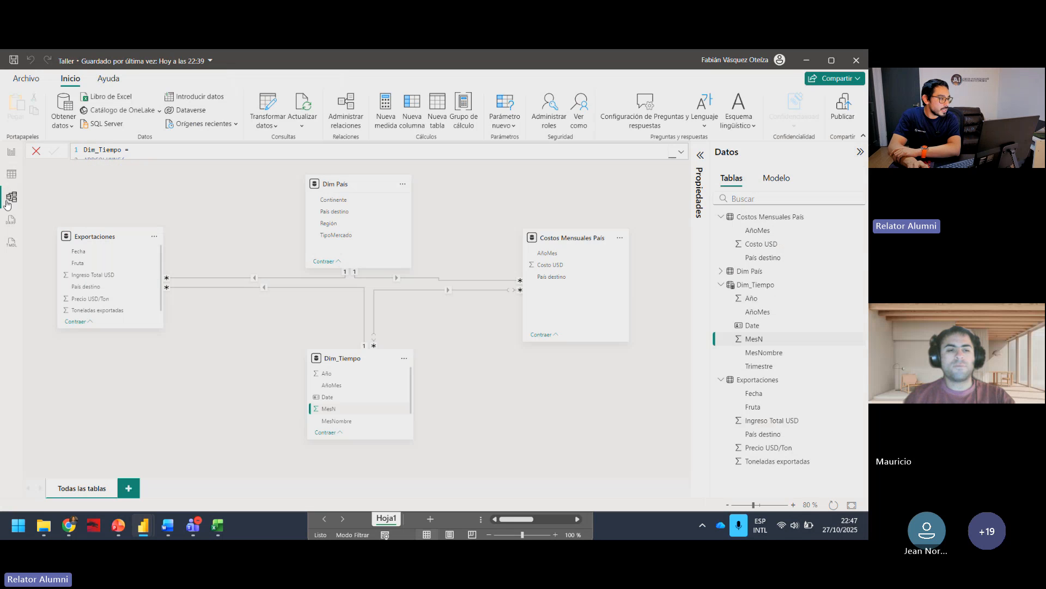
{"action": "mouse_move", "coordinate": [342, 362]}
{"action": "left_mouse_down"}
{"action": "mouse_move", "coordinate": [375, 355]}
{"action": "mouse_move", "coordinate": [344, 356]}
{"action": "left_mouse_up"}
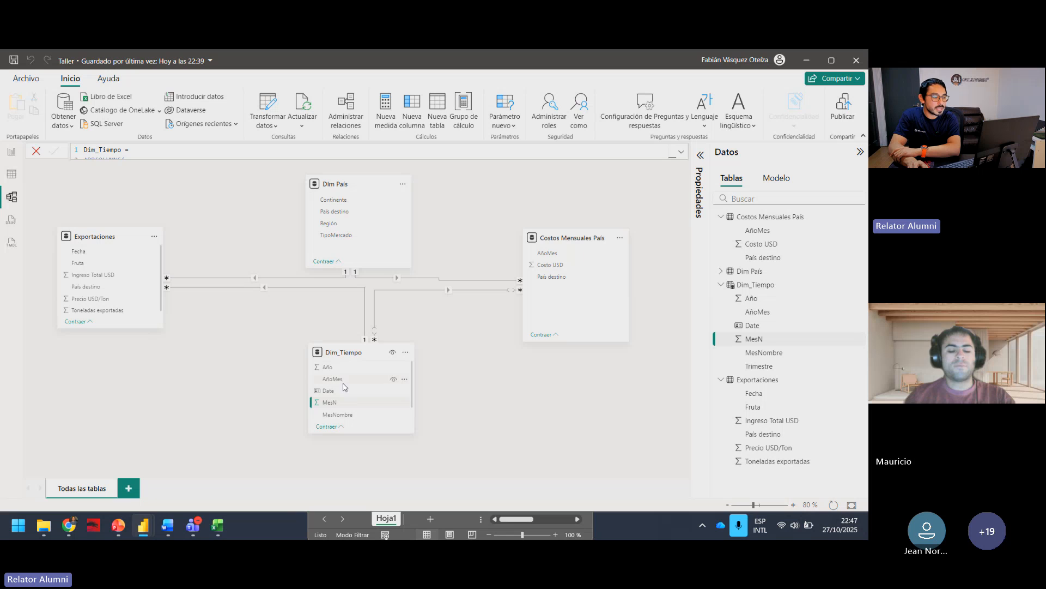
Step: Check which options are offered for the MesNombre and Date columns of Dim_Tiempo in the model and table views
{"action": "left_click", "coordinate": [351, 417]}
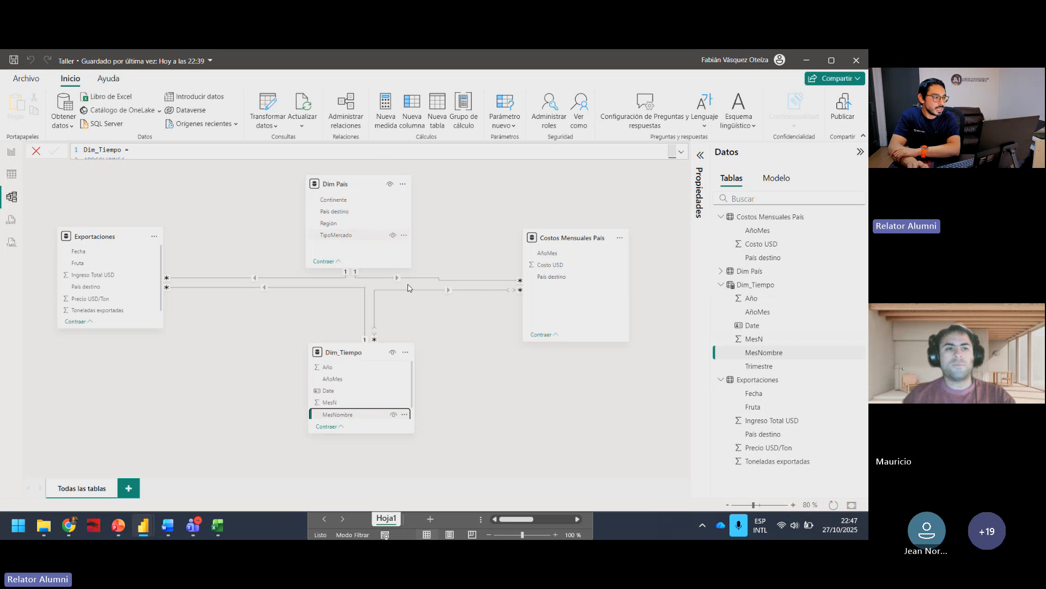
{"action": "right_click", "coordinate": [407, 419]}
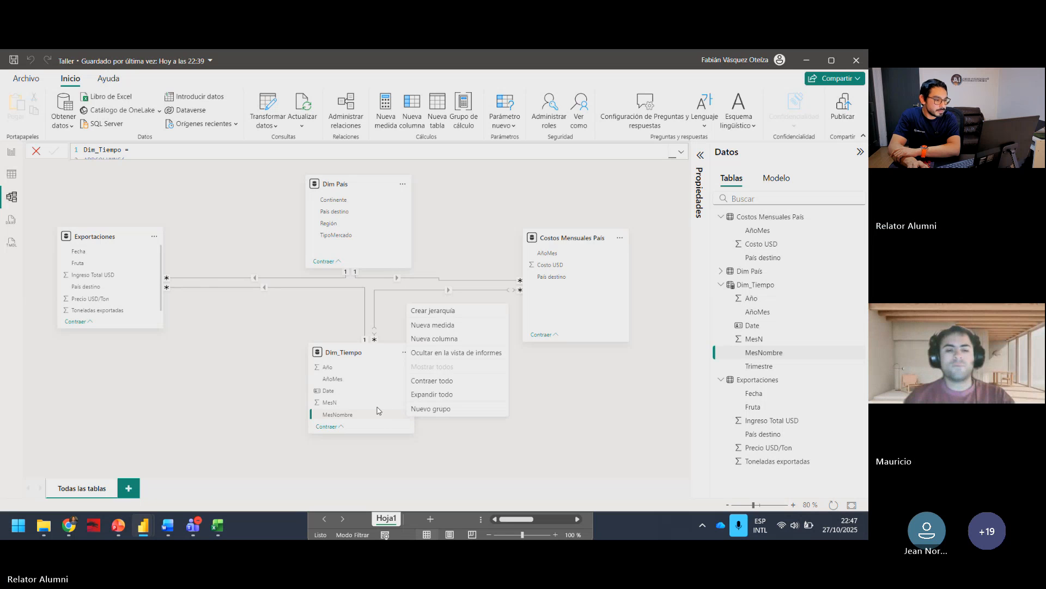
{"action": "left_click", "coordinate": [373, 418]}
{"action": "right_click", "coordinate": [374, 417]}
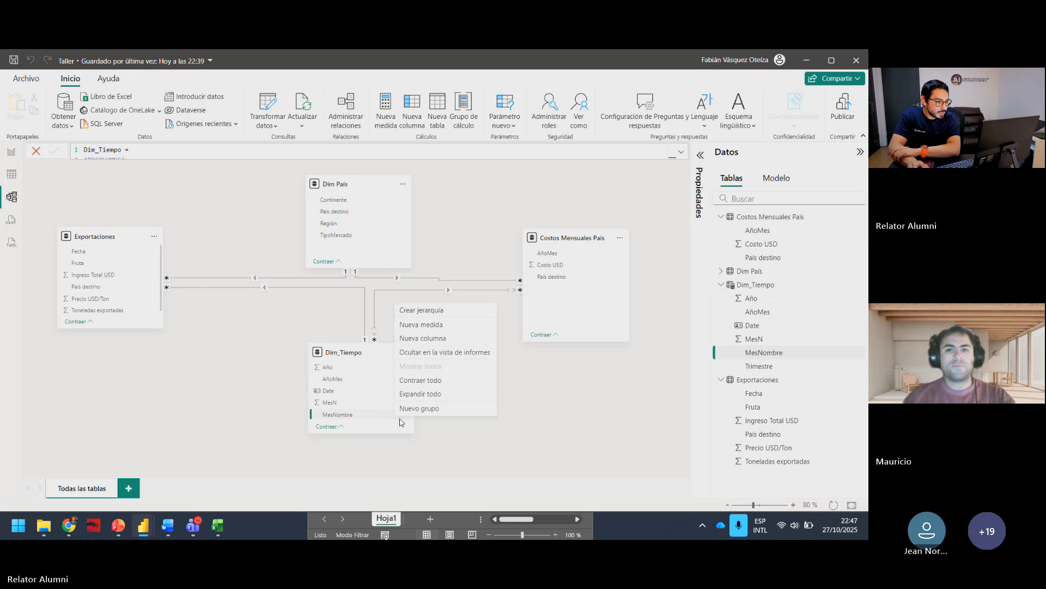
{"action": "key", "text": "Escape"}
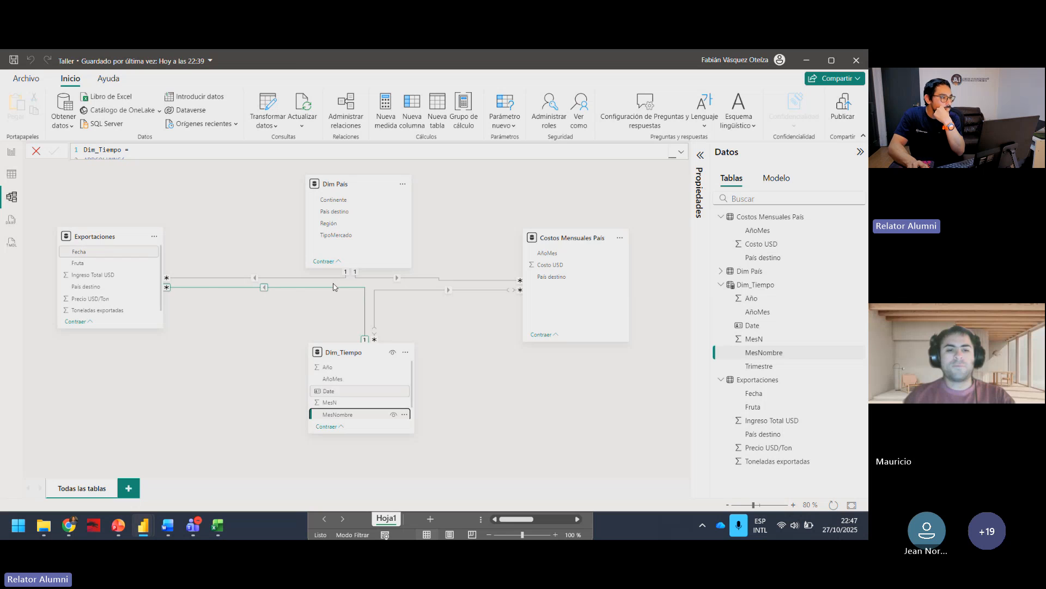
{"action": "left_click", "coordinate": [12, 174]}
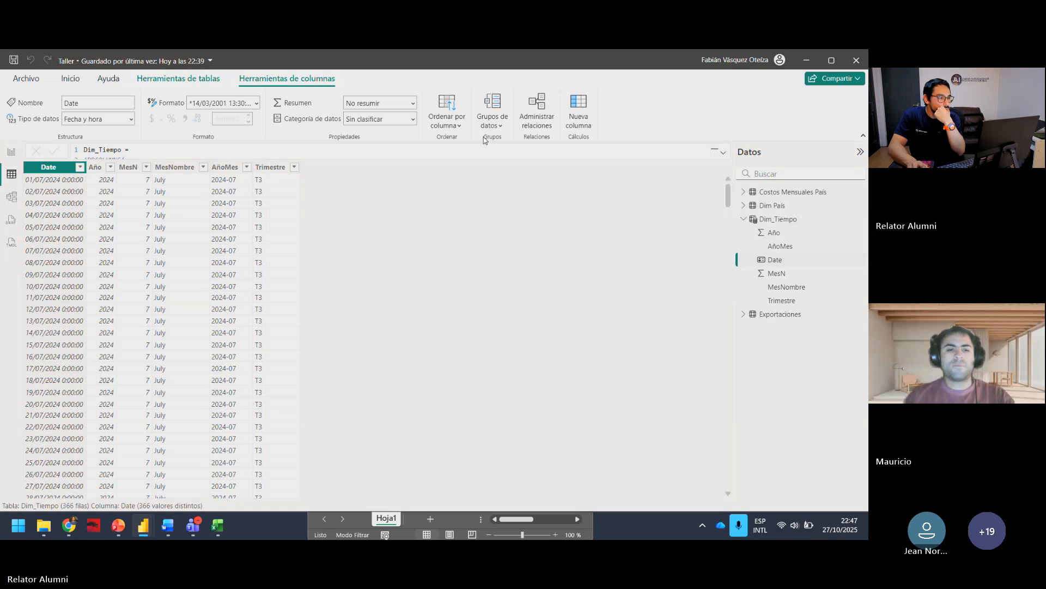
{"action": "right_click", "coordinate": [786, 262]}
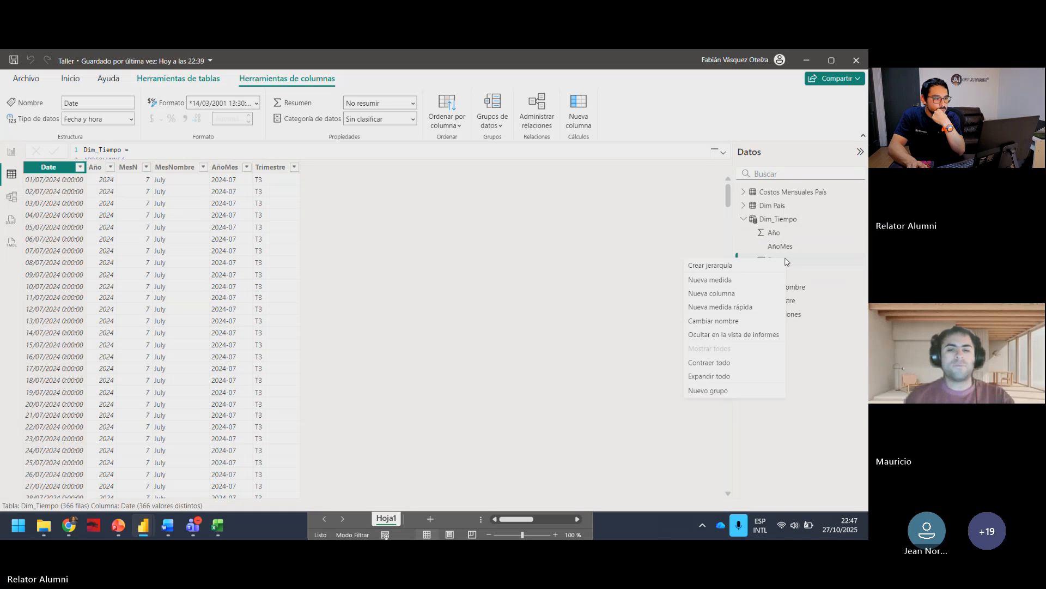
{"action": "left_click", "coordinate": [137, 148]}
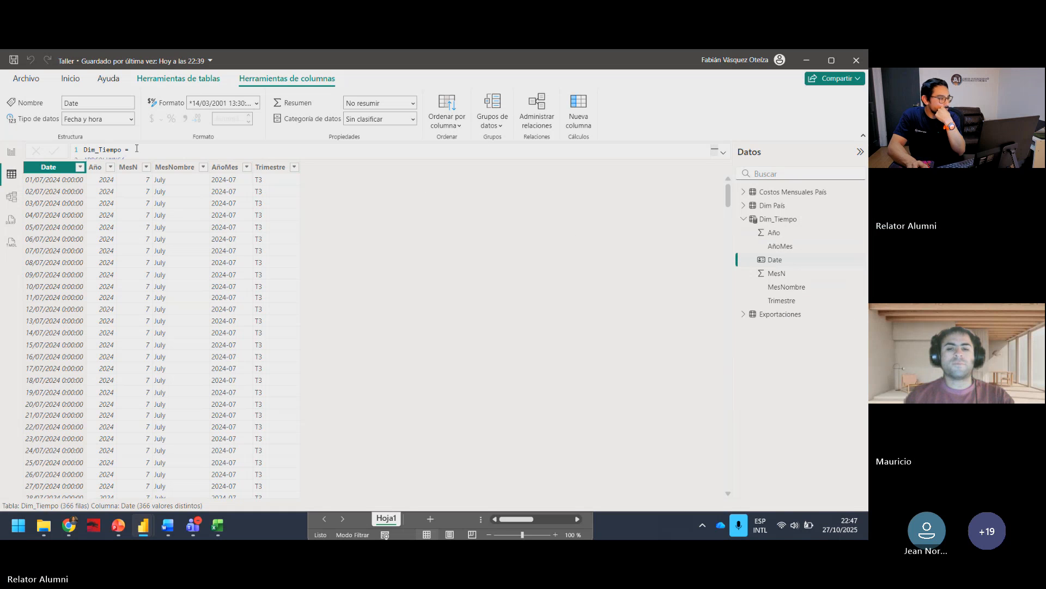
Step: Return to the Detalle report page and review the fields of Dim_Tiempo, including AñoMes
{"action": "left_click", "coordinate": [12, 152]}
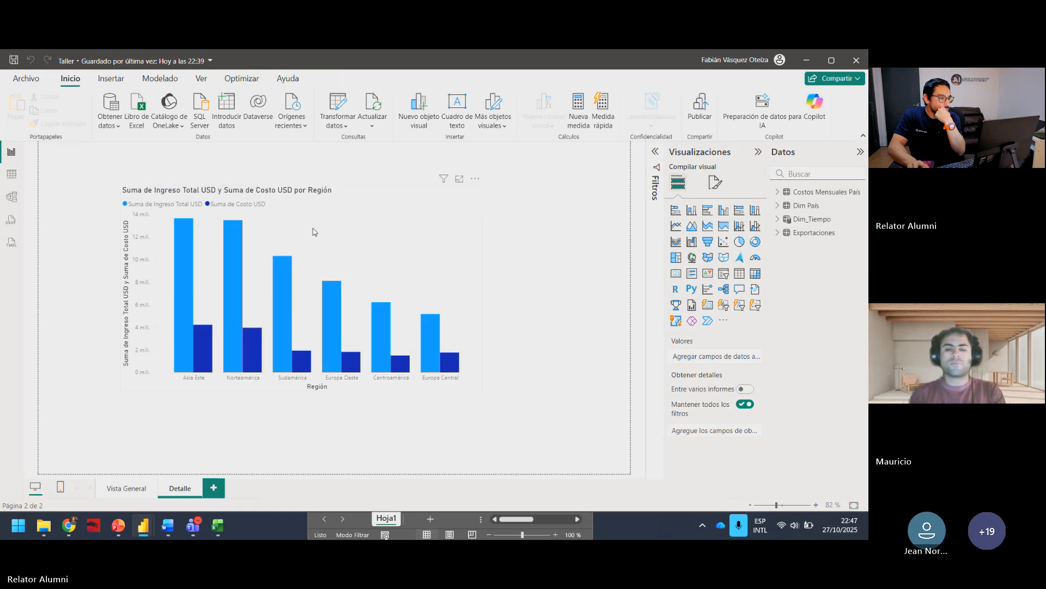
{"action": "left_click", "coordinate": [778, 220]}
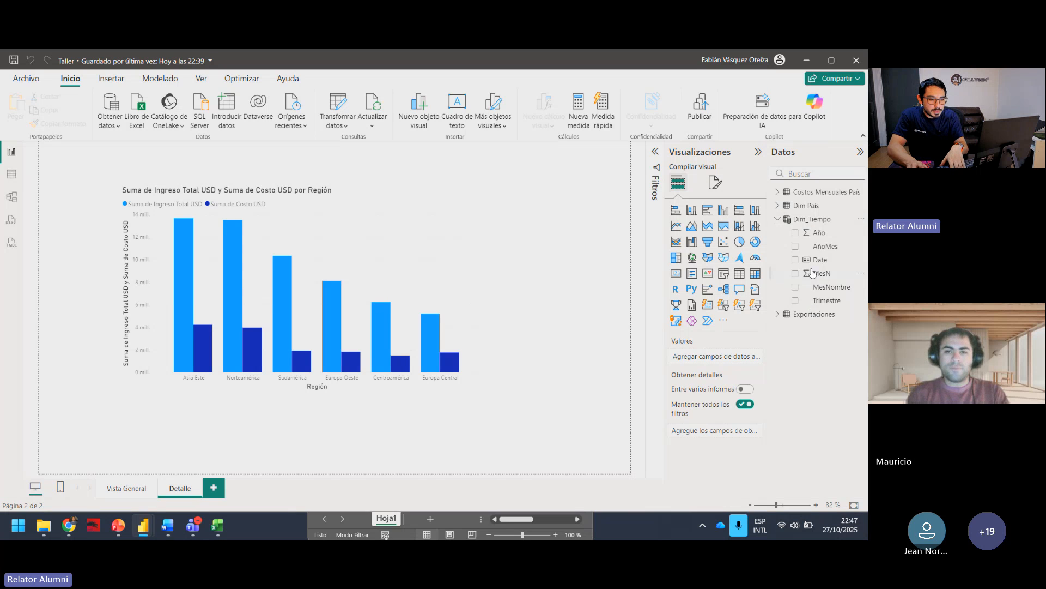
{"action": "left_click", "coordinate": [817, 248]}
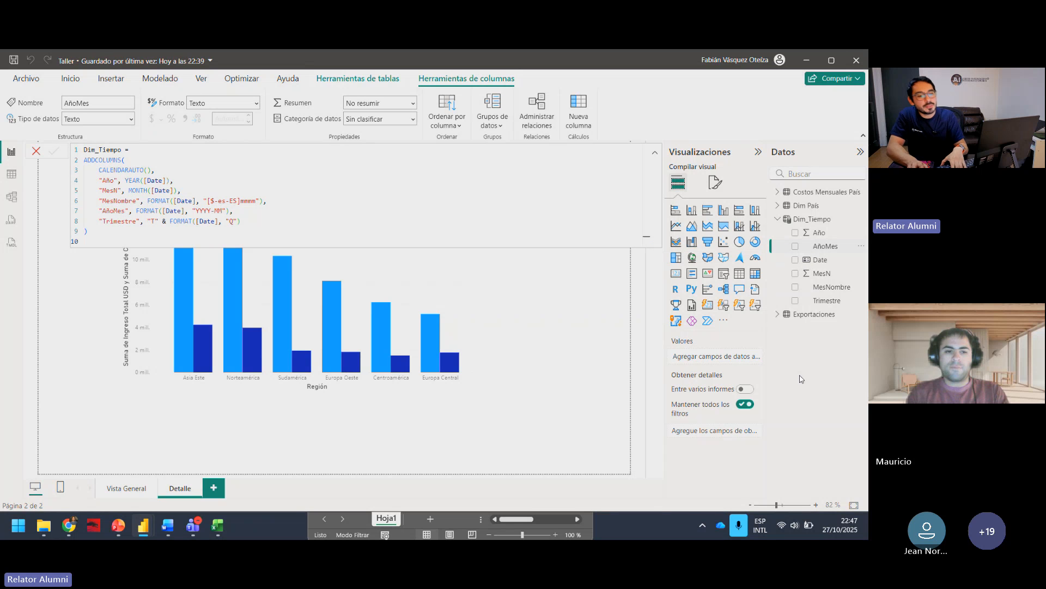
{"action": "left_click", "coordinate": [594, 334]}
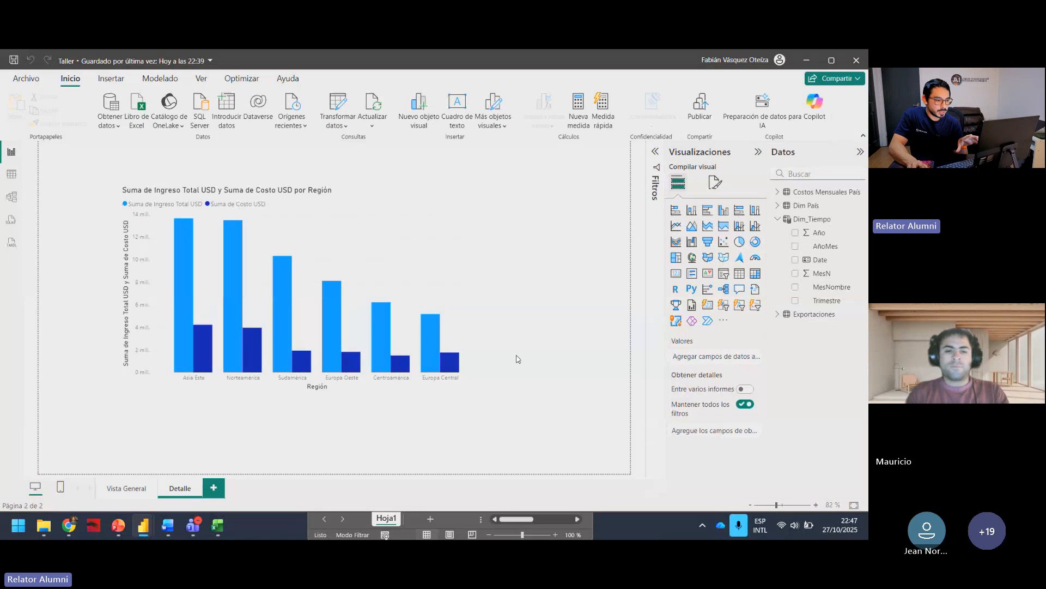
Step: Add an empty clustered column chart to the Detalle page beside the Región chart, moving the Región chart into the page's upper-left corner
{"action": "left_click", "coordinate": [724, 210]}
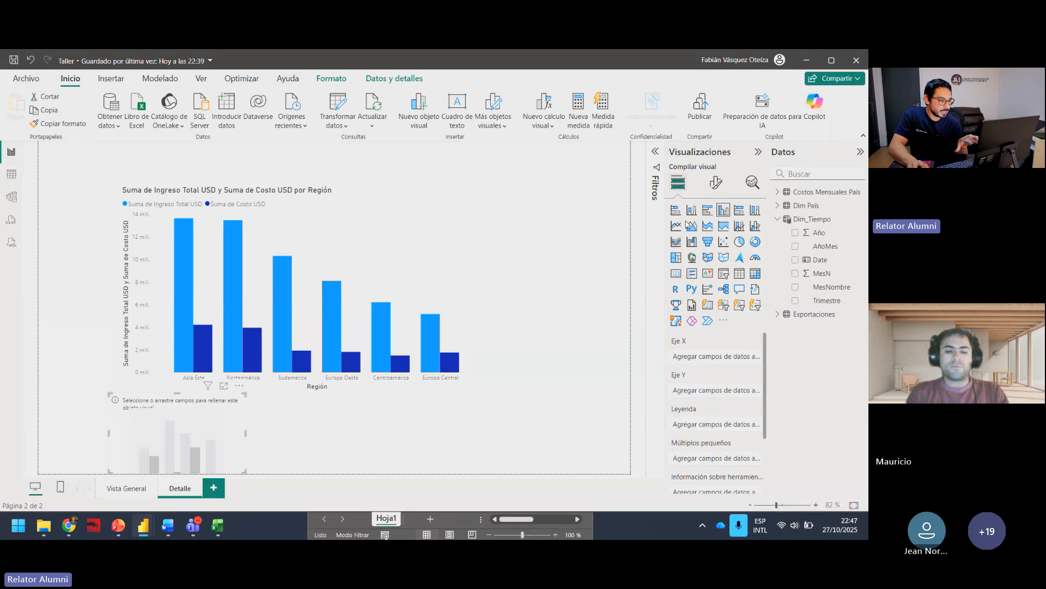
{"action": "left_click_drag", "start_coordinate": [547, 447], "coordinate": [606, 306]}
{"action": "left_click_drag", "start_coordinate": [202, 311], "coordinate": [121, 274]}
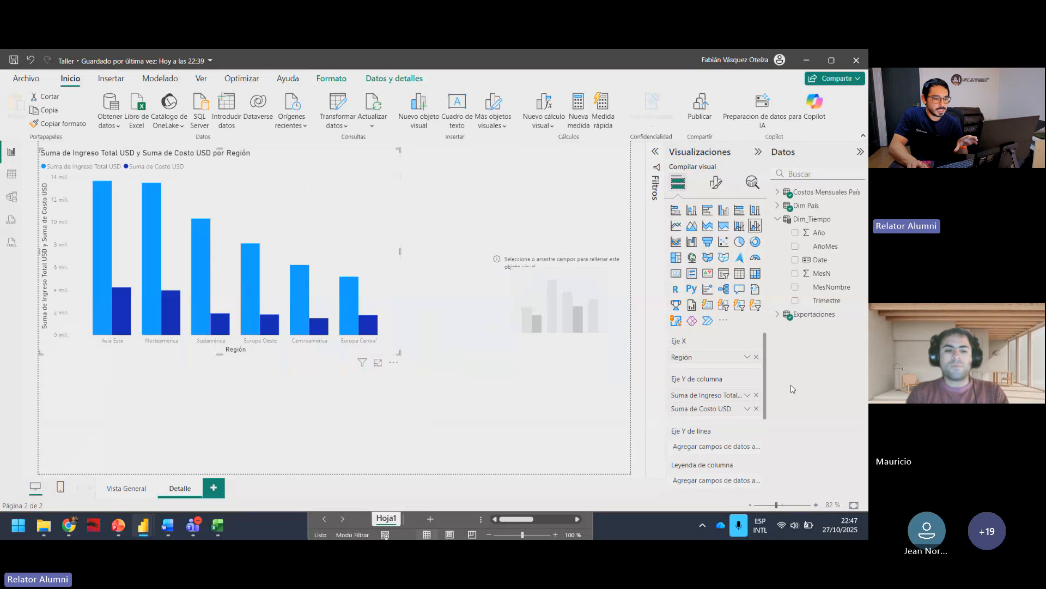
{"action": "left_click", "coordinate": [606, 283]}
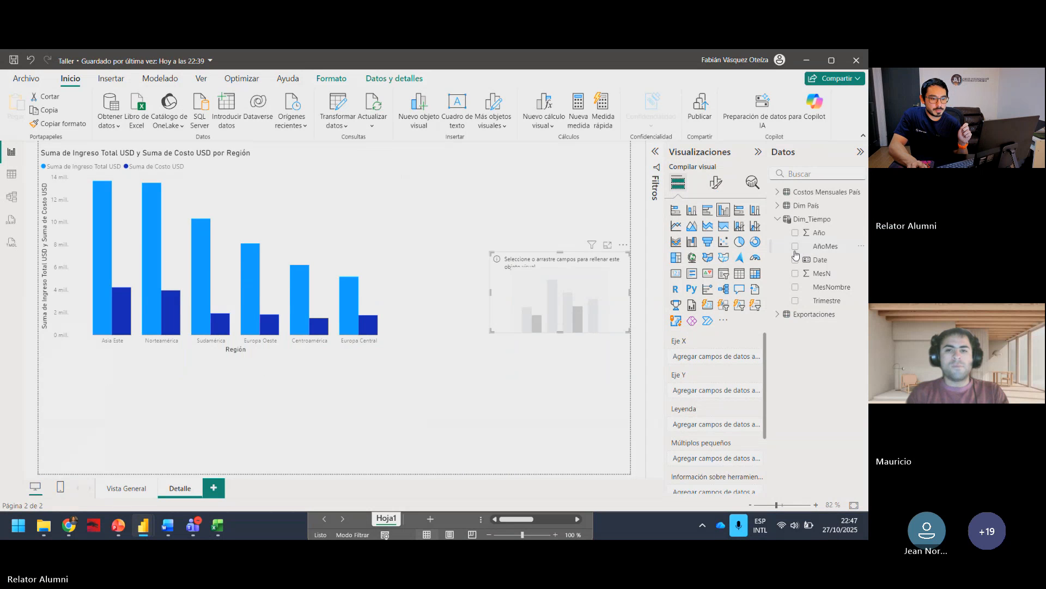
Step: Plot Costo USD by MesNombre in the new column chart, enlarge it and reposition it on the page
{"action": "left_click", "coordinate": [796, 287]}
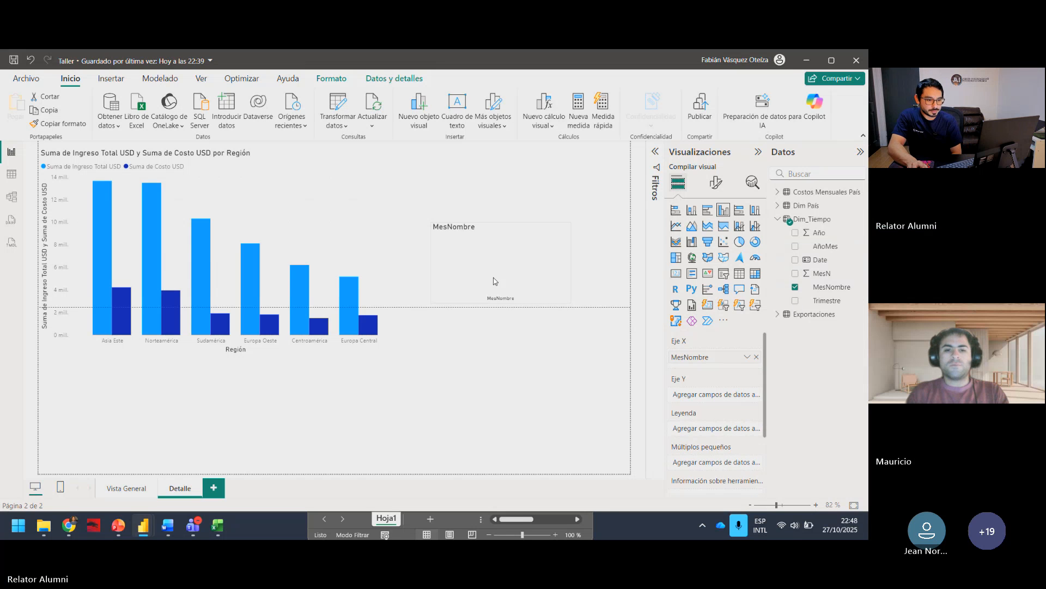
{"action": "left_click", "coordinate": [777, 192]}
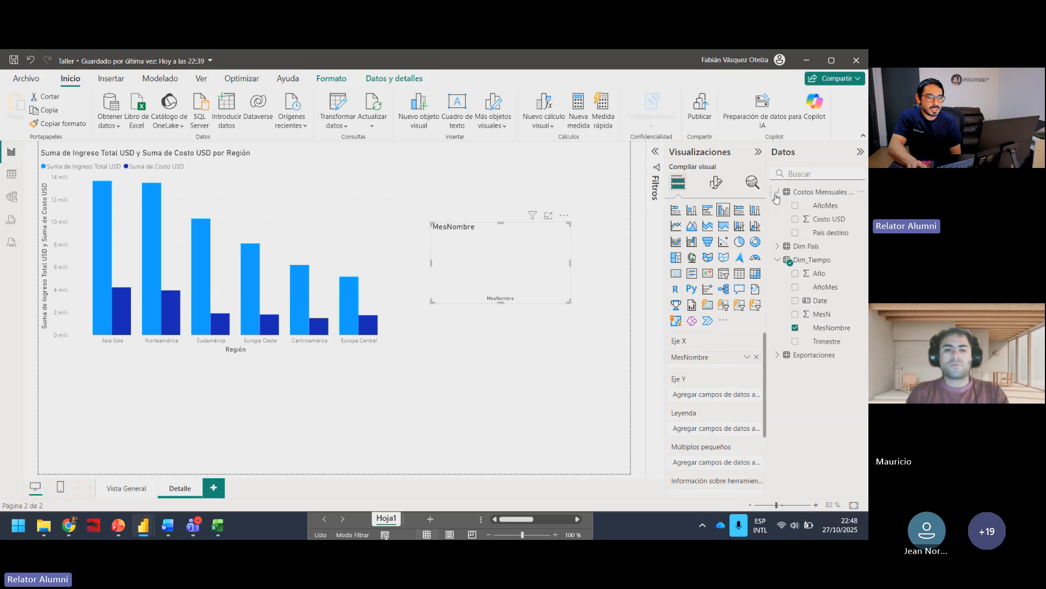
{"action": "left_click", "coordinate": [796, 219]}
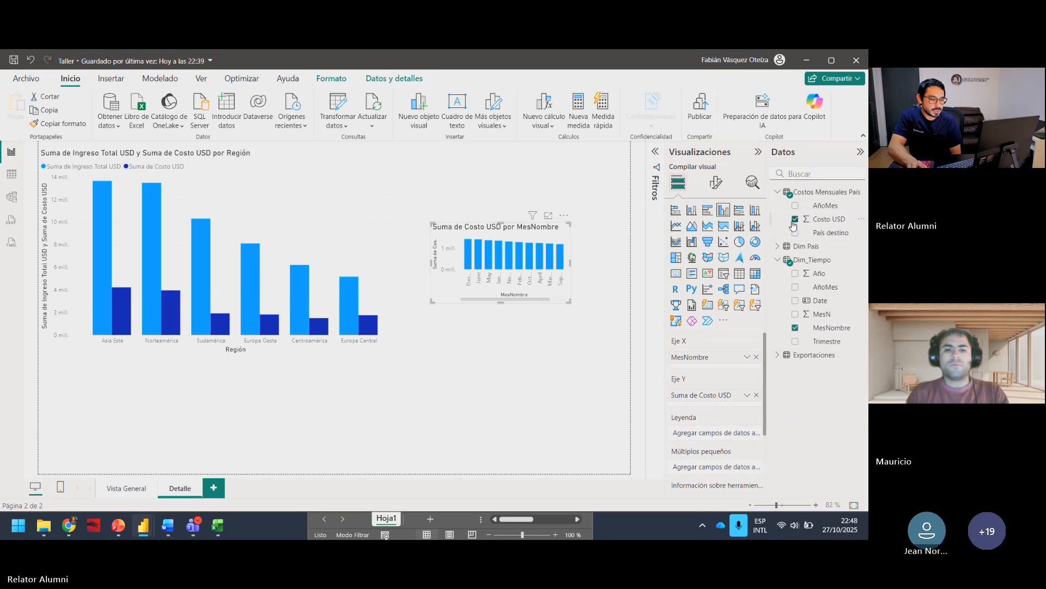
{"action": "left_click_drag", "start_coordinate": [570, 301], "coordinate": [629, 399]}
{"action": "left_click_drag", "start_coordinate": [557, 252], "coordinate": [468, 297]}
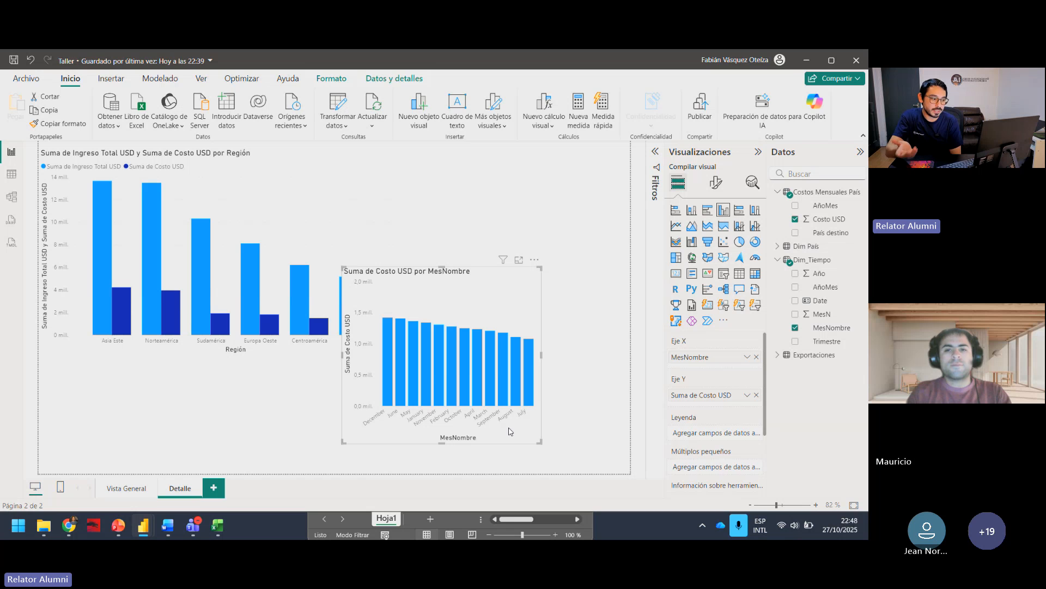
Step: Sort the MesNombre column of Dim_Tiempo by the MesN column
{"action": "right_click", "coordinate": [821, 330]}
{"action": "left_click", "coordinate": [832, 329]}
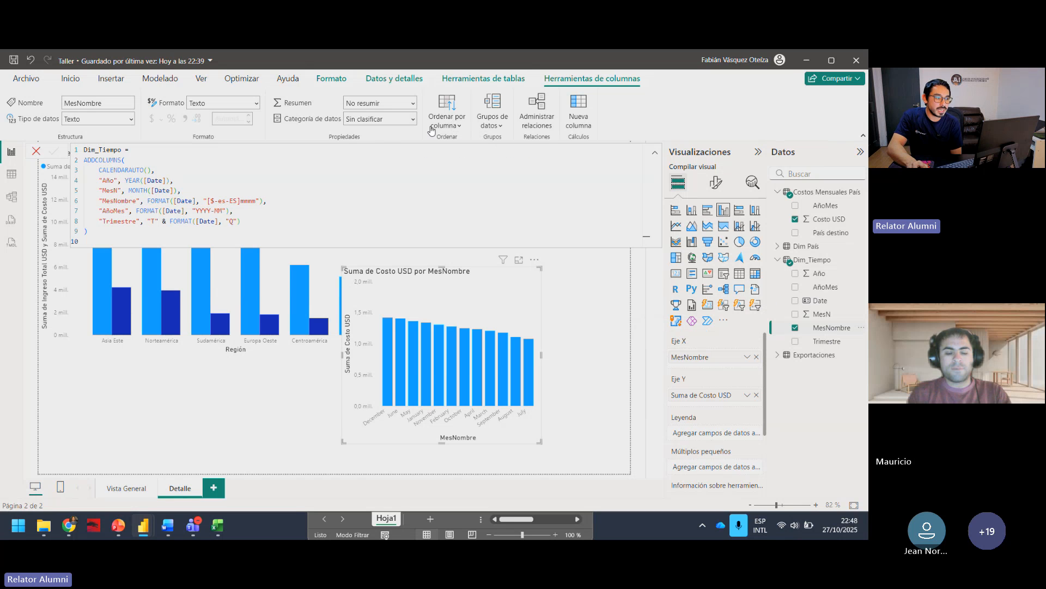
{"action": "left_click", "coordinate": [450, 127]}
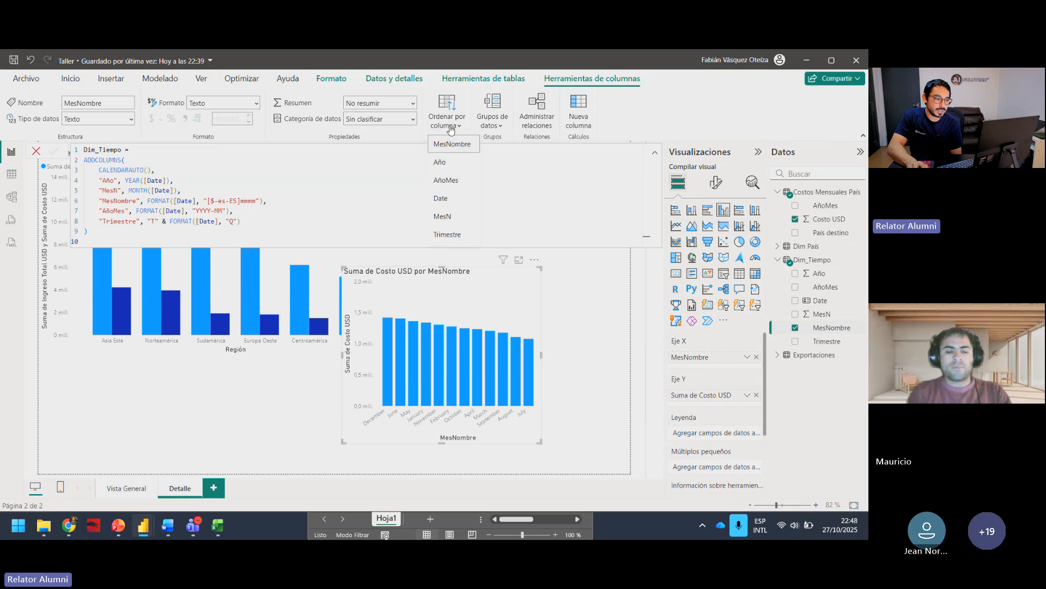
{"action": "left_click", "coordinate": [446, 216]}
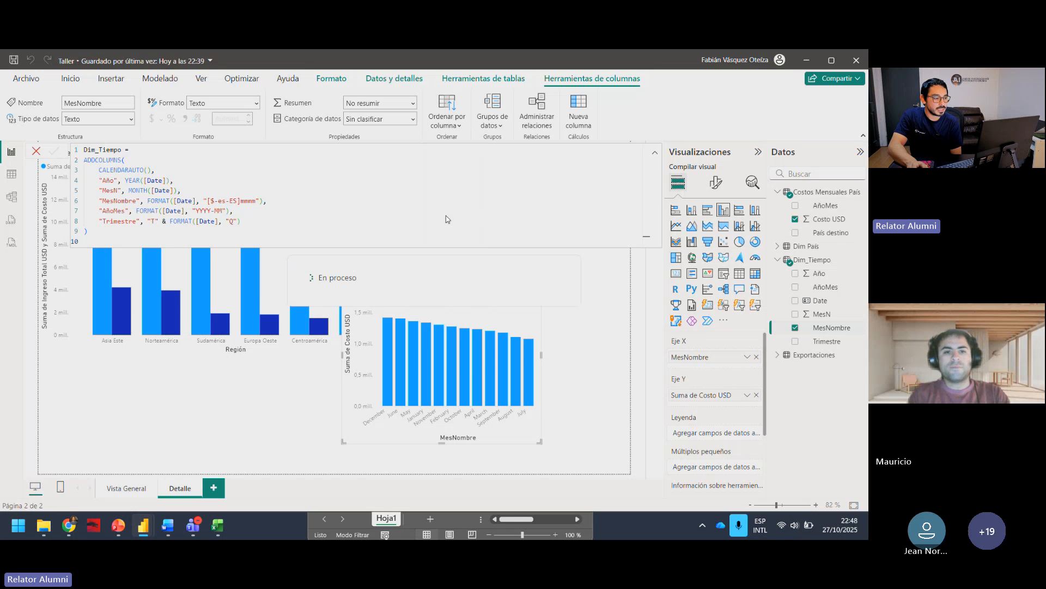
{"action": "left_click", "coordinate": [579, 339]}
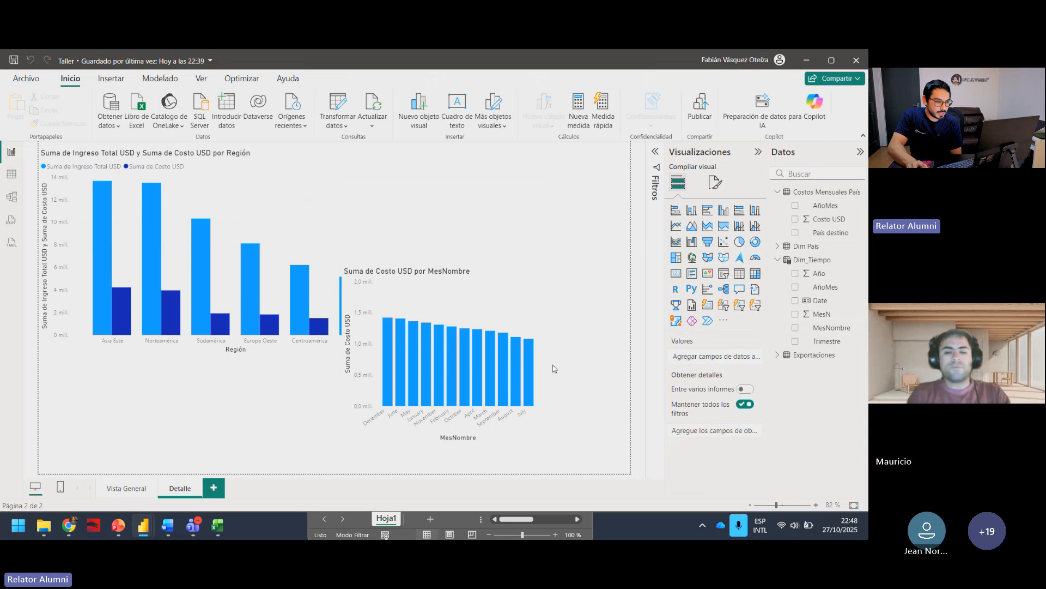
Step: Sort the monthly cost chart's axis by MesNombre, and widen and reposition the chart on the page
{"action": "left_click", "coordinate": [517, 330]}
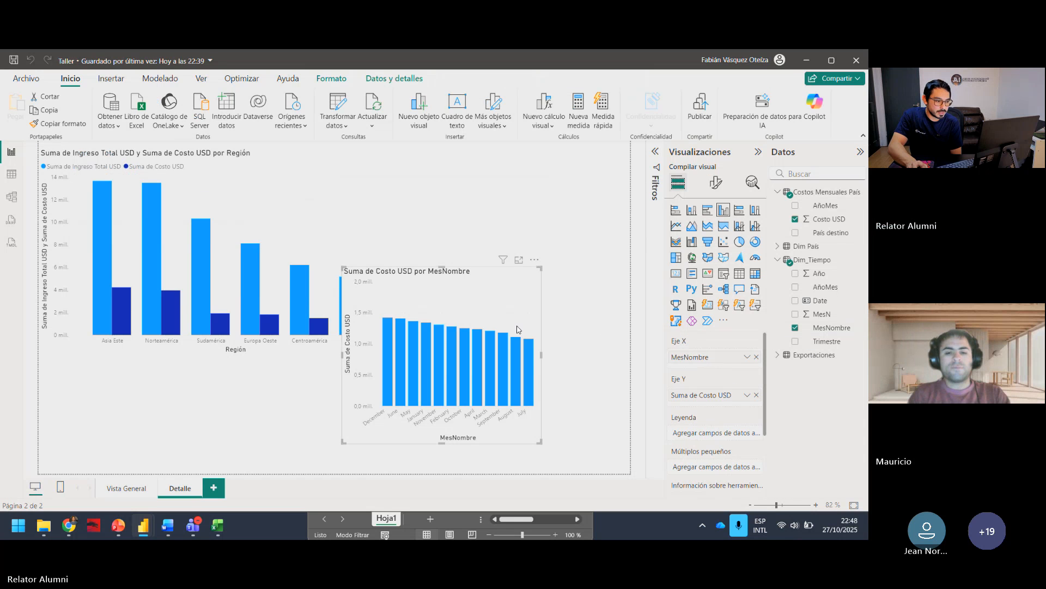
{"action": "left_click", "coordinate": [534, 259]}
{"action": "mouse_move", "coordinate": [596, 333]}
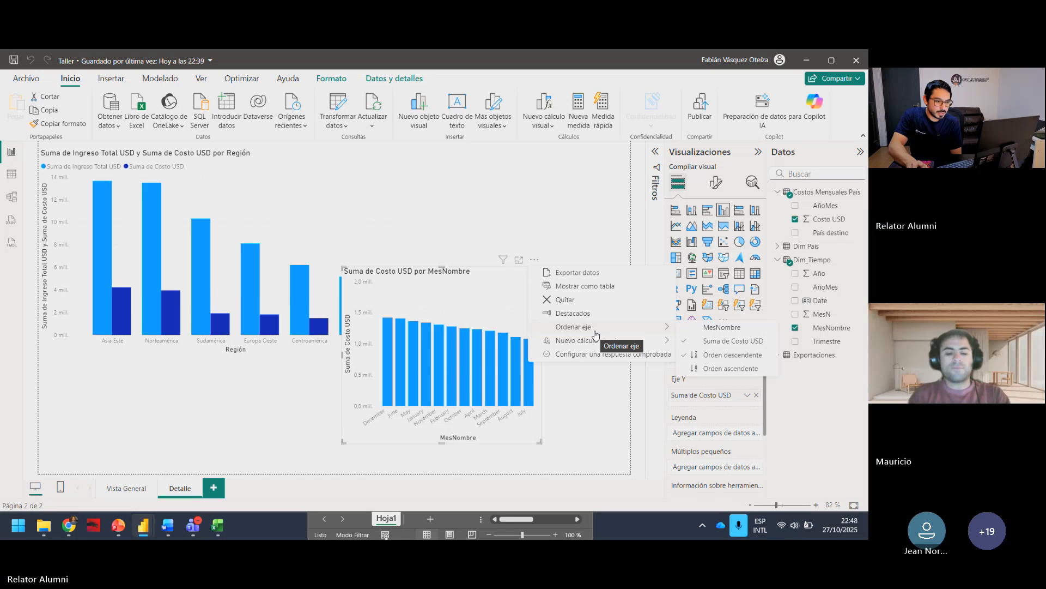
{"action": "left_click", "coordinate": [694, 328]}
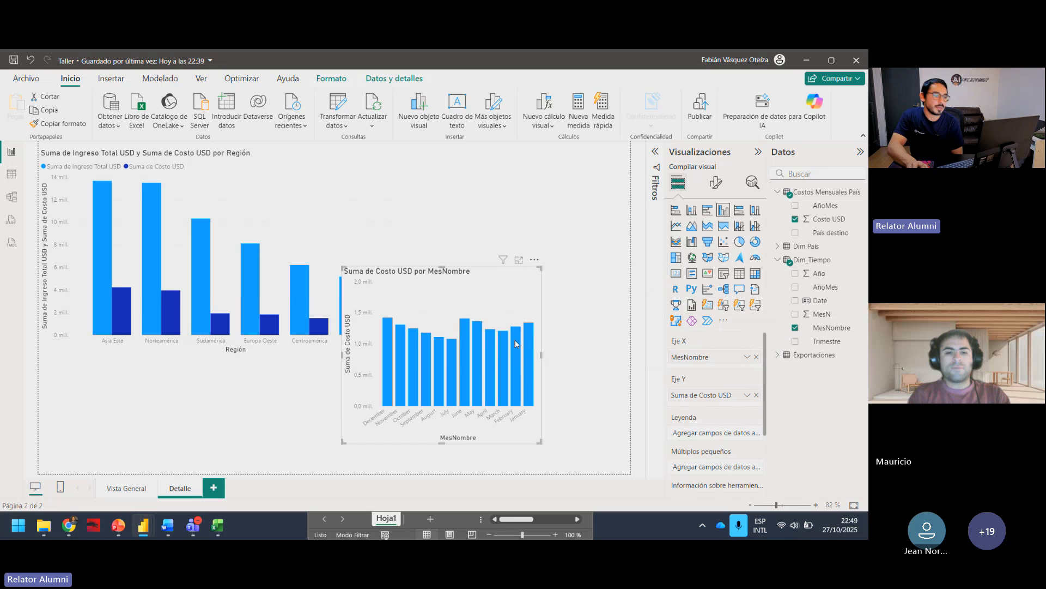
{"action": "left_click_drag", "start_coordinate": [541, 358], "coordinate": [600, 356]}
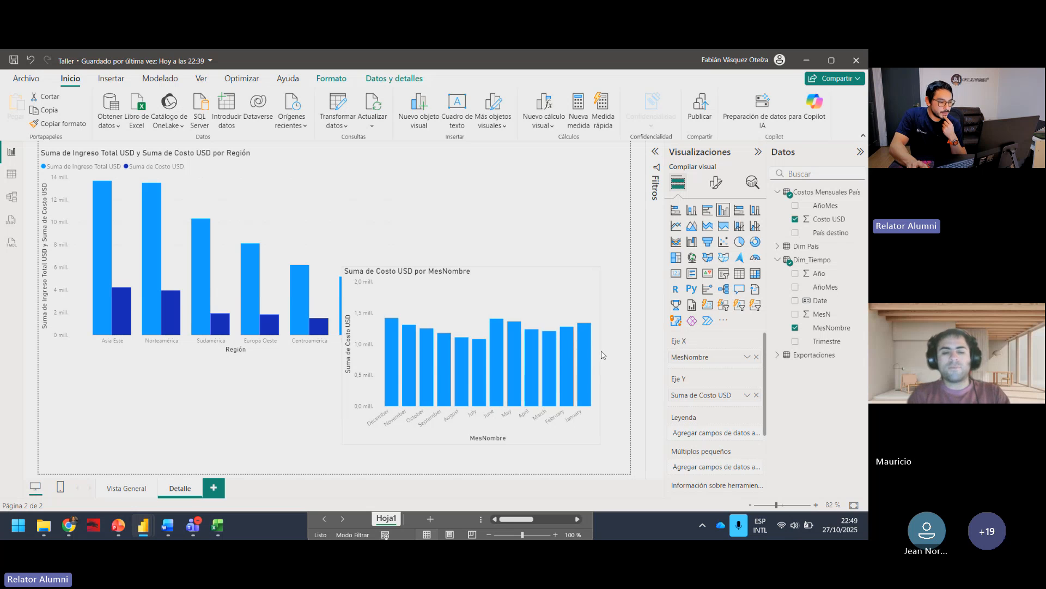
{"action": "left_click_drag", "start_coordinate": [540, 281], "coordinate": [467, 214]}
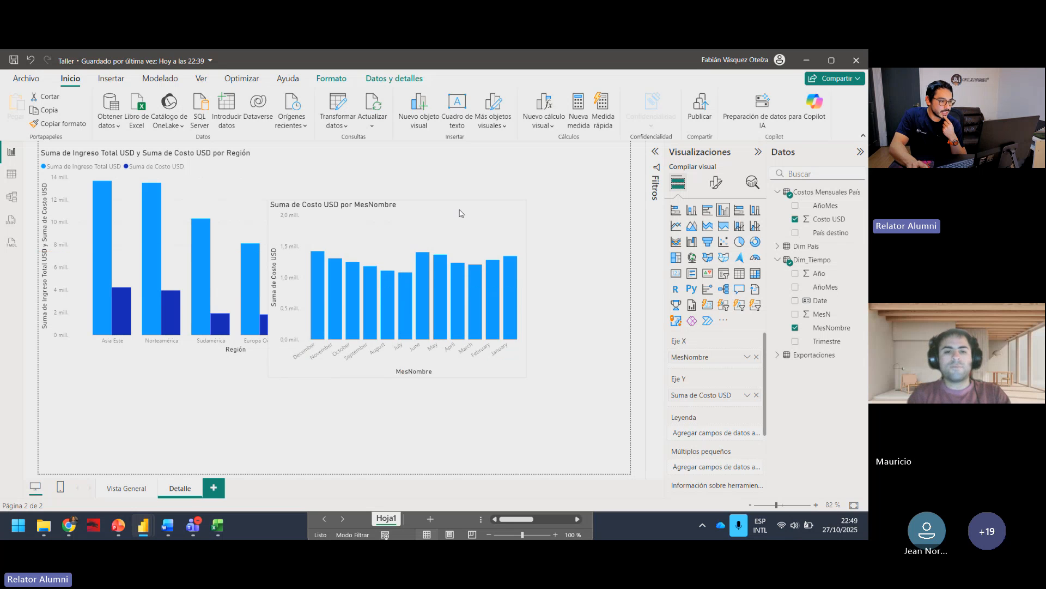
Step: Sort the monthly cost chart's axis in ascending MesNombre order and shift the chart slightly down the page
{"action": "left_click", "coordinate": [520, 194]}
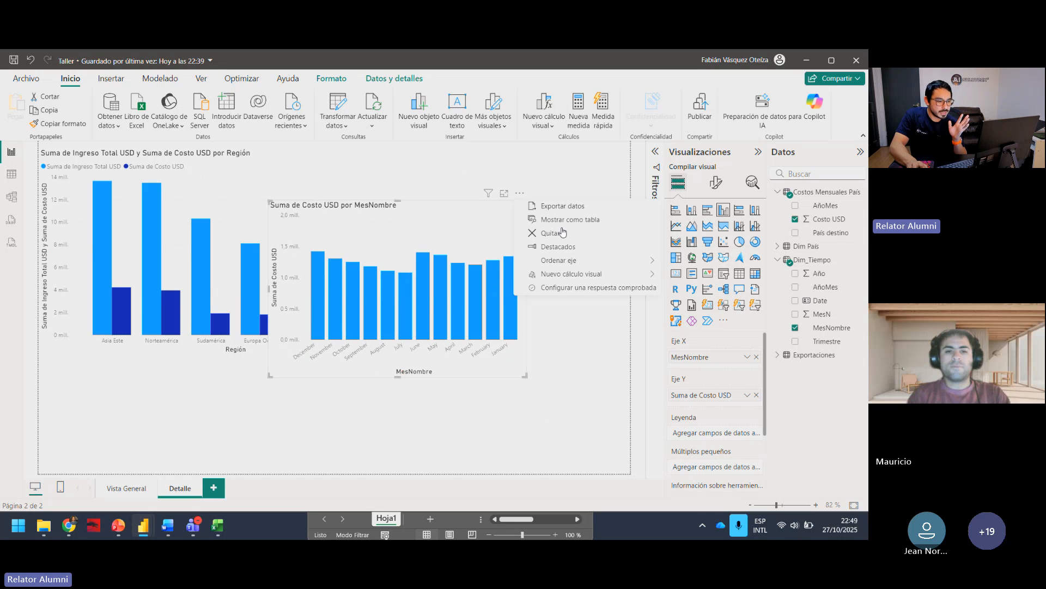
{"action": "left_click", "coordinate": [601, 264]}
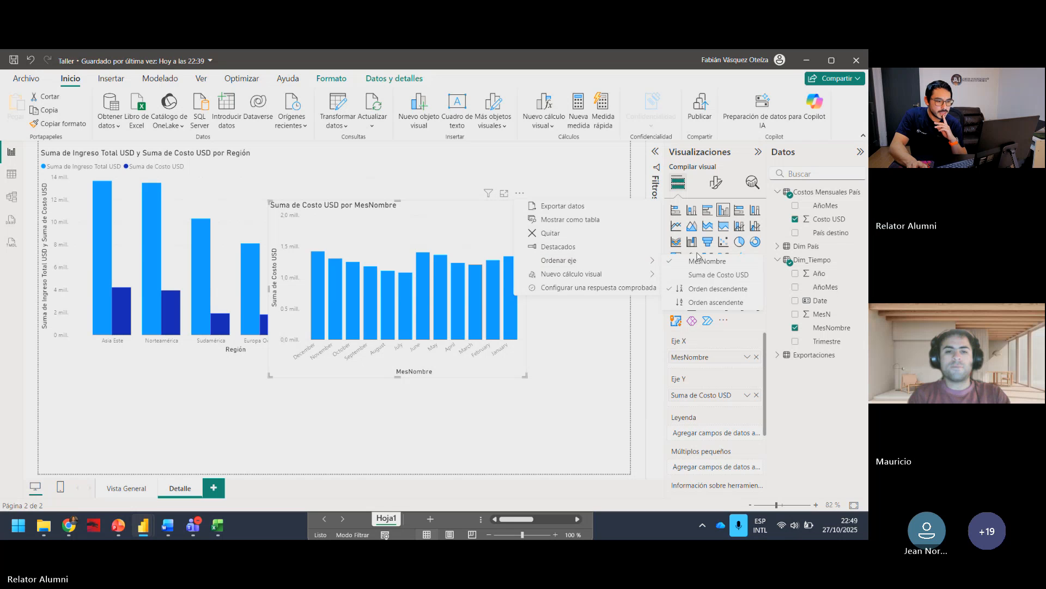
{"action": "left_click", "coordinate": [701, 291]}
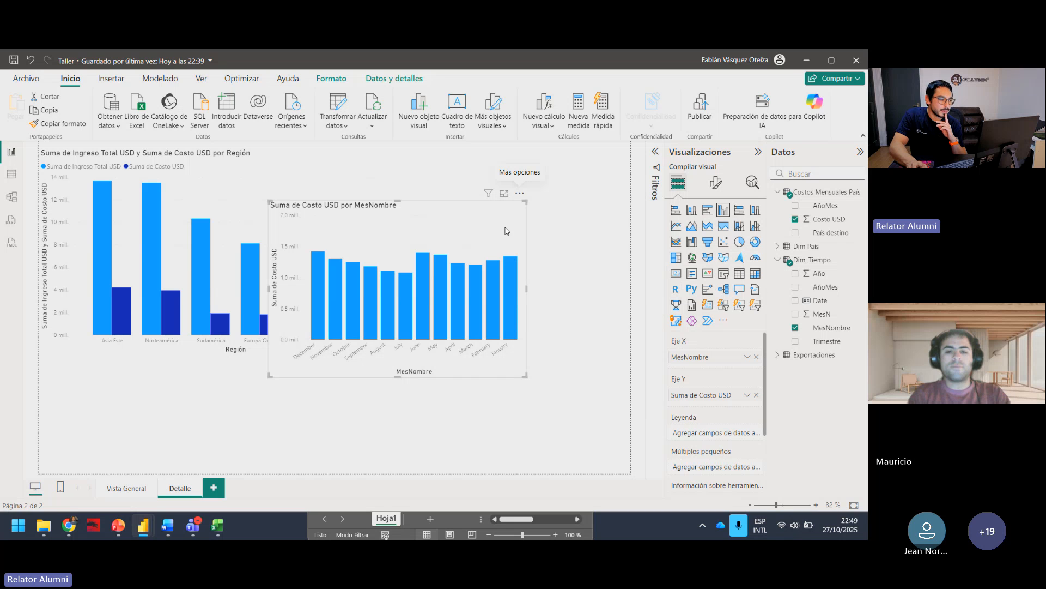
{"action": "left_click", "coordinate": [520, 194]}
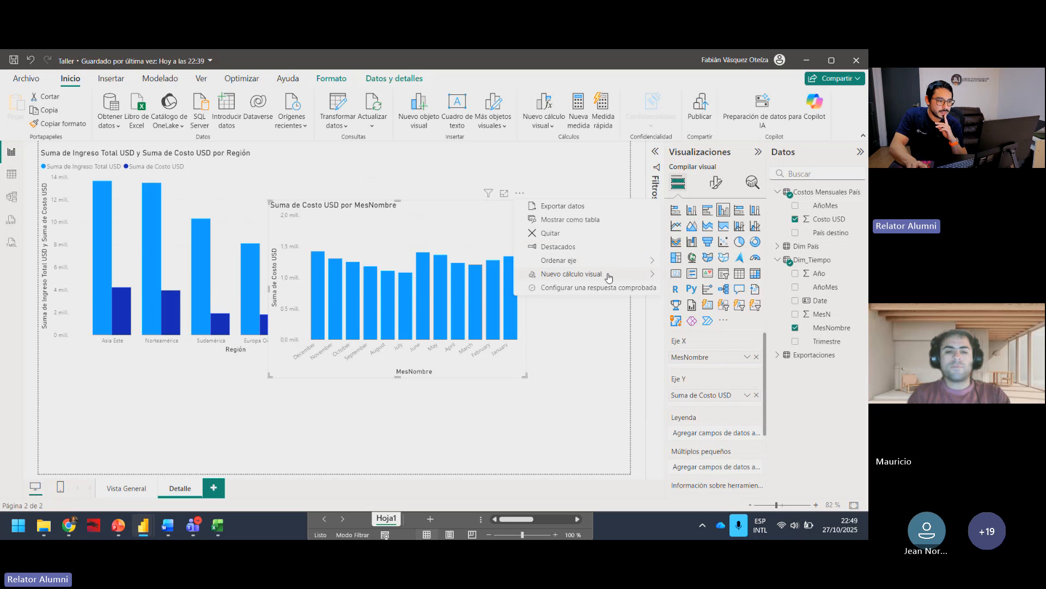
{"action": "mouse_move", "coordinate": [609, 277]}
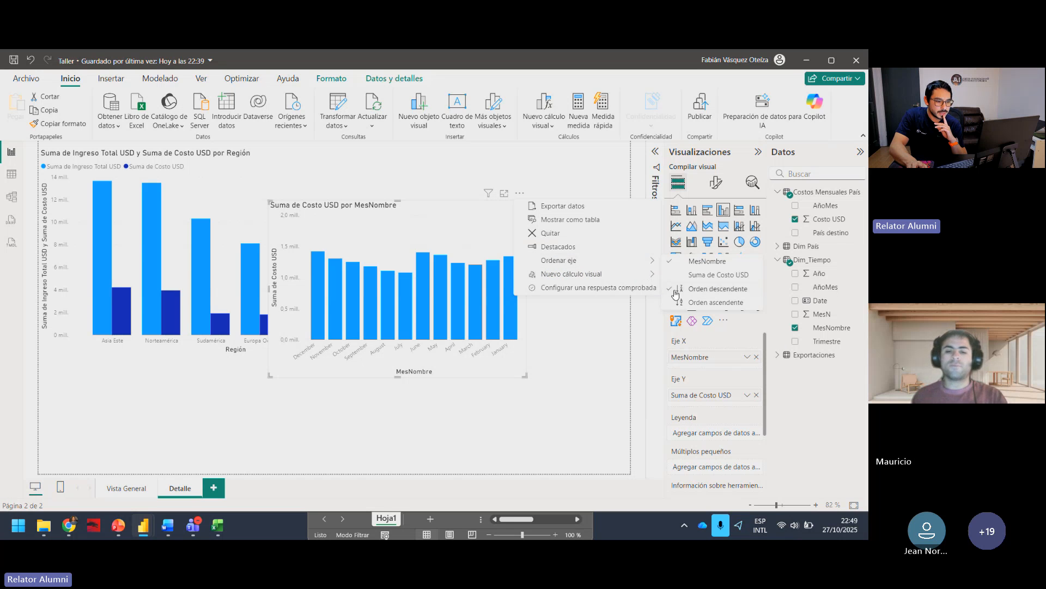
{"action": "left_click", "coordinate": [682, 302]}
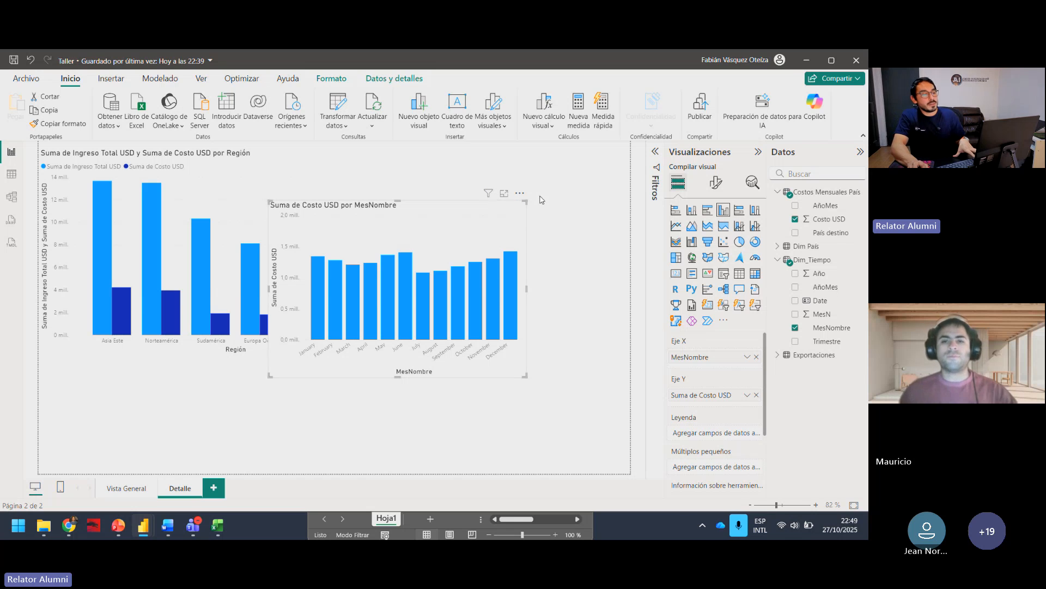
{"action": "left_click_drag", "start_coordinate": [503, 203], "coordinate": [503, 209]}
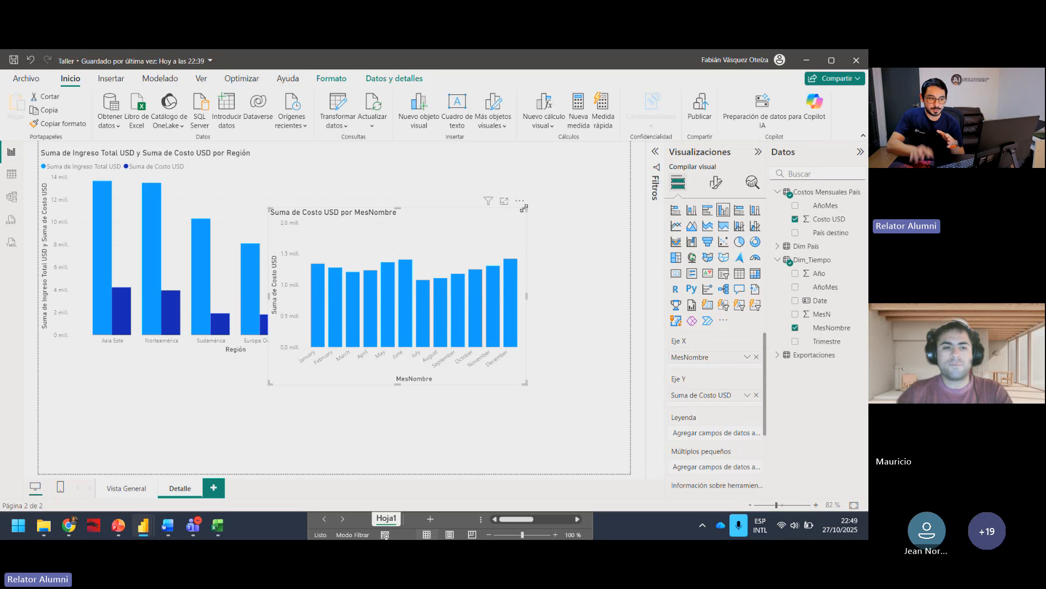
Step: Reapply MesN as the sort column for MesNombre in Dim_Tiempo and collapse the formula display
{"action": "left_click", "coordinate": [832, 328]}
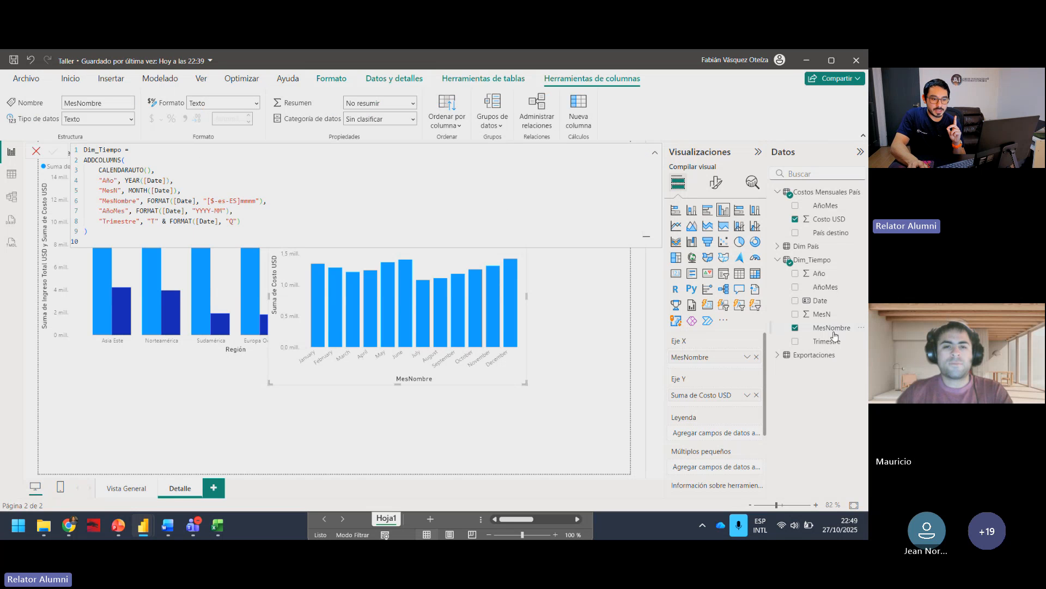
{"action": "left_click", "coordinate": [445, 121]}
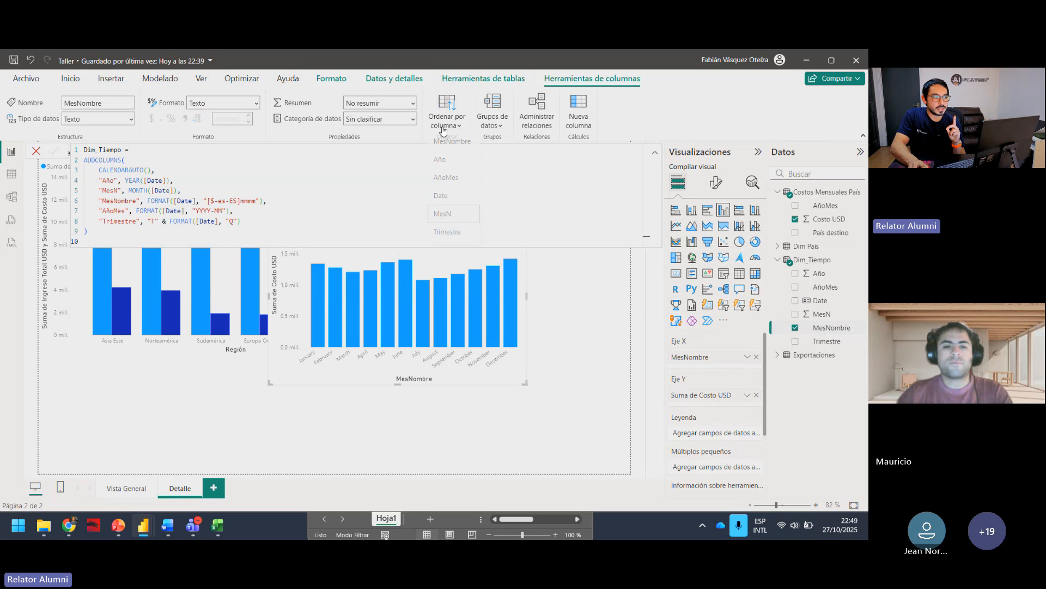
{"action": "left_click", "coordinate": [442, 217]}
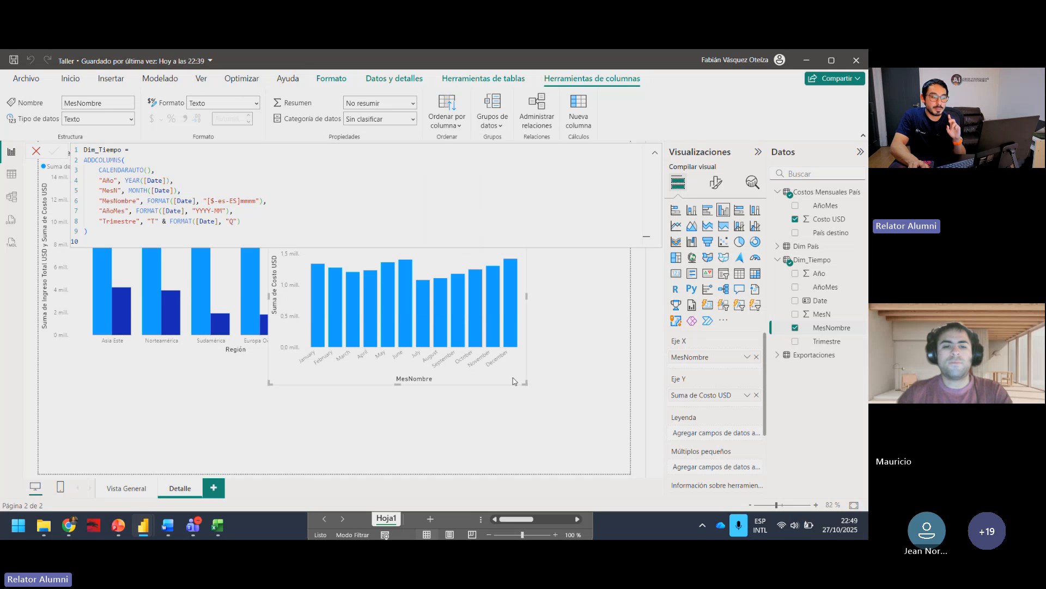
{"action": "left_click", "coordinate": [655, 153]}
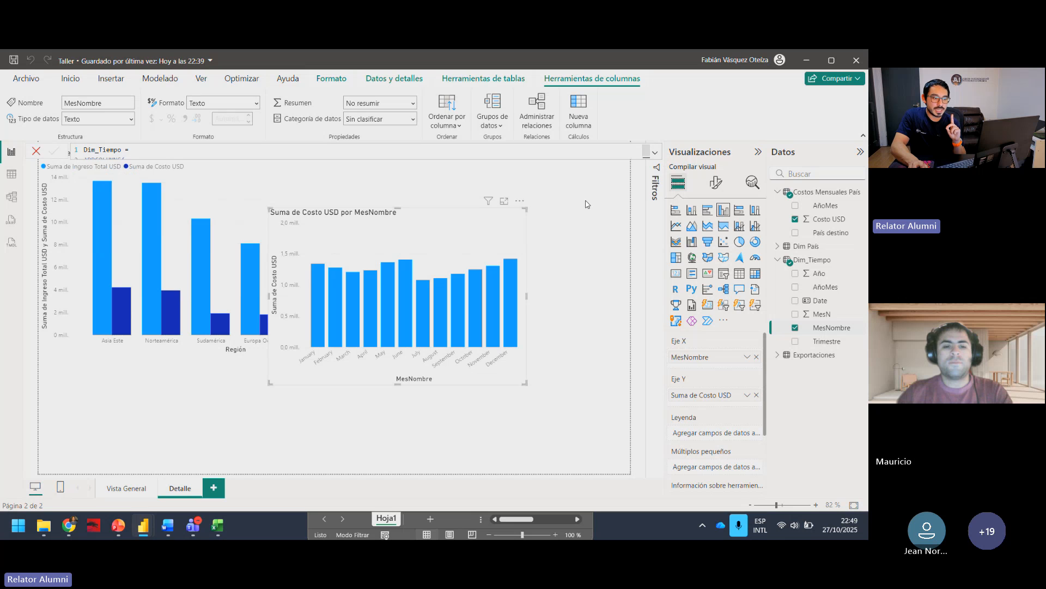
Step: Switch the monthly cost chart's axis to descending order and back to ascending order
{"action": "left_click", "coordinate": [519, 201]}
{"action": "mouse_move", "coordinate": [570, 269]}
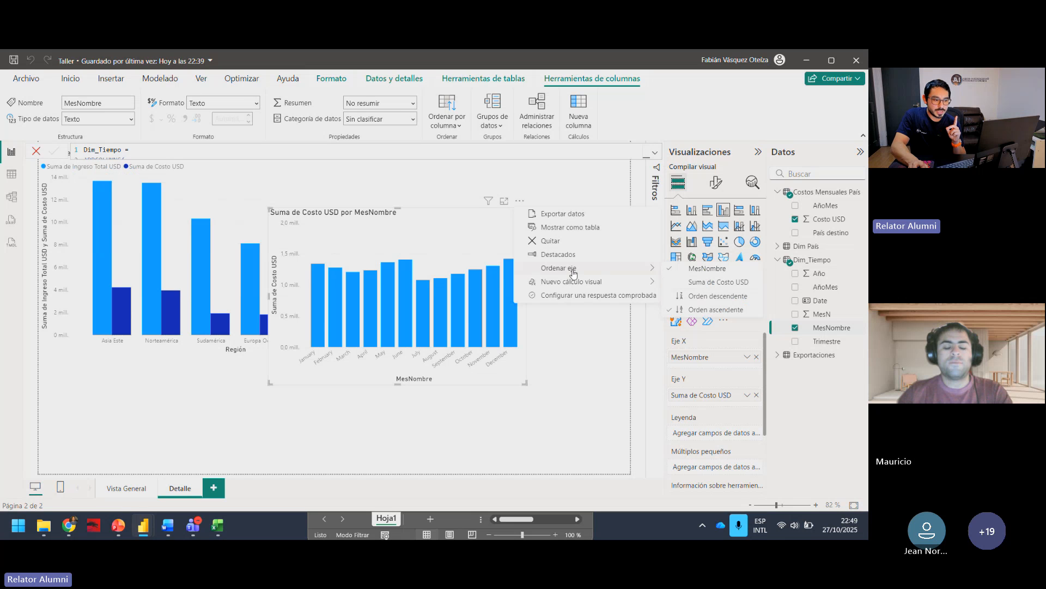
{"action": "left_click", "coordinate": [718, 296]}
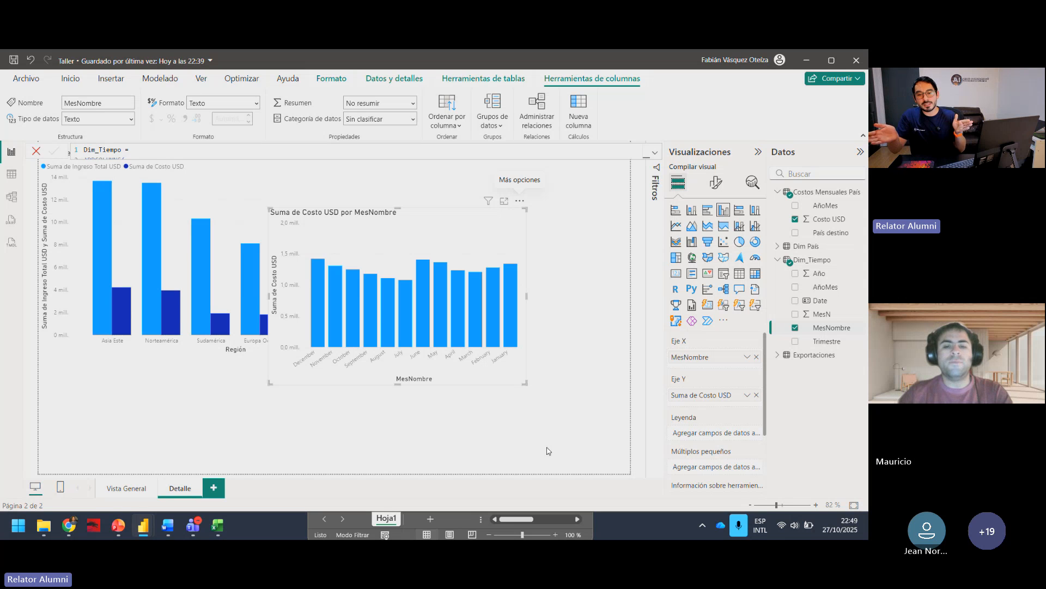
{"action": "left_click", "coordinate": [519, 201]}
{"action": "mouse_move", "coordinate": [616, 272]}
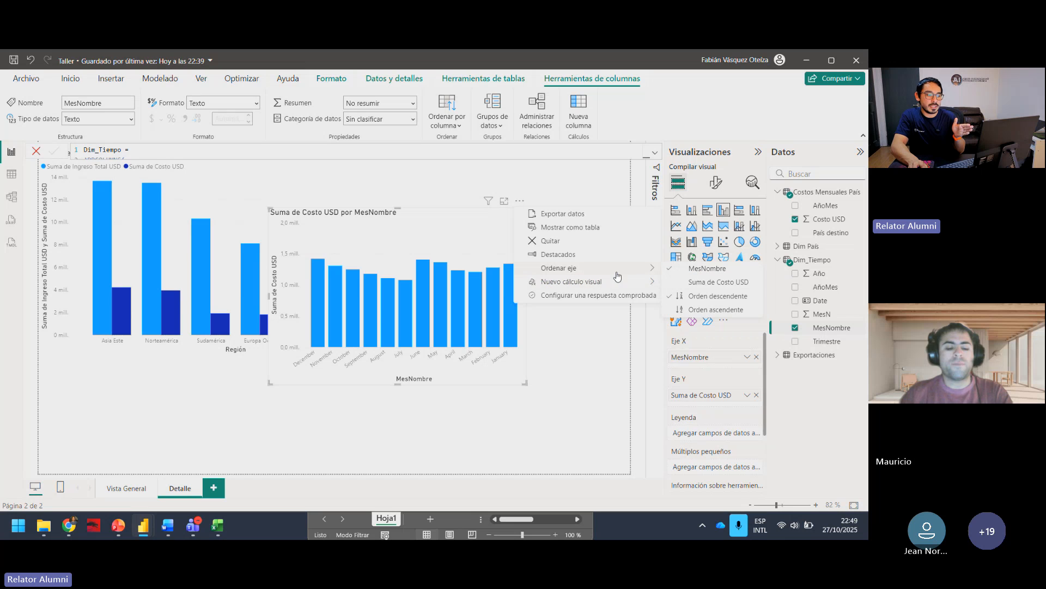
{"action": "left_click", "coordinate": [704, 310]}
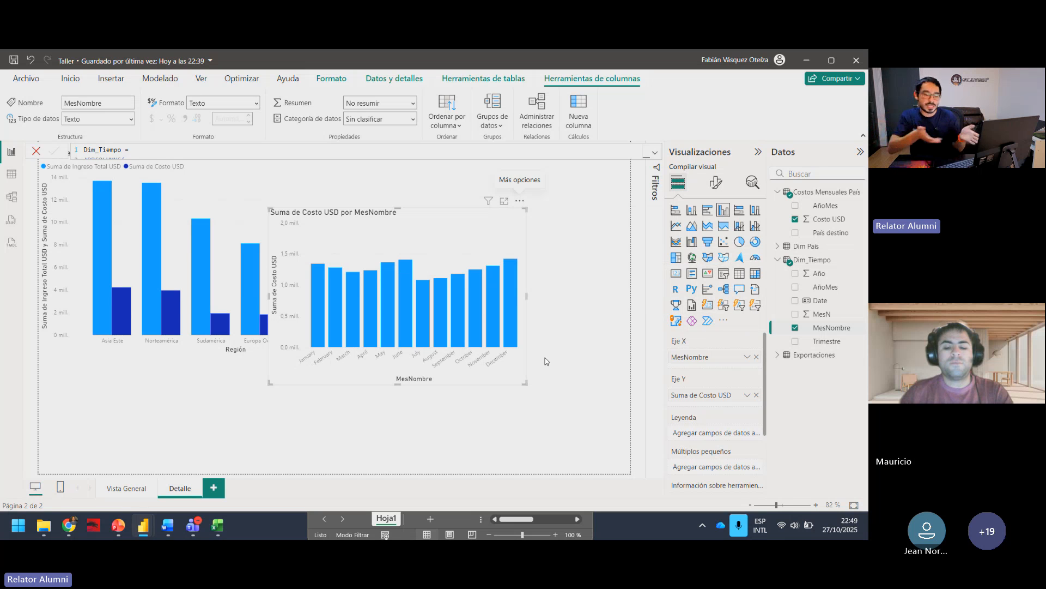
Step: Shift the monthly cost chart slightly to the right over the Región chart
{"action": "left_click_drag", "start_coordinate": [466, 218], "coordinate": [533, 242]}
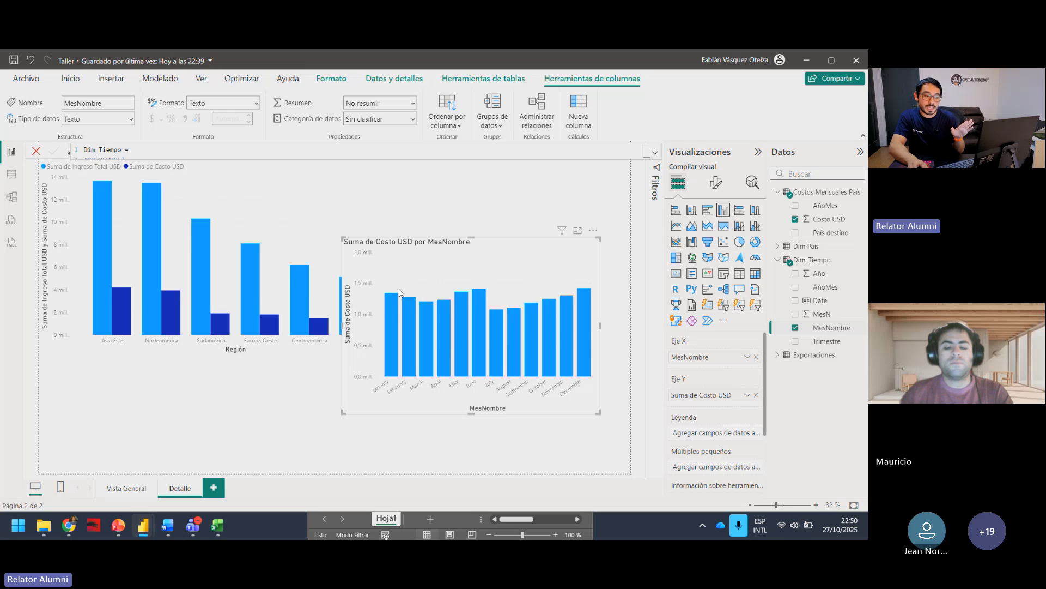
{"action": "left_click_drag", "start_coordinate": [506, 253], "coordinate": [479, 245]}
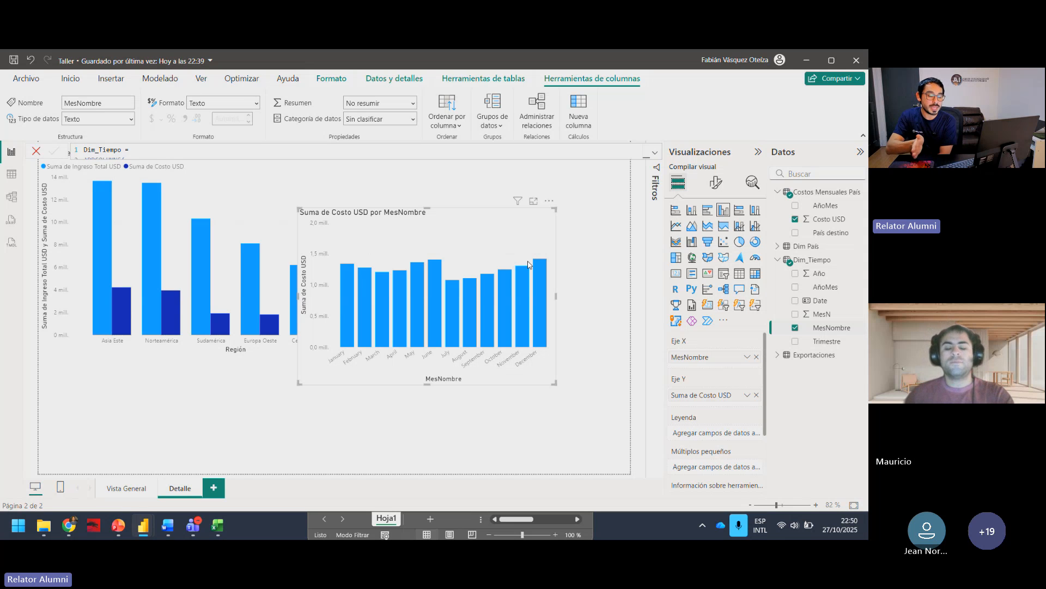
Step: Deselect the monthly cost chart and set Dim_Tiempo's MesNombre column to sort by MesN again
{"action": "left_click", "coordinate": [618, 229]}
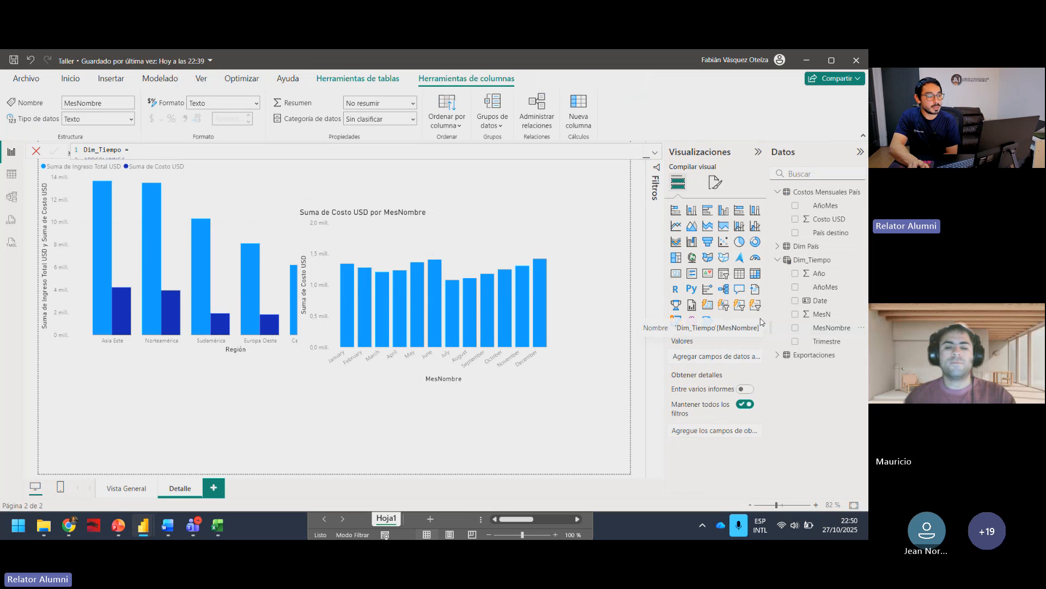
{"action": "left_click", "coordinate": [455, 125]}
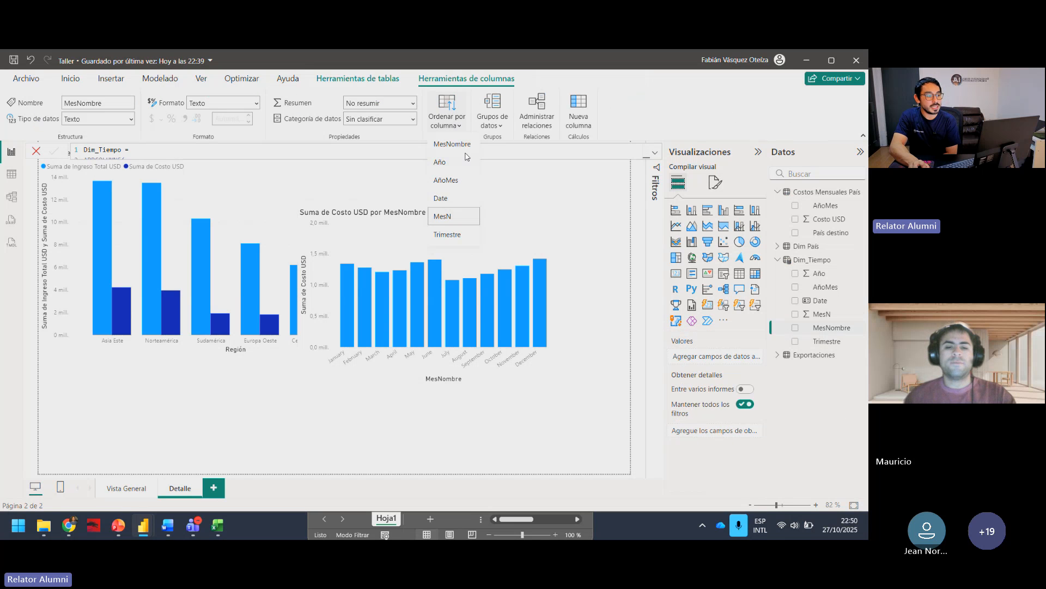
{"action": "left_click", "coordinate": [445, 217]}
{"action": "left_click", "coordinate": [539, 435]}
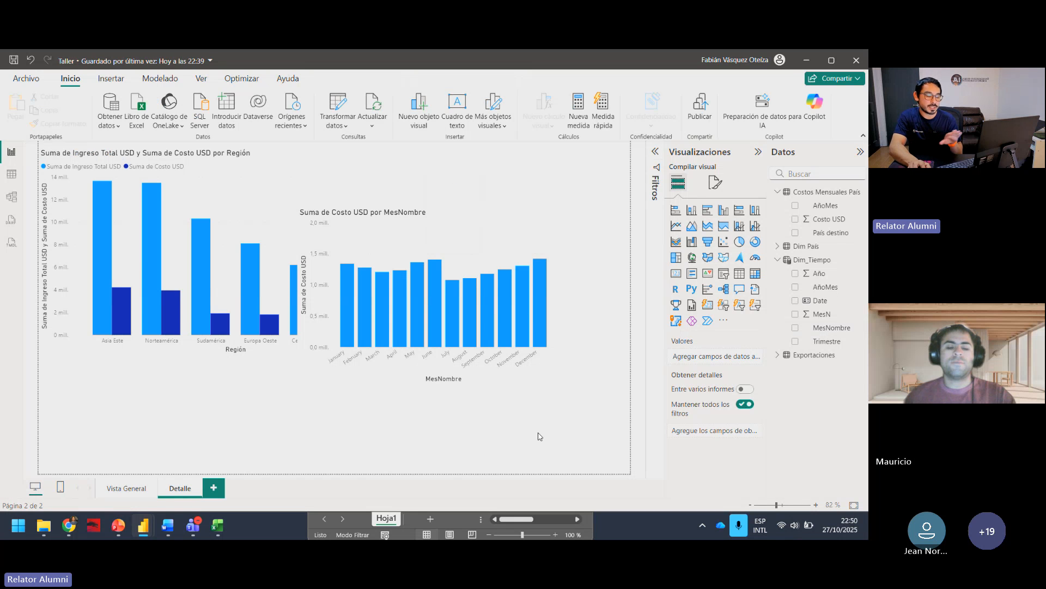
Step: Examine the MesN column in the Dim_Tiempo table data, then return to the report page
{"action": "left_click", "coordinate": [12, 174]}
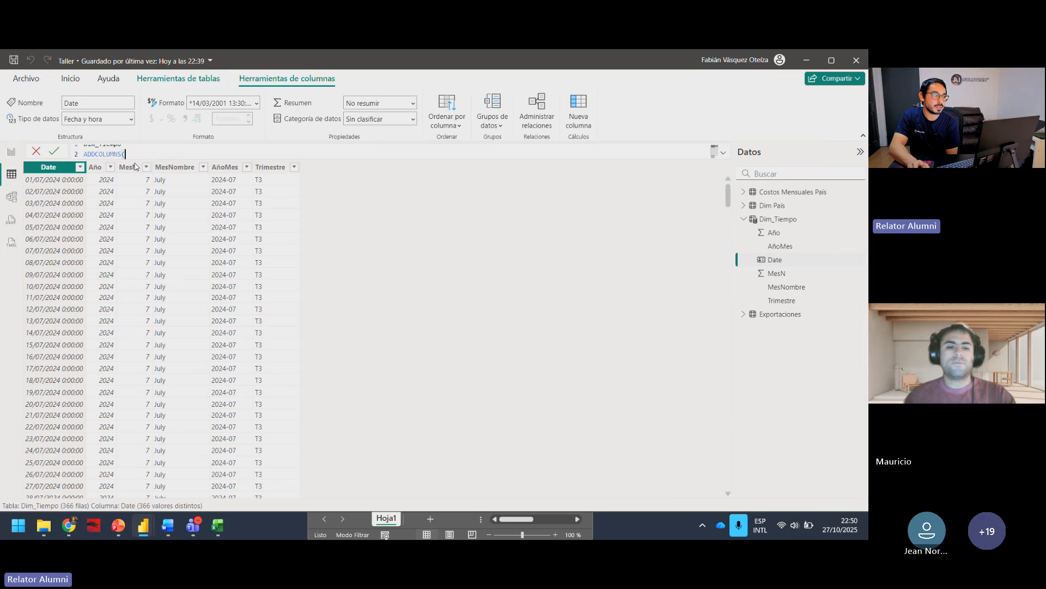
{"action": "left_click", "coordinate": [136, 166]}
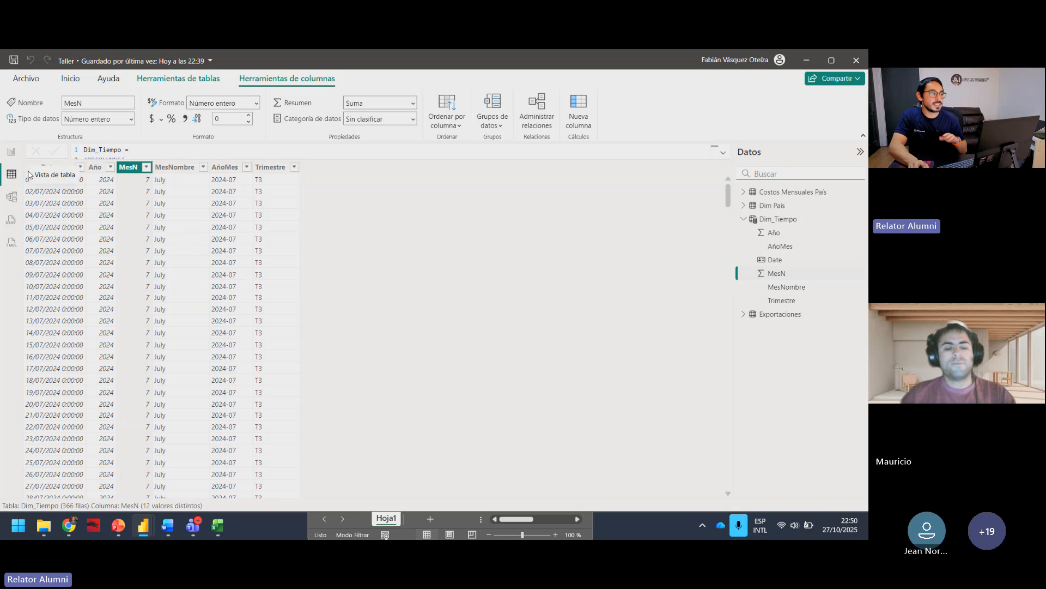
{"action": "left_click", "coordinate": [11, 152]}
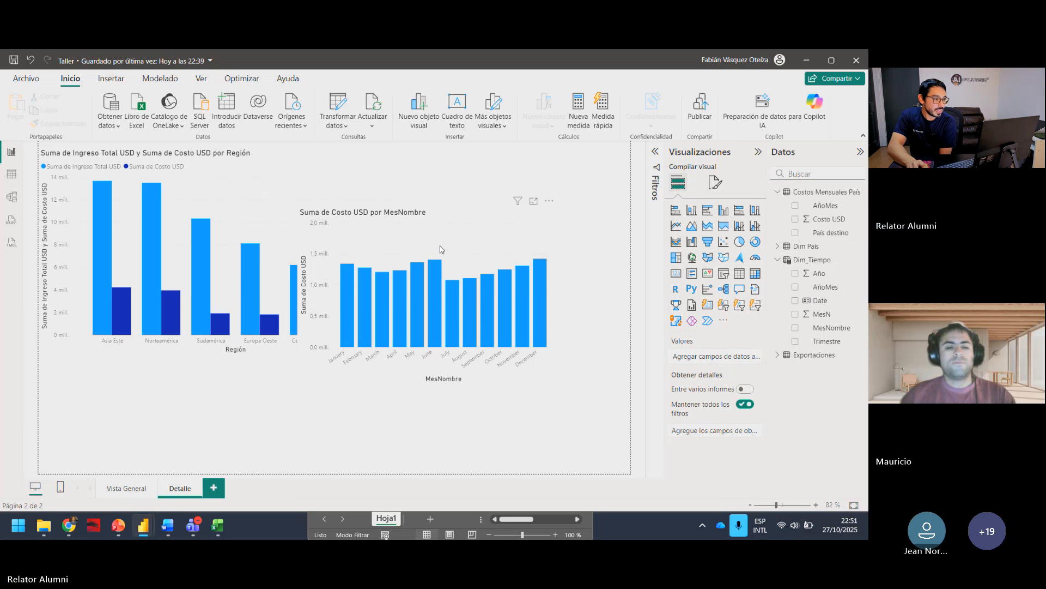
Step: Place the monthly cost chart in the page's lower-left area and shrink the Región chart to fit above it
{"action": "left_click_drag", "start_coordinate": [446, 205], "coordinate": [188, 359]}
{"action": "left_click", "coordinate": [273, 270]}
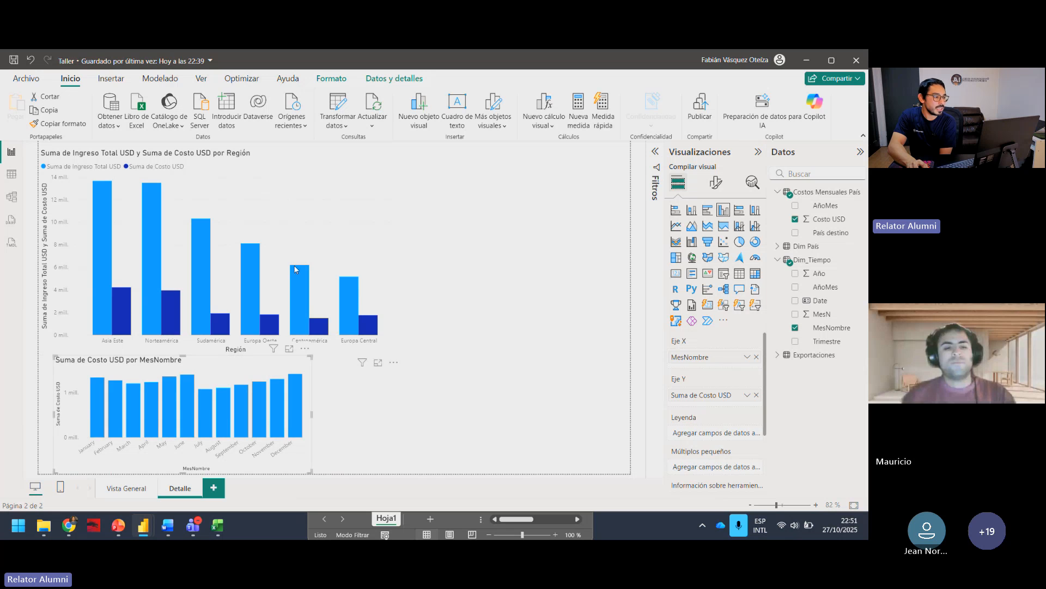
{"action": "left_click_drag", "start_coordinate": [400, 355], "coordinate": [316, 321]}
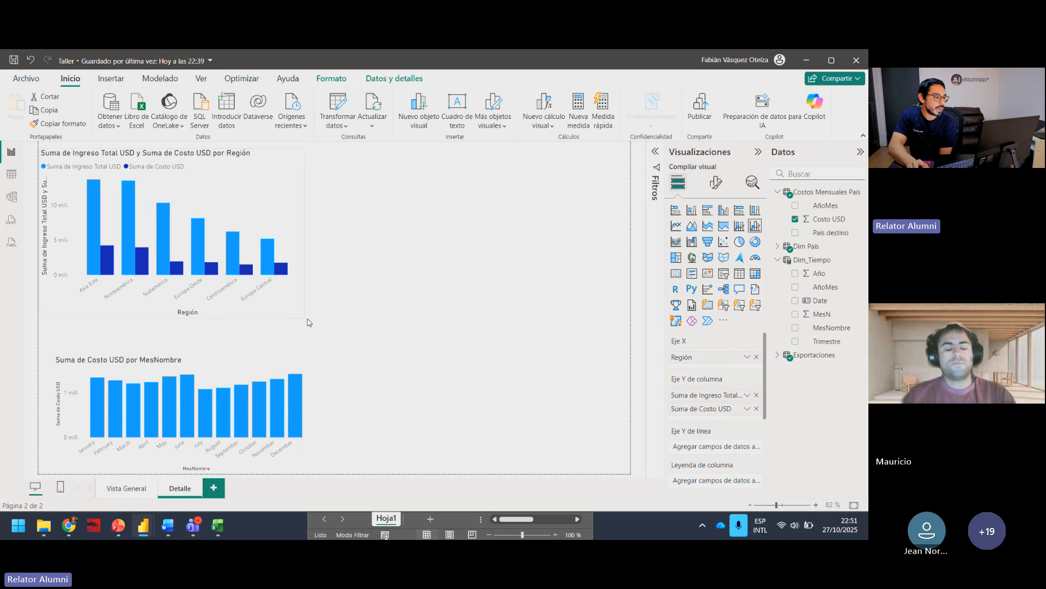
{"action": "left_click", "coordinate": [383, 323]}
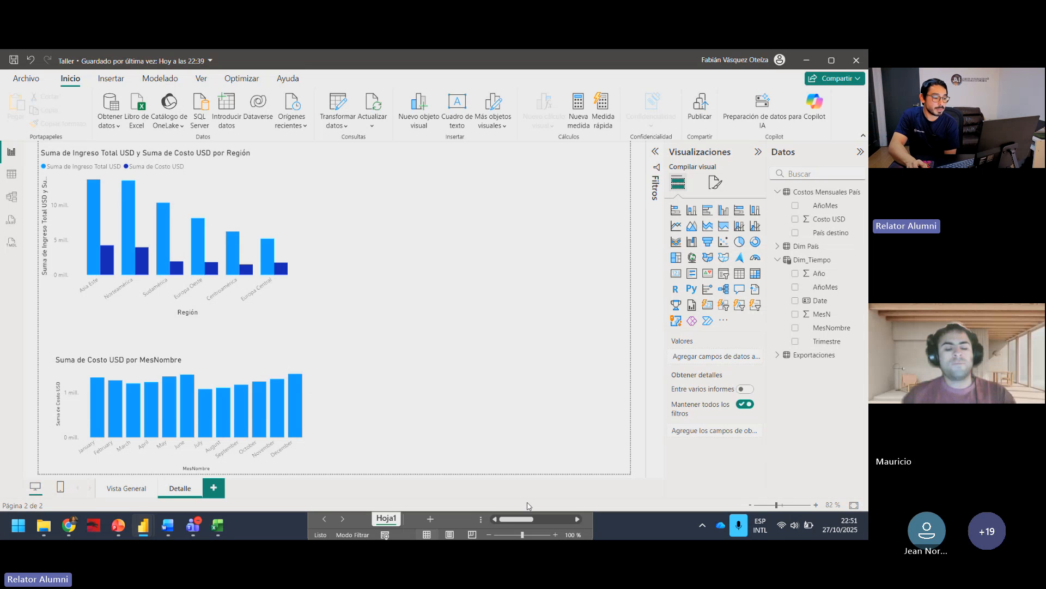
Step: Switch to Excel and close Dim_Paises.xlsx, exportaciones_frutas_2024.xlsx and Costos_Mensuales_Pais_2024.xlsx without saving changes
{"action": "left_click", "coordinate": [458, 527]}
{"action": "left_click", "coordinate": [579, 224]}
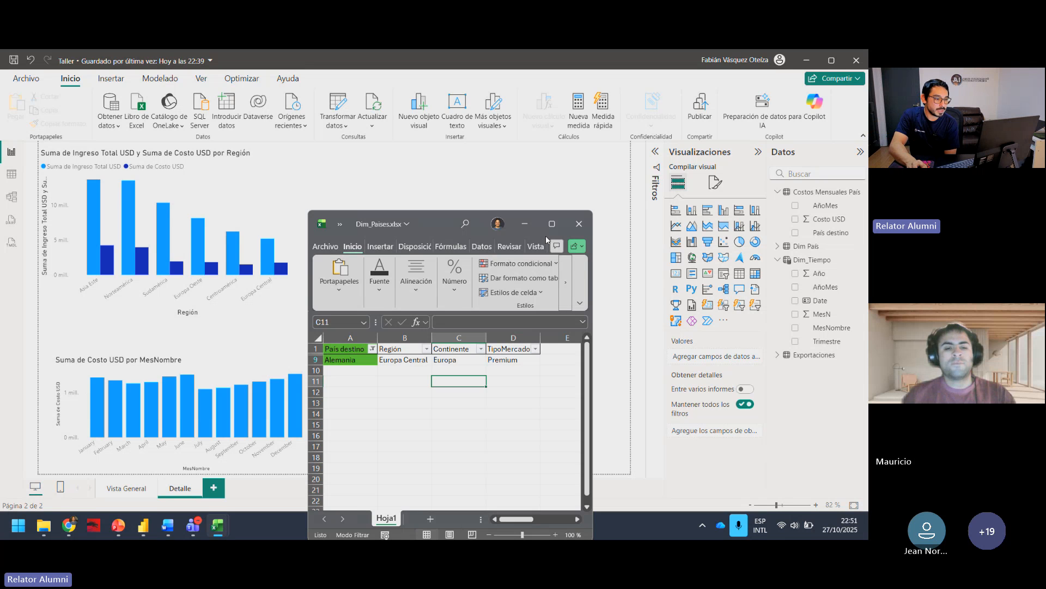
{"action": "left_click", "coordinate": [504, 309]}
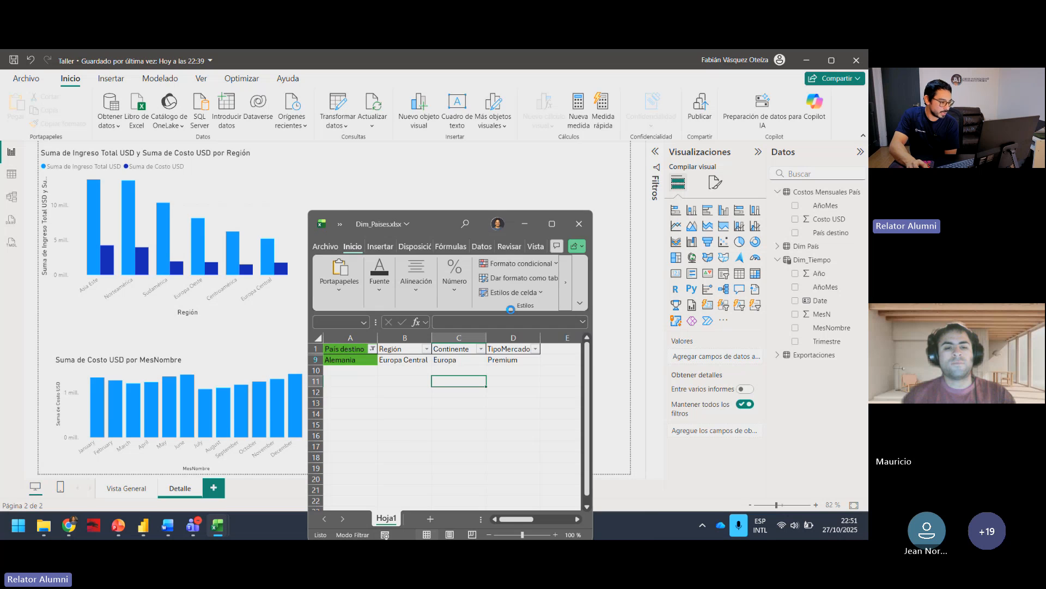
{"action": "left_click", "coordinate": [489, 104]}
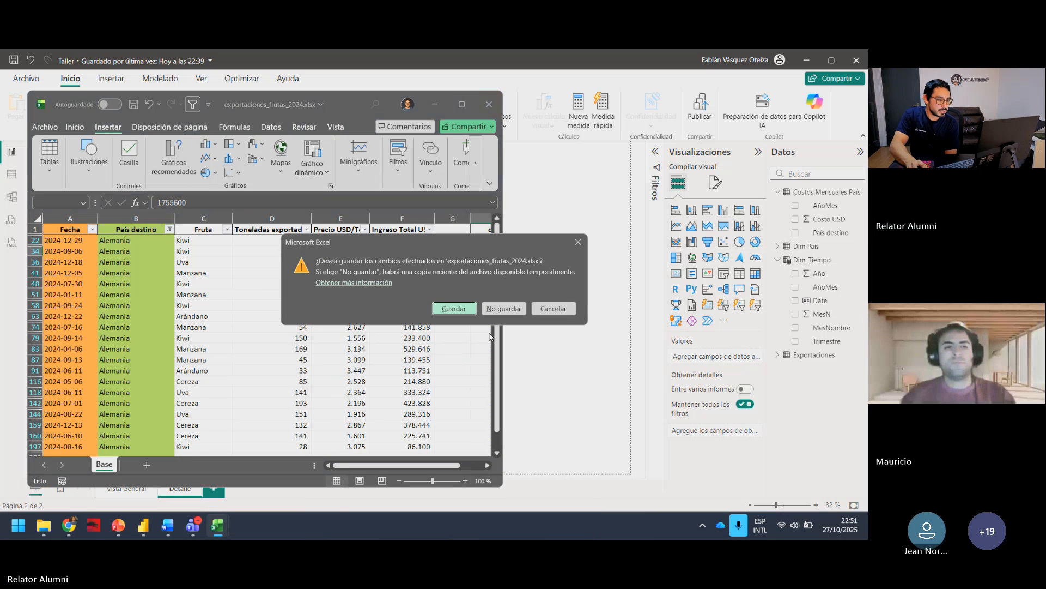
{"action": "left_click", "coordinate": [502, 307]}
{"action": "left_click", "coordinate": [842, 128]}
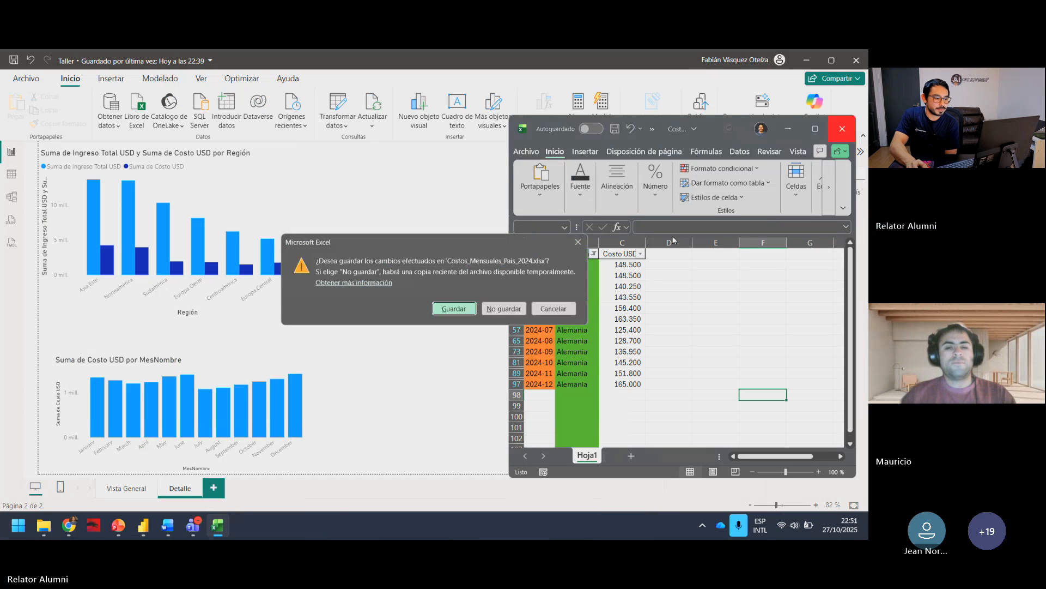
{"action": "left_click", "coordinate": [502, 308]}
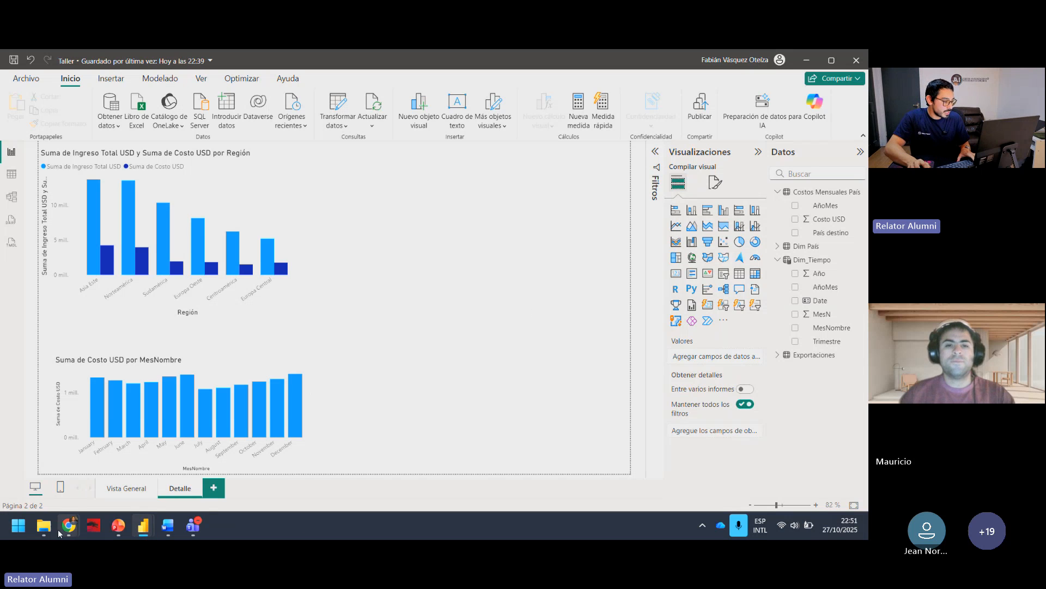
Step: Switch to File Explorer and open Formulas DAX.txt from the Archivos folder
{"action": "mouse_move", "coordinate": [44, 525]}
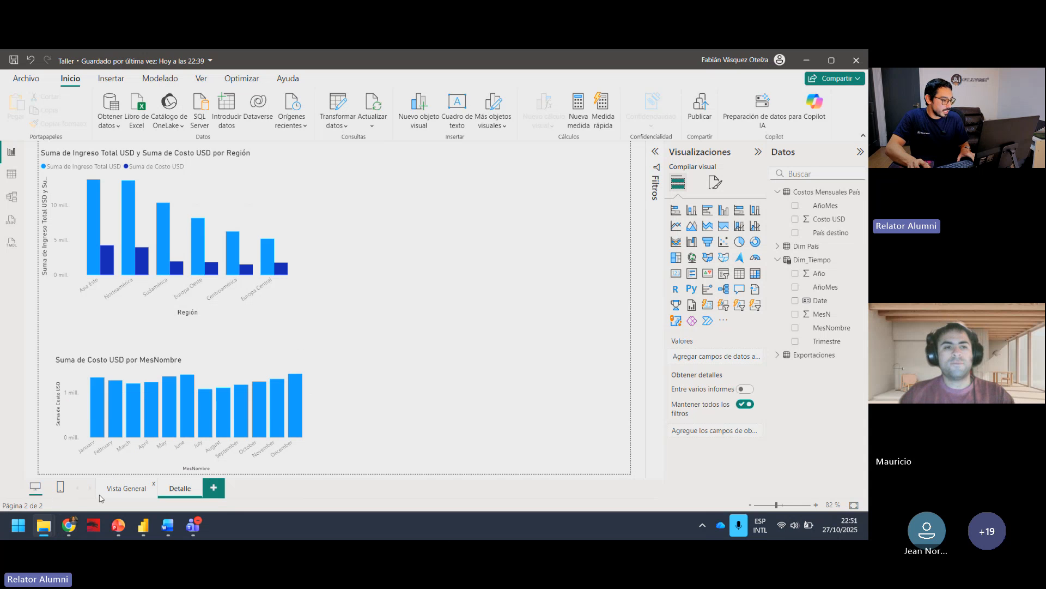
{"action": "left_click", "coordinate": [146, 456]}
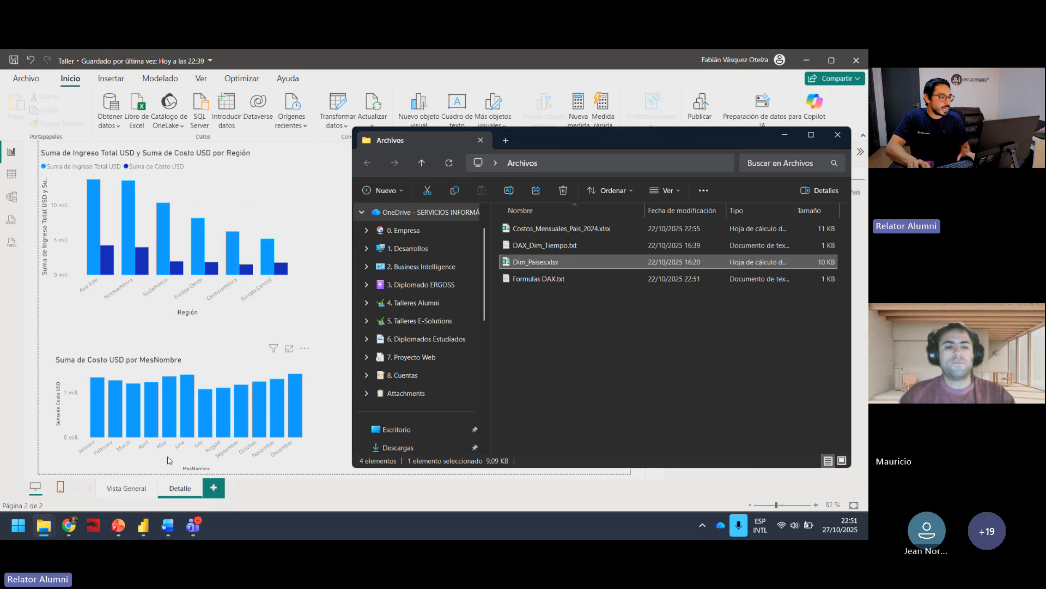
{"action": "left_click", "coordinate": [551, 281]}
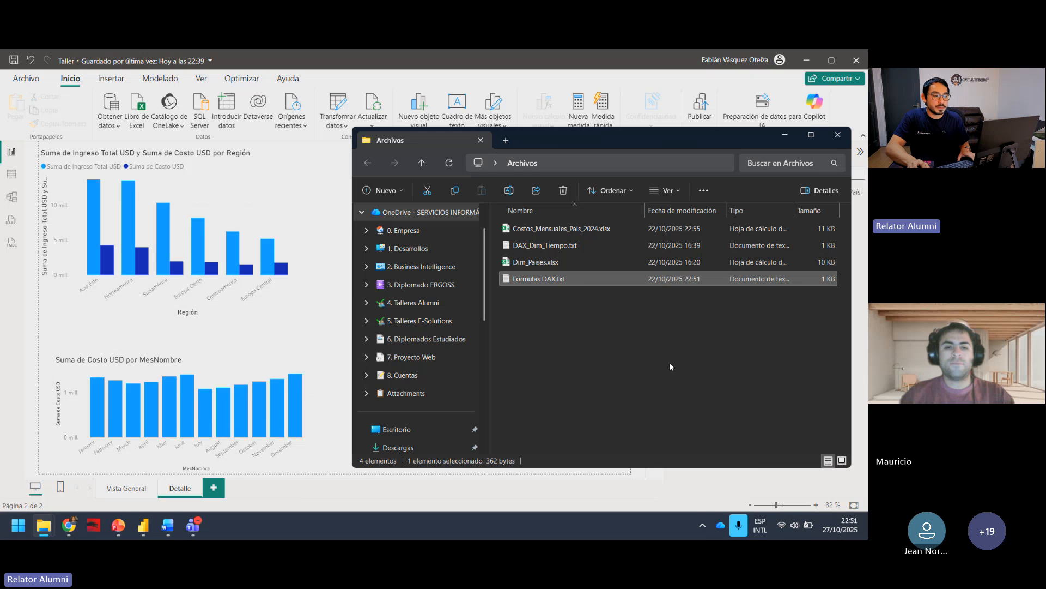
{"action": "double_click", "coordinate": [573, 283]}
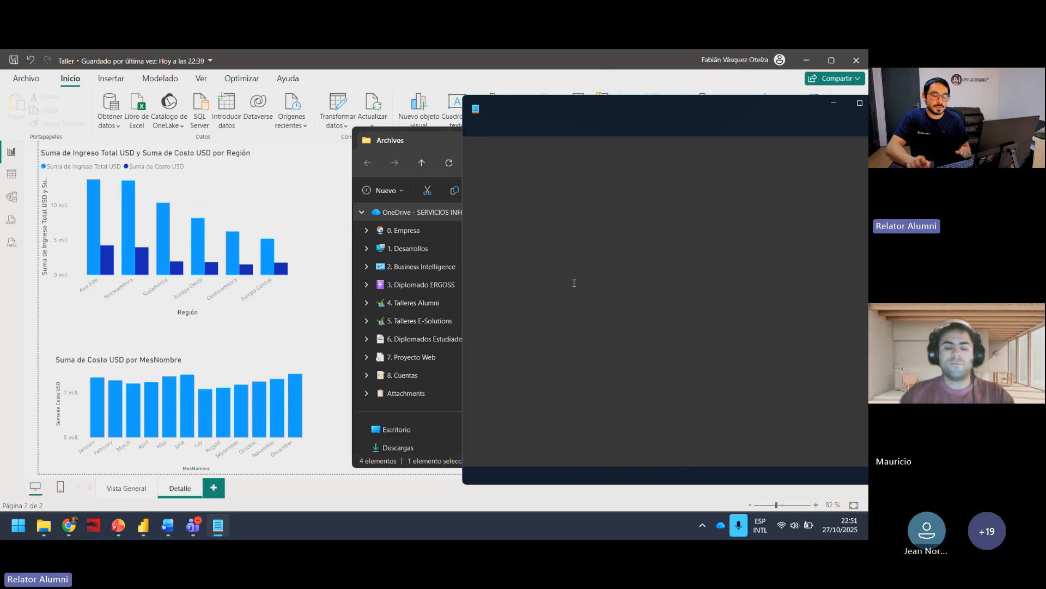
Step: Examine the DAX measure formulas in Formulas DAX.txt, then switch back to Power BI
{"action": "left_click_drag", "start_coordinate": [577, 102], "coordinate": [392, 108]}
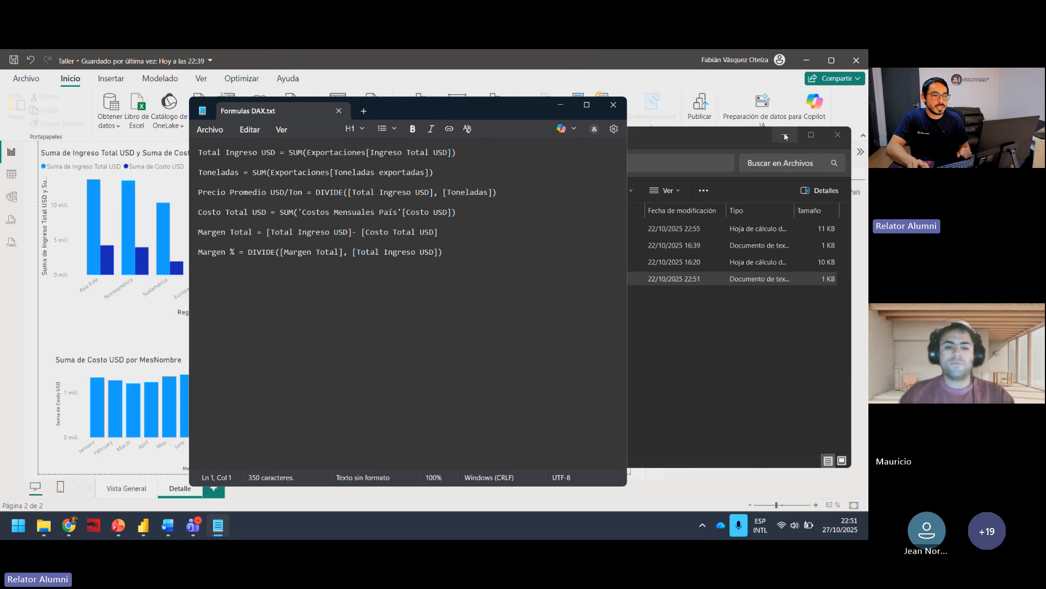
{"action": "left_click", "coordinate": [785, 134]}
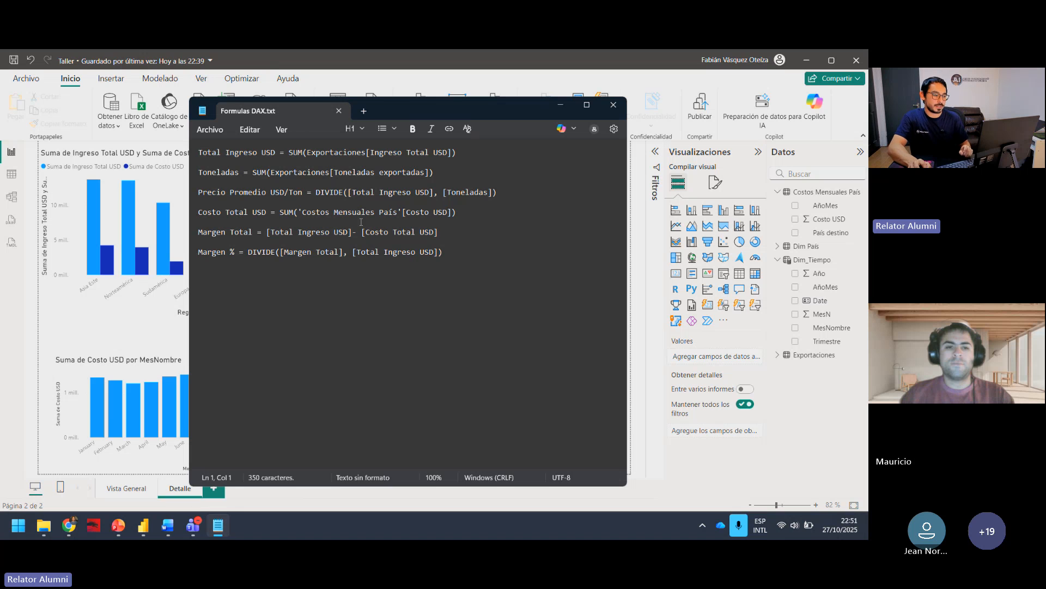
{"action": "left_click", "coordinate": [453, 258]}
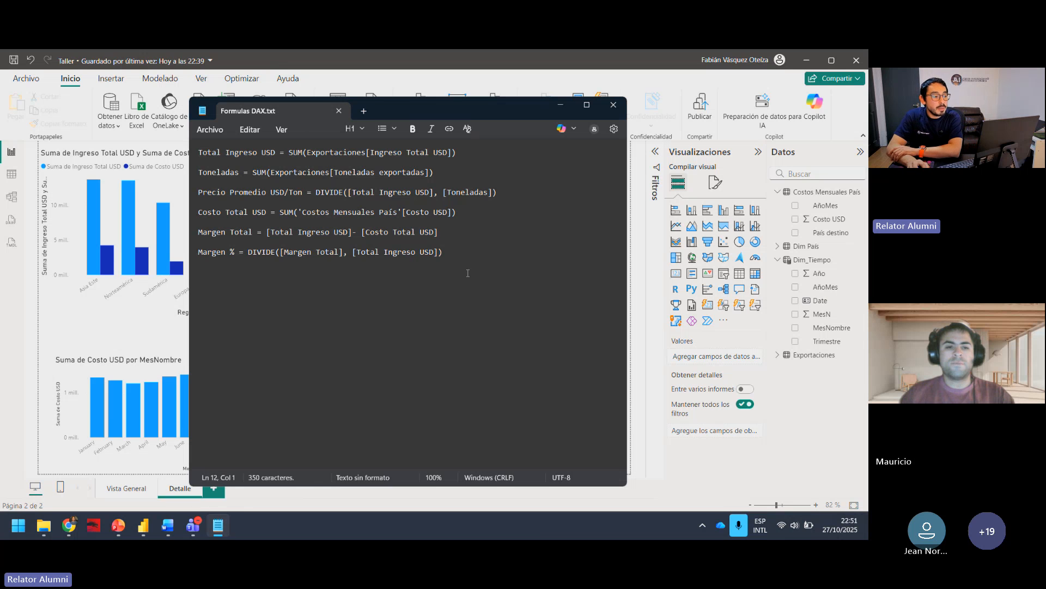
{"action": "key", "text": "shift+Up"}
{"action": "key", "text": "shift+Up"}
{"action": "key", "text": "shift+Up"}
{"action": "key", "text": "shift+Up"}
{"action": "key", "text": "shift+Up"}
{"action": "key", "text": "shift+Up"}
{"action": "key", "text": "shift+Up"}
{"action": "key", "text": "shift+Up"}
{"action": "key", "text": "shift+Up"}
{"action": "key", "text": "shift+Up"}
{"action": "key", "text": "shift+Up"}
{"action": "left_click", "coordinate": [525, 298]}
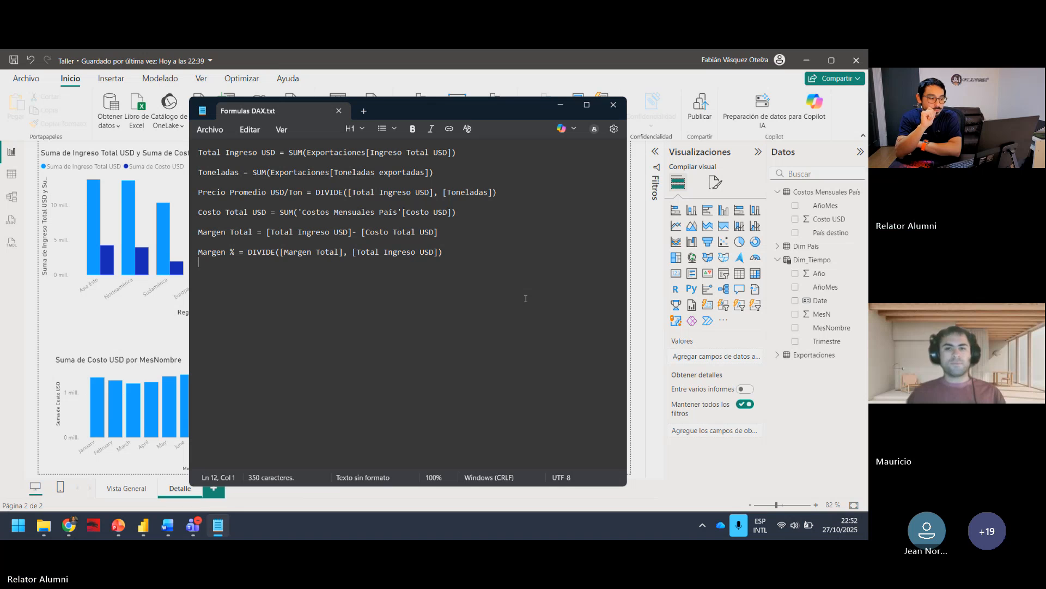
{"action": "left_click", "coordinate": [560, 104]}
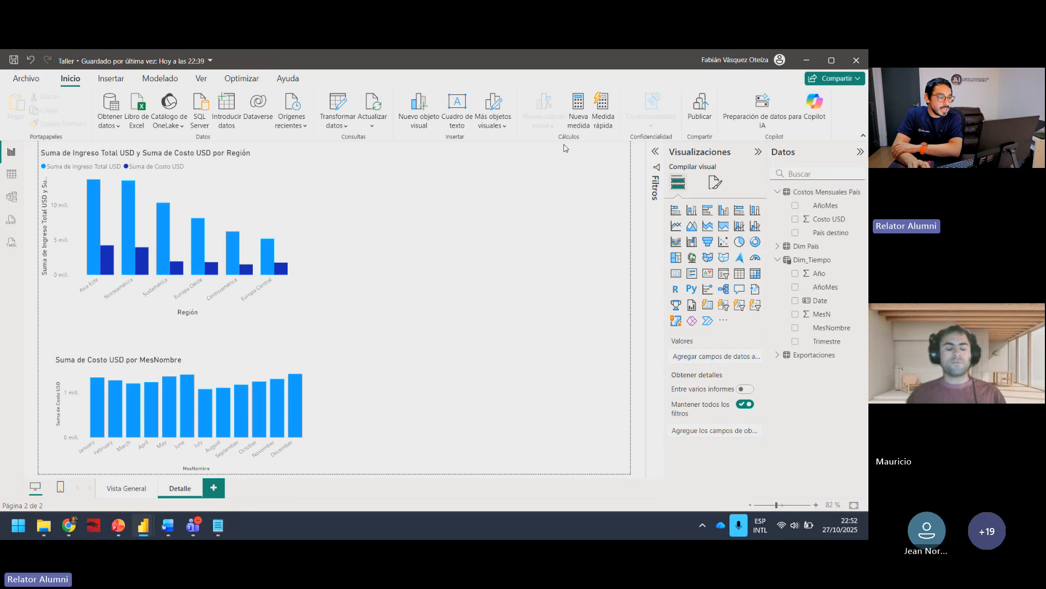
Step: Reposition the Dim_Tiempo table lower in the model diagram, then return to the Vista General report page
{"action": "left_click", "coordinate": [125, 490]}
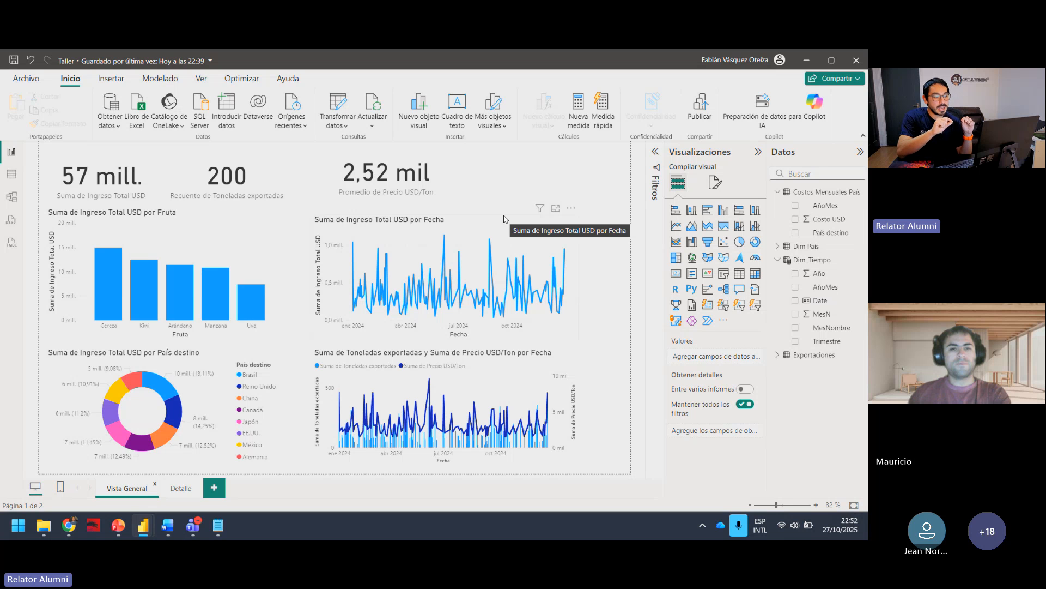
{"action": "left_click", "coordinate": [472, 226]}
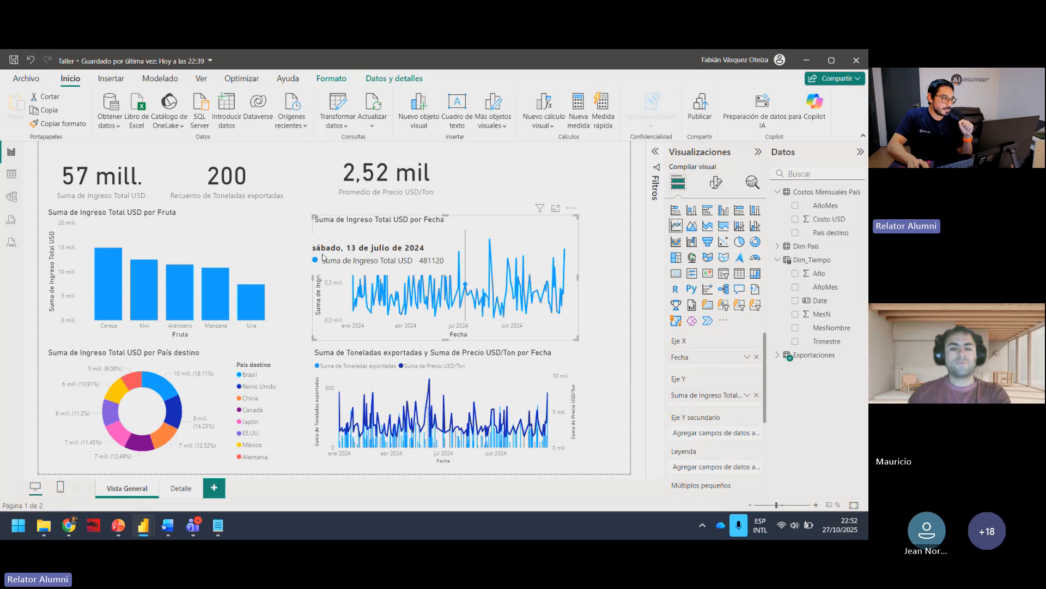
{"action": "left_click", "coordinate": [12, 196]}
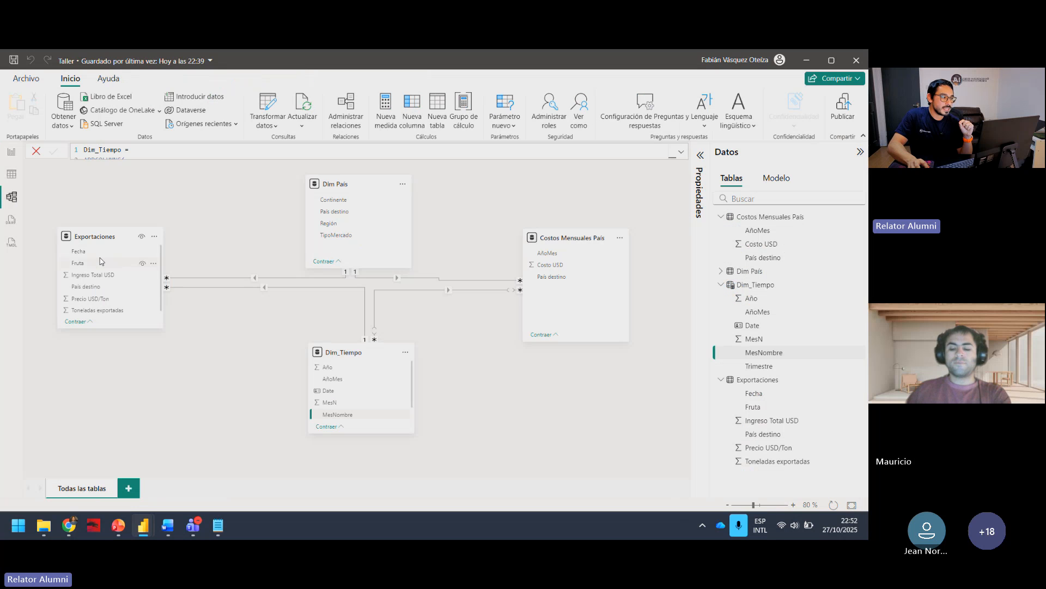
{"action": "left_click_drag", "start_coordinate": [104, 263], "coordinate": [320, 397]}
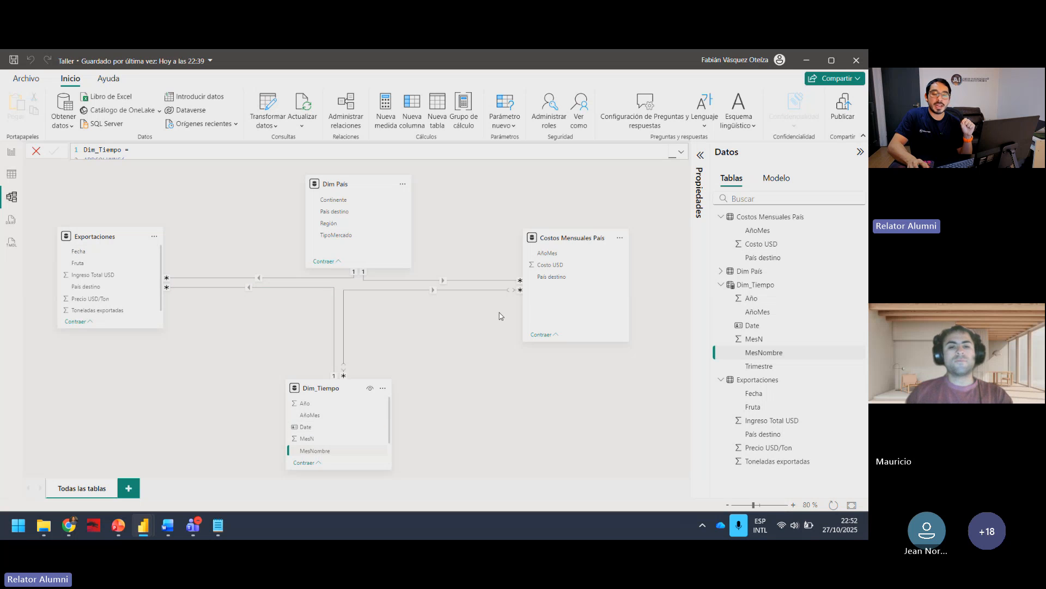
{"action": "left_click", "coordinate": [21, 152]}
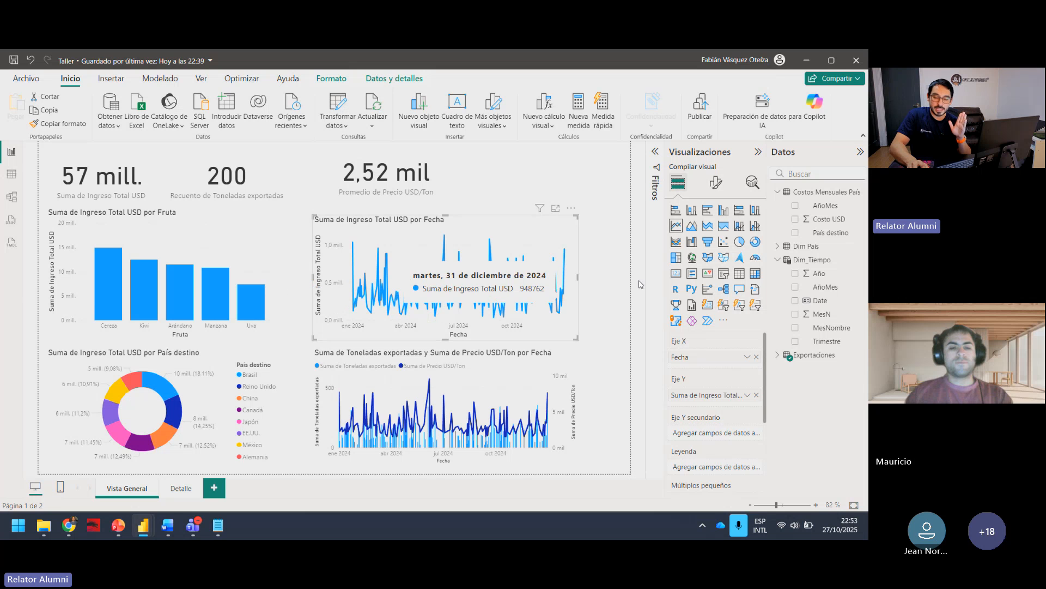
{"action": "left_click", "coordinate": [616, 283]}
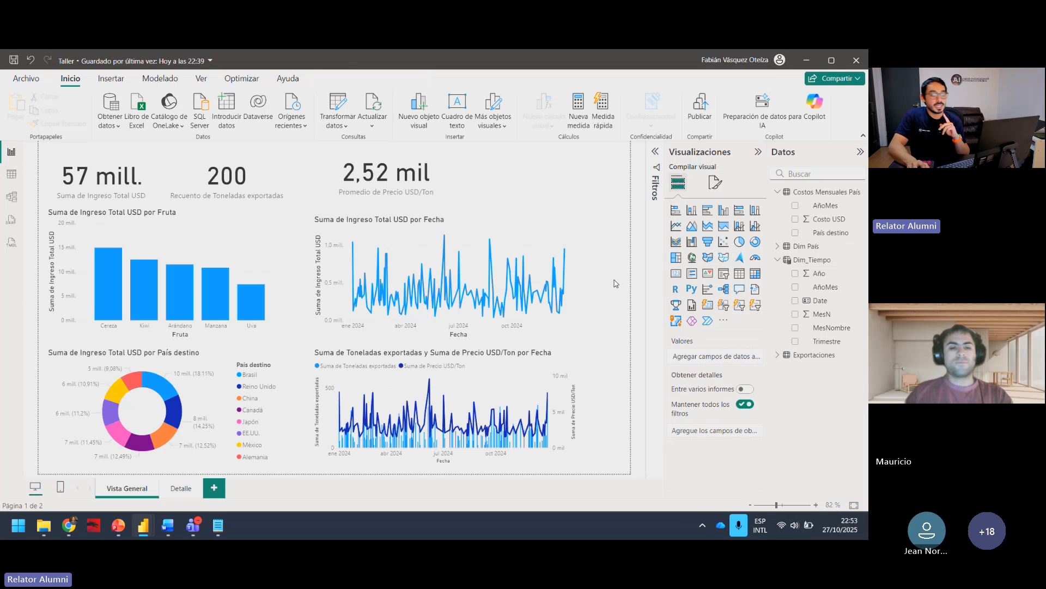
Step: Replace Fecha with the Date field from Dim_Tiempo on the X axis of the Ingreso Total USD line chart
{"action": "left_click", "coordinate": [560, 226]}
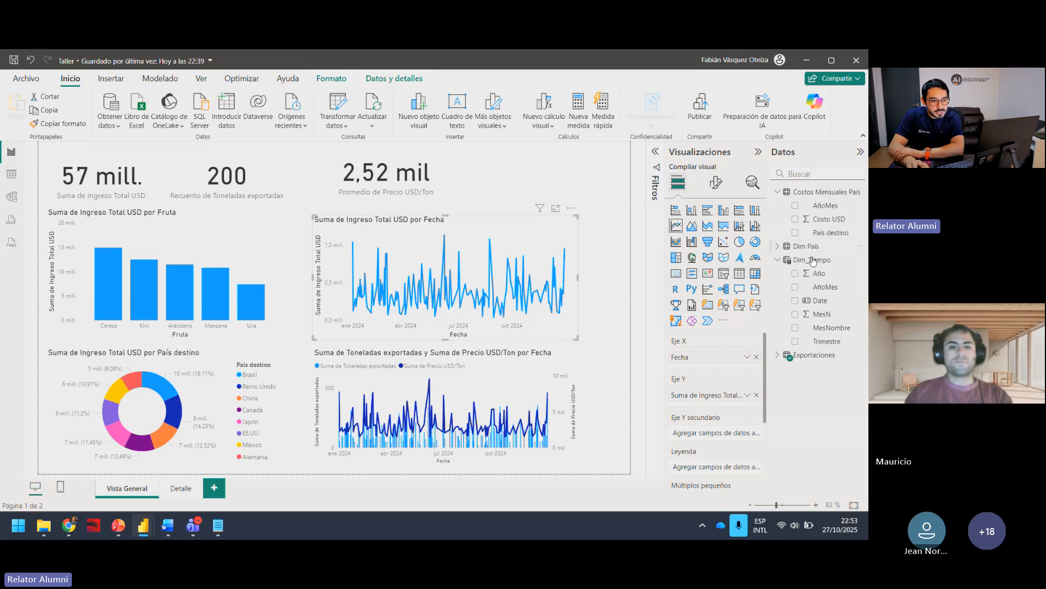
{"action": "left_click", "coordinate": [785, 357]}
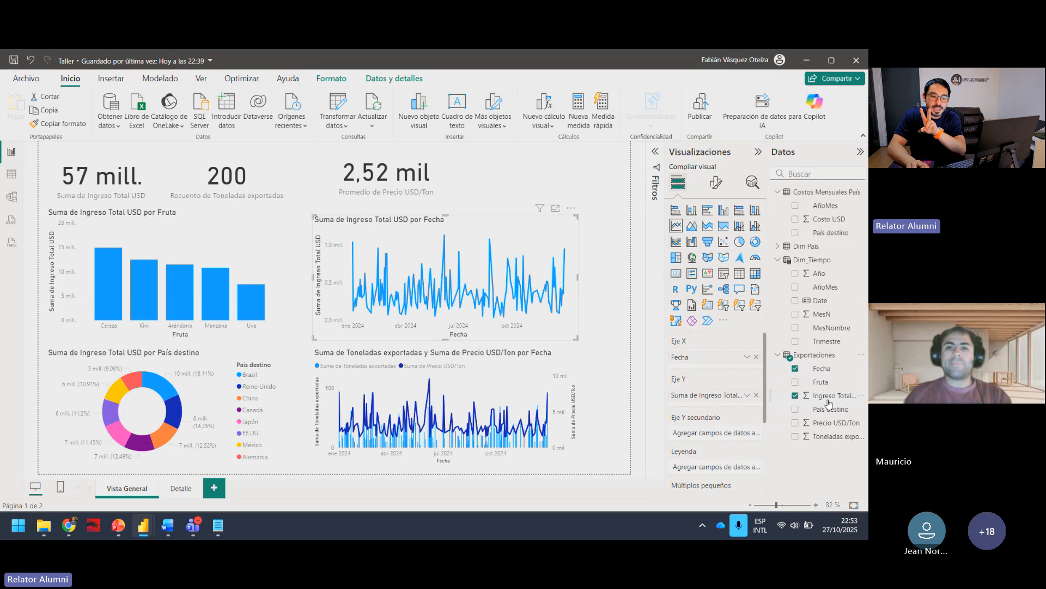
{"action": "left_click", "coordinate": [809, 368]}
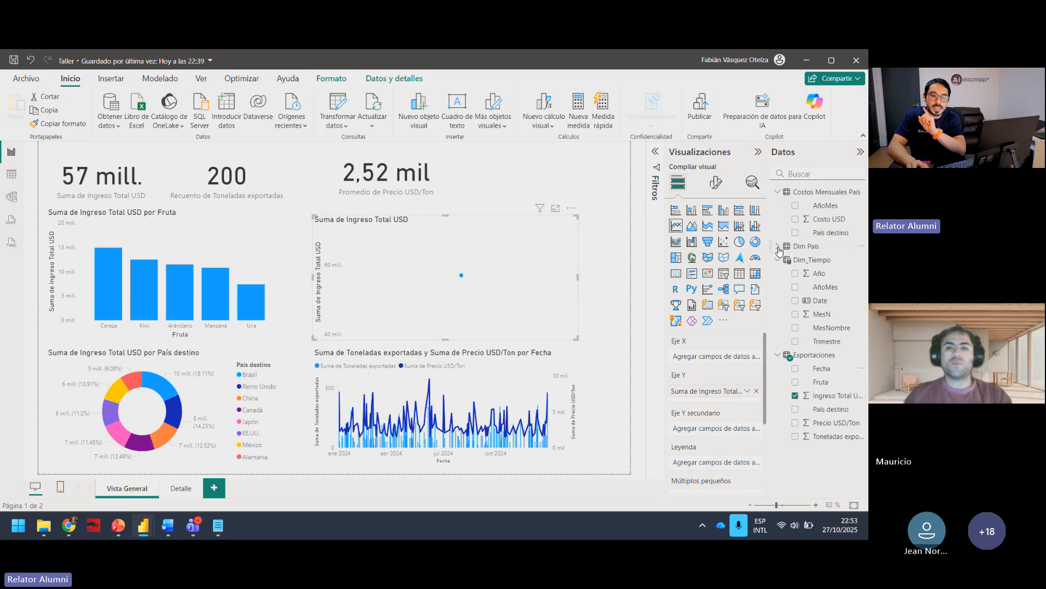
{"action": "left_click", "coordinate": [795, 300]}
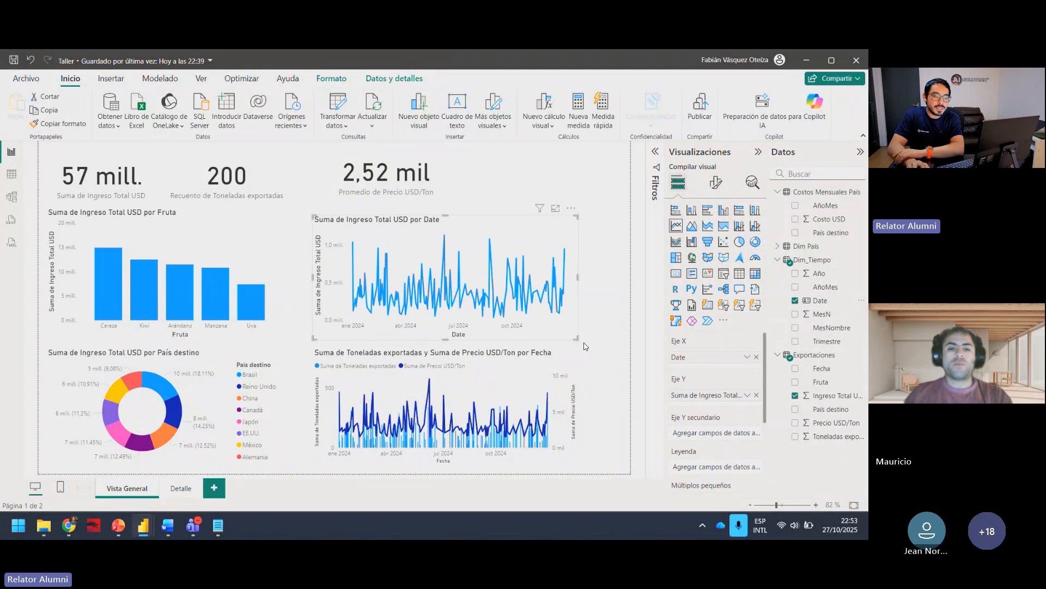
{"action": "mouse_move", "coordinate": [477, 274]}
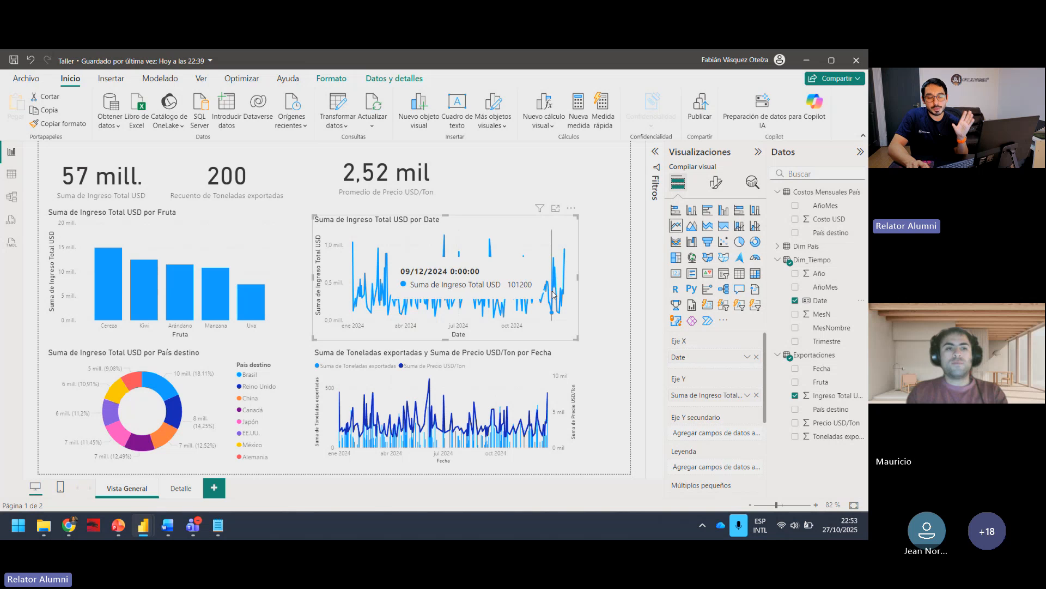
Step: Replace Date with Trimestre on the line chart's X axis and sort it ascending by Suma de Ingreso Total USD
{"action": "left_click", "coordinate": [795, 300]}
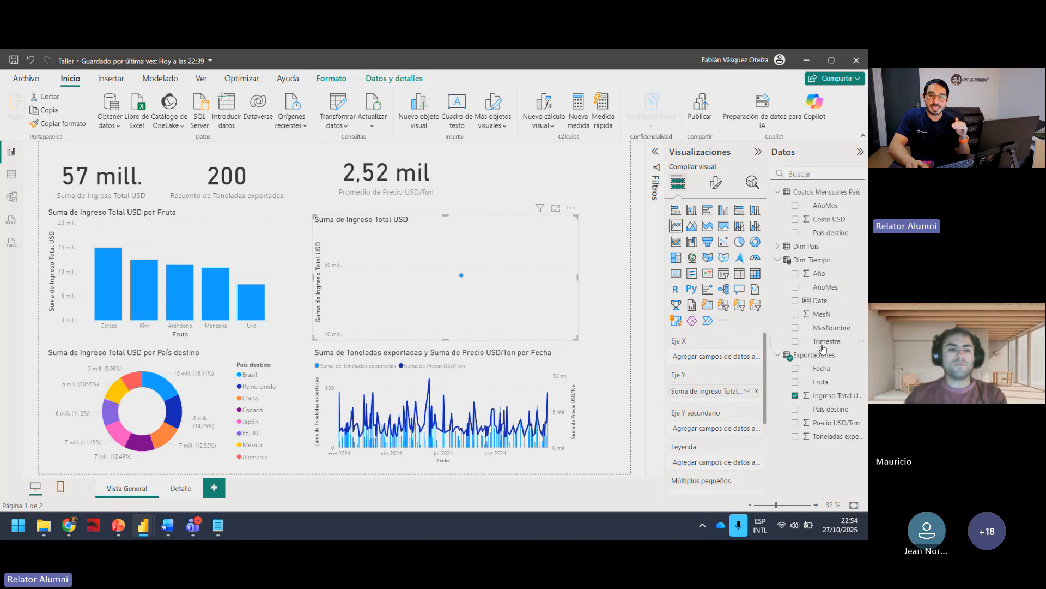
{"action": "left_click_drag", "start_coordinate": [822, 344], "coordinate": [693, 353]}
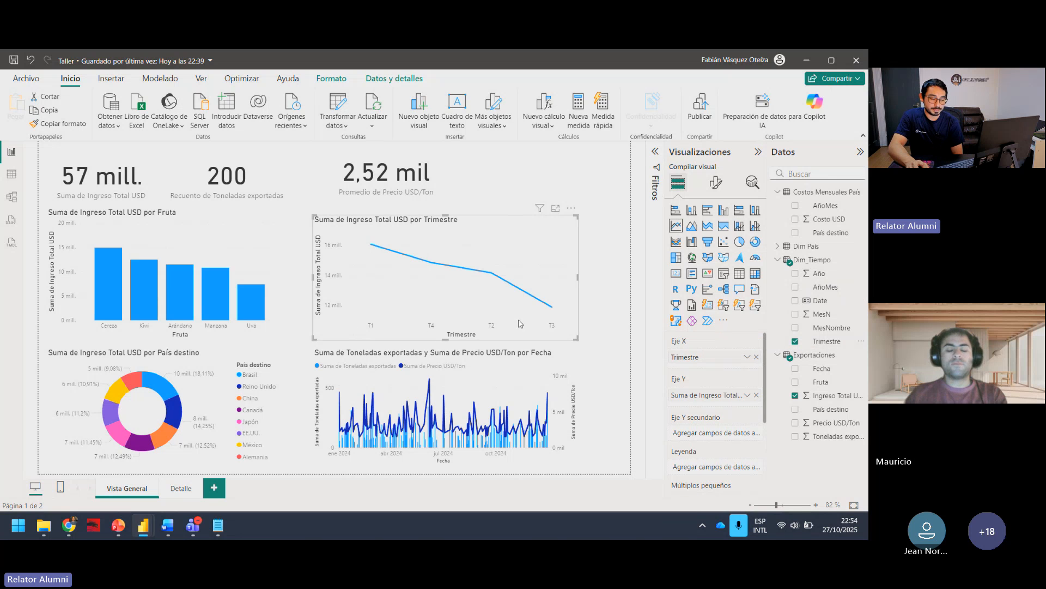
{"action": "left_click", "coordinate": [572, 209]}
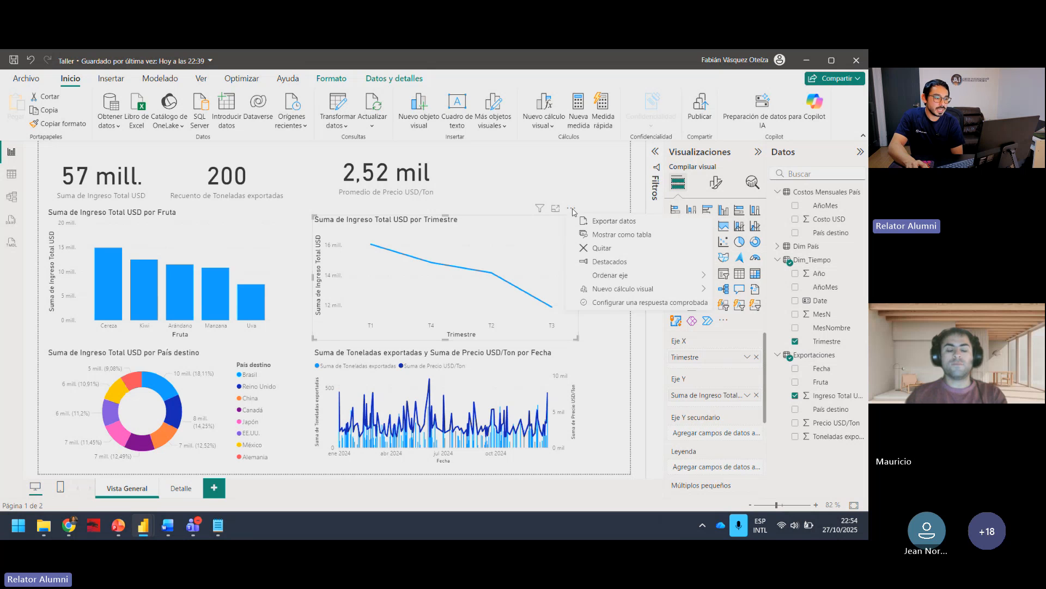
{"action": "mouse_move", "coordinate": [627, 276]}
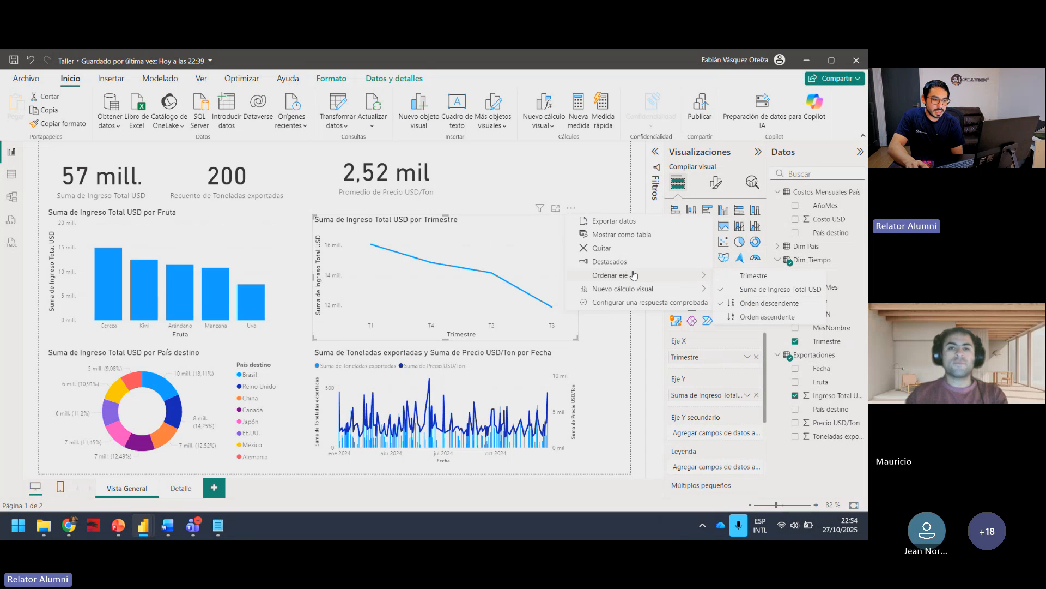
{"action": "left_click", "coordinate": [752, 317]}
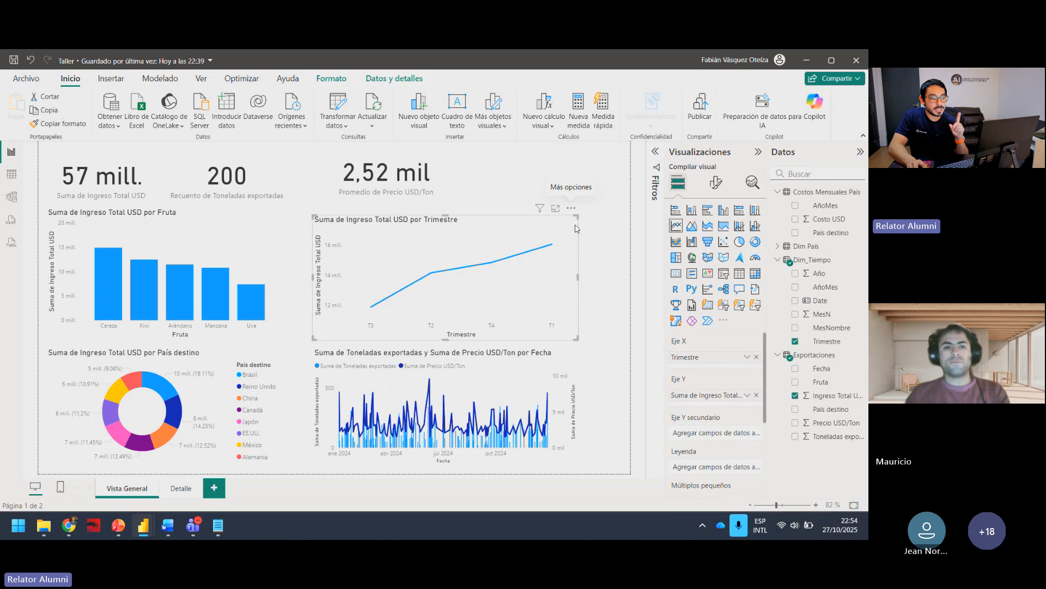
{"action": "left_click", "coordinate": [571, 208]}
{"action": "mouse_move", "coordinate": [631, 277]}
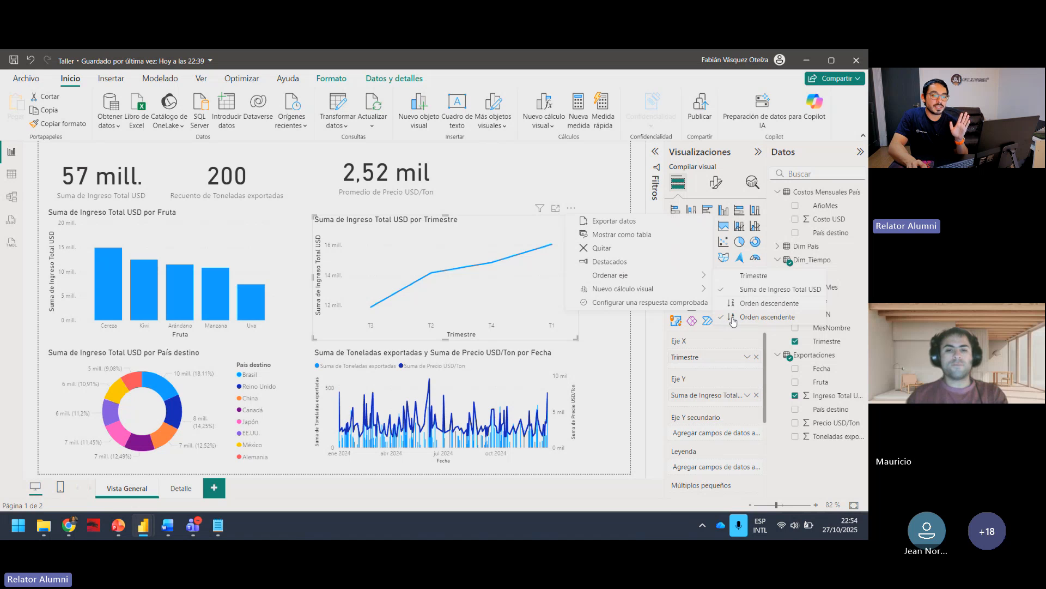
{"action": "left_click", "coordinate": [636, 339]}
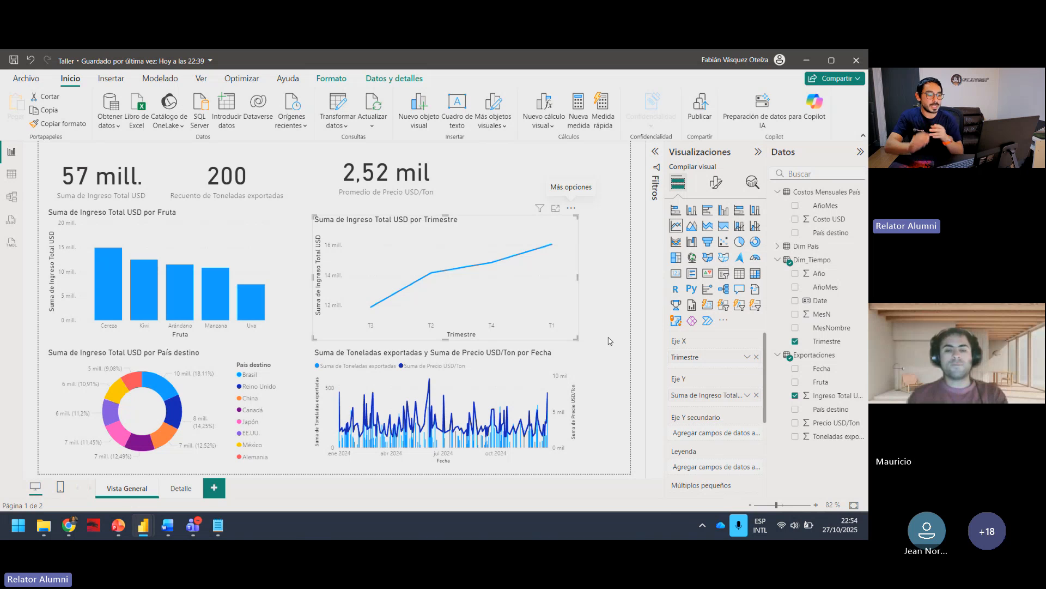
Step: Try to sort the Trimestre column in Dim_Tiempo by MesN, Date and AñoMes
{"action": "left_click", "coordinate": [827, 342]}
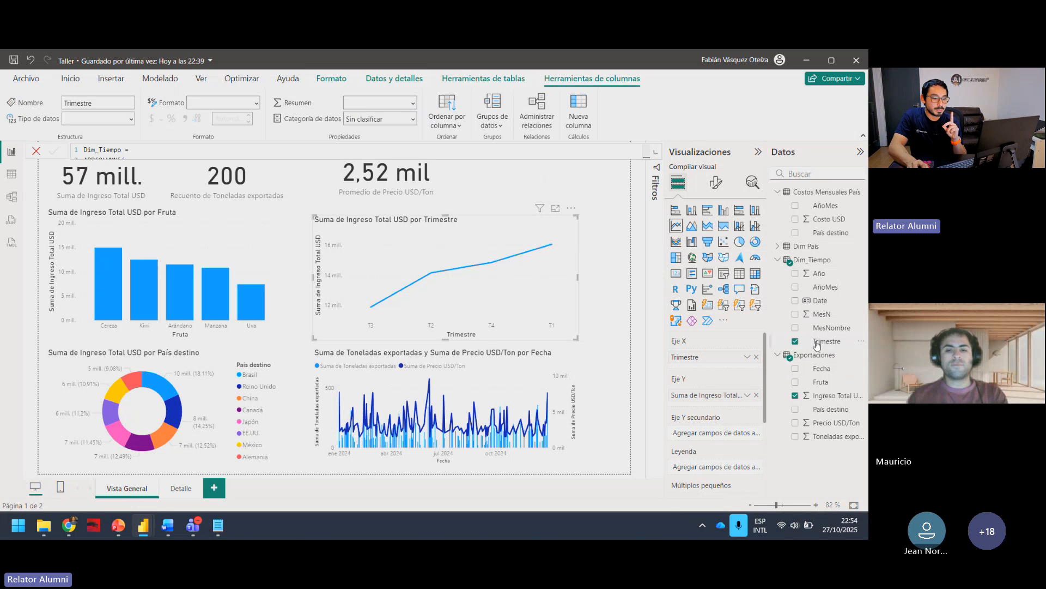
{"action": "left_click", "coordinate": [458, 124]}
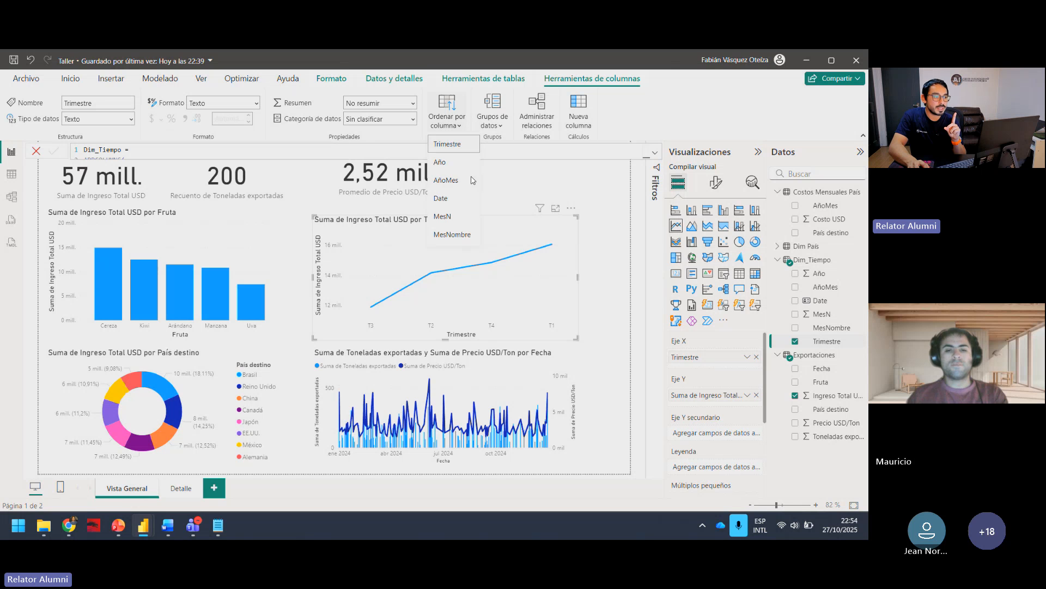
{"action": "left_click", "coordinate": [459, 216]}
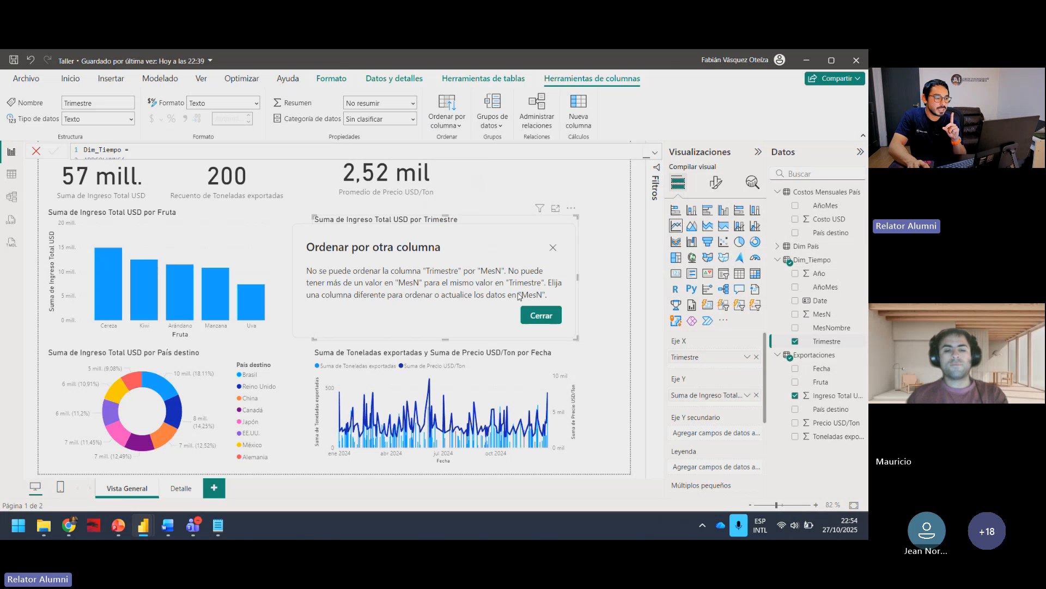
{"action": "left_click", "coordinate": [539, 315]}
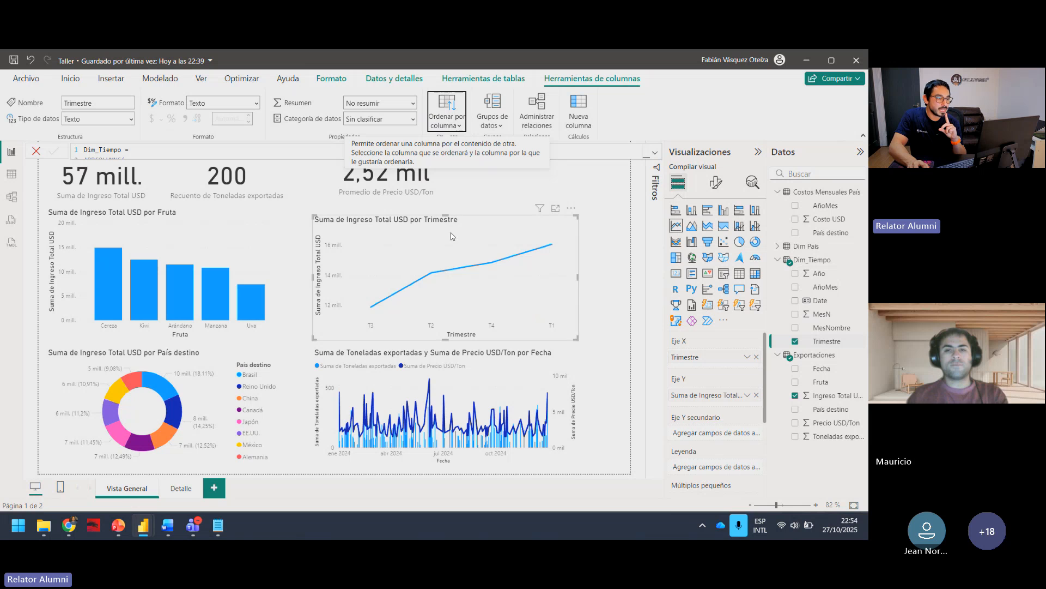
{"action": "left_click", "coordinate": [450, 120]}
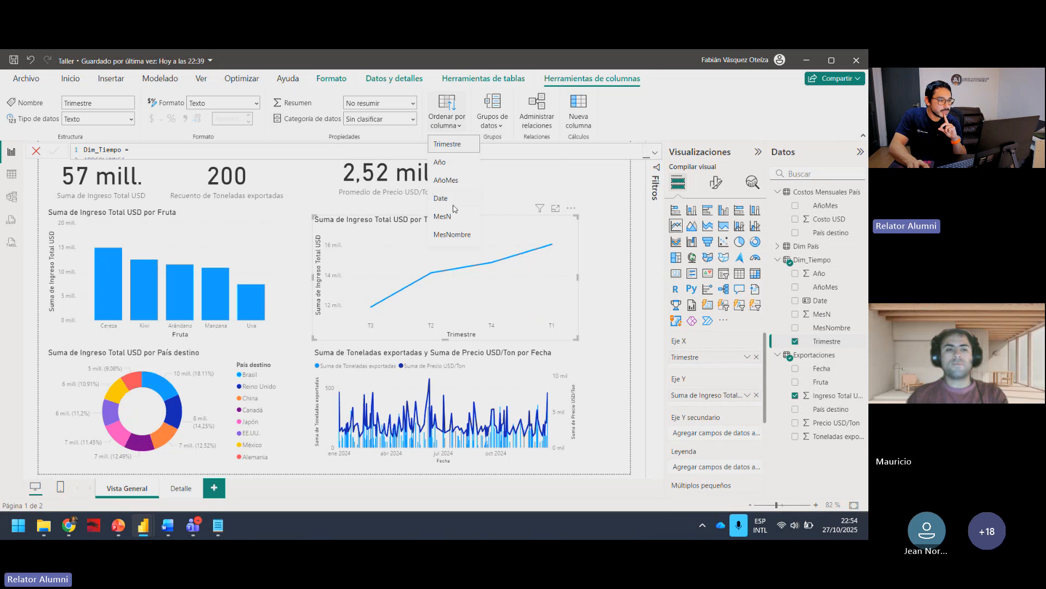
{"action": "left_click", "coordinate": [453, 203]}
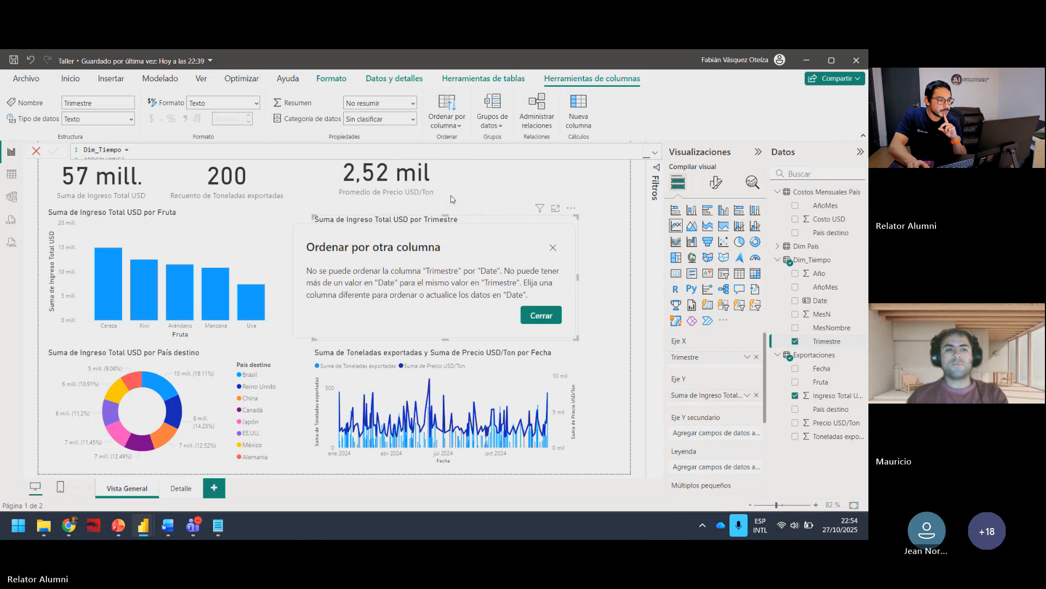
{"action": "left_click", "coordinate": [541, 315]}
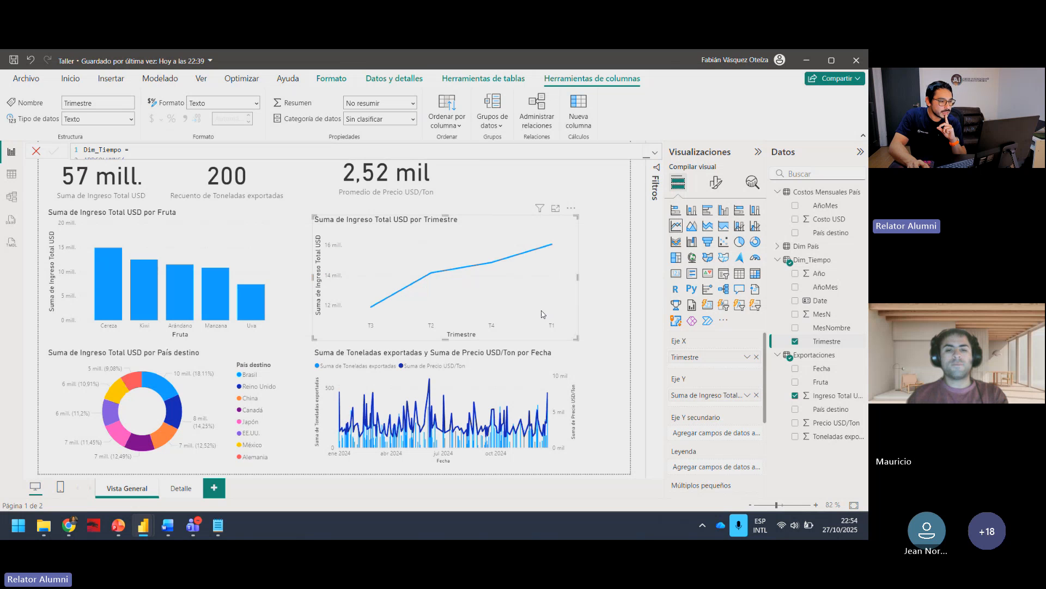
{"action": "left_click", "coordinate": [825, 341]}
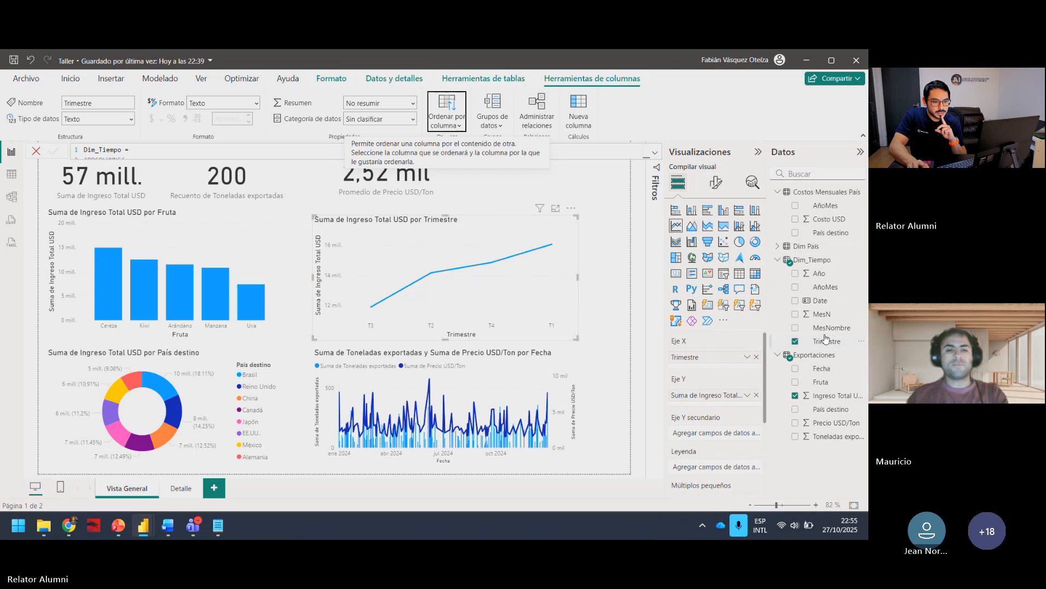
{"action": "left_click", "coordinate": [464, 107]}
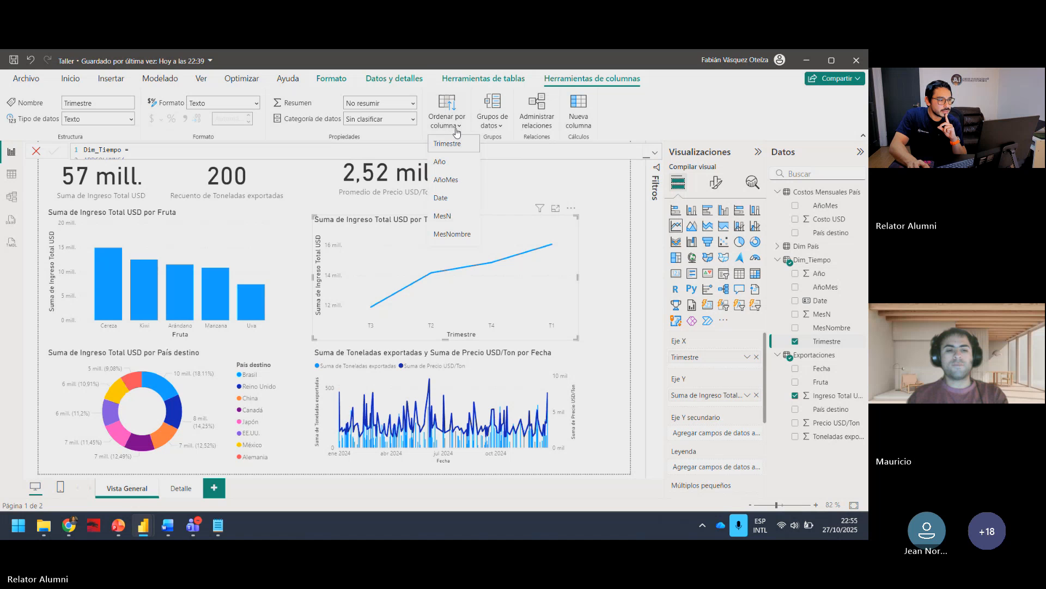
{"action": "left_click", "coordinate": [446, 181]}
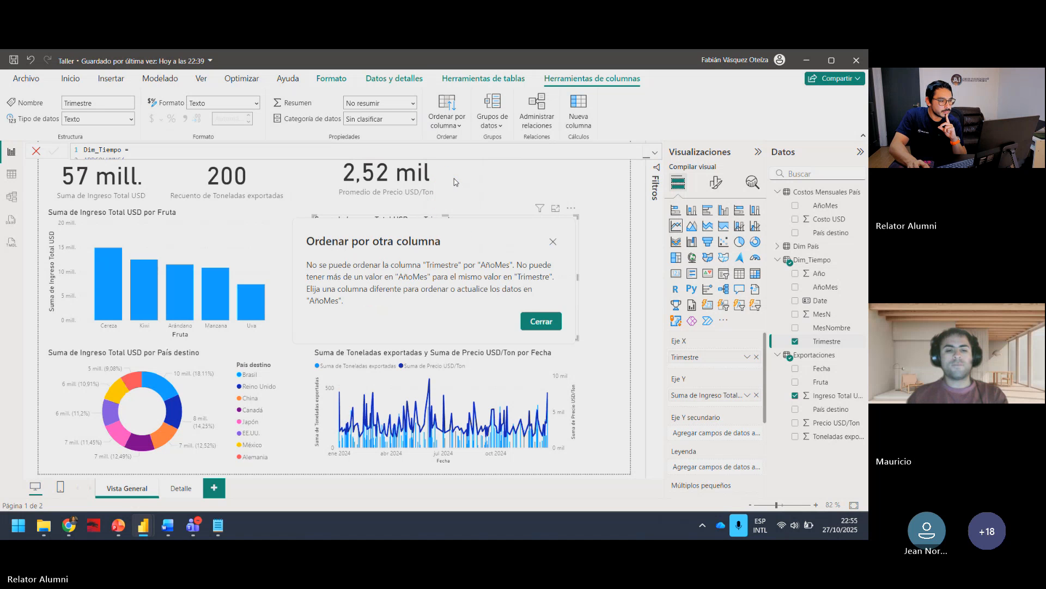
{"action": "left_click", "coordinate": [539, 321]}
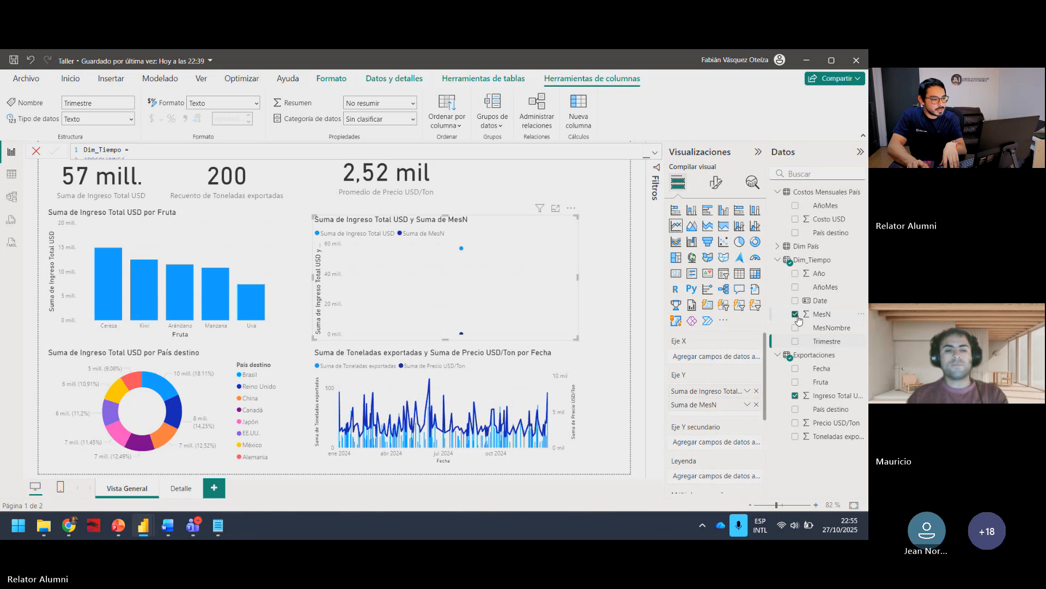
Step: Remove Suma de MesN from the revenue line chart's Y axis and place MesN on its X axis
{"action": "left_click", "coordinate": [795, 314]}
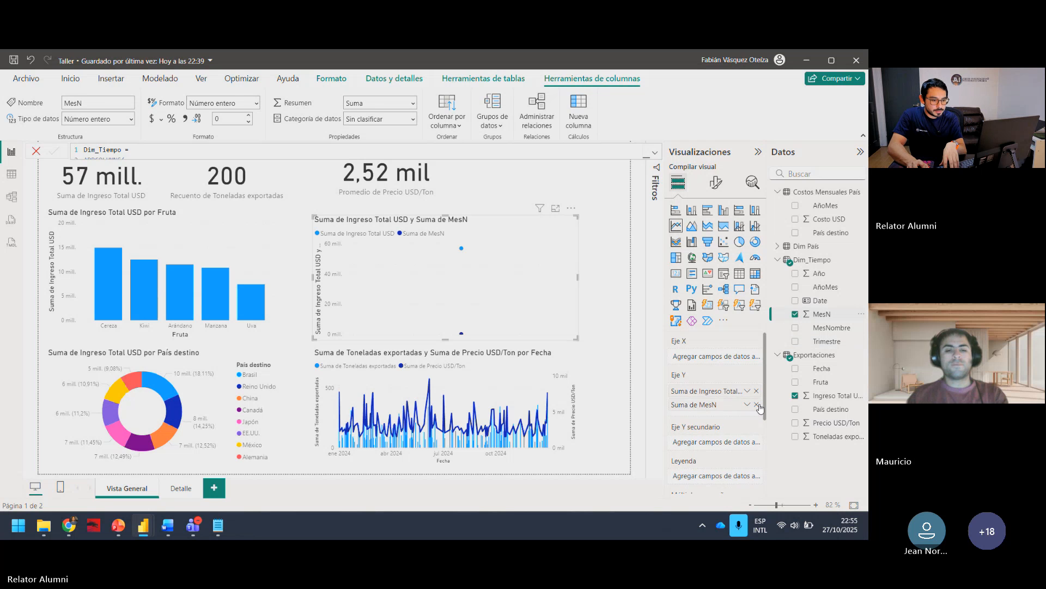
{"action": "left_click", "coordinate": [757, 405]}
{"action": "left_click_drag", "start_coordinate": [816, 317], "coordinate": [722, 351]}
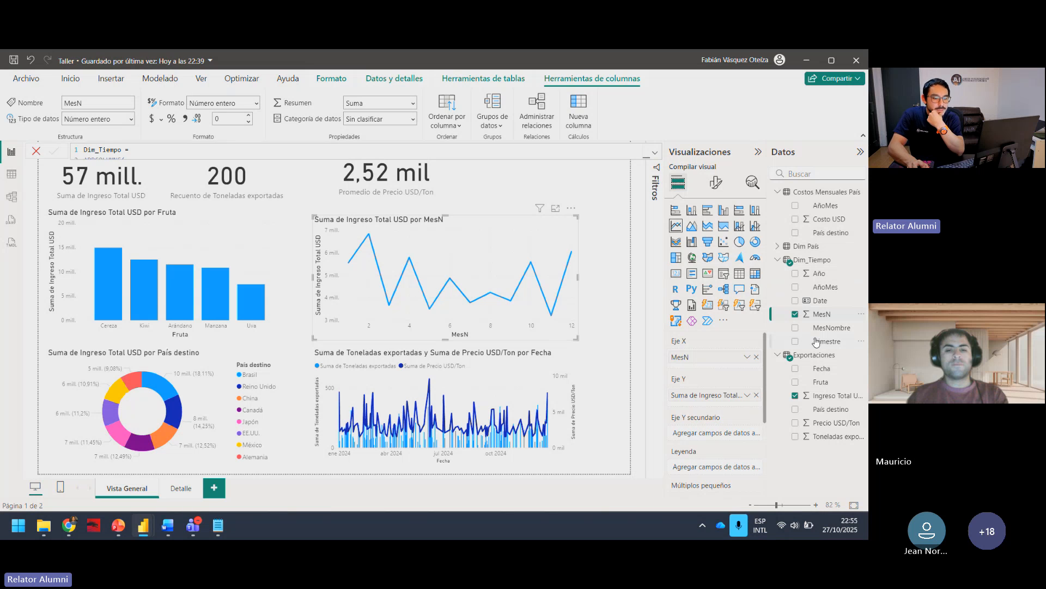
Step: Replace MesN with Trimestre on the line chart's X axis and sort the axis by Trimestre in ascending order
{"action": "left_click", "coordinate": [796, 302]}
{"action": "left_click", "coordinate": [795, 302]}
{"action": "left_click", "coordinate": [796, 315]}
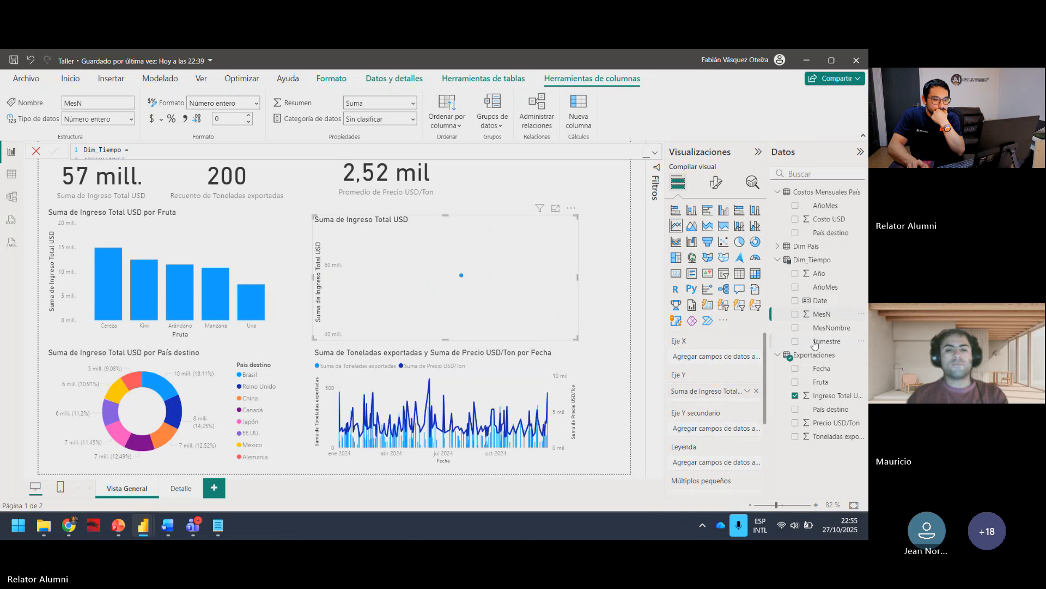
{"action": "left_click", "coordinate": [815, 343]}
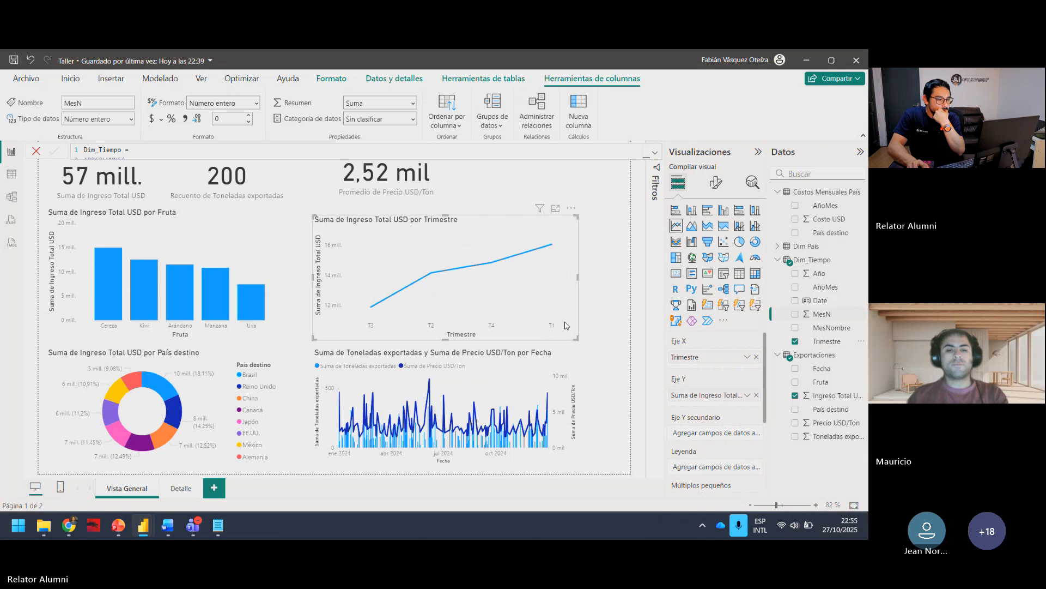
{"action": "left_click", "coordinate": [571, 207]}
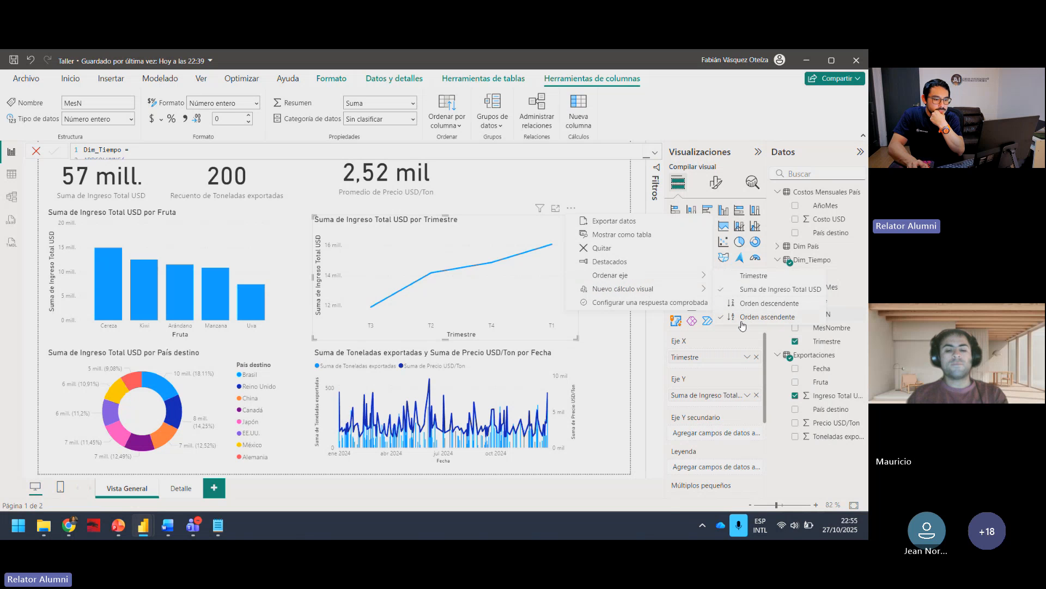
{"action": "left_click", "coordinate": [752, 276]}
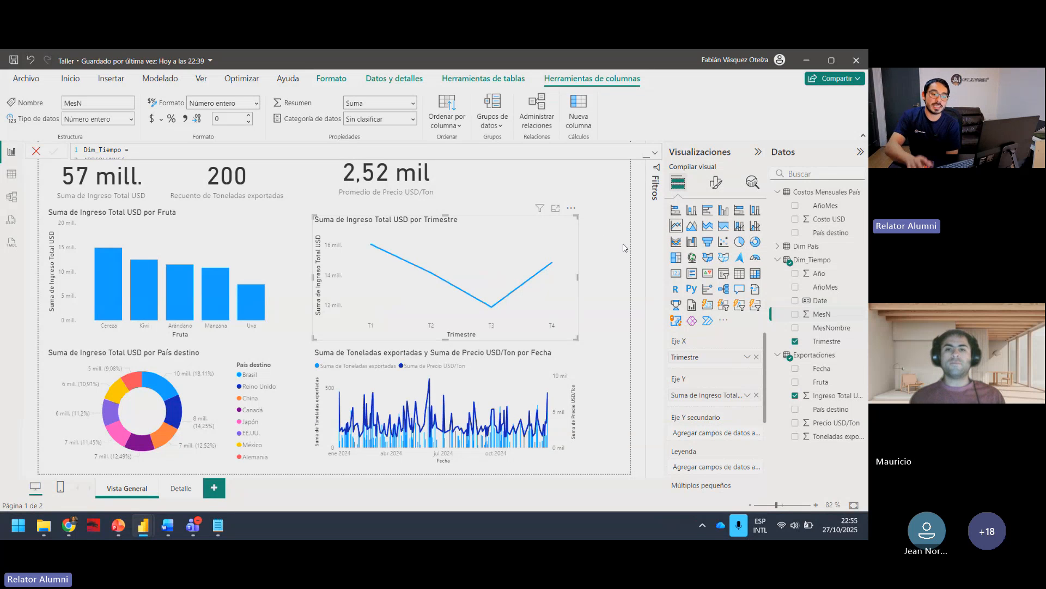
Step: Review the columns available for sorting the Trimestre column of Dim_Tiempo
{"action": "left_click", "coordinate": [824, 342]}
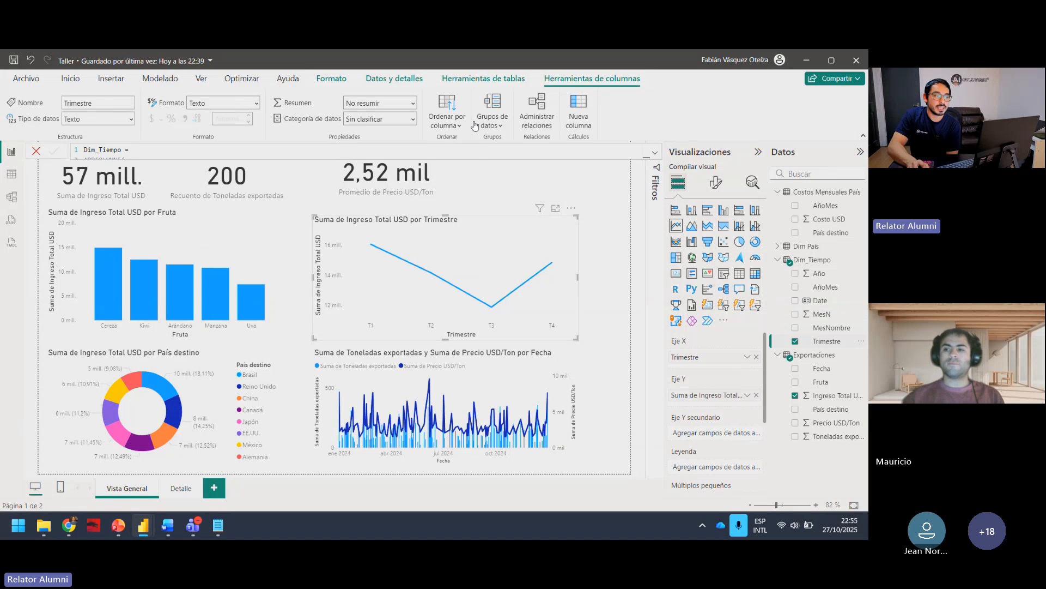
{"action": "left_click", "coordinate": [446, 126]}
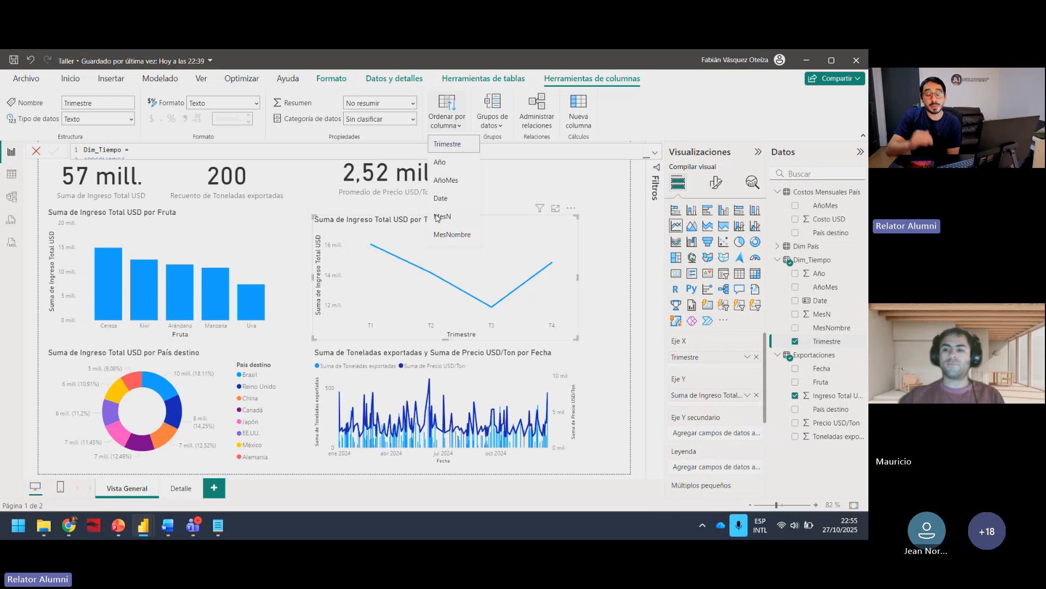
{"action": "left_click", "coordinate": [633, 226]}
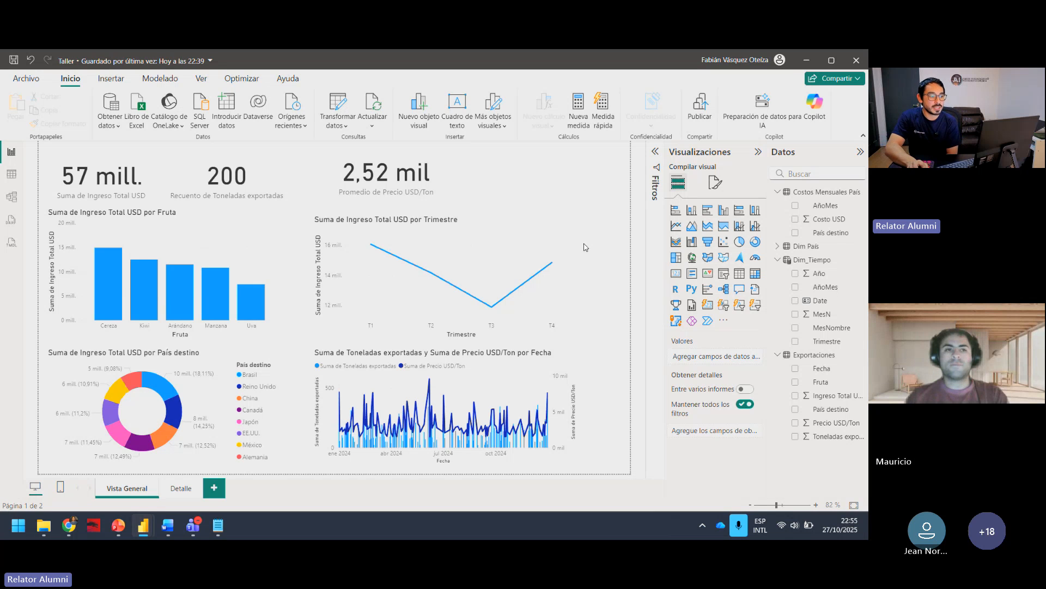
Step: Try sorting the quarterly line chart by Suma de Ingreso Total USD, and return it to sorting by Trimestre
{"action": "left_click", "coordinate": [575, 213]}
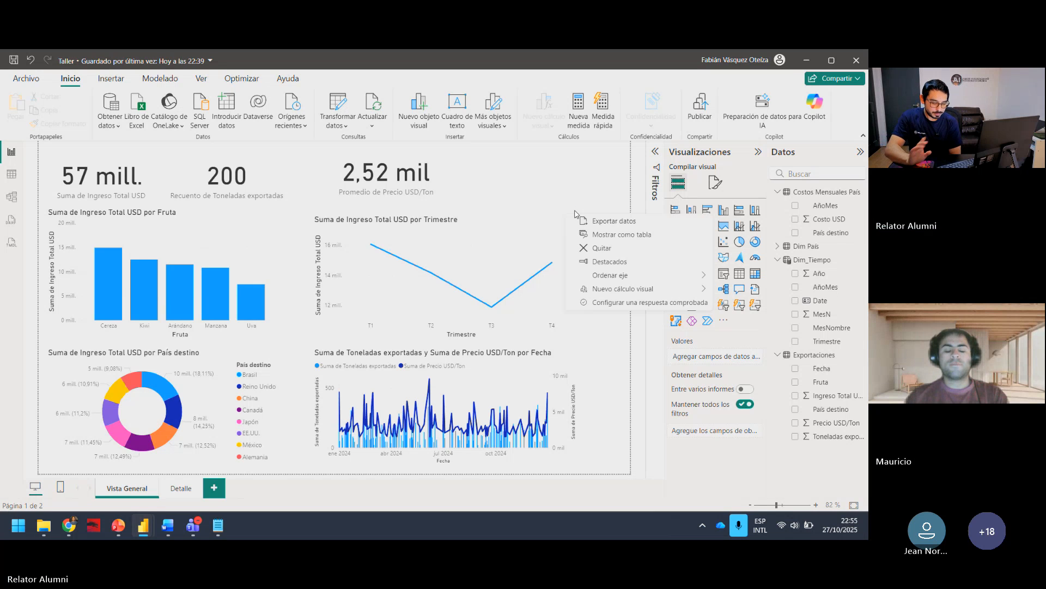
{"action": "mouse_move", "coordinate": [681, 278]}
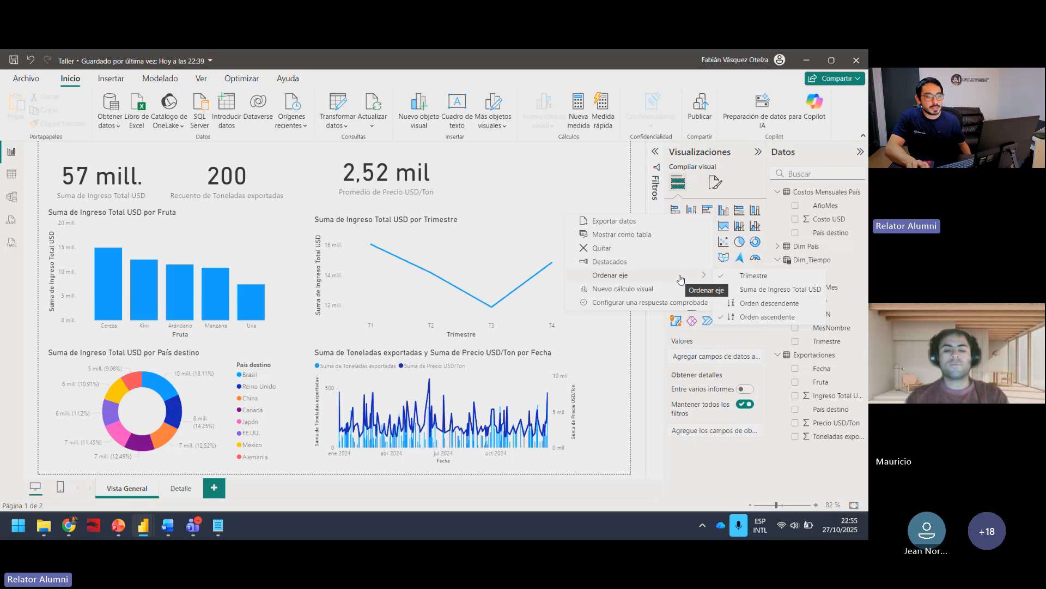
{"action": "left_click", "coordinate": [770, 296]}
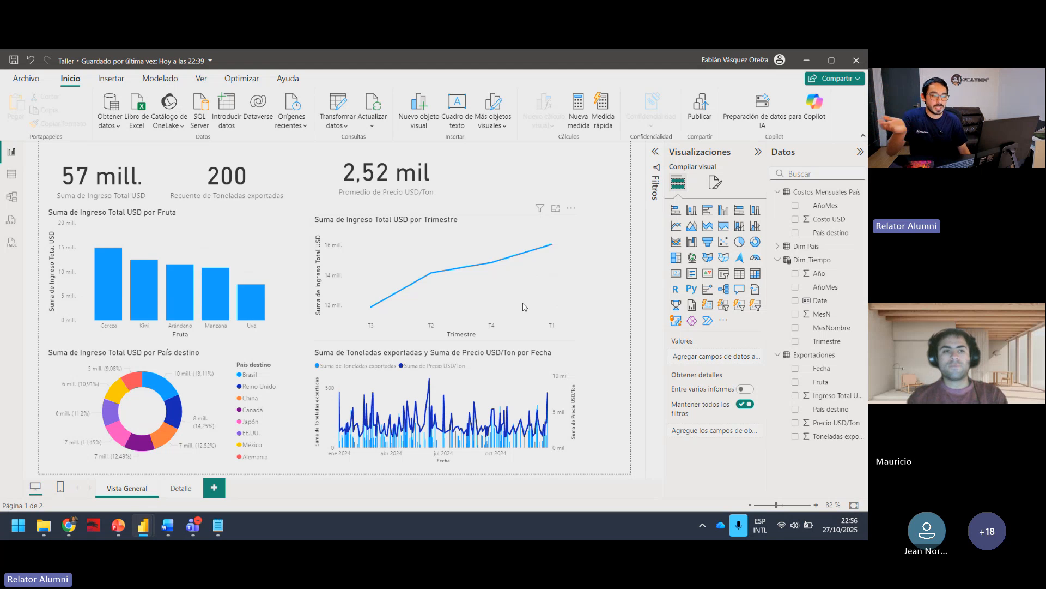
{"action": "left_click", "coordinate": [571, 211]}
{"action": "left_click", "coordinate": [527, 217]}
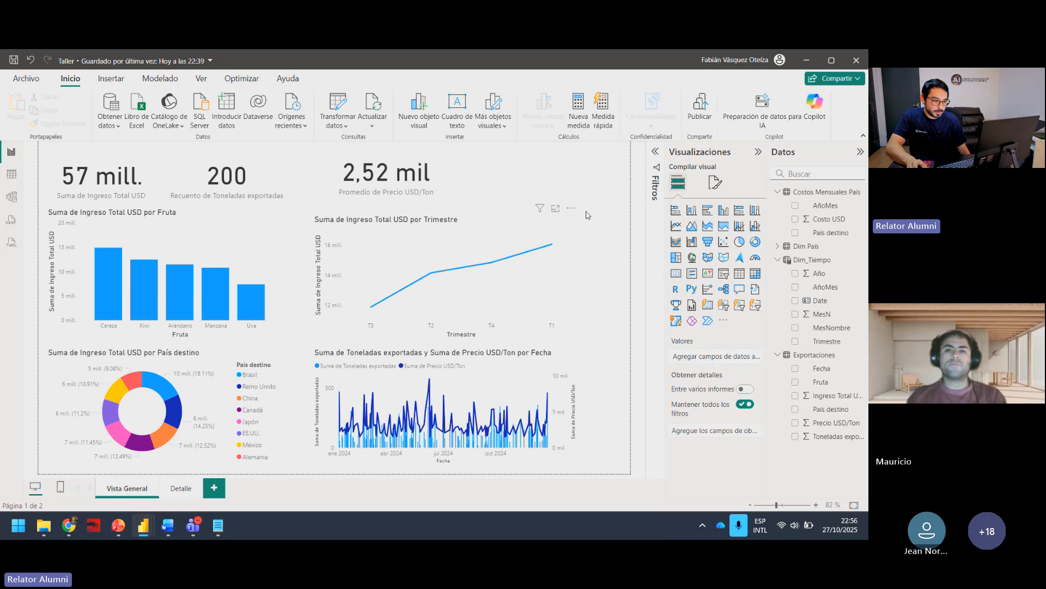
{"action": "left_click", "coordinate": [570, 209]}
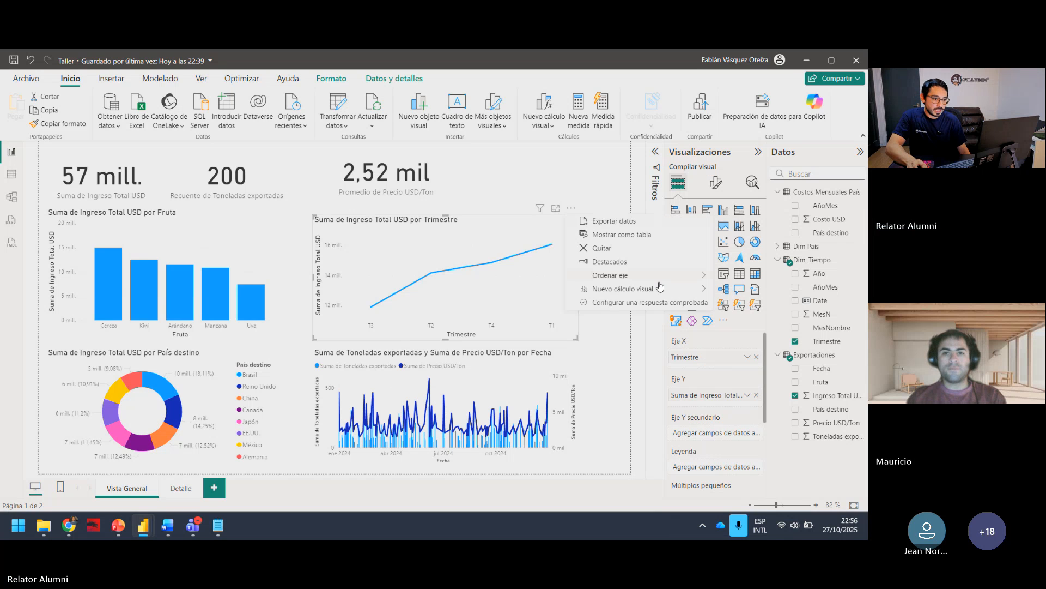
{"action": "mouse_move", "coordinate": [660, 278]}
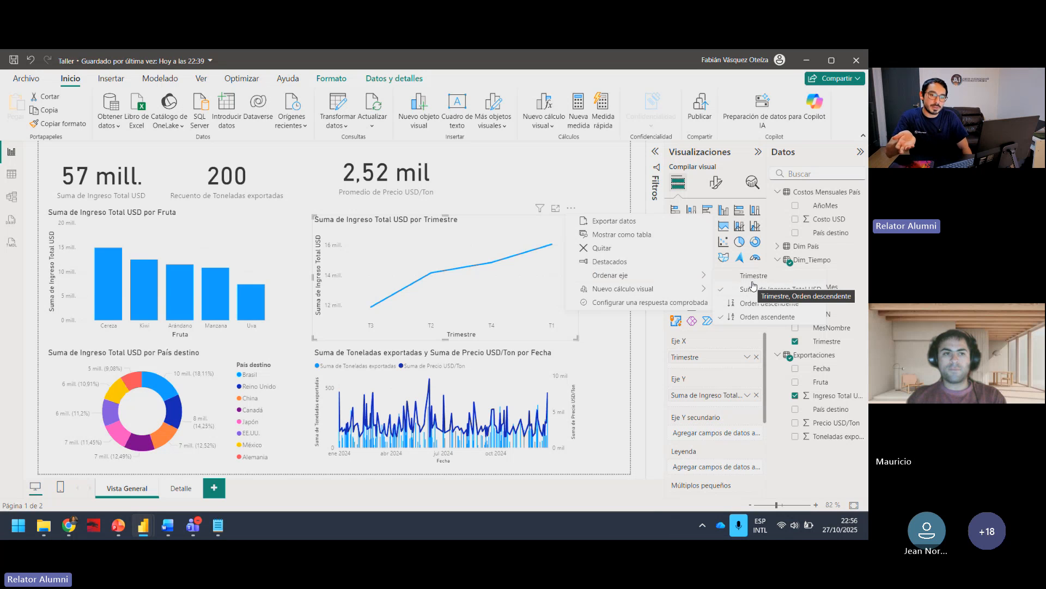
{"action": "left_click", "coordinate": [752, 277]}
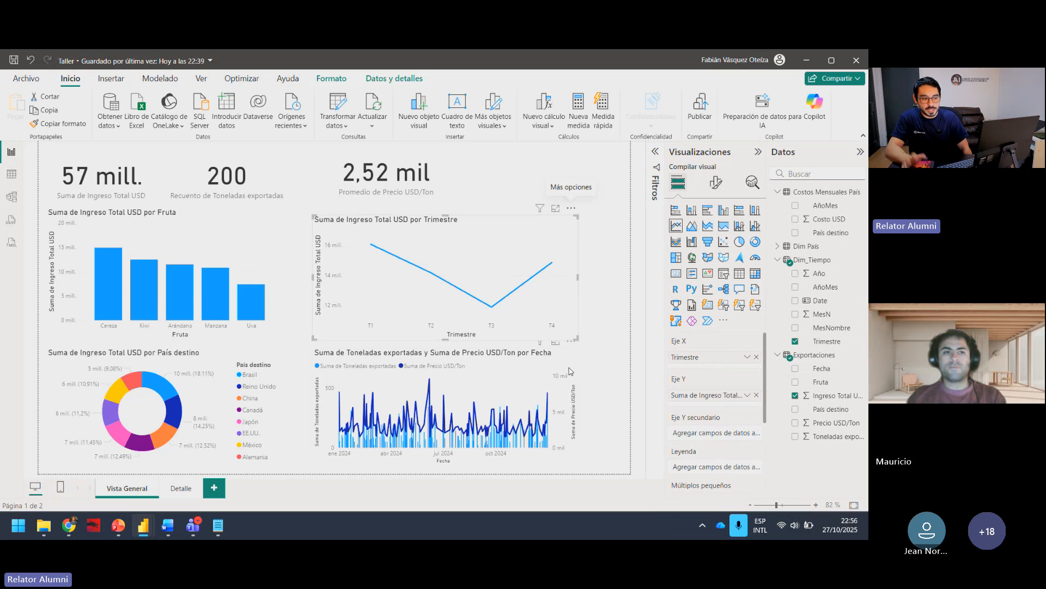
Step: Try the line chart's Trimestre axis in descending order, and restore the ascending order
{"action": "left_click", "coordinate": [570, 208]}
{"action": "mouse_move", "coordinate": [656, 284]}
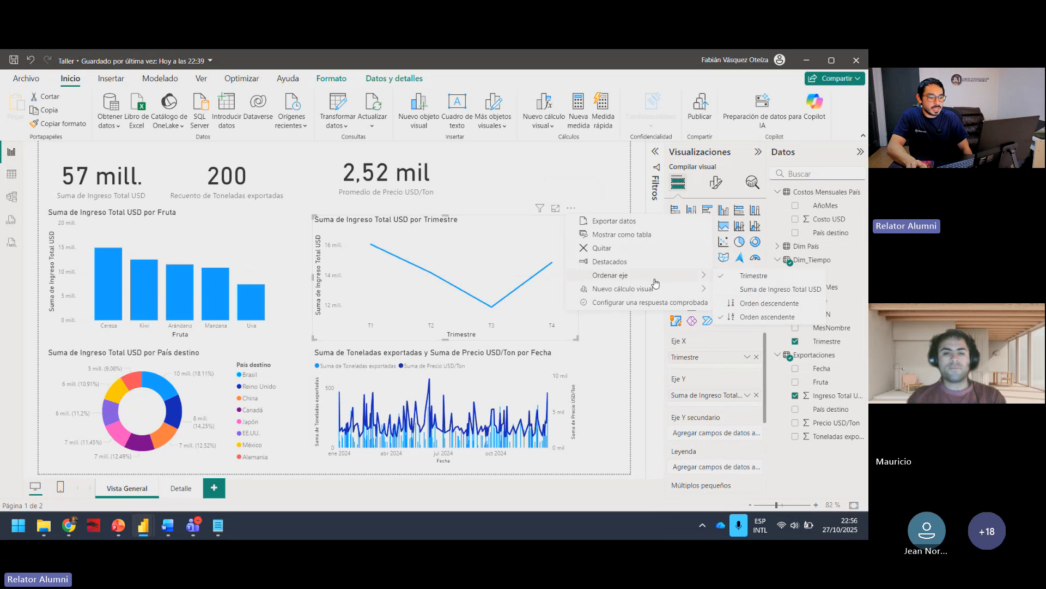
{"action": "left_click", "coordinate": [782, 309]}
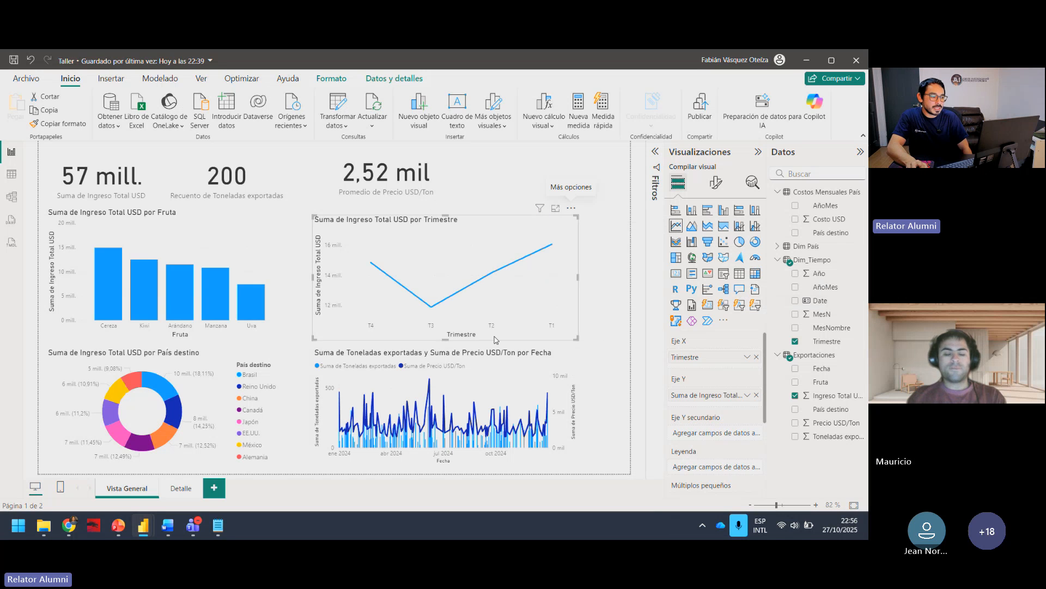
{"action": "left_click", "coordinate": [571, 207]}
{"action": "mouse_move", "coordinate": [646, 278]}
{"action": "left_click", "coordinate": [766, 315]}
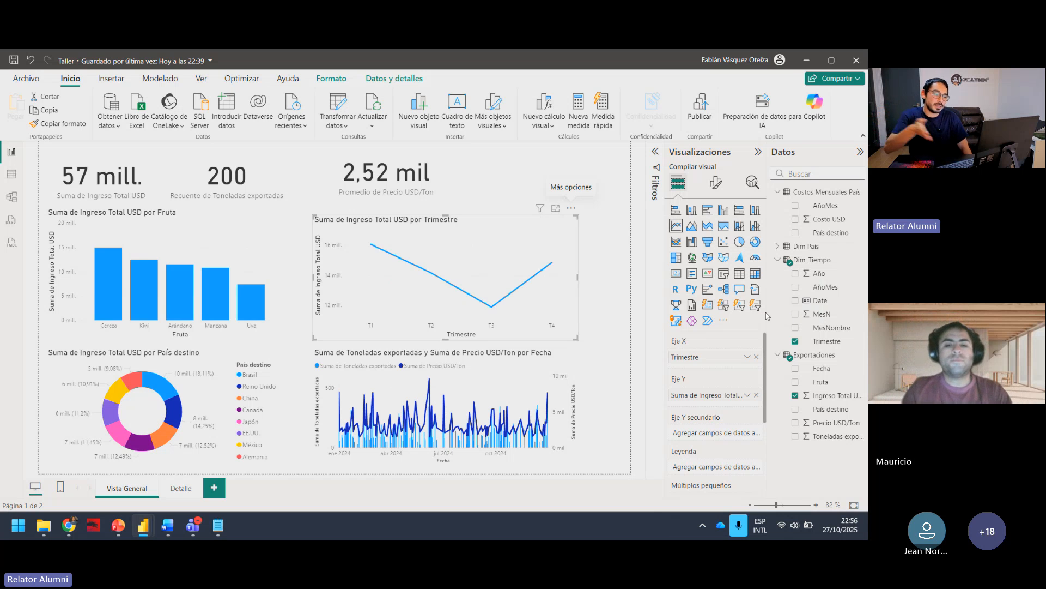
{"action": "left_click", "coordinate": [610, 305]}
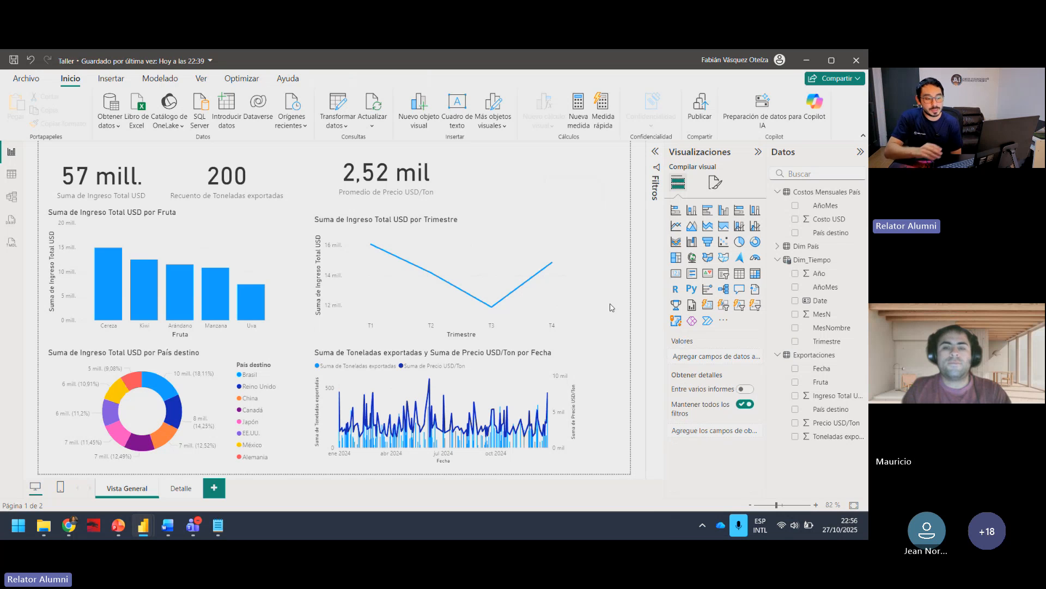
Step: Replace Fecha with MesNombre from Dim_Tiempo on the X axis of the Toneladas exportadas and Precio USD/Ton combo chart
{"action": "left_click", "coordinate": [569, 356]}
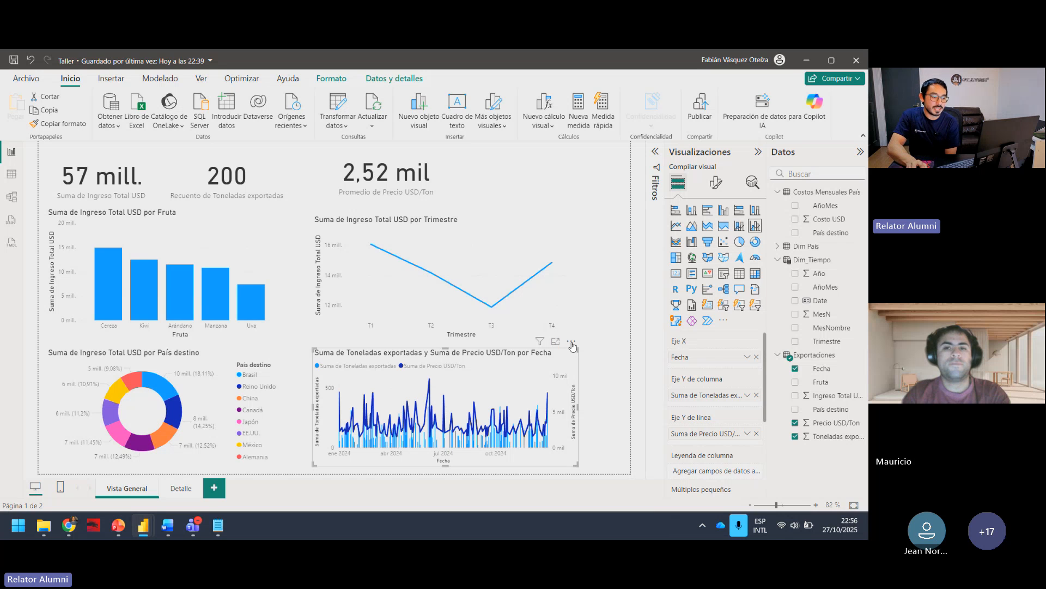
{"action": "left_click", "coordinate": [571, 342]}
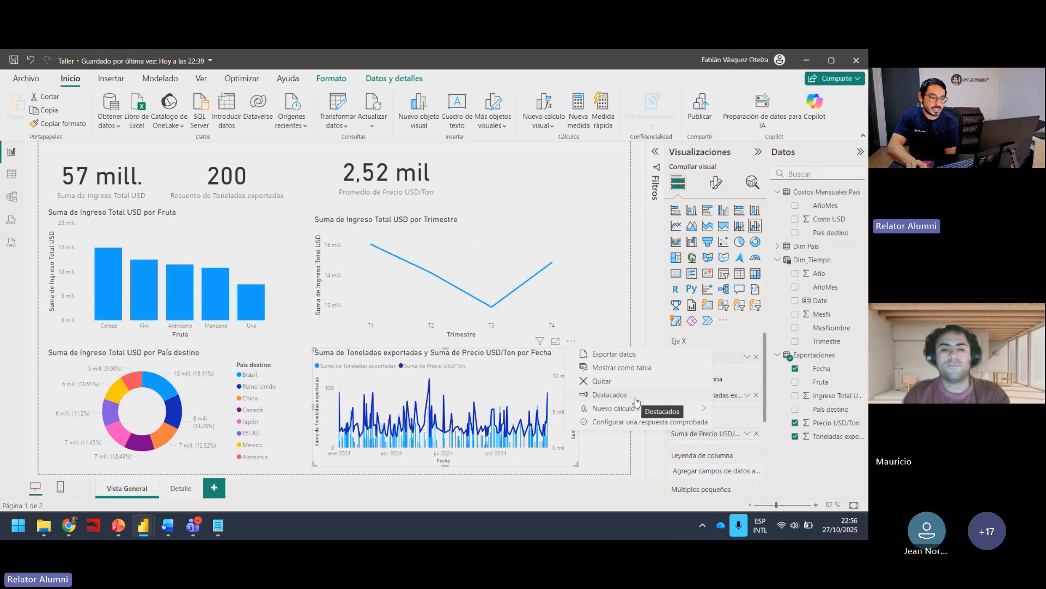
{"action": "left_click", "coordinate": [621, 324]}
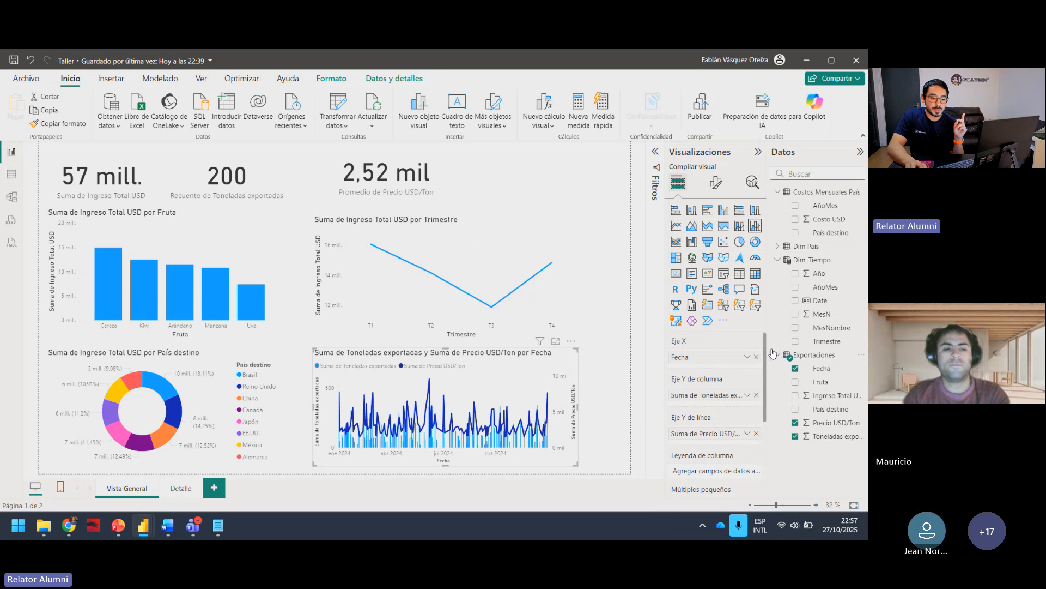
{"action": "left_click", "coordinate": [756, 357]}
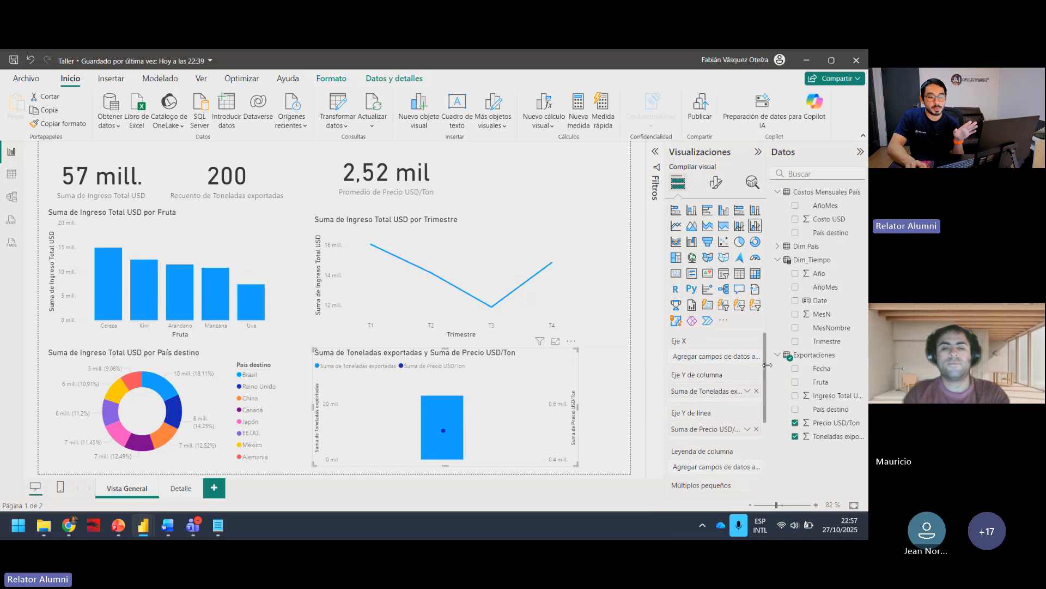
{"action": "left_click", "coordinate": [802, 265]}
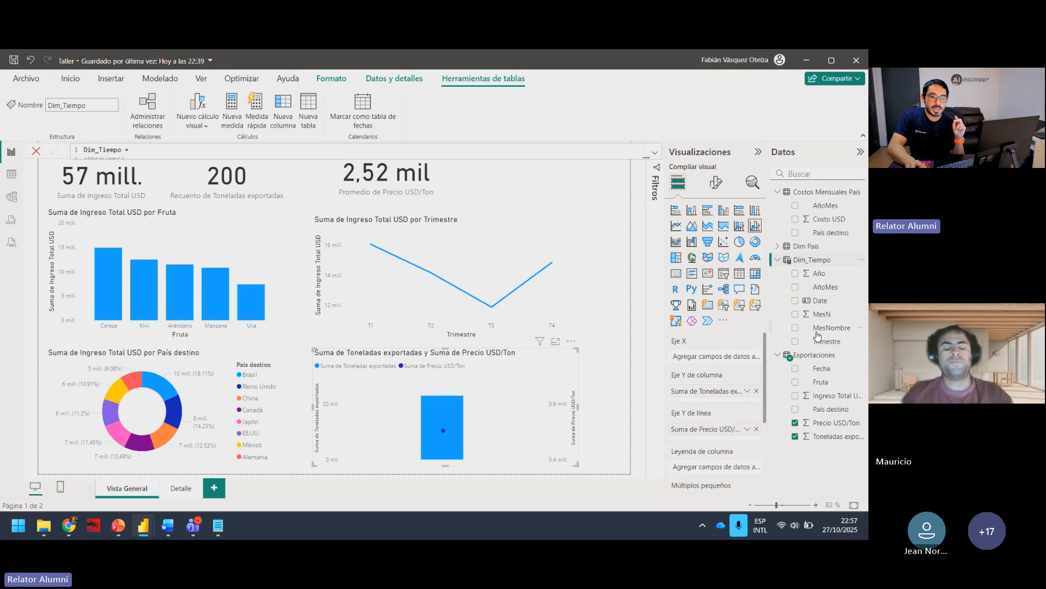
{"action": "left_click", "coordinate": [796, 329]}
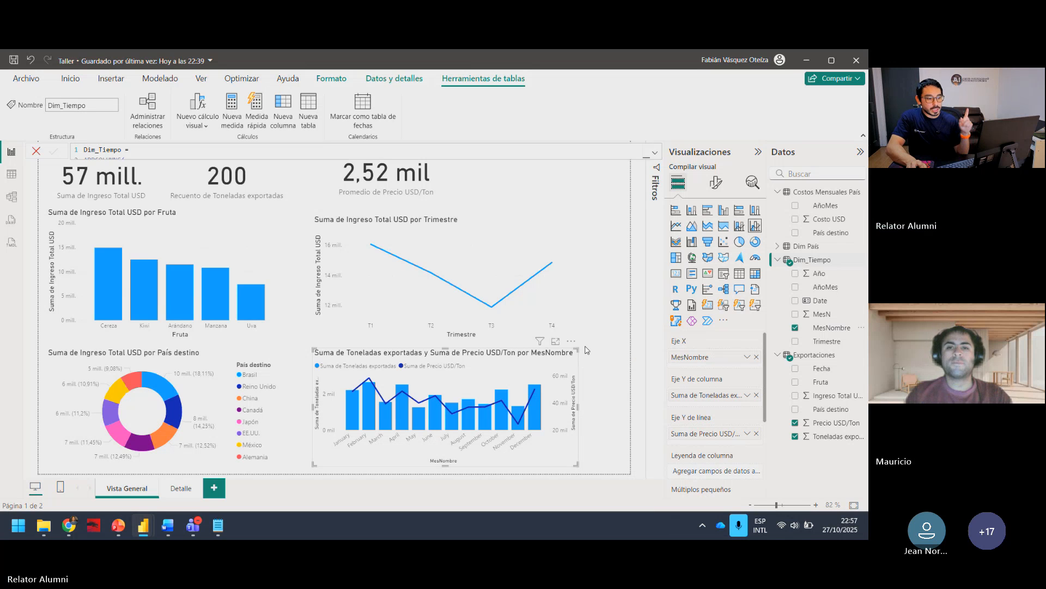
Step: Collapse the Exportaciones, Dim_Tiempo and Costos Mensuales País field lists, and shift the MesNombre combo chart slightly lower on the page
{"action": "left_click", "coordinate": [520, 345]}
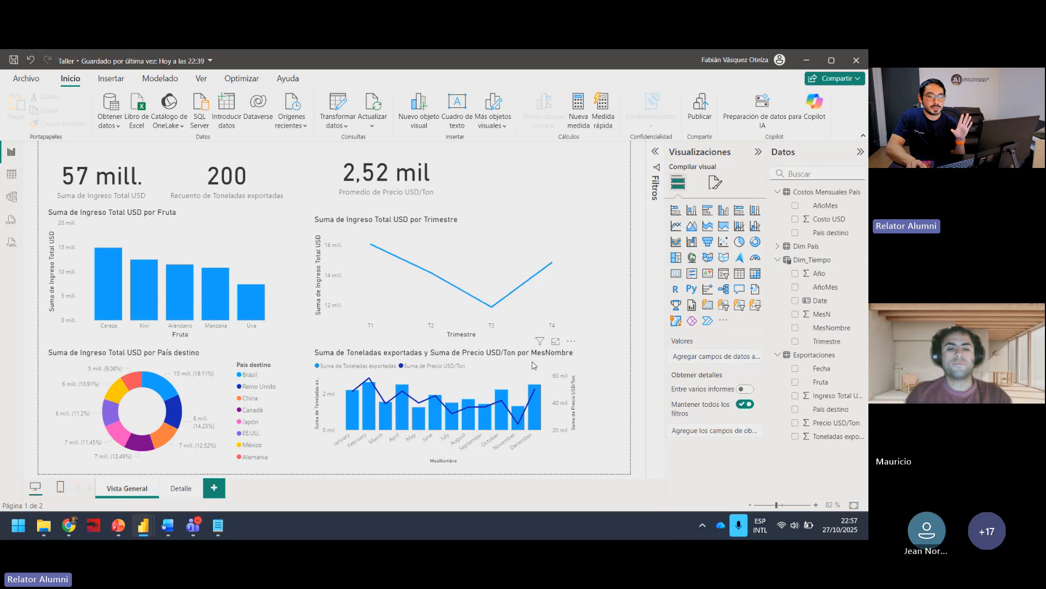
{"action": "left_click", "coordinate": [534, 365]}
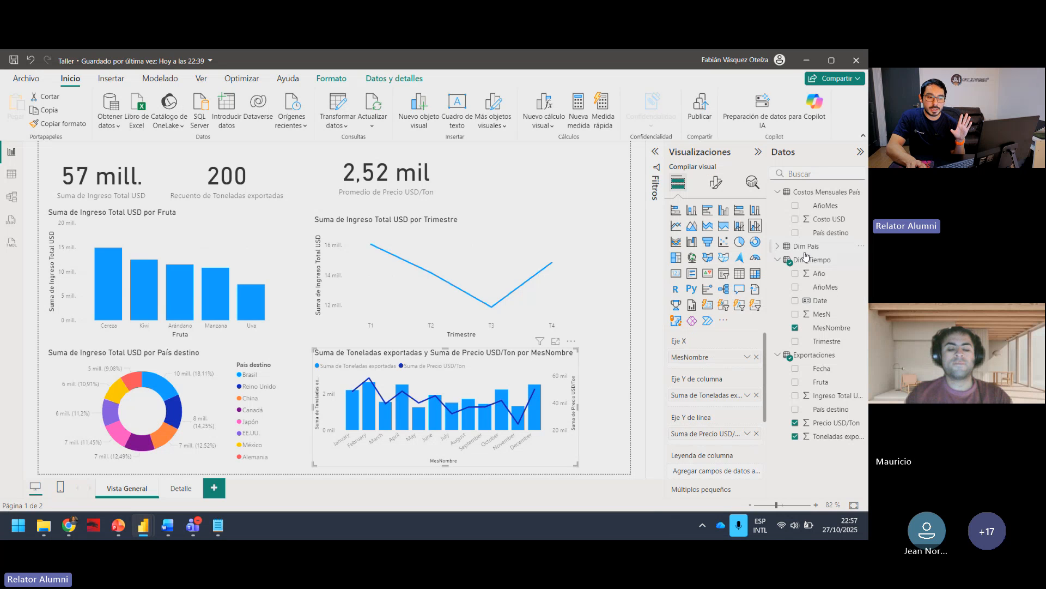
{"action": "left_click", "coordinate": [777, 355]}
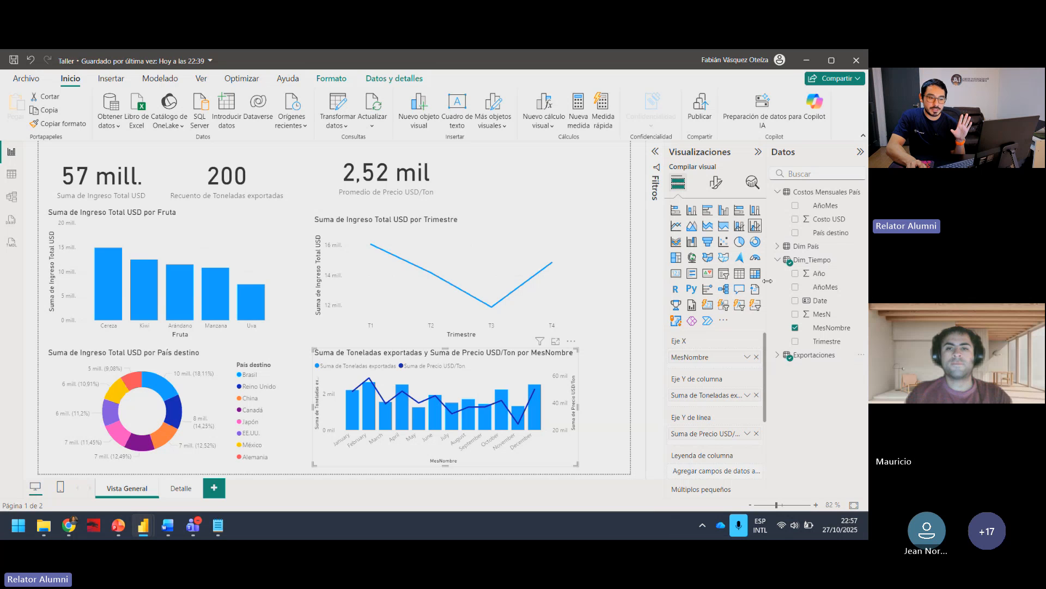
{"action": "left_click", "coordinate": [777, 260]}
{"action": "left_click", "coordinate": [777, 192]}
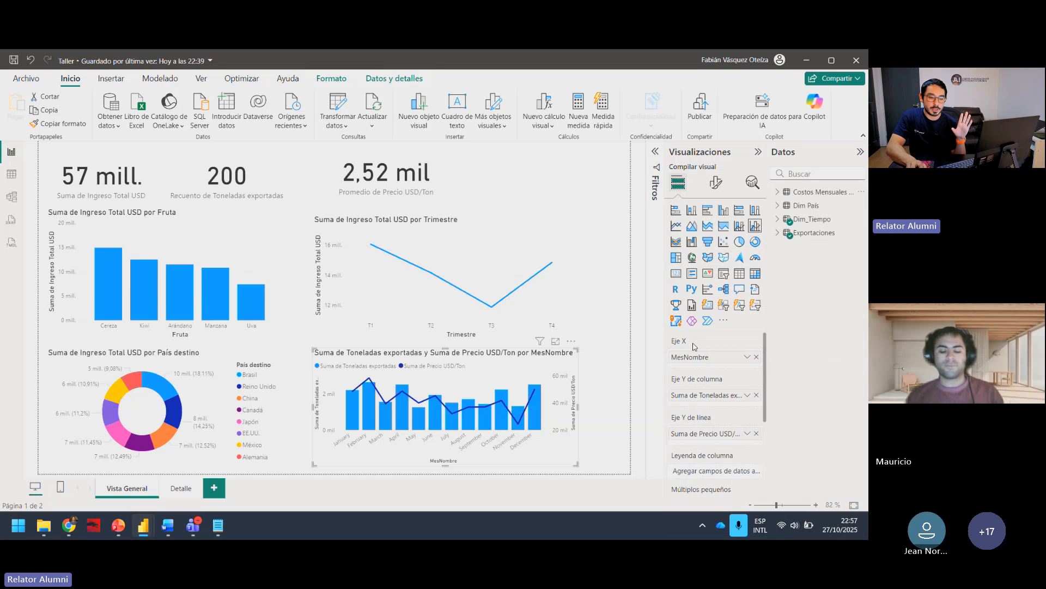
{"action": "left_click_drag", "start_coordinate": [490, 366], "coordinate": [492, 389]}
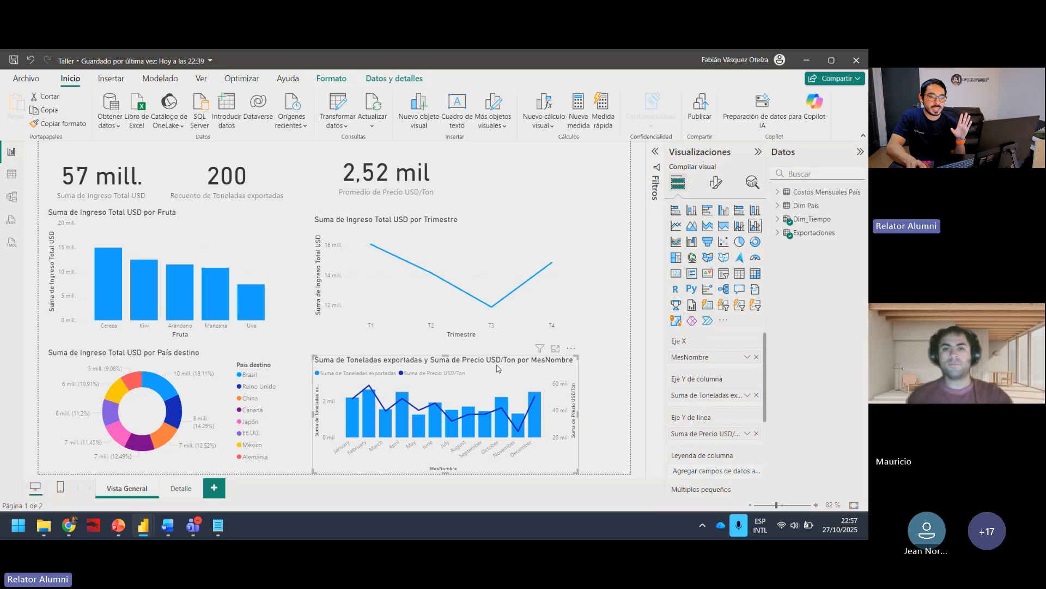
{"action": "left_click", "coordinate": [464, 222]}
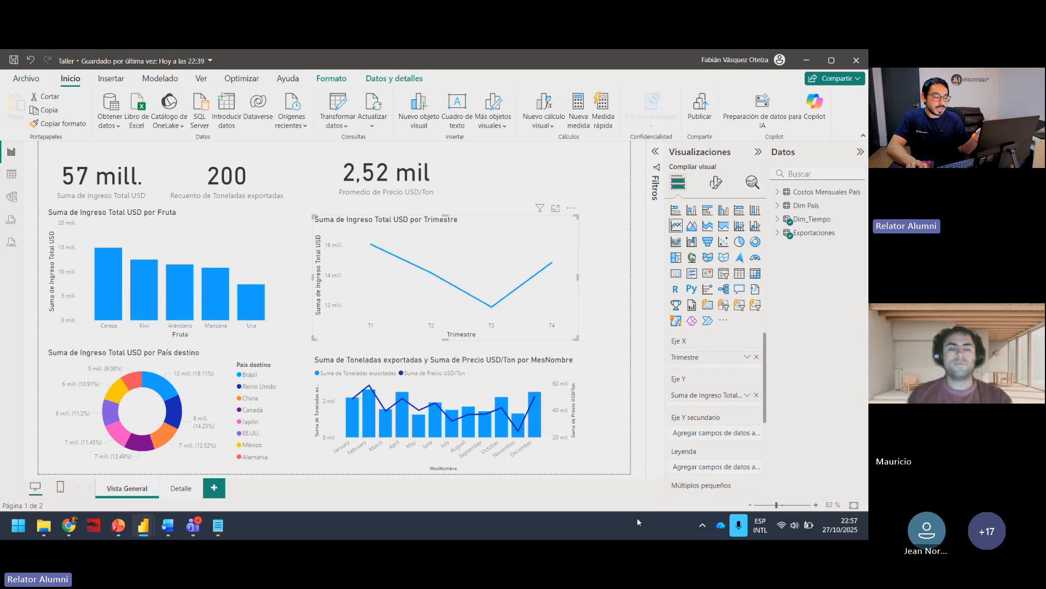
Step: On the Detalle page, enlarge the Ingreso Total USD and Costo USD by Región chart and move it toward the page's center
{"action": "left_click", "coordinate": [171, 487]}
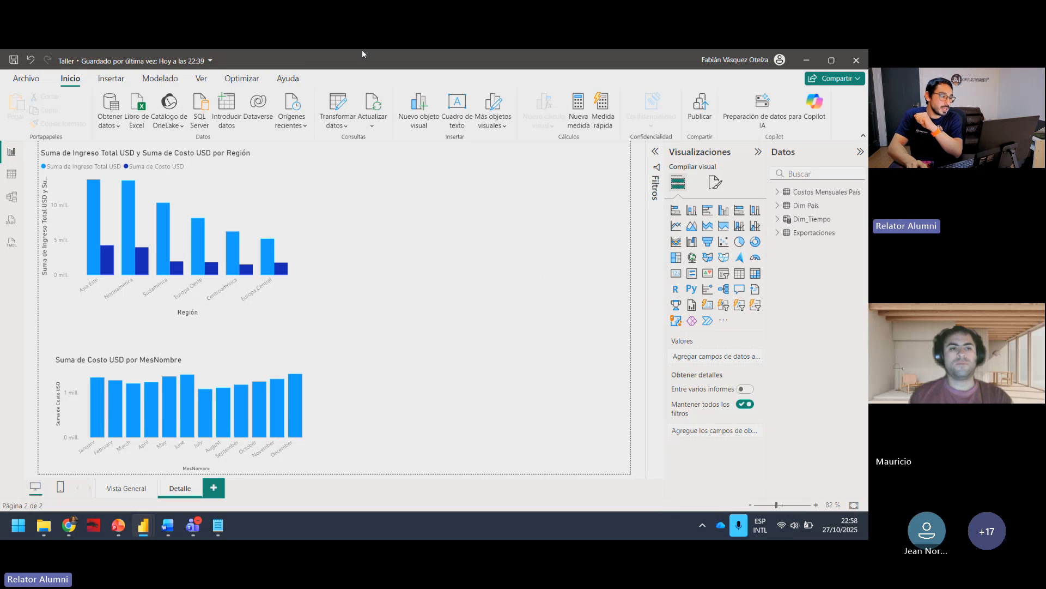
{"action": "left_click", "coordinate": [271, 183]}
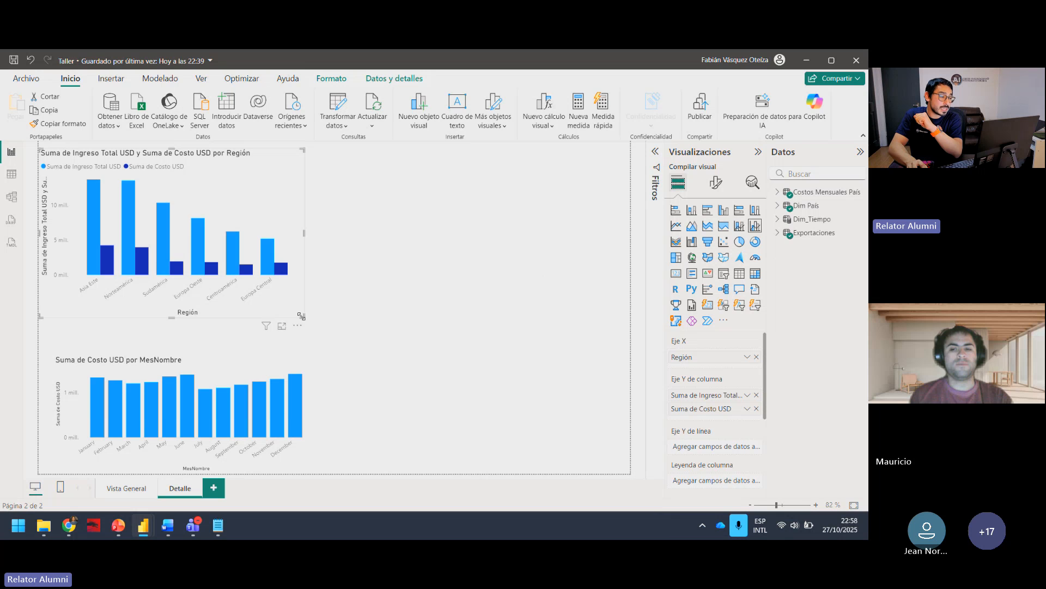
{"action": "left_click_drag", "start_coordinate": [301, 316], "coordinate": [448, 453]}
{"action": "left_click_drag", "start_coordinate": [422, 269], "coordinate": [521, 259]}
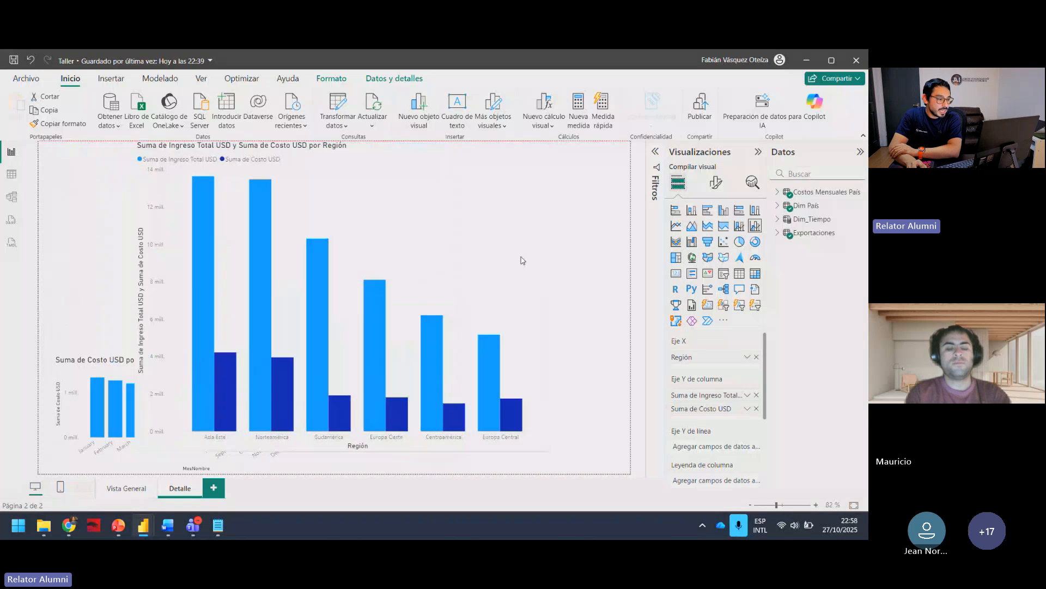
Step: Remove the Suma de Costo USD por MesNombre column chart from the Detalle page
{"action": "left_click", "coordinate": [101, 381]}
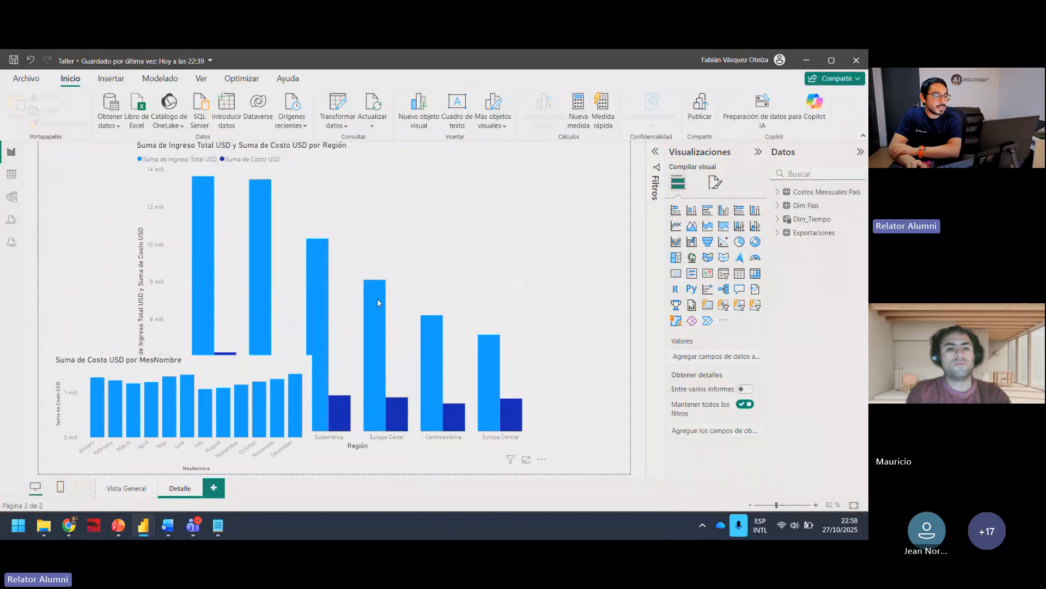
{"action": "left_click", "coordinate": [305, 348]}
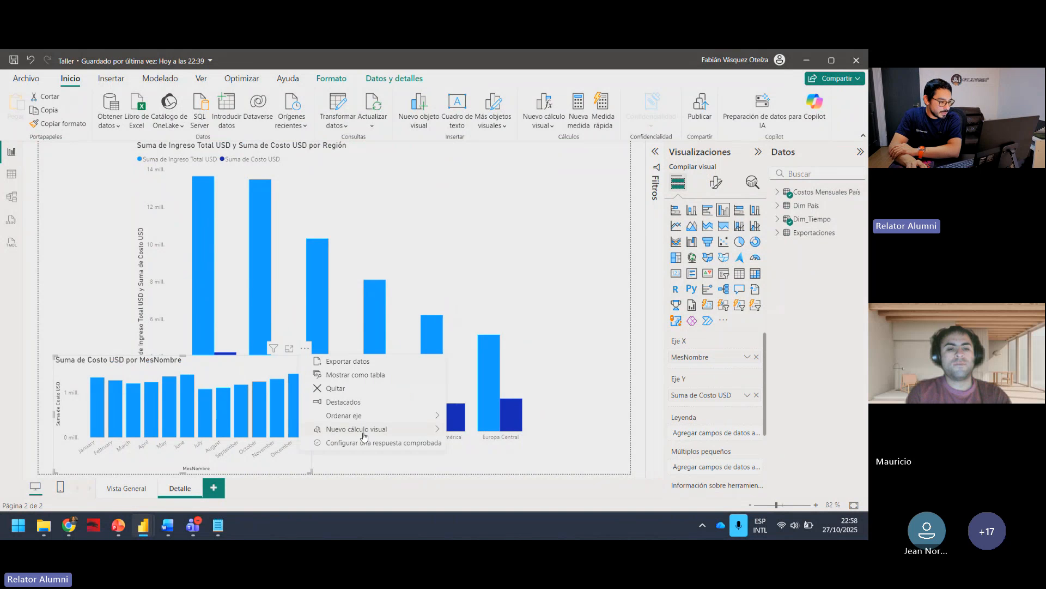
{"action": "left_click", "coordinate": [373, 388]}
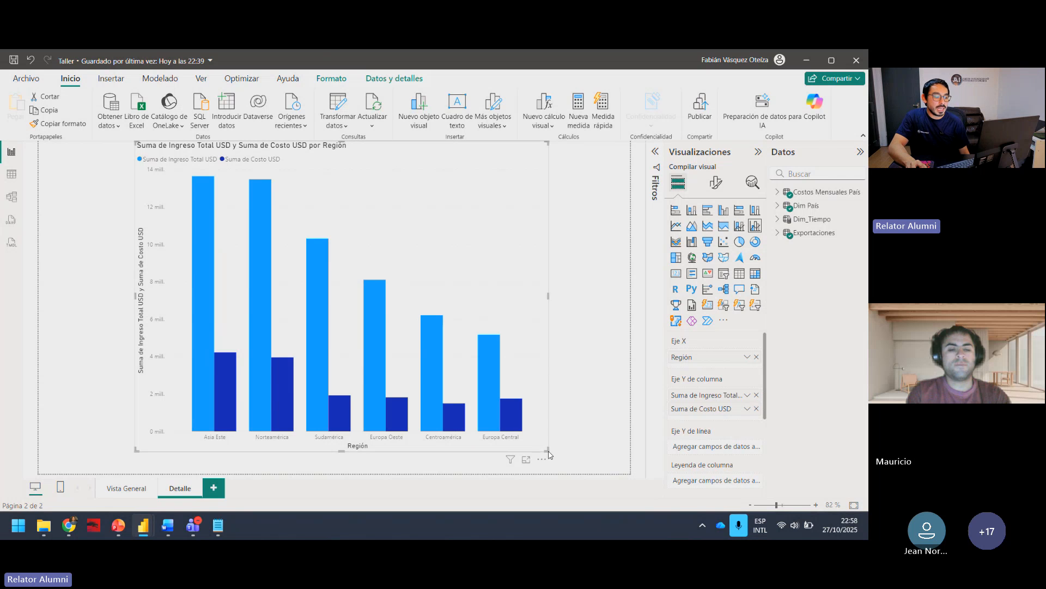
Step: Shrink the Ingreso Total USD and Costo USD by Región chart and place it in the upper-left area of the Detalle page
{"action": "left_click_drag", "start_coordinate": [548, 450], "coordinate": [496, 391]}
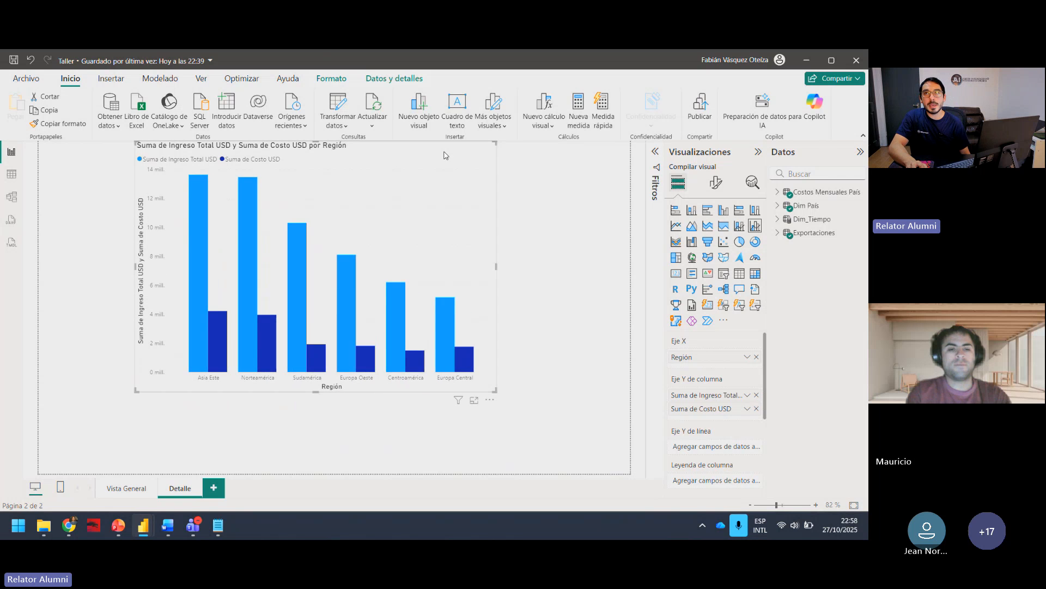
{"action": "left_click_drag", "start_coordinate": [410, 160], "coordinate": [462, 196]}
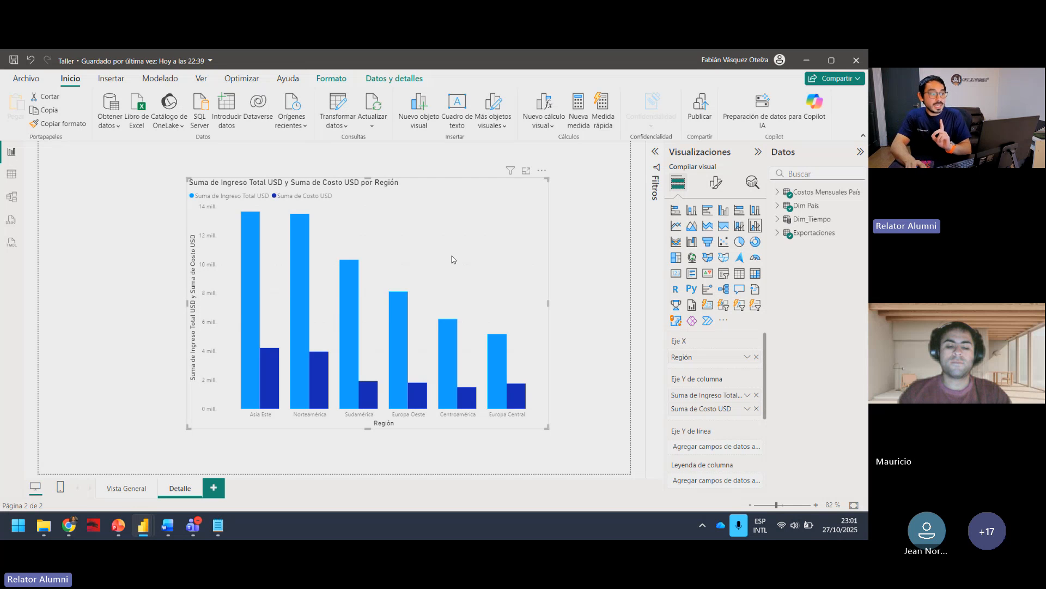
{"action": "left_click_drag", "start_coordinate": [439, 195], "coordinate": [315, 173]}
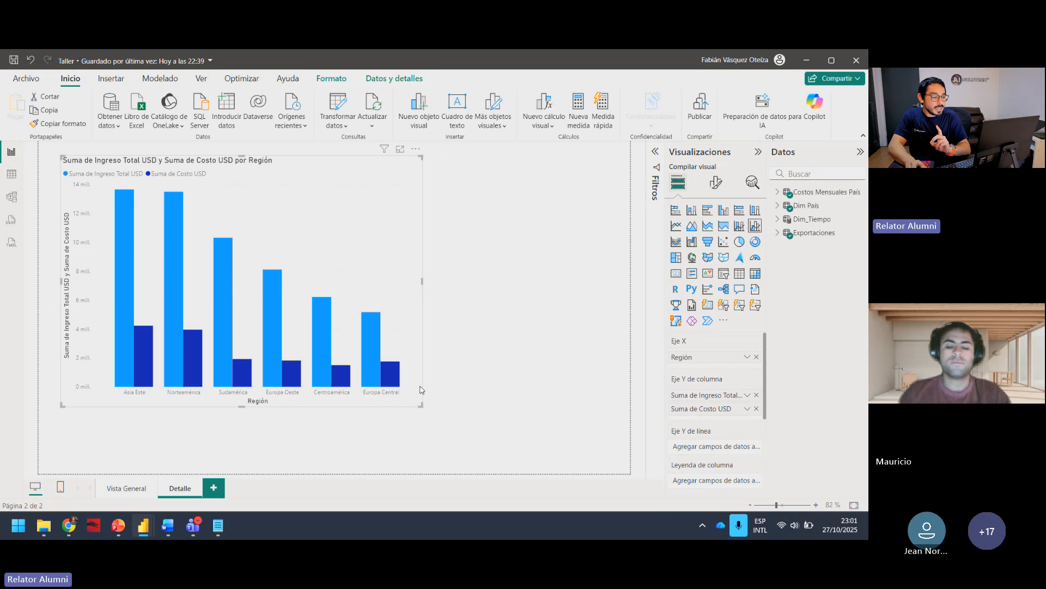
{"action": "left_click_drag", "start_coordinate": [422, 405], "coordinate": [303, 331]}
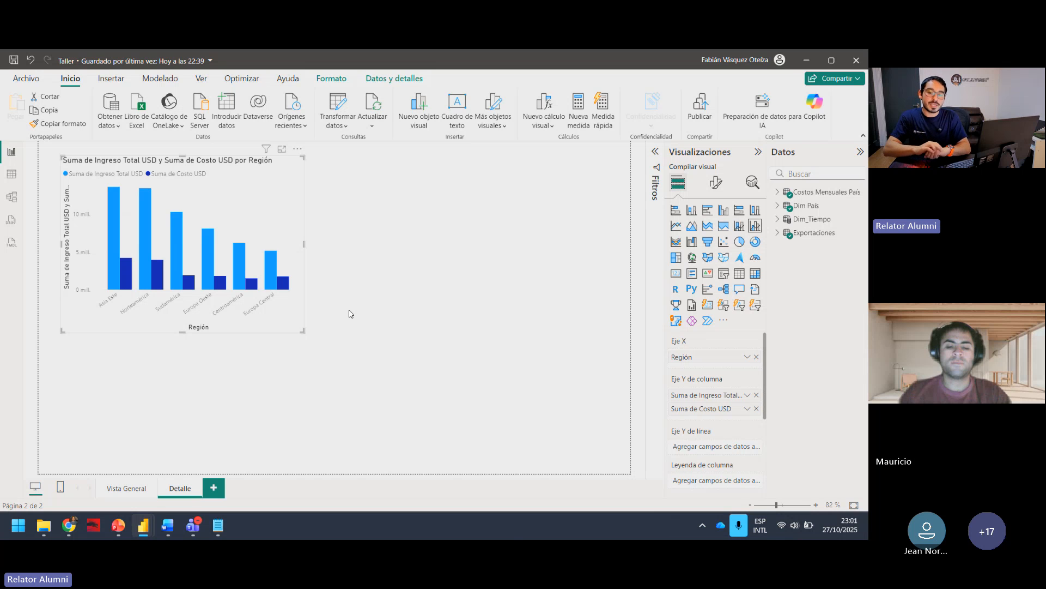
Step: Switch to Notepad to review the prepared measures in Formulas DAX.txt, and return to Power BI
{"action": "left_click", "coordinate": [216, 525]}
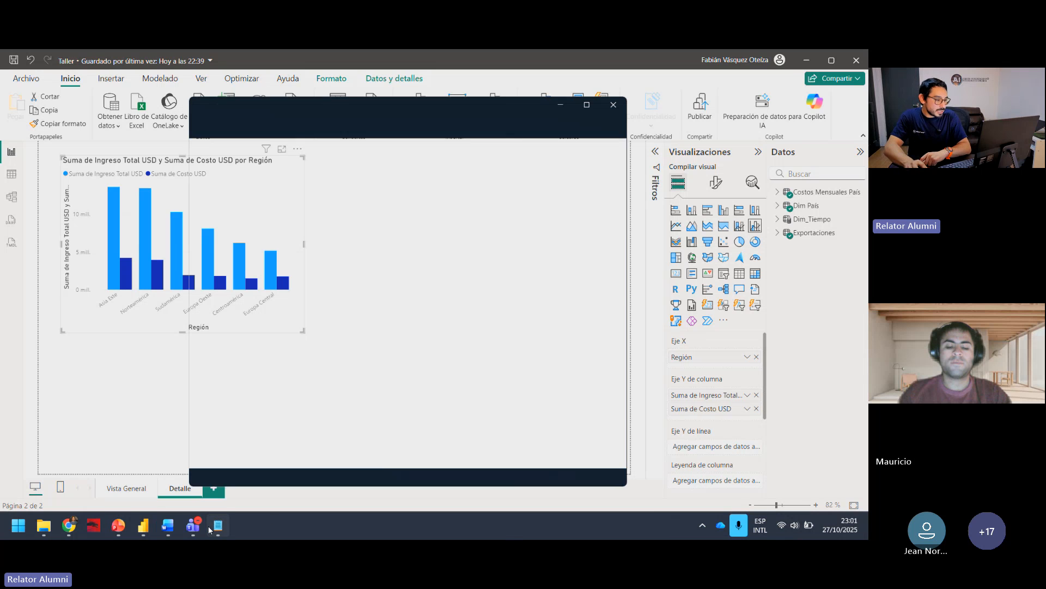
{"action": "left_click_drag", "start_coordinate": [478, 120], "coordinate": [491, 212]}
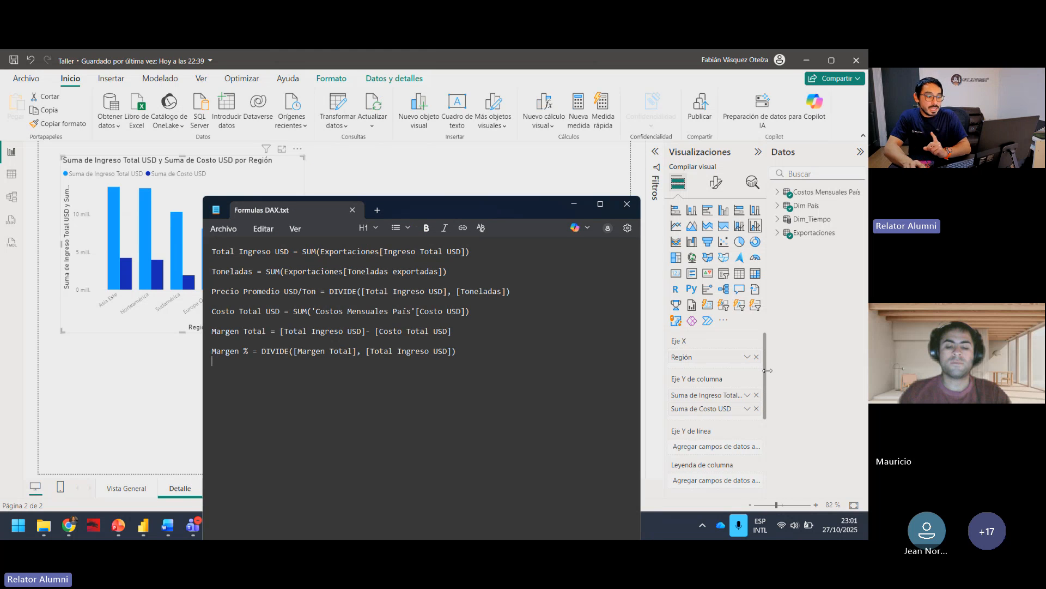
{"action": "left_click", "coordinate": [832, 291]}
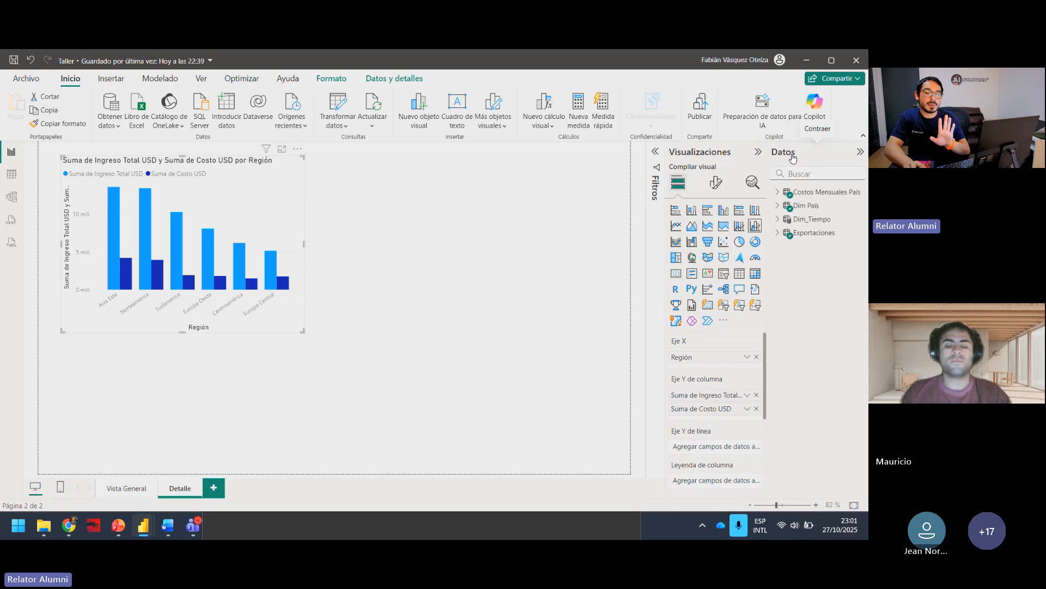
Step: Review the data of the Costos Mensuales País, Dim País, Dim_Tiempo and Exportaciones tables in the table view
{"action": "mouse_move", "coordinate": [797, 199]}
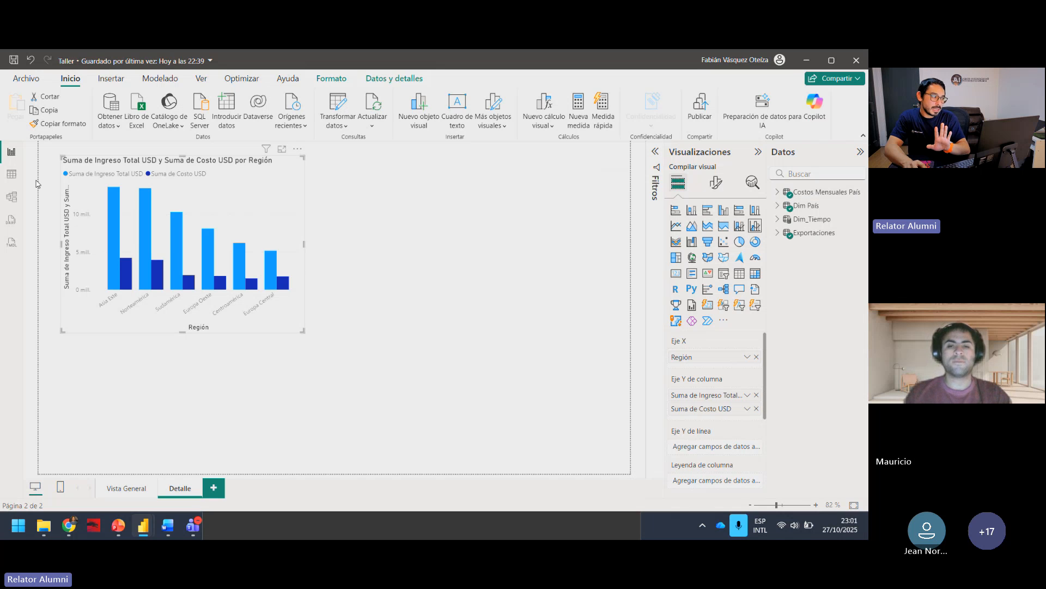
{"action": "left_click", "coordinate": [12, 174]}
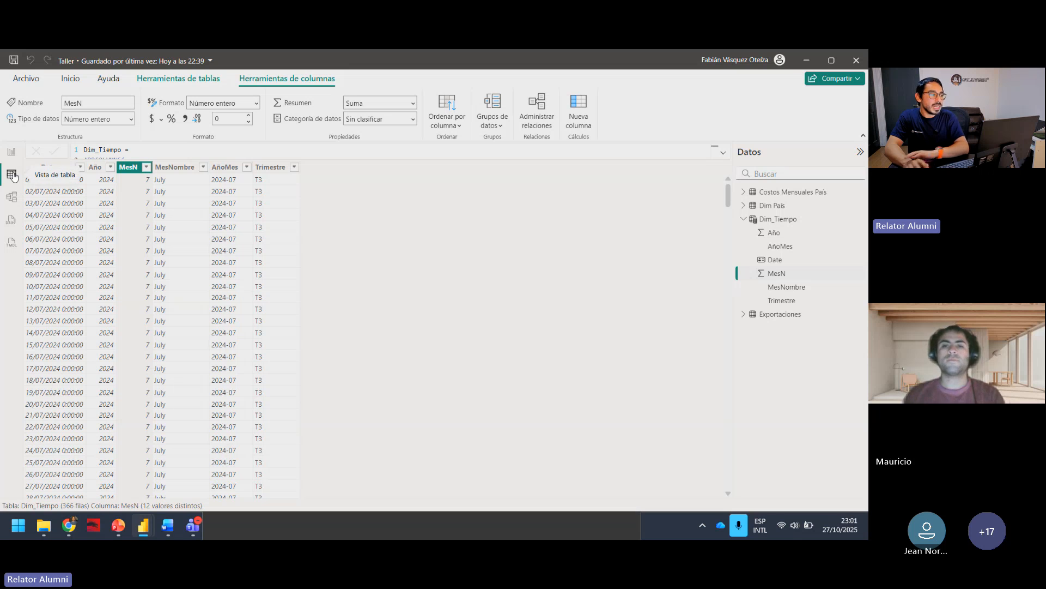
{"action": "left_click", "coordinate": [744, 221]}
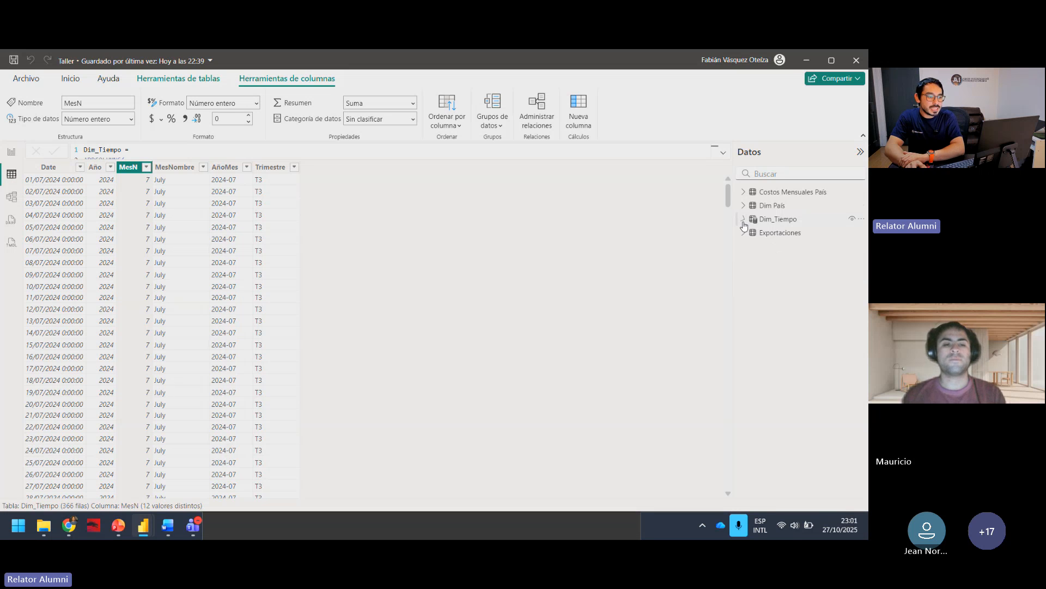
{"action": "left_click", "coordinate": [764, 194]}
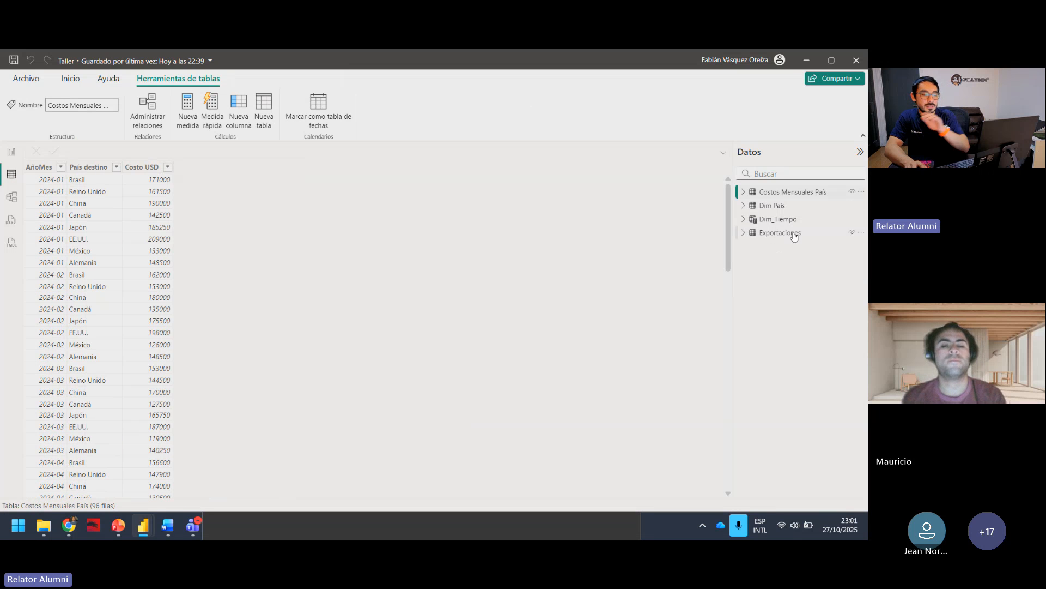
{"action": "left_click", "coordinate": [773, 207]}
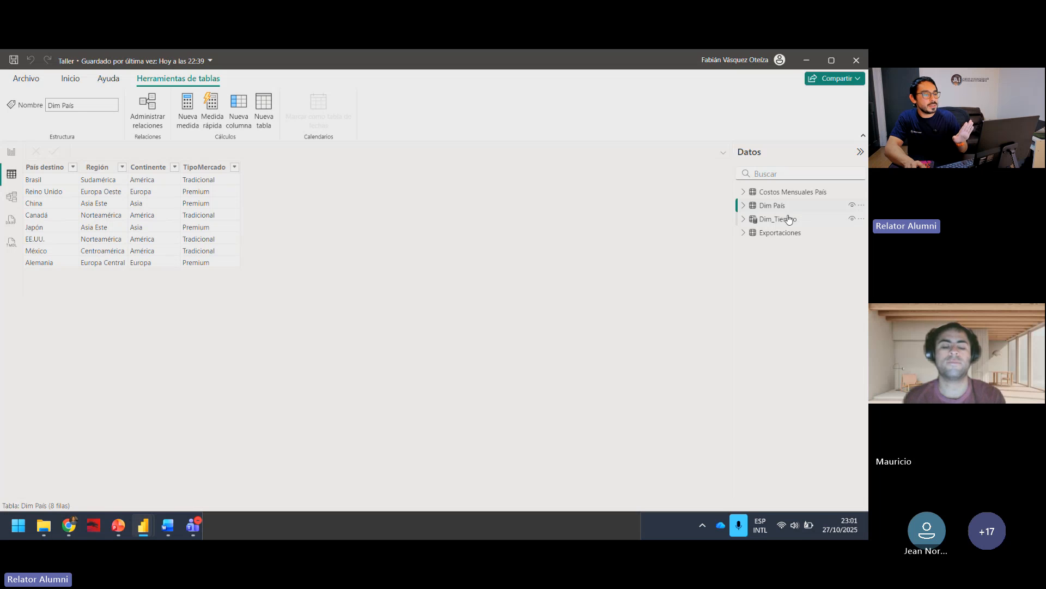
{"action": "left_click", "coordinate": [787, 219]}
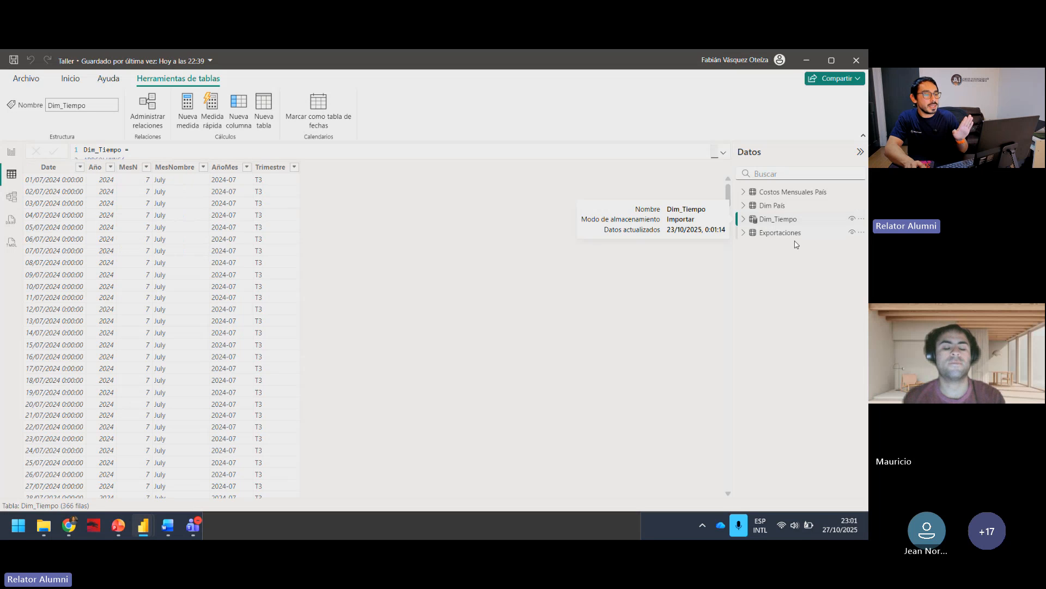
{"action": "left_click", "coordinate": [790, 233]}
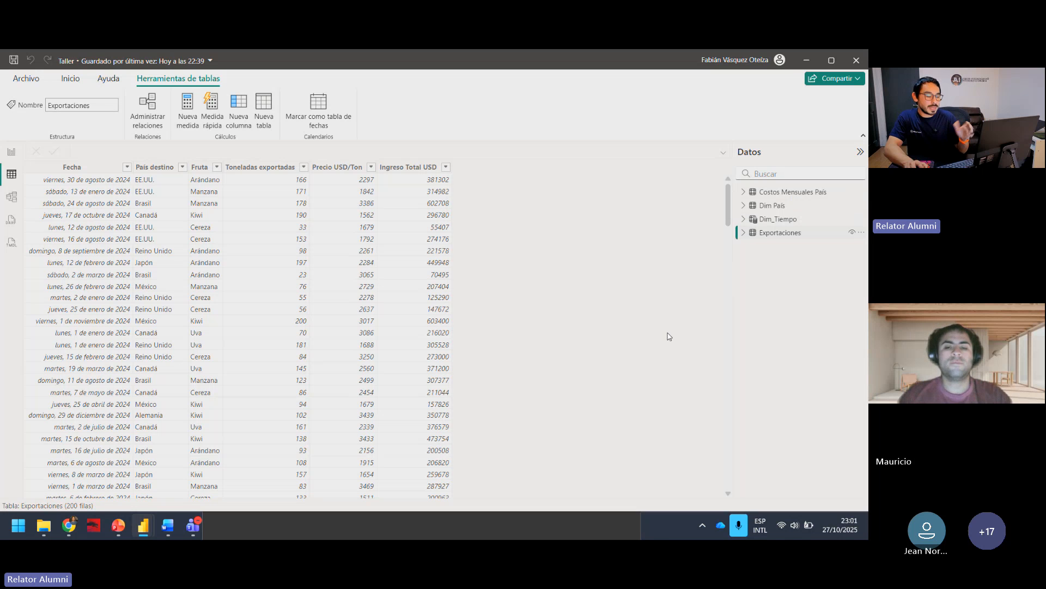
Step: In the model view, rearrange the Exportaciones, Dim_Tiempo and Costos Mensuales País tables around Dim País
{"action": "left_click", "coordinate": [11, 197]}
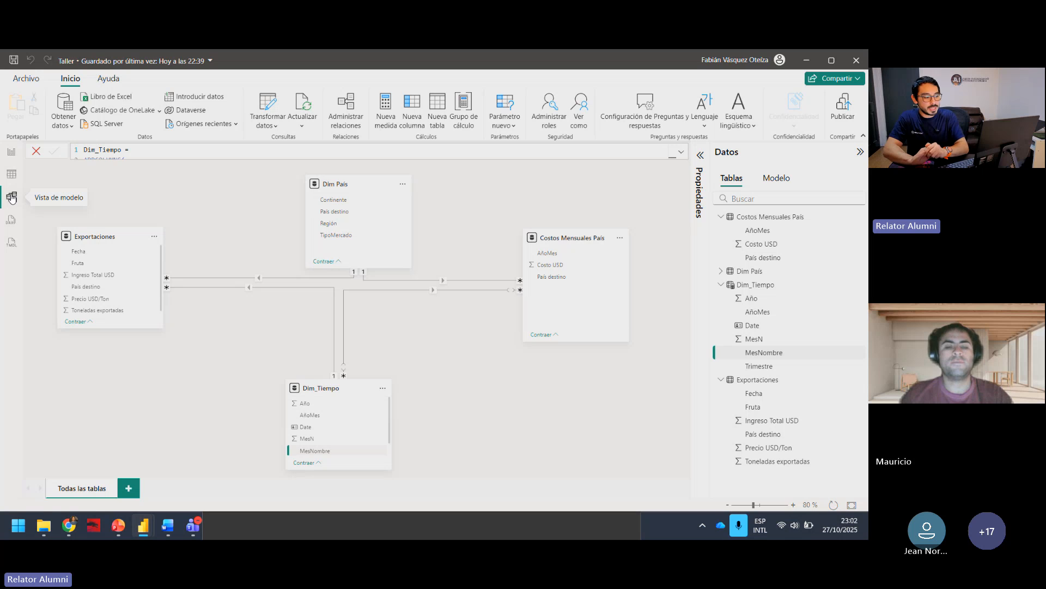
{"action": "left_click_drag", "start_coordinate": [111, 237], "coordinate": [138, 207]}
{"action": "left_click_drag", "start_coordinate": [302, 399], "coordinate": [217, 407]}
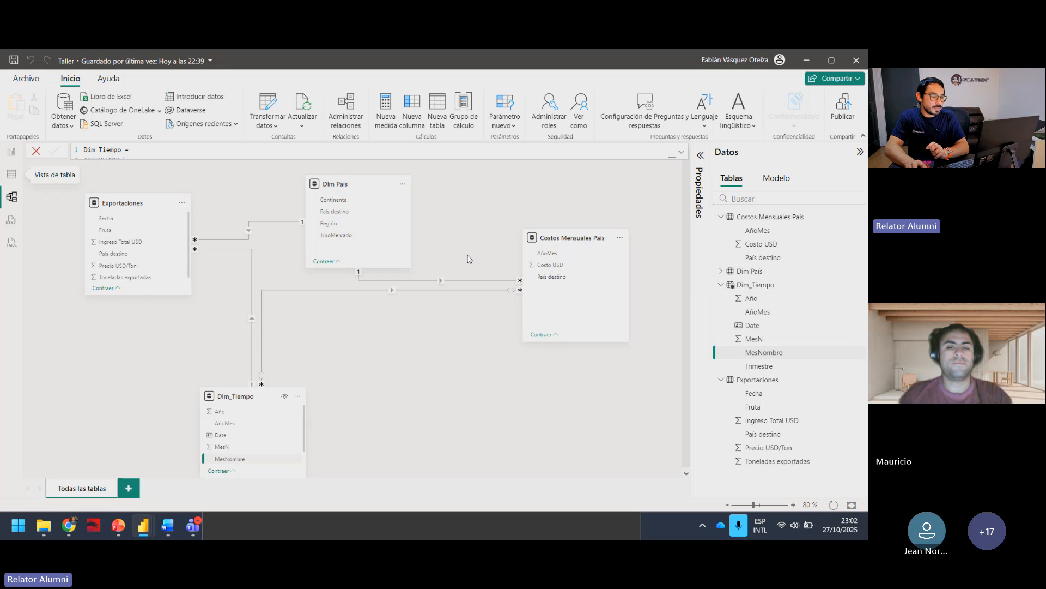
{"action": "left_click_drag", "start_coordinate": [550, 238], "coordinate": [473, 298]}
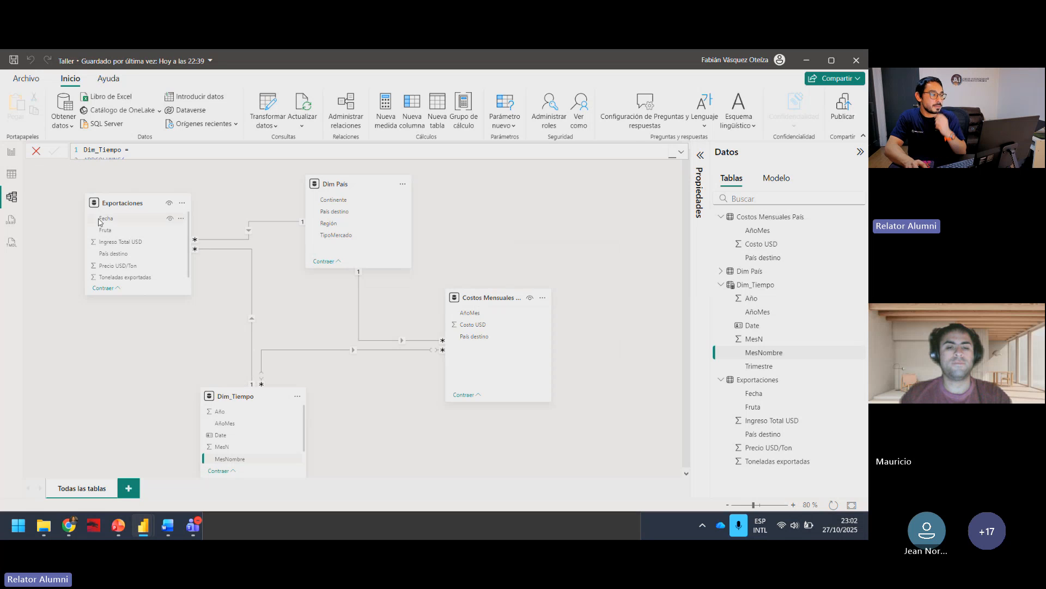
Step: On the Vista General report page, examine the Exportaciones fields and the aggregation options for Toneladas exportadas in the MesNombre combo chart
{"action": "left_click", "coordinate": [11, 151]}
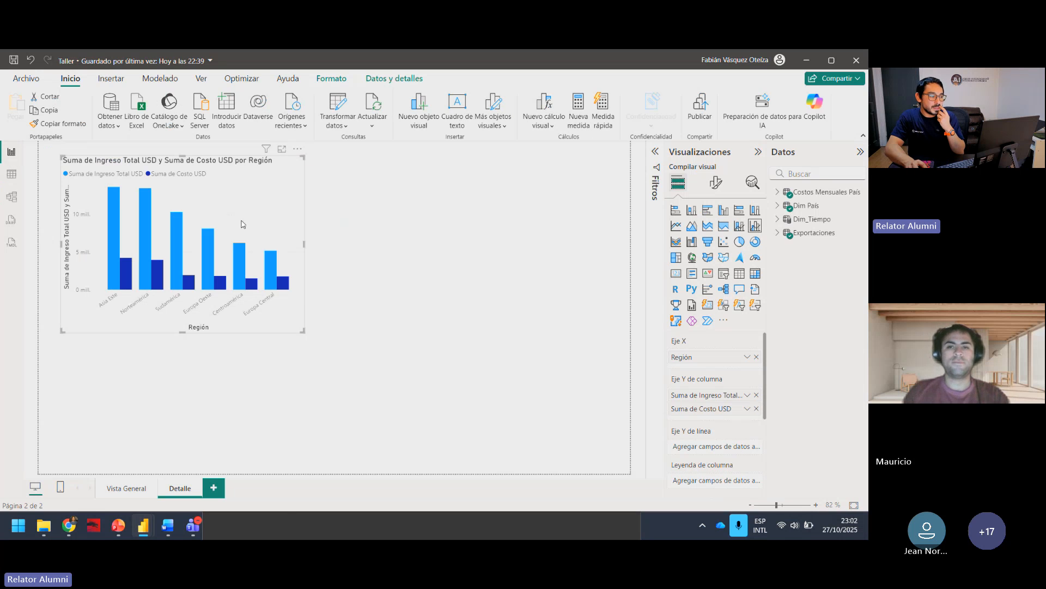
{"action": "left_click", "coordinate": [127, 487]}
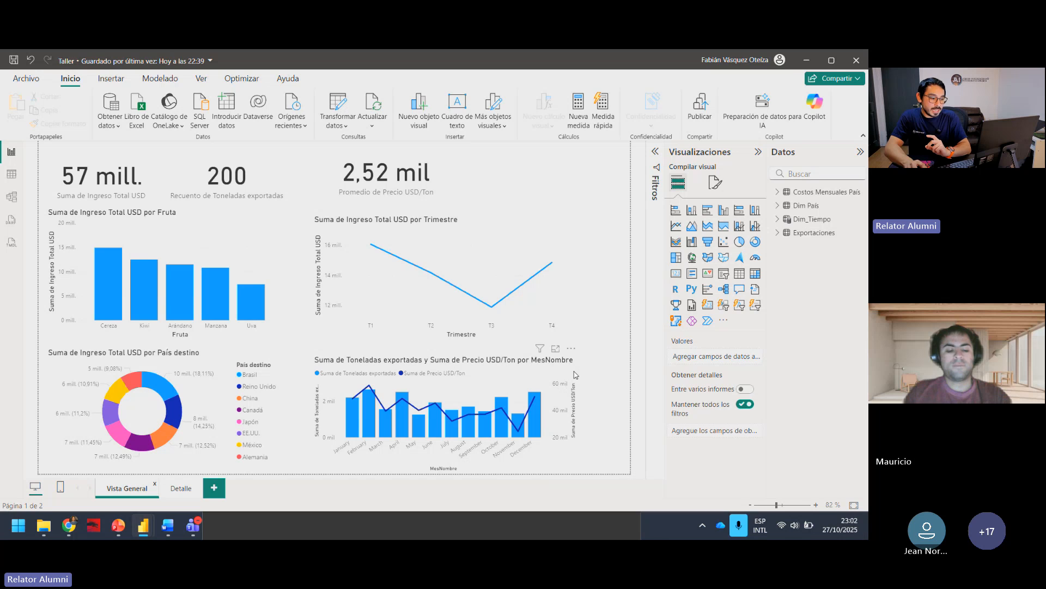
{"action": "left_click", "coordinate": [564, 382]}
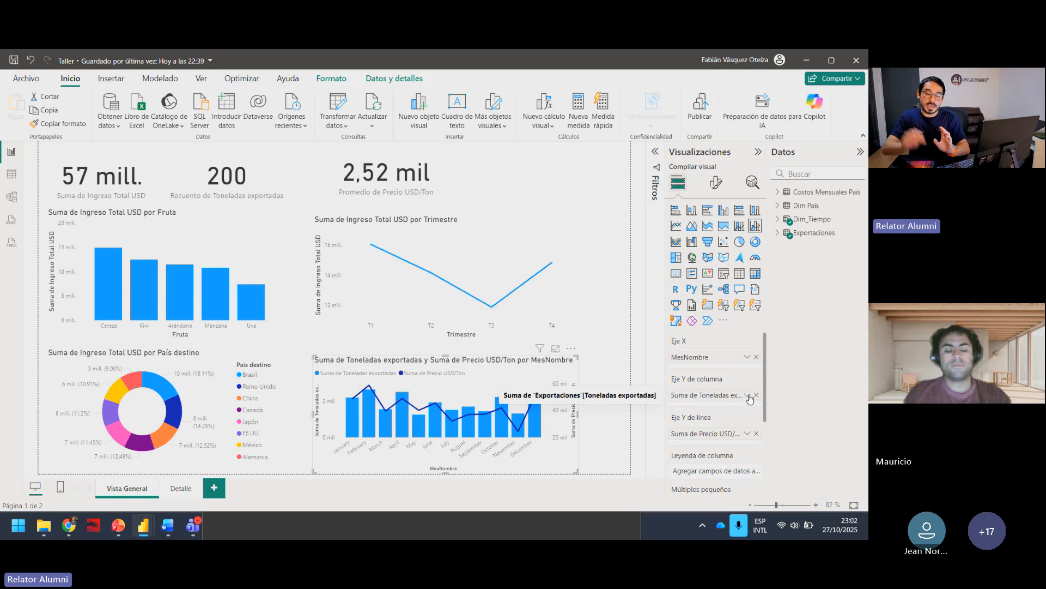
{"action": "left_click", "coordinate": [778, 233]}
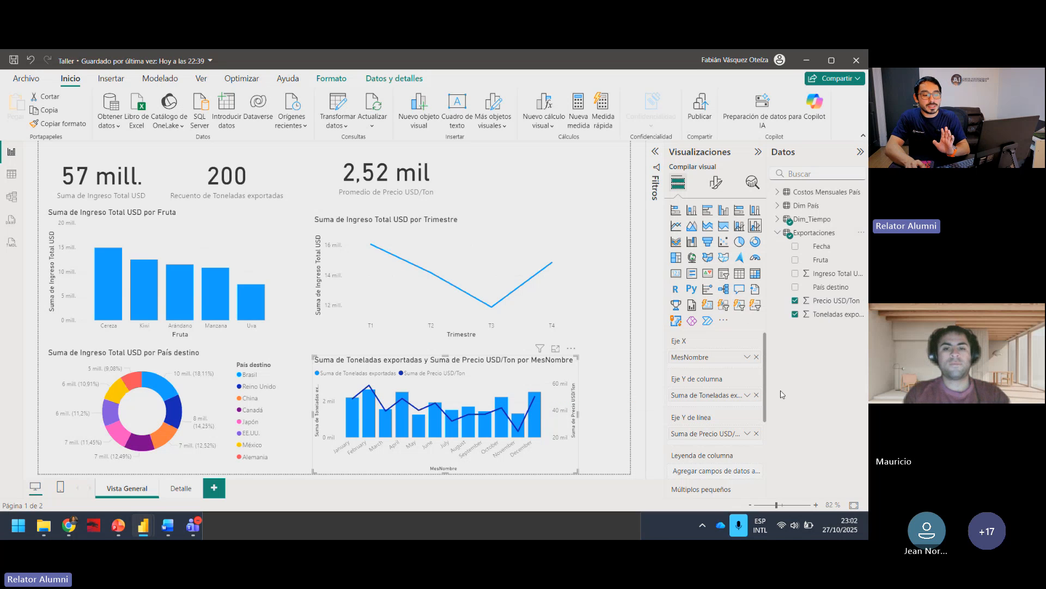
{"action": "left_click", "coordinate": [747, 395]}
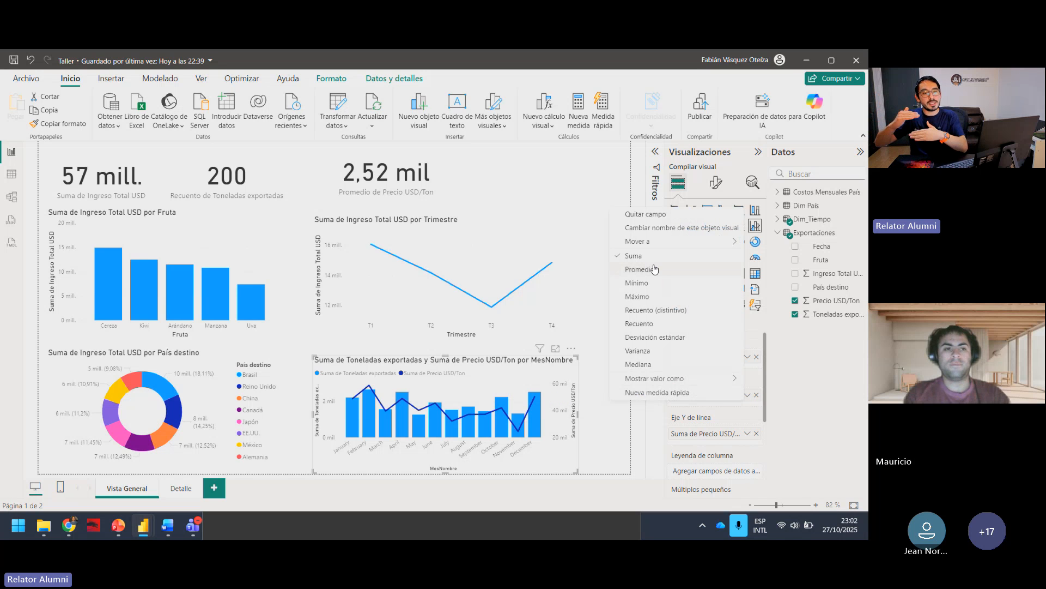
{"action": "left_click", "coordinate": [798, 447]}
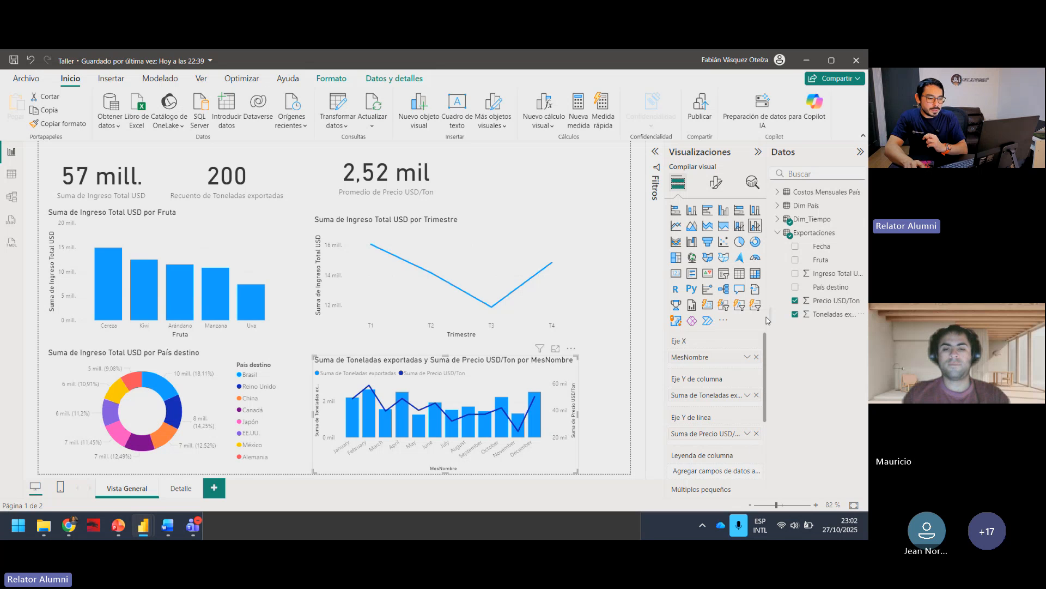
Step: Examine the fields behind the Vista General charts and the aggregation options of the Recuento de Toneladas exportadas card
{"action": "left_click", "coordinate": [447, 220]}
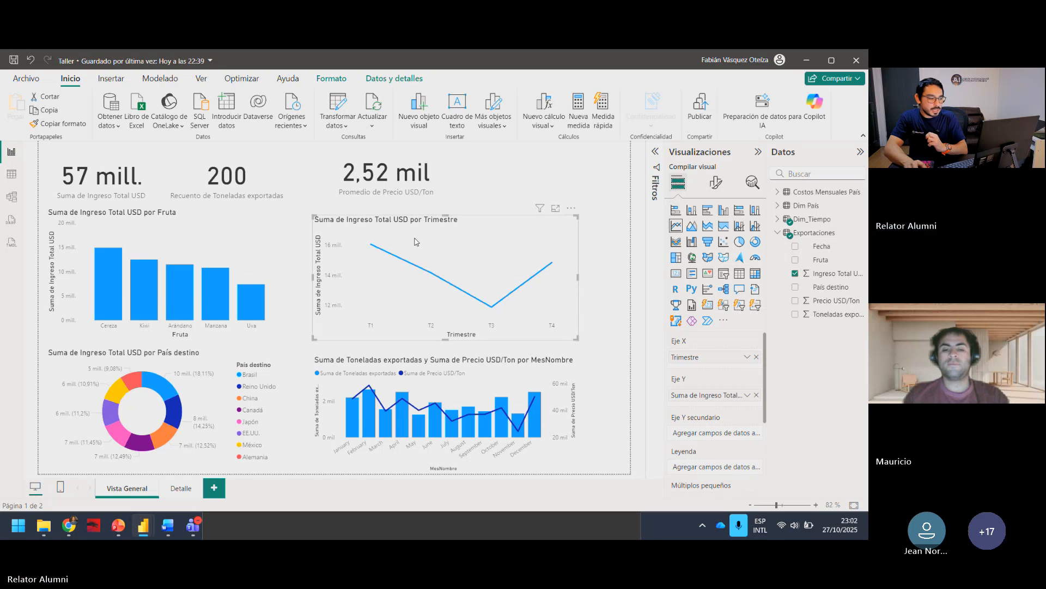
{"action": "left_click", "coordinate": [254, 238]}
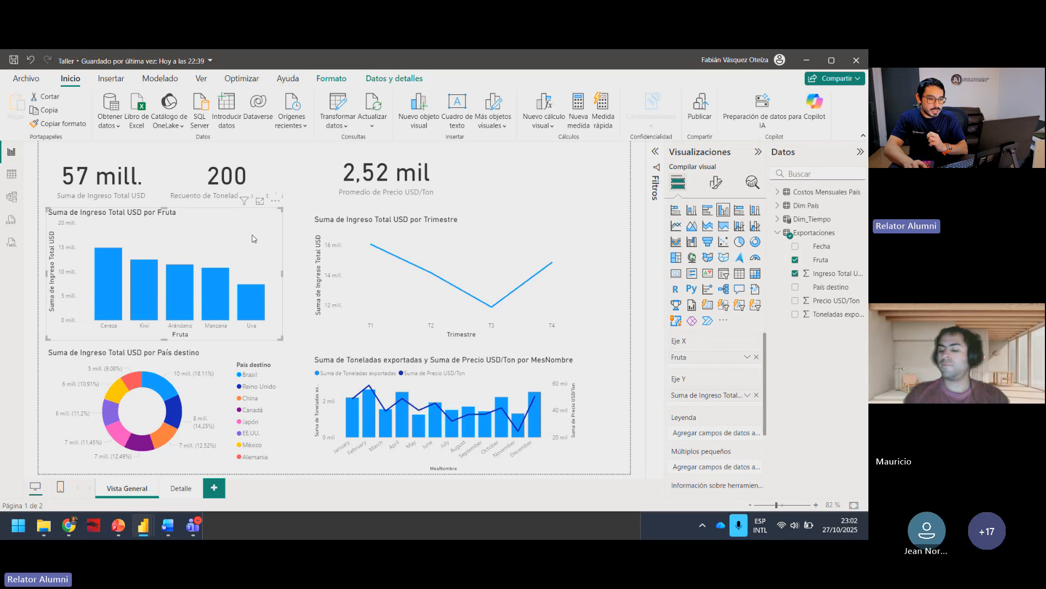
{"action": "left_click", "coordinate": [238, 362]}
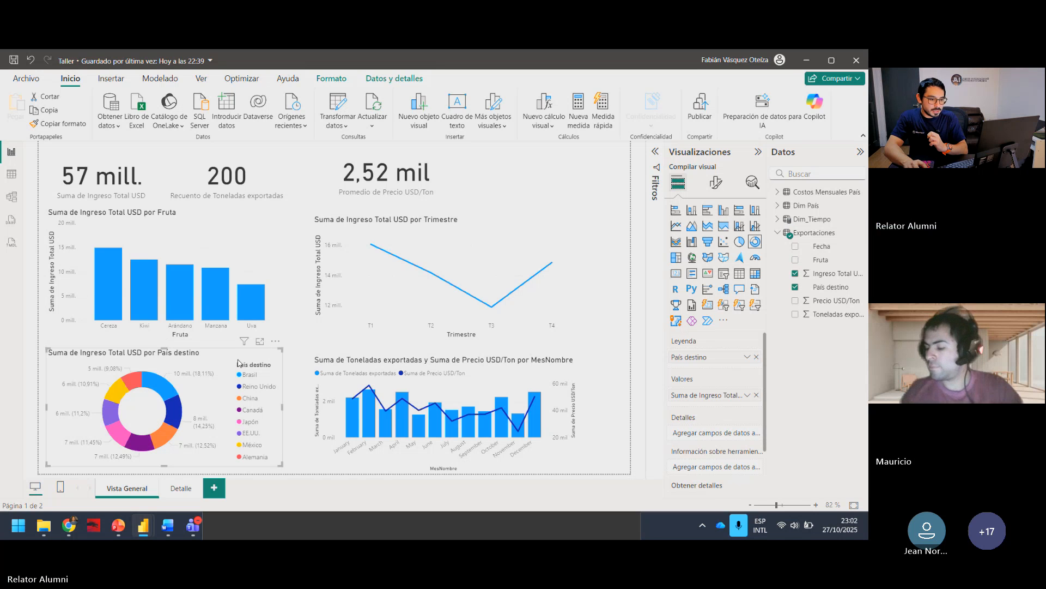
{"action": "left_click", "coordinate": [263, 257]}
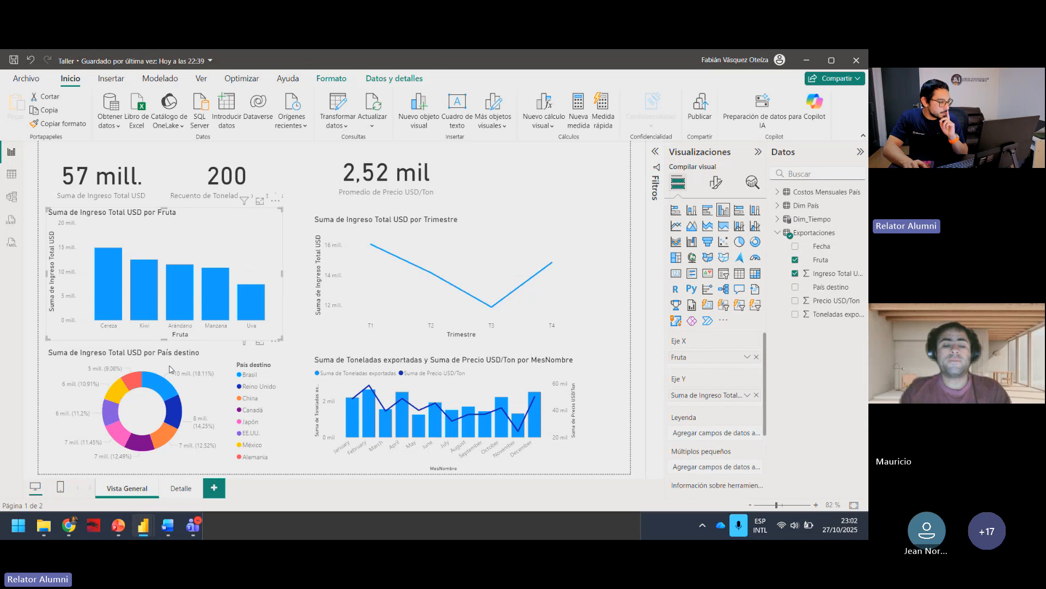
{"action": "left_click", "coordinate": [414, 368]}
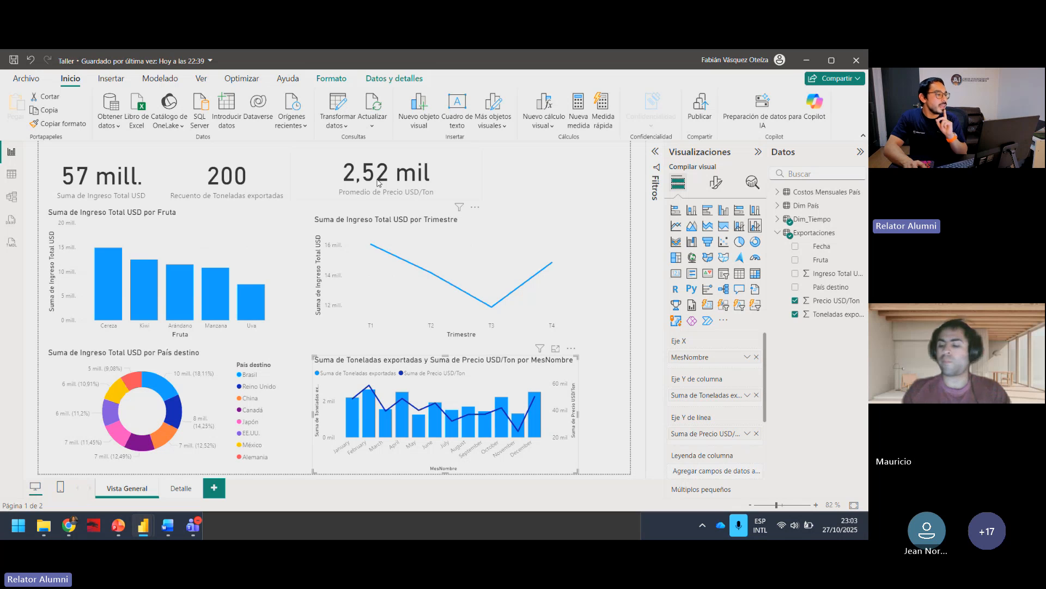
{"action": "left_click", "coordinate": [277, 182]}
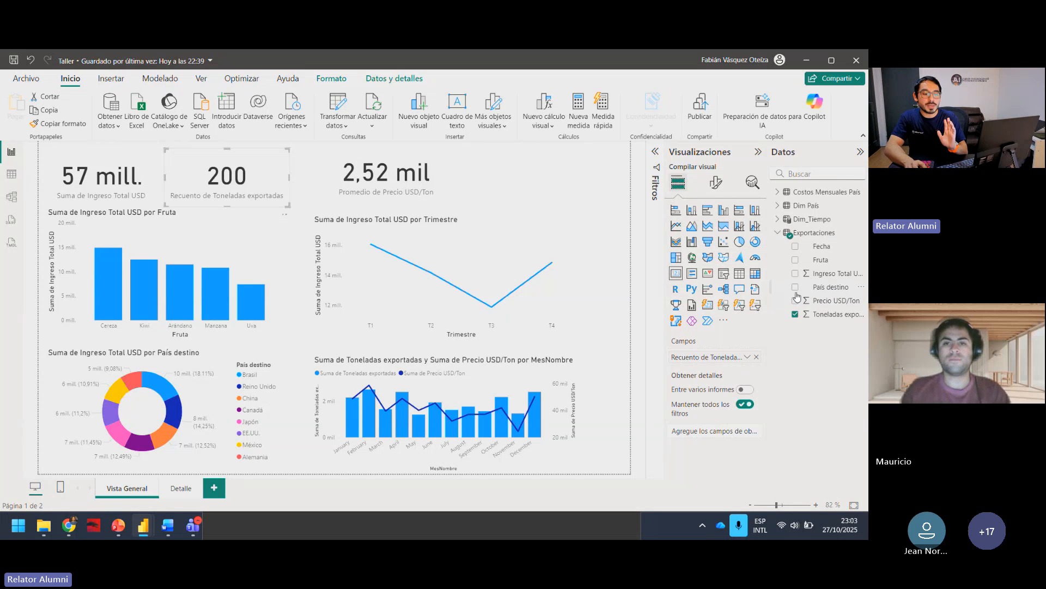
{"action": "left_click", "coordinate": [747, 357]}
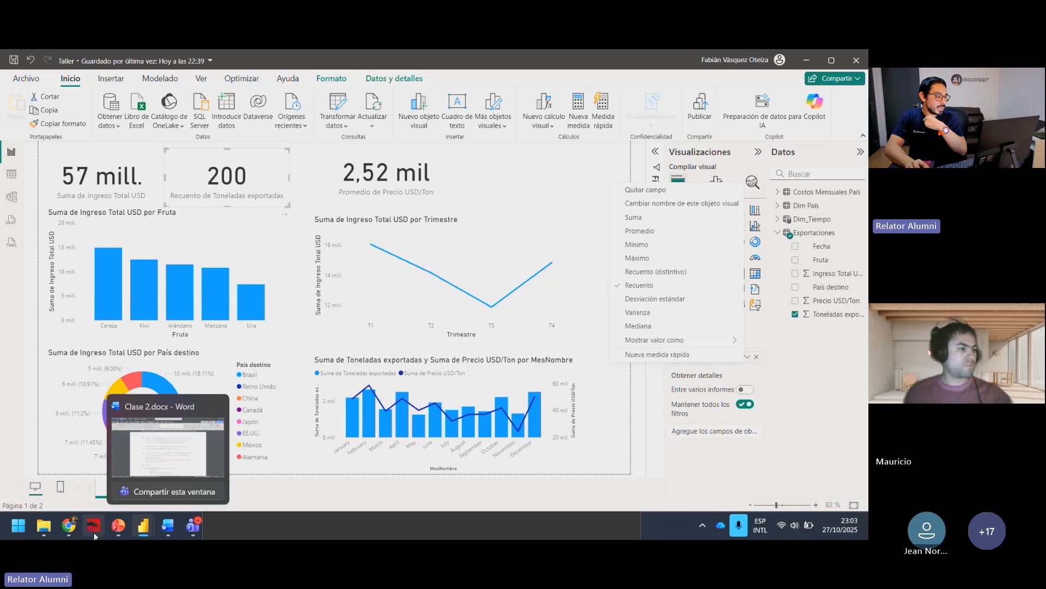
Step: Switch to Formulas DAX.txt in Notepad and move its window higher so that all of it fits on screen
{"action": "left_click", "coordinate": [281, 525]}
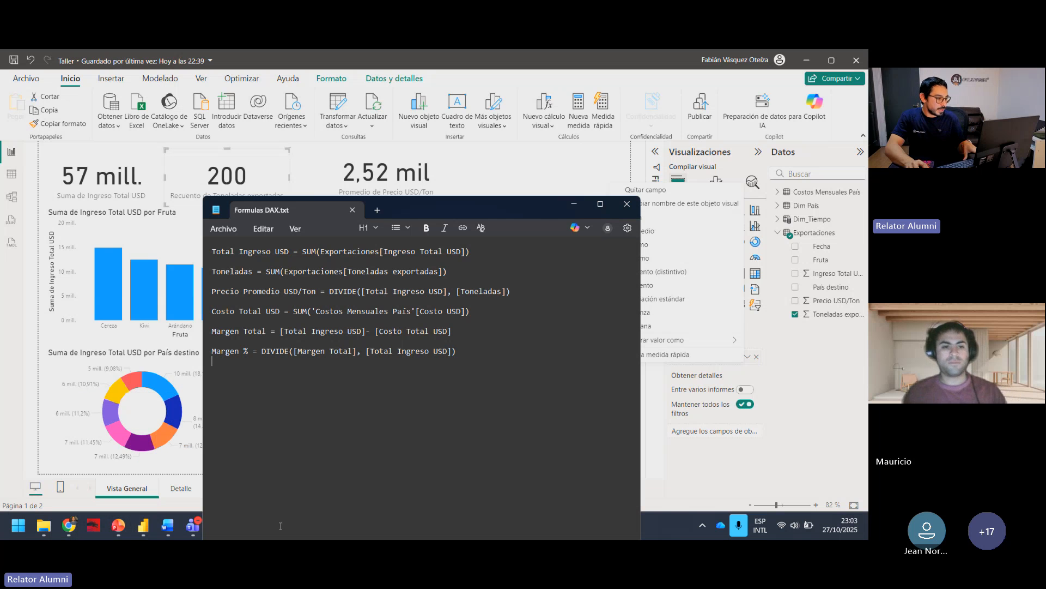
{"action": "left_click_drag", "start_coordinate": [508, 214], "coordinate": [504, 119]}
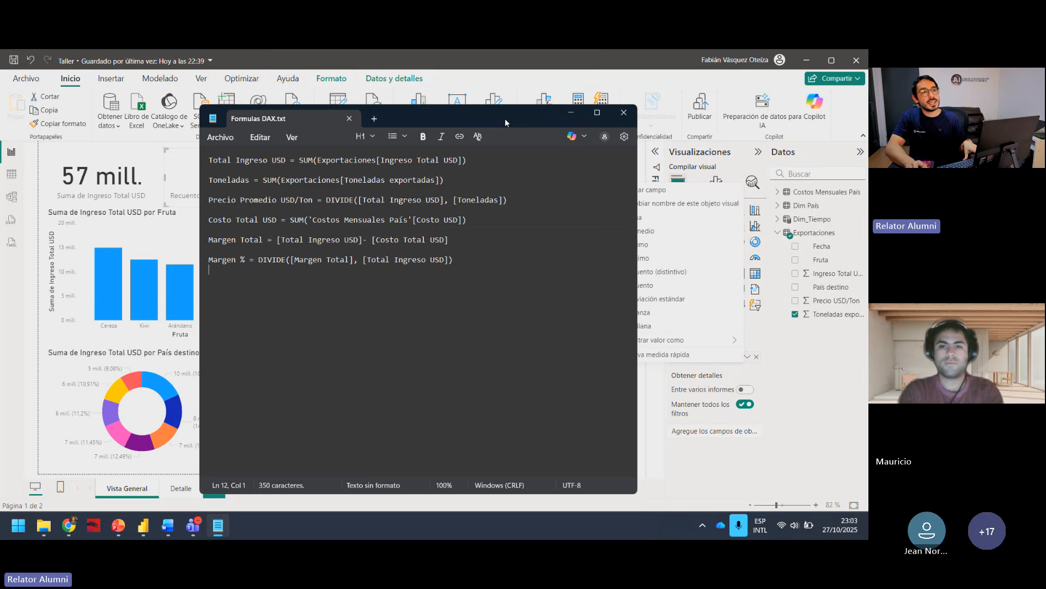
Step: Read through the prepared measures in Formulas DAX.txt, select the full Total Ingreso USD formula, and return to Power BI
{"action": "left_click", "coordinate": [464, 219]}
{"action": "left_click_drag", "start_coordinate": [455, 263], "coordinate": [226, 159]}
{"action": "left_click", "coordinate": [276, 169]}
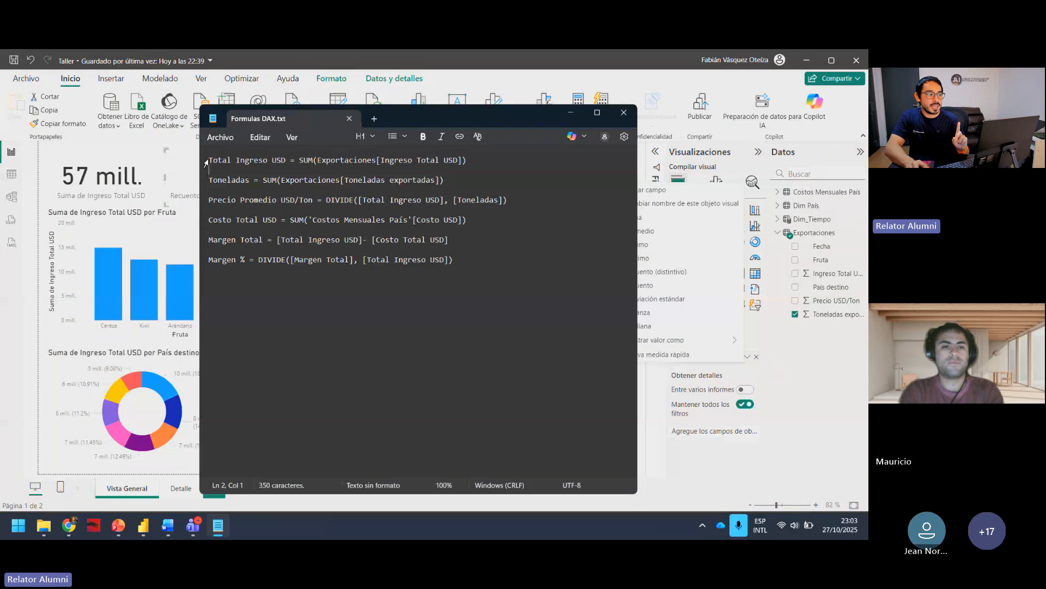
{"action": "left_click_drag", "start_coordinate": [211, 160], "coordinate": [468, 160]}
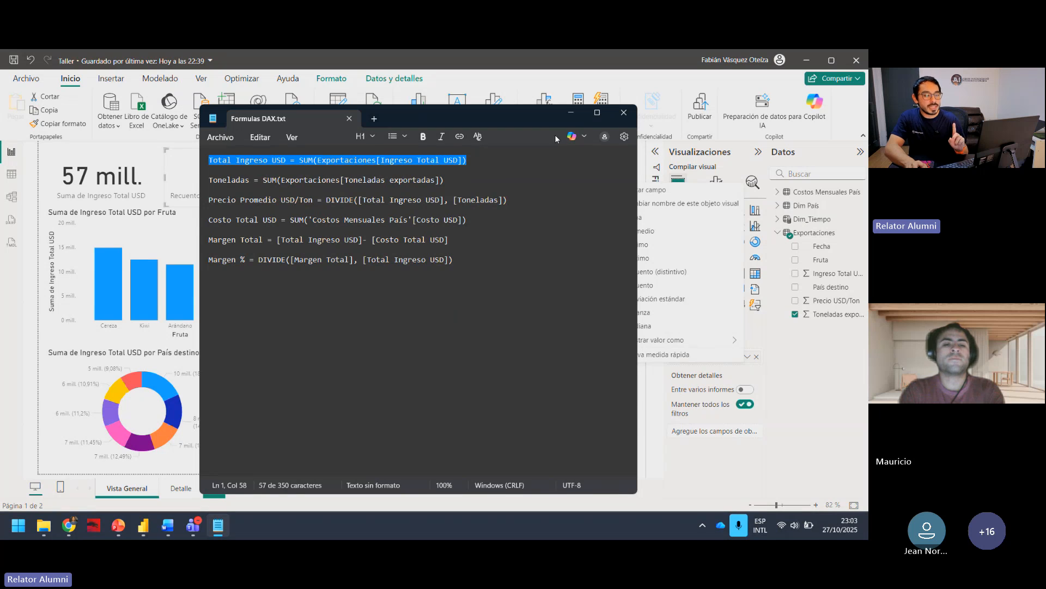
{"action": "left_click", "coordinate": [570, 112]}
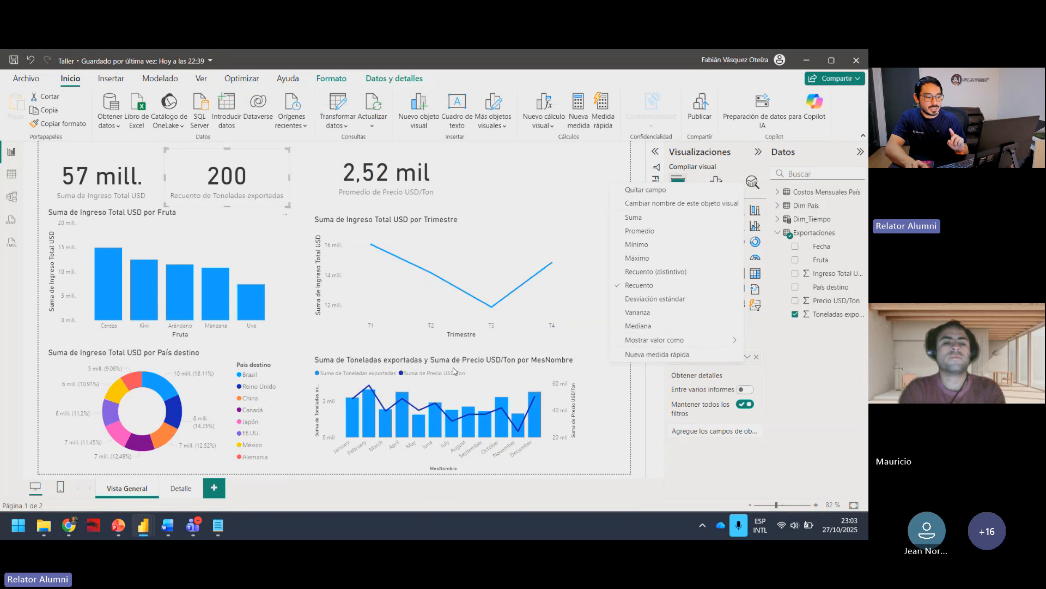
Step: Open the Detalle report page and collapse the Exportaciones field list
{"action": "left_click", "coordinate": [578, 396]}
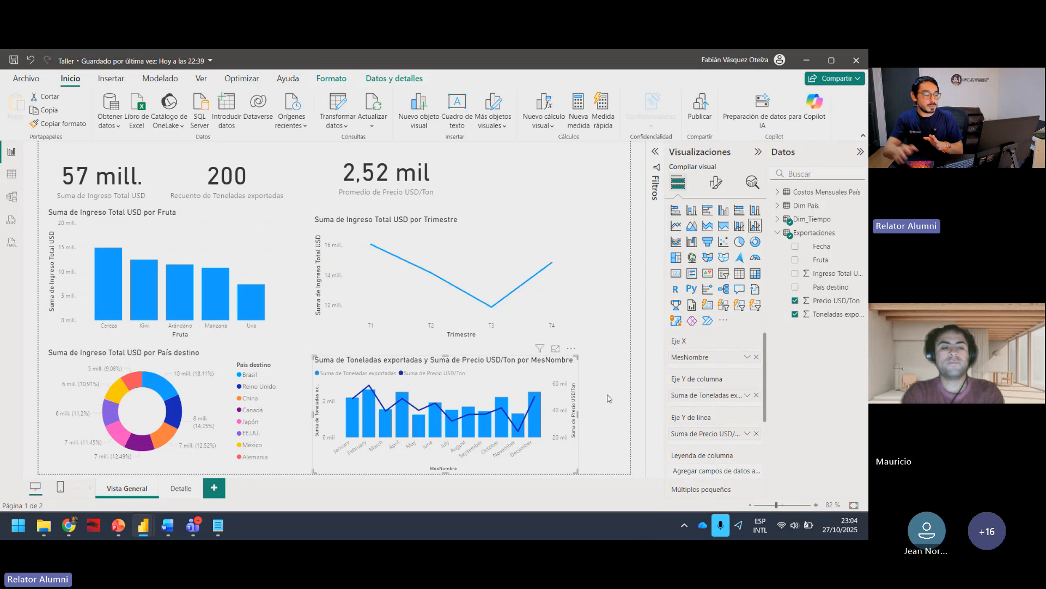
{"action": "left_click", "coordinate": [181, 494]}
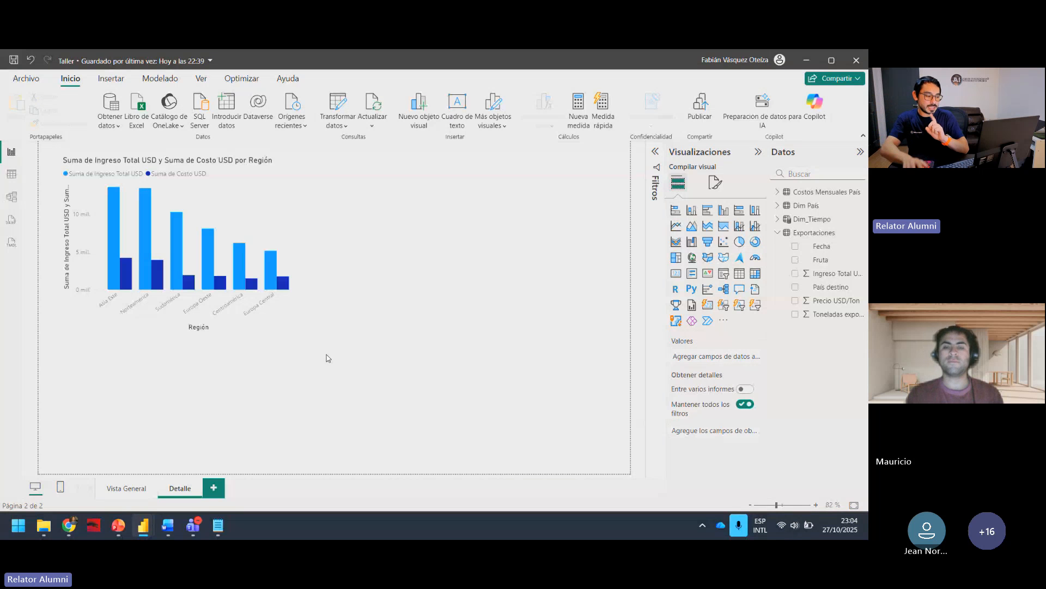
{"action": "left_click", "coordinate": [777, 233]}
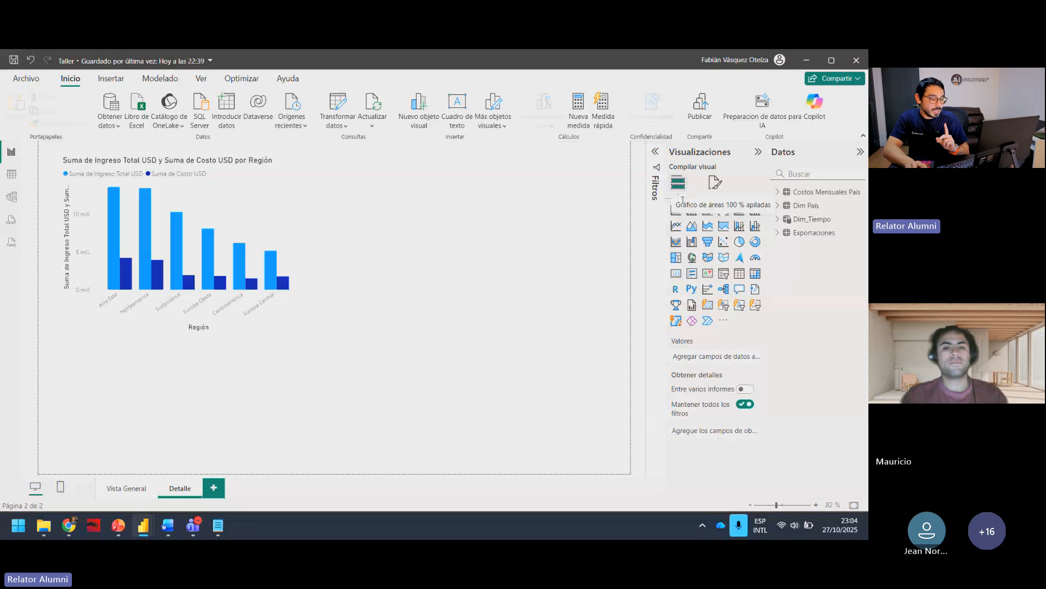
Step: Switch to the model view and collapse the Costos Mensuales País, Dim_Tiempo and Exportaciones field lists in the data tree
{"action": "left_click", "coordinate": [12, 201]}
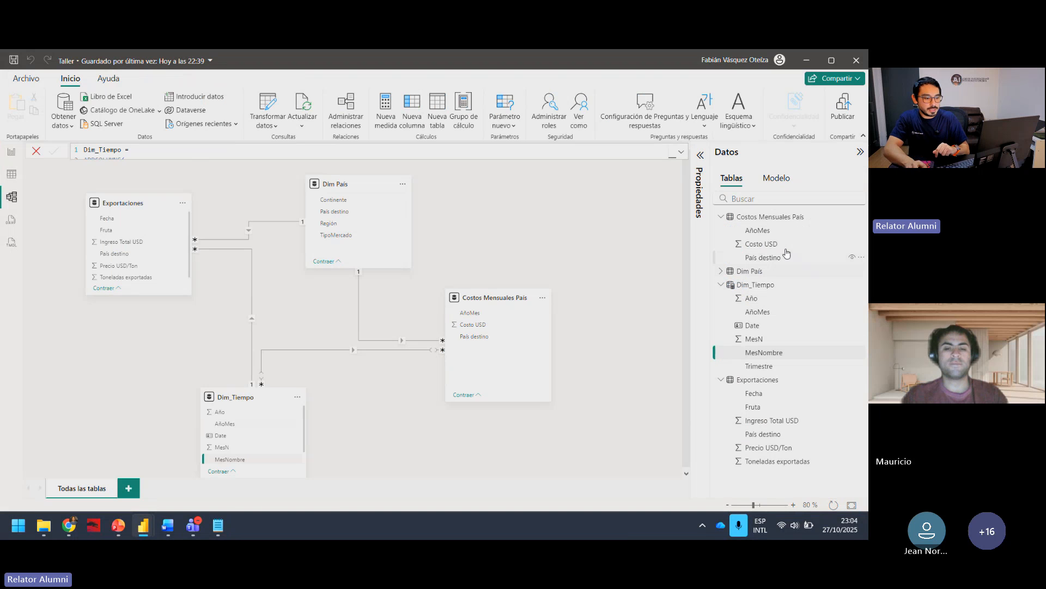
{"action": "left_click", "coordinate": [724, 217]}
{"action": "left_click", "coordinate": [721, 245]}
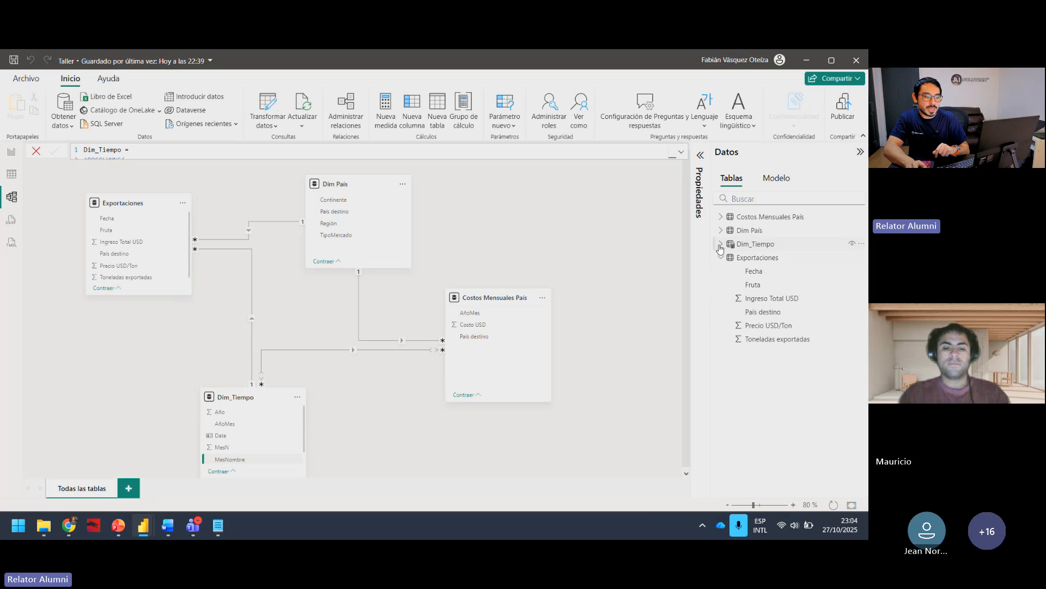
{"action": "left_click", "coordinate": [721, 257]}
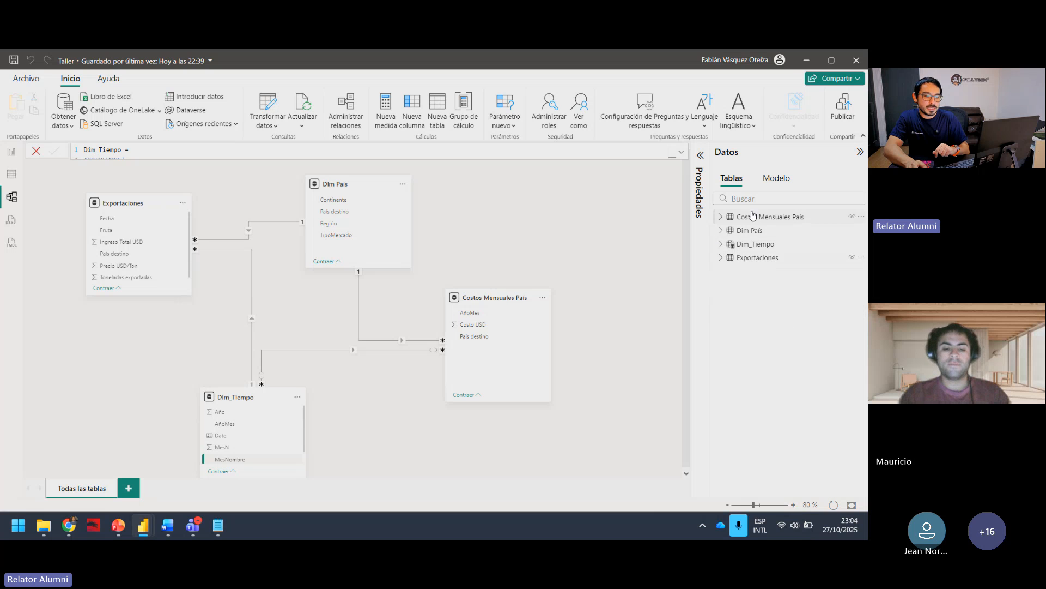
{"action": "left_click", "coordinate": [438, 121]}
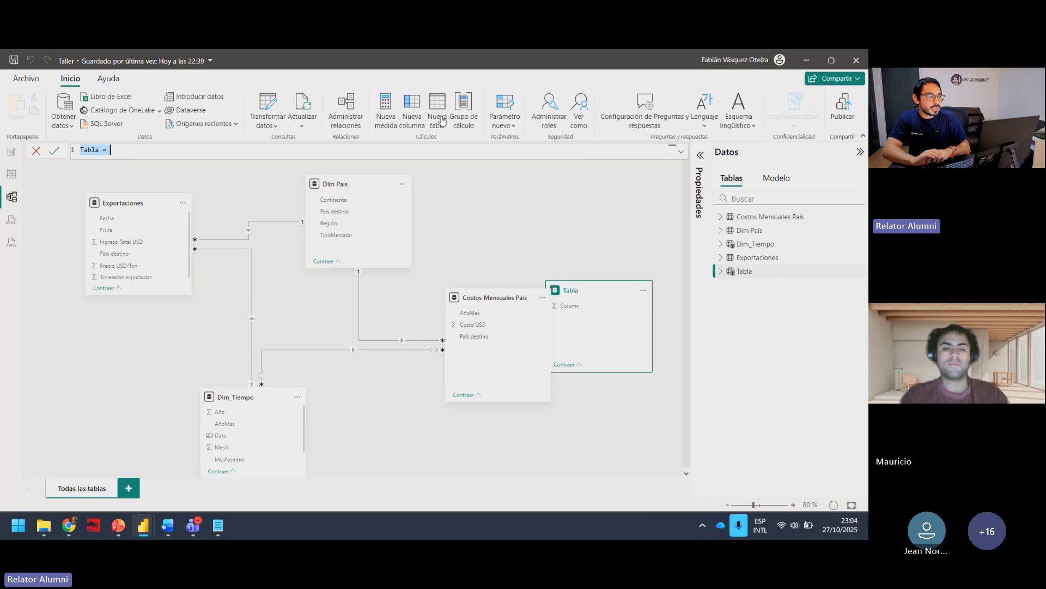
{"action": "left_click_drag", "start_coordinate": [598, 295], "coordinate": [613, 183]}
{"action": "left_click_drag", "start_coordinate": [506, 309], "coordinate": [475, 348]}
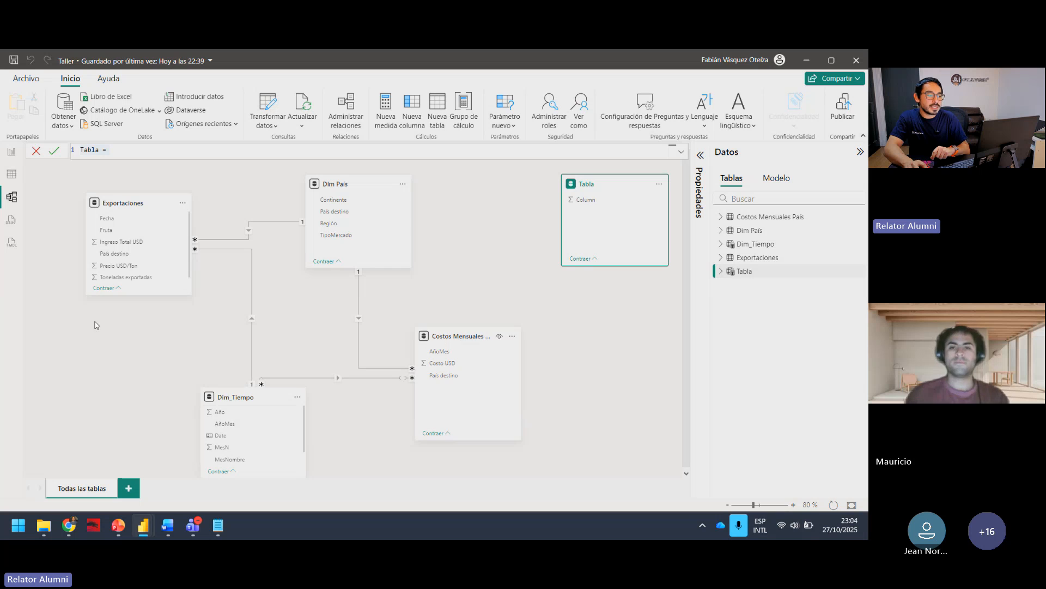
{"action": "key", "text": "Escape"}
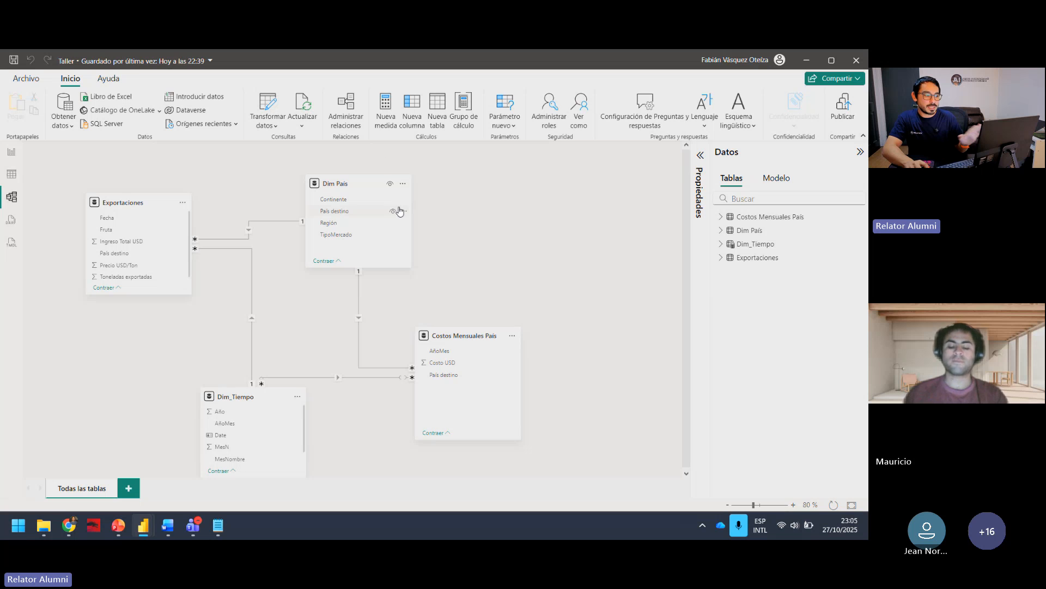
{"action": "left_click", "coordinate": [437, 103]}
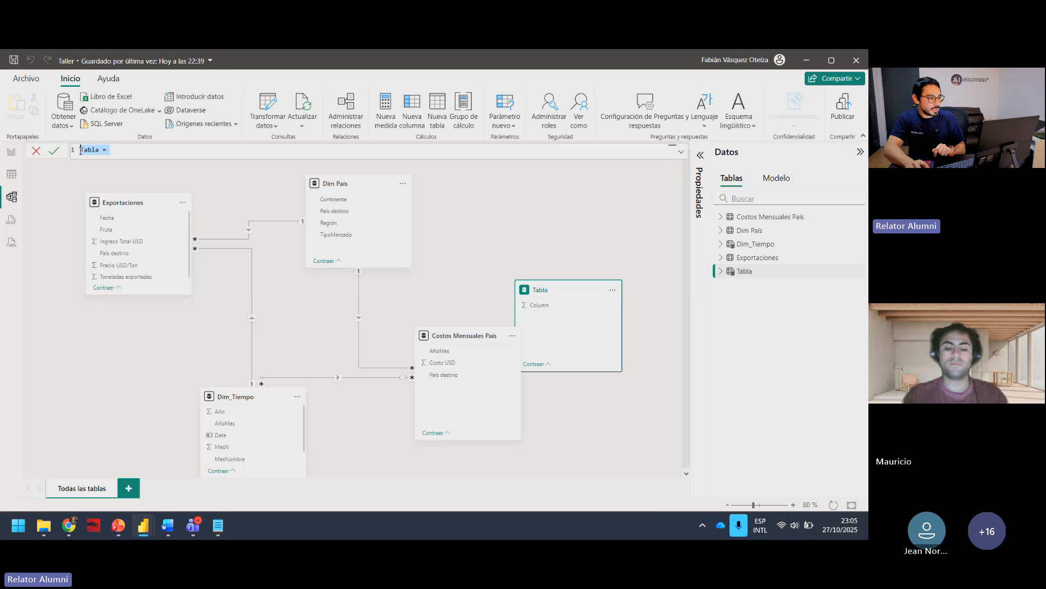
{"action": "left_click", "coordinate": [81, 150]}
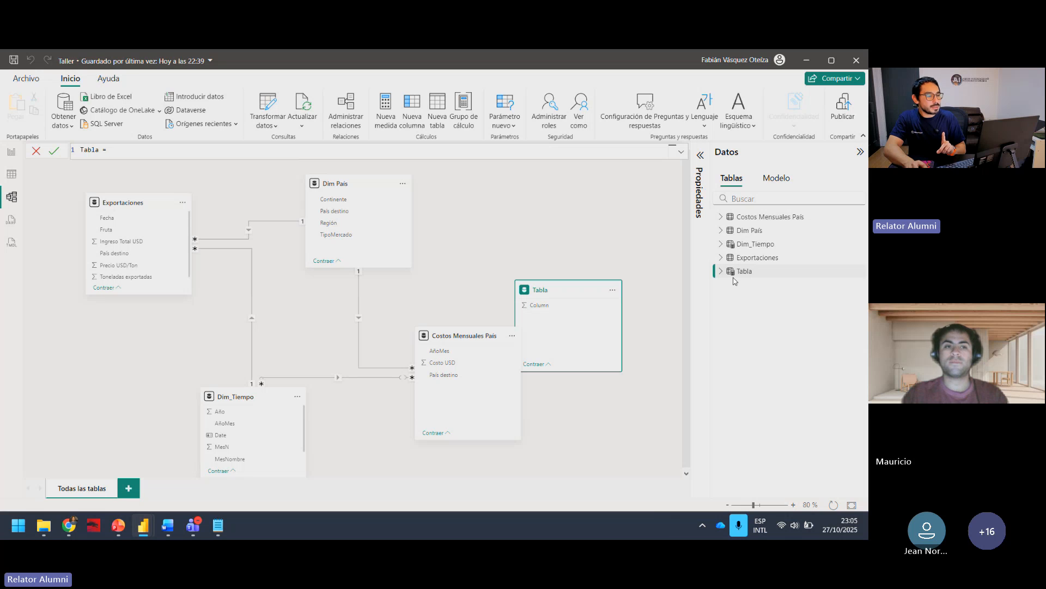
{"action": "key", "text": "Escape"}
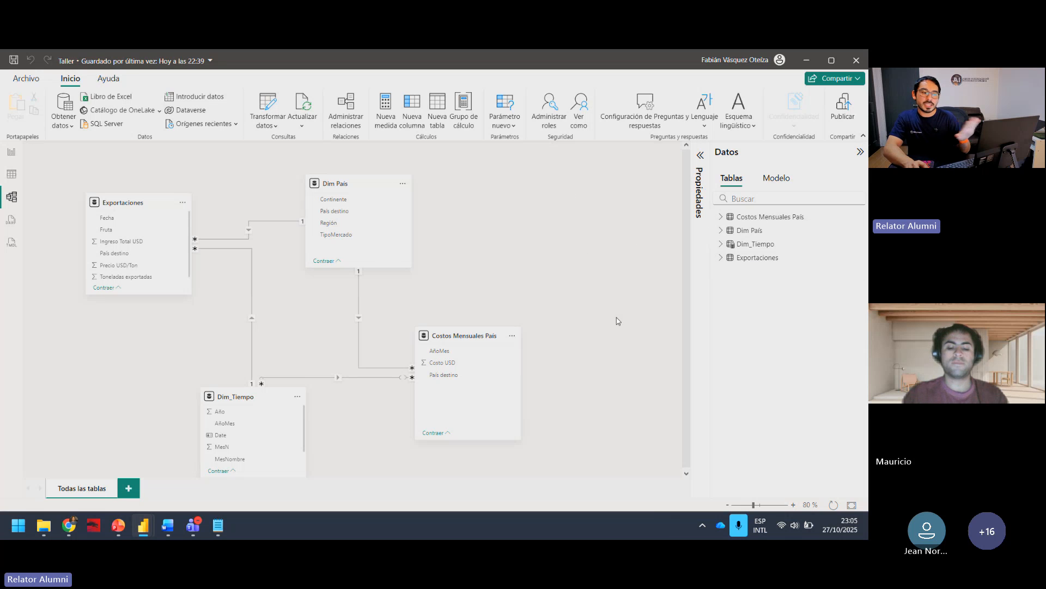
Step: Return to the report view, start a manually entered table, and resize and reposition the Crear tabla dialog
{"action": "left_click", "coordinate": [15, 156]}
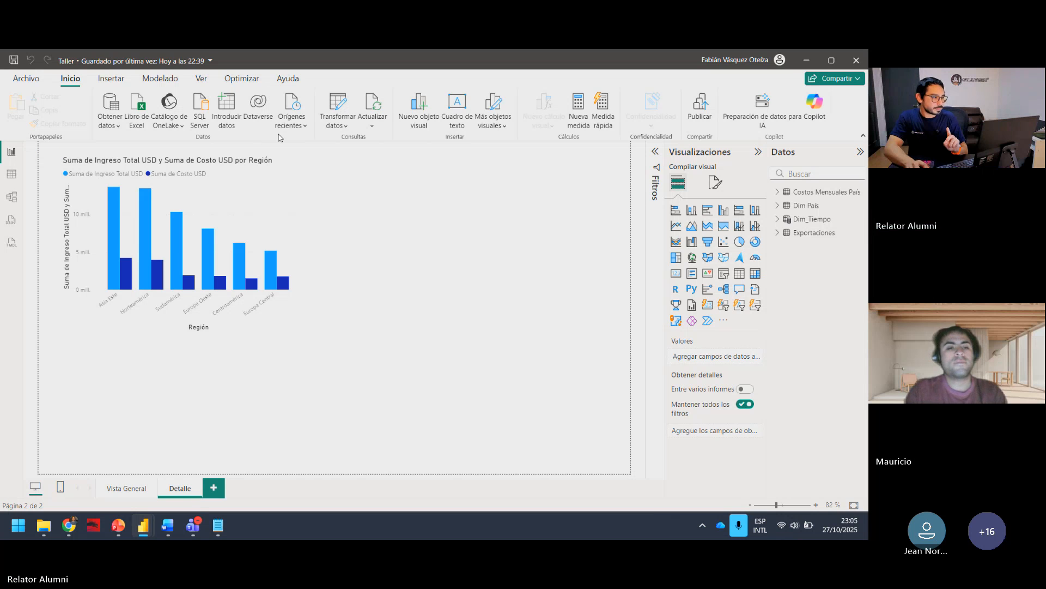
{"action": "left_click", "coordinate": [233, 107]}
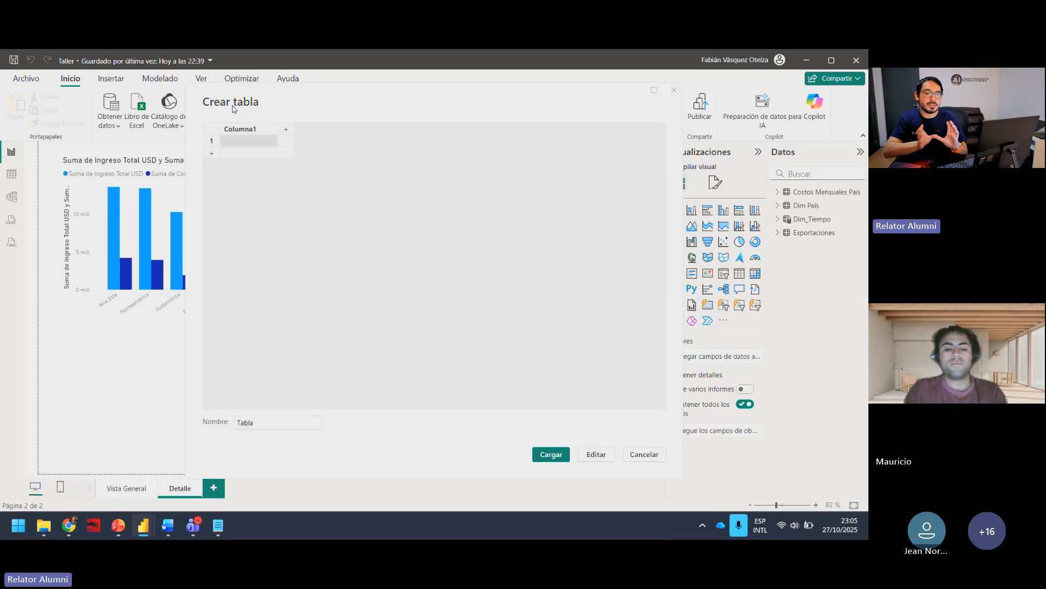
{"action": "left_click_drag", "start_coordinate": [310, 93], "coordinate": [325, 117]}
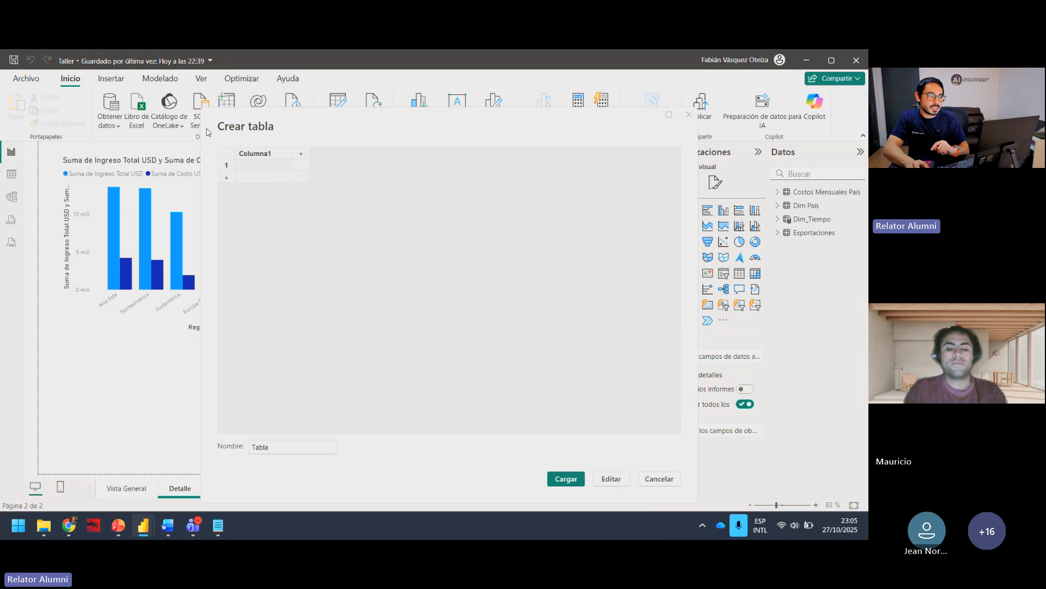
{"action": "left_click_drag", "start_coordinate": [201, 109], "coordinate": [270, 234]}
{"action": "left_click_drag", "start_coordinate": [432, 248], "coordinate": [404, 163]}
{"action": "left_click", "coordinate": [303, 196]}
{"action": "left_click", "coordinate": [304, 204]}
{"action": "double_click", "coordinate": [305, 205]}
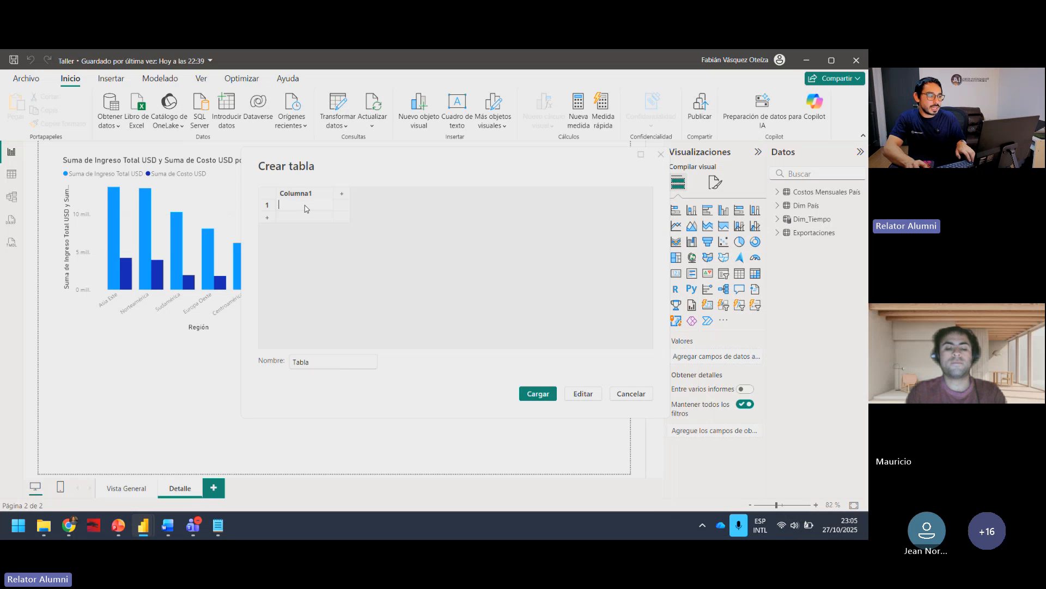
{"action": "type", "text": "erwerwerwerw"}
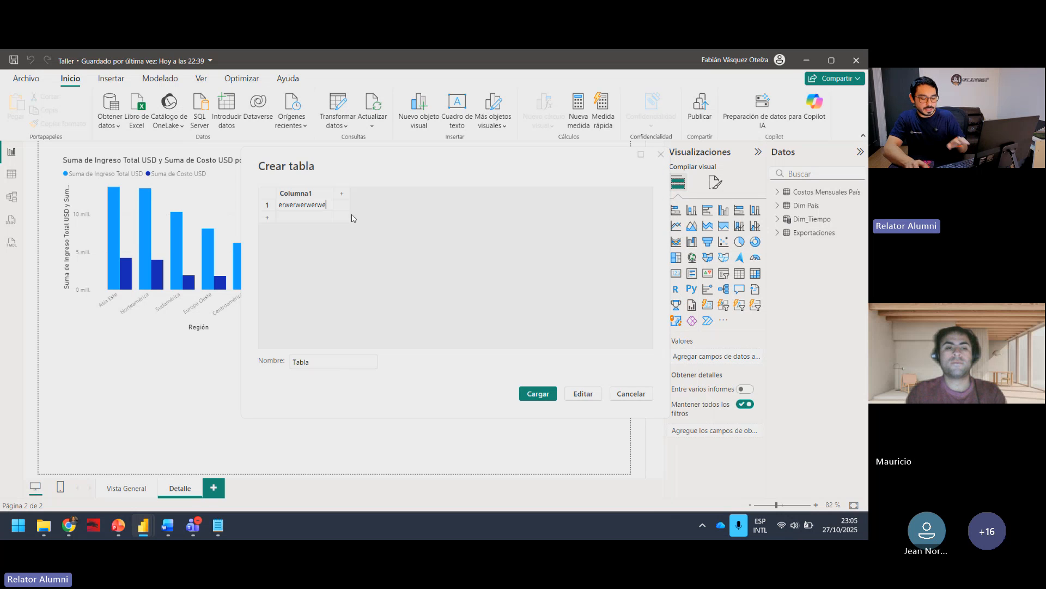
{"action": "key", "text": "Escape"}
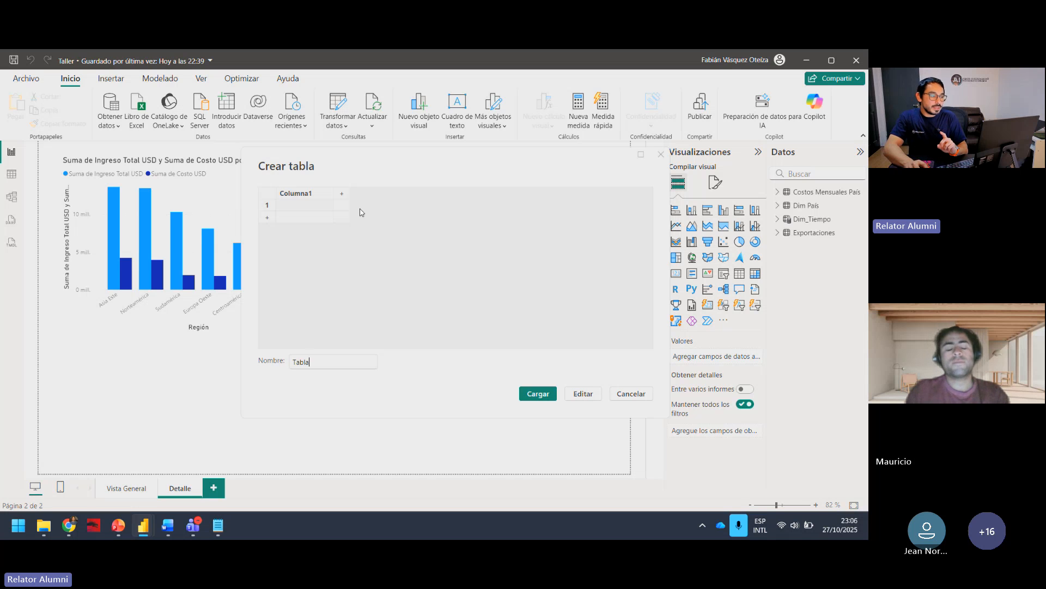
Step: Name the new empty table Métricas and load it into the model
{"action": "left_click_drag", "start_coordinate": [369, 153], "coordinate": [349, 173]}
{"action": "double_click", "coordinate": [311, 377]}
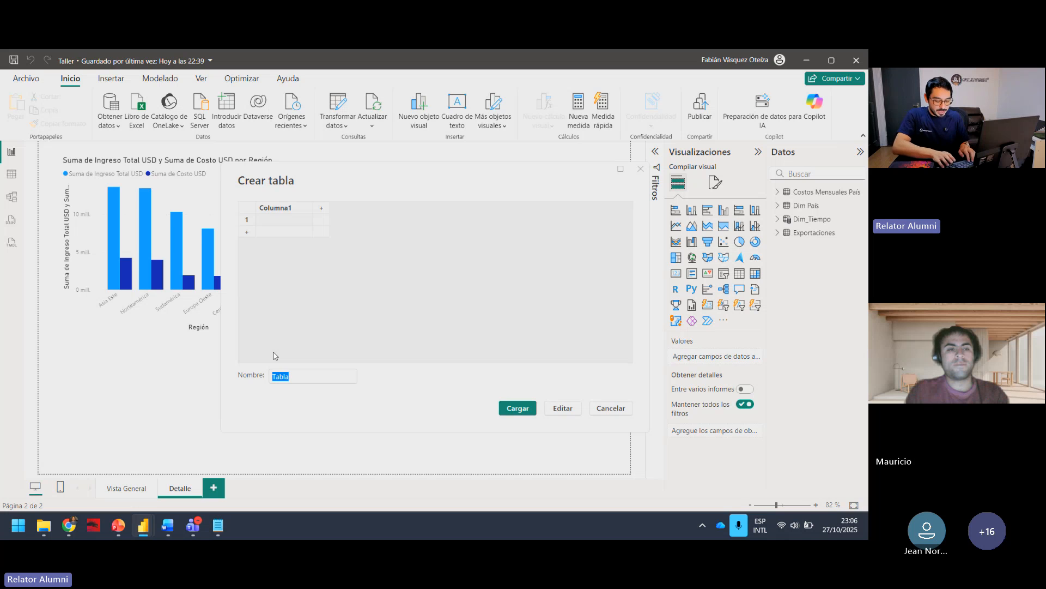
{"action": "type", "text": "ME"}
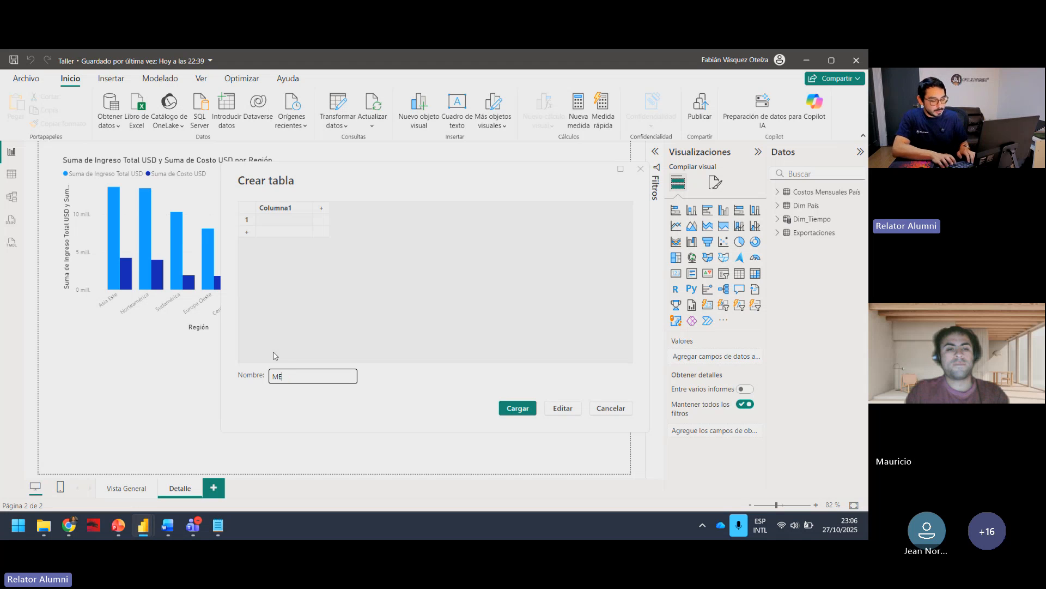
{"action": "type", "text": "tricas"}
{"action": "key", "text": "BackSpace"}
{"action": "key", "text": "BackSpace"}
{"action": "key", "text": "BackSpace"}
{"action": "key", "text": "BackSpace"}
{"action": "key", "text": "BackSpace"}
{"action": "key", "text": "BackSpace"}
{"action": "key", "text": "BackSpace"}
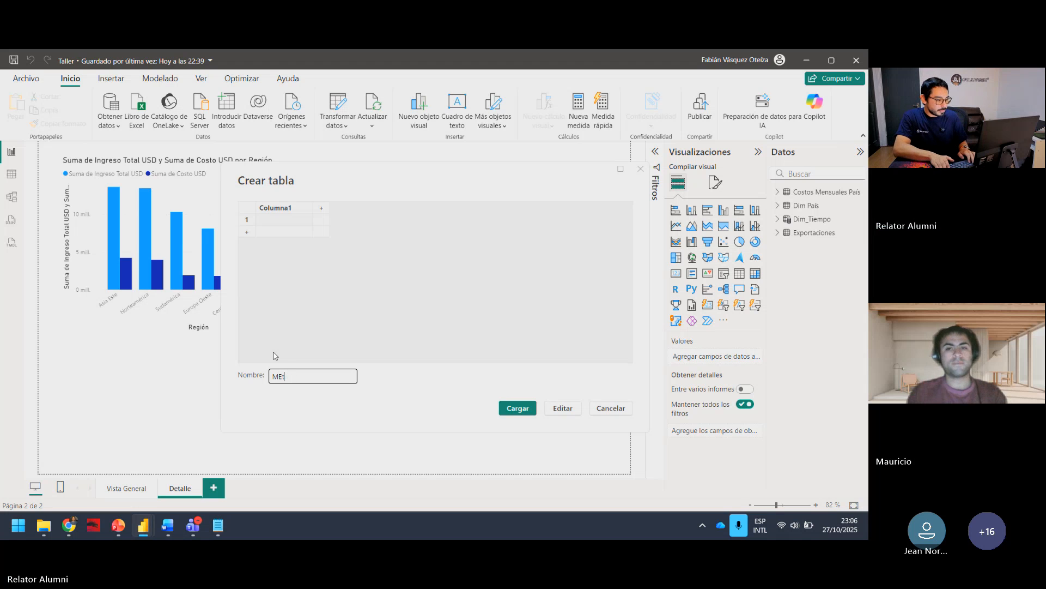
{"action": "type", "text": "étr"}
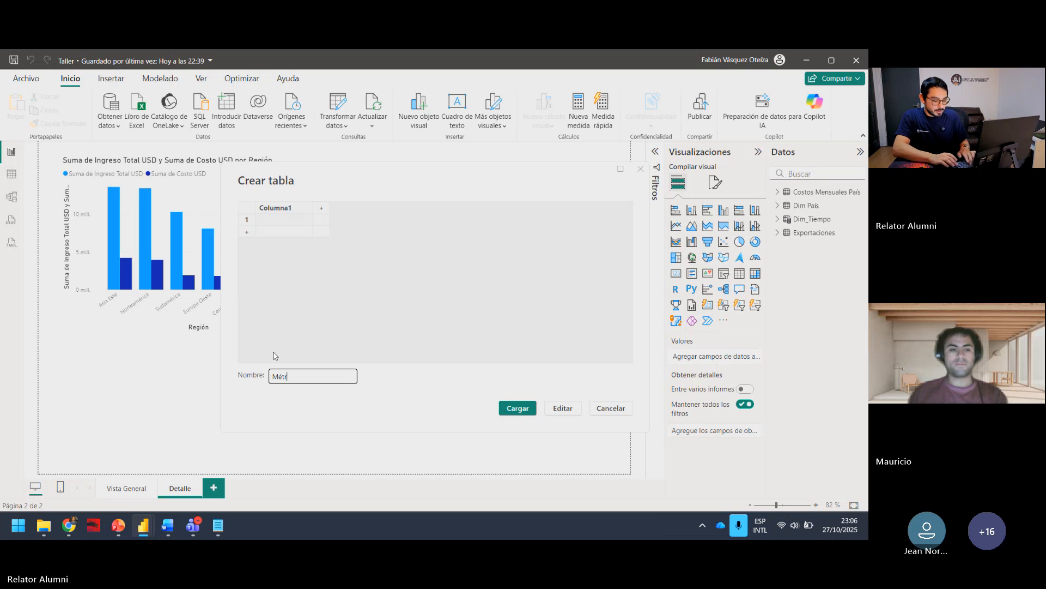
{"action": "type", "text": "icas"}
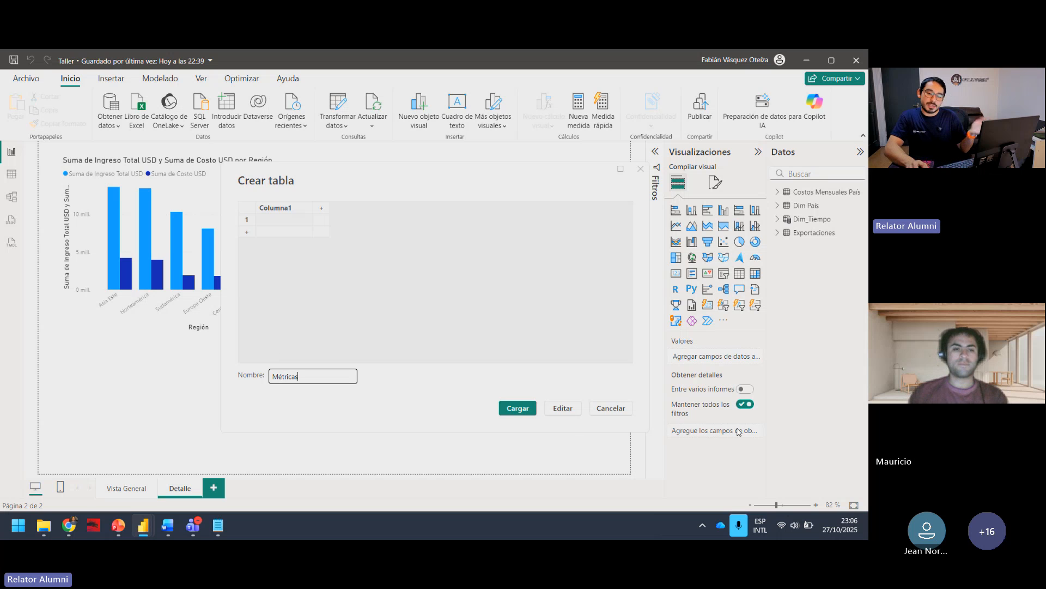
{"action": "left_click", "coordinate": [519, 408]}
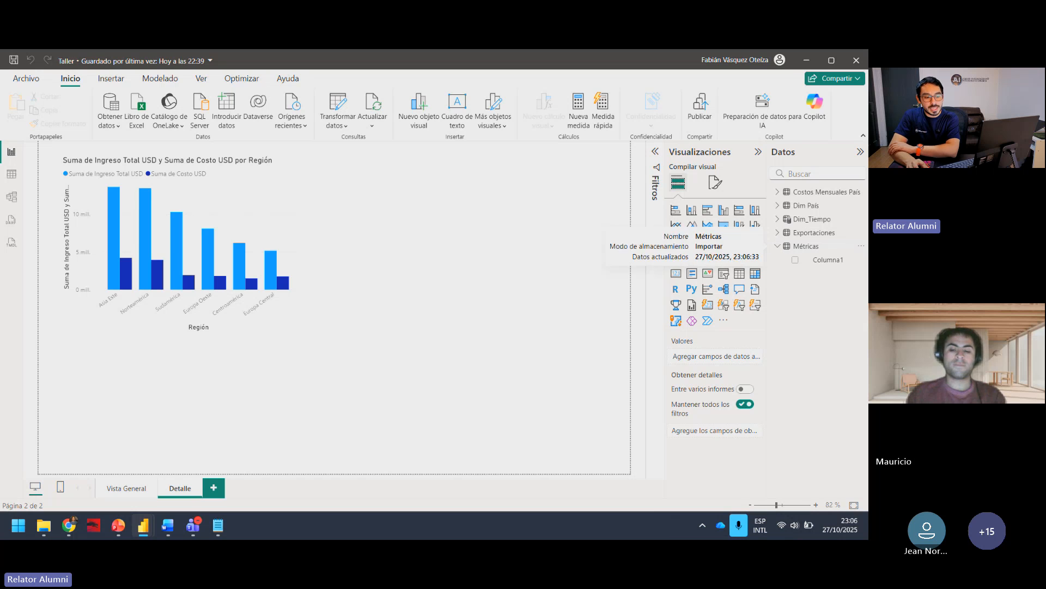
Step: Add a new measure to the Métricas table and expand its formula editor
{"action": "left_click", "coordinate": [776, 247]}
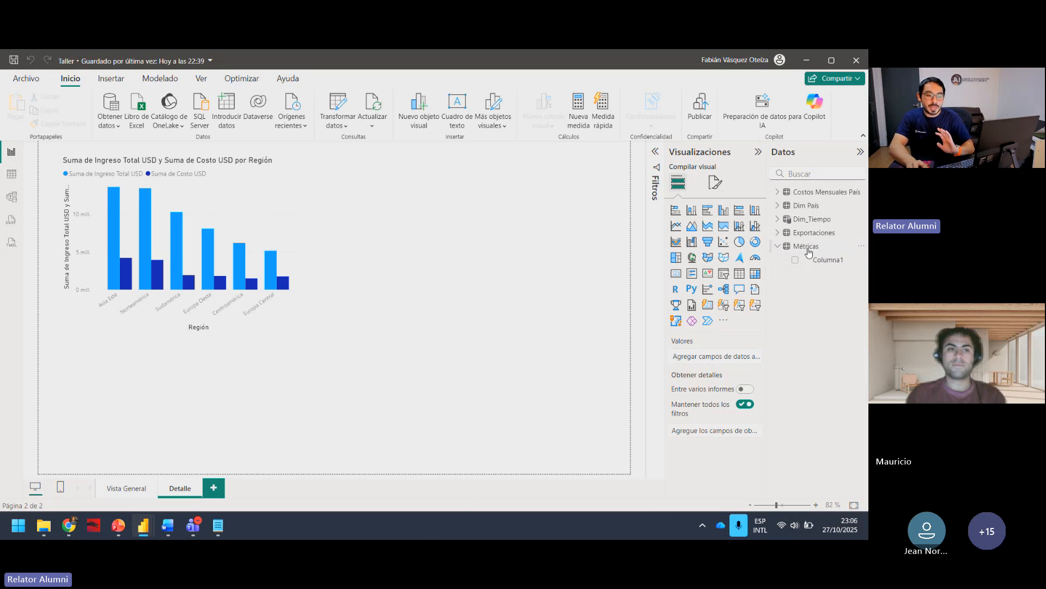
{"action": "left_click", "coordinate": [809, 252]}
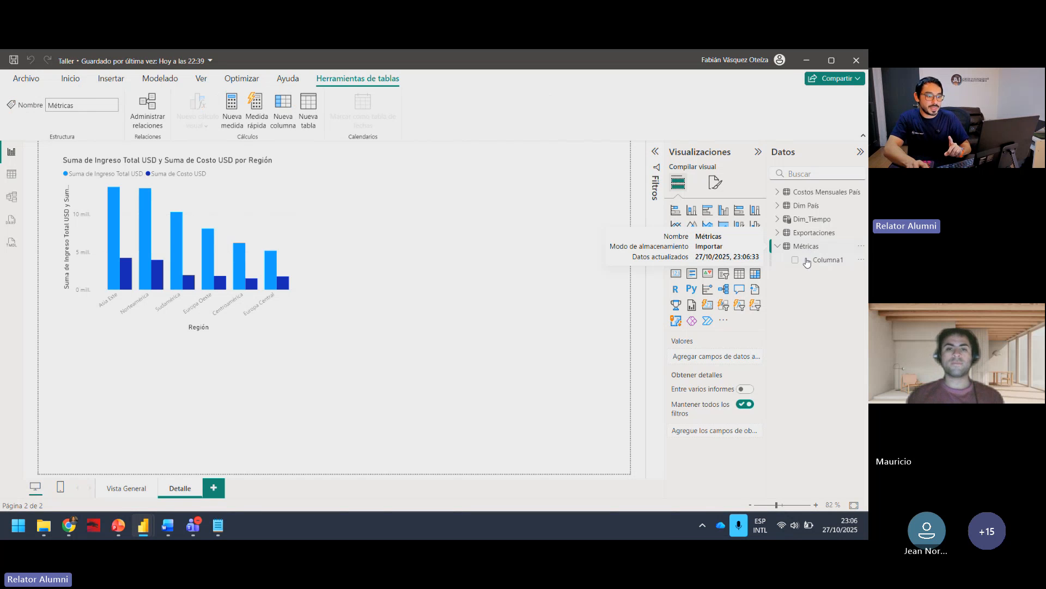
{"action": "left_click", "coordinate": [537, 275]}
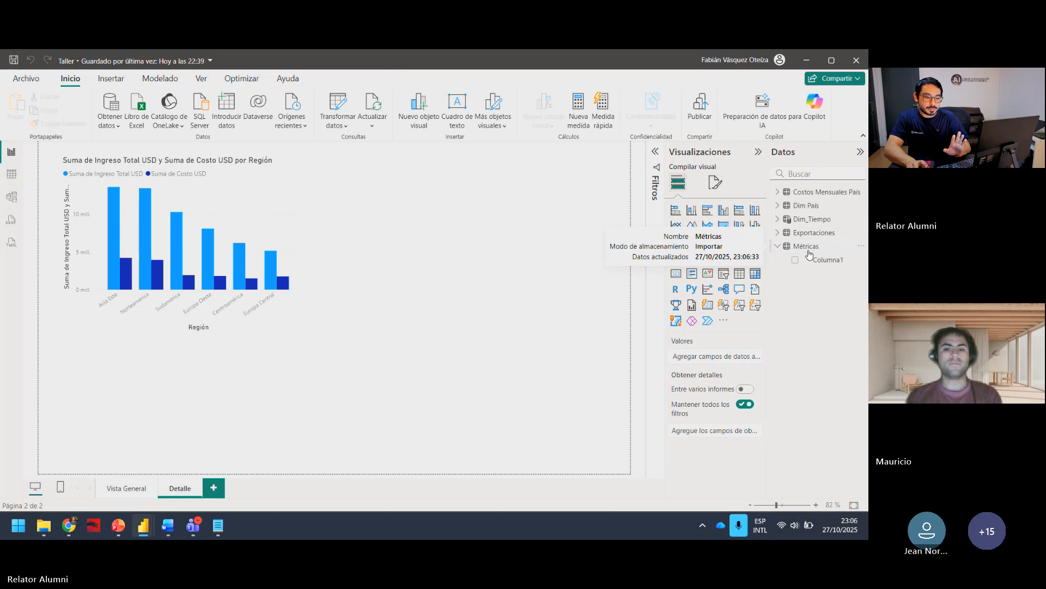
{"action": "left_click", "coordinate": [807, 251]}
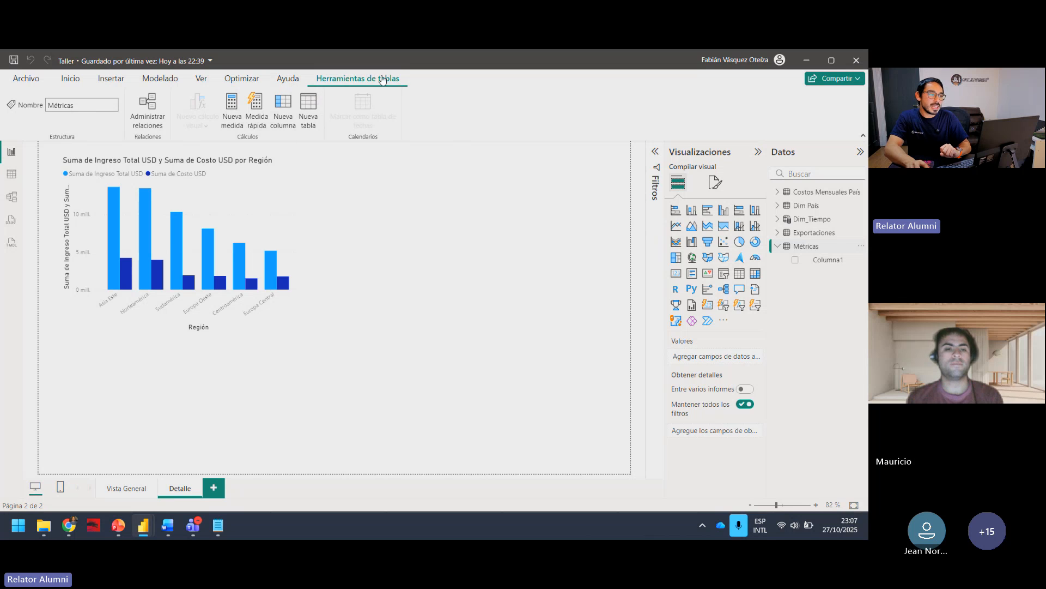
{"action": "left_click", "coordinate": [229, 113]}
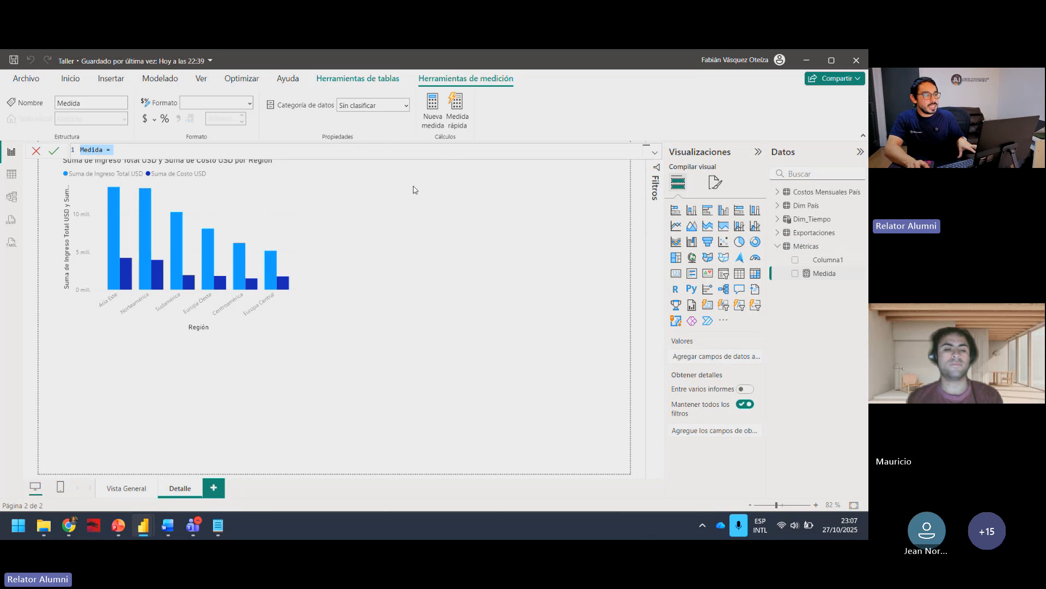
{"action": "left_click", "coordinate": [655, 152]}
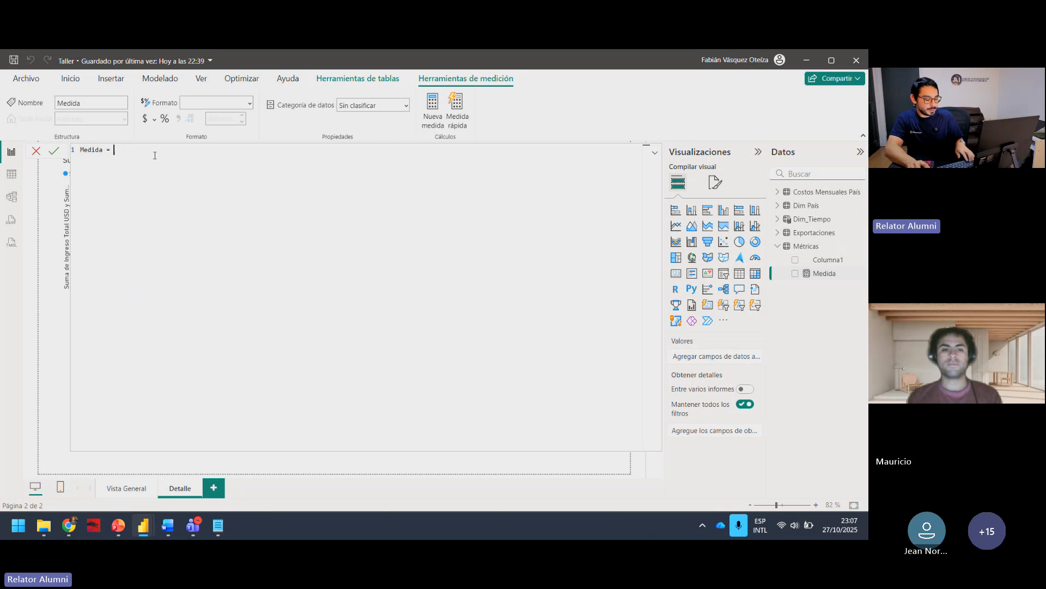
{"action": "type", "text": "ddsadasd"}
{"action": "key", "text": "BackSpace"}
{"action": "key", "text": "BackSpace"}
{"action": "key", "text": "BackSpace"}
{"action": "key", "text": "BackSpace"}
{"action": "key", "text": "BackSpace"}
{"action": "key", "text": "BackSpace"}
{"action": "key", "text": "BackSpace"}
{"action": "key", "text": "BackSpace"}
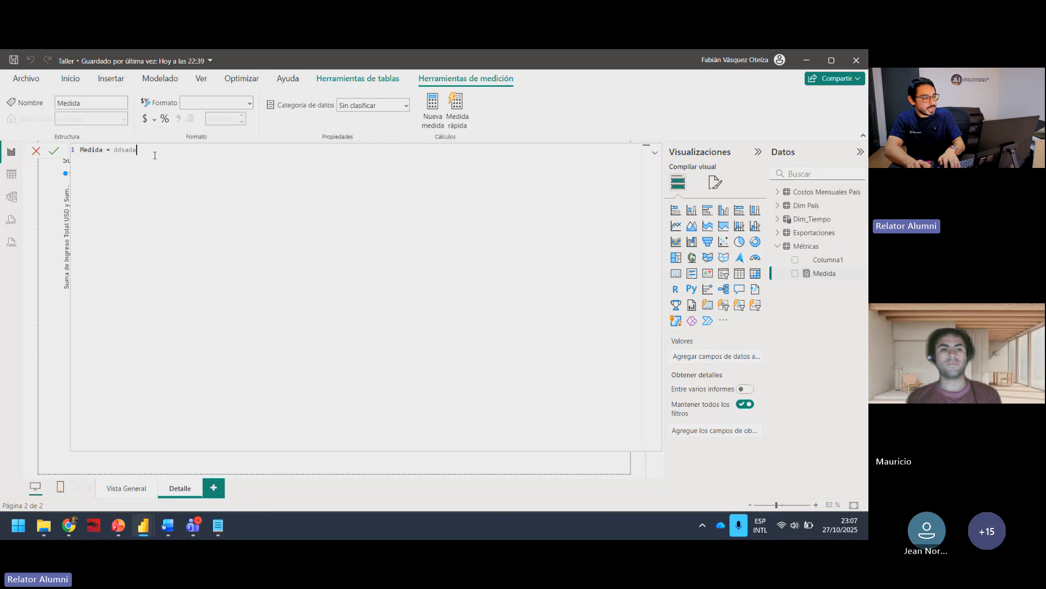
Step: Copy the Total Ingreso USD formula from Formulas DAX.txt in Notepad and paste it over the new measure's placeholder in Power BI
{"action": "left_click", "coordinate": [655, 152]}
{"action": "left_click", "coordinate": [217, 524]}
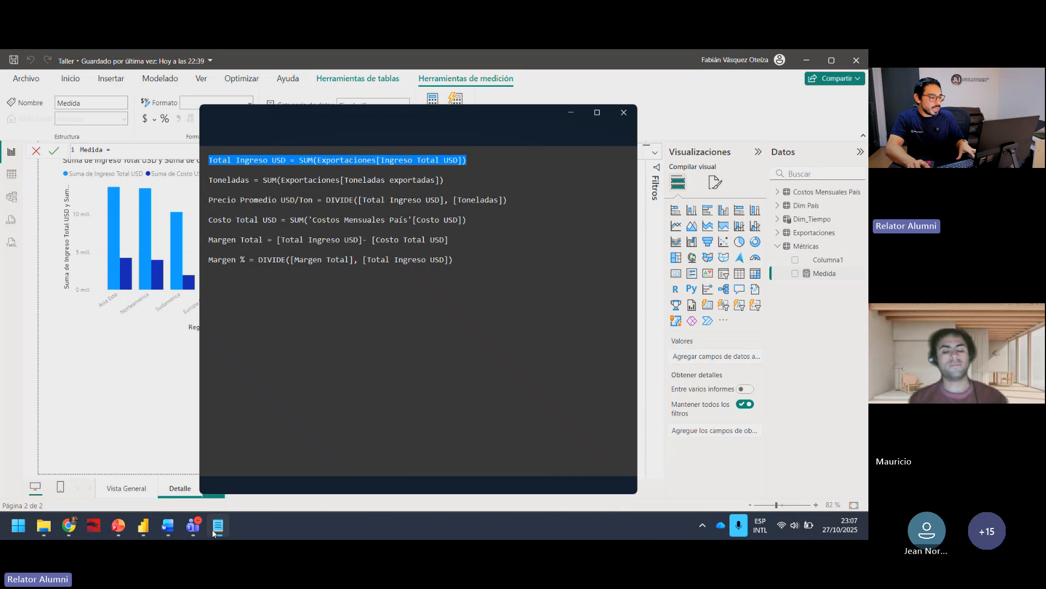
{"action": "left_click", "coordinate": [334, 240]}
{"action": "left_click_drag", "start_coordinate": [468, 161], "coordinate": [200, 158]}
{"action": "key", "text": "ctrl+c"}
{"action": "type", "text": "v"}
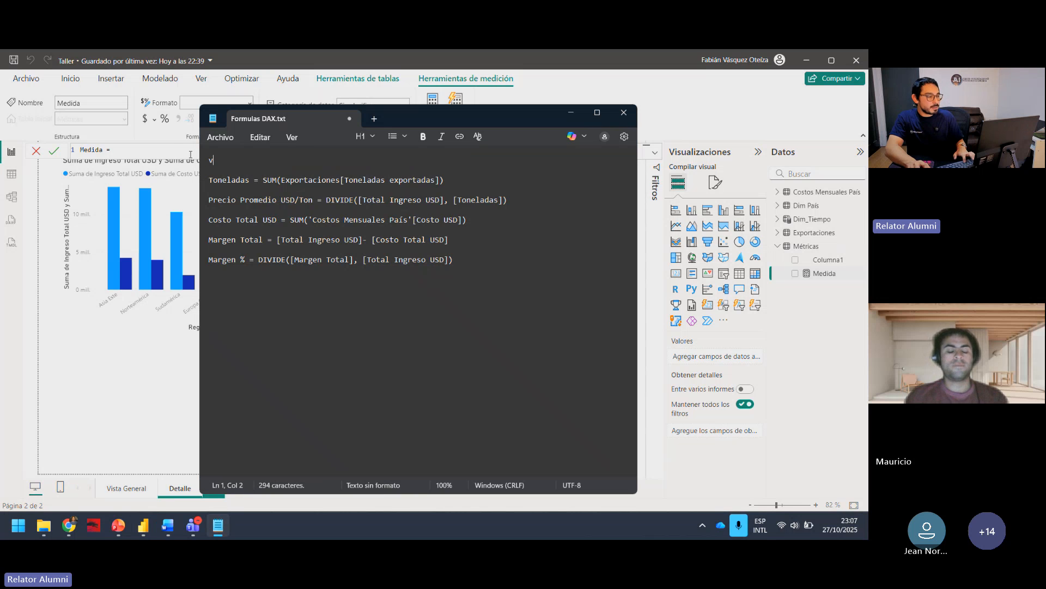
{"action": "key", "text": "ctrl+z"}
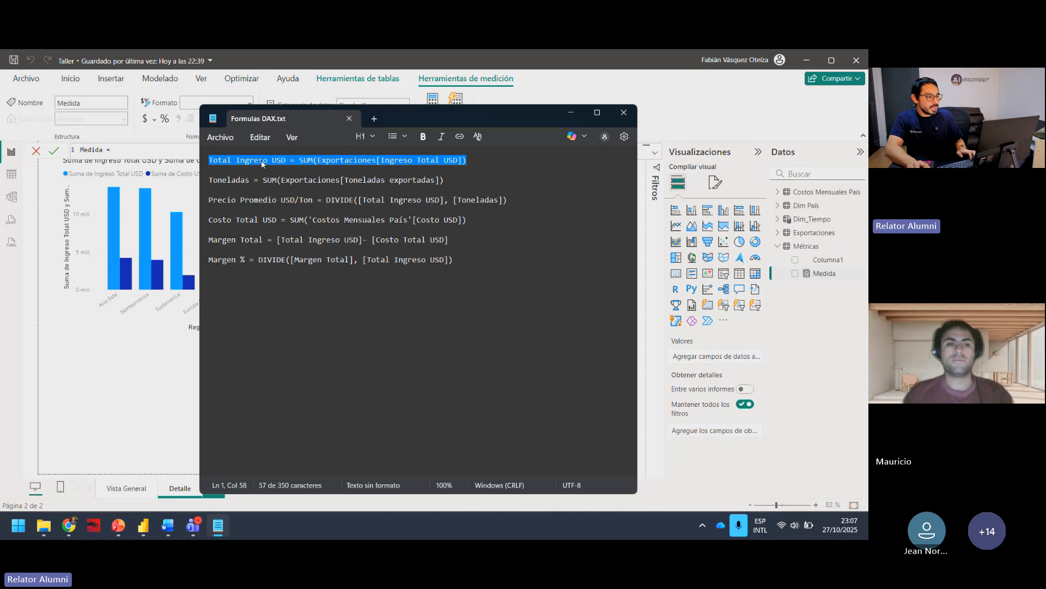
{"action": "left_click", "coordinate": [184, 149]}
{"action": "key", "text": "ctrl+a"}
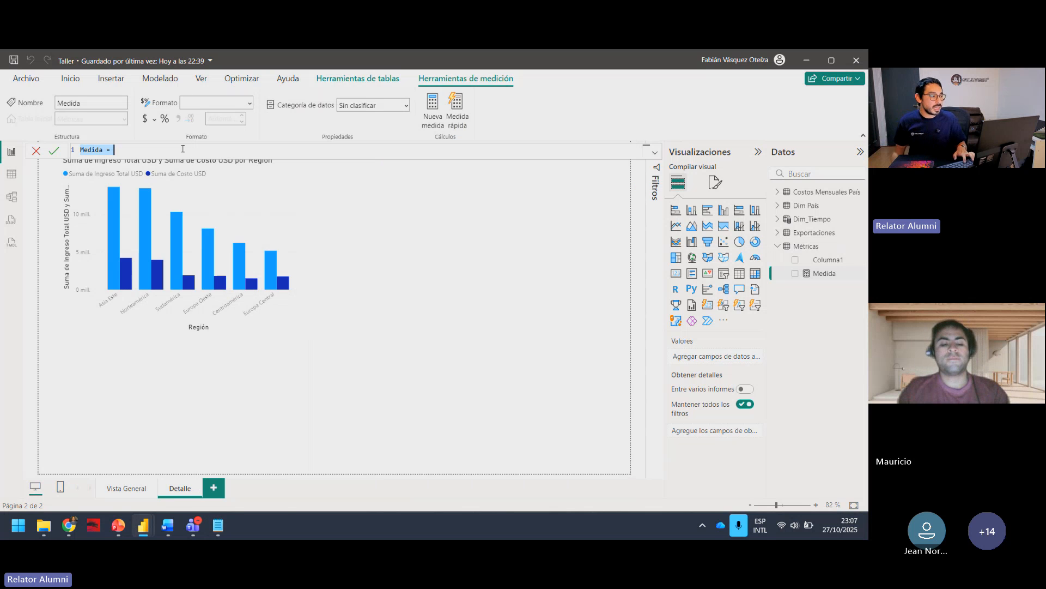
{"action": "key", "text": "ctrl+v"}
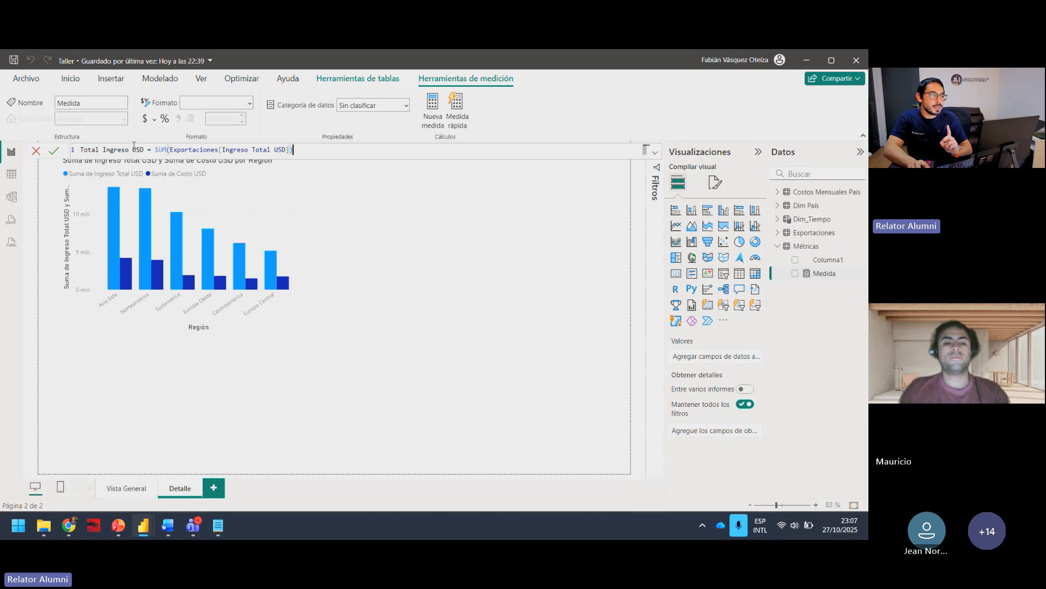
Step: Review the name, SUM function, table and column in the Total Ingreso USD formula and commit the measure
{"action": "left_click_drag", "start_coordinate": [143, 149], "coordinate": [80, 148]}
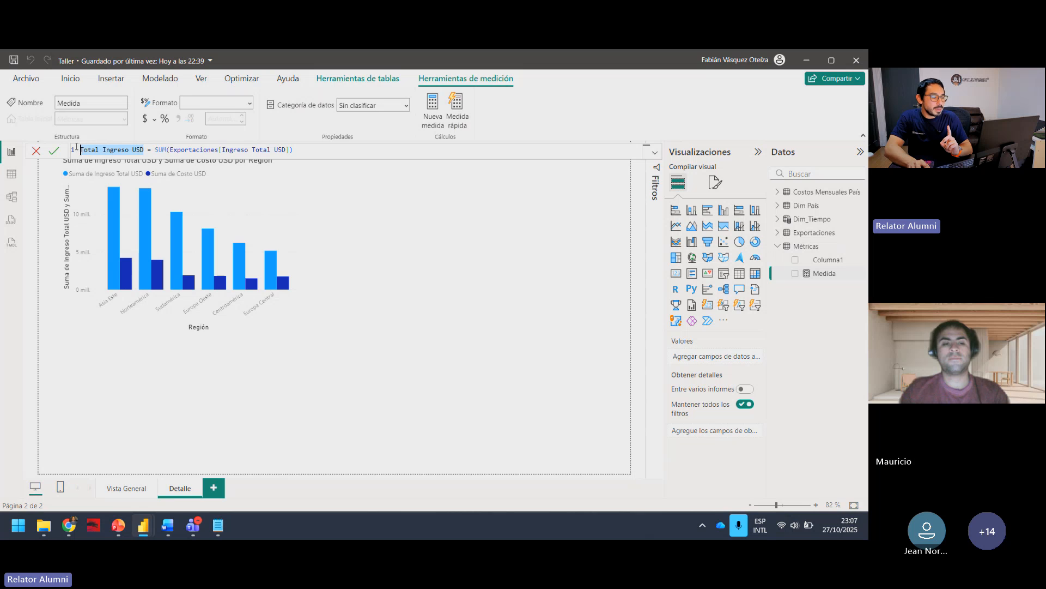
{"action": "left_click", "coordinate": [148, 150]}
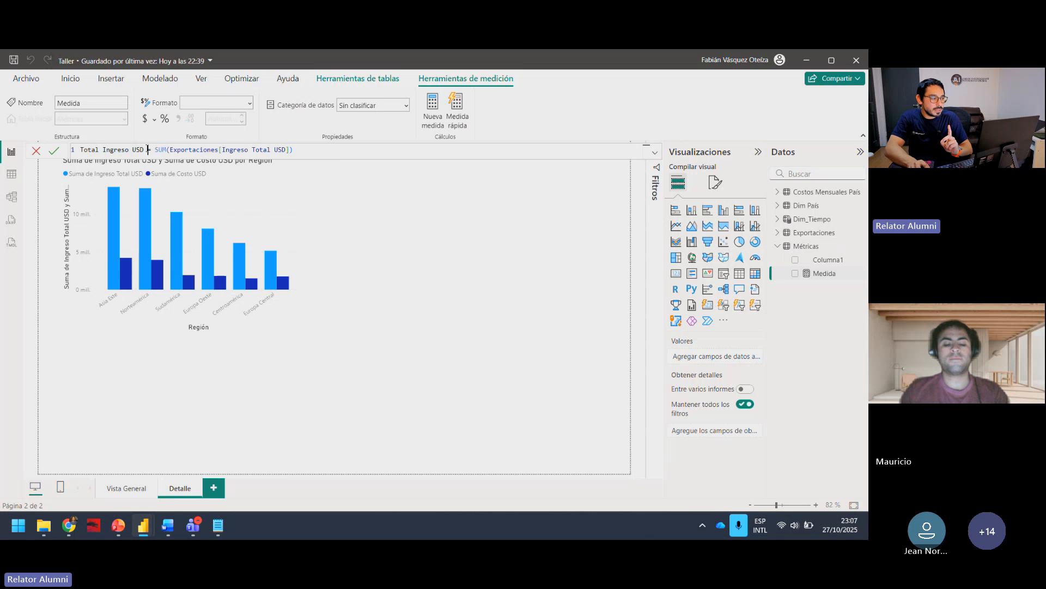
{"action": "left_click_drag", "start_coordinate": [155, 149], "coordinate": [287, 150]}
{"action": "left_click", "coordinate": [171, 150]}
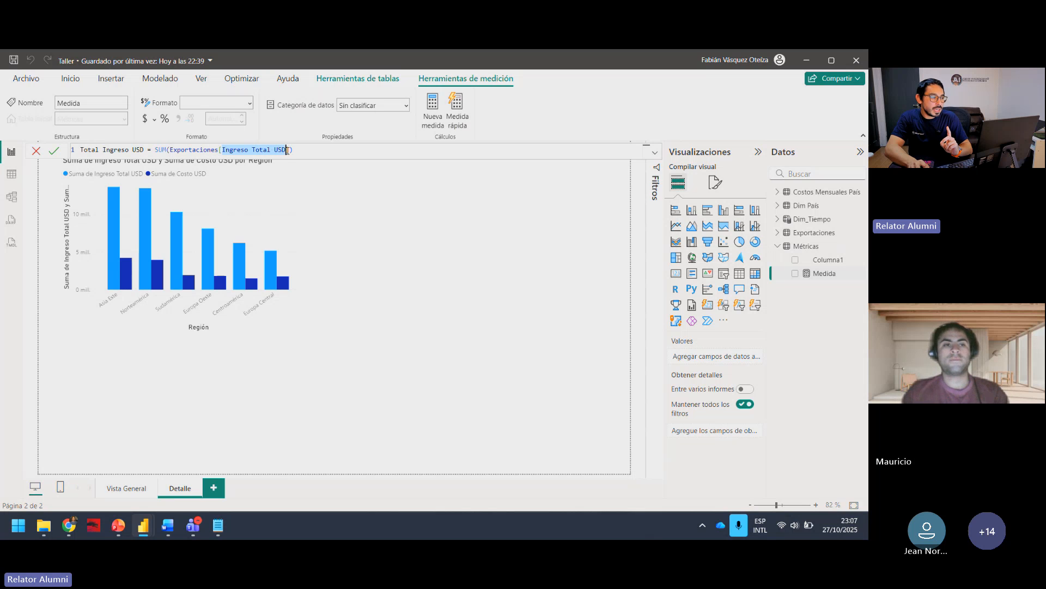
{"action": "left_click", "coordinate": [278, 149]}
{"action": "left_click_drag", "start_coordinate": [222, 149], "coordinate": [275, 150]}
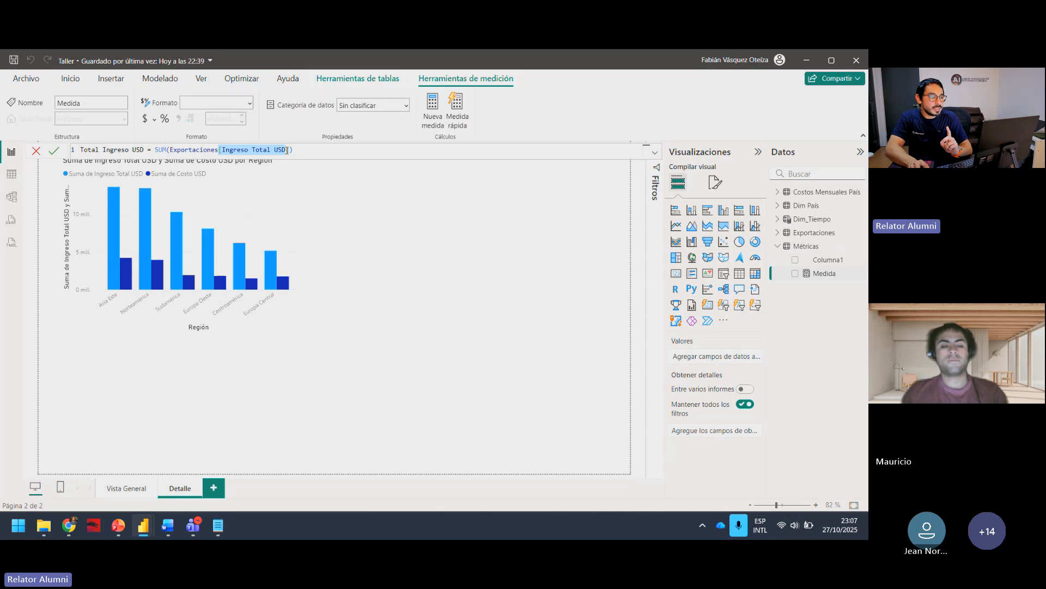
{"action": "double_click", "coordinate": [216, 150]}
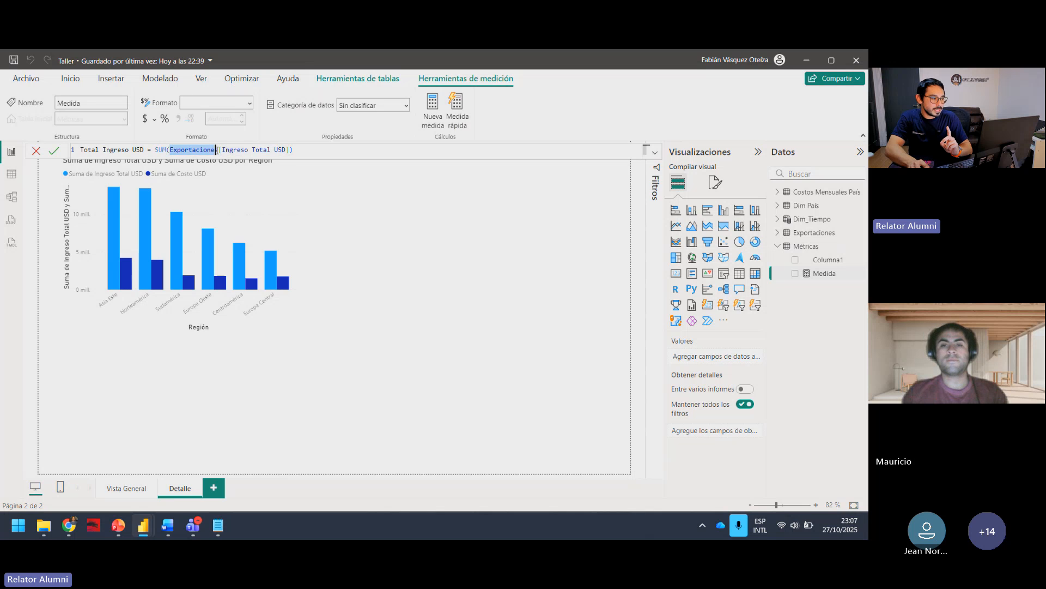
{"action": "left_click", "coordinate": [328, 159]}
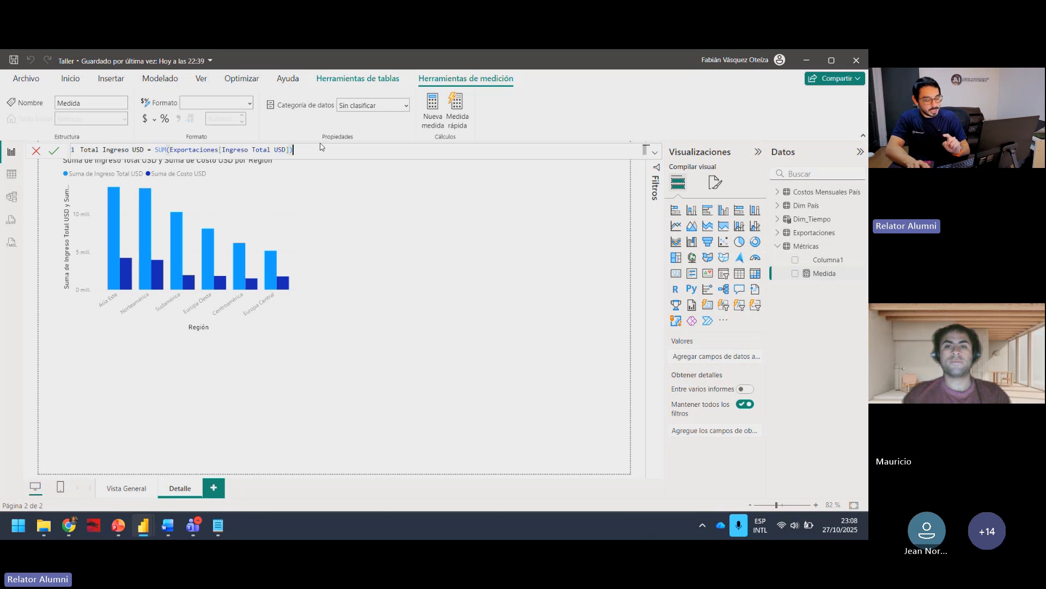
{"action": "key", "text": "Return"}
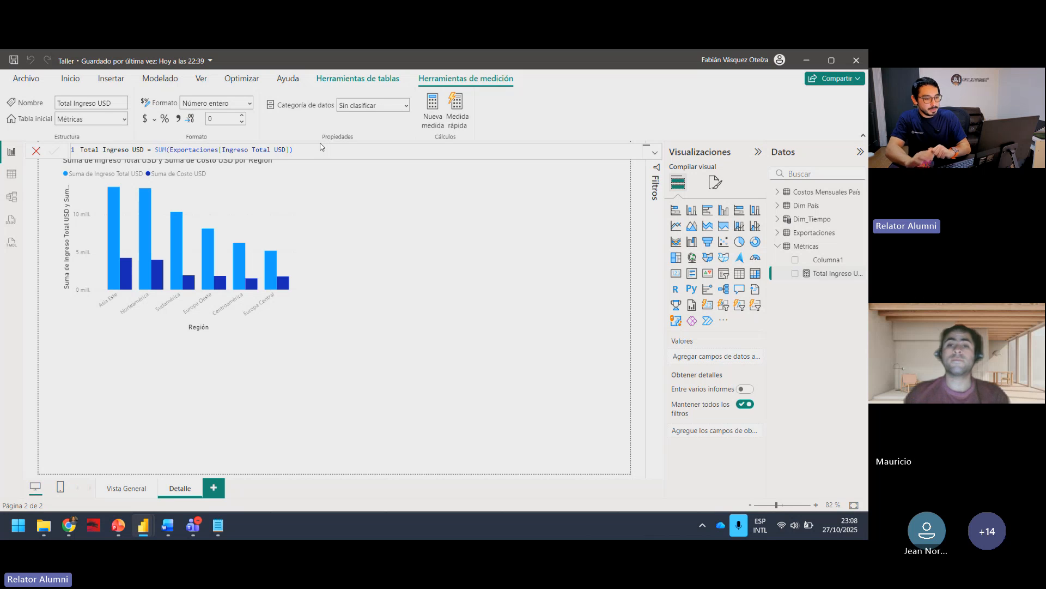
Step: Widen the data pane so full field names fit, and select the Total Ingreso USD measure in Métricas
{"action": "left_click", "coordinate": [825, 249]}
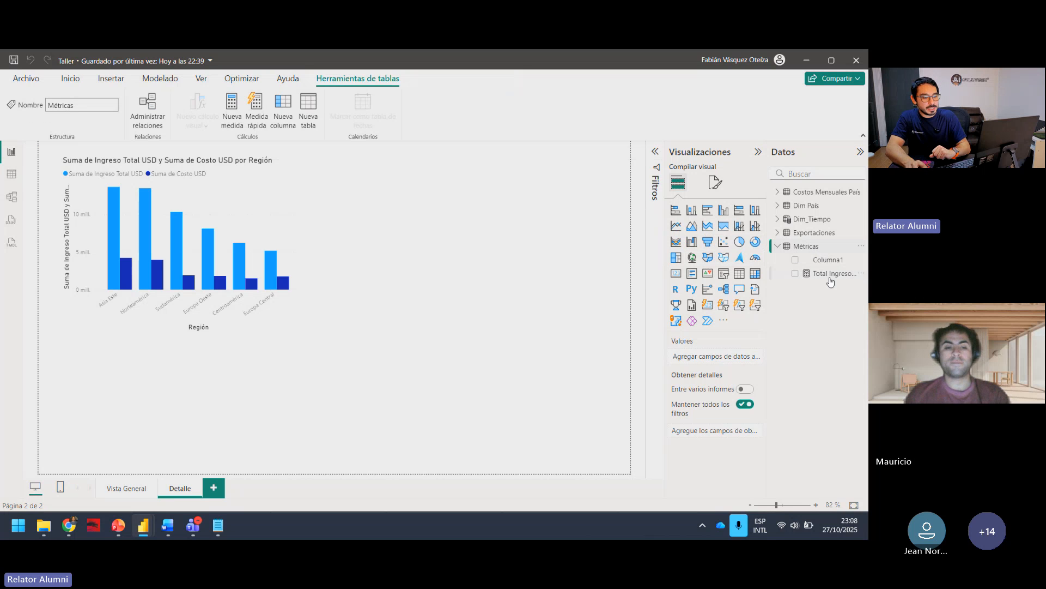
{"action": "left_click_drag", "start_coordinate": [768, 238], "coordinate": [727, 239]}
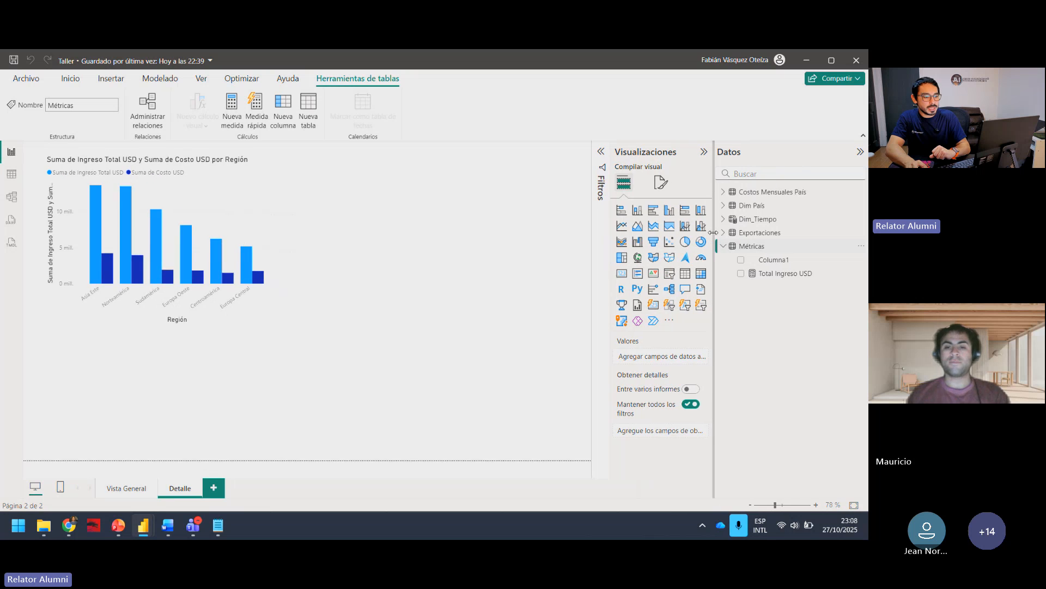
{"action": "left_click", "coordinate": [792, 274]}
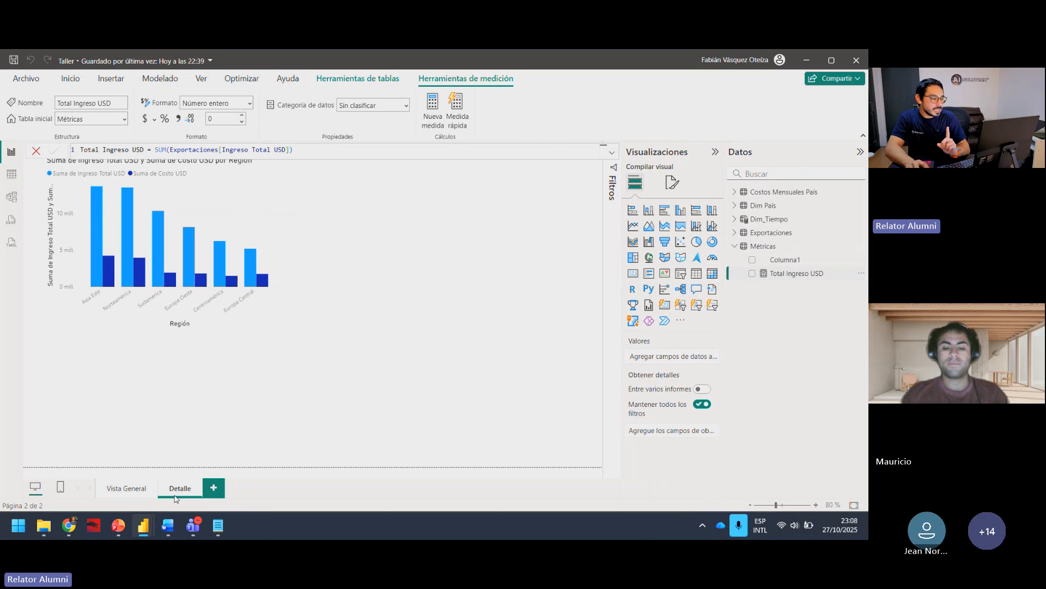
Step: On the Vista General page, check the aggregation options of the combo chart's Precio USD/Ton line field and expand the Exportaciones fields
{"action": "left_click", "coordinate": [127, 488]}
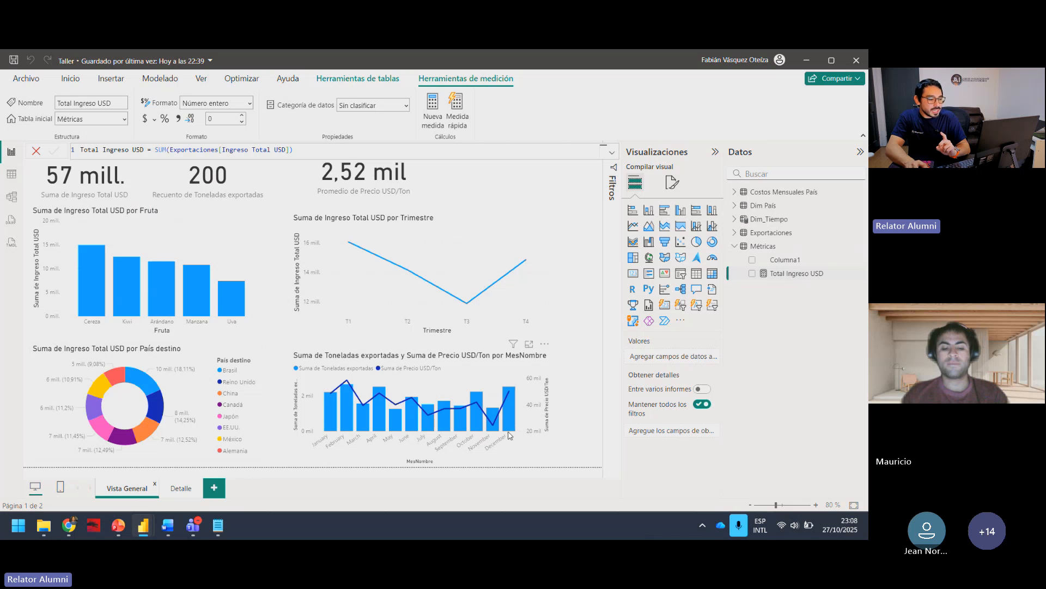
{"action": "left_click", "coordinate": [563, 390]}
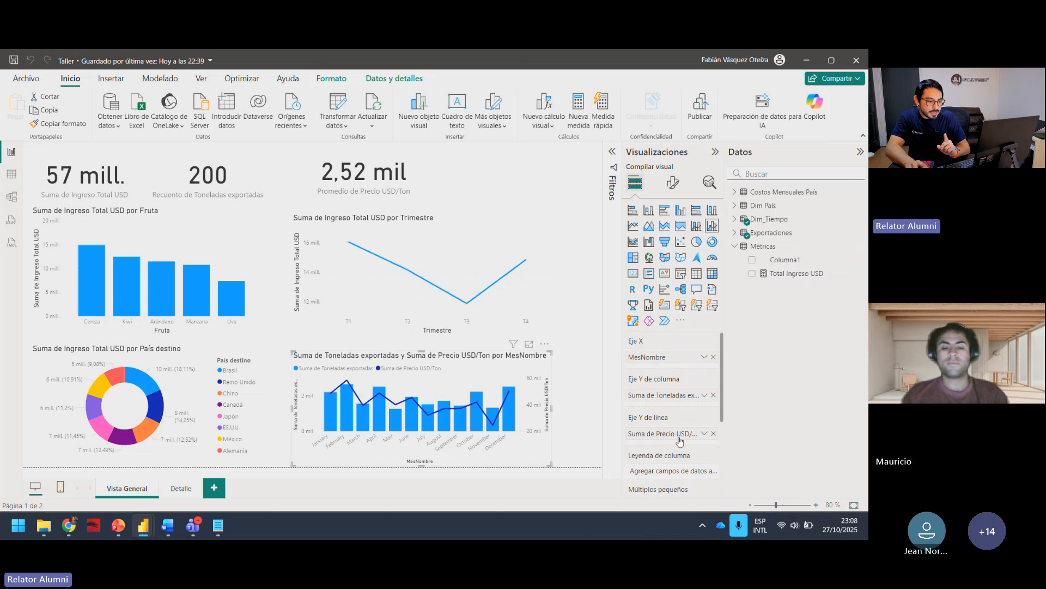
{"action": "left_click", "coordinate": [705, 433]}
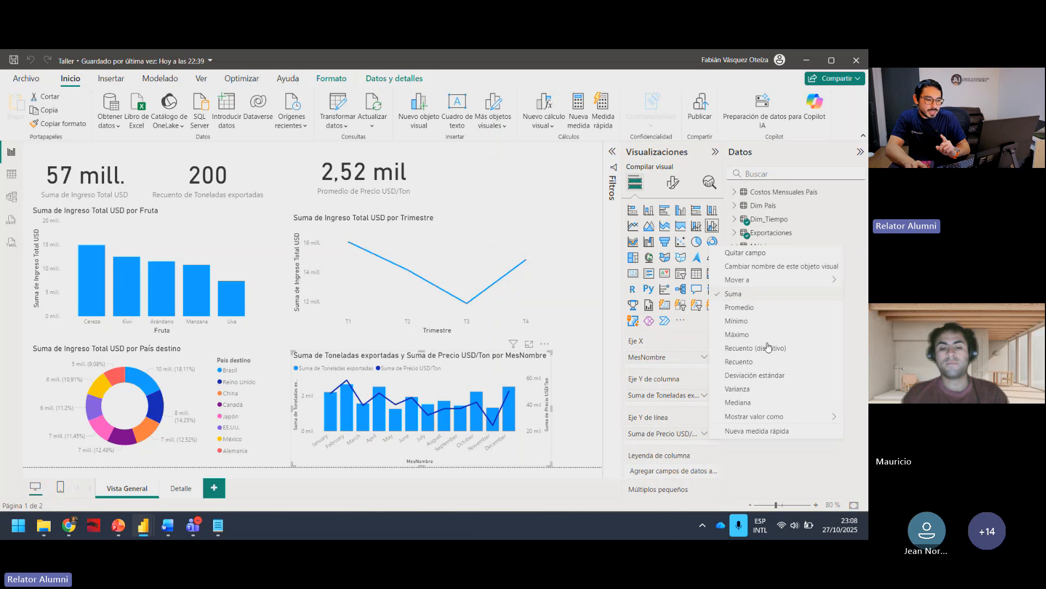
{"action": "left_click", "coordinate": [865, 408]}
{"action": "left_click", "coordinate": [735, 232]}
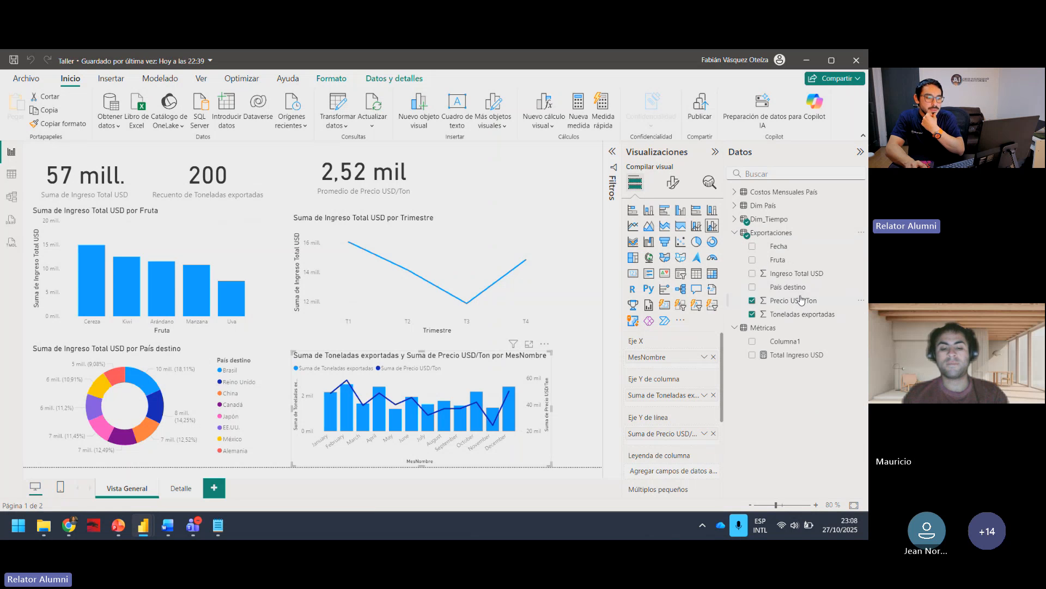
Step: Inspect the aggregation options of the Ingreso Total USD field on the quarterly line chart's Y axis
{"action": "left_click", "coordinate": [533, 238]}
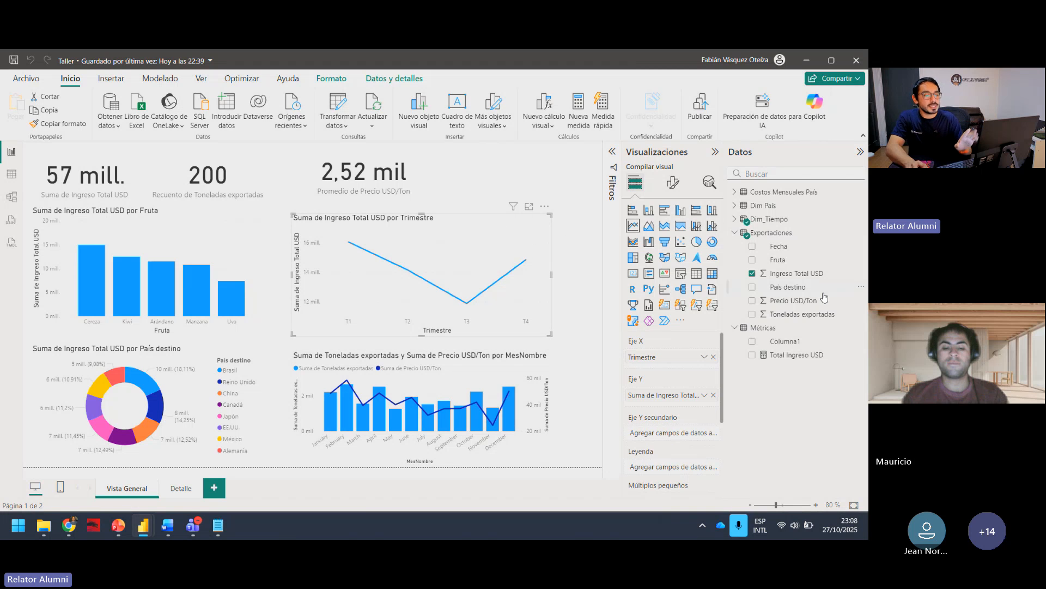
{"action": "left_click", "coordinate": [704, 396]}
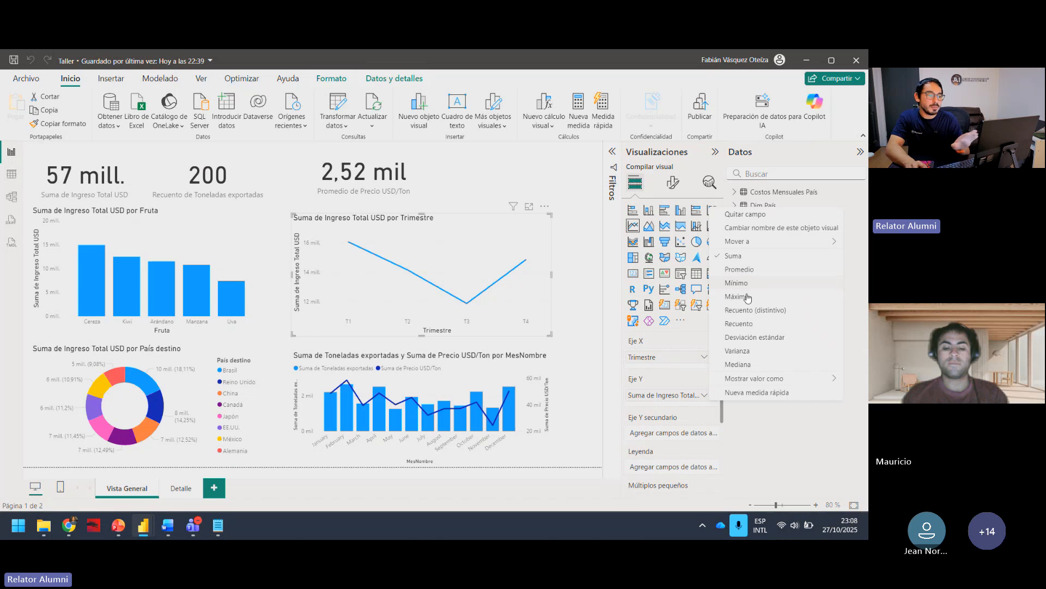
{"action": "left_click", "coordinate": [766, 440]}
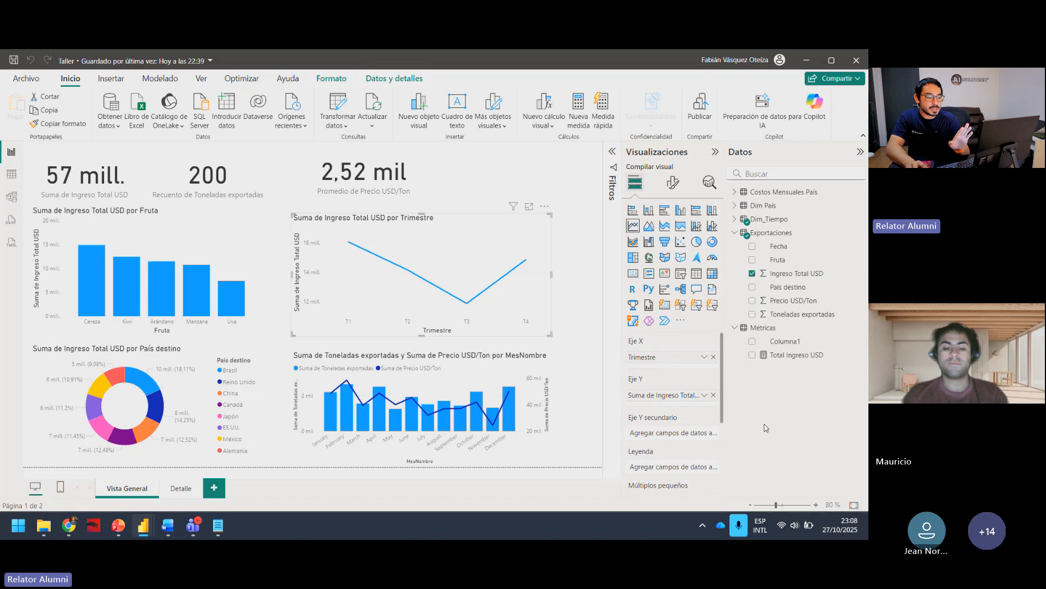
Step: Replace the line chart's Y-axis field with the Total Ingreso USD measure and inspect the measure's field options
{"action": "left_click", "coordinate": [714, 395]}
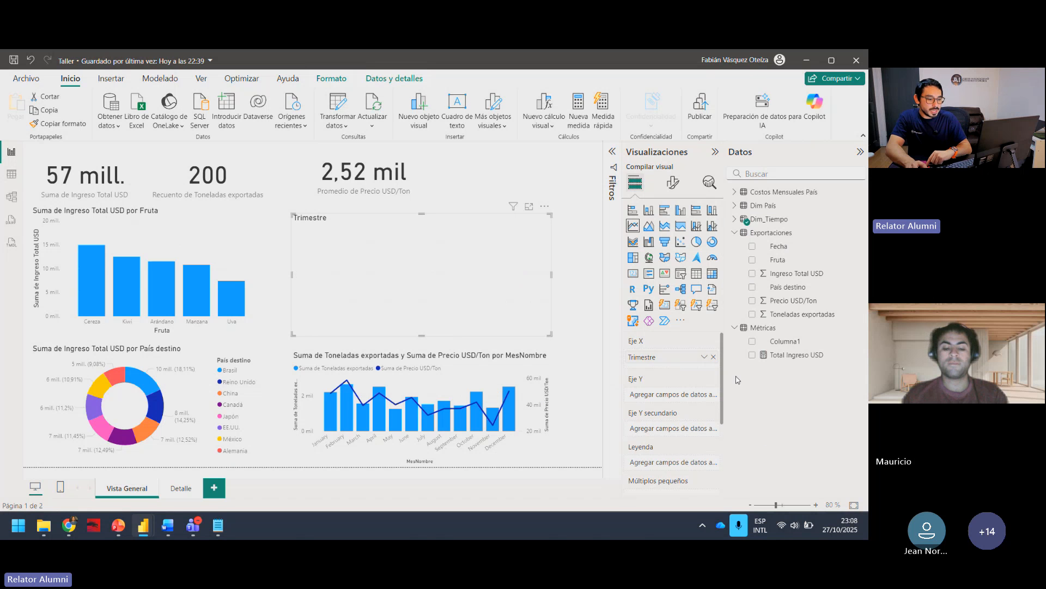
{"action": "left_click", "coordinate": [752, 356]}
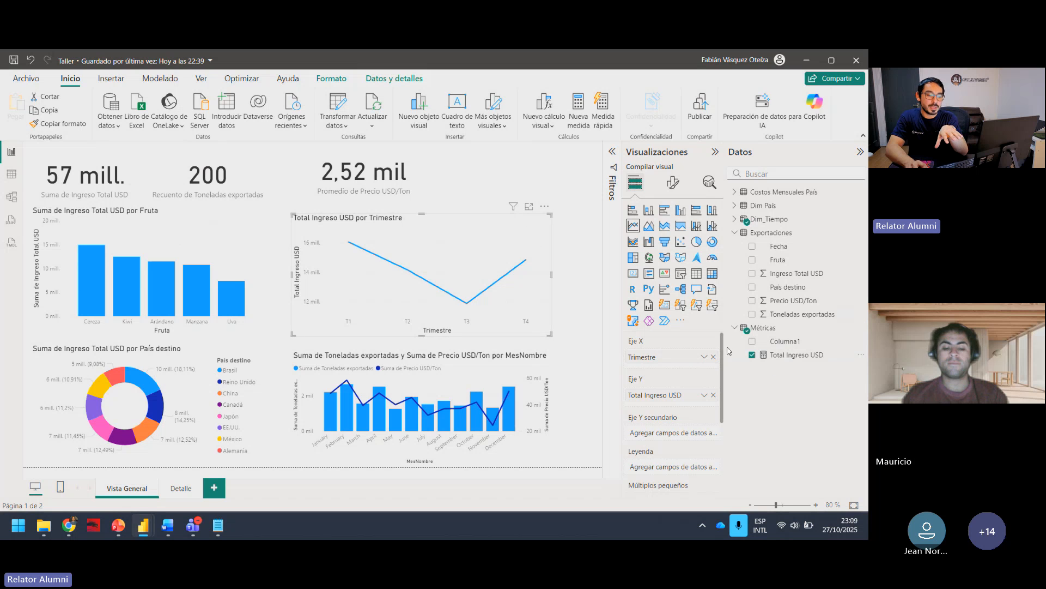
{"action": "left_click", "coordinate": [704, 396]}
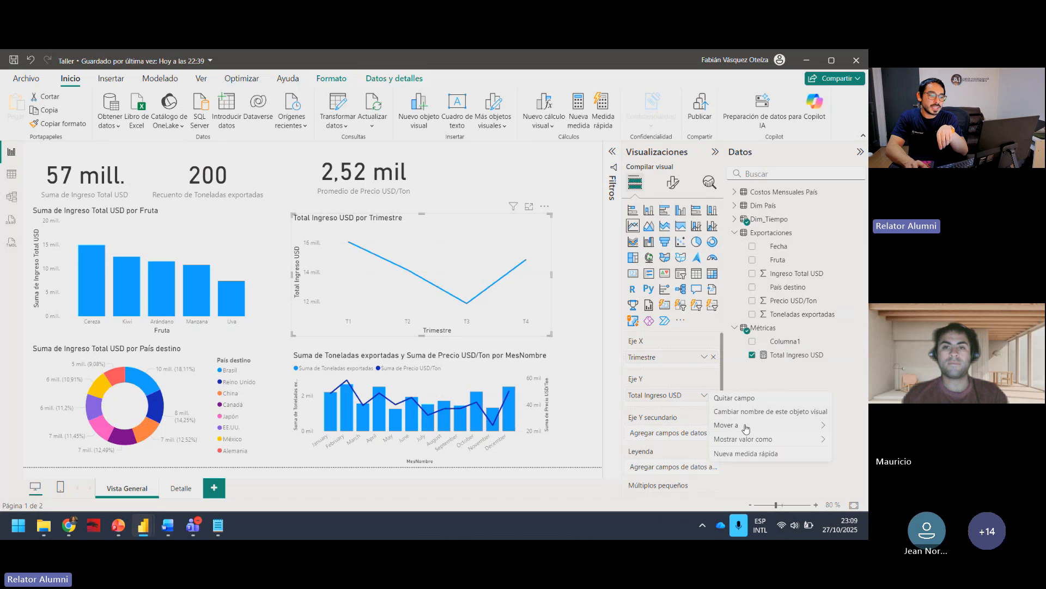
{"action": "mouse_move", "coordinate": [745, 425]}
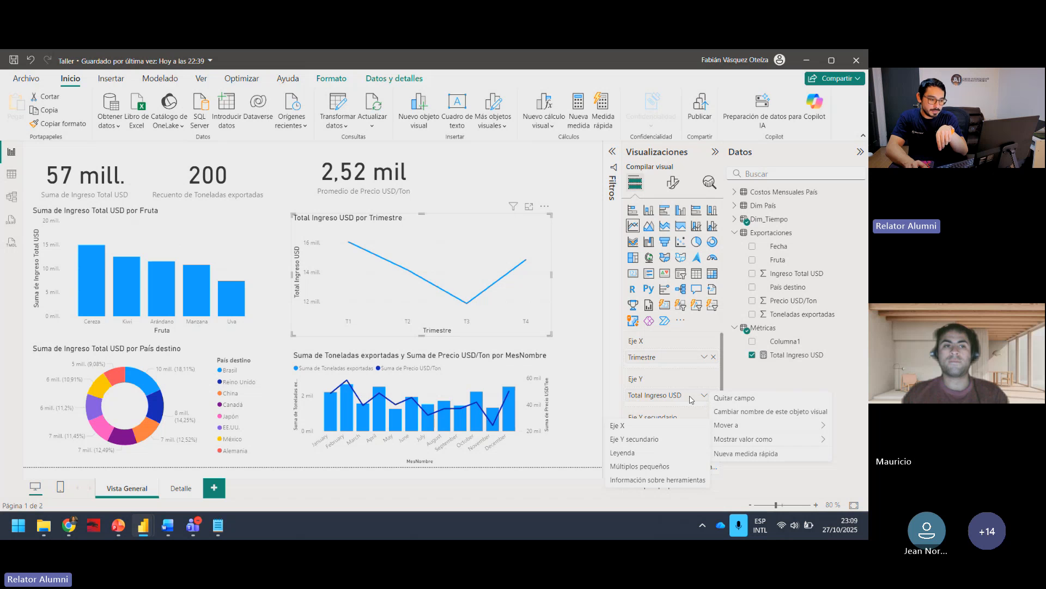
{"action": "left_click", "coordinate": [703, 395]}
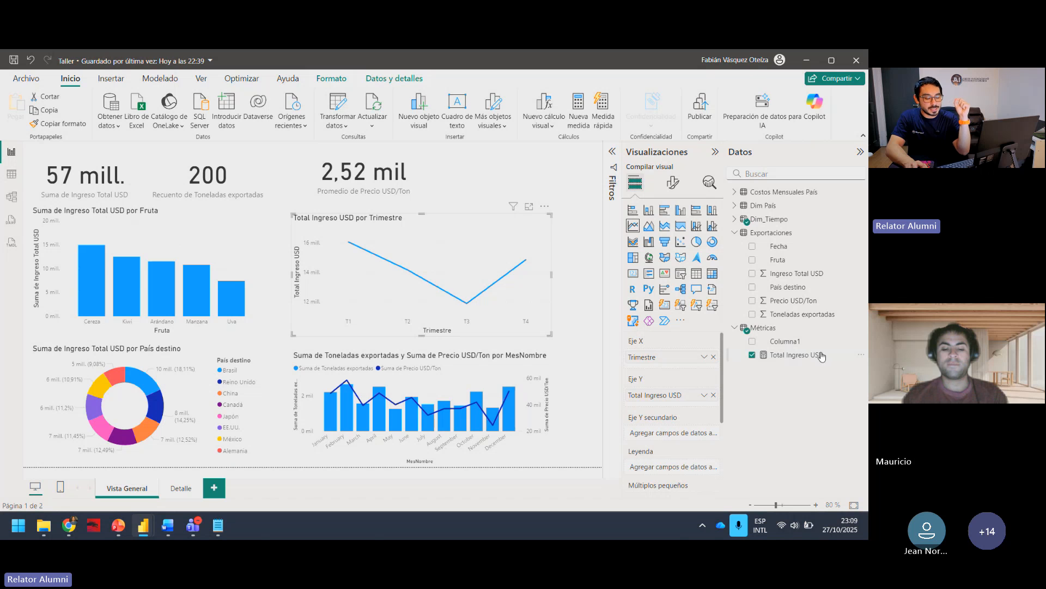
Step: Swap the measure on the line chart for the Ingreso Total USD column from Exportaciones and recheck its field options
{"action": "left_click", "coordinate": [753, 354]}
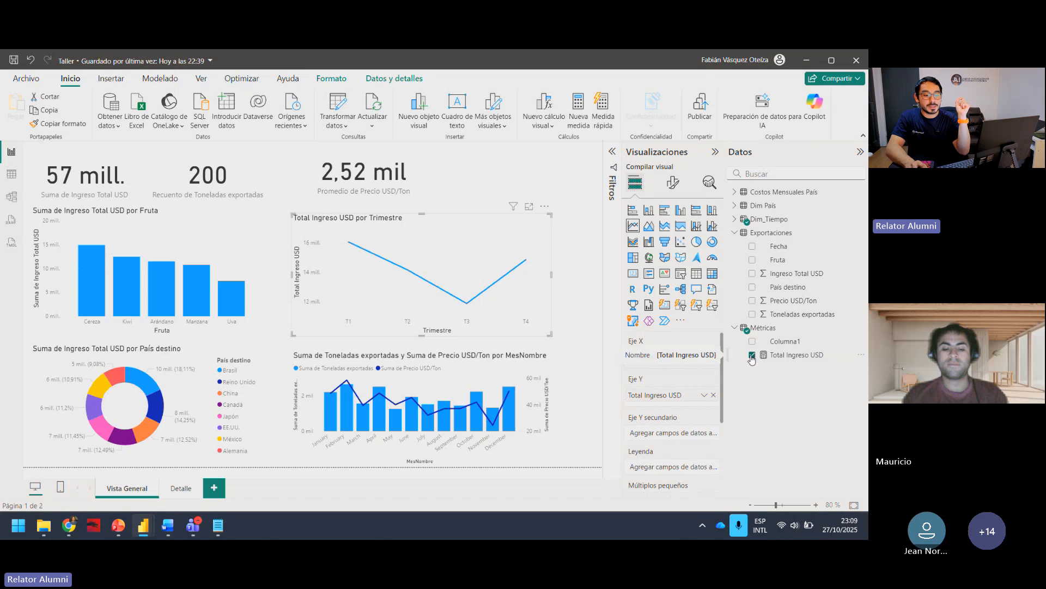
{"action": "left_click", "coordinate": [752, 273]}
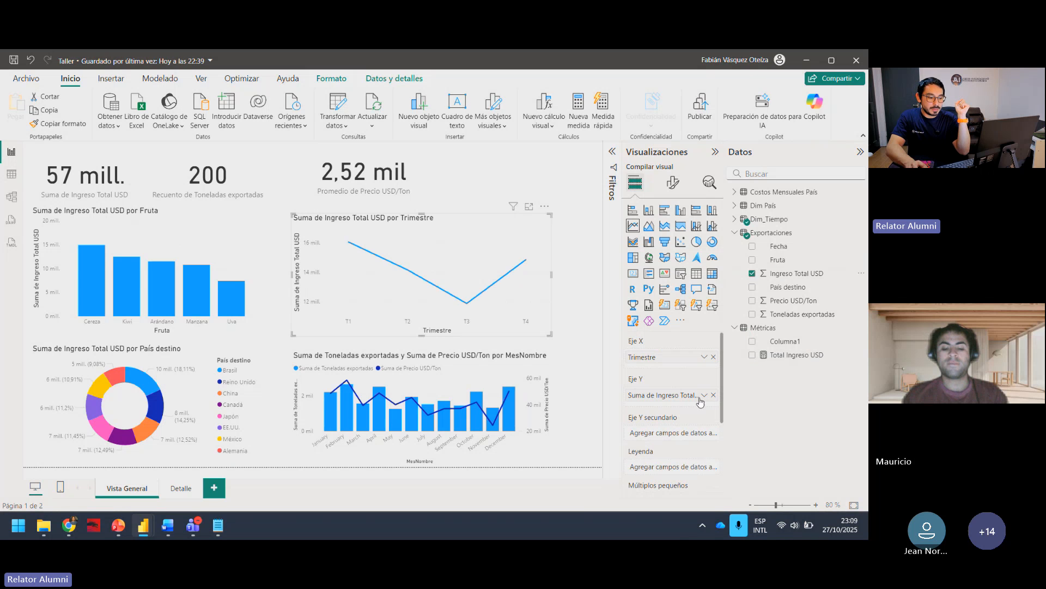
{"action": "left_click", "coordinate": [704, 395]}
{"action": "left_click", "coordinate": [693, 436]}
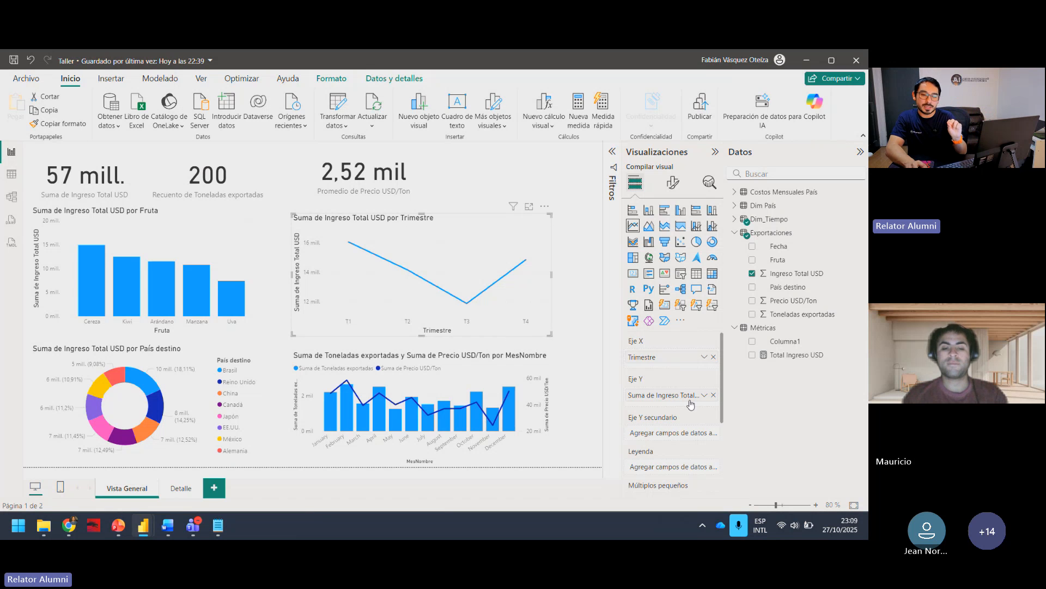
{"action": "mouse_move", "coordinate": [492, 287]}
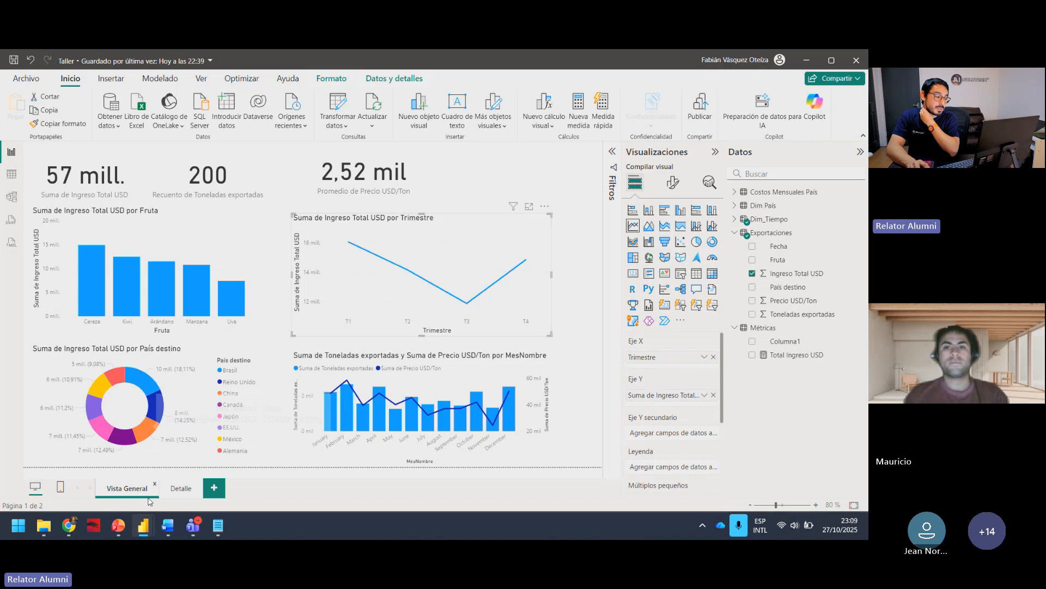
Step: On the Detalle page, shrink the income and cost by Región column chart and deselect it
{"action": "left_click", "coordinate": [174, 491]}
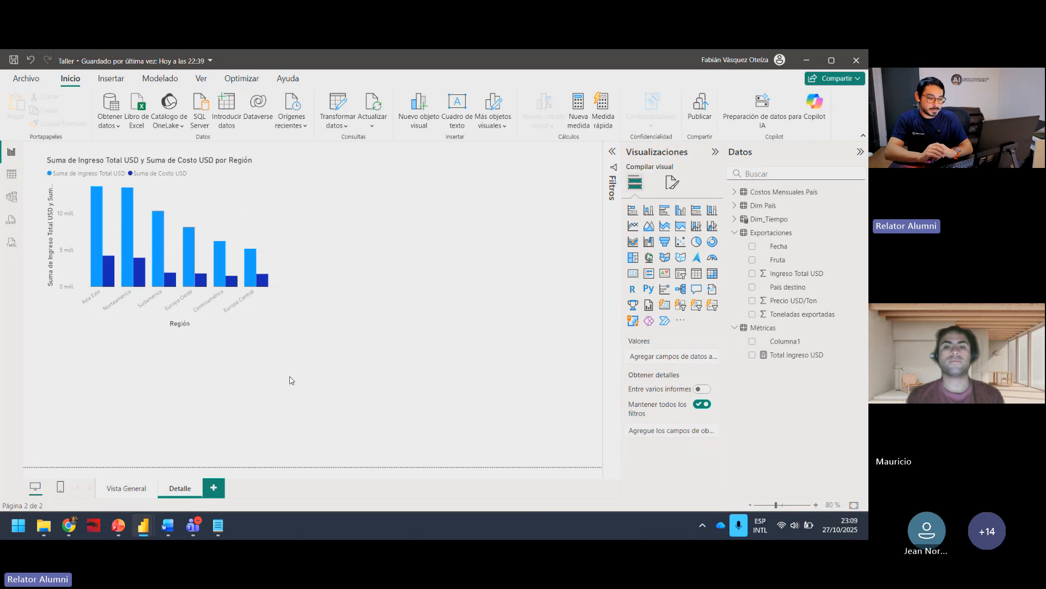
{"action": "left_click", "coordinate": [277, 327]}
{"action": "left_click_drag", "start_coordinate": [280, 328], "coordinate": [228, 302]}
{"action": "left_click", "coordinate": [384, 248]}
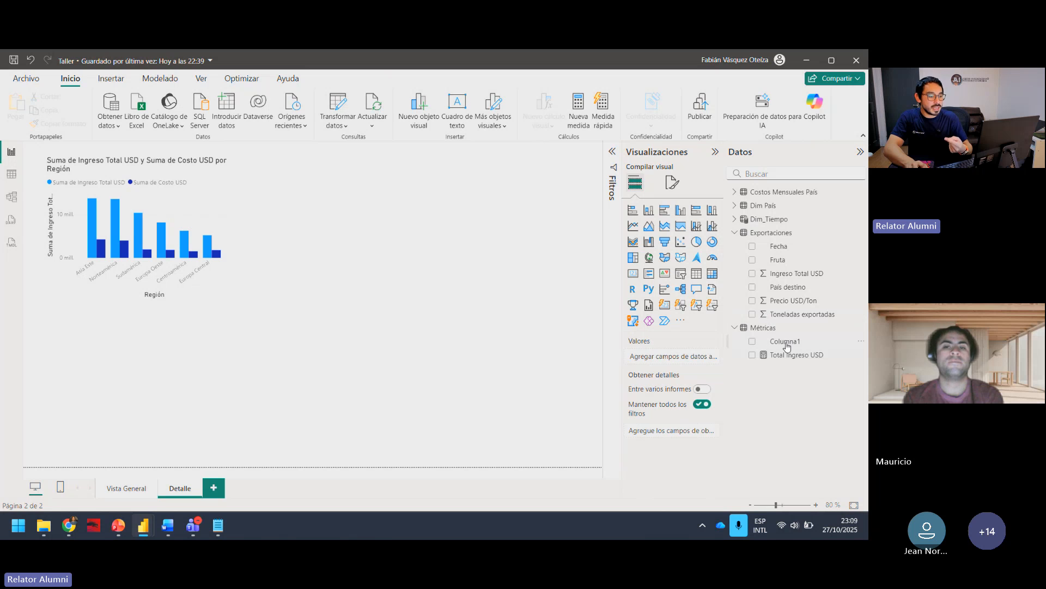
Step: Add the measure Toneladas = SUM(Exportaciones[Toneladas exportadas]) to the Métricas table, copying its formula from Formulas DAX.txt
{"action": "left_click", "coordinate": [766, 329]}
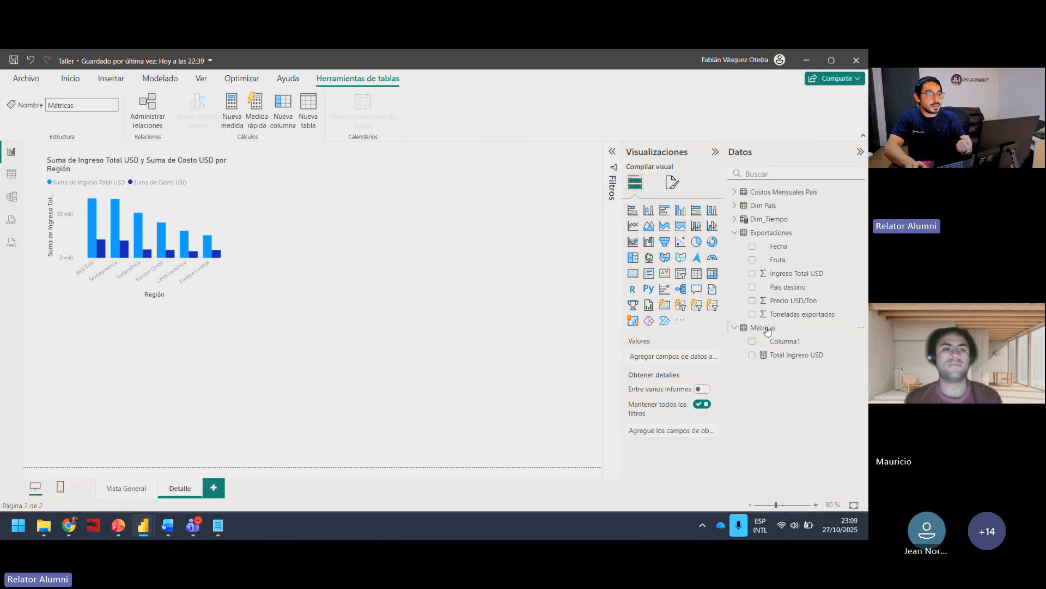
{"action": "left_click", "coordinate": [240, 114]}
{"action": "left_click", "coordinate": [219, 525]}
{"action": "left_click", "coordinate": [358, 200]}
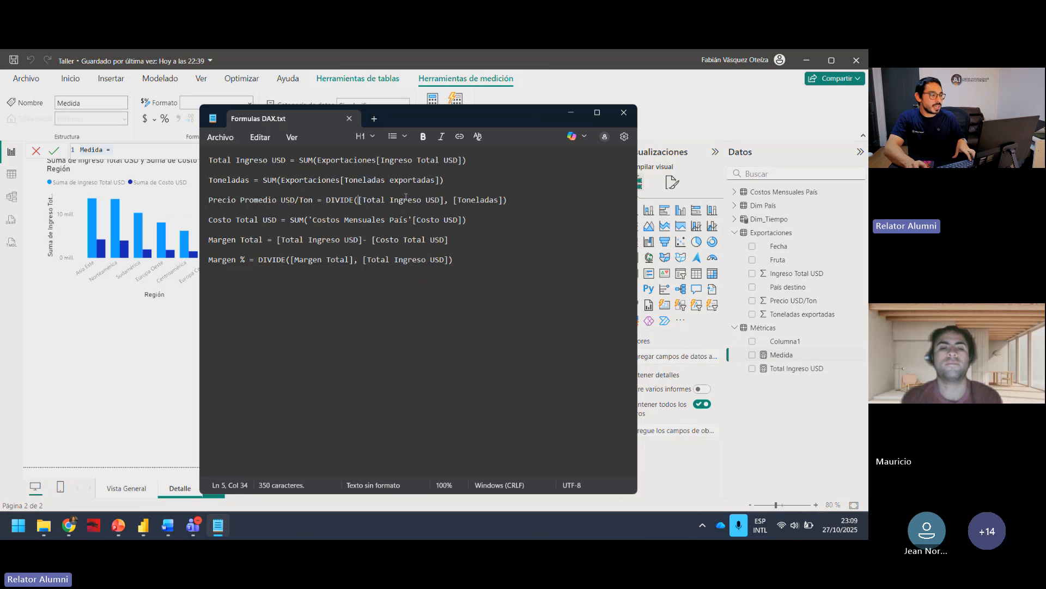
{"action": "left_click_drag", "start_coordinate": [457, 179], "coordinate": [196, 181]}
{"action": "key", "text": "ctrl+c"}
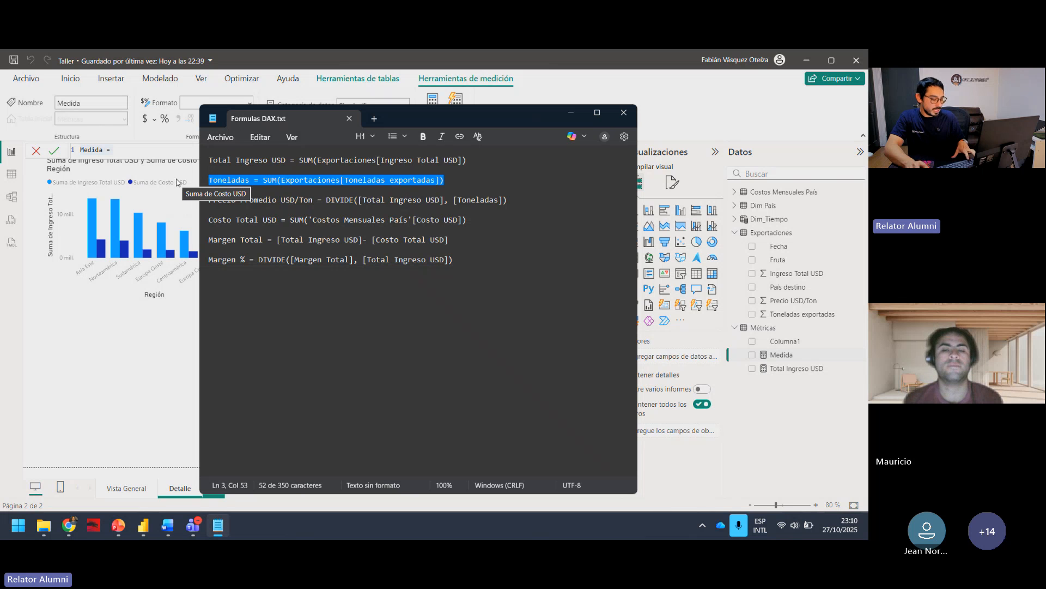
{"action": "left_click", "coordinate": [187, 104]}
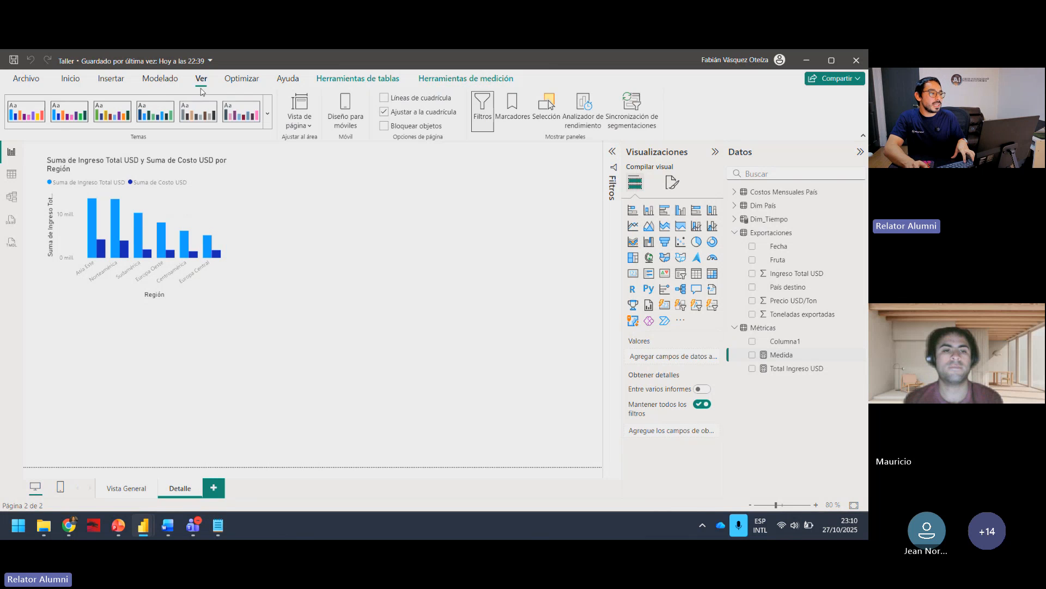
{"action": "left_click", "coordinate": [769, 328]}
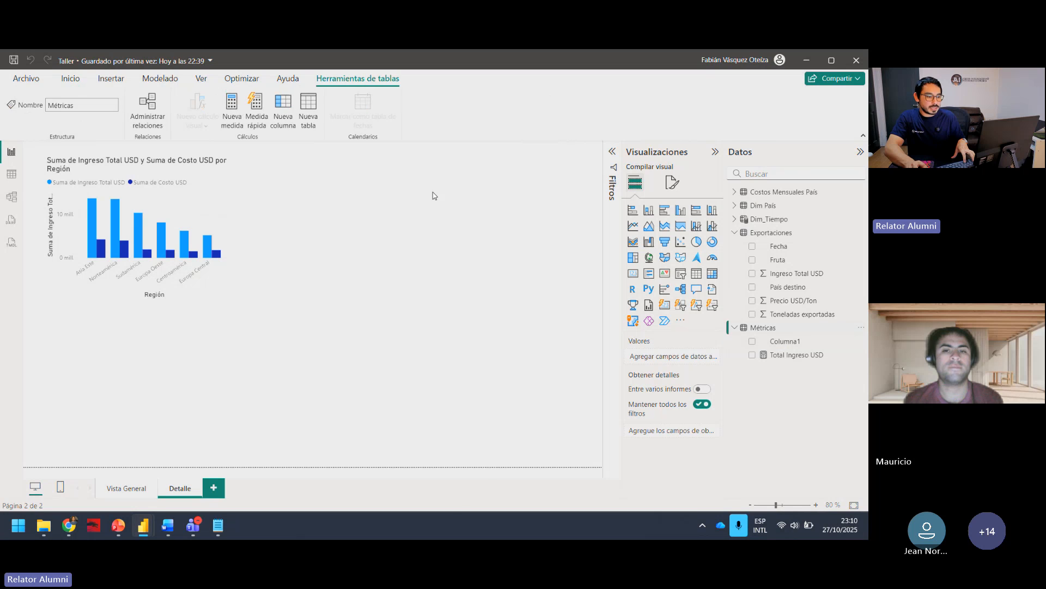
{"action": "left_click", "coordinate": [233, 117]}
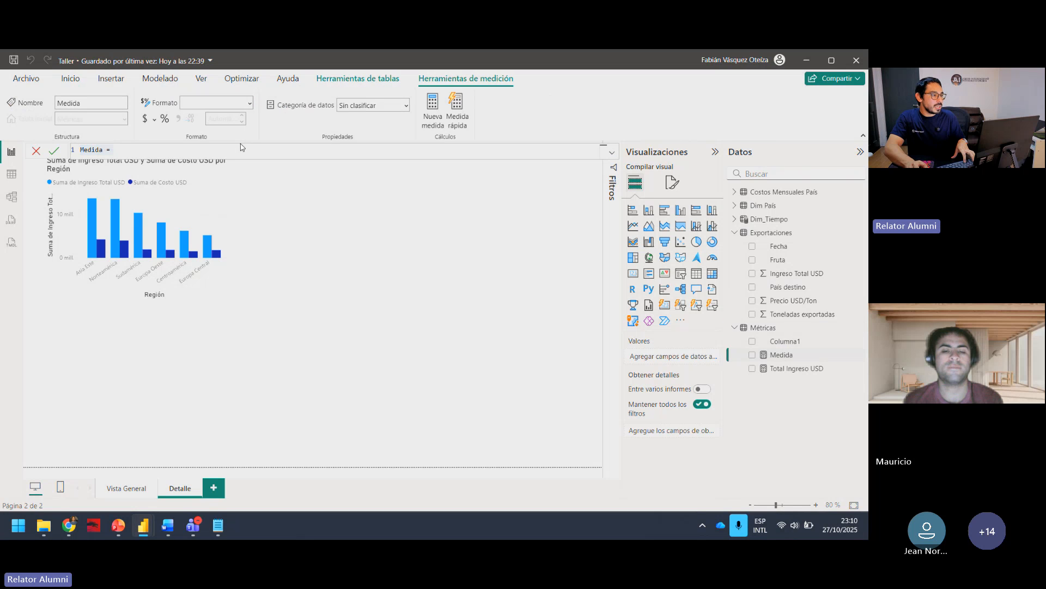
{"action": "key", "text": "ctrl+v"}
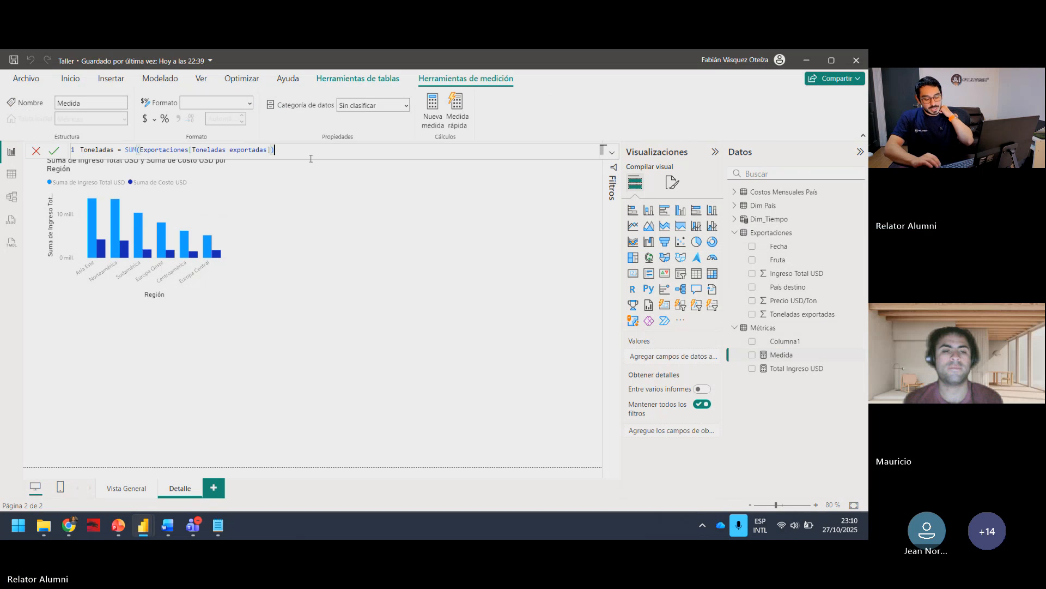
{"action": "key", "text": "Return"}
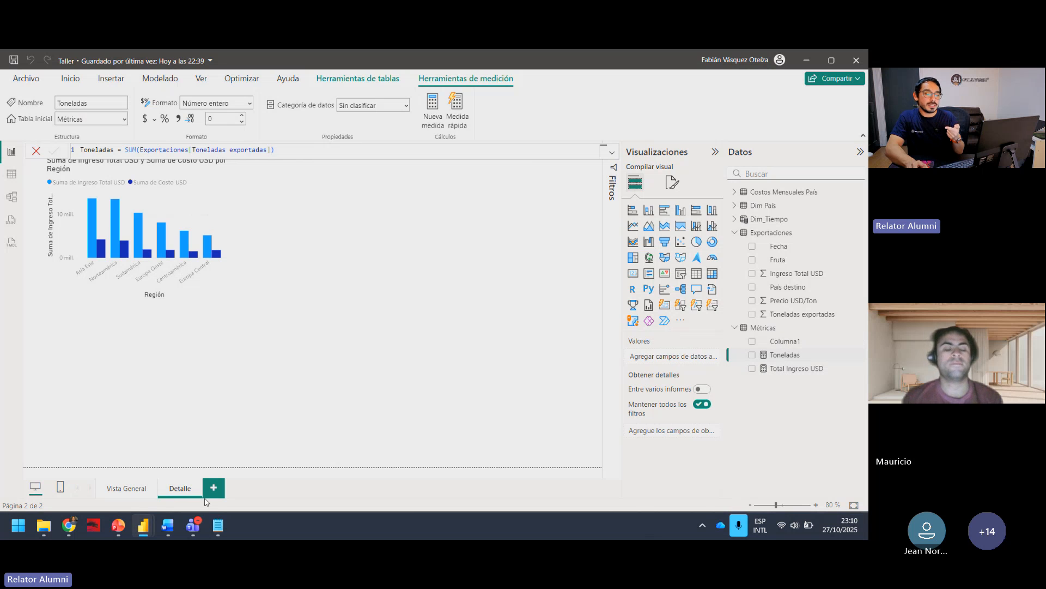
Step: Inspect the Toneladas exportadas column-axis field of the monthly combo chart on the Vista General page, then return to the Detalle page
{"action": "left_click", "coordinate": [135, 489]}
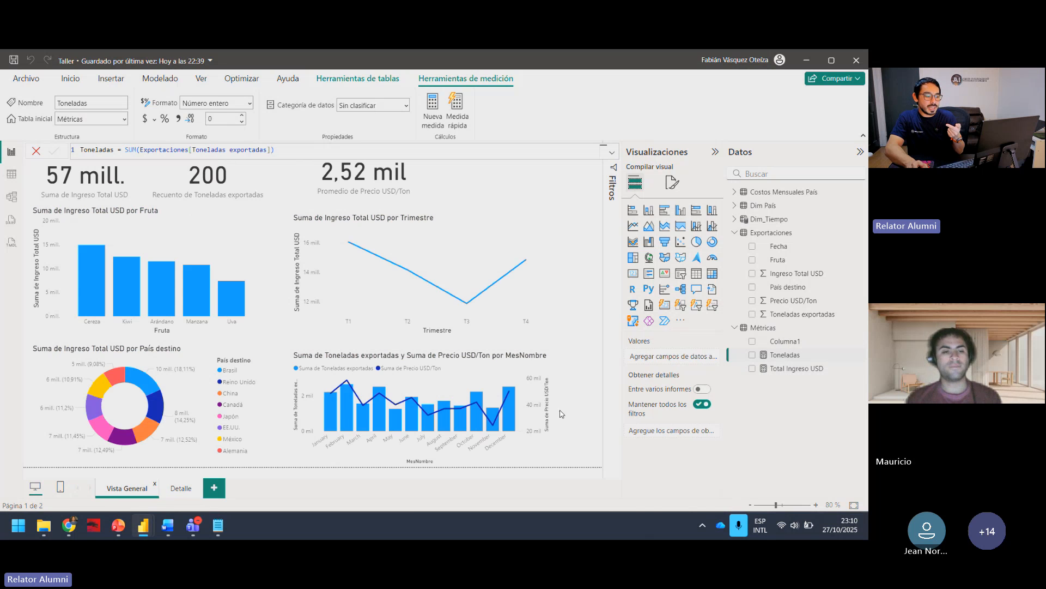
{"action": "left_click", "coordinate": [538, 365]}
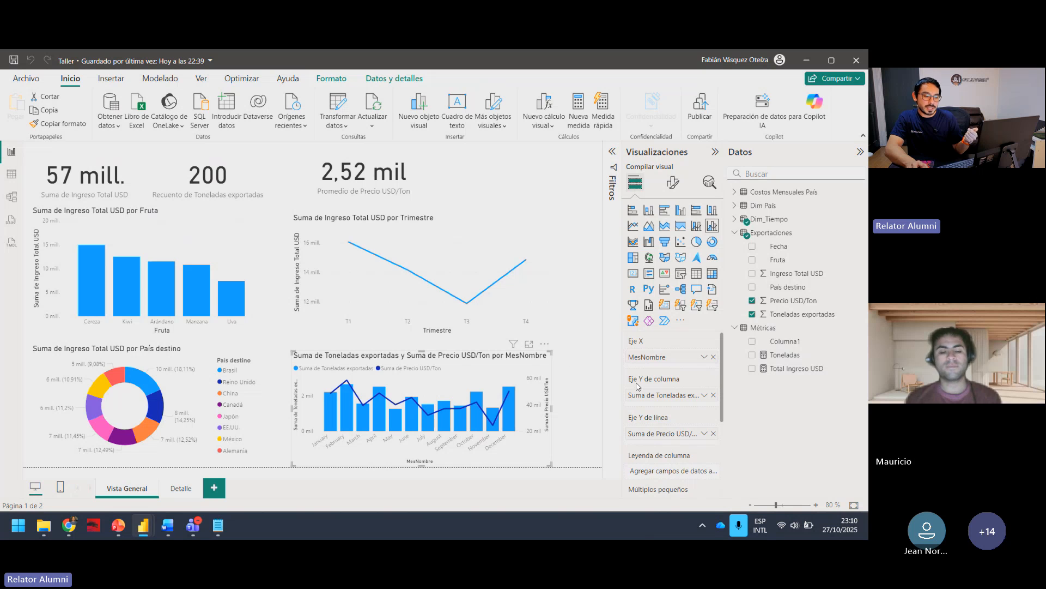
{"action": "left_click", "coordinate": [704, 397]}
{"action": "left_click", "coordinate": [667, 404]}
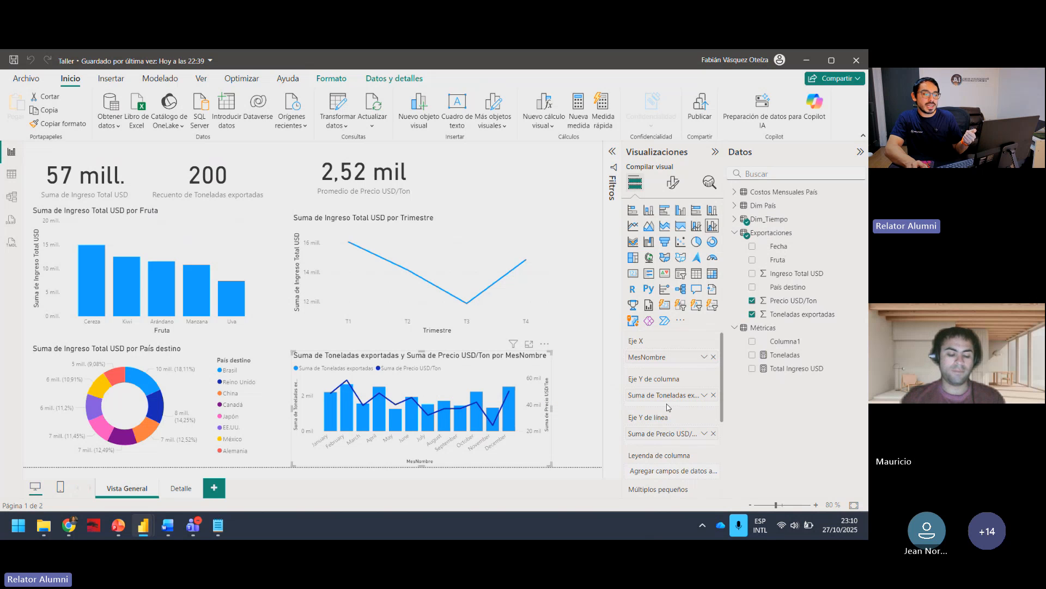
{"action": "left_click", "coordinate": [181, 491]}
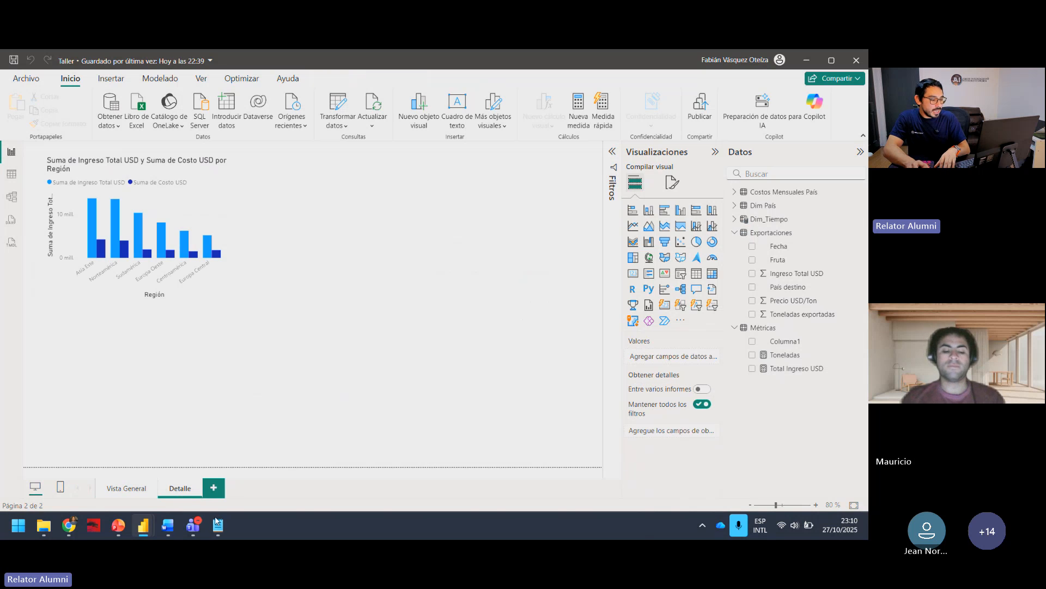
Step: Delete the placeholder column Columna1 from the Métricas table and collapse the Exportaciones field list
{"action": "left_click", "coordinate": [763, 328]}
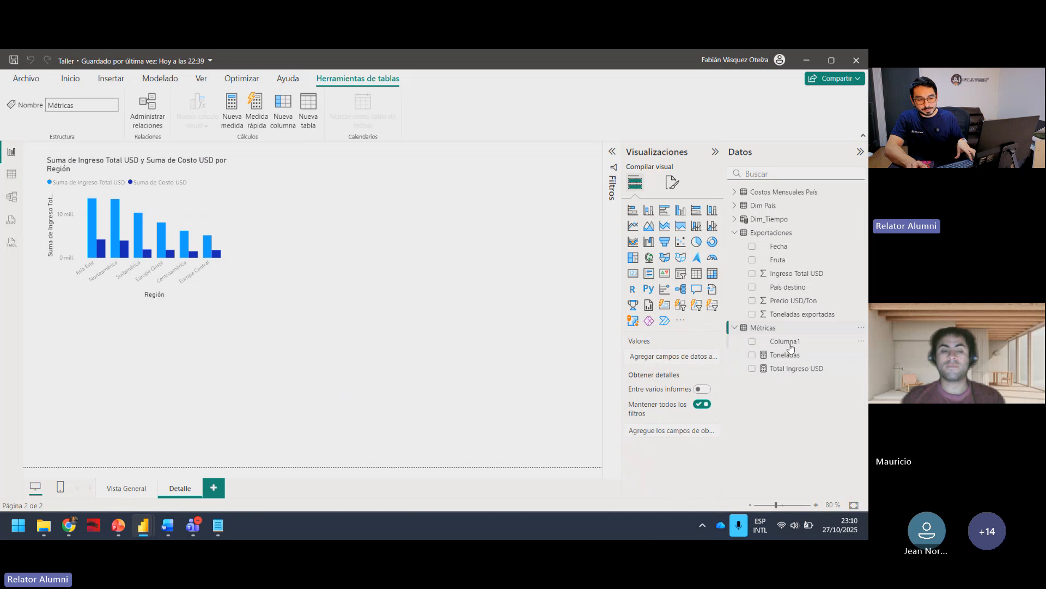
{"action": "left_click", "coordinate": [862, 343]}
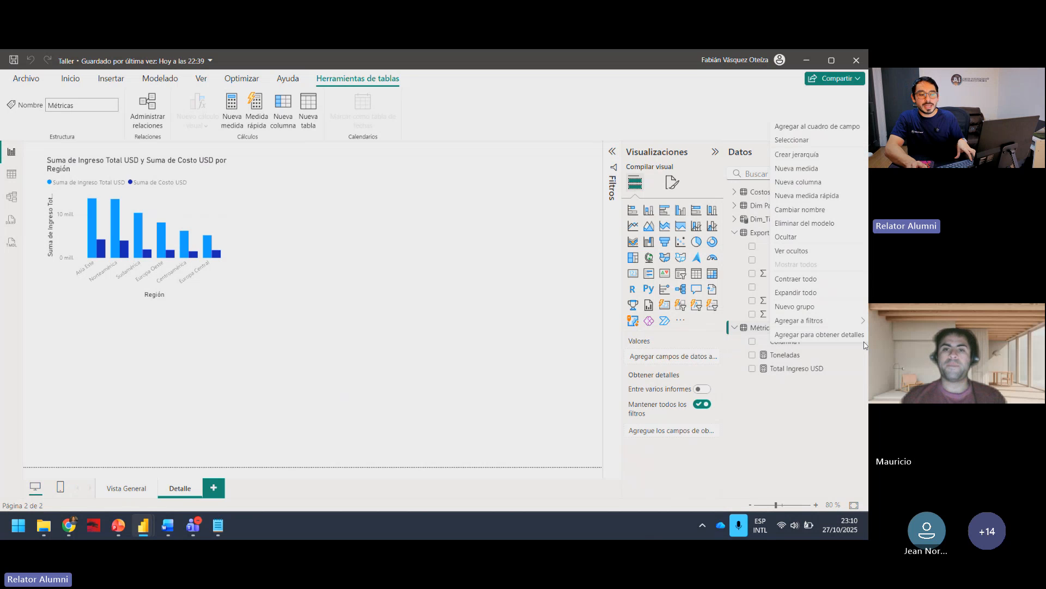
{"action": "left_click", "coordinate": [792, 411]}
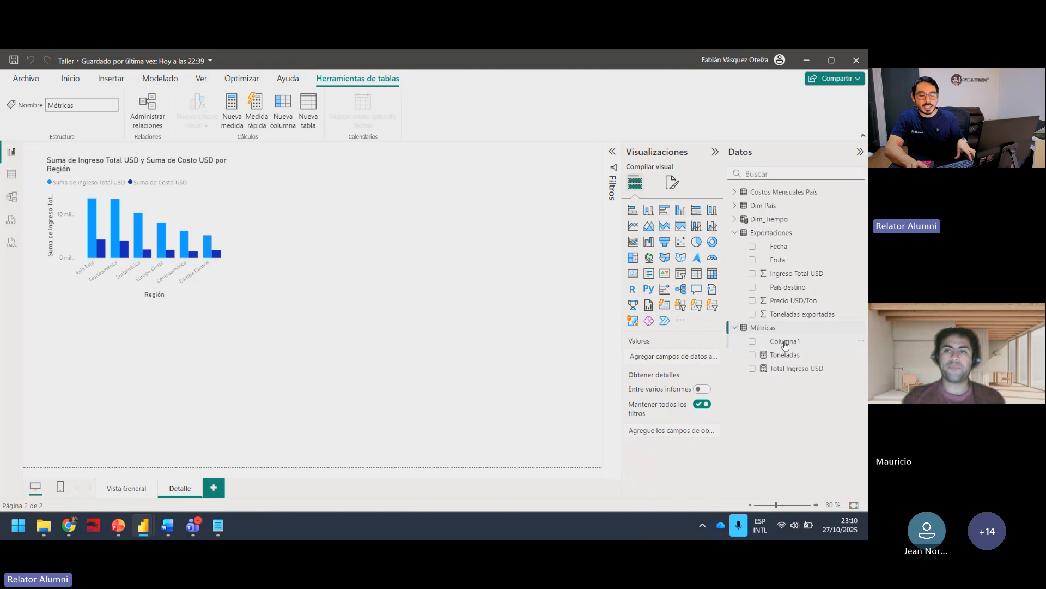
{"action": "left_click", "coordinate": [862, 342]}
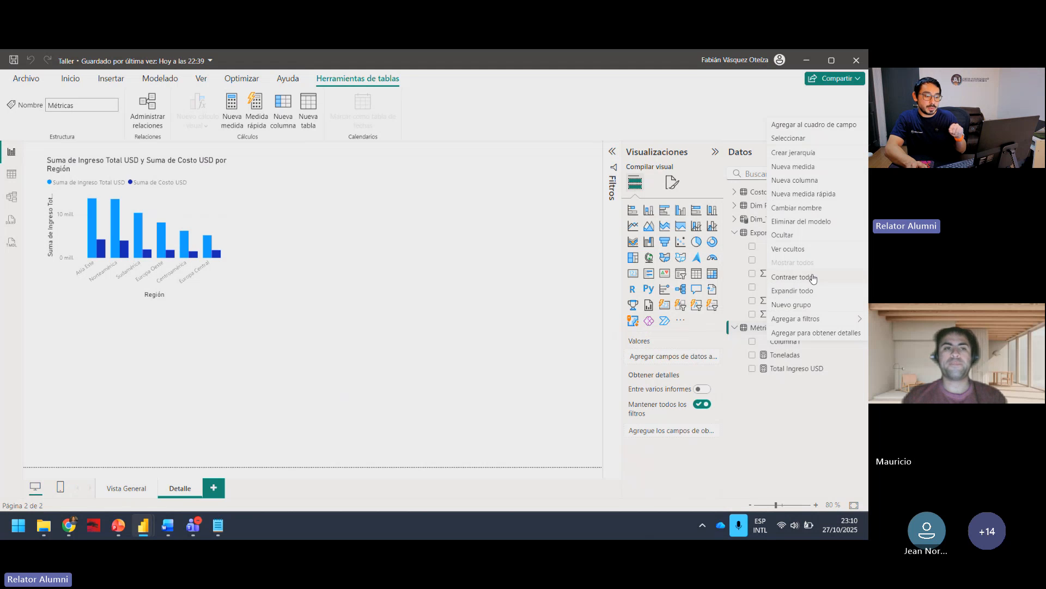
{"action": "left_click", "coordinate": [823, 222]}
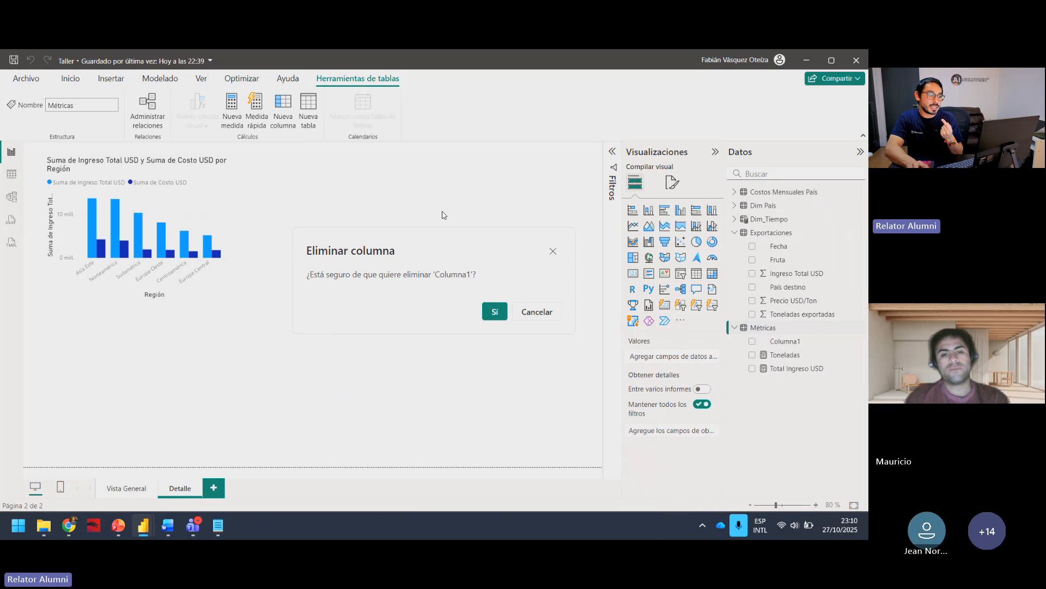
{"action": "left_click", "coordinate": [492, 312]}
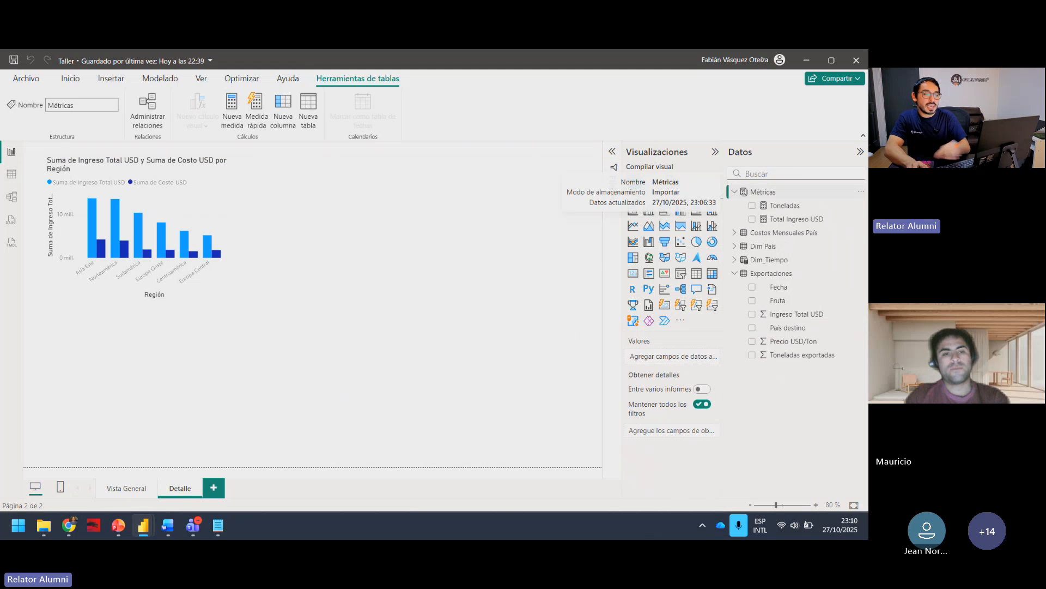
{"action": "left_click", "coordinate": [735, 274]}
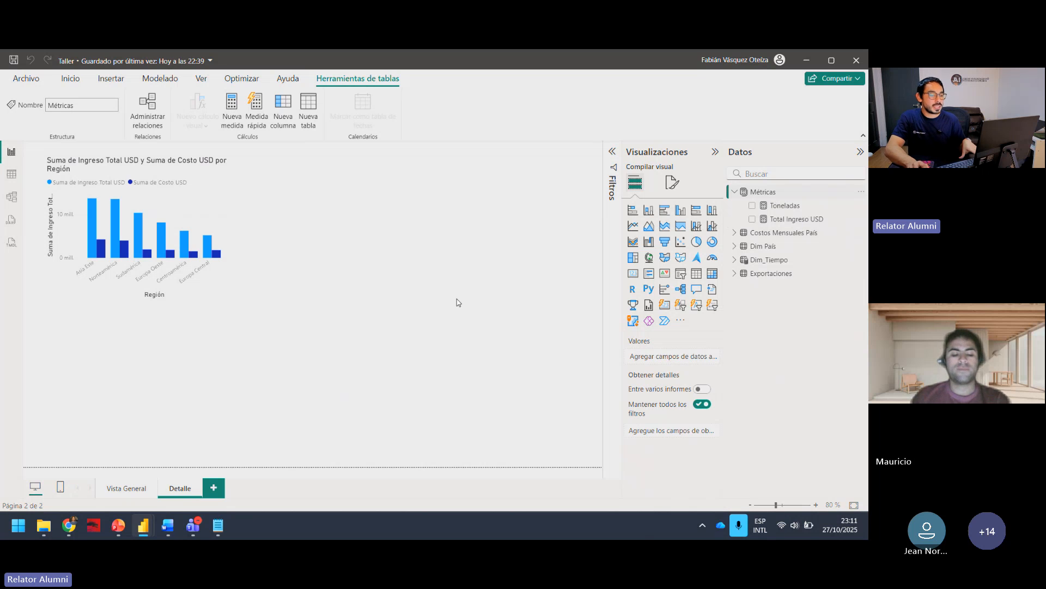
Step: Create a measure in Métricas with the formula Precio Promedio USD/Ton = DIVIDE([Total Ingreso USD], [Toneladas]) copied from Formulas DAX.txt
{"action": "left_click", "coordinate": [232, 121]}
{"action": "left_click", "coordinate": [217, 528]}
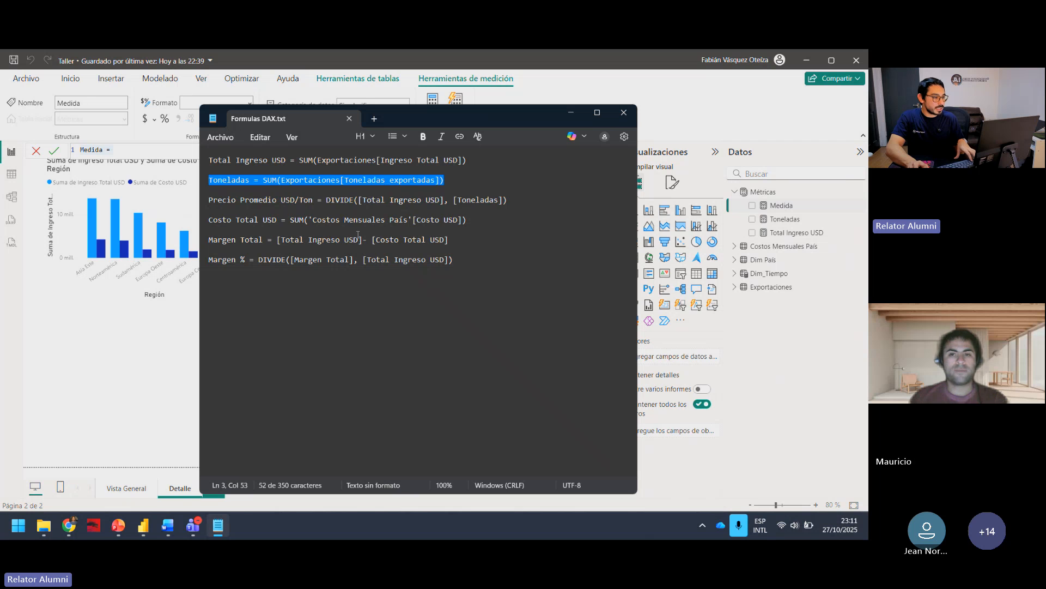
{"action": "triple_click", "coordinate": [421, 195]}
{"action": "key", "text": "ctrl+c"}
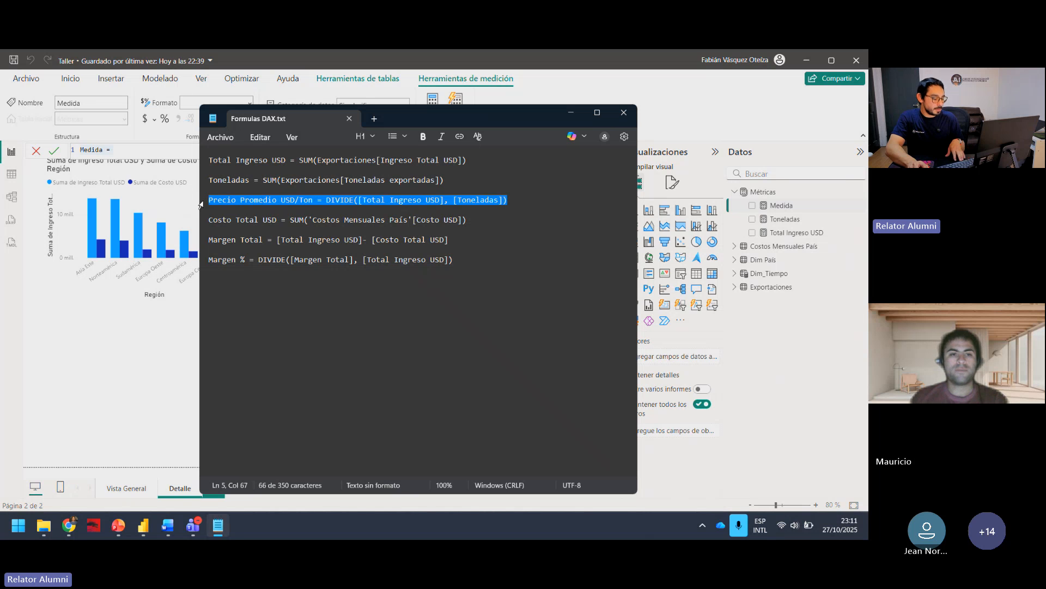
{"action": "left_click", "coordinate": [169, 152]}
{"action": "key", "text": "ctrl+a"}
{"action": "key", "text": "ctrl+v"}
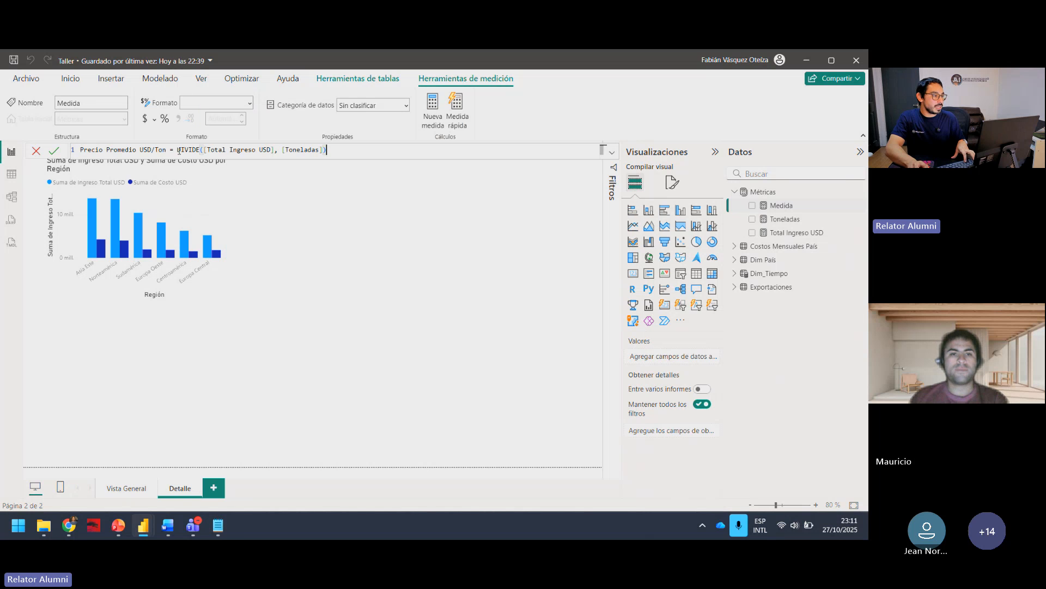
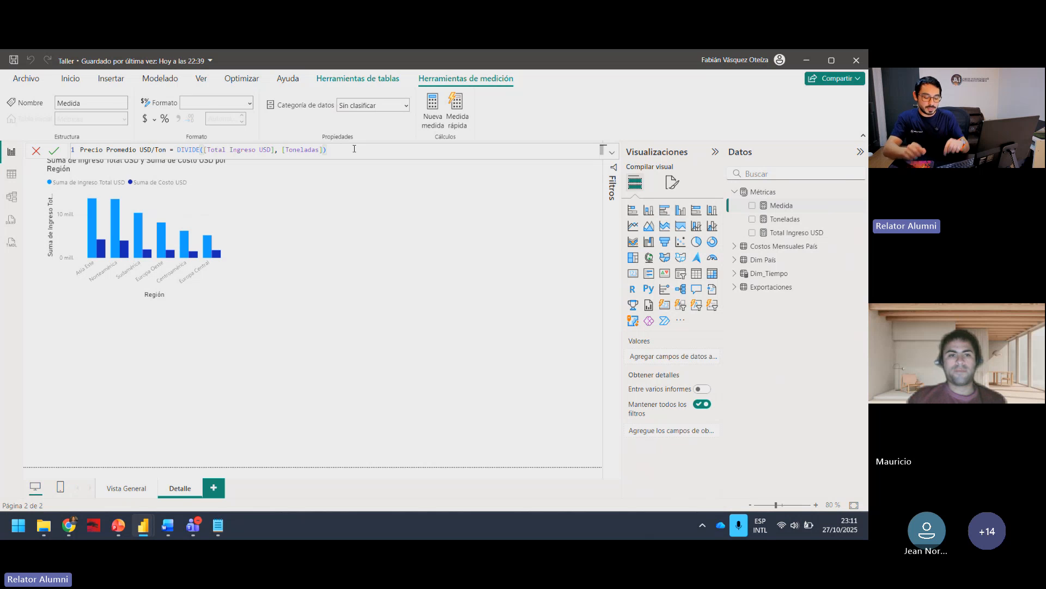
Step: Commit the Precio Promedio USD/Ton measure, and check the Vista General page before returning to Detalle
{"action": "key", "text": "Return"}
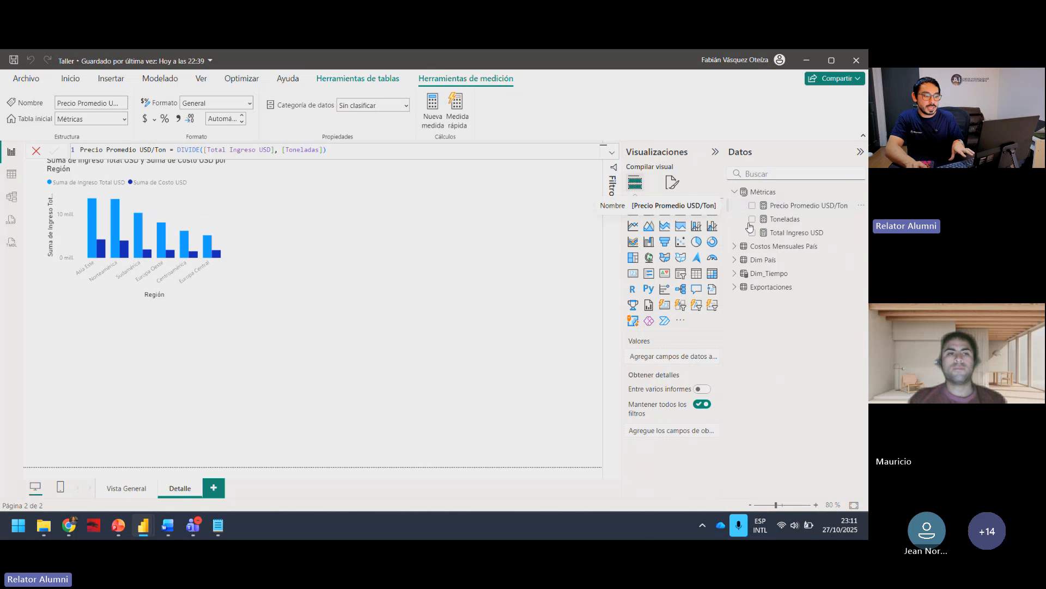
{"action": "left_click", "coordinate": [125, 489]}
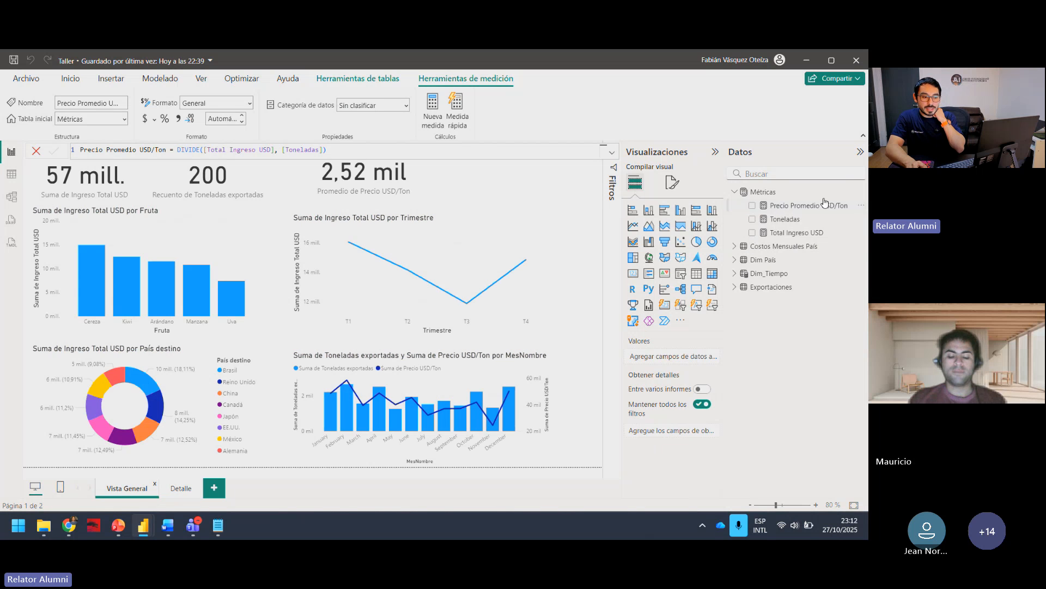
{"action": "left_click", "coordinate": [182, 487]}
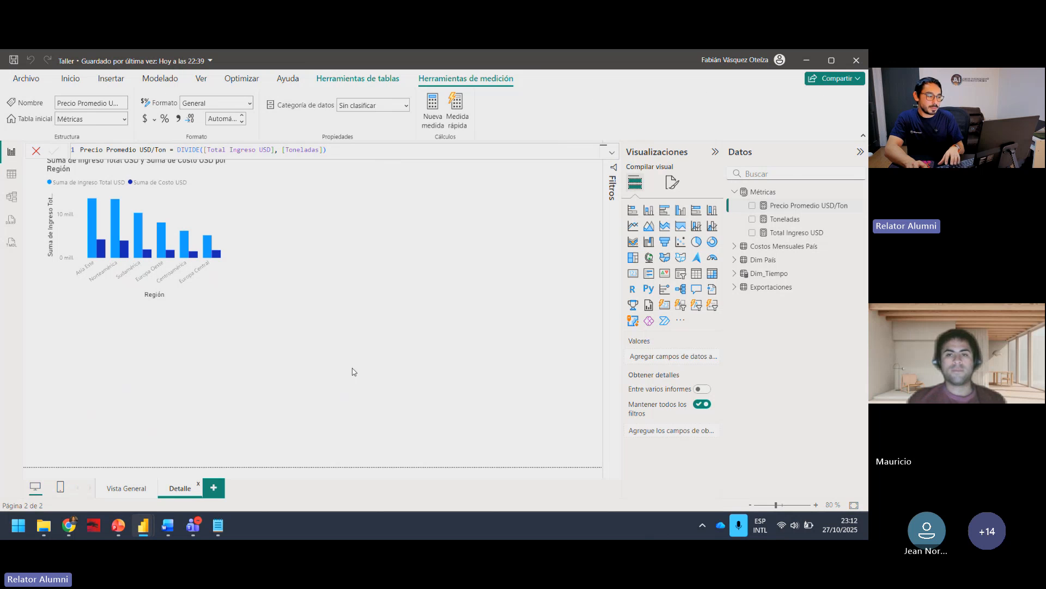
Step: Add the measure Costo Total USD = SUM('Costos Mensuales País'[Costo USD]) from Formulas DAX.txt to Métricas, and check its source column in Costos Mensuales País
{"action": "left_click", "coordinate": [352, 371]}
{"action": "left_click", "coordinate": [218, 526]}
{"action": "left_click_drag", "start_coordinate": [467, 220], "coordinate": [199, 220]}
{"action": "key", "text": "ctrl+c"}
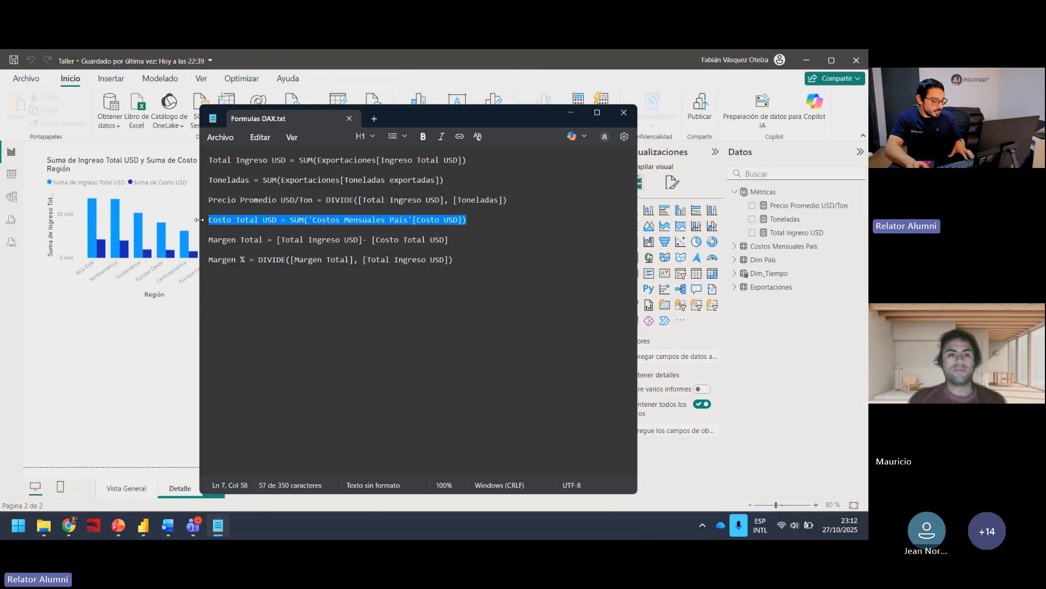
{"action": "left_click", "coordinate": [182, 342]}
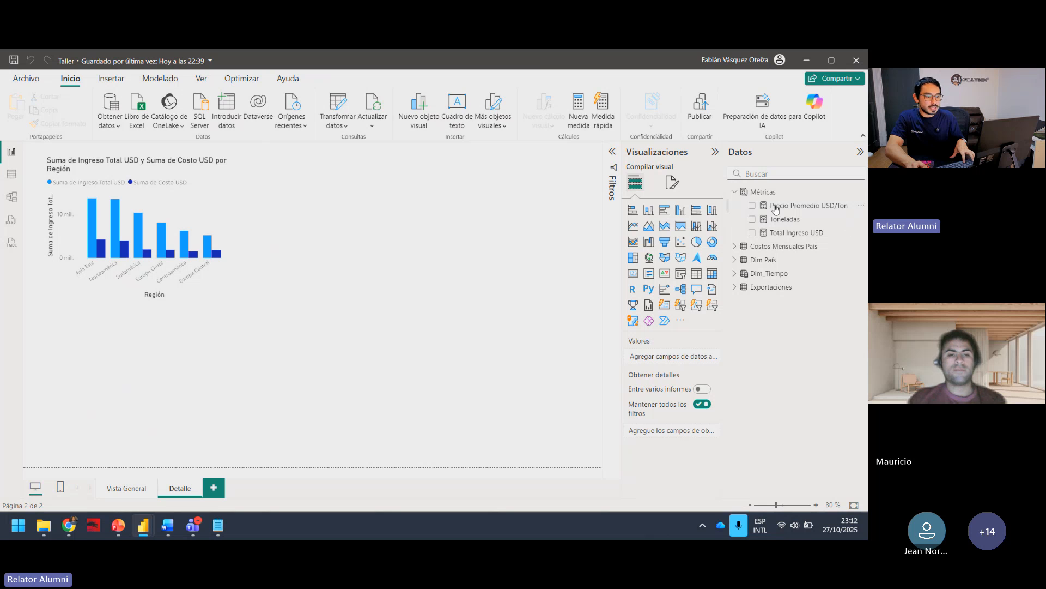
{"action": "left_click", "coordinate": [763, 194]}
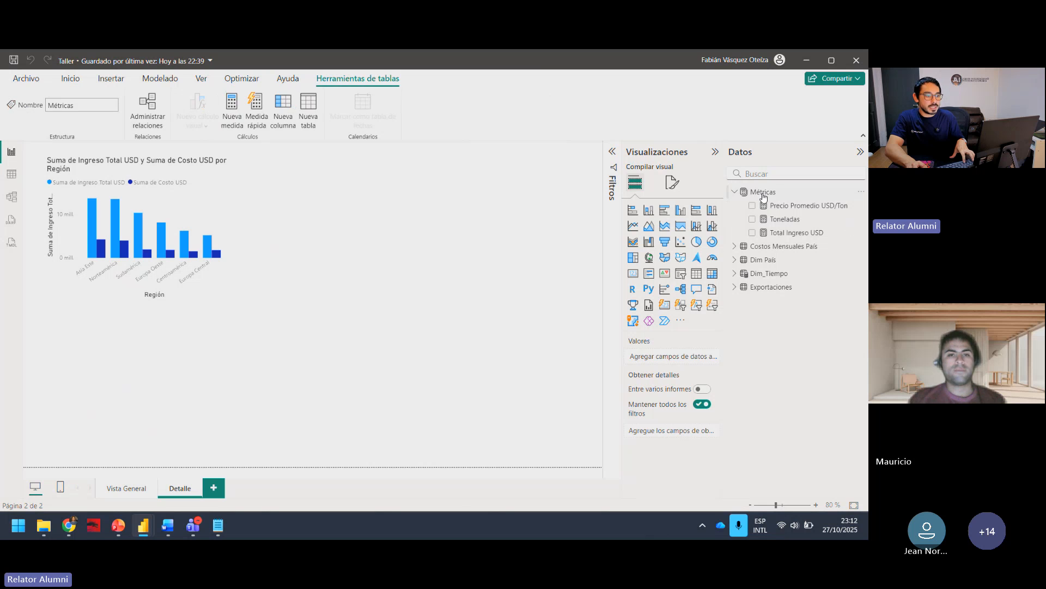
{"action": "left_click", "coordinate": [235, 115]}
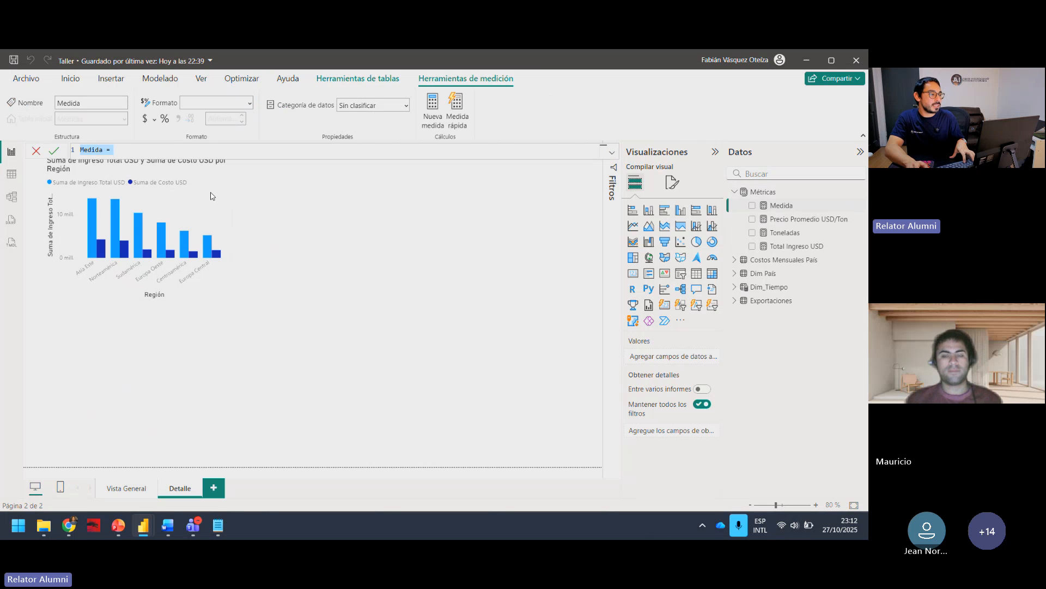
{"action": "key", "text": "ctrl+v"}
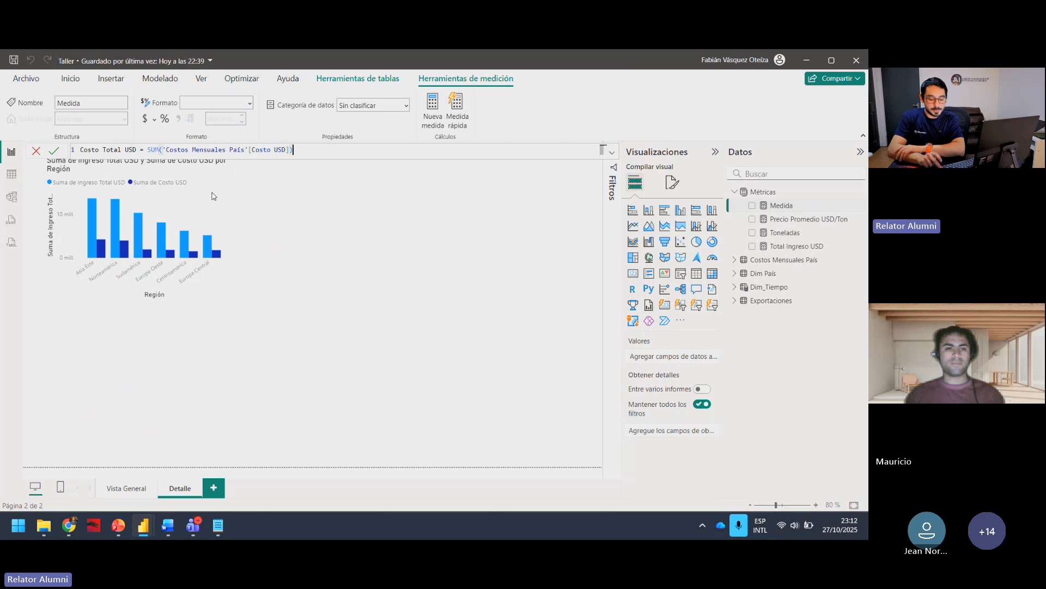
{"action": "key", "text": "Return"}
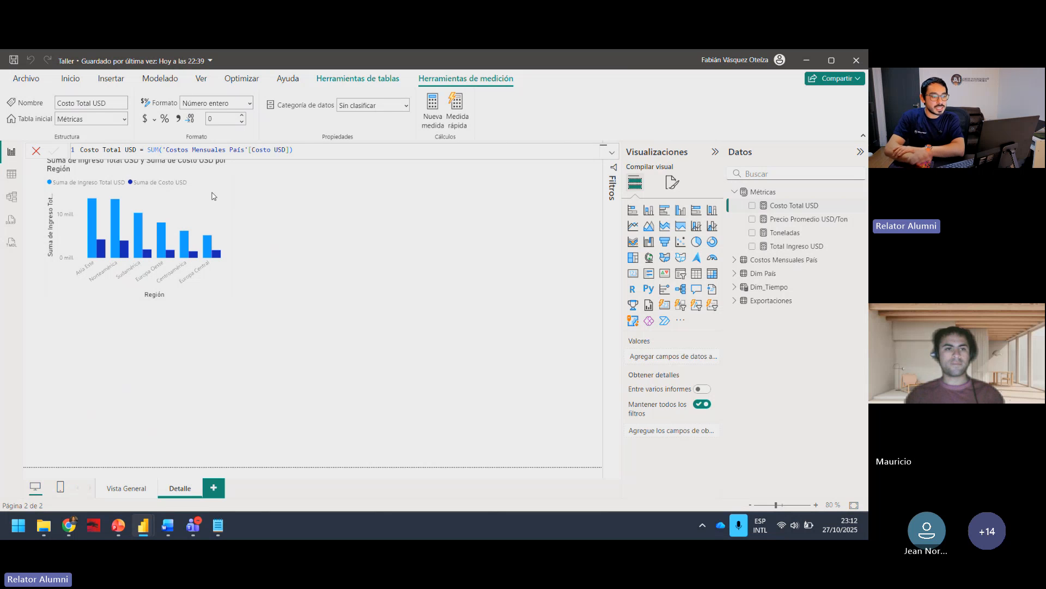
{"action": "left_click", "coordinate": [742, 262]}
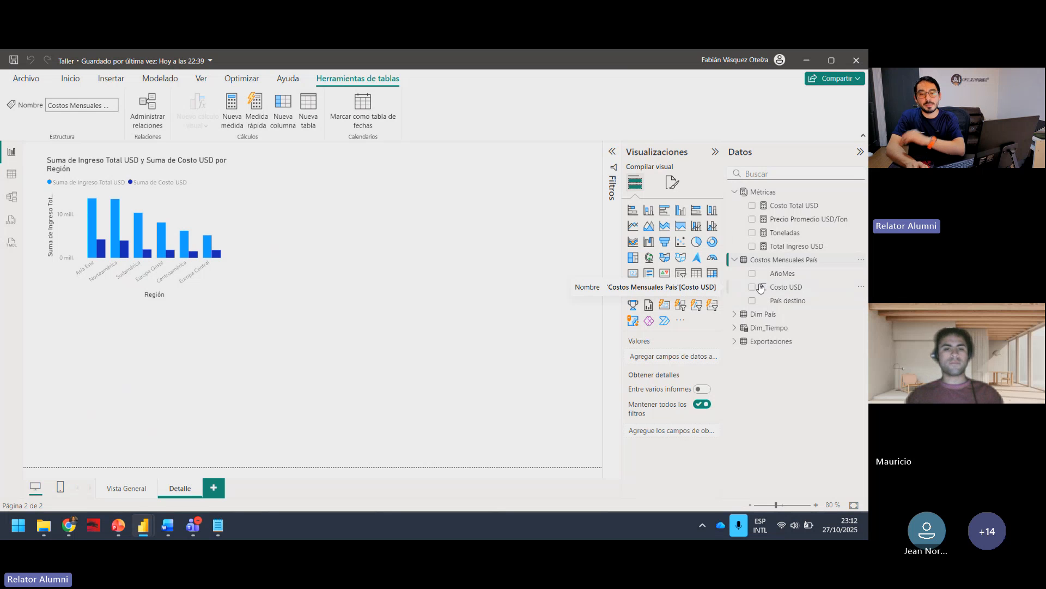
{"action": "left_click", "coordinate": [734, 261]}
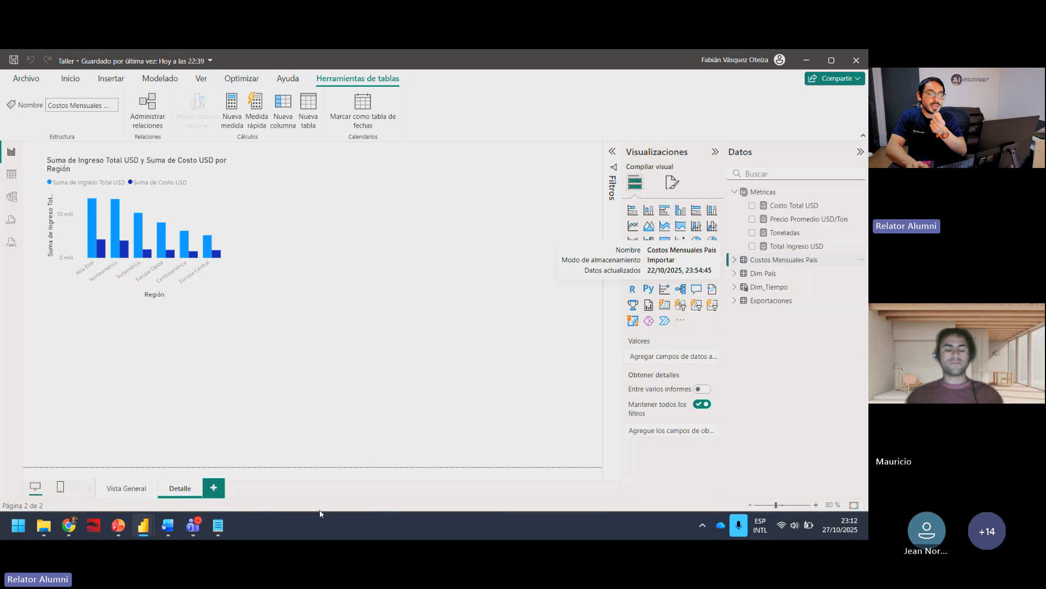
Step: Create the measure Margen Total = [Total Ingreso USD]- [Costo Total USD] in the Métricas table, copying its formula from Formulas DAX.txt
{"action": "left_click", "coordinate": [217, 526]}
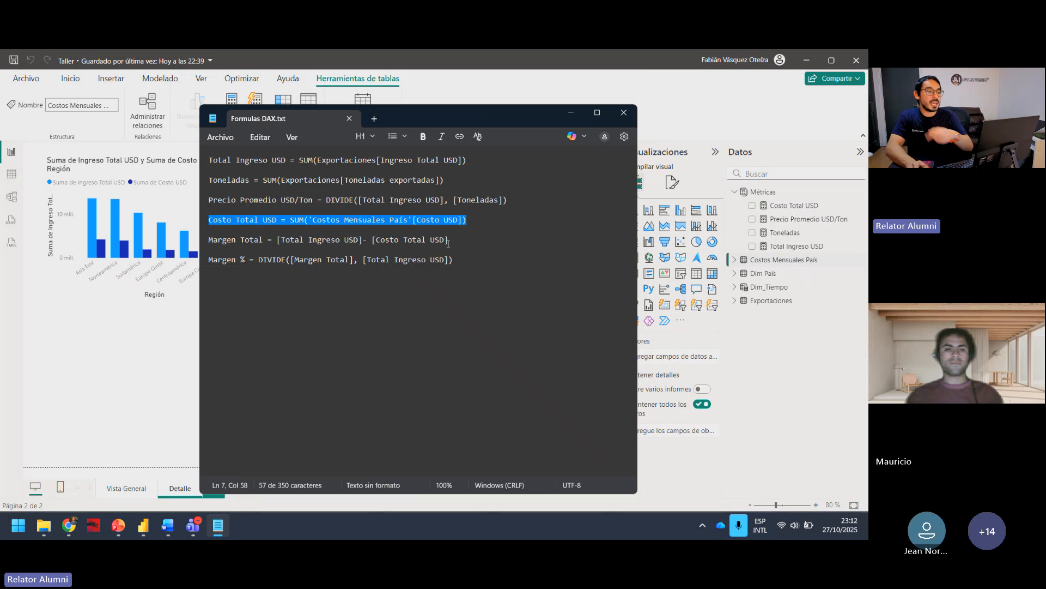
{"action": "left_click_drag", "start_coordinate": [448, 243], "coordinate": [200, 245]}
{"action": "key", "text": "ctrl+c"}
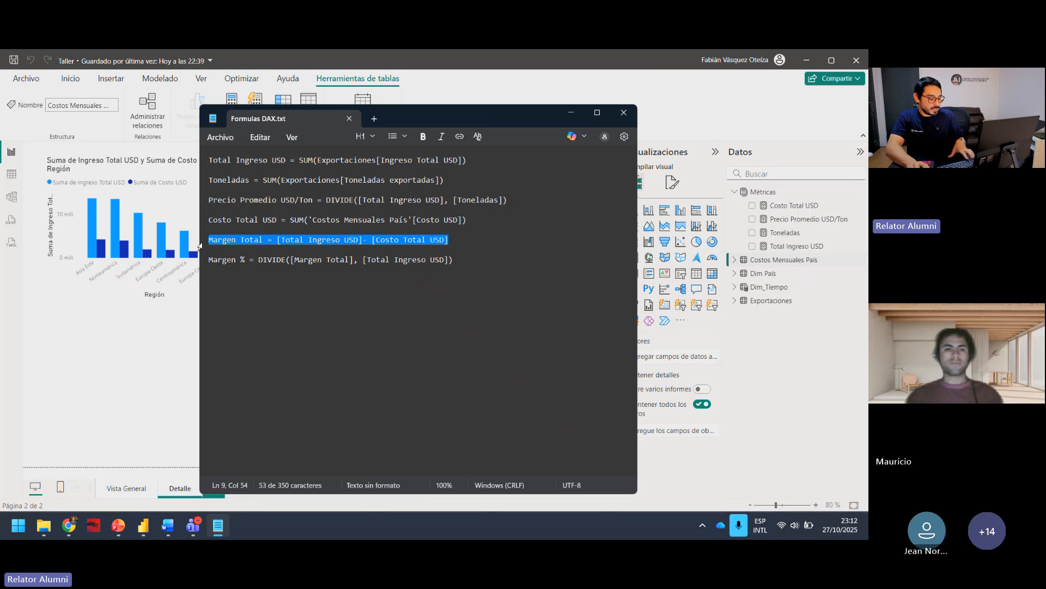
{"action": "left_click", "coordinate": [571, 112]}
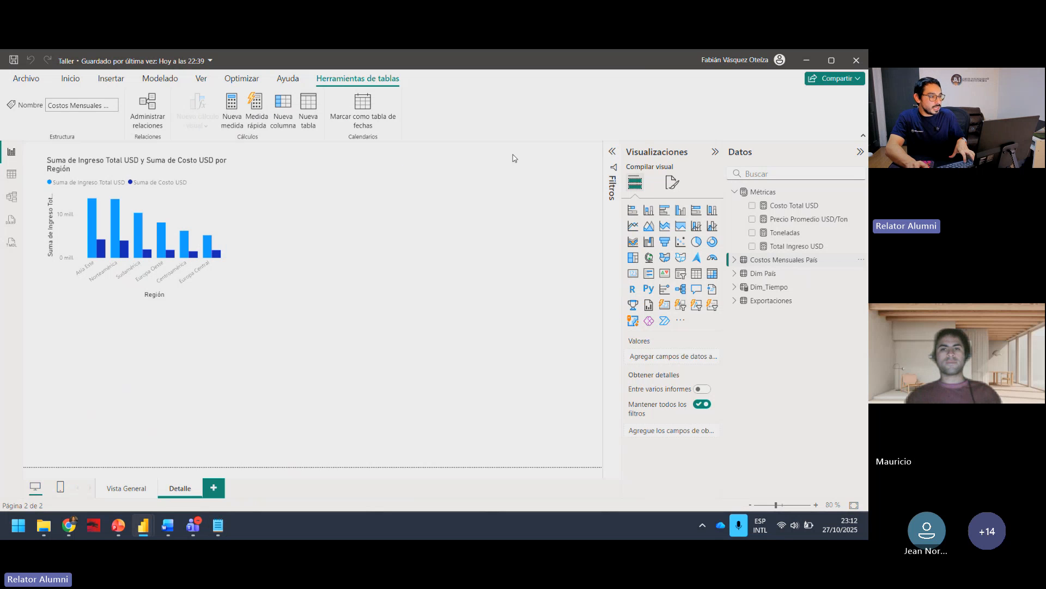
{"action": "left_click", "coordinate": [773, 192]}
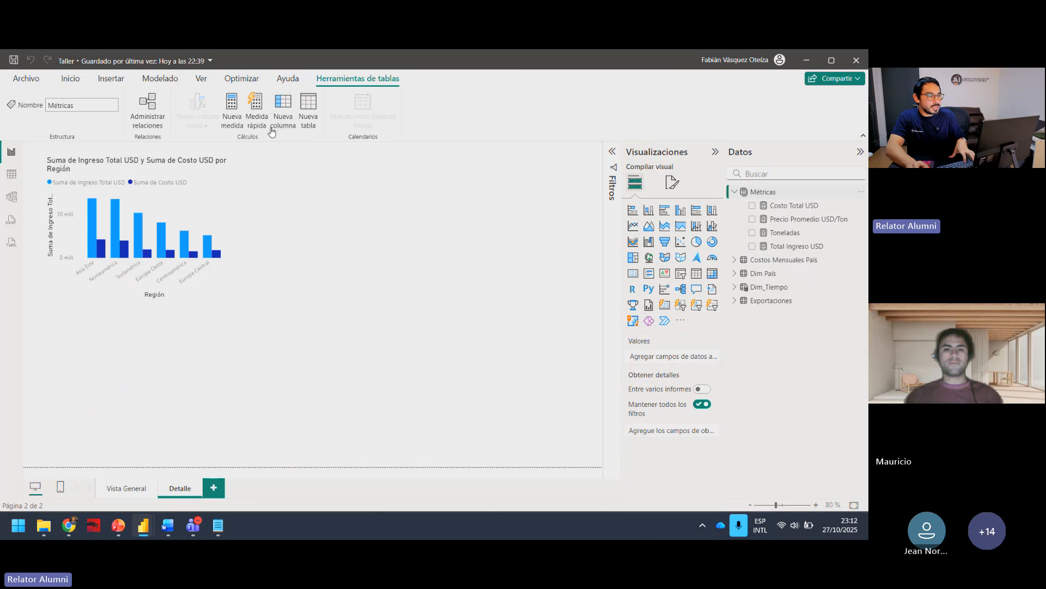
{"action": "left_click", "coordinate": [231, 109]}
{"action": "key", "text": "ctrl+v"}
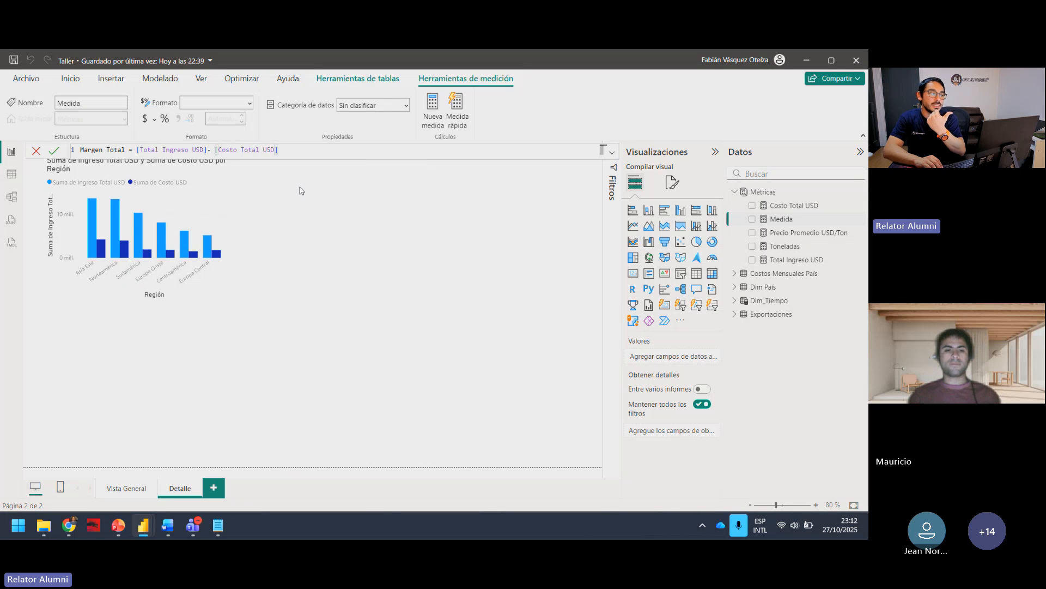
{"action": "key", "text": "Return"}
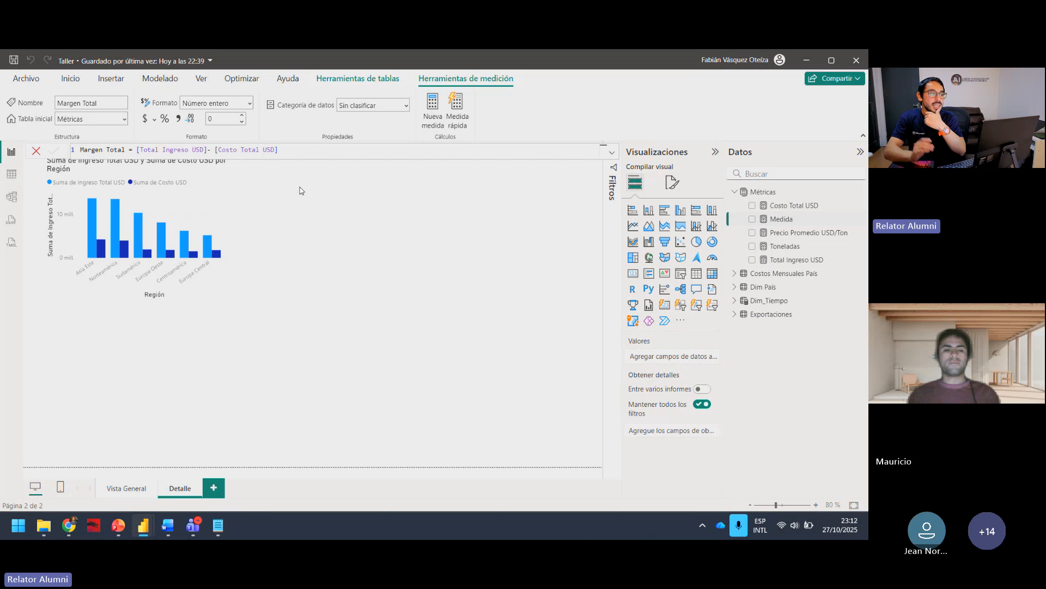
Step: Enlarge the income and cost by region chart on the Detalle page and add Margen Total to its column Y axis
{"action": "left_click", "coordinate": [226, 297]}
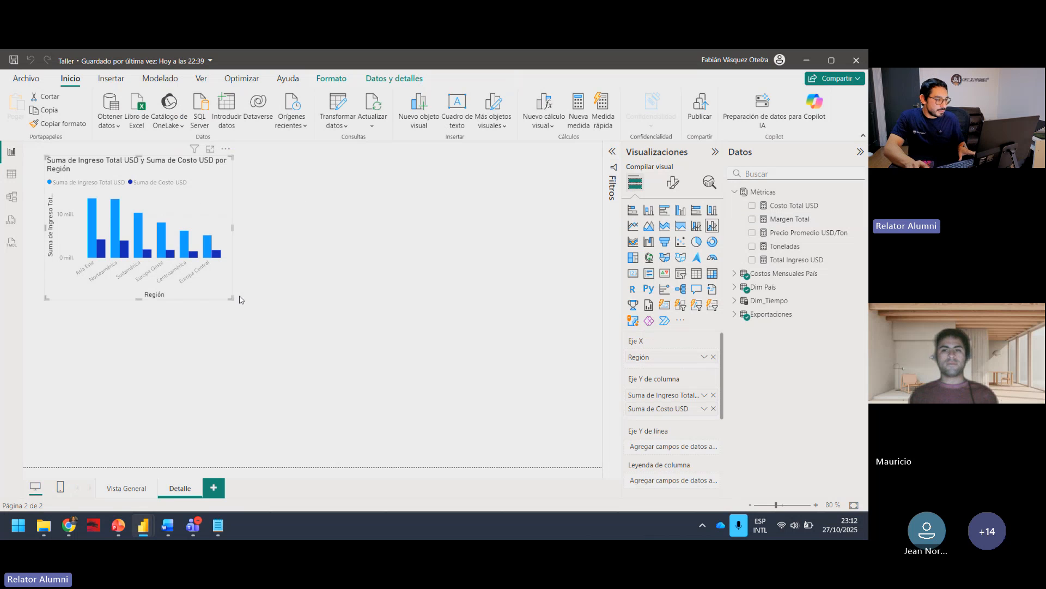
{"action": "left_click_drag", "start_coordinate": [231, 299], "coordinate": [448, 415]}
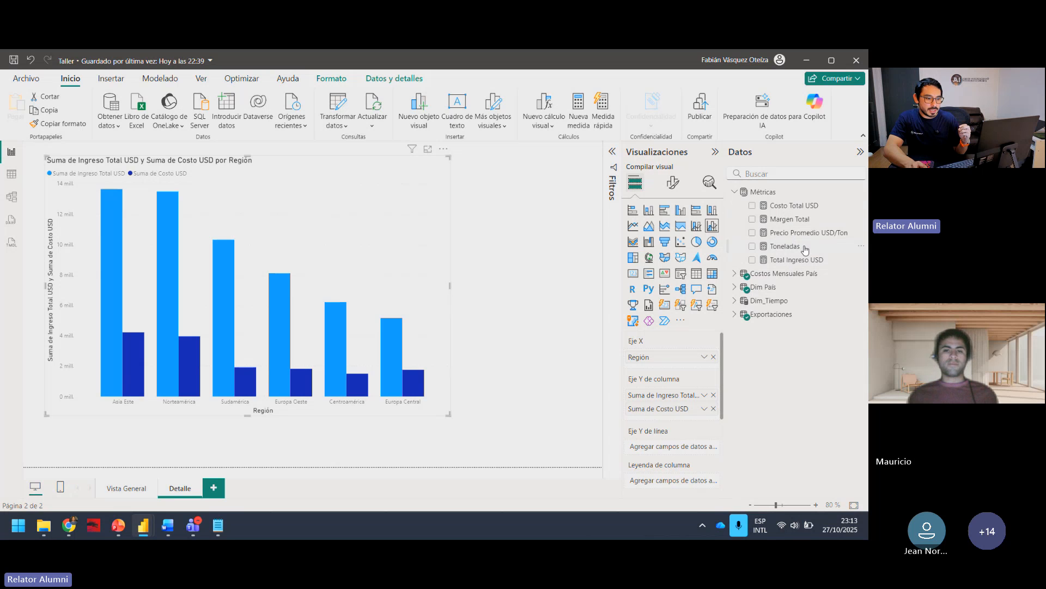
{"action": "left_click_drag", "start_coordinate": [796, 226], "coordinate": [681, 421]}
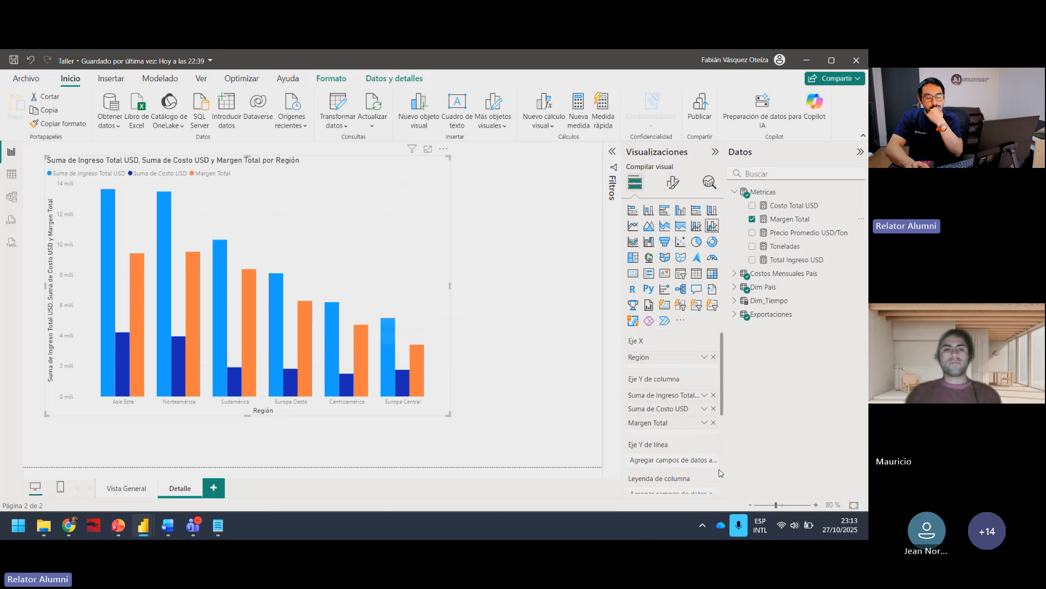
Step: Highlight the columns of each region in turn, from Asia Este to Europa Central, to examine their Margen Total, then clear the selection
{"action": "left_click", "coordinate": [135, 304]}
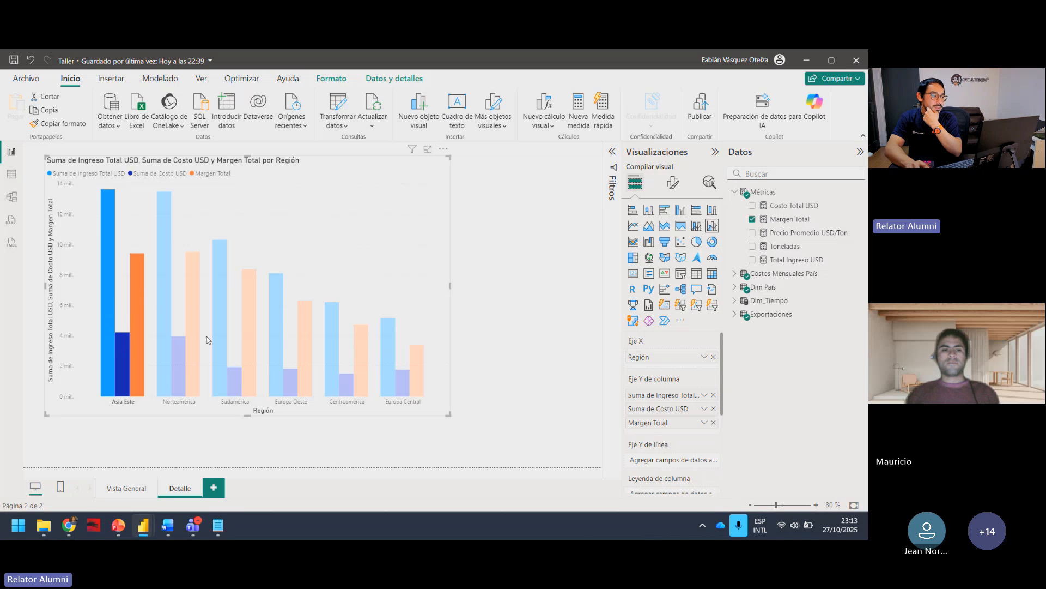
{"action": "left_click", "coordinate": [195, 316]}
{"action": "left_click", "coordinate": [246, 327]}
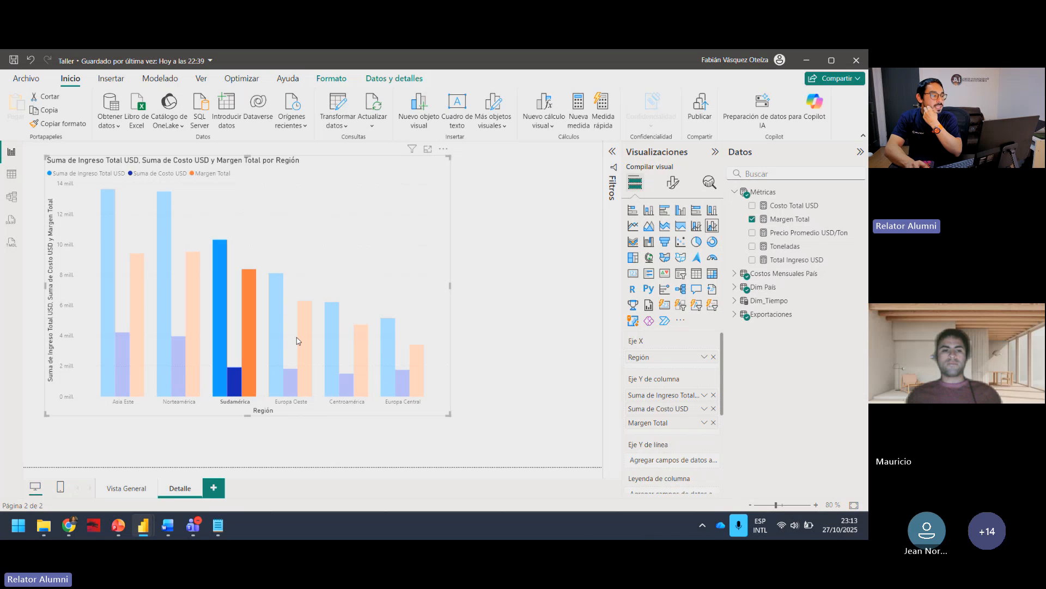
{"action": "left_click", "coordinate": [308, 342]}
{"action": "left_click", "coordinate": [368, 361]}
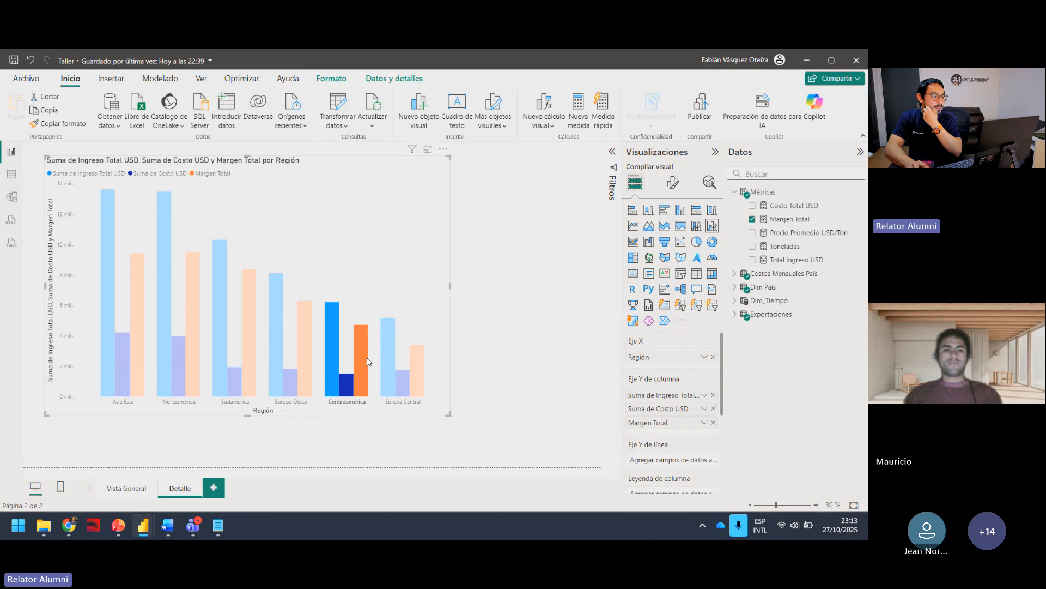
{"action": "left_click", "coordinate": [419, 364]}
{"action": "left_click", "coordinate": [467, 307]}
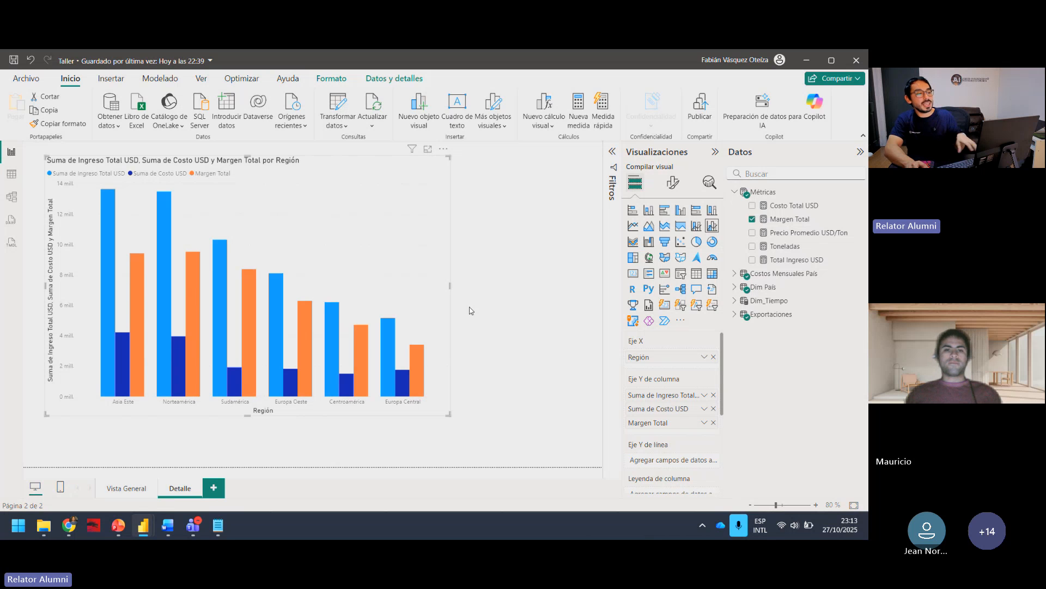
Step: Review the Margen % formula in Formulas DAX.txt alongside the Asia Este columns of the regional chart
{"action": "left_click", "coordinate": [218, 524]}
{"action": "left_click", "coordinate": [444, 261]}
{"action": "left_click_drag", "start_coordinate": [457, 264], "coordinate": [206, 263]}
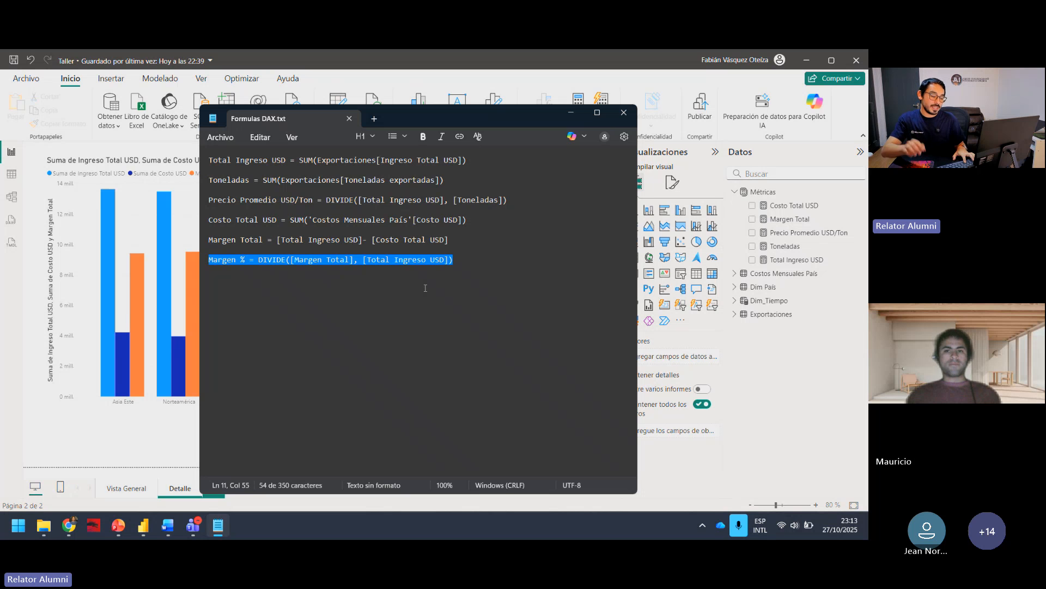
{"action": "left_click", "coordinate": [173, 222]}
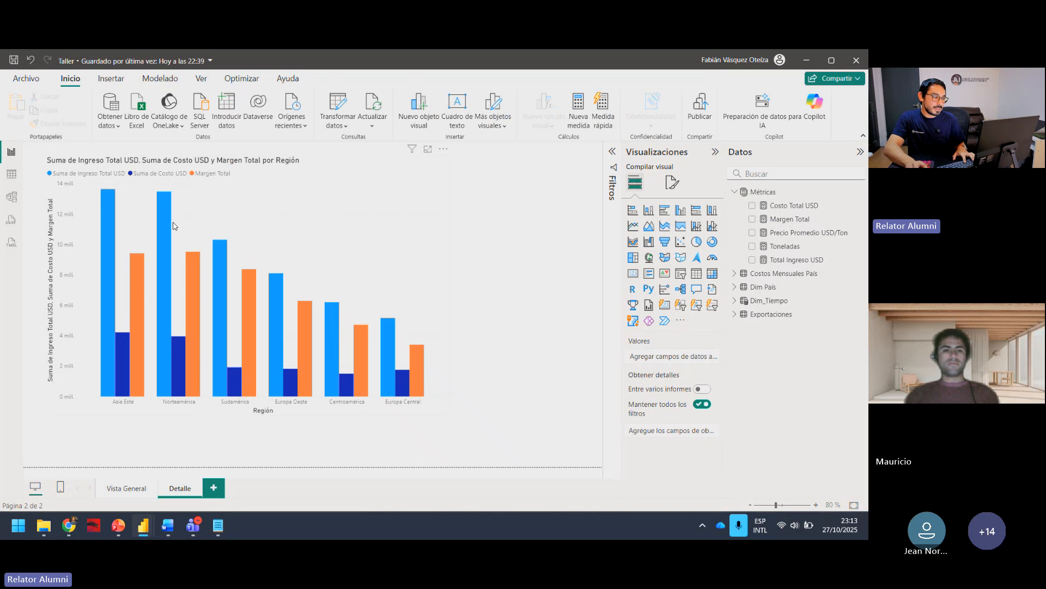
{"action": "left_click", "coordinate": [137, 274]}
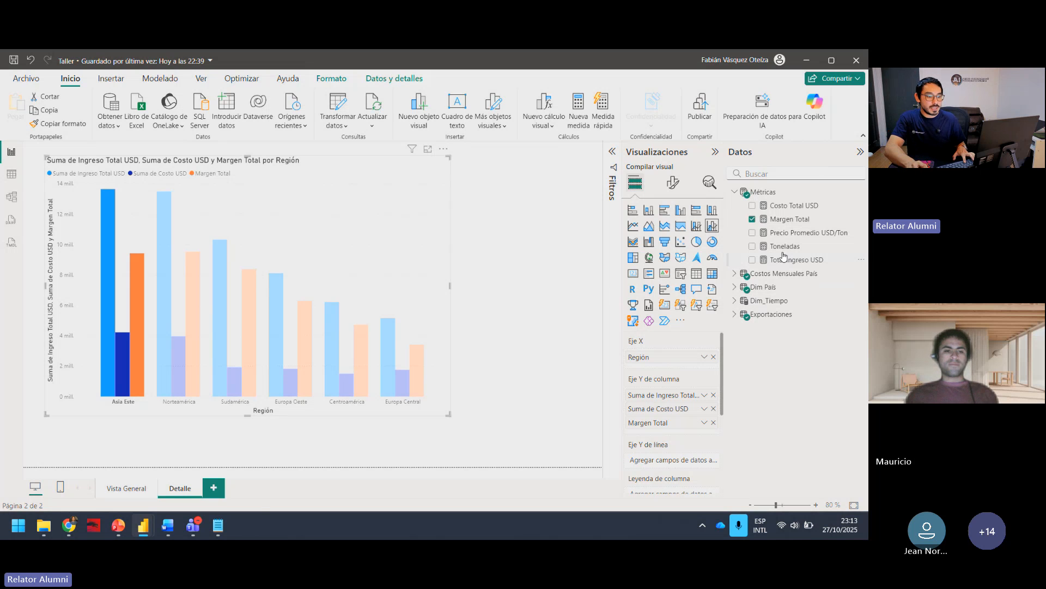
Step: Create the measure Margen % = DIVIDE([Margen Total], [Total Ingreso USD]) in the Métricas table, copying its formula from Formulas DAX.txt
{"action": "left_click", "coordinate": [218, 524]}
{"action": "left_click_drag", "start_coordinate": [453, 259], "coordinate": [186, 268]}
{"action": "key", "text": "ctrl+c"}
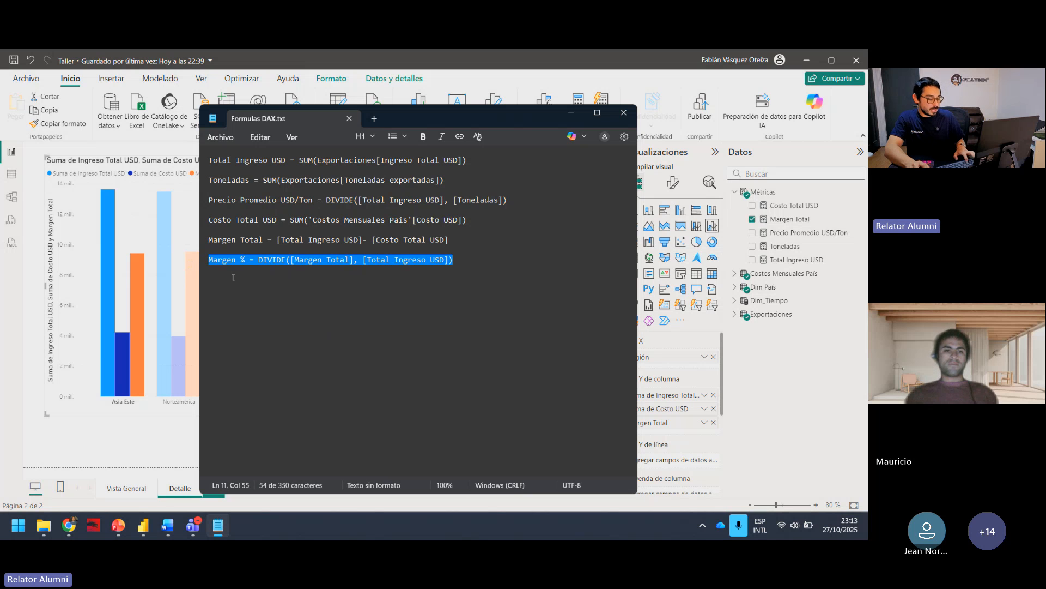
{"action": "left_click", "coordinate": [575, 119]}
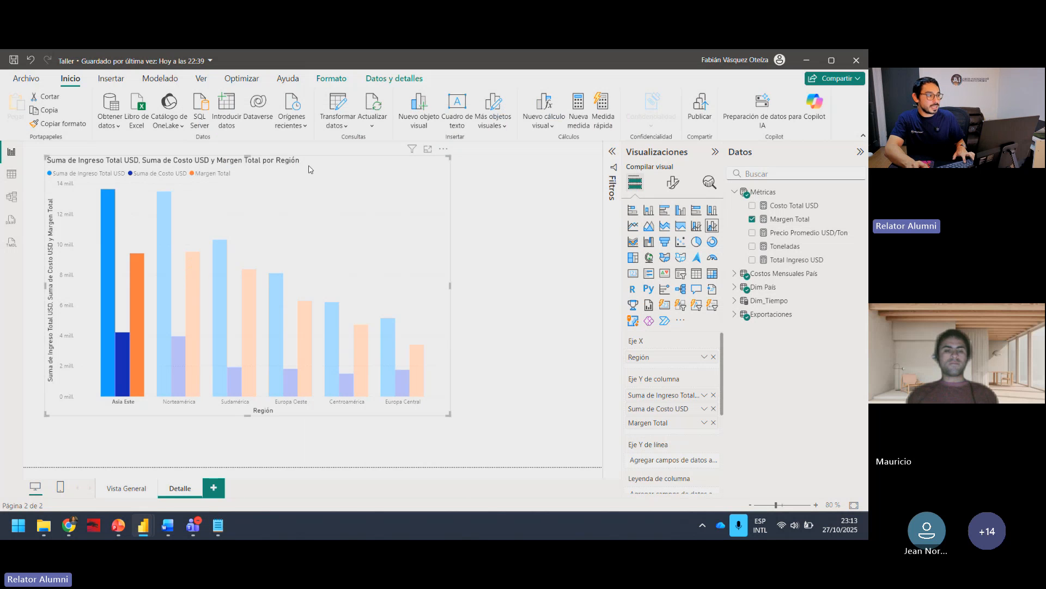
{"action": "left_click", "coordinate": [489, 233]}
{"action": "left_click", "coordinate": [766, 192]}
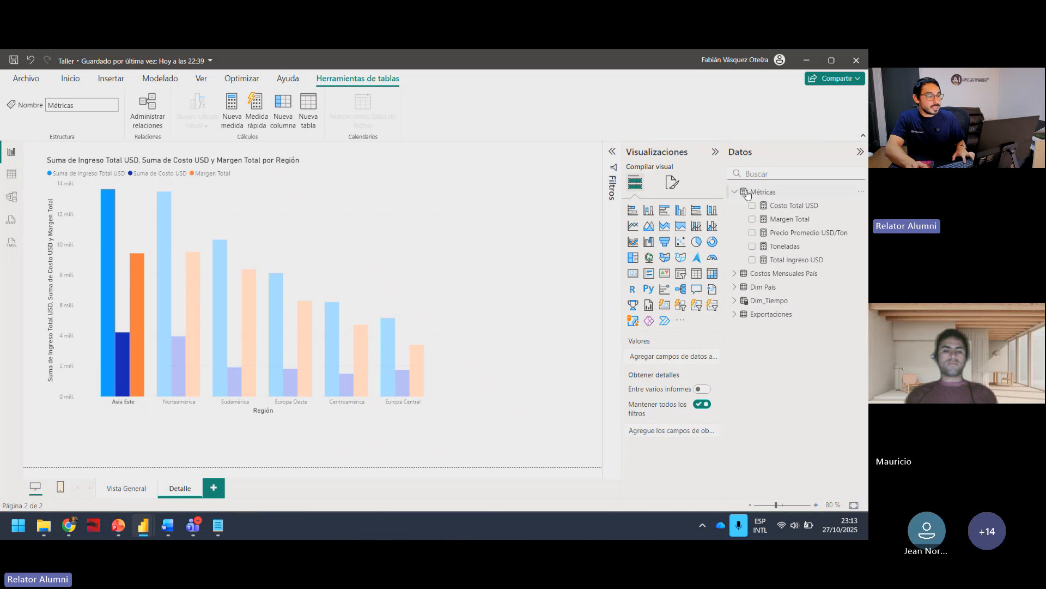
{"action": "left_click", "coordinate": [232, 103]}
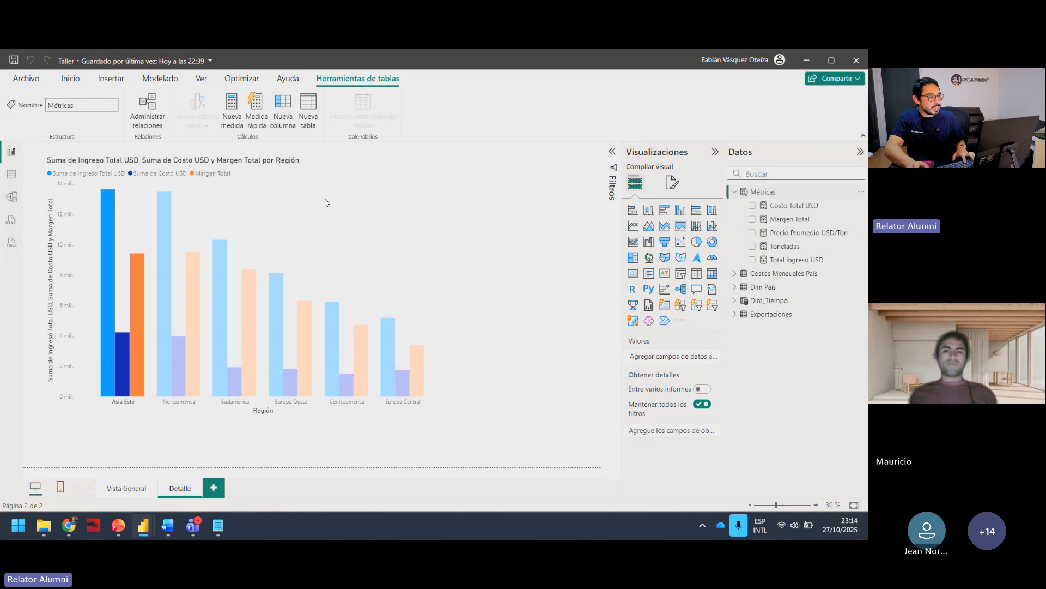
{"action": "key", "text": "ctrl+v"}
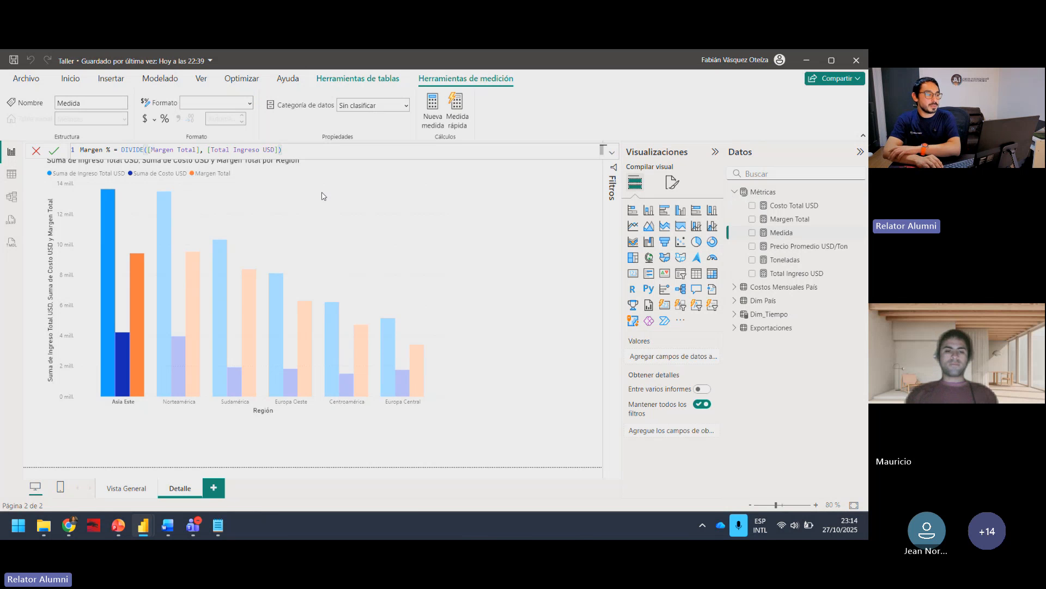
{"action": "key", "text": "Return"}
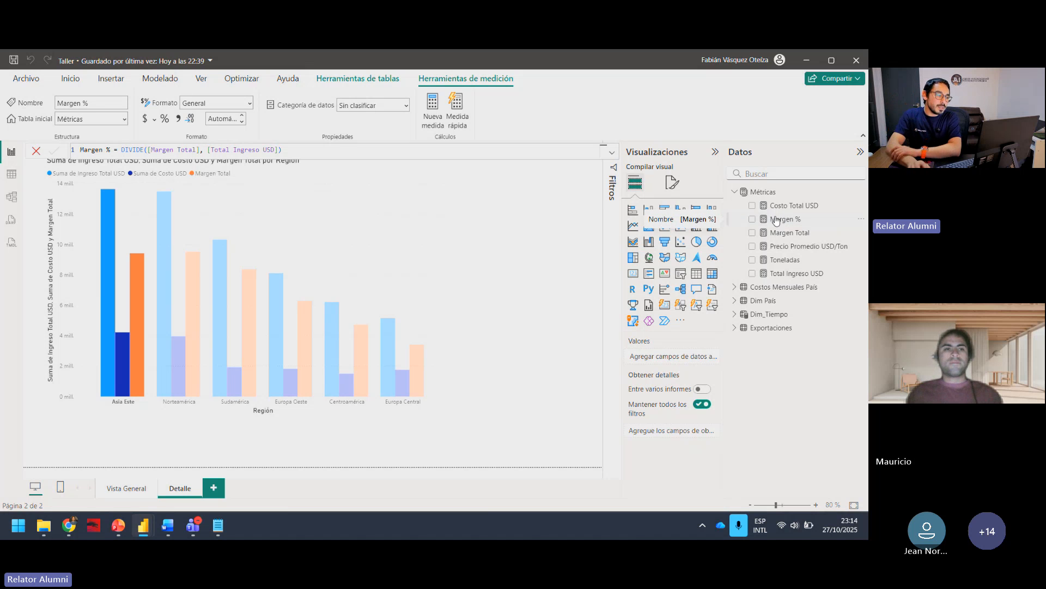
Step: Clear the Asia Este highlight and reduce the size of the regional column chart on the Detalle page
{"action": "left_click", "coordinate": [392, 301]}
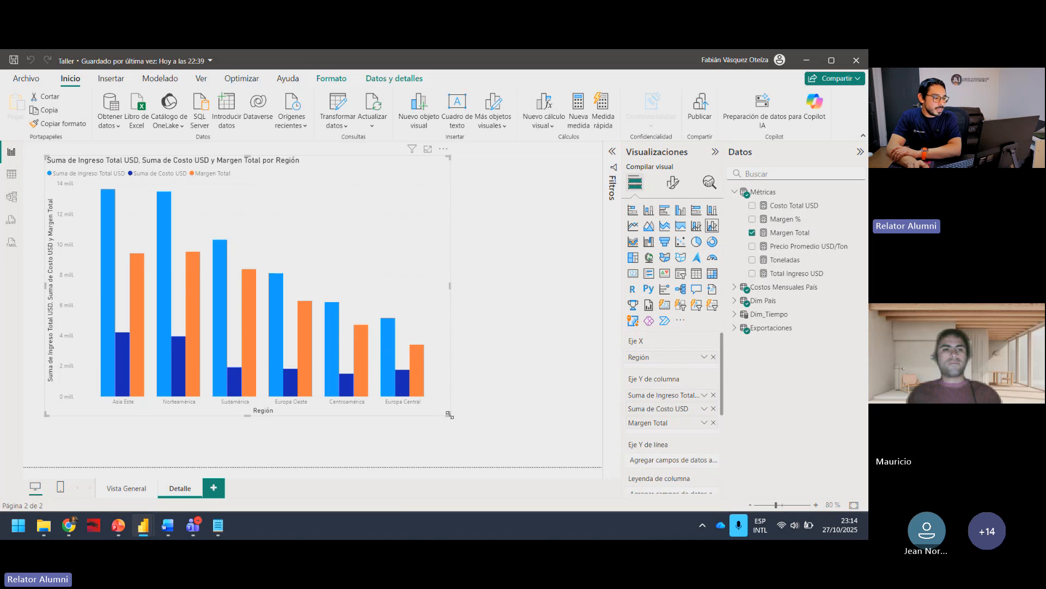
{"action": "left_click_drag", "start_coordinate": [449, 415], "coordinate": [370, 334]}
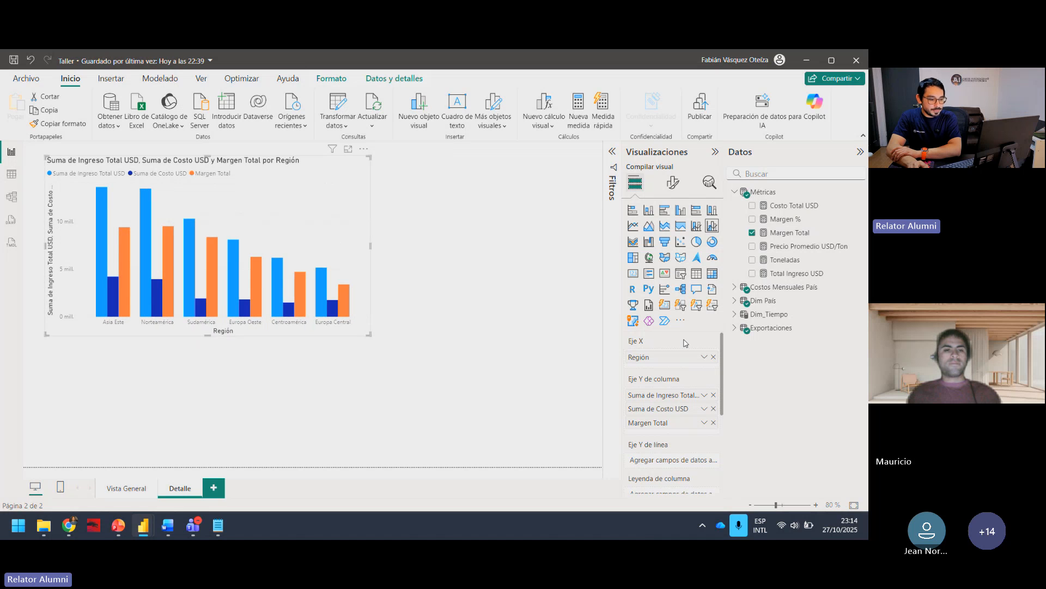
Step: Remove Suma de Costo USD and Margen Total from the regional chart's columns and add Margen % as its line value
{"action": "left_click", "coordinate": [713, 409]}
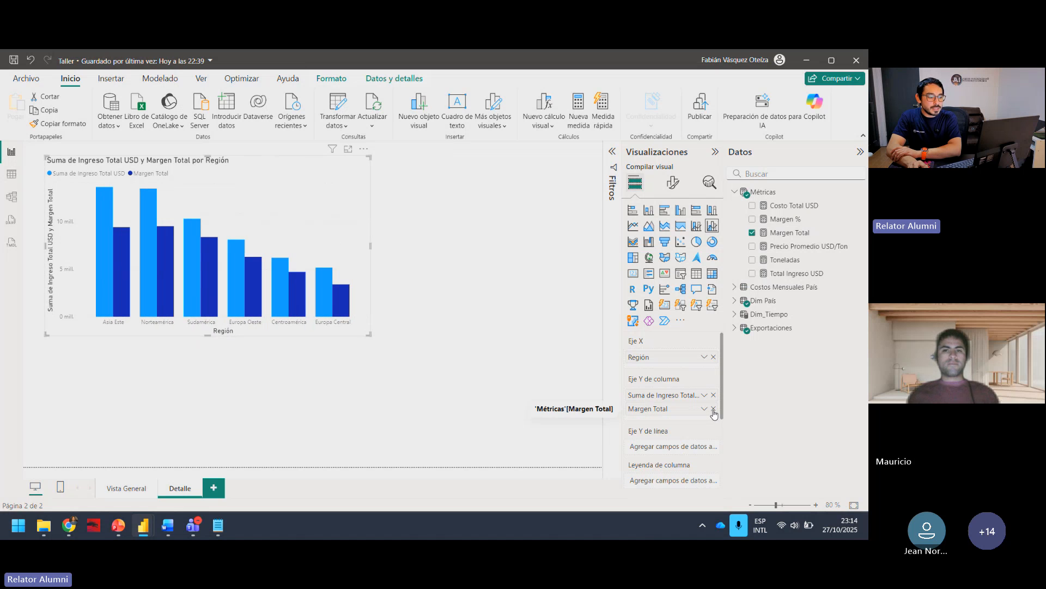
{"action": "left_click", "coordinate": [713, 410]}
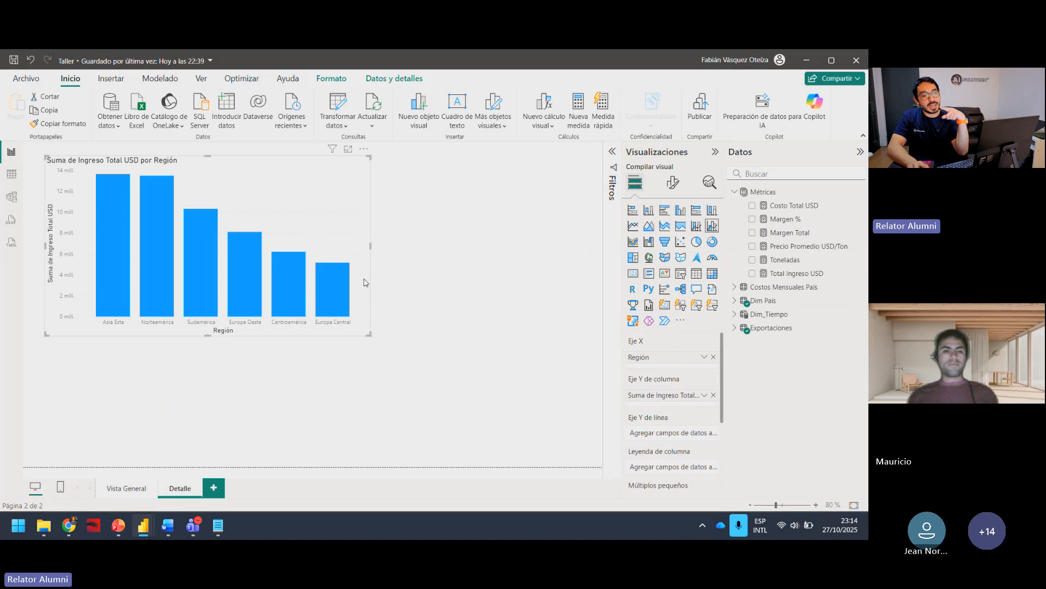
{"action": "left_click_drag", "start_coordinate": [768, 220], "coordinate": [663, 433]}
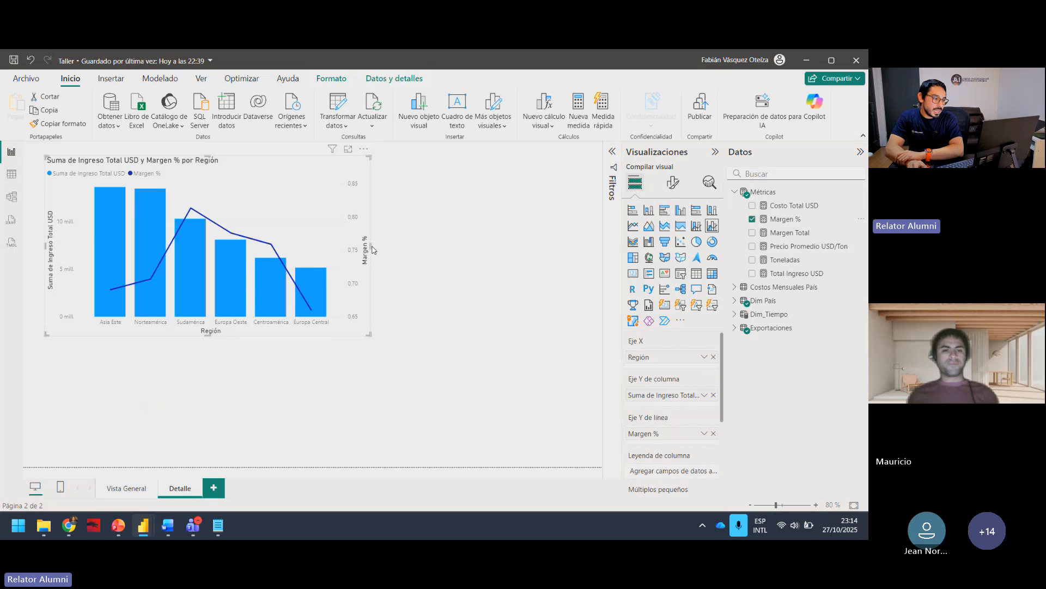
Step: Widen the regional chart and move it inward on the page to examine each region's Margen % against its income column
{"action": "left_click_drag", "start_coordinate": [371, 248], "coordinate": [500, 248]}
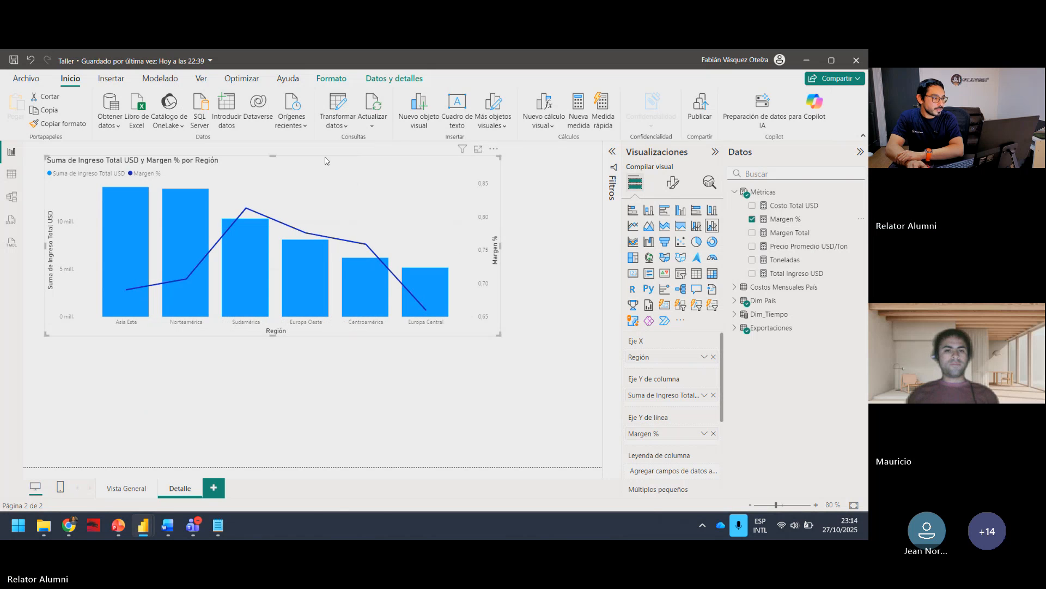
{"action": "left_click_drag", "start_coordinate": [351, 153], "coordinate": [381, 196]}
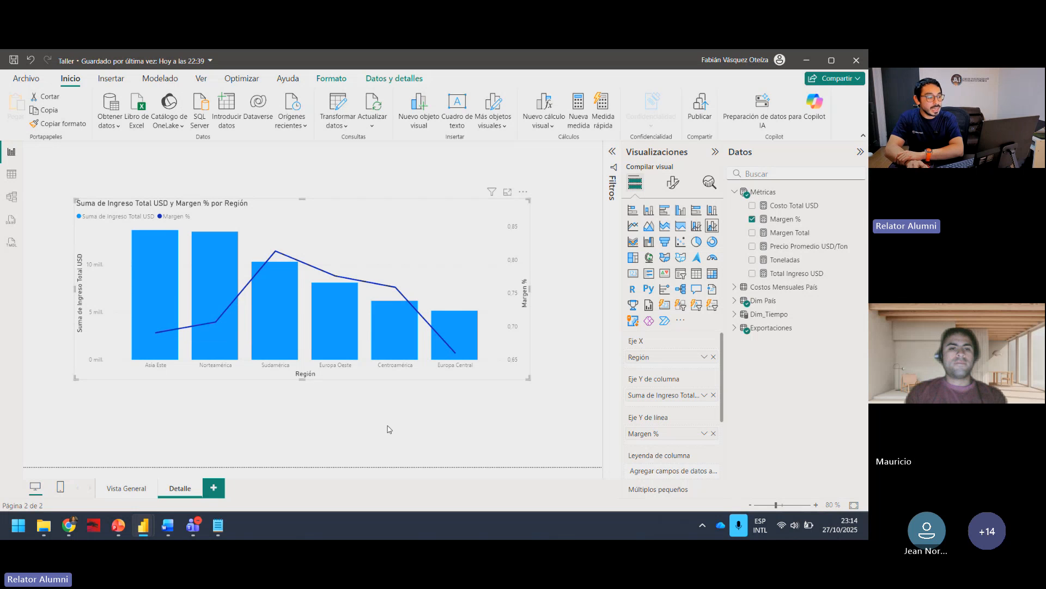
{"action": "mouse_move", "coordinate": [276, 316]}
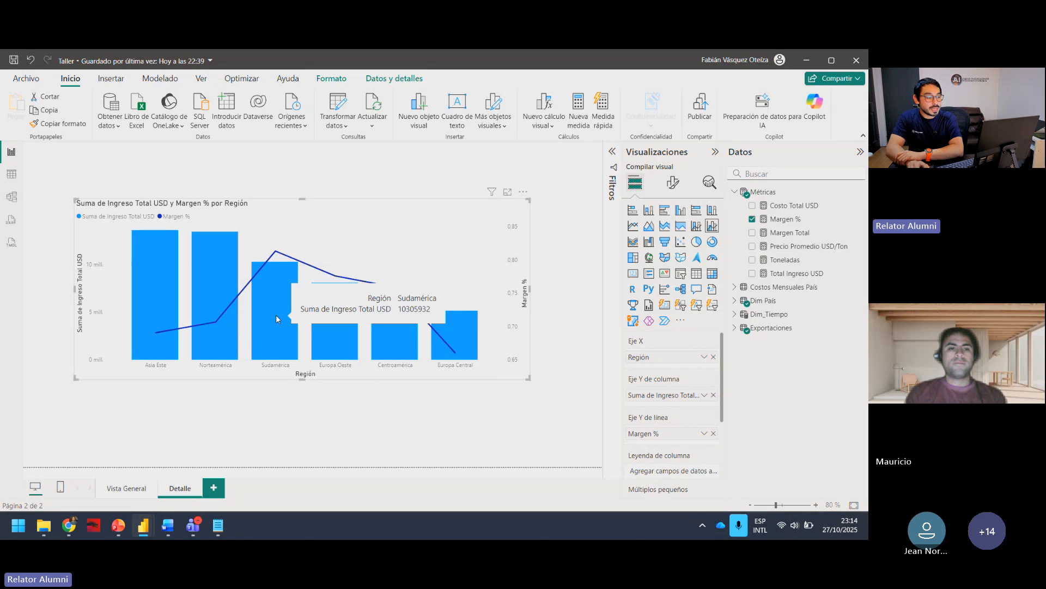
{"action": "mouse_move", "coordinate": [275, 254]}
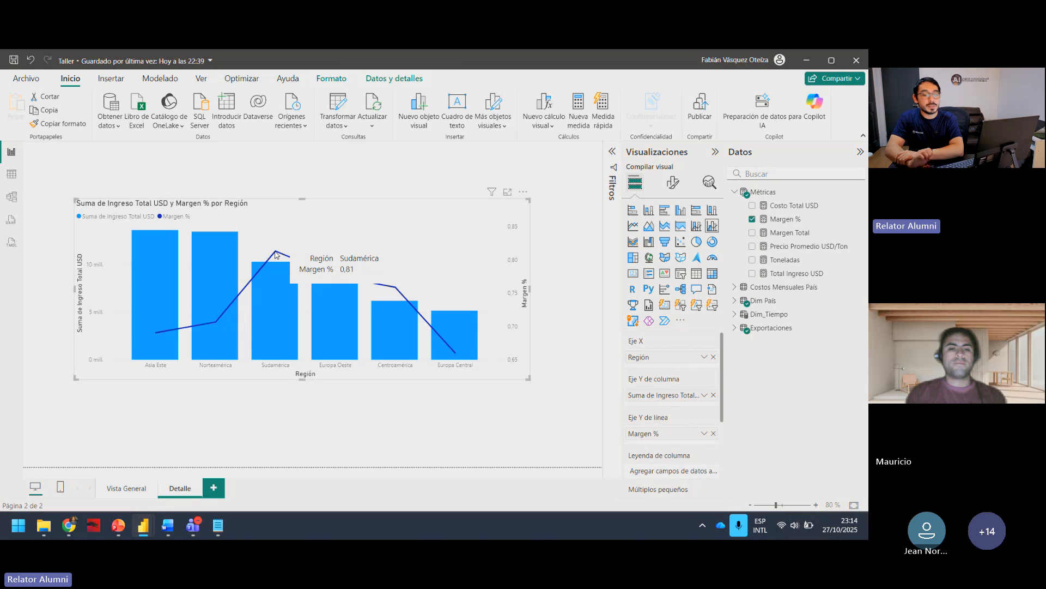
{"action": "mouse_move", "coordinate": [155, 331]}
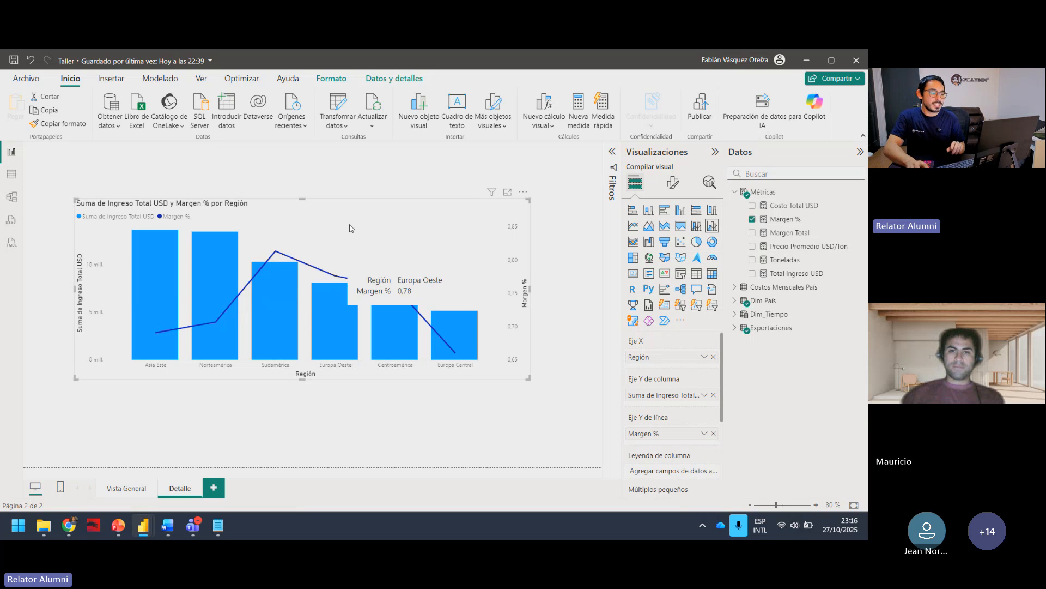
Step: Shrink the regional combo chart and place it in the upper-left corner of the Detalle page
{"action": "scroll", "coordinate": [352, 225], "scroll_direction": "down", "scroll_amount": 1}
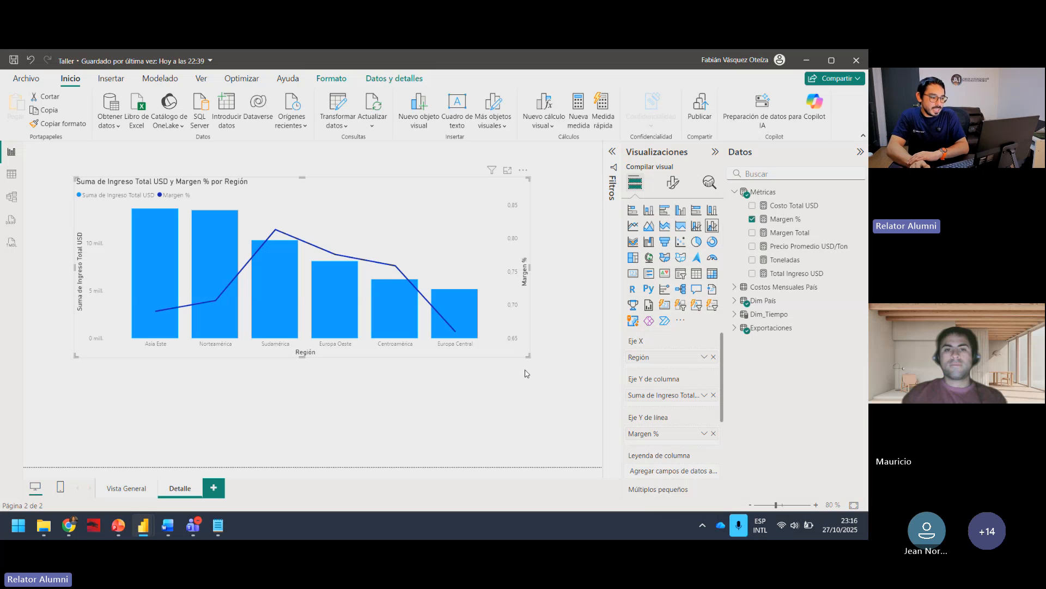
{"action": "left_click_drag", "start_coordinate": [528, 356], "coordinate": [383, 349]}
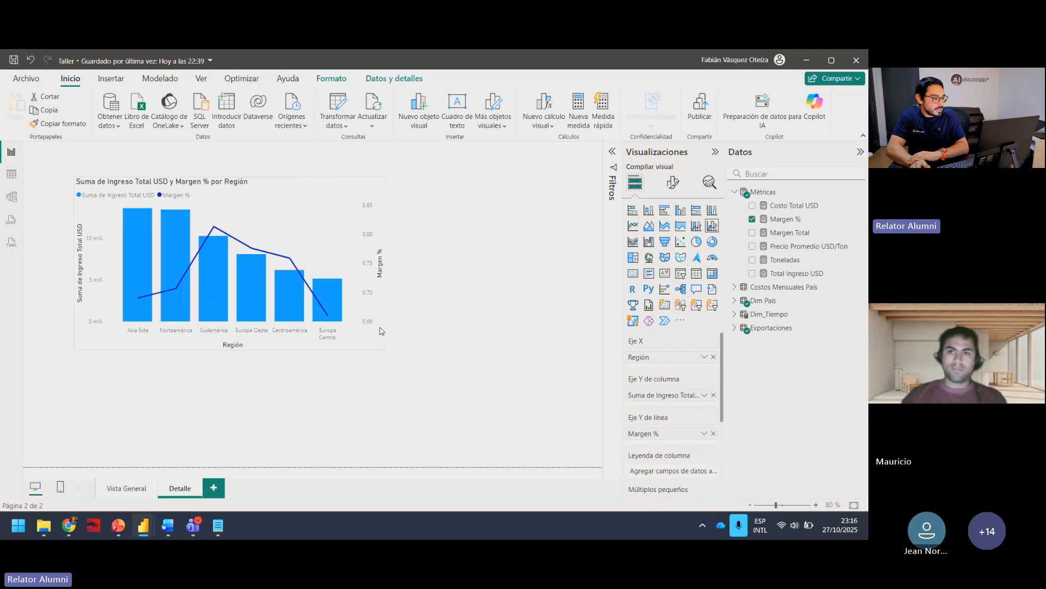
{"action": "left_click_drag", "start_coordinate": [325, 192], "coordinate": [289, 171]}
{"action": "left_click", "coordinate": [435, 243]}
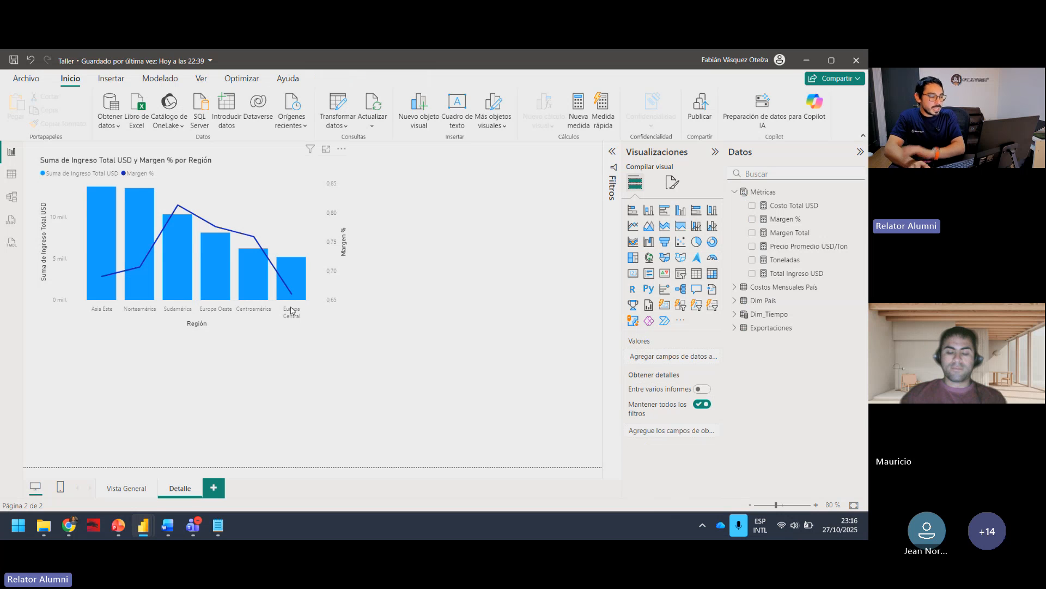
{"action": "left_click", "coordinate": [318, 313]}
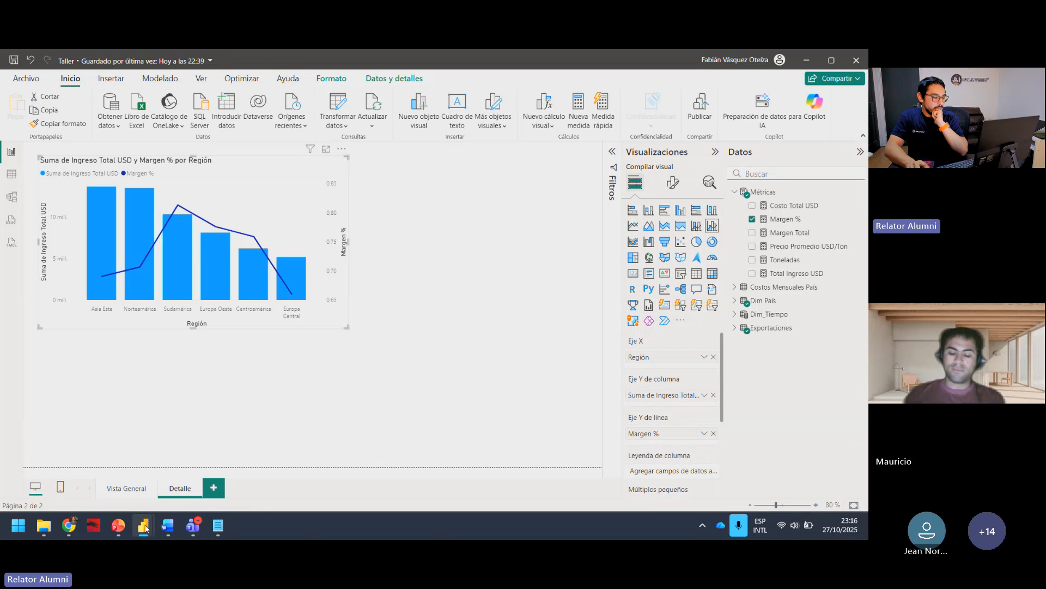
{"action": "mouse_move", "coordinate": [144, 525]}
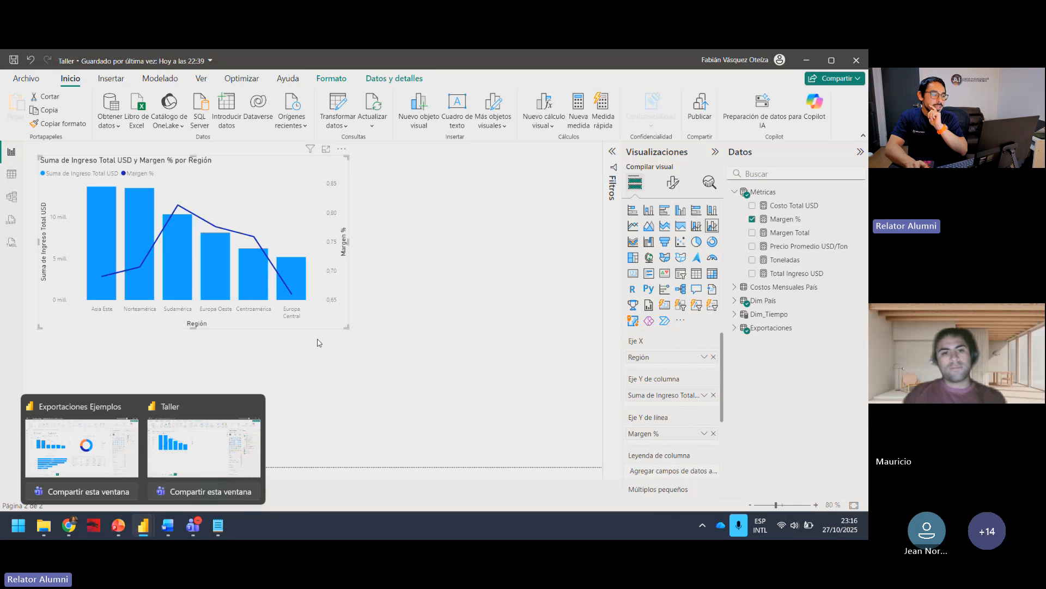
{"action": "left_click_drag", "start_coordinate": [345, 328], "coordinate": [305, 311]}
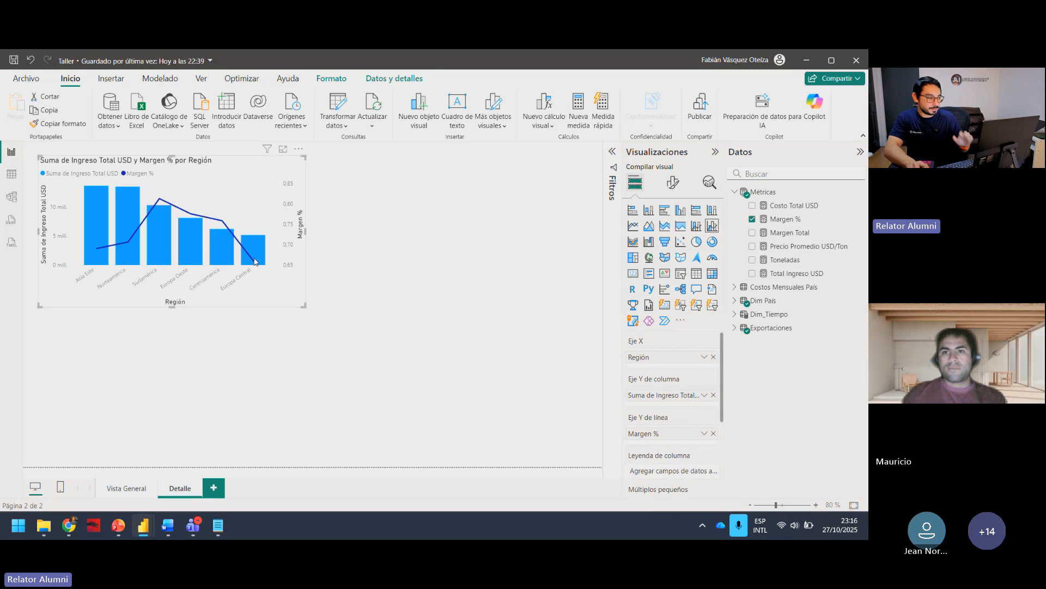
Step: In the model view, move the Métricas table clear of Costos Mensuales País and resize it to list all its measures
{"action": "left_click", "coordinate": [17, 203]}
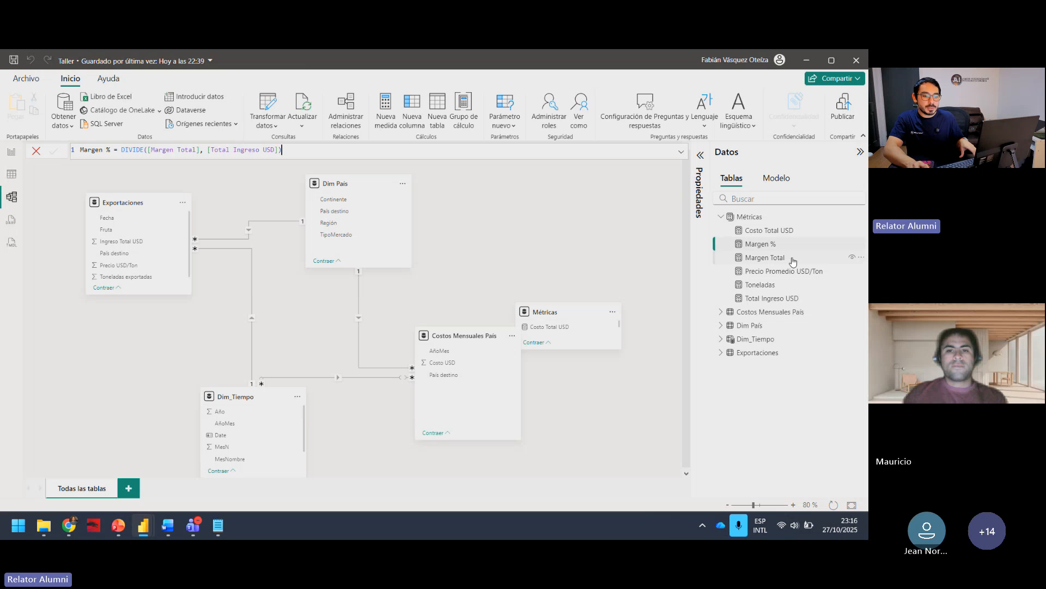
{"action": "left_click", "coordinate": [795, 219]}
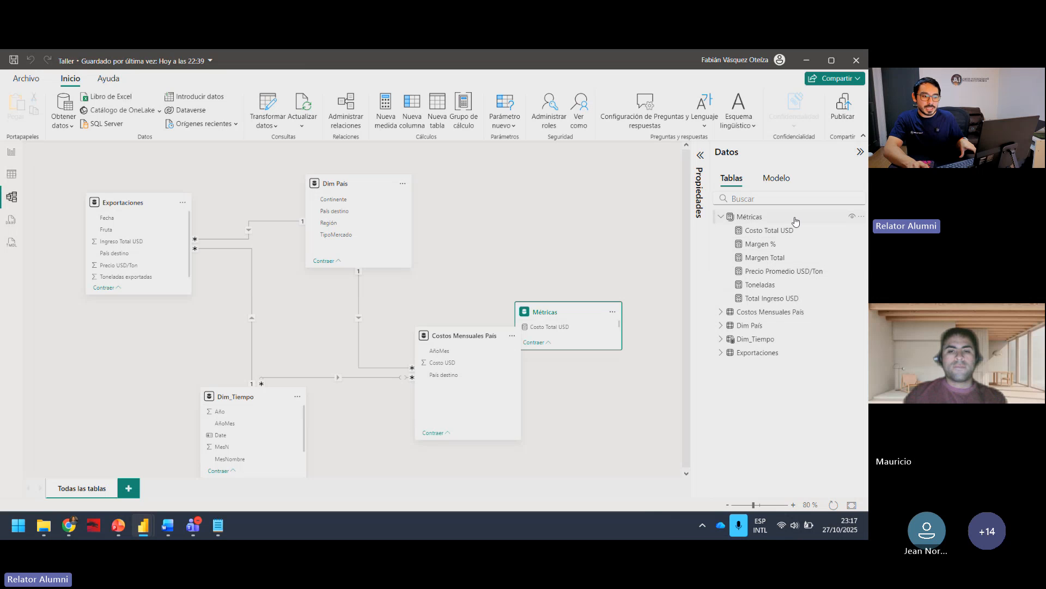
{"action": "left_click_drag", "start_coordinate": [589, 311], "coordinate": [567, 184]}
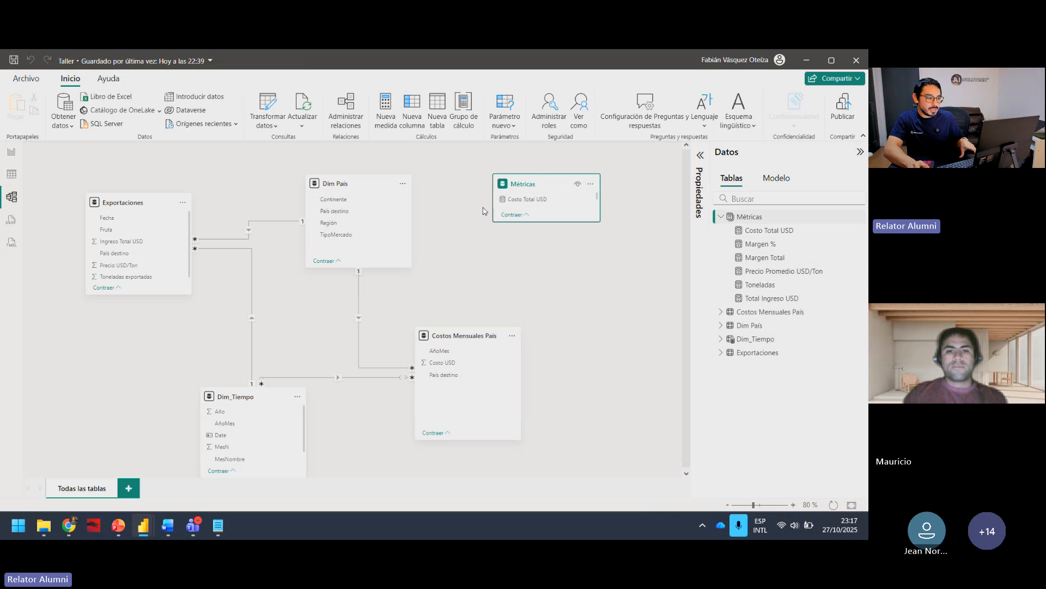
{"action": "left_click_drag", "start_coordinate": [494, 195], "coordinate": [518, 195]}
{"action": "left_click_drag", "start_coordinate": [571, 240], "coordinate": [594, 280]}
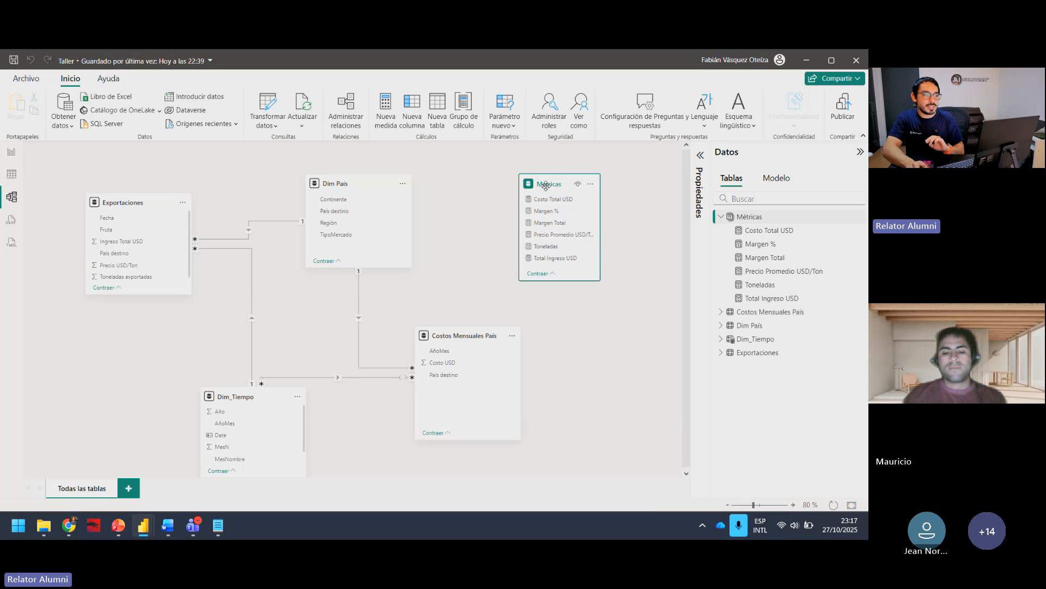
{"action": "left_click_drag", "start_coordinate": [539, 189], "coordinate": [558, 190]}
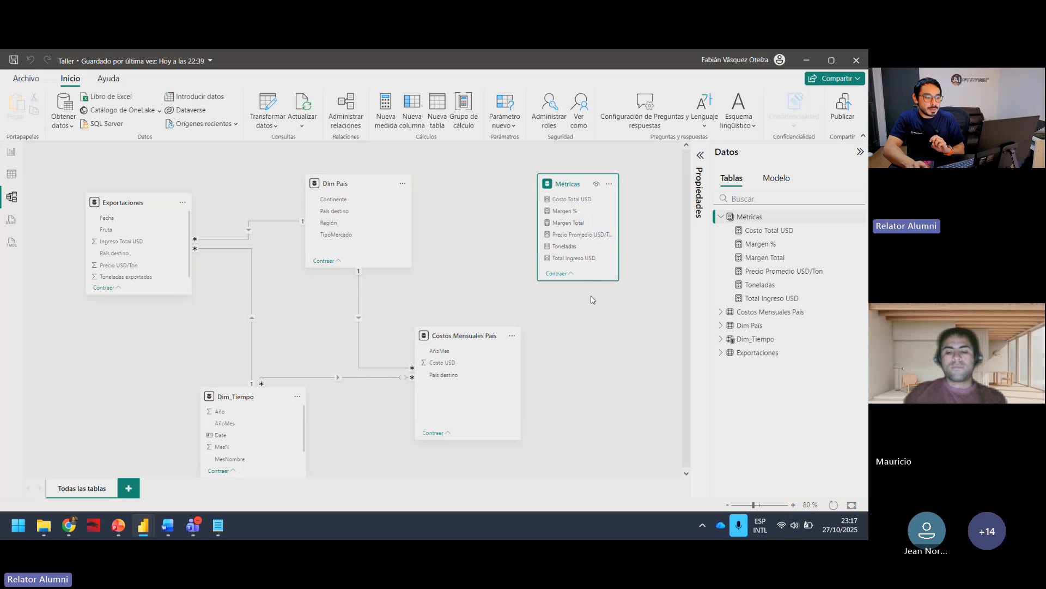
Step: Review the Margen % and Margen Total formulas and assign both measures to a display folder named Margen
{"action": "left_click", "coordinate": [769, 244]}
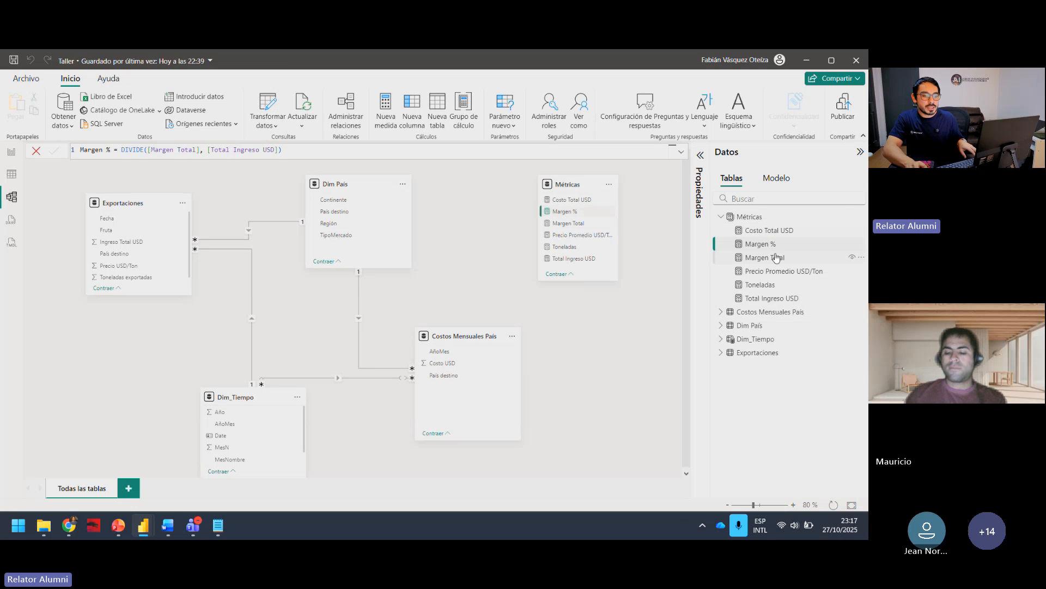
{"action": "left_click", "coordinate": [776, 257]}
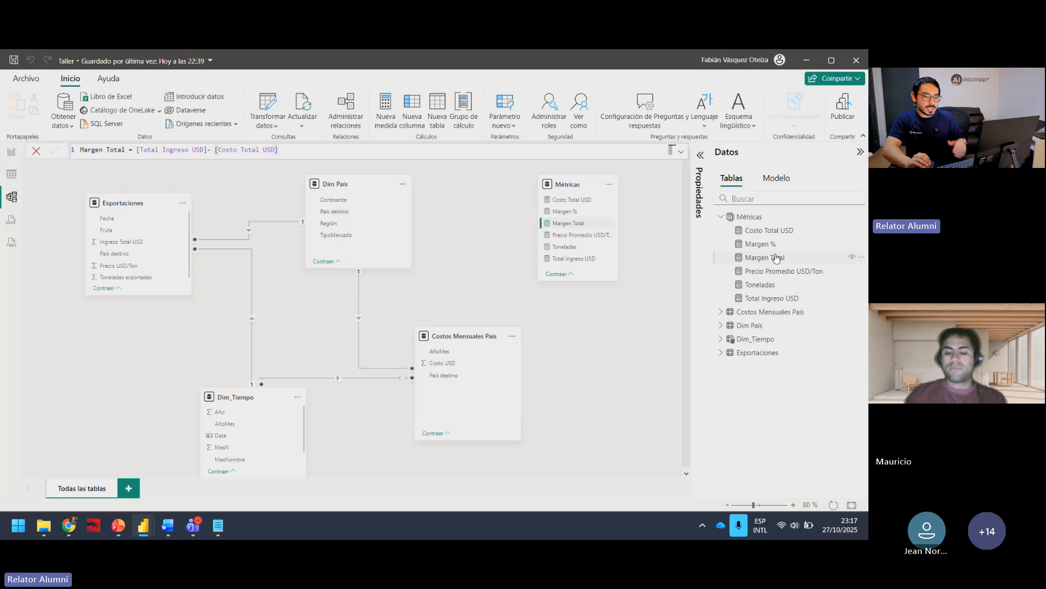
{"action": "left_click", "coordinate": [784, 245]}
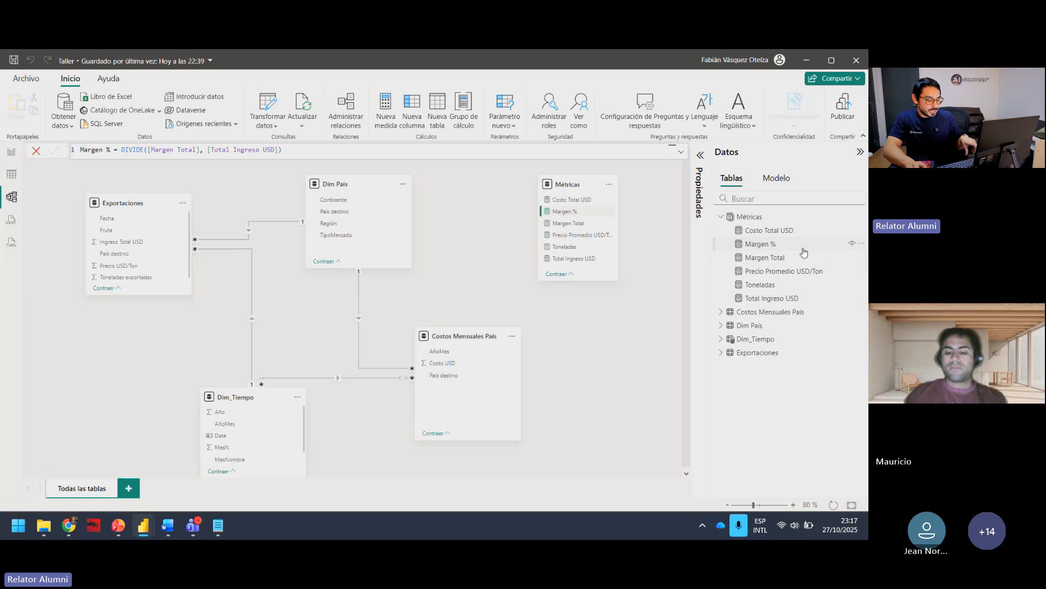
{"action": "left_click", "coordinate": [791, 259], "text": "ctrl"}
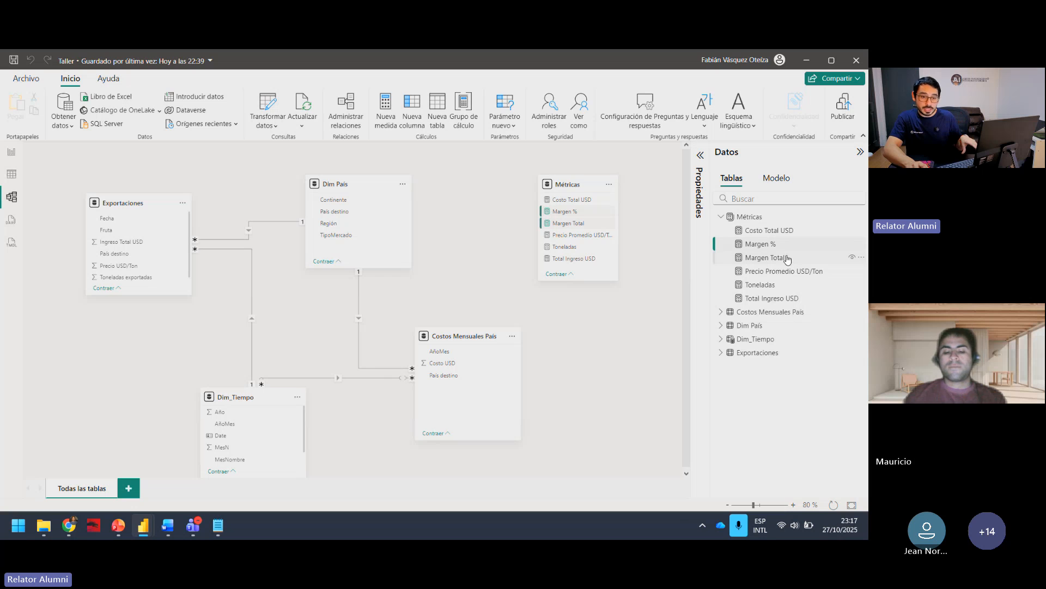
{"action": "left_click", "coordinate": [787, 255]}
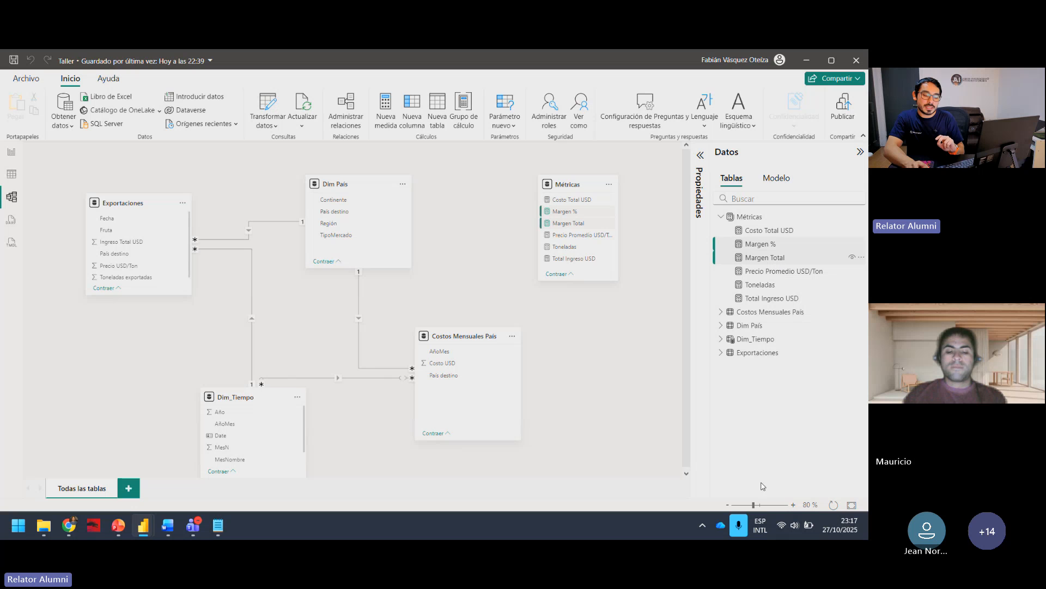
{"action": "left_click", "coordinate": [700, 157]}
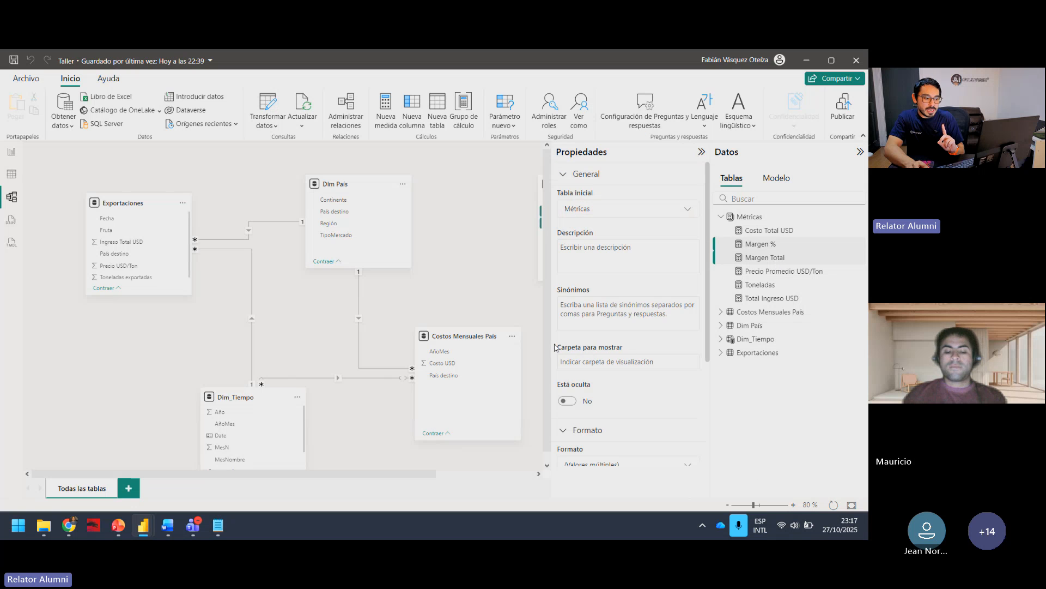
{"action": "left_click", "coordinate": [627, 359]}
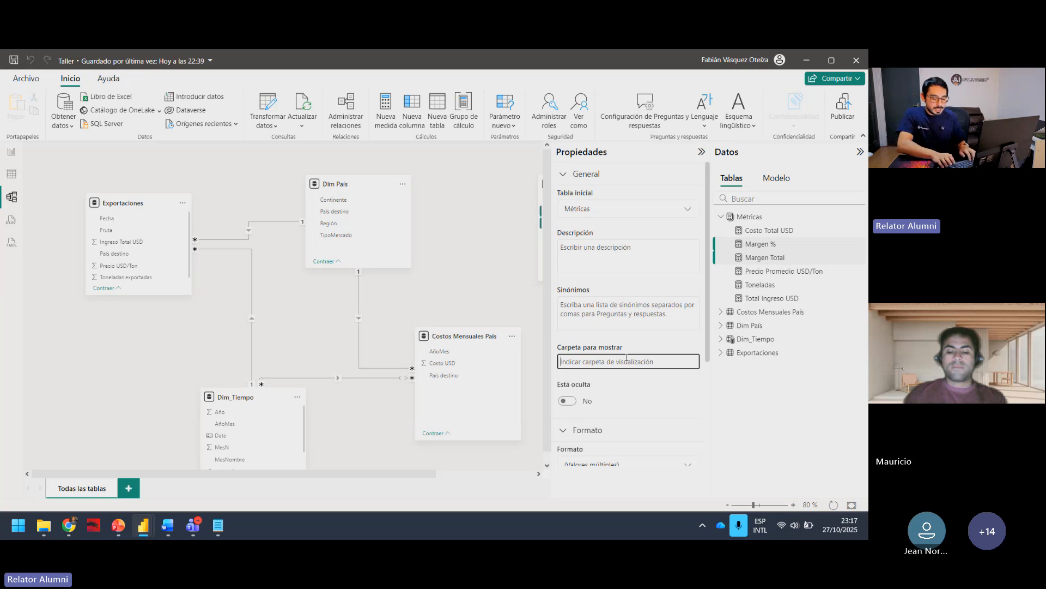
{"action": "type", "text": "MA"}
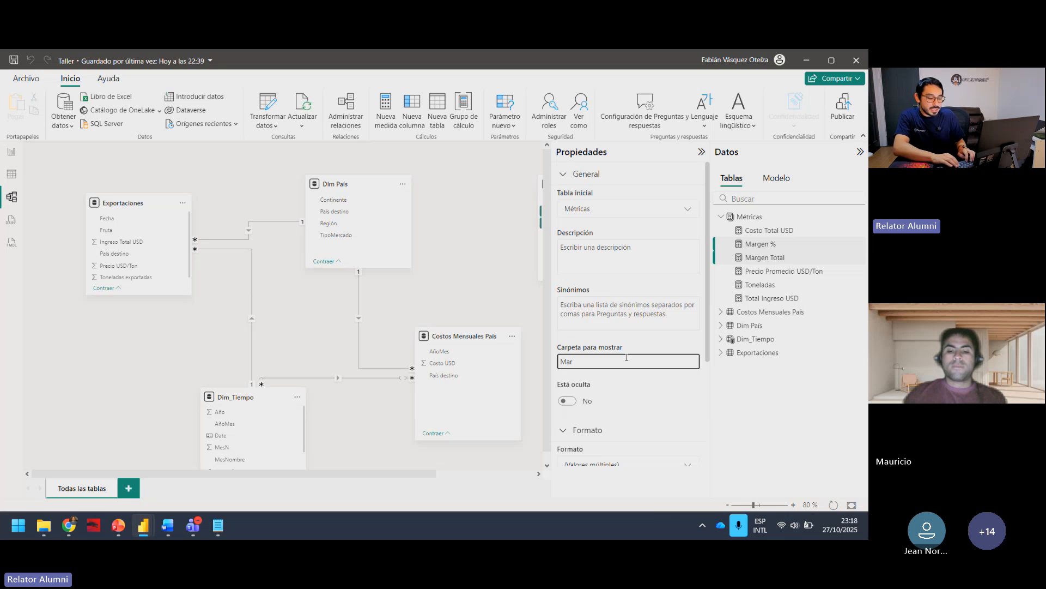
{"action": "type", "text": "rgen"}
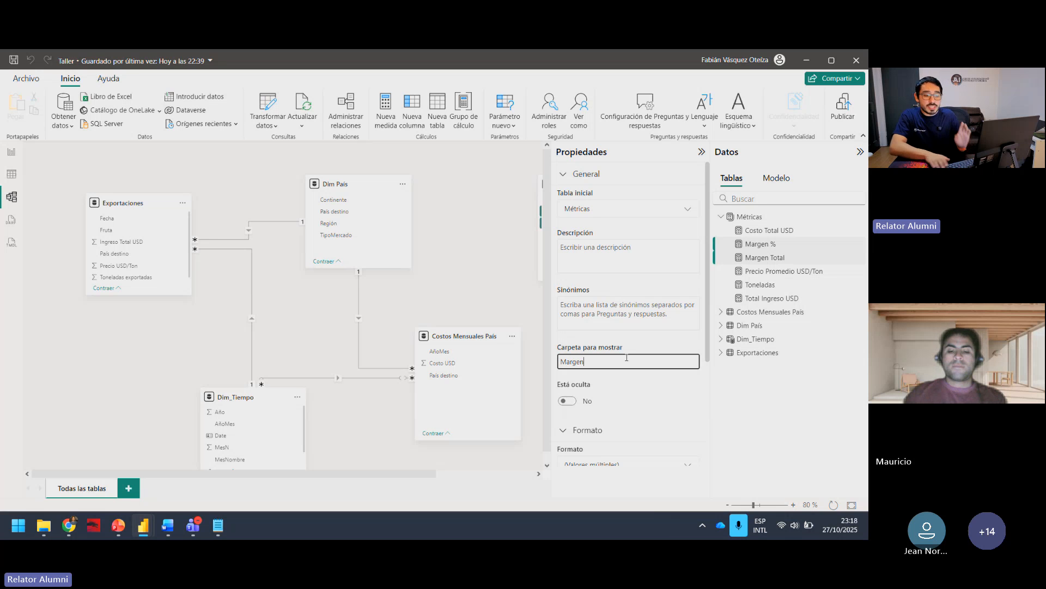
{"action": "key", "text": "Return"}
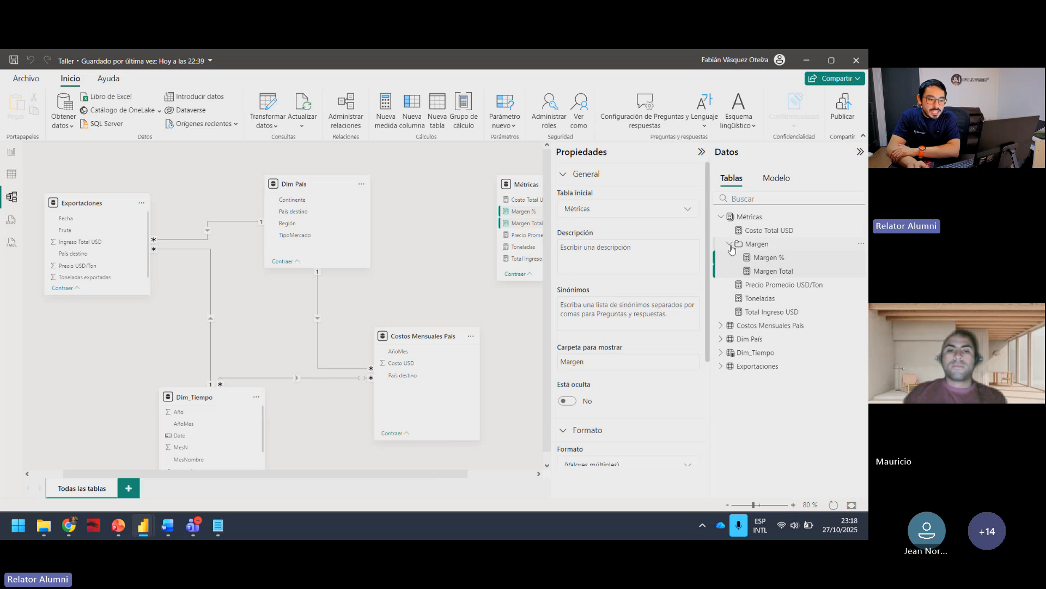
Step: Collapse and expand the Margen folder within Métricas to check the measures it groups
{"action": "left_click", "coordinate": [730, 245]}
{"action": "left_click", "coordinate": [730, 244]}
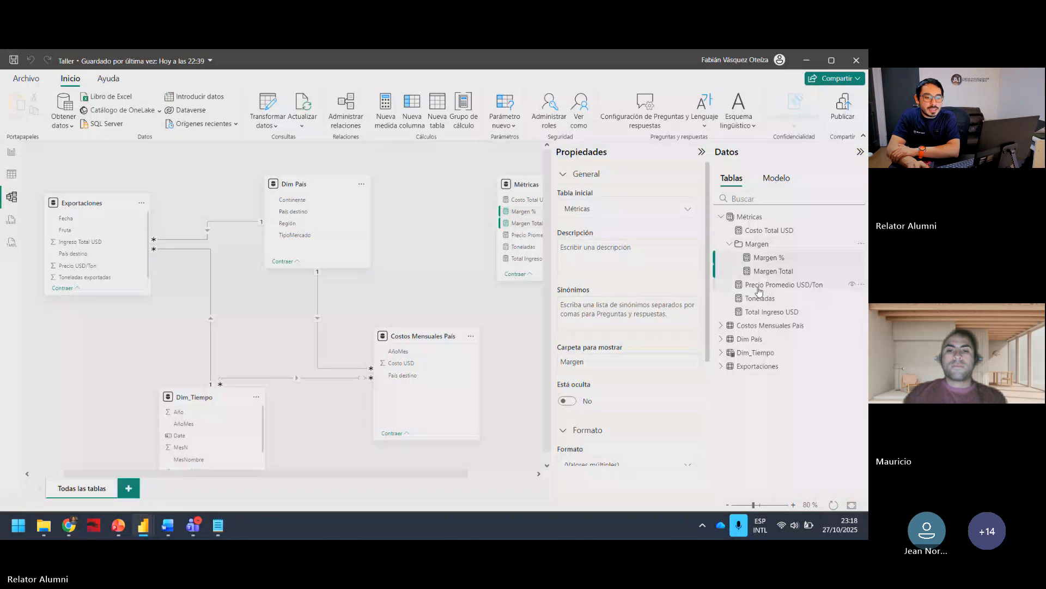
{"action": "left_click", "coordinate": [729, 245]}
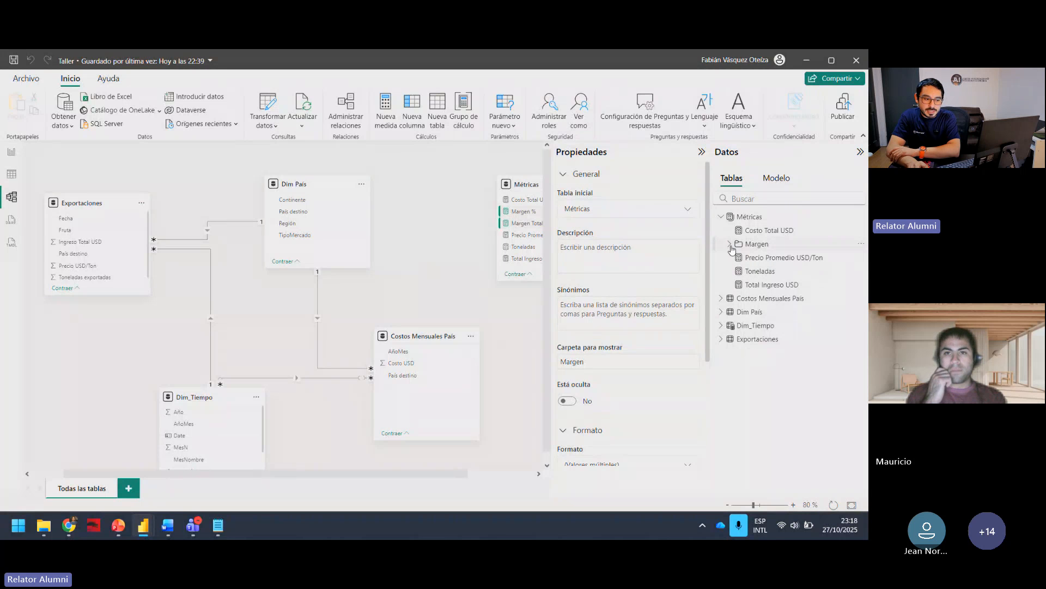
{"action": "left_click", "coordinate": [730, 245]}
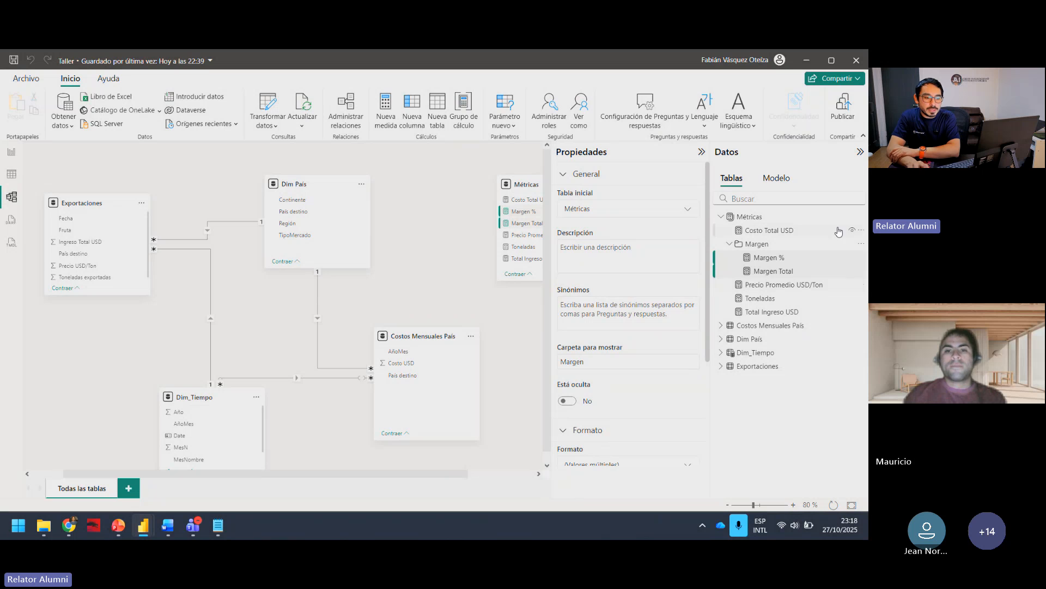
Step: Assign the Costo Total USD, Toneladas and Total Ingreso USD measures to a display folder named Métricas Totales
{"action": "left_click", "coordinate": [802, 315]}
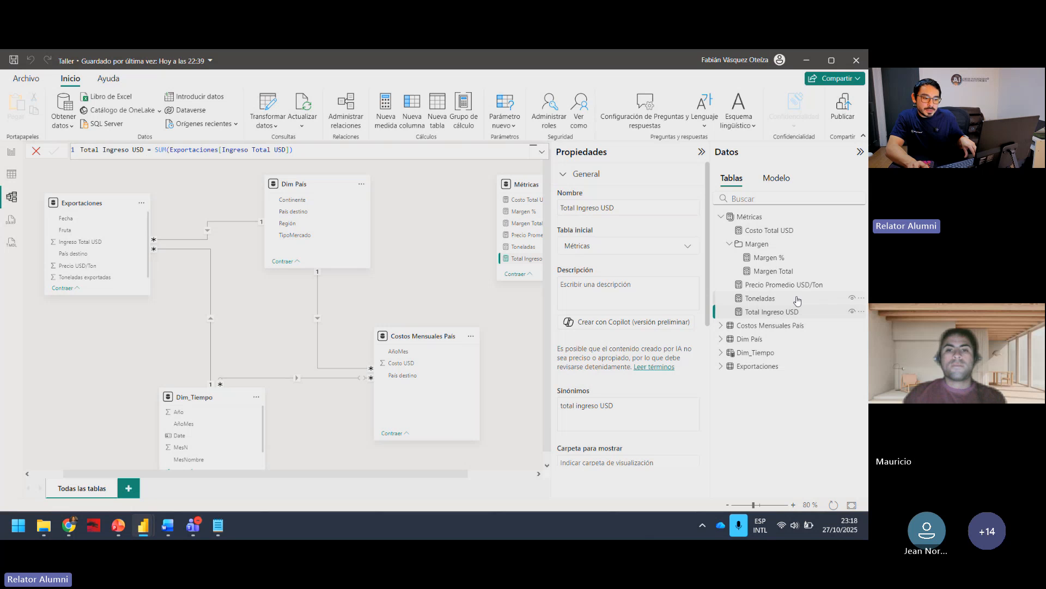
{"action": "left_click", "coordinate": [795, 300], "text": "ctrl"}
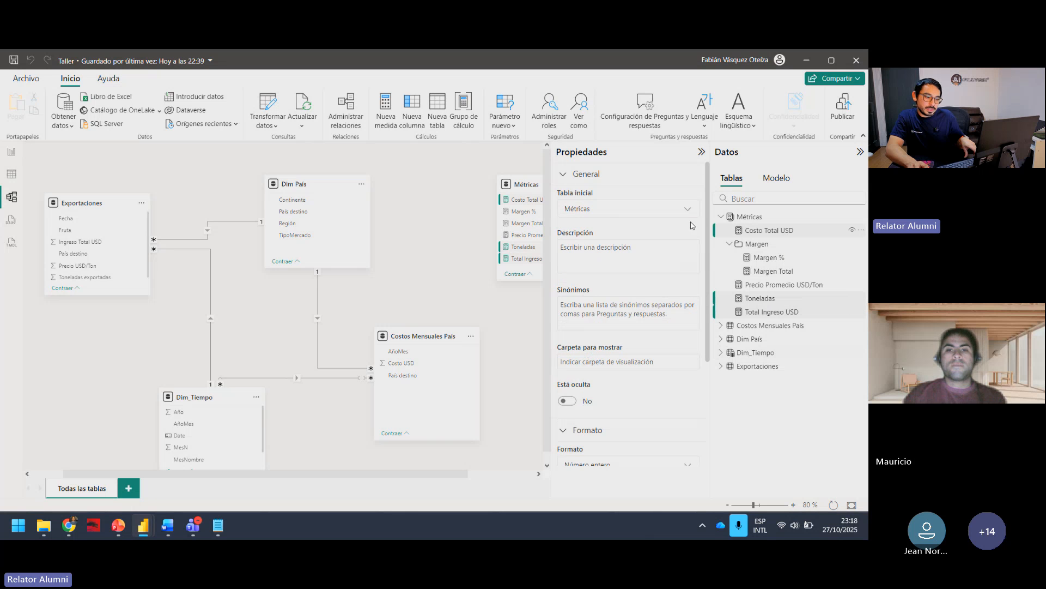
{"action": "left_click", "coordinate": [624, 361]}
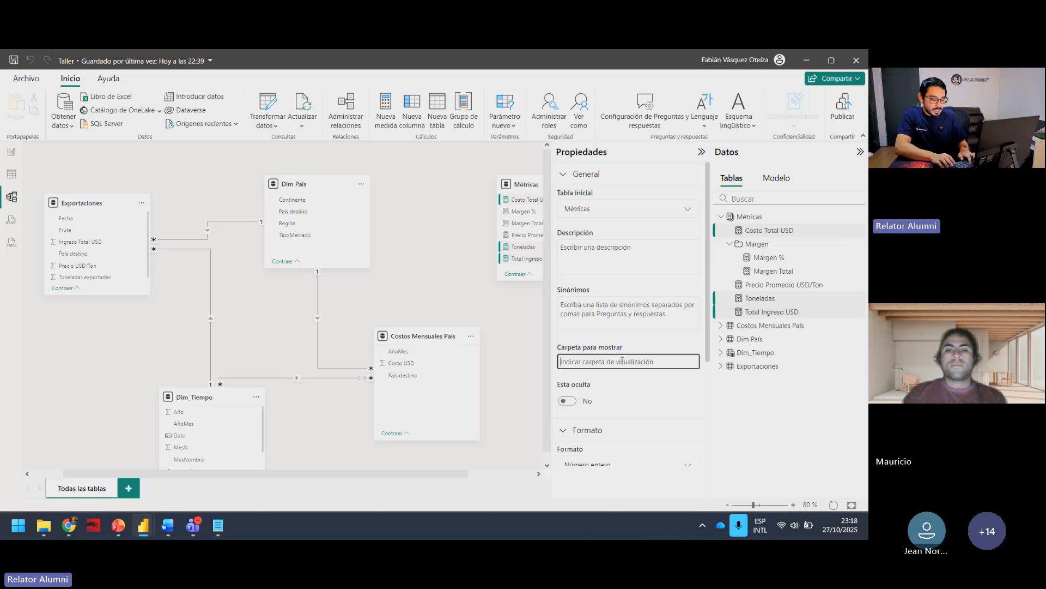
{"action": "type", "text": "M"}
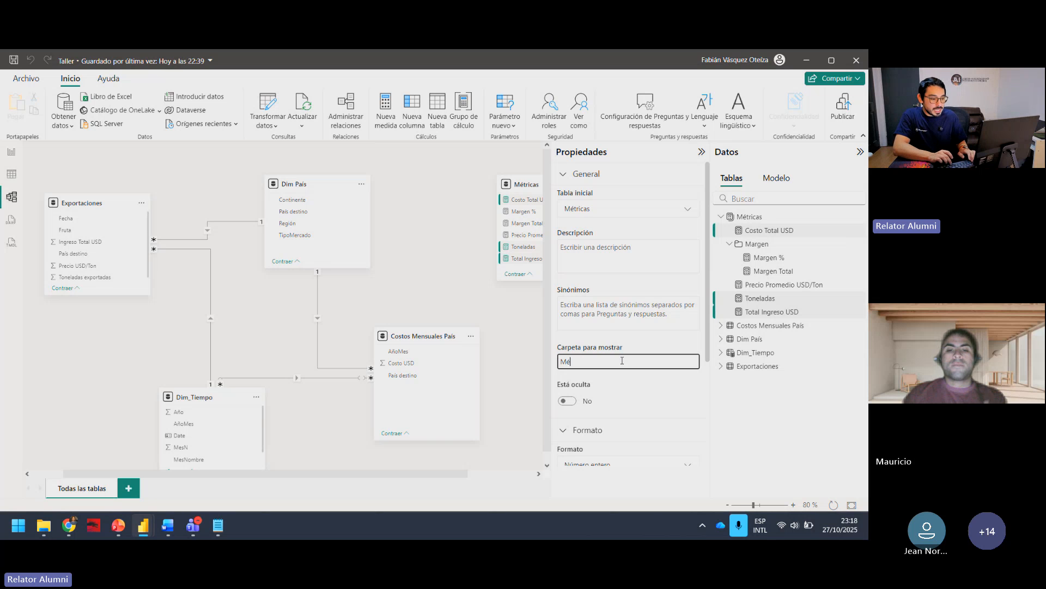
{"action": "type", "text": "étricas Totl"}
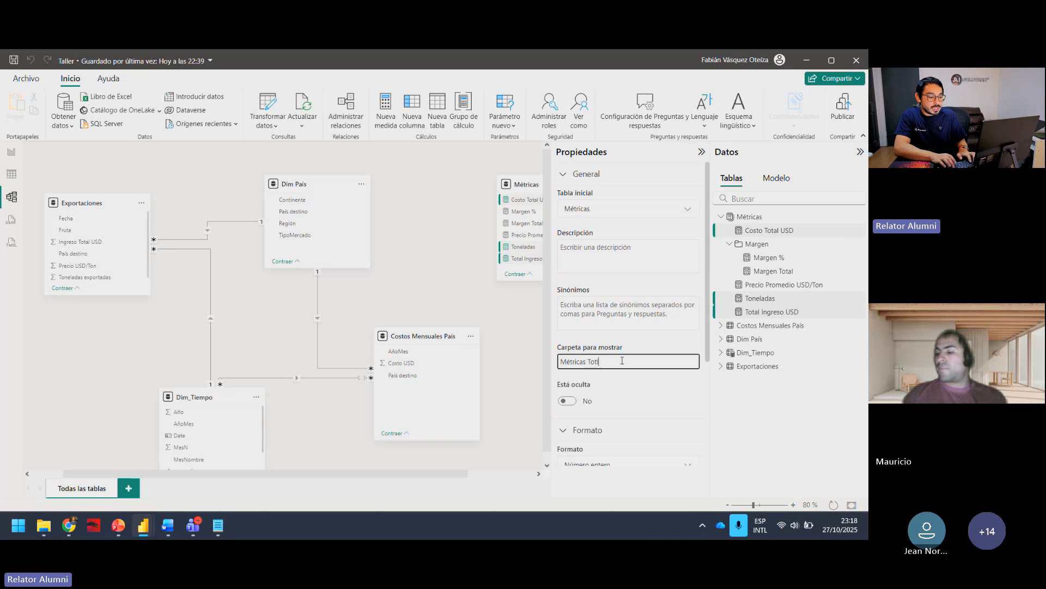
{"action": "key", "text": "BackSpace"}
{"action": "type", "text": "ales"}
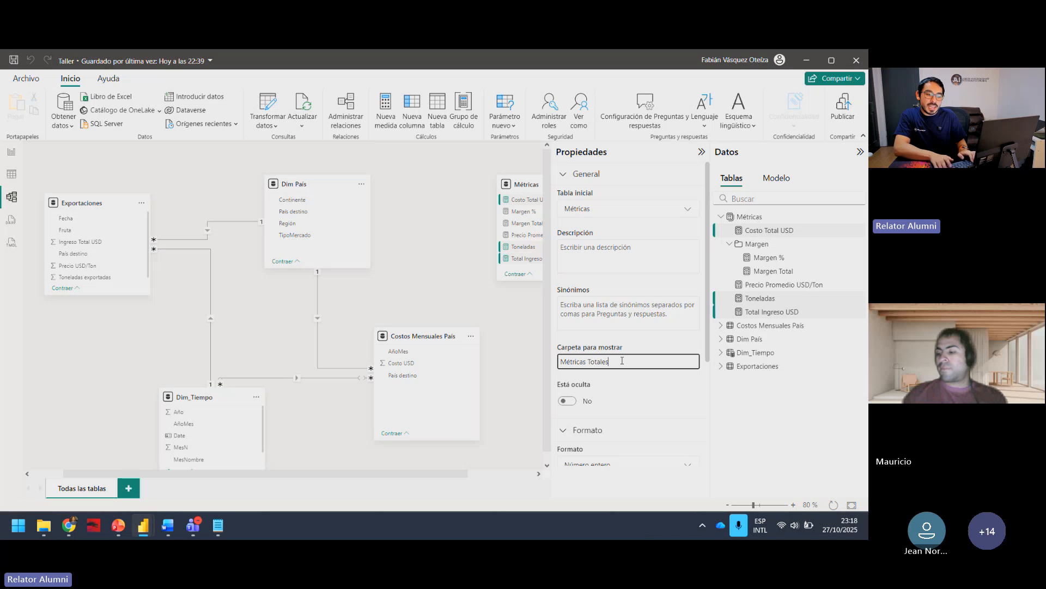
{"action": "key", "text": "Return"}
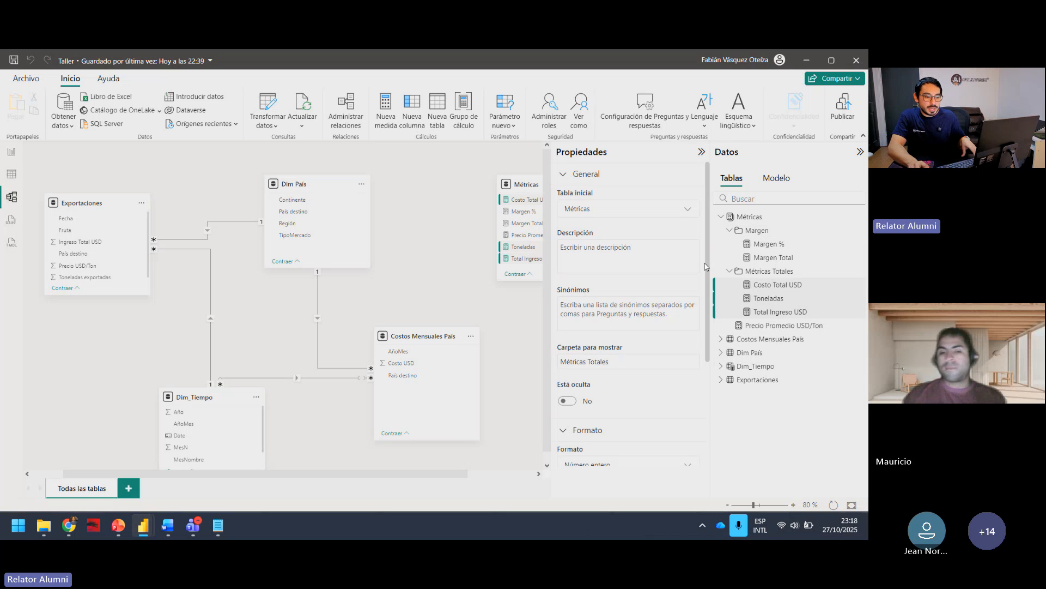
Step: Collapse and expand the Margen and Métricas Totales folders to check which measures each one groups
{"action": "left_click", "coordinate": [729, 271]}
{"action": "left_click", "coordinate": [729, 230]}
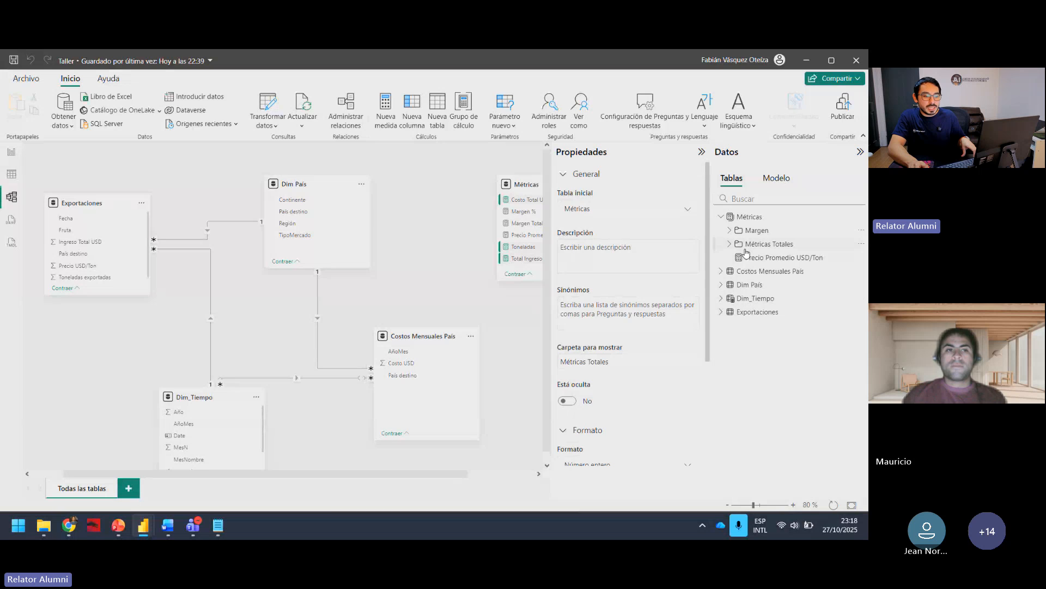
{"action": "left_click", "coordinate": [728, 245]}
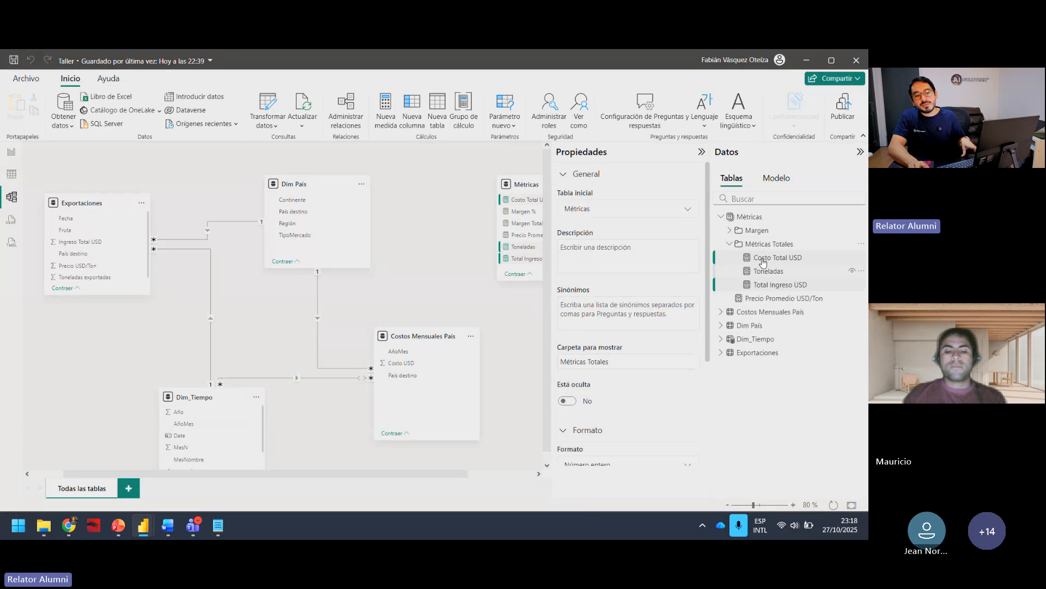
{"action": "left_click", "coordinate": [730, 244]}
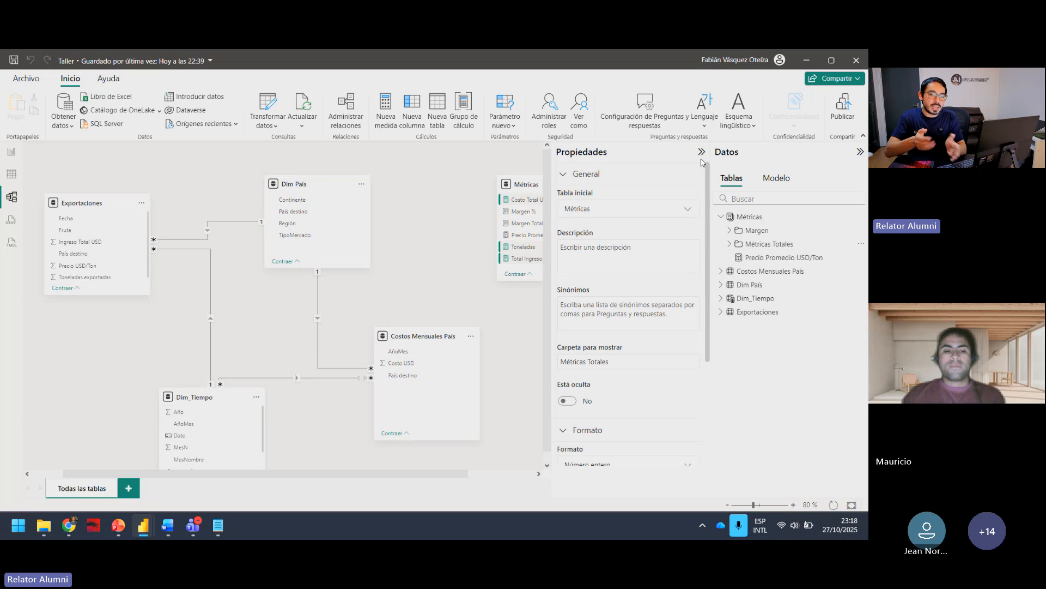
{"action": "left_click", "coordinate": [727, 230]}
{"action": "left_click", "coordinate": [730, 271]}
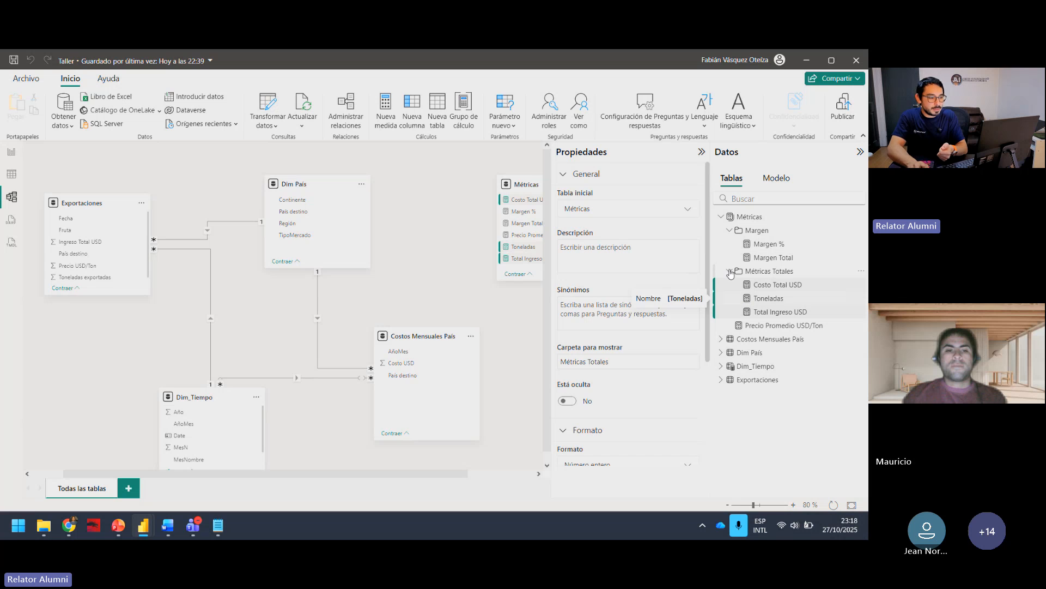
Step: Return from the model view to the Detalle report page and shift the regional combo chart slightly down and right
{"action": "left_click", "coordinate": [701, 151]}
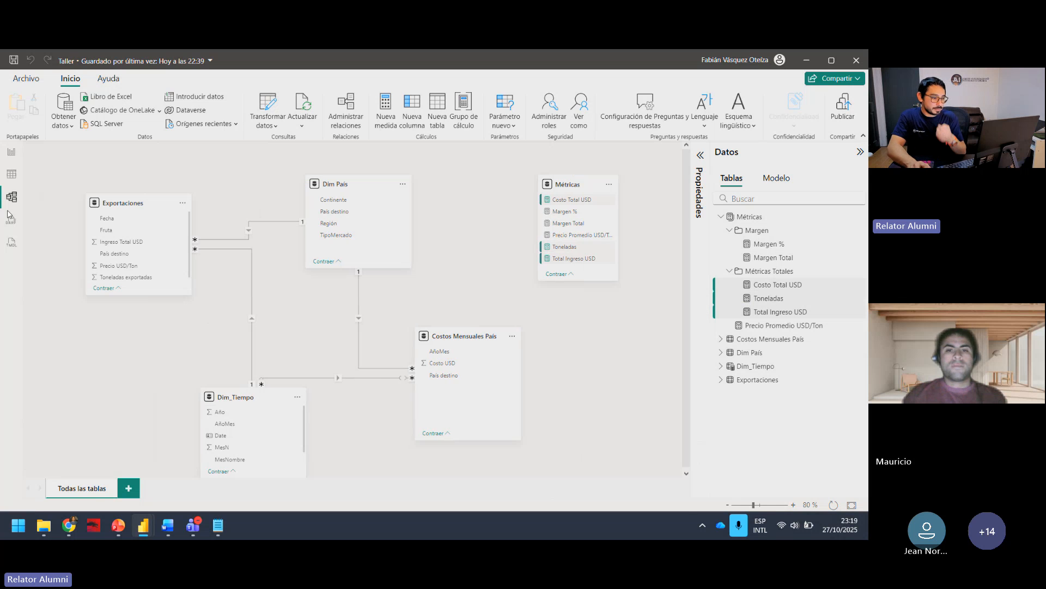
{"action": "left_click", "coordinate": [11, 152]}
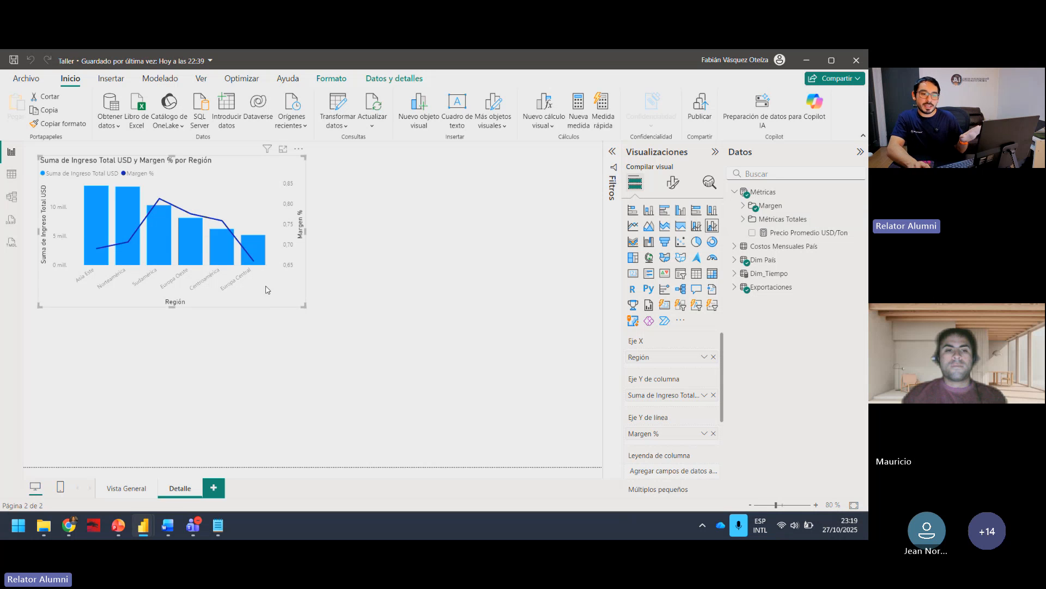
{"action": "left_click_drag", "start_coordinate": [260, 303], "coordinate": [266, 310]}
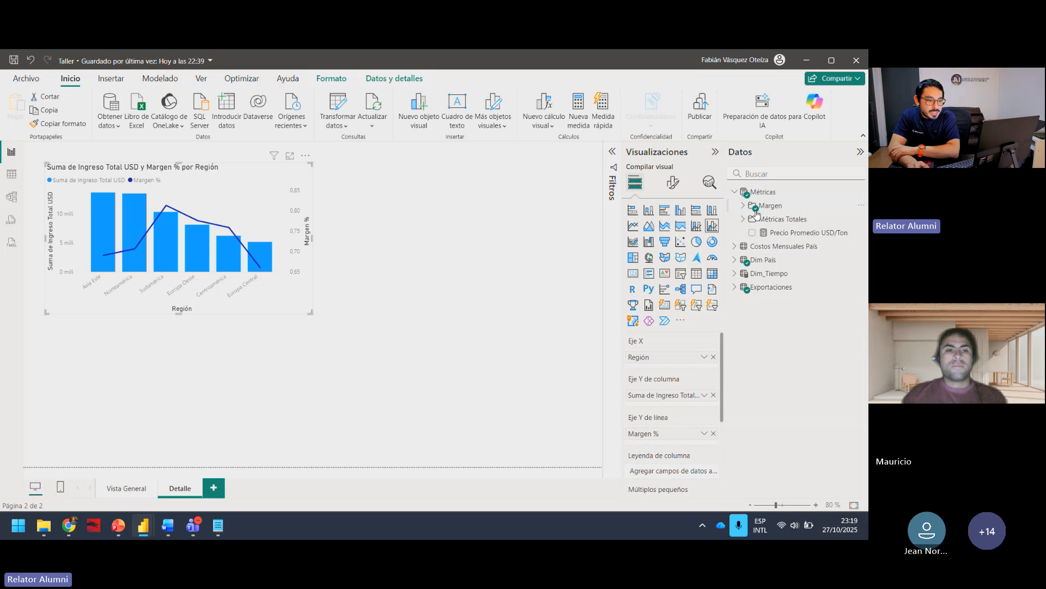
Step: Expand the Métricas table and its Margen and Métricas Totales folders in the report's field list
{"action": "left_click", "coordinate": [735, 192]}
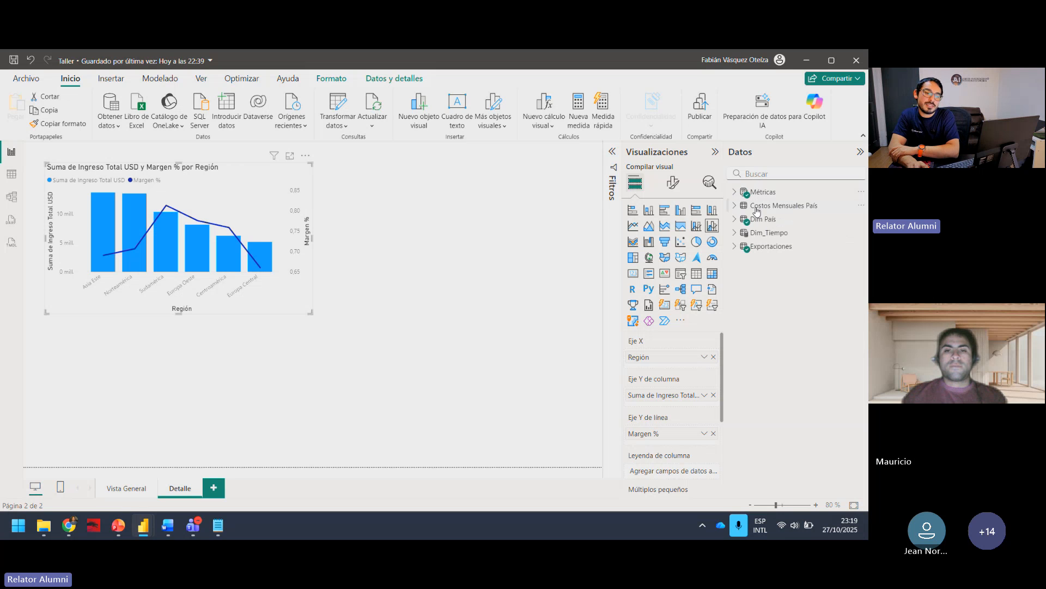
{"action": "left_click", "coordinate": [736, 194]}
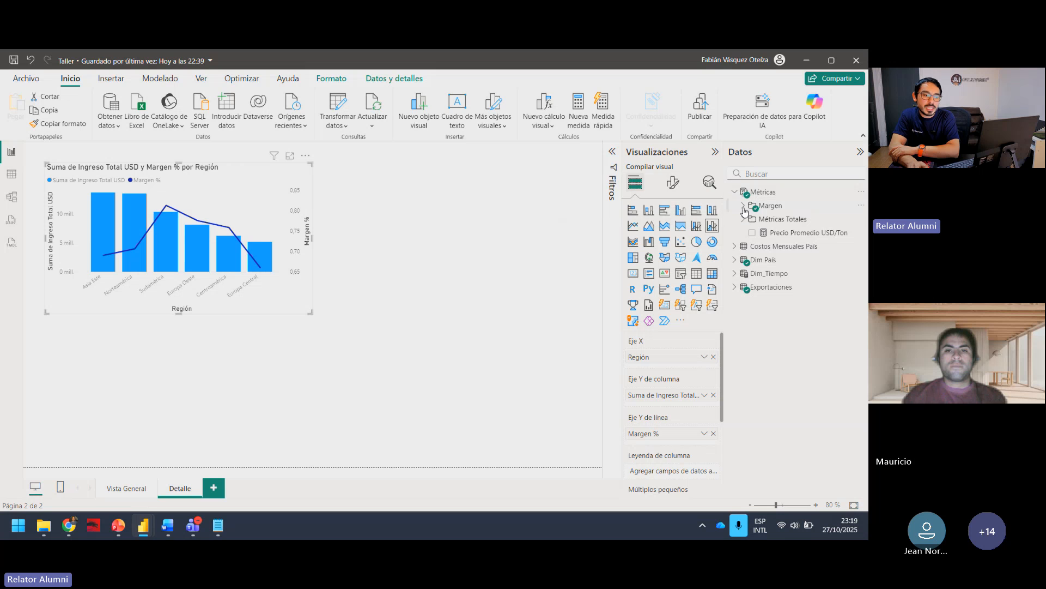
{"action": "left_click", "coordinate": [742, 205]}
{"action": "left_click", "coordinate": [752, 246]}
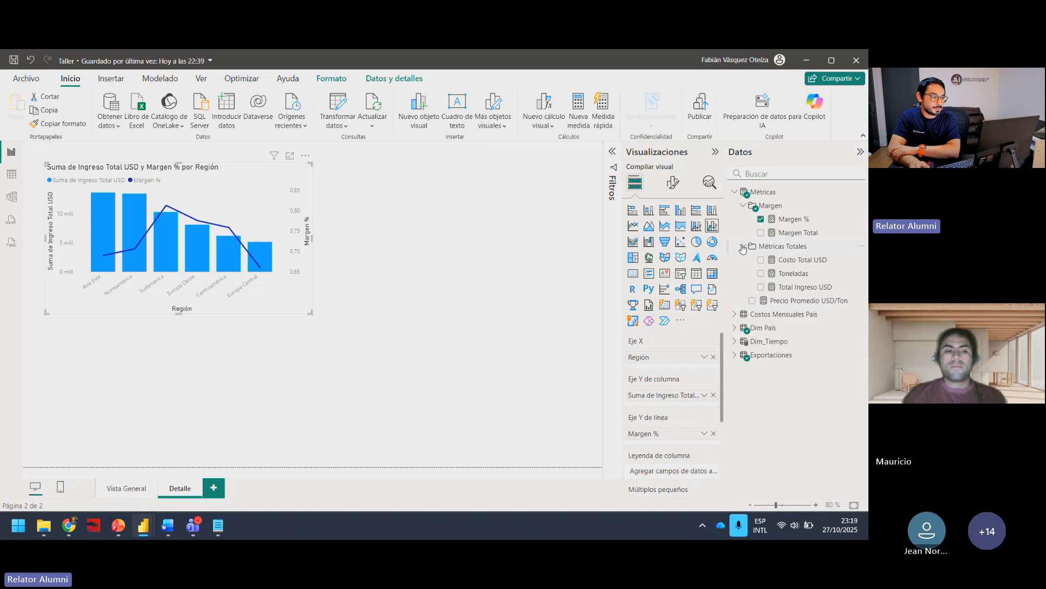
Step: Add an empty donut chart to the Detalle page, shrink it and place it beside the regional combo chart
{"action": "left_click", "coordinate": [513, 269]}
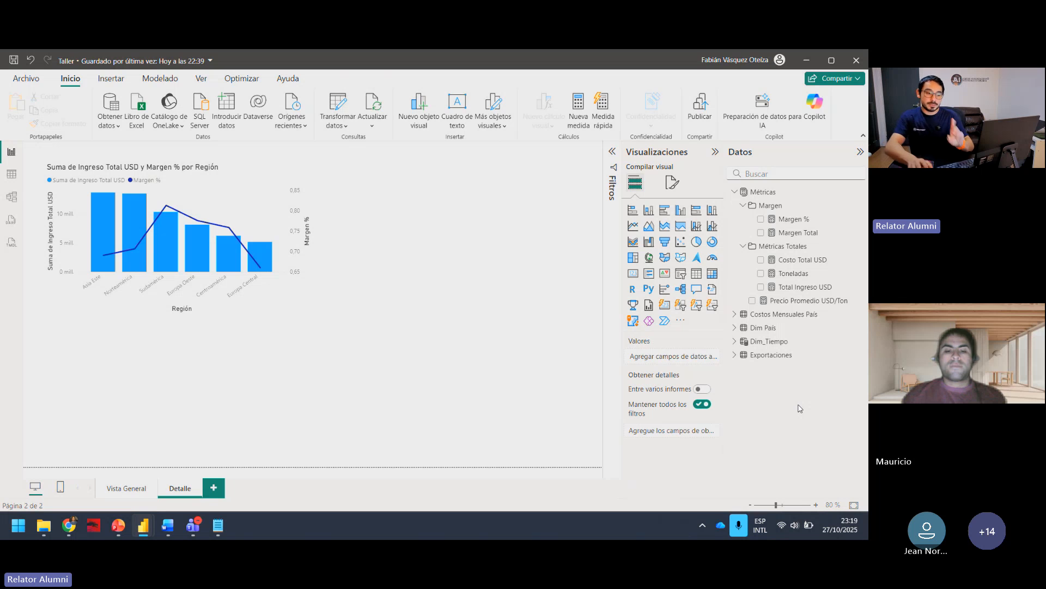
{"action": "left_click", "coordinate": [710, 244]}
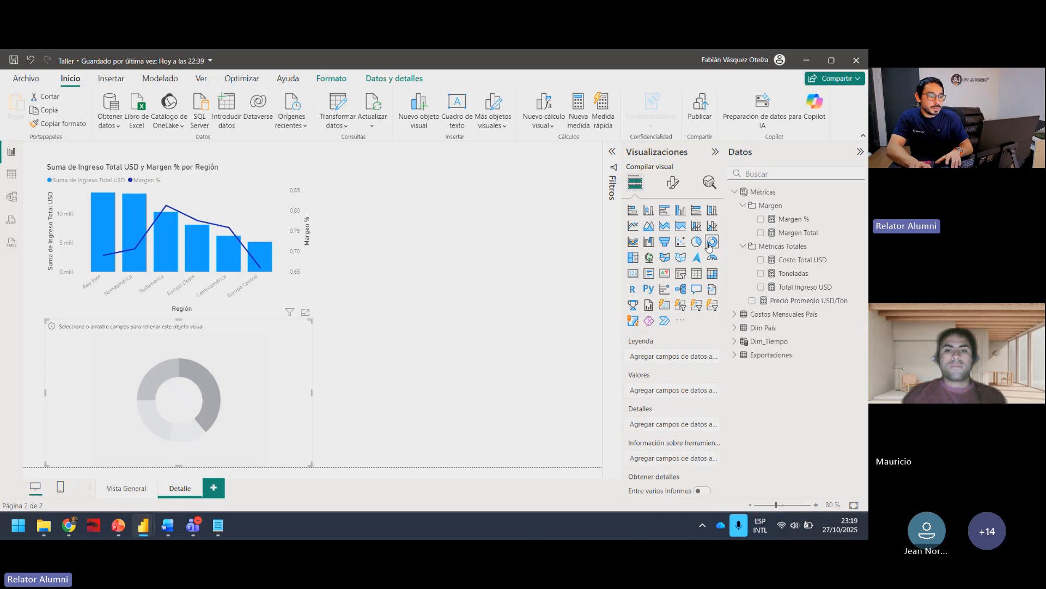
{"action": "left_click_drag", "start_coordinate": [201, 369], "coordinate": [561, 204]}
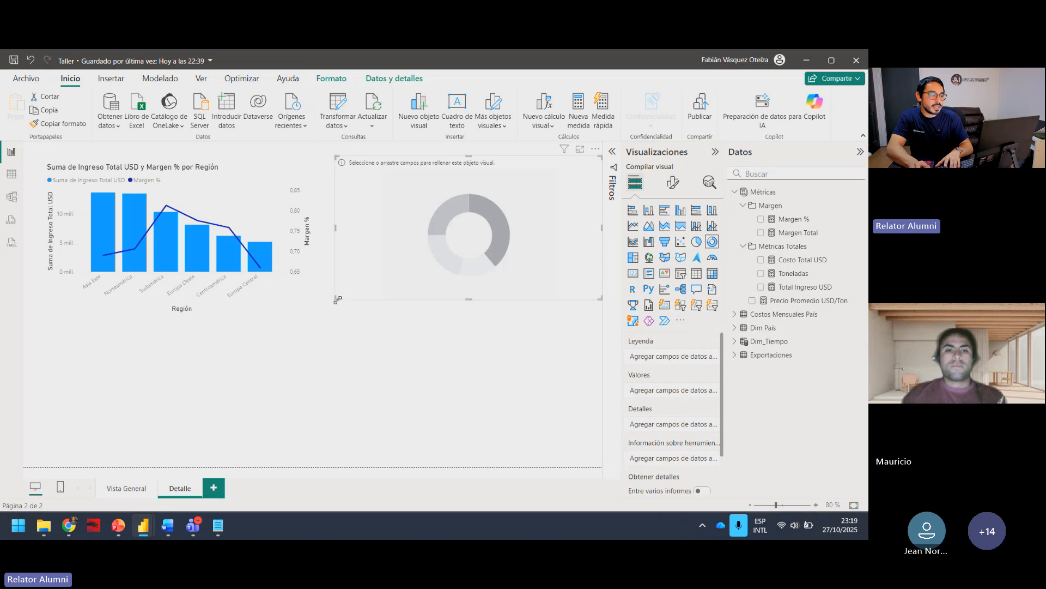
{"action": "left_click_drag", "start_coordinate": [338, 300], "coordinate": [388, 293]}
{"action": "left_click_drag", "start_coordinate": [543, 236], "coordinate": [521, 235]}
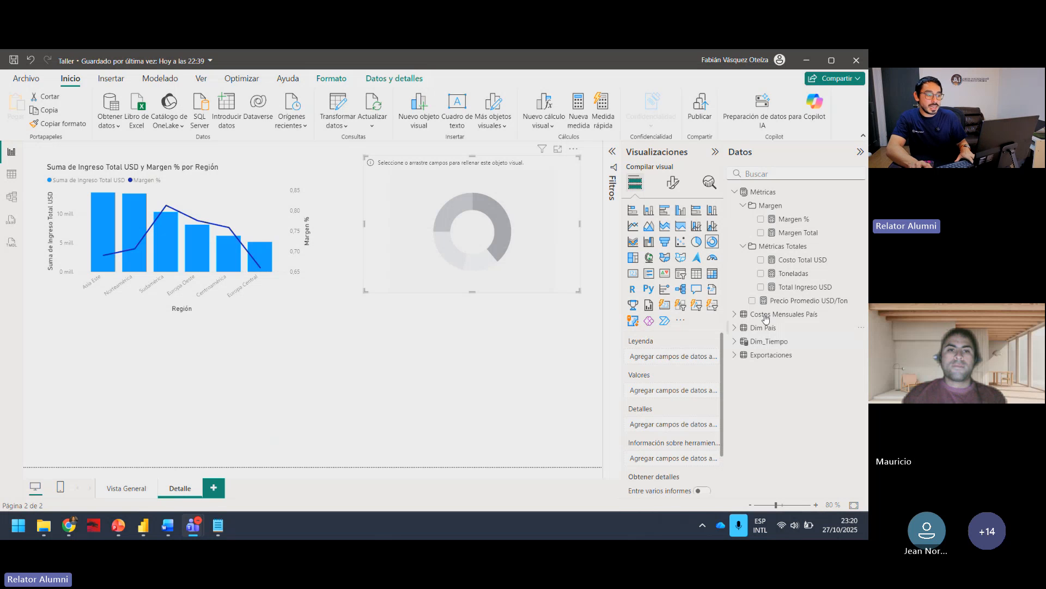
Step: Fill the donut chart with País destino as its legend and Margen Total as its values
{"action": "left_click", "coordinate": [735, 327]}
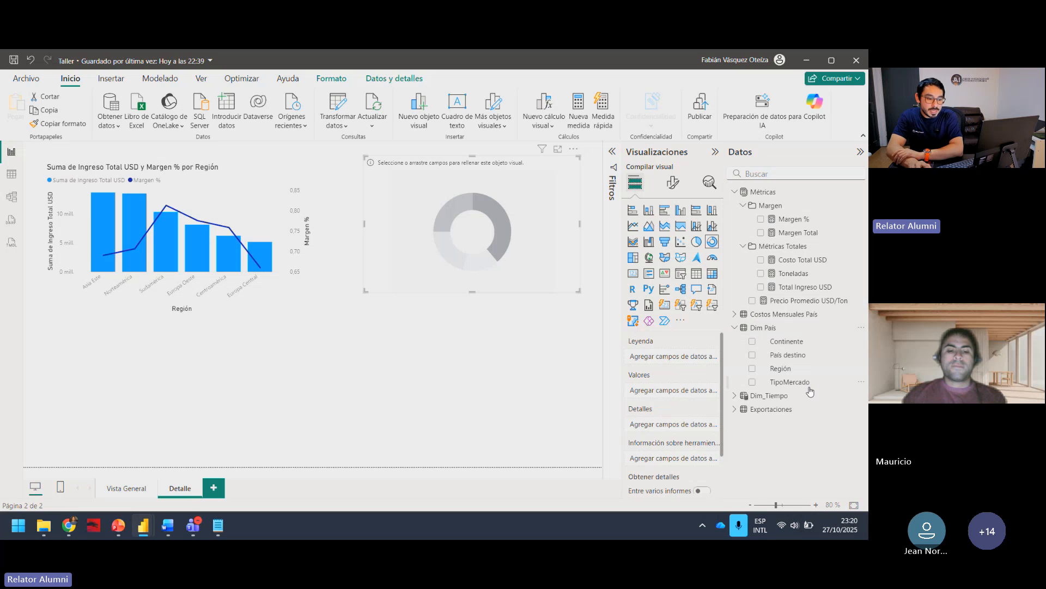
{"action": "left_click", "coordinate": [752, 357]}
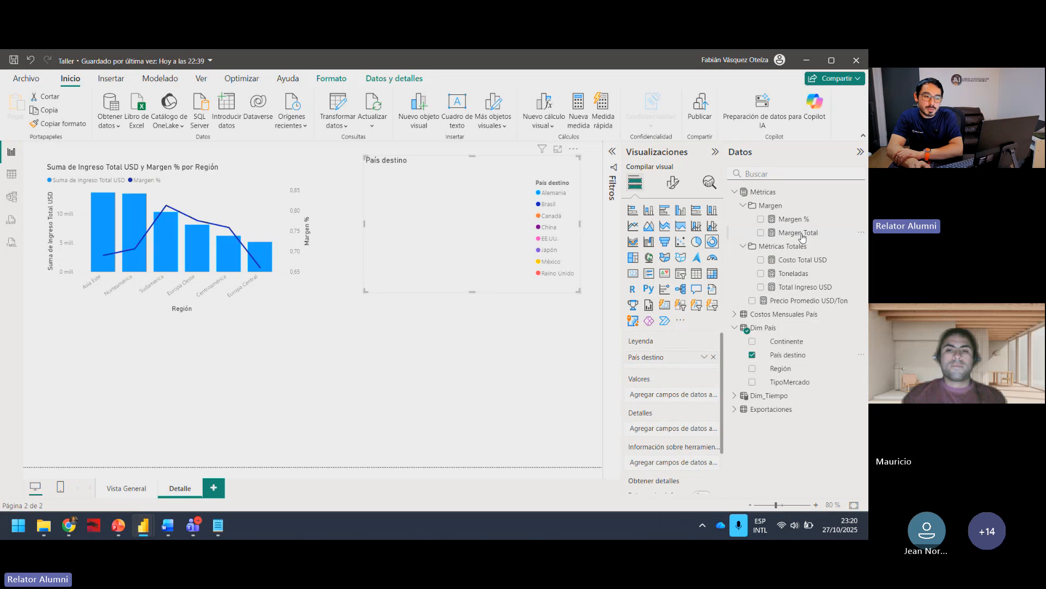
{"action": "left_click", "coordinate": [761, 233]}
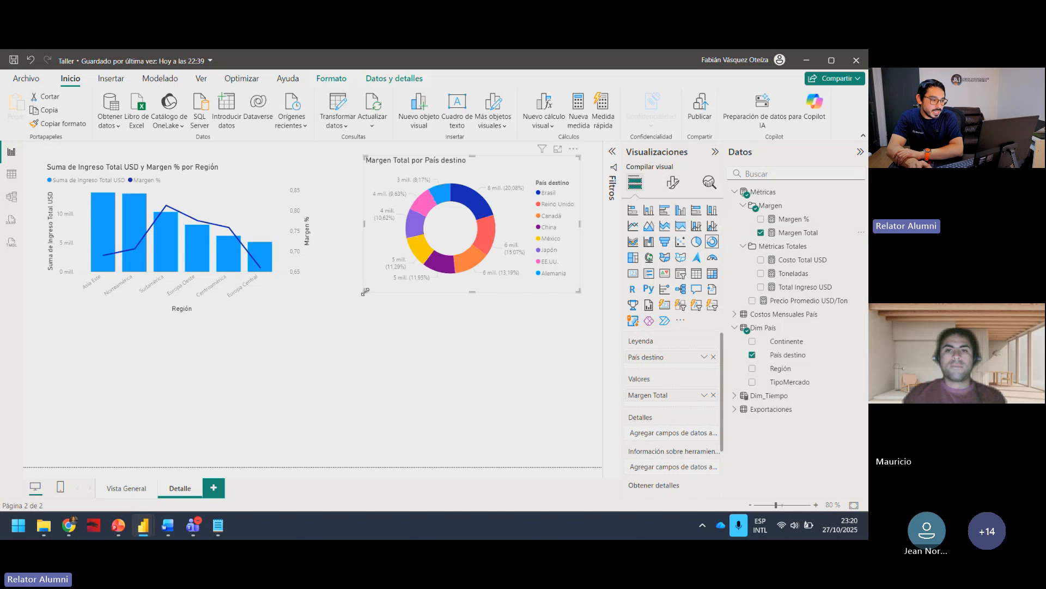
Step: Enlarge the Margen Total donut chart and align it near the page's upper edge, clear of the combo chart
{"action": "left_click_drag", "start_coordinate": [365, 292], "coordinate": [293, 378]}
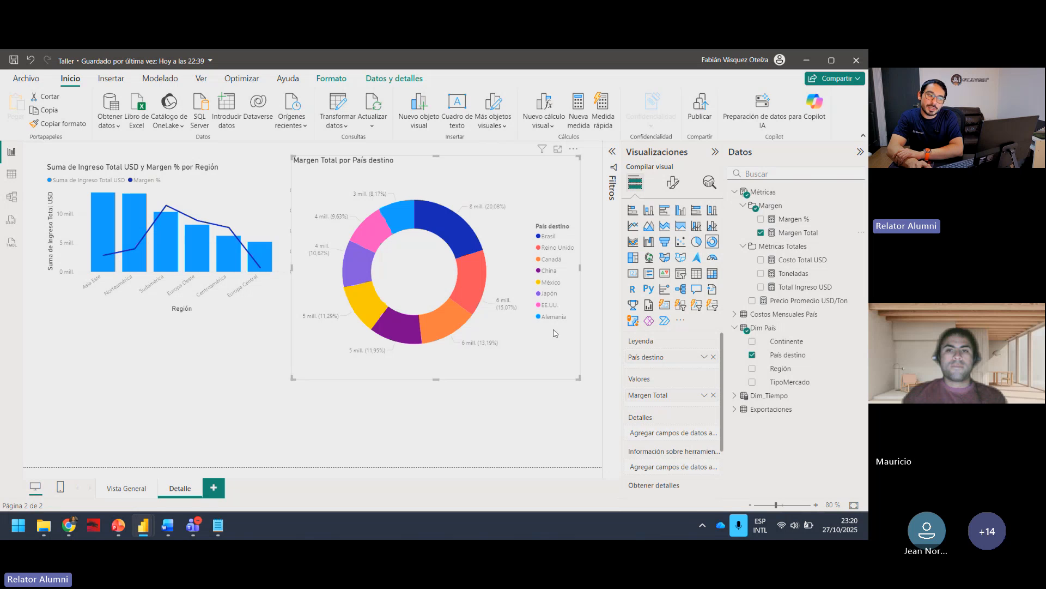
{"action": "left_click_drag", "start_coordinate": [548, 351], "coordinate": [550, 345]}
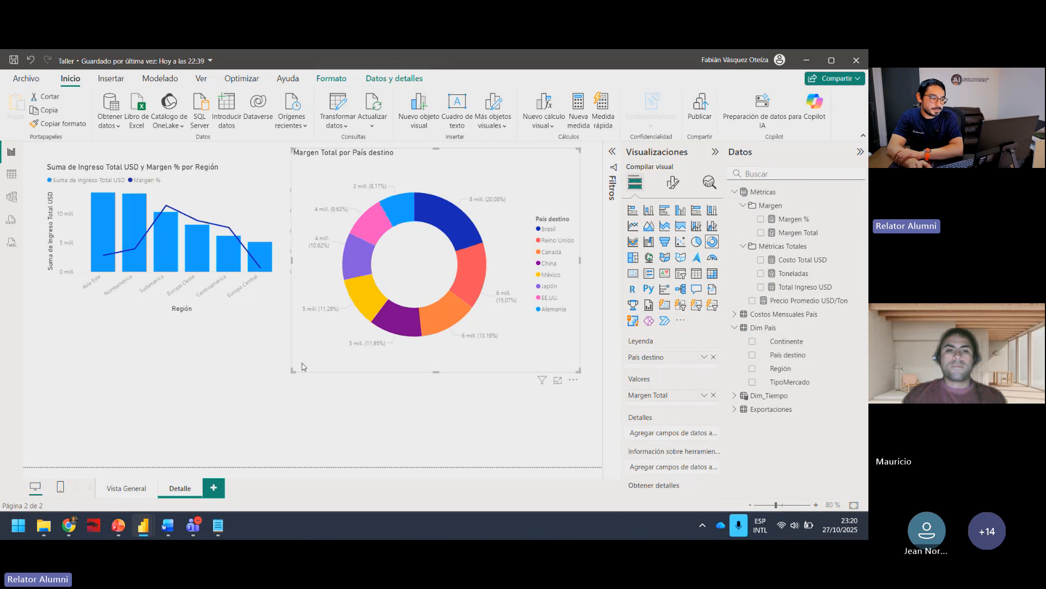
{"action": "left_click_drag", "start_coordinate": [293, 372], "coordinate": [333, 314]}
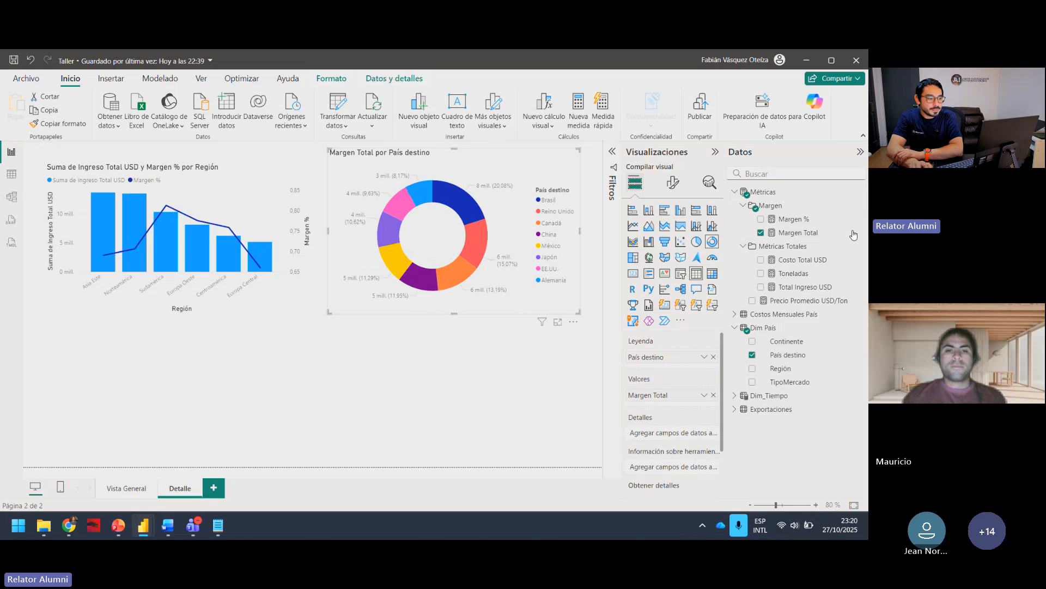
Step: Change the País destino filter of the Margen Total donut chart to the Top N filter type
{"action": "left_click", "coordinate": [613, 154]}
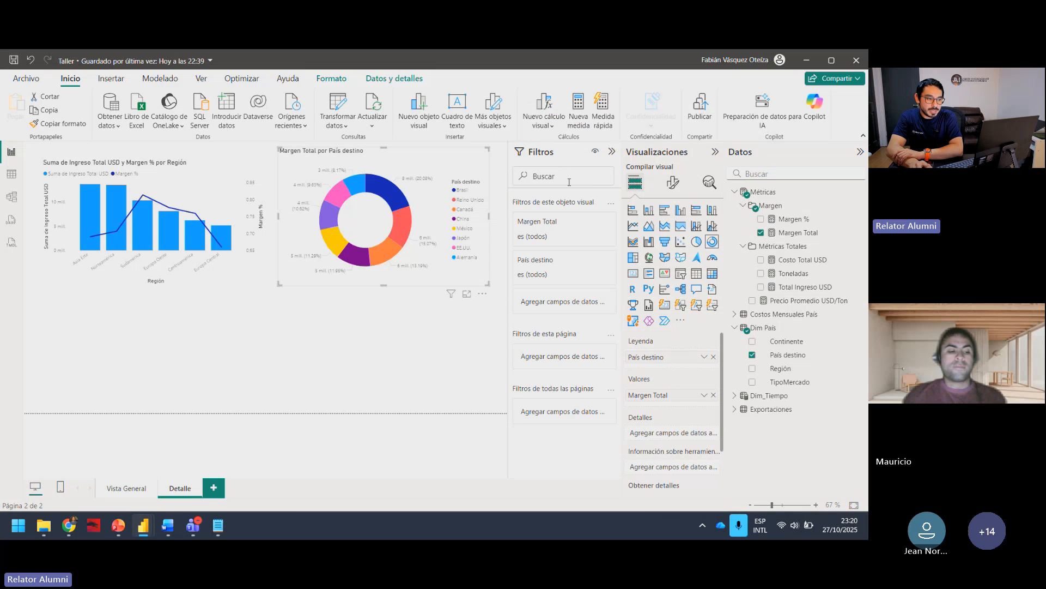
{"action": "left_click", "coordinate": [613, 155]}
{"action": "left_click", "coordinate": [715, 151]}
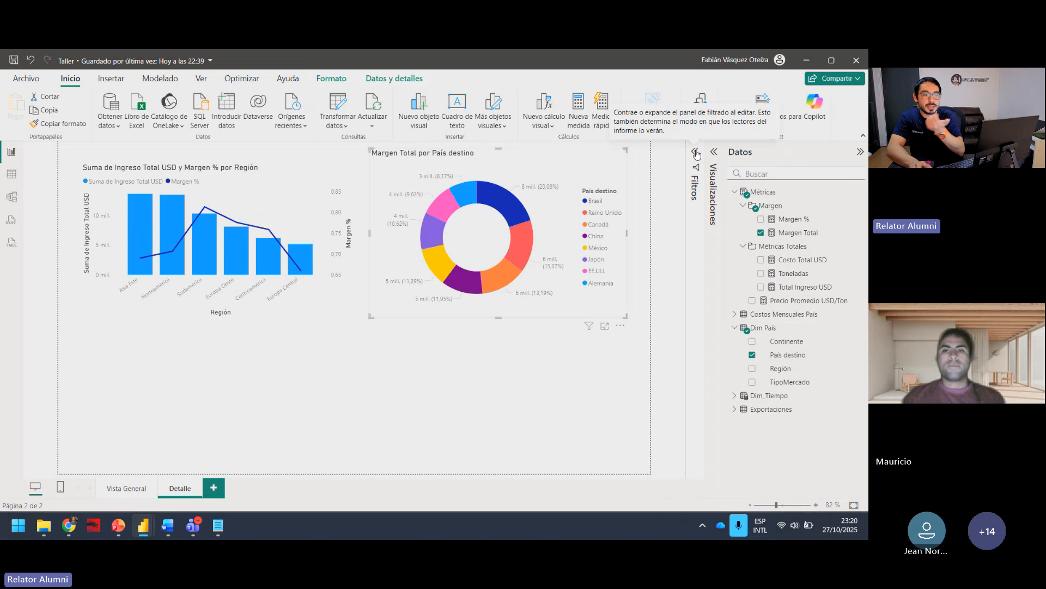
{"action": "left_click", "coordinate": [697, 154]}
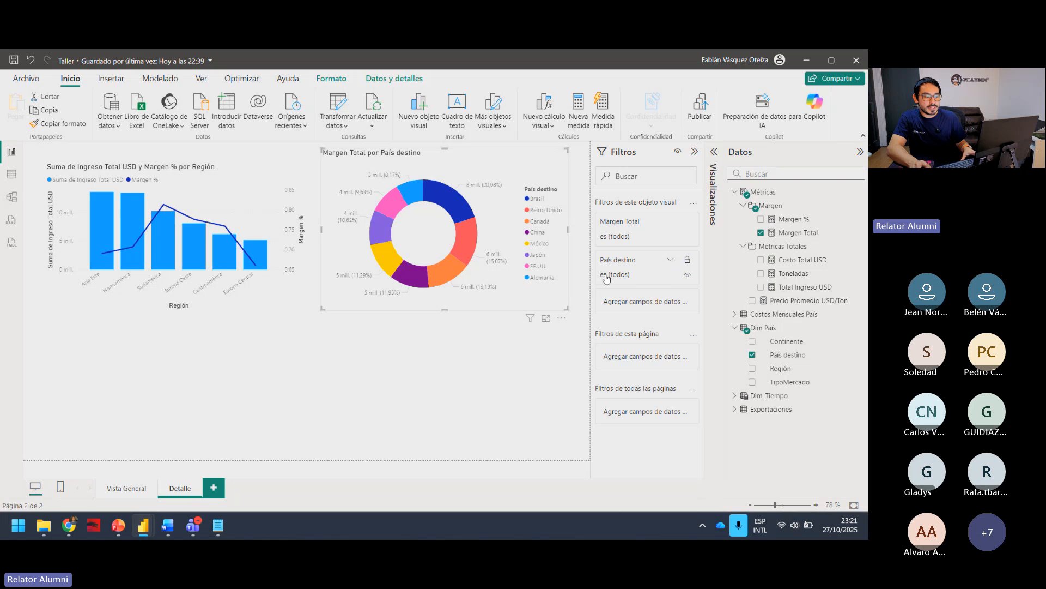
{"action": "left_click", "coordinate": [658, 279]}
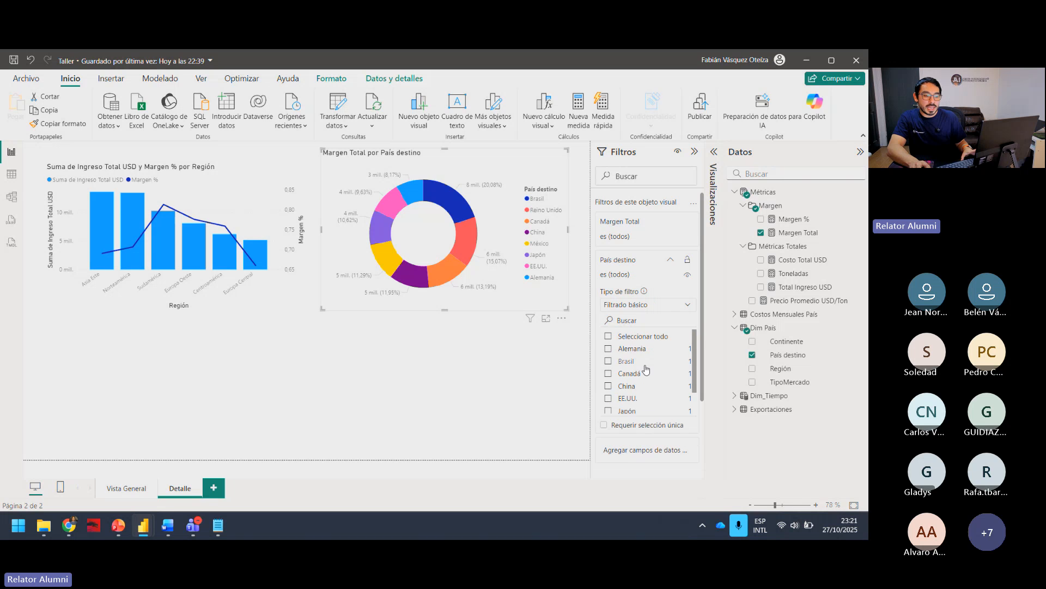
{"action": "left_click", "coordinate": [648, 305]}
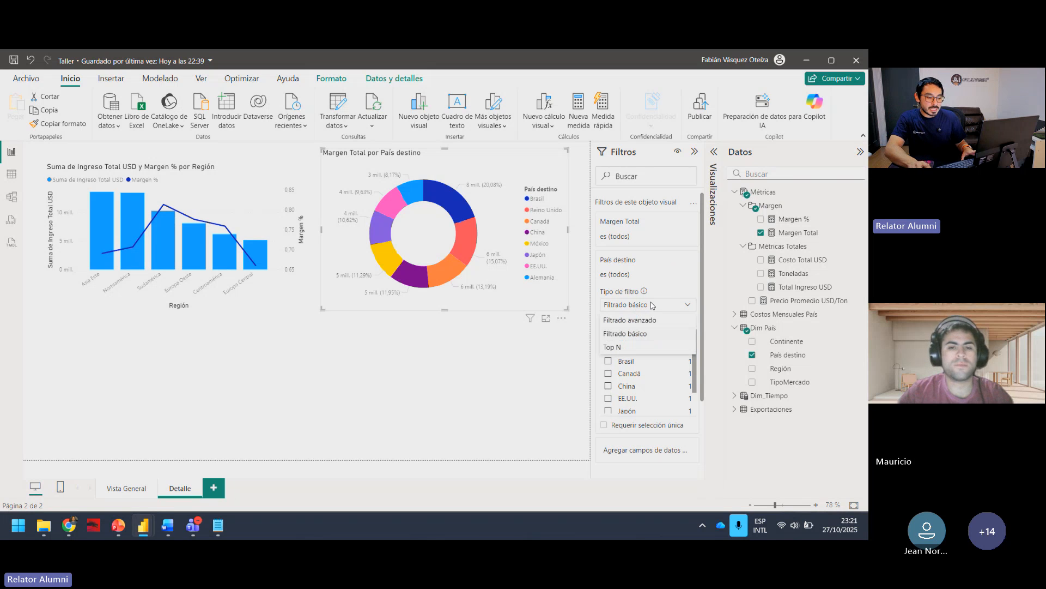
{"action": "left_click", "coordinate": [612, 347]}
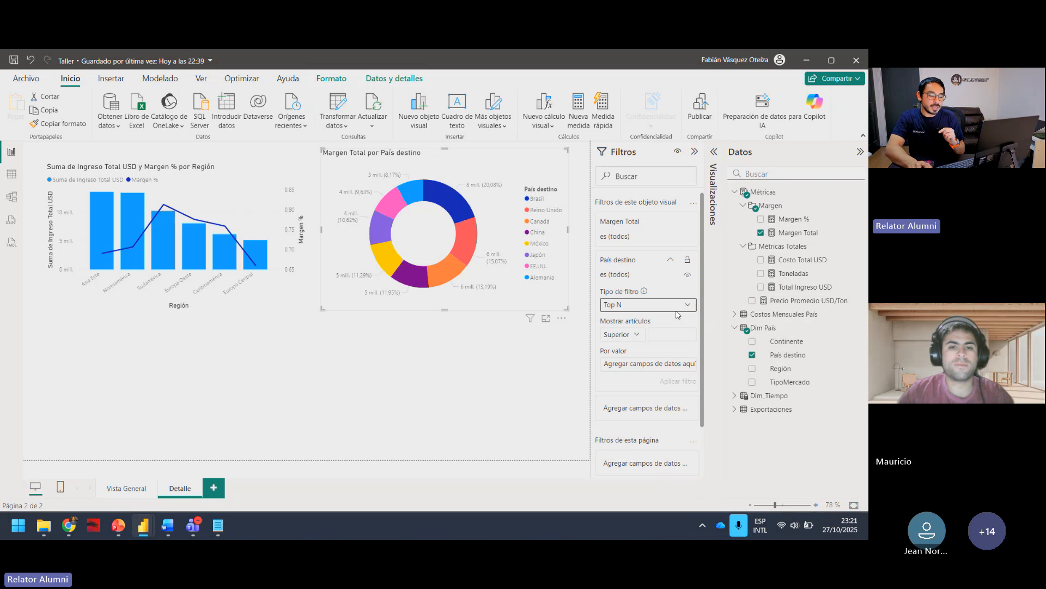
Step: Set the Top N filter to show the Superior 3 countries by Margen Total and apply it to the donut
{"action": "left_click", "coordinate": [632, 337]}
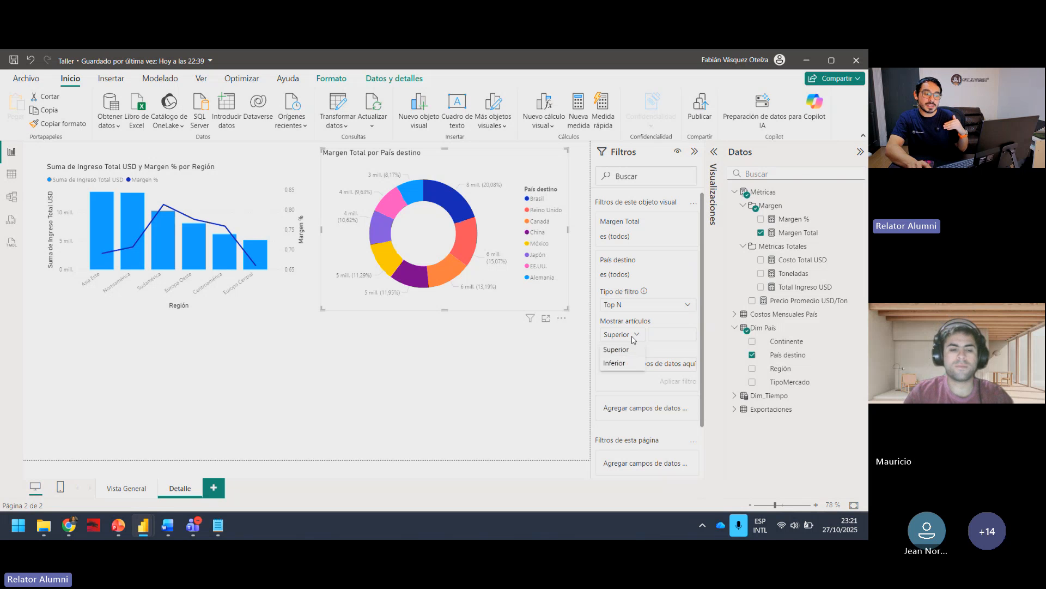
{"action": "left_click", "coordinate": [633, 331]}
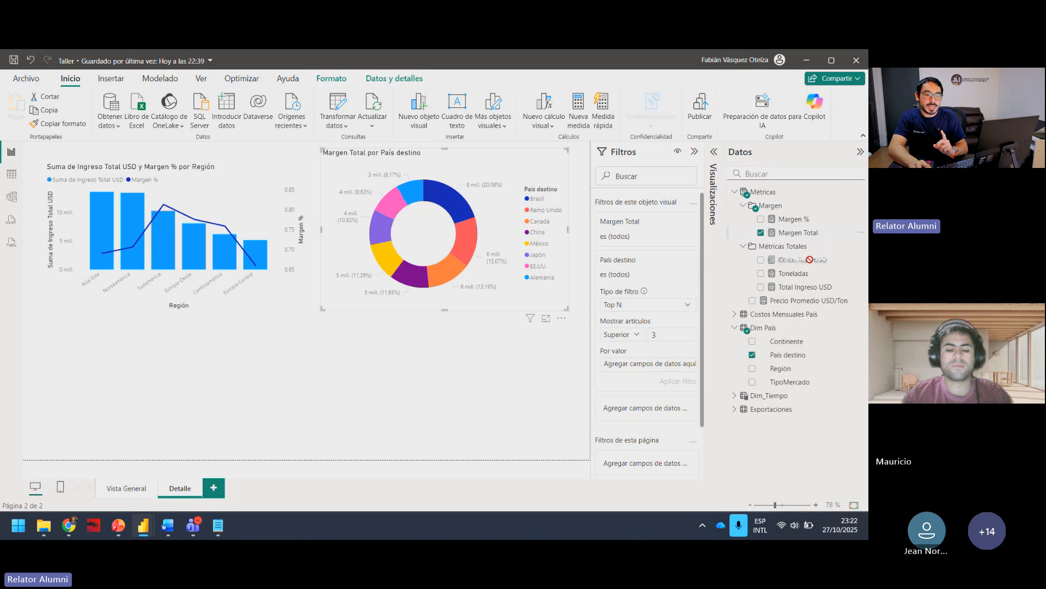
{"action": "left_click_drag", "start_coordinate": [798, 232], "coordinate": [648, 369]}
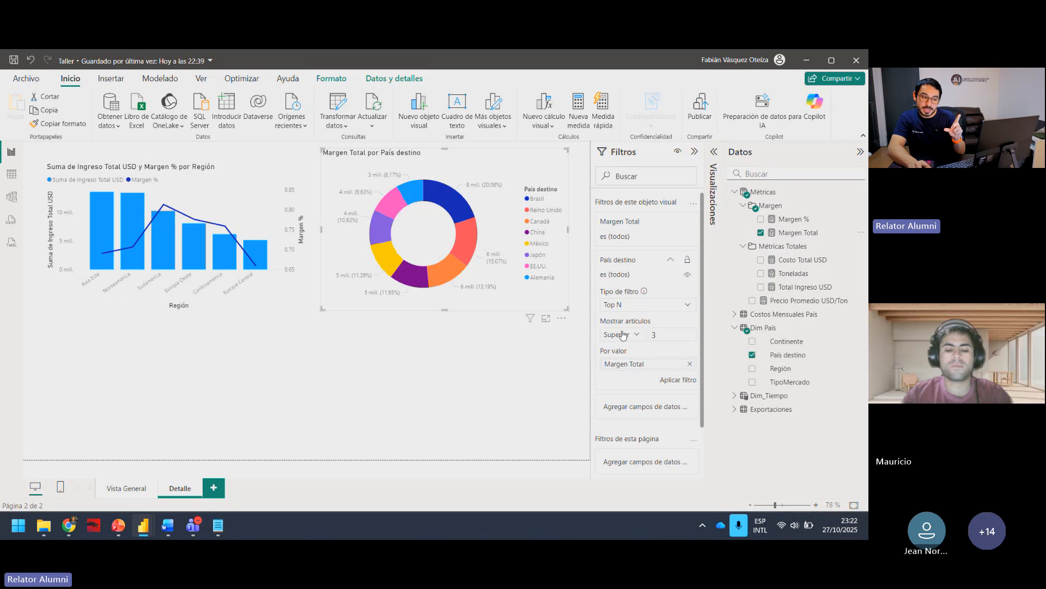
{"action": "left_click", "coordinate": [662, 333]}
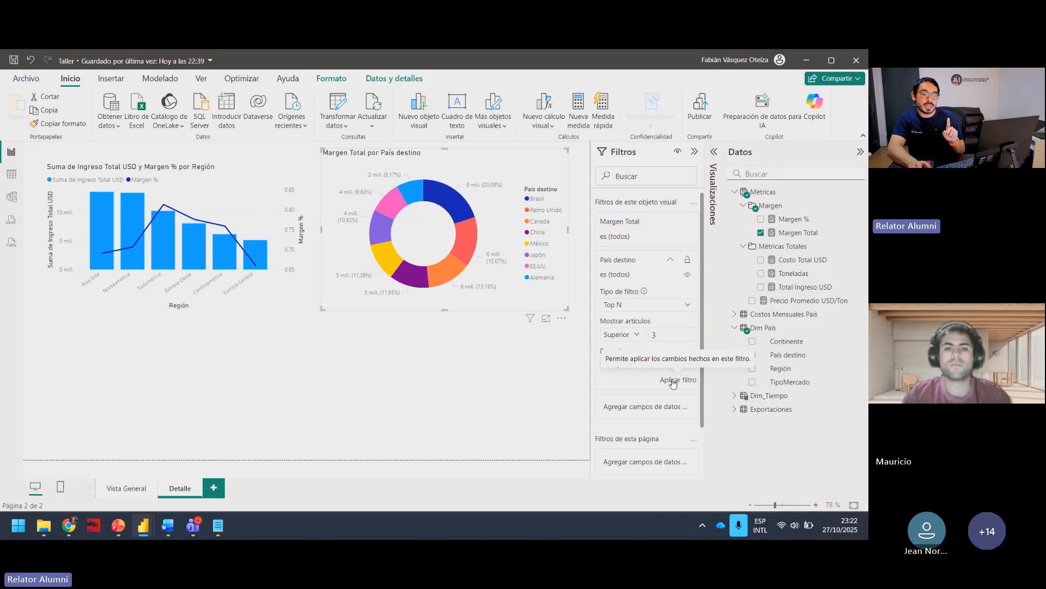
{"action": "left_click", "coordinate": [674, 381]}
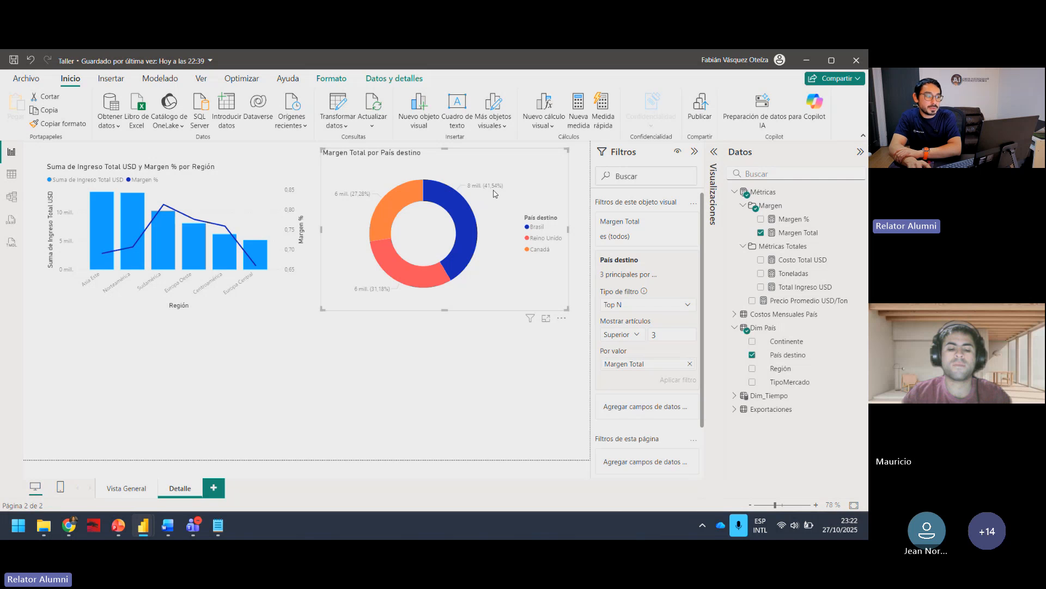
{"action": "left_click", "coordinate": [516, 383]}
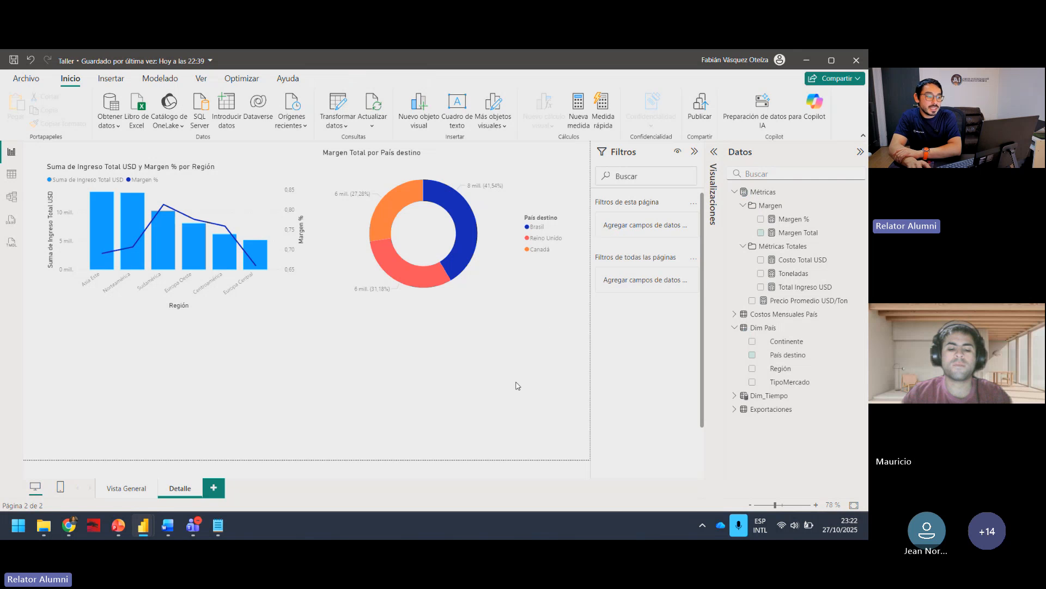
Step: Move the donut chart slightly down and away from the combo chart, and collapse the filter settings
{"action": "left_click", "coordinate": [695, 151]}
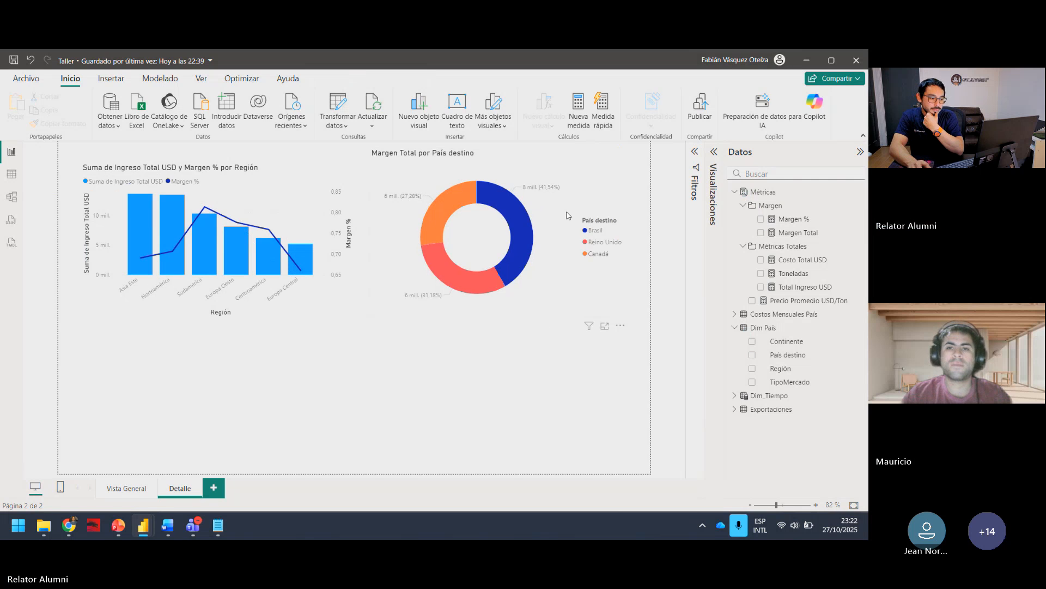
{"action": "left_click", "coordinate": [512, 248]}
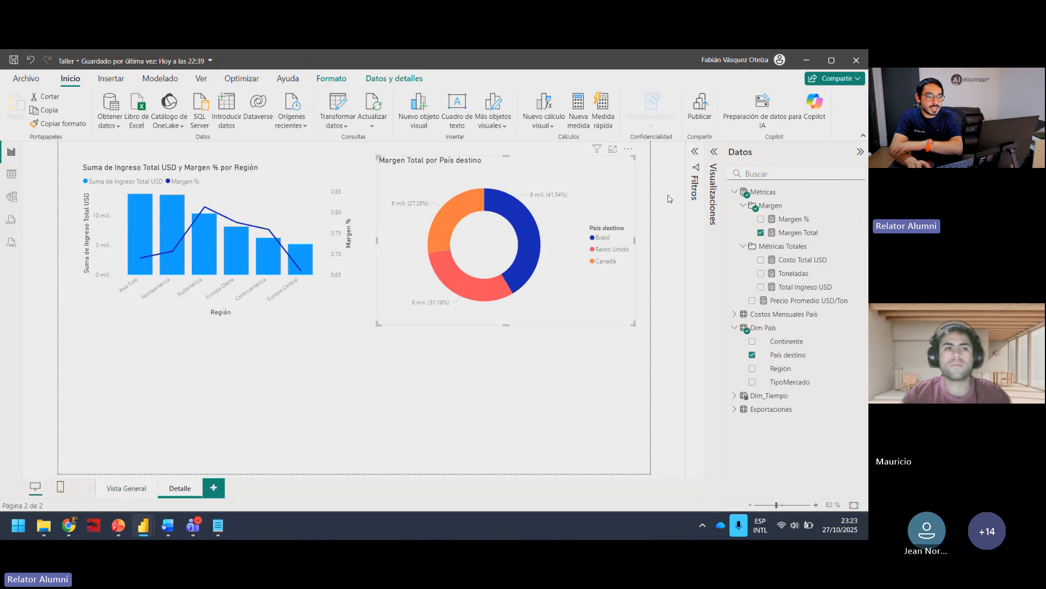
{"action": "left_click", "coordinate": [695, 160]}
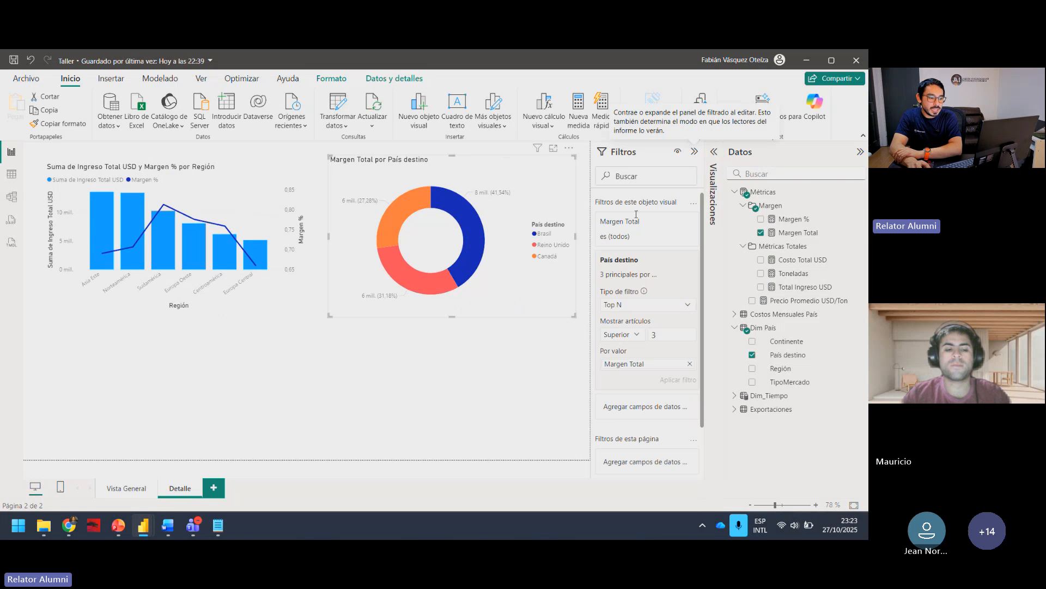
{"action": "left_click", "coordinate": [694, 152]}
{"action": "left_click", "coordinate": [452, 364]}
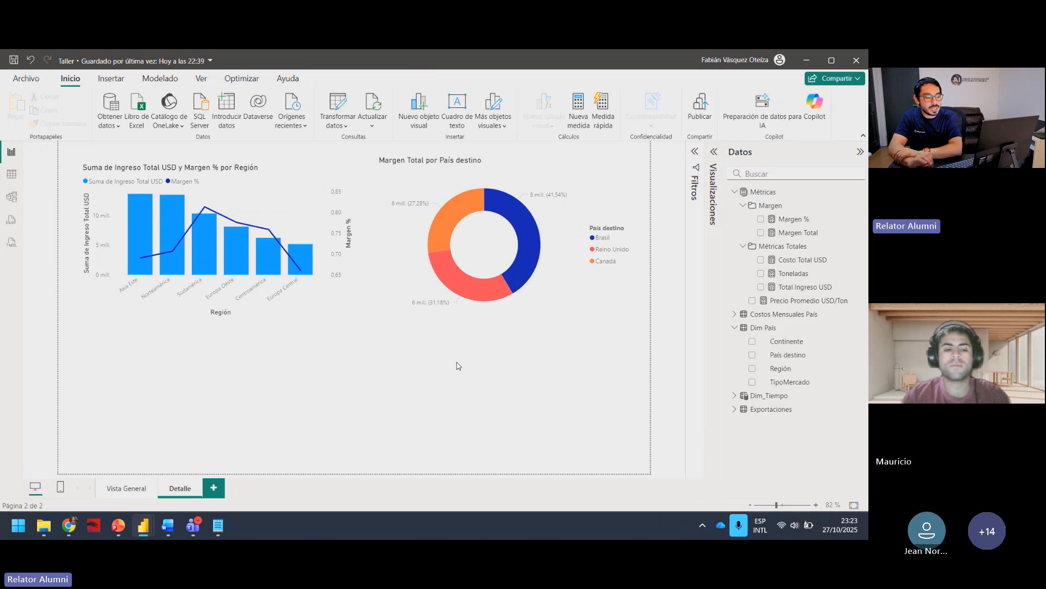
Step: Test how the donut responds to individual regions in the combo chart, including Centroamérica, Sudamérica and Europa Oeste, and clear the selection
{"action": "left_click", "coordinate": [259, 264]}
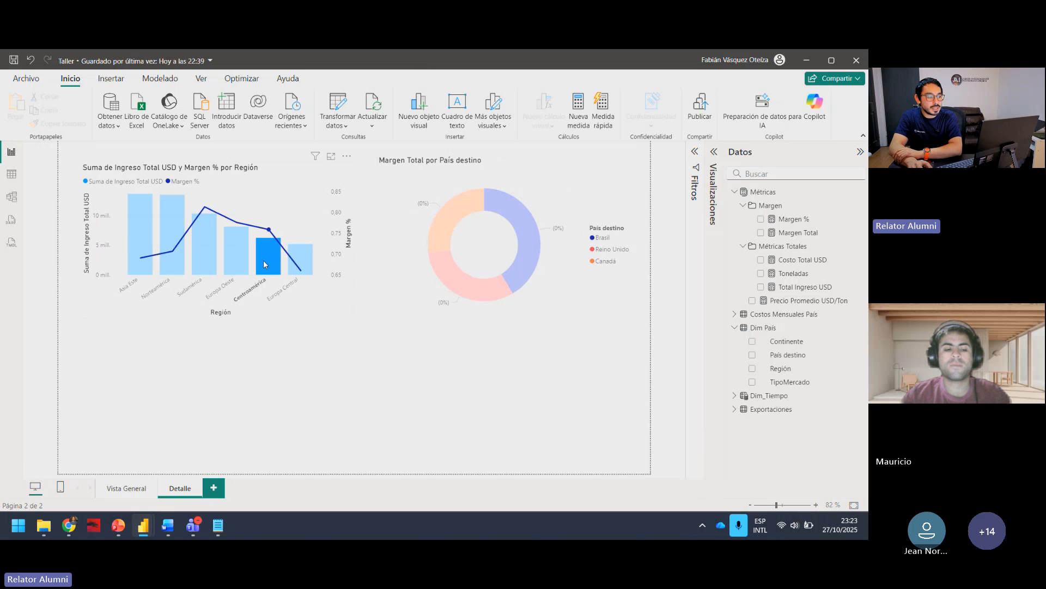
{"action": "left_click", "coordinate": [225, 257]}
{"action": "left_click", "coordinate": [207, 254]}
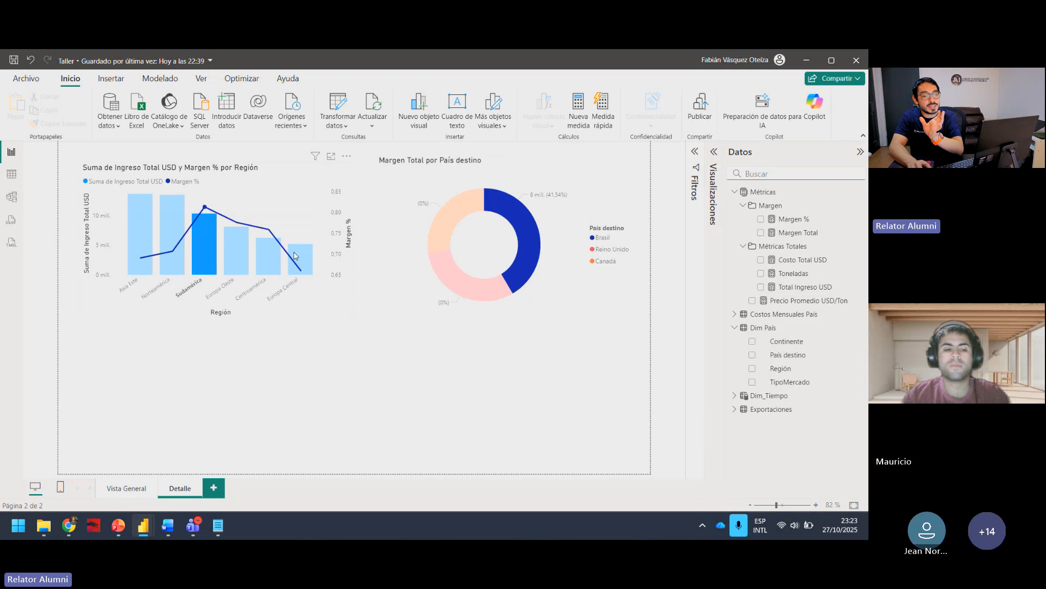
{"action": "left_click", "coordinate": [178, 239]}
{"action": "left_click", "coordinate": [206, 251]}
{"action": "left_click", "coordinate": [245, 256]}
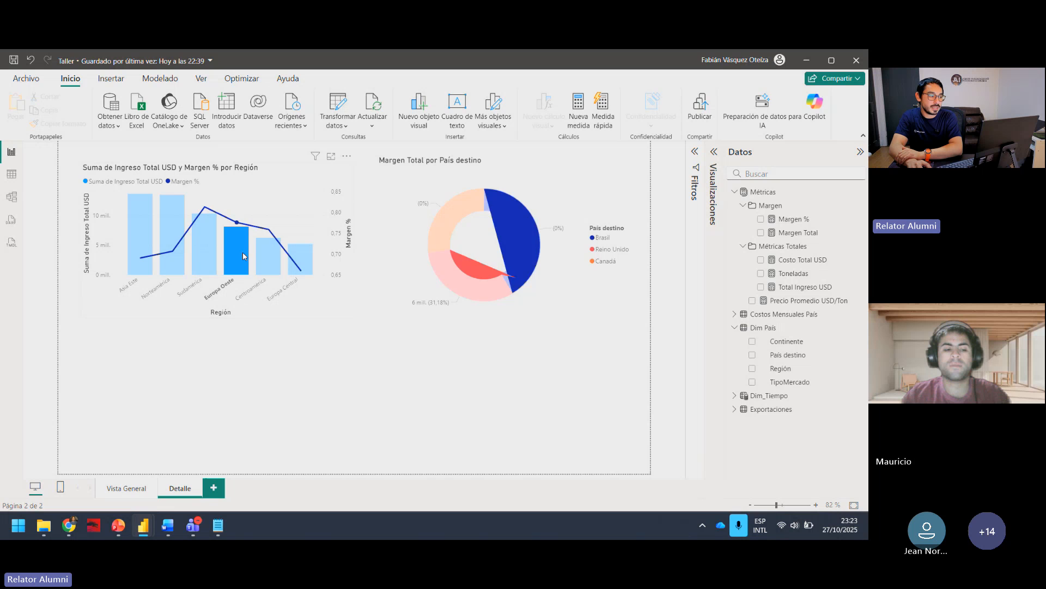
{"action": "left_click", "coordinate": [271, 260]}
{"action": "left_click", "coordinate": [306, 264]}
{"action": "left_click", "coordinate": [305, 263]}
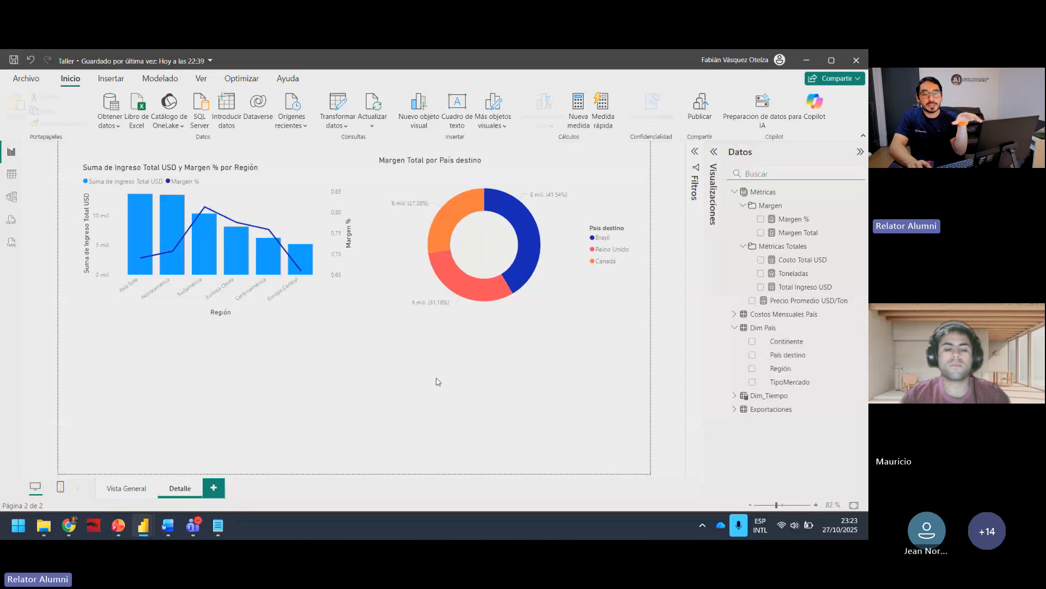
Step: Add a slicer below the combo chart and fill it with País destino from Dim País
{"action": "left_click", "coordinate": [713, 152]}
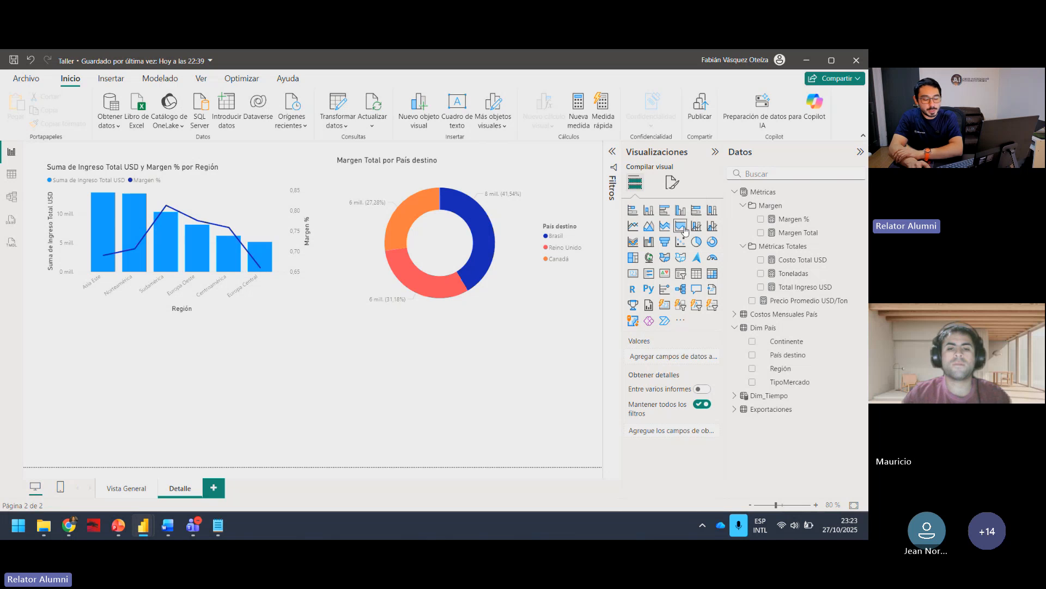
{"action": "left_click", "coordinate": [681, 274]}
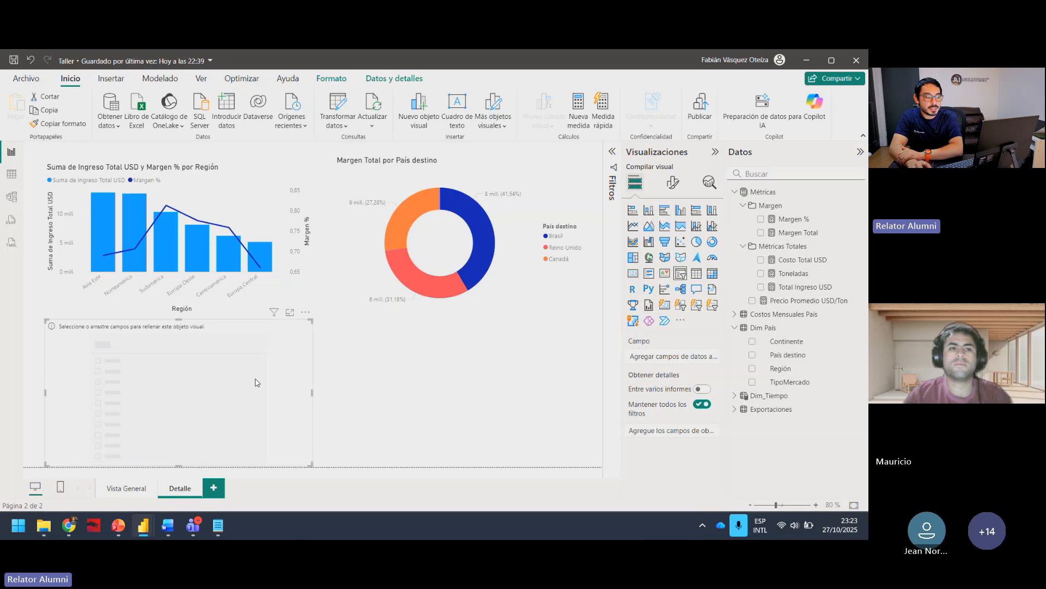
{"action": "mouse_move", "coordinate": [272, 352]}
{"action": "left_mouse_down"}
{"action": "mouse_move", "coordinate": [257, 374]}
{"action": "mouse_move", "coordinate": [262, 364]}
{"action": "left_mouse_up"}
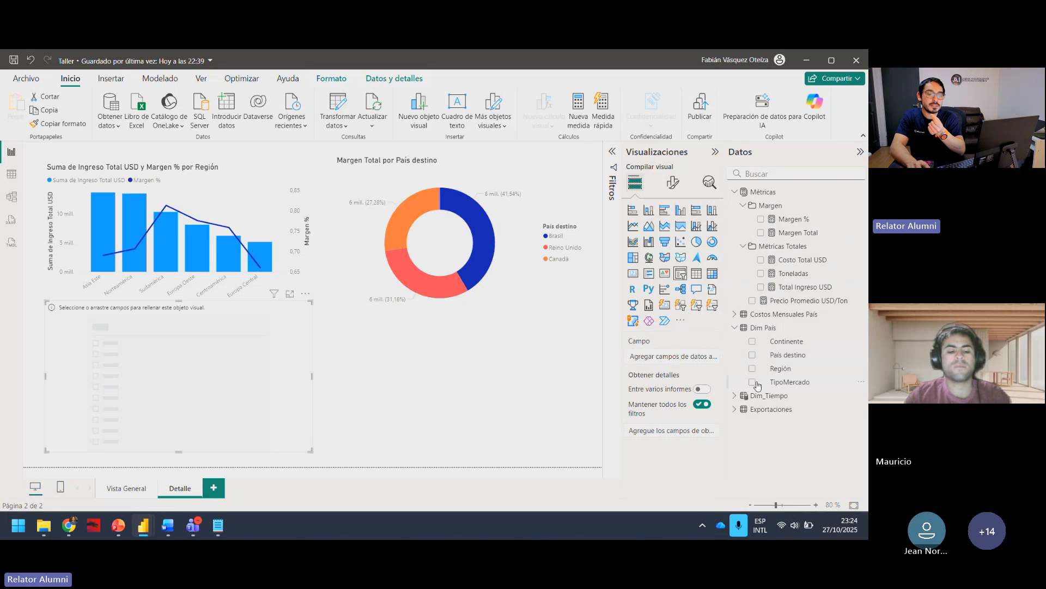
{"action": "left_click", "coordinate": [735, 314]}
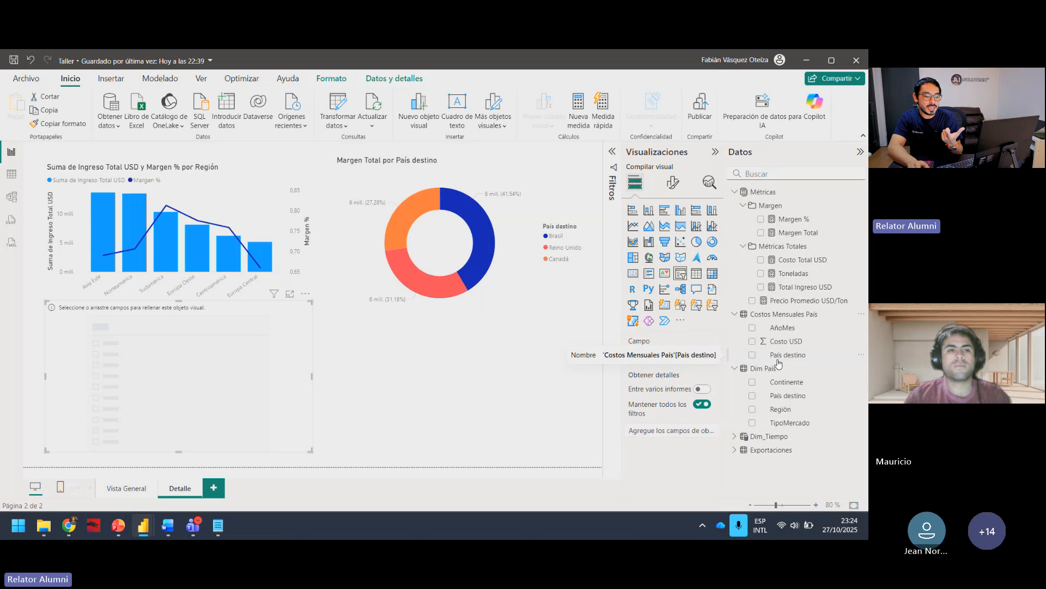
{"action": "left_click", "coordinate": [735, 315]}
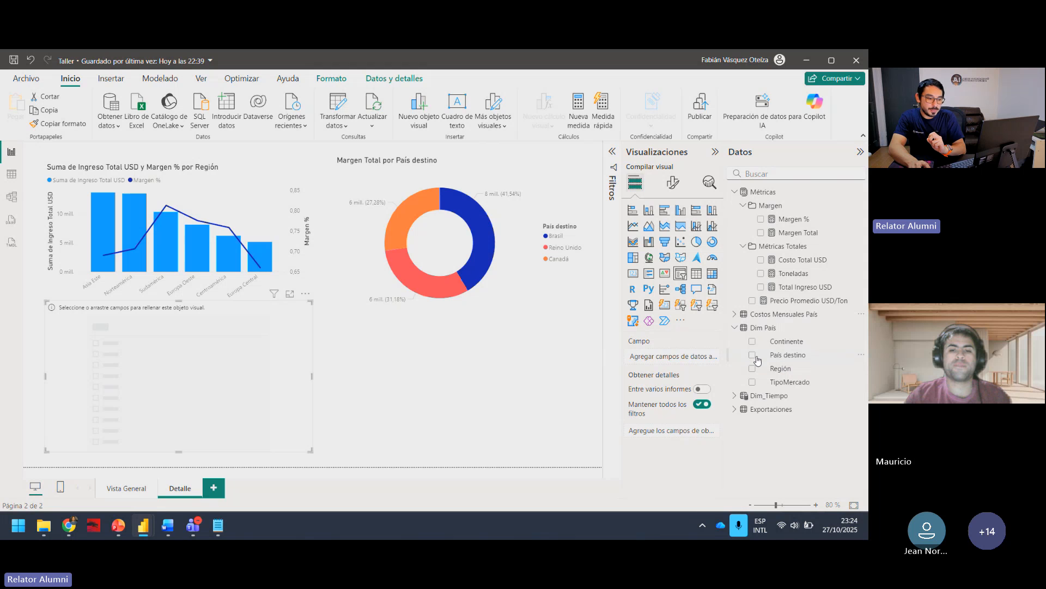
{"action": "left_click", "coordinate": [753, 355]}
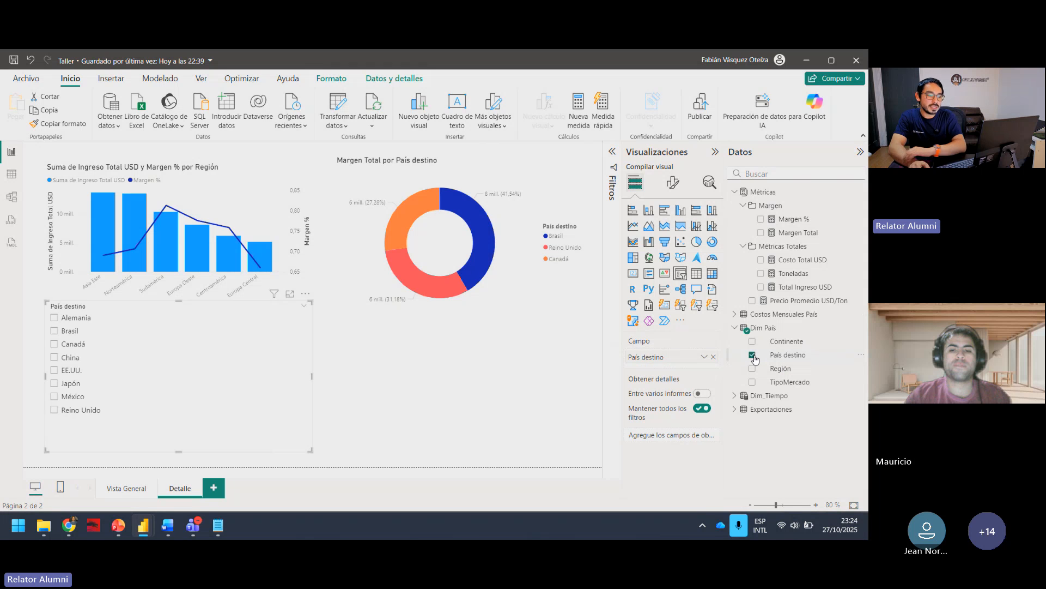
Step: Test the País destino slicer with Canadá and México individually, and with China, EE.UU., Japón and México combined
{"action": "left_click", "coordinate": [211, 344]}
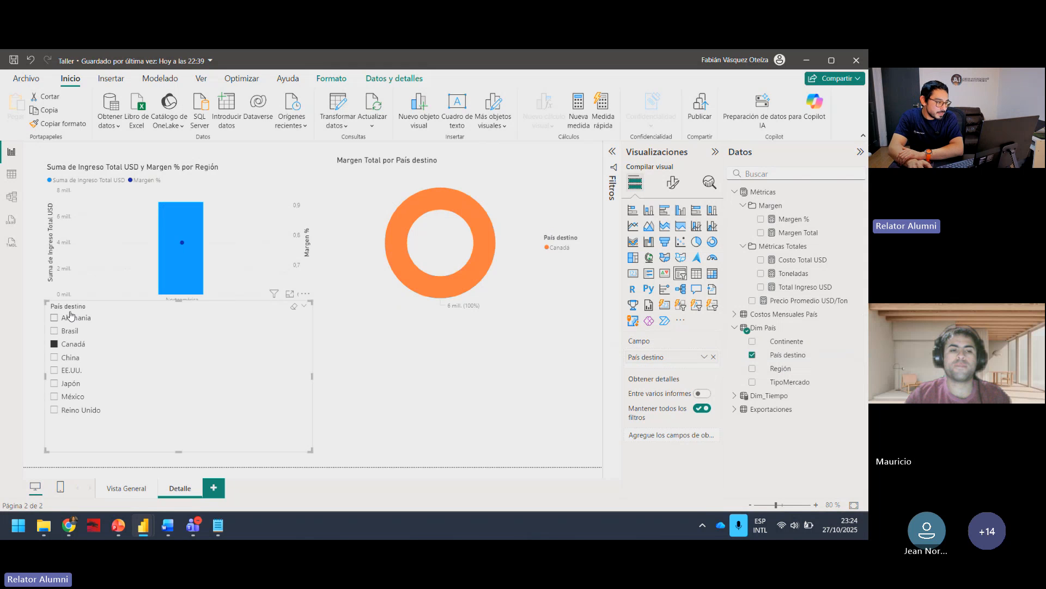
{"action": "left_click", "coordinate": [53, 343]}
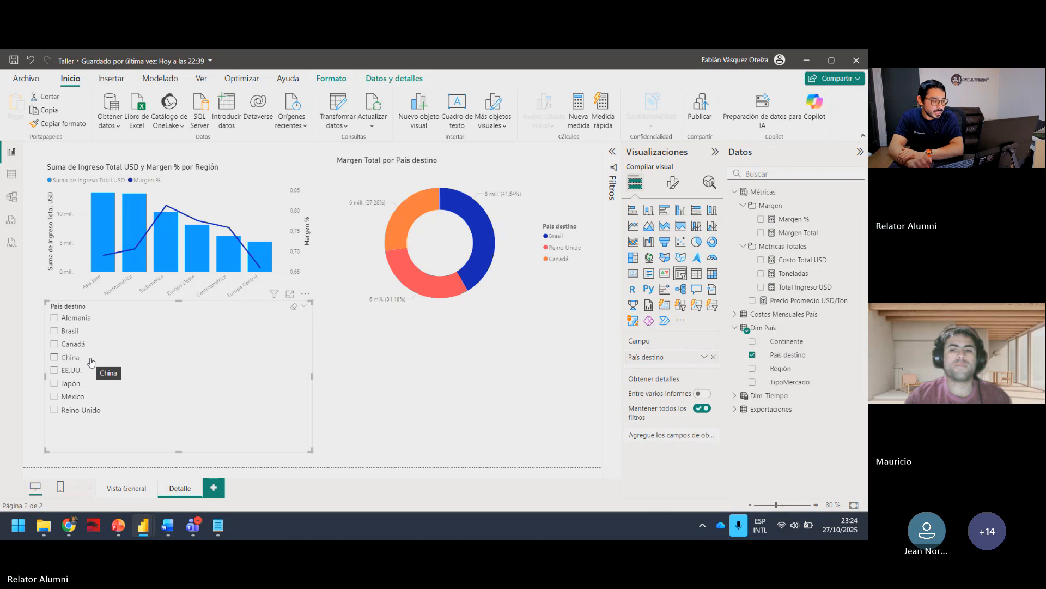
{"action": "left_click", "coordinate": [54, 396]}
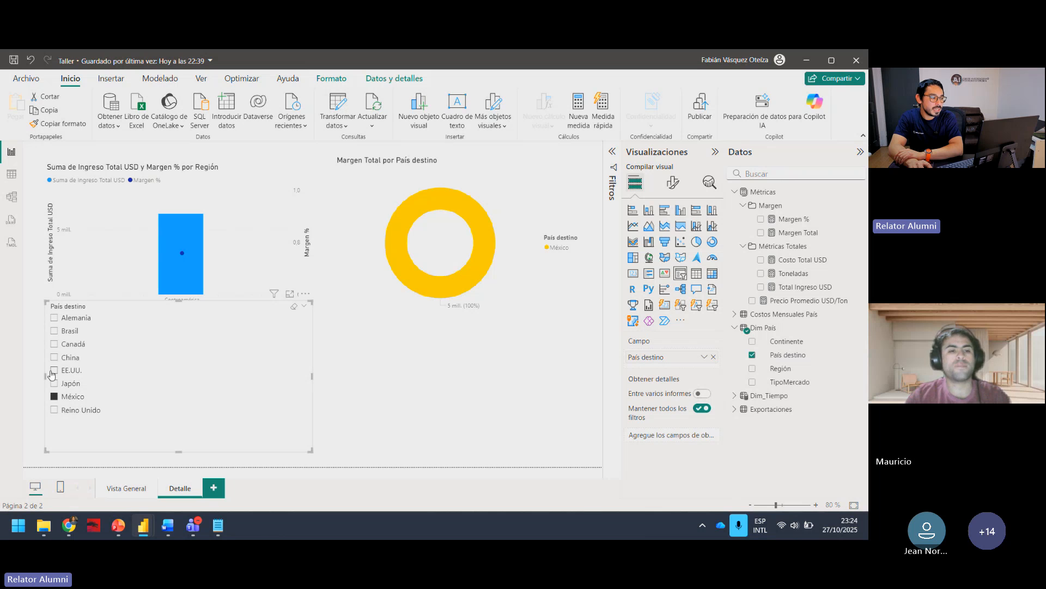
{"action": "left_click", "coordinate": [53, 370]}
{"action": "left_click", "coordinate": [57, 357]}
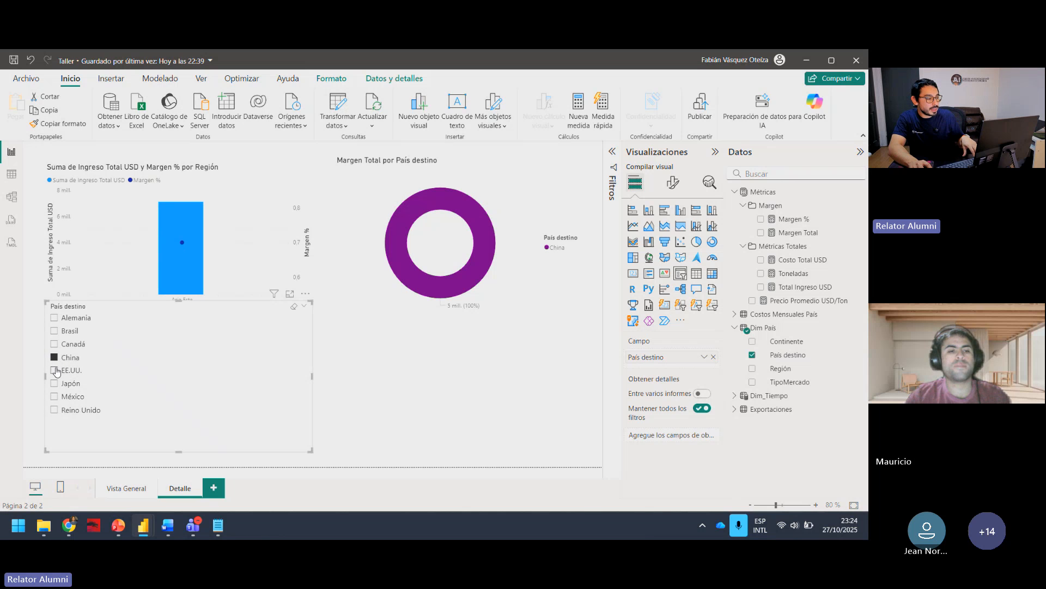
{"action": "left_click", "coordinate": [55, 370], "text": "ctrl"}
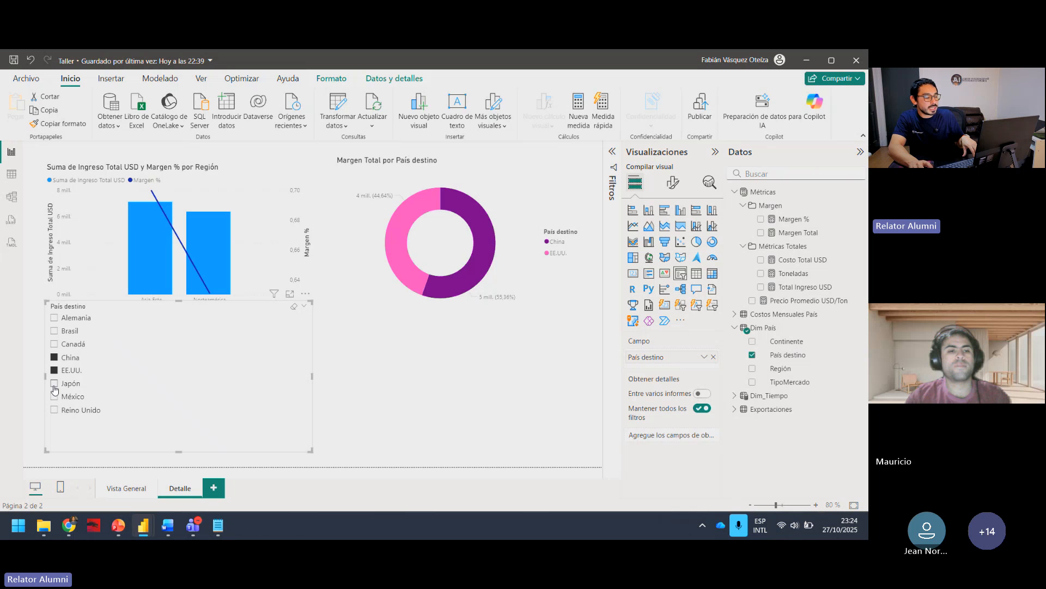
{"action": "left_click", "coordinate": [54, 384], "text": "ctrl"}
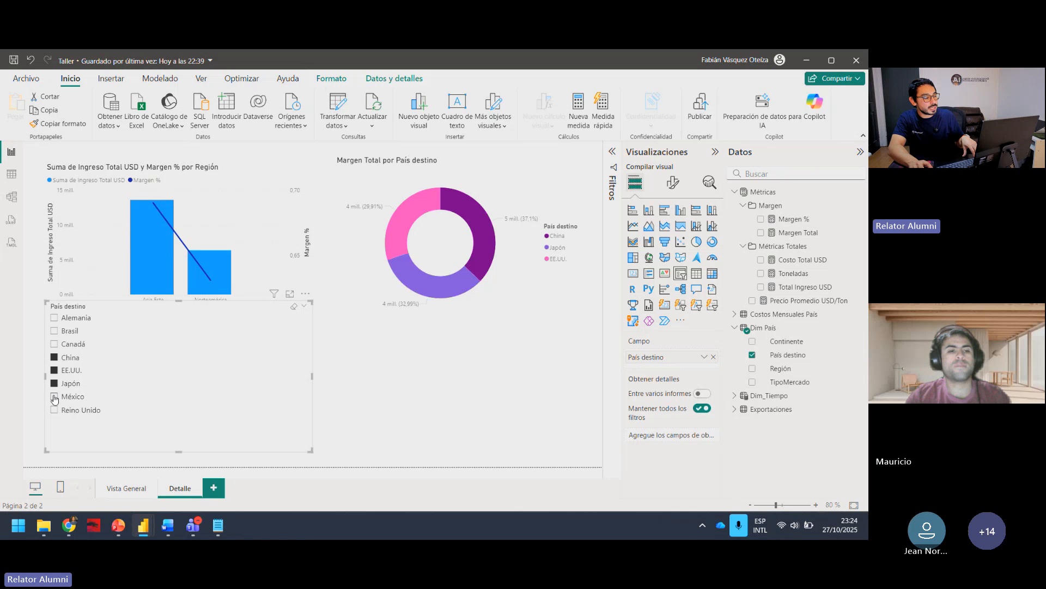
{"action": "left_click", "coordinate": [54, 397], "text": "ctrl"}
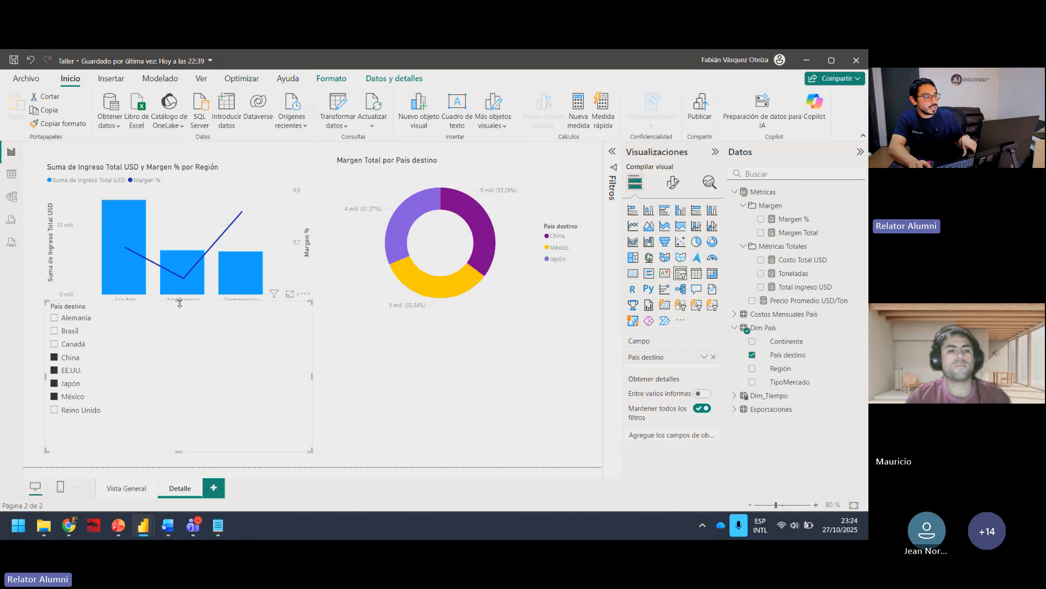
Step: Lower the slicer's upper edge clear of the combo chart's region axis and clear all selected countries
{"action": "left_click_drag", "start_coordinate": [180, 303], "coordinate": [179, 330]}
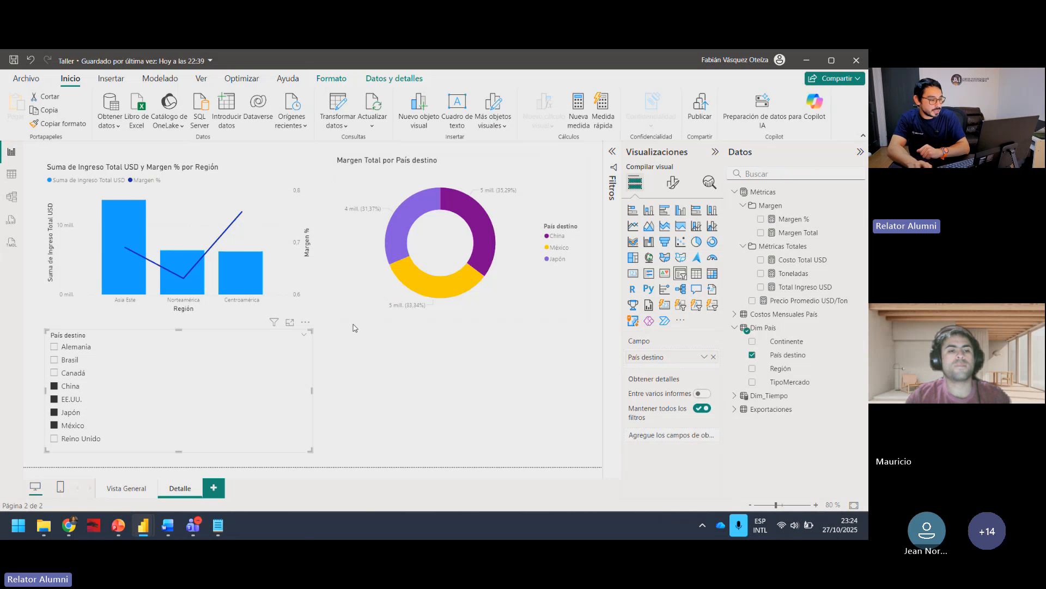
{"action": "left_click", "coordinate": [56, 386]}
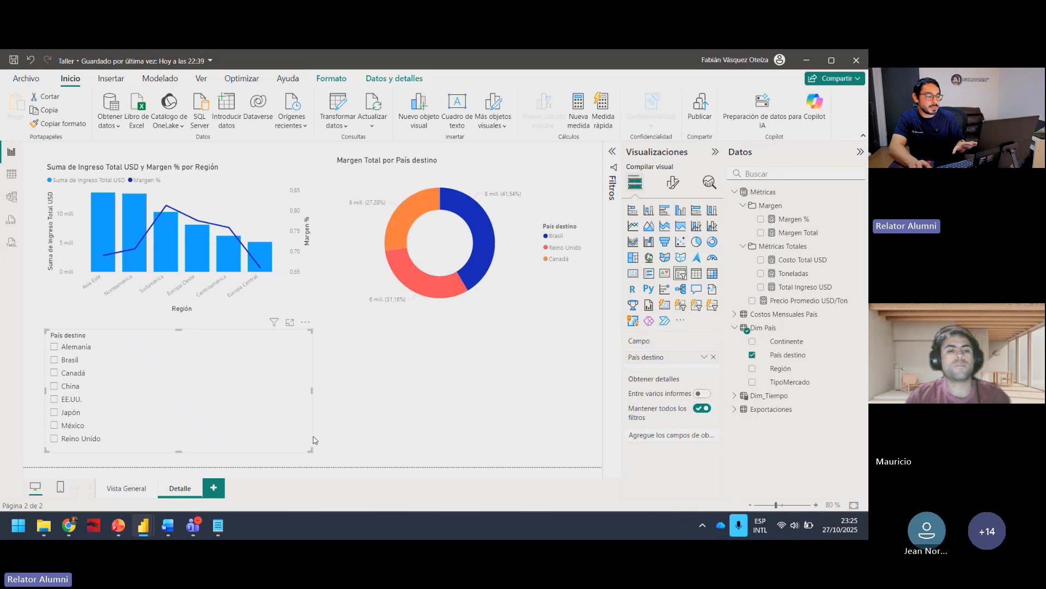
Step: Narrow the País destino slicer around its country list and test it with EE.UU., clearing the selection
{"action": "left_click_drag", "start_coordinate": [313, 390], "coordinate": [189, 393]}
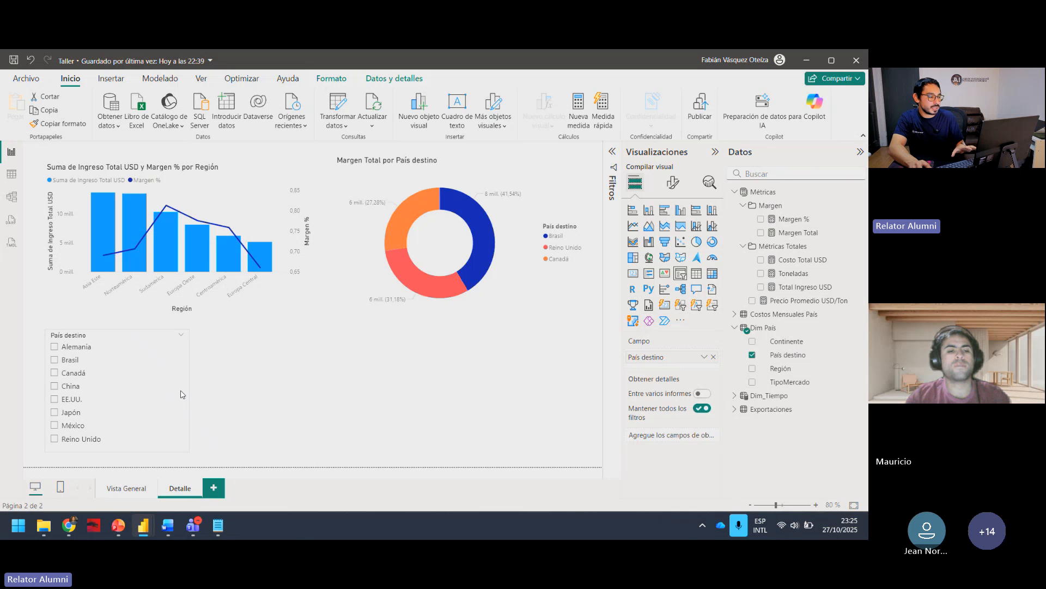
{"action": "left_click", "coordinate": [107, 398]}
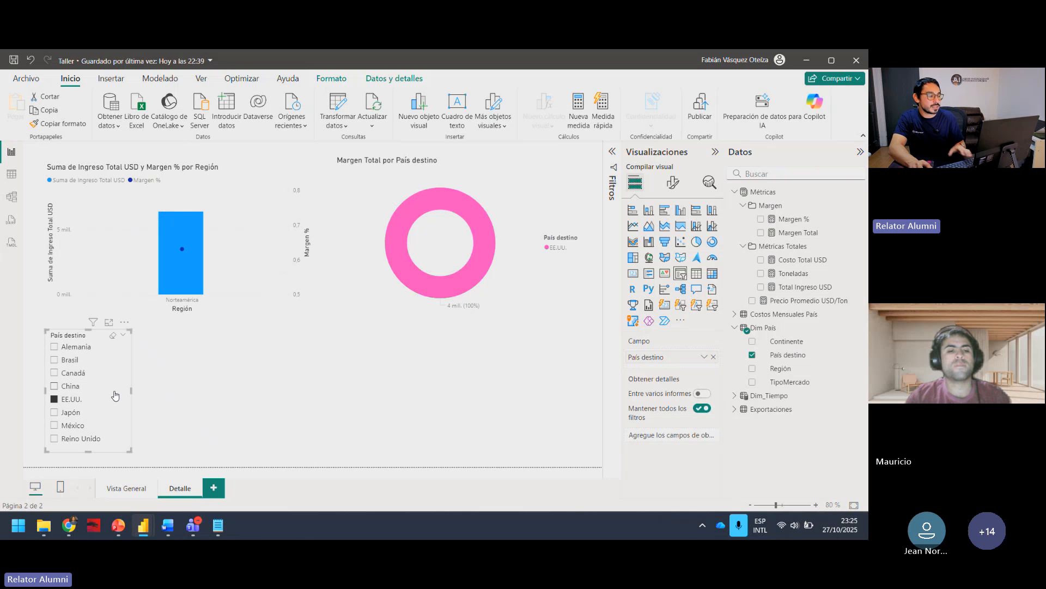
{"action": "left_click", "coordinate": [57, 400]}
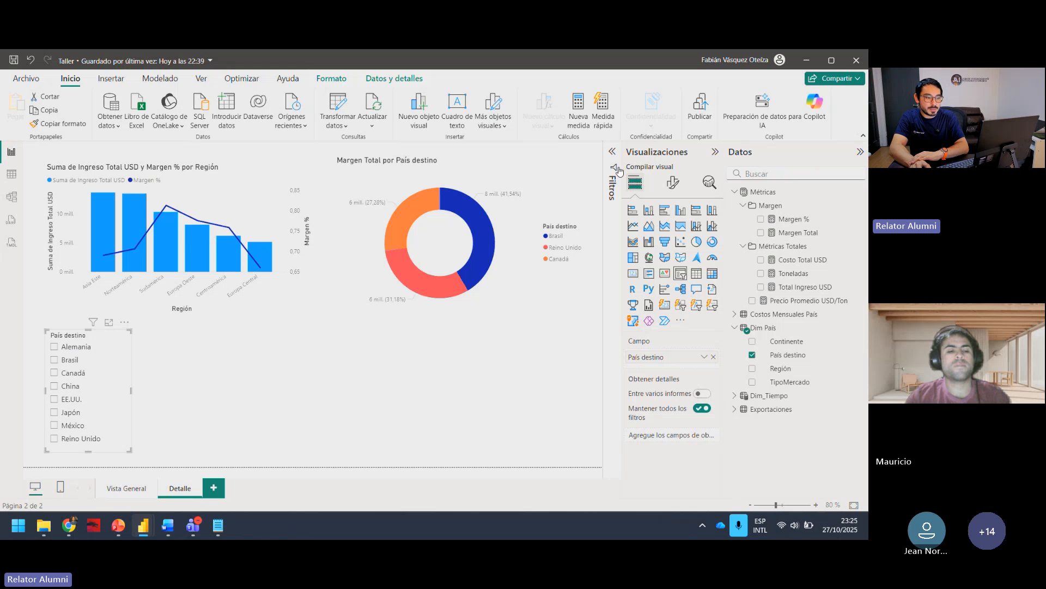
Step: Try the Mosaico style on the País destino slicer and widen it into a grid of tiles
{"action": "left_click", "coordinate": [674, 184]}
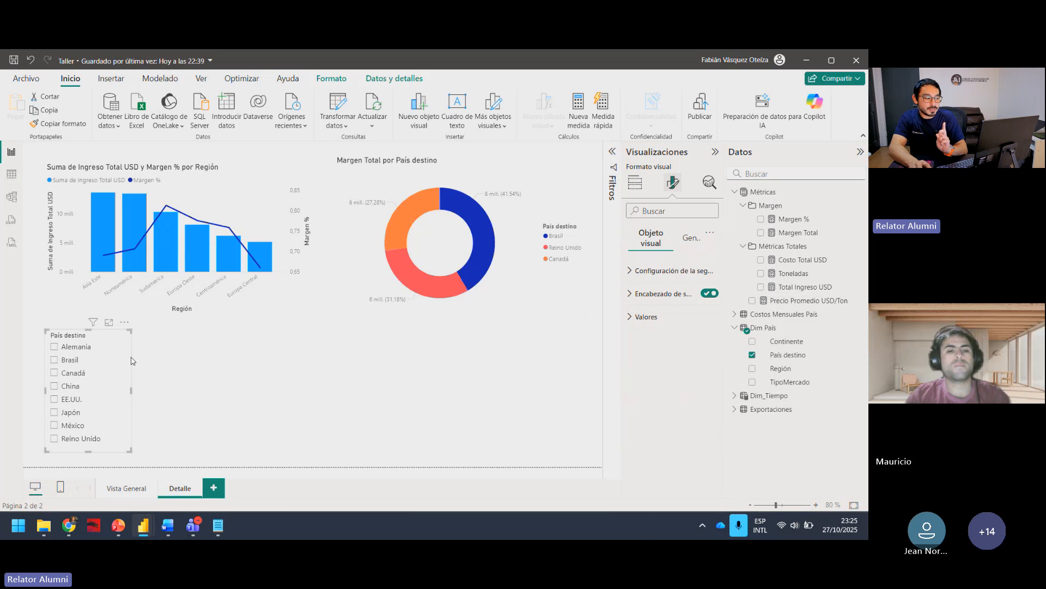
{"action": "left_click", "coordinate": [631, 272]}
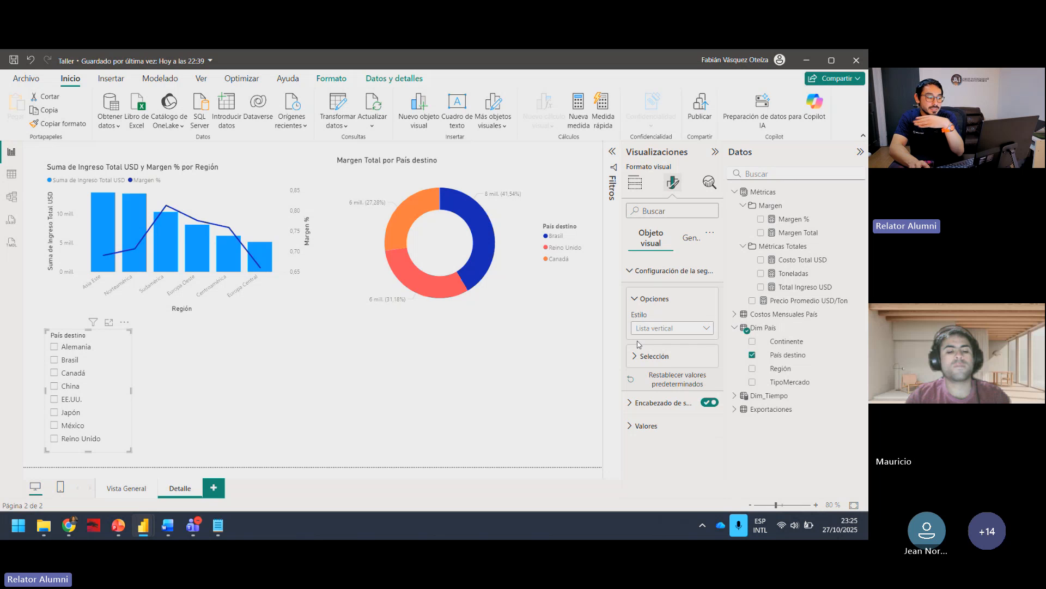
{"action": "left_click", "coordinate": [665, 331]}
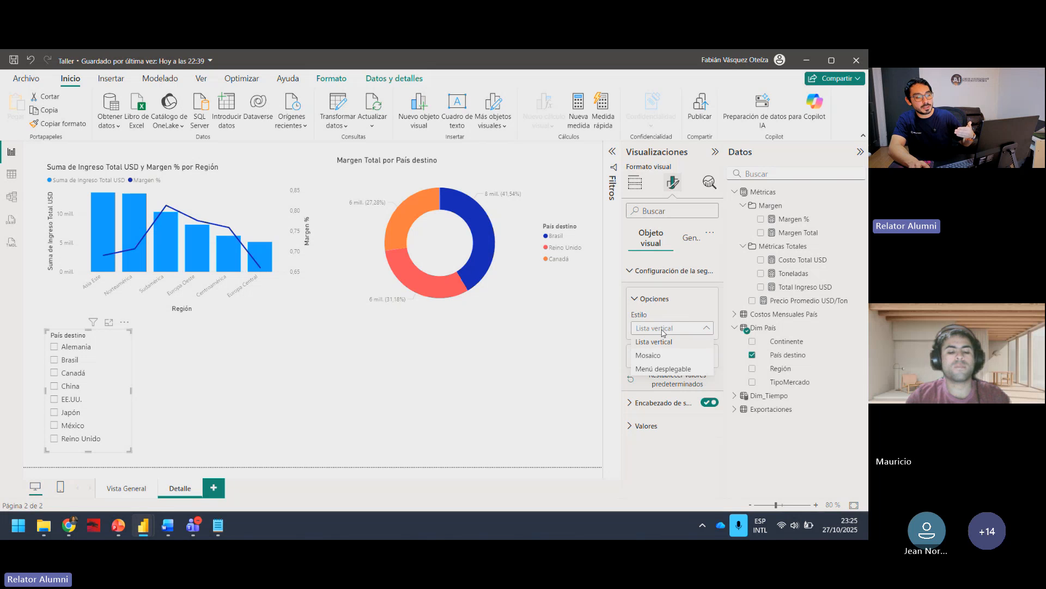
{"action": "left_click", "coordinate": [661, 357]}
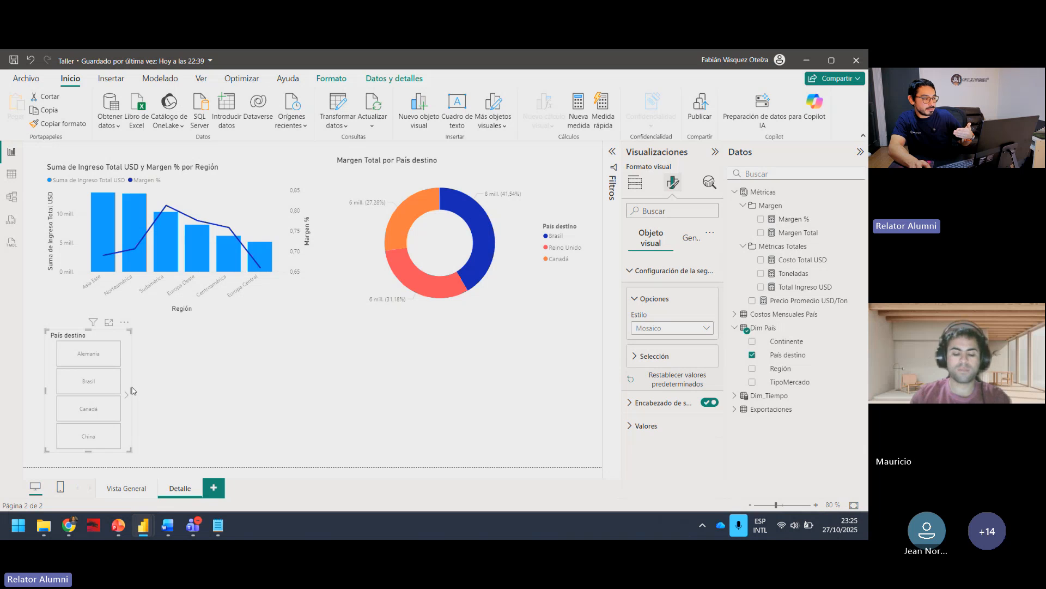
{"action": "left_click_drag", "start_coordinate": [132, 392], "coordinate": [226, 391]}
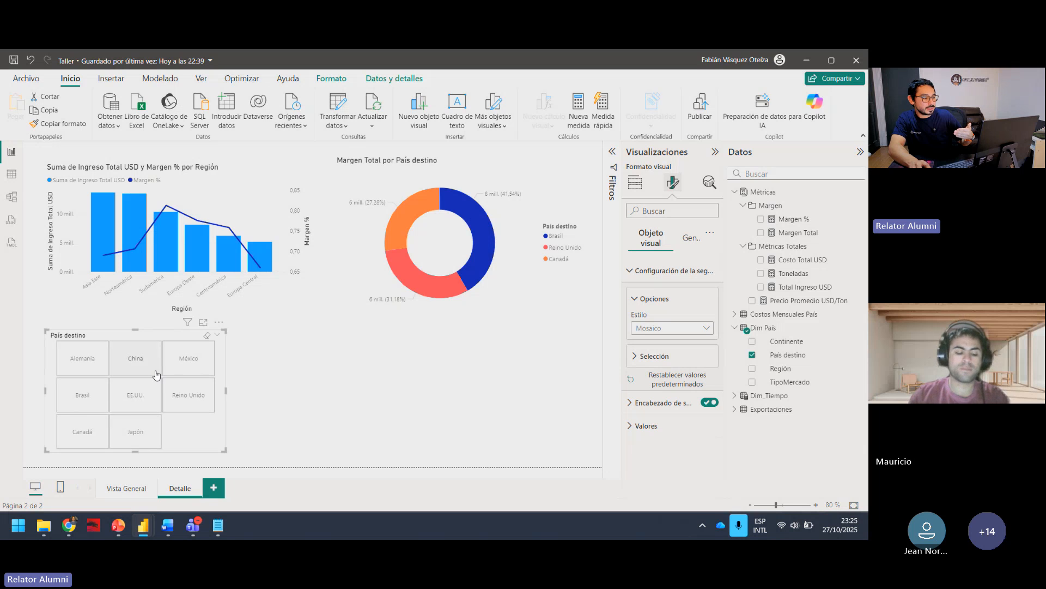
Step: Set the País destino slicer's style to Menú desplegable and shrink it to a compact box below the combo chart
{"action": "left_click", "coordinate": [676, 329]}
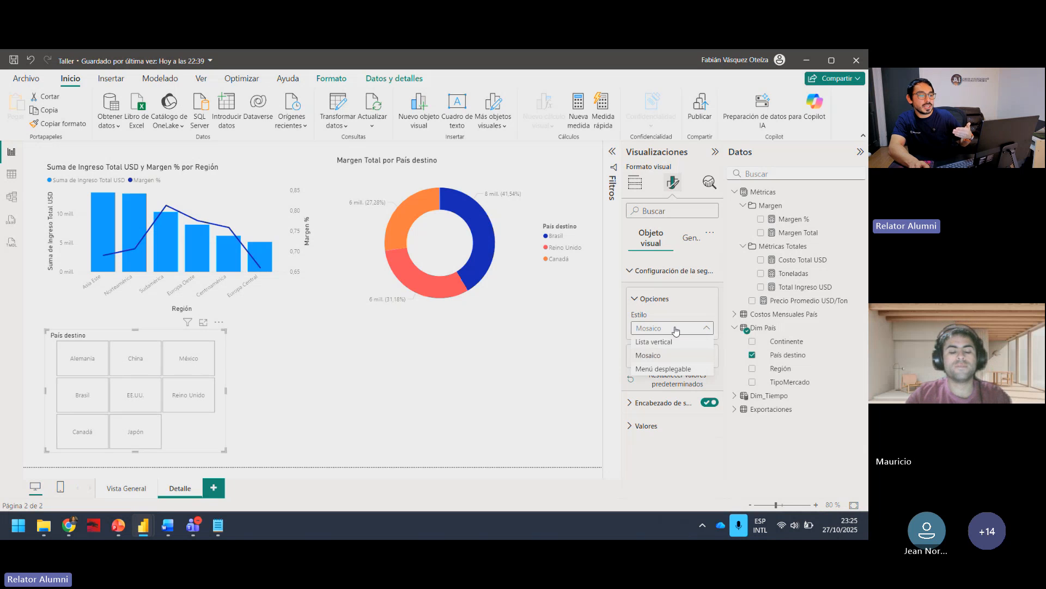
{"action": "left_click", "coordinate": [672, 369]}
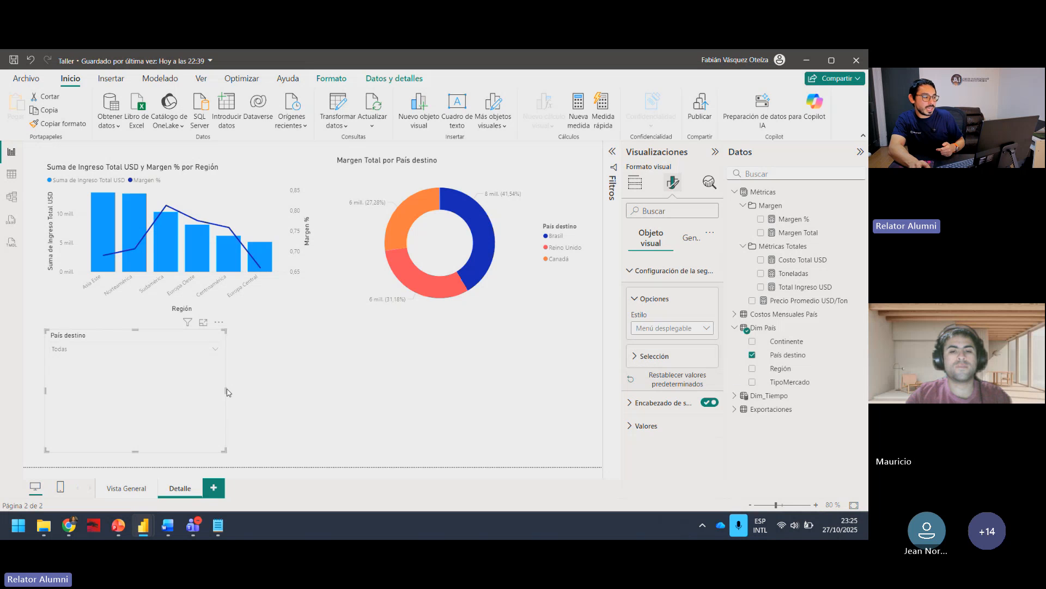
{"action": "left_click", "coordinate": [255, 388]}
{"action": "left_click", "coordinate": [160, 365]}
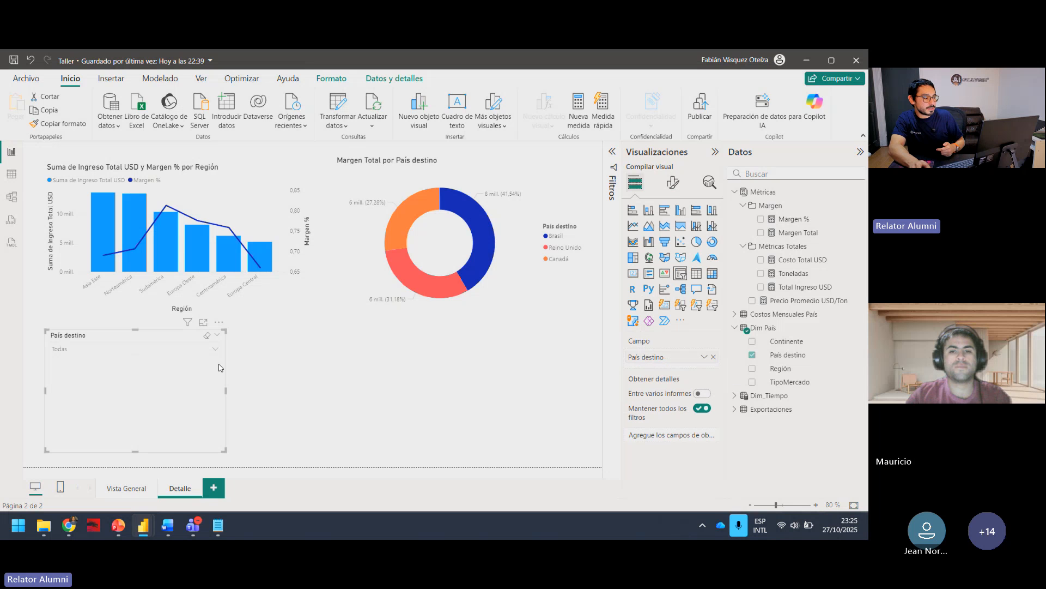
{"action": "left_click_drag", "start_coordinate": [224, 389], "coordinate": [160, 390]}
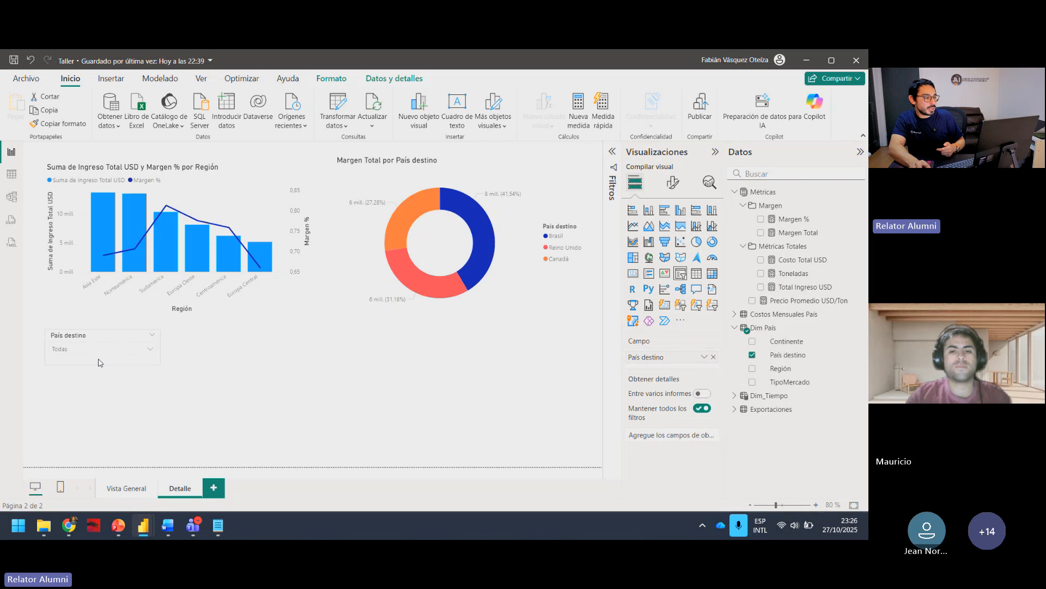
{"action": "left_click", "coordinate": [292, 398]}
Step: Test the dropdown País destino slicer with Japón, EE.UU., China and Canadá, and clear all selected countries
{"action": "left_click", "coordinate": [151, 351]}
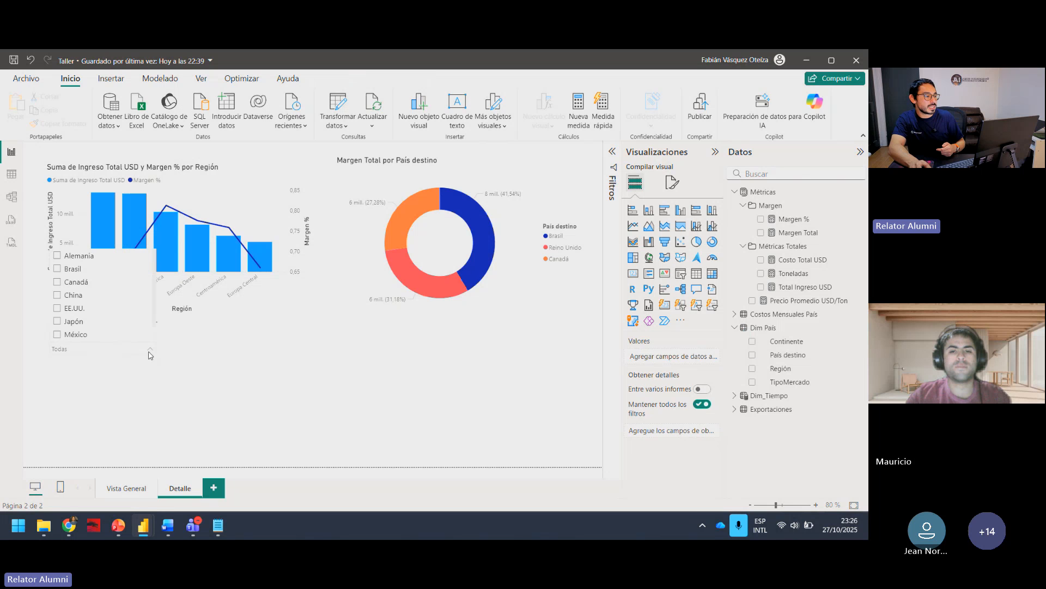
{"action": "scroll", "coordinate": [86, 298], "scroll_direction": "down", "scroll_amount": 1}
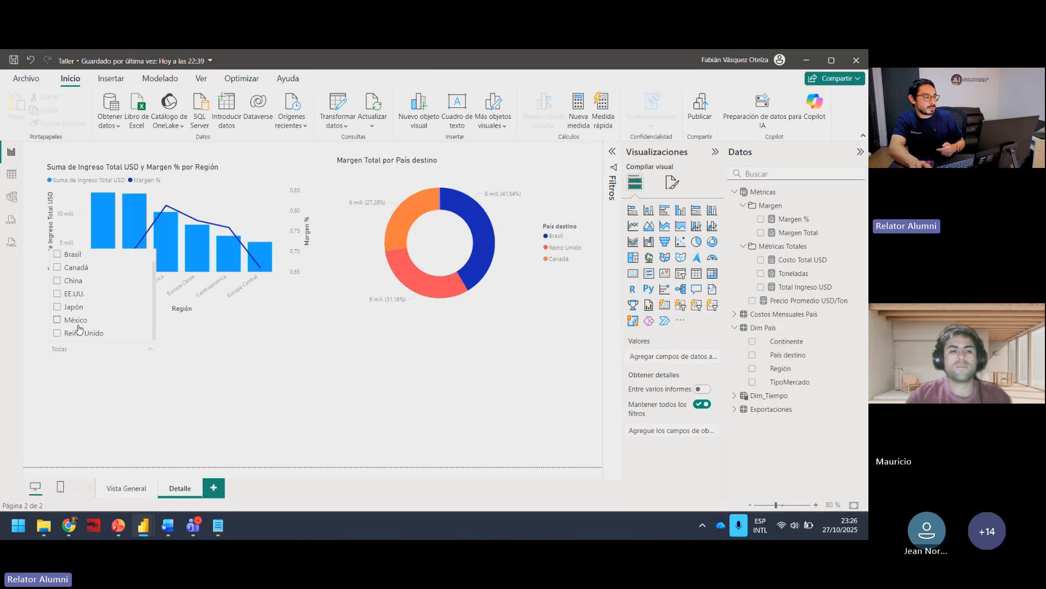
{"action": "left_click", "coordinate": [74, 306]}
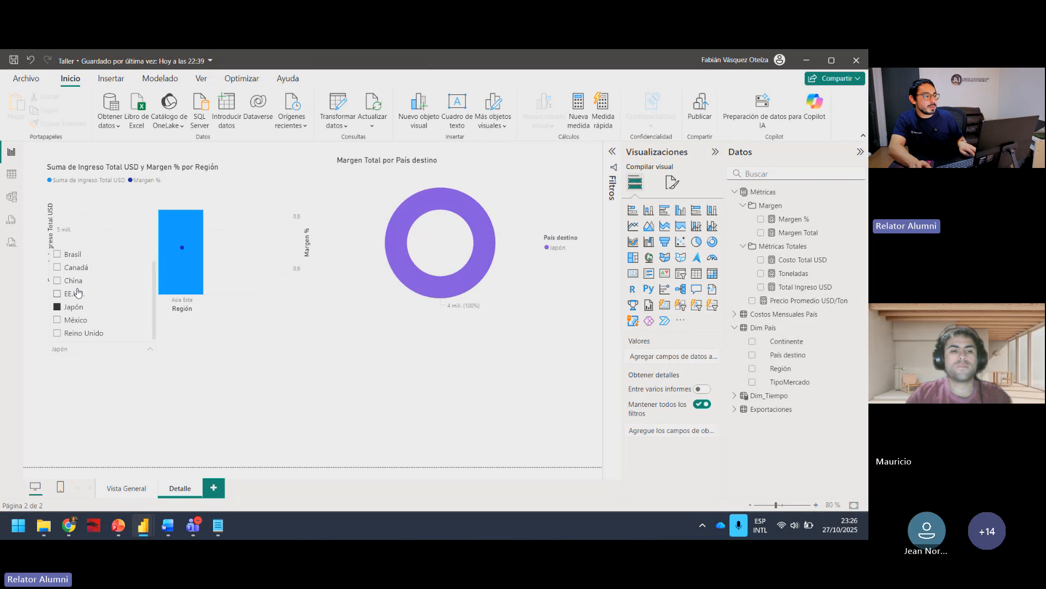
{"action": "left_click", "coordinate": [74, 294]}
{"action": "left_click", "coordinate": [72, 280]}
{"action": "left_click", "coordinate": [73, 267]}
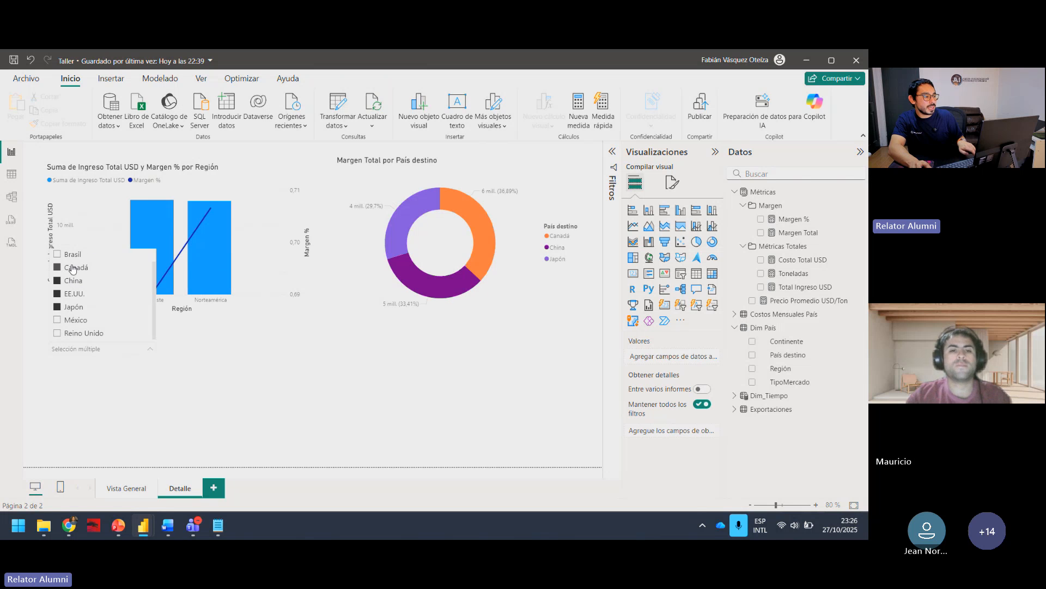
{"action": "left_click", "coordinate": [73, 270]}
{"action": "left_click", "coordinate": [145, 383]}
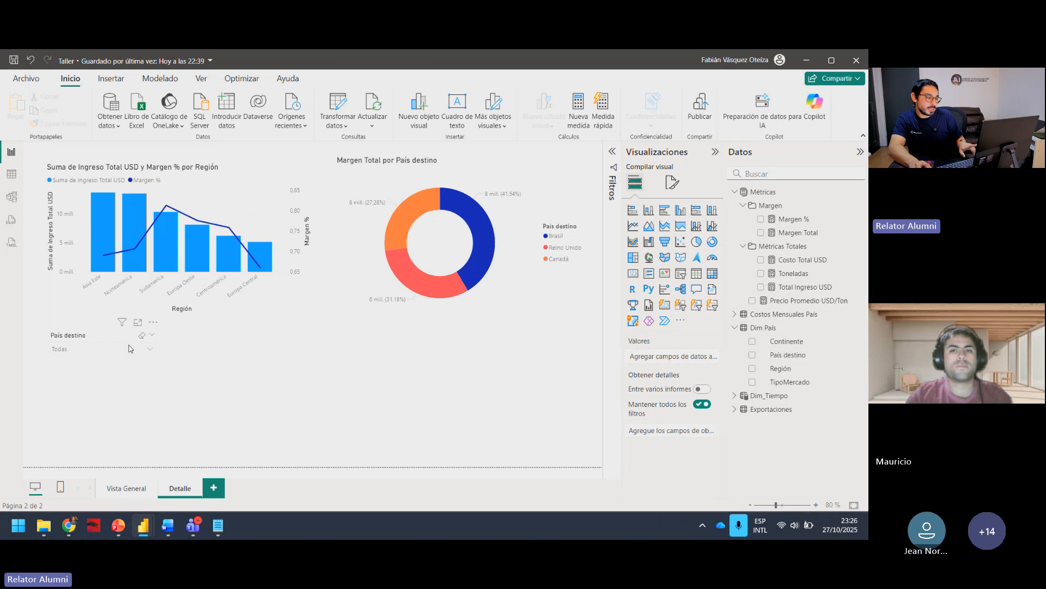
Step: Place the País destino slicer, slightly narrowed, in the page's upper right corner and lower the donut and combo chart to make room
{"action": "left_click_drag", "start_coordinate": [123, 336], "coordinate": [537, 158]}
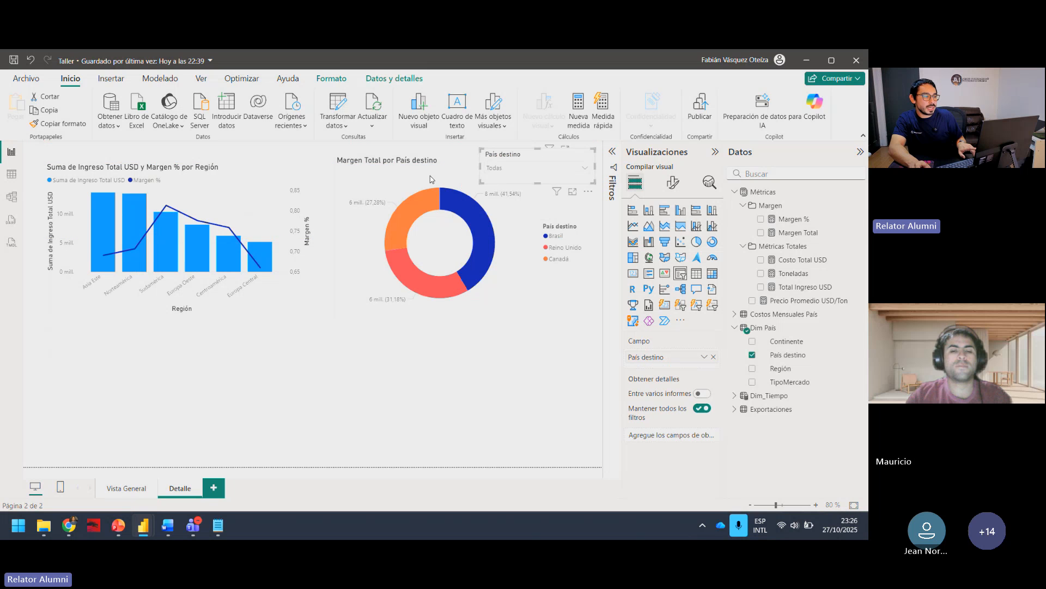
{"action": "left_click_drag", "start_coordinate": [432, 179], "coordinate": [439, 222]}
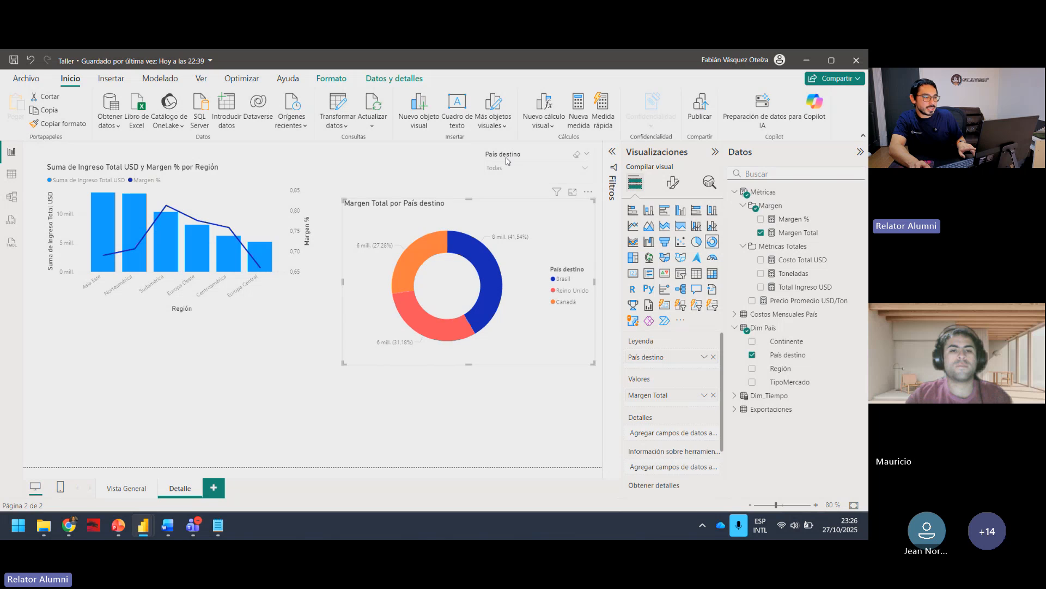
{"action": "left_click", "coordinate": [483, 167]}
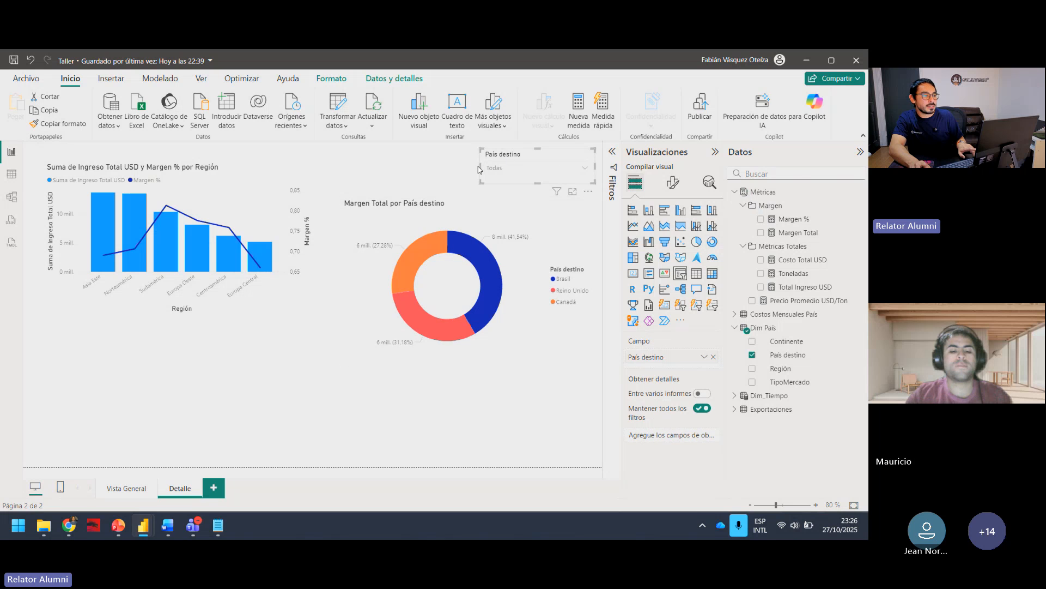
{"action": "left_click_drag", "start_coordinate": [480, 168], "coordinate": [499, 165]}
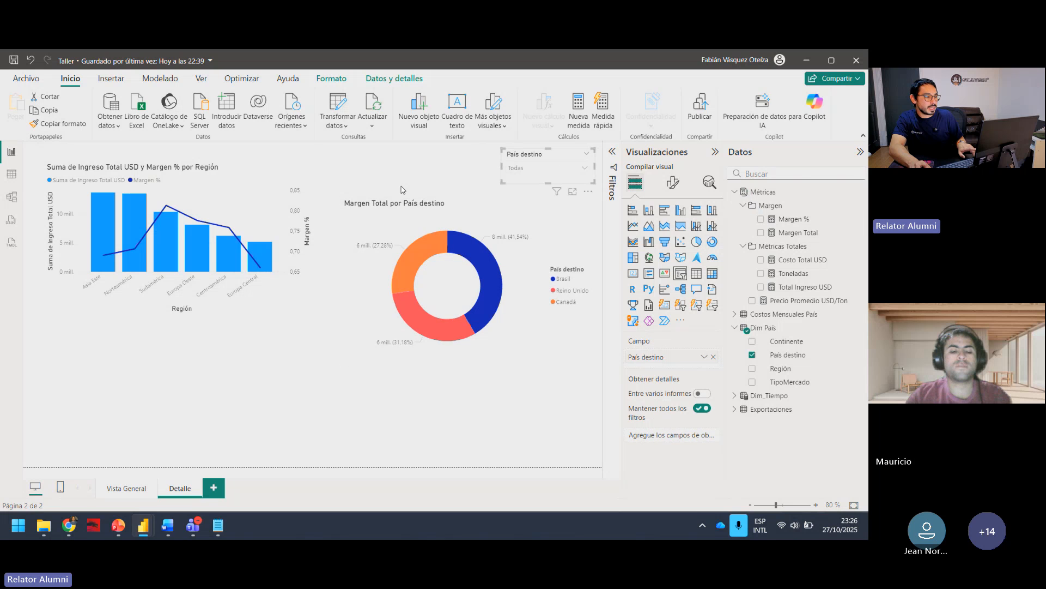
{"action": "left_click_drag", "start_coordinate": [225, 171], "coordinate": [224, 207]}
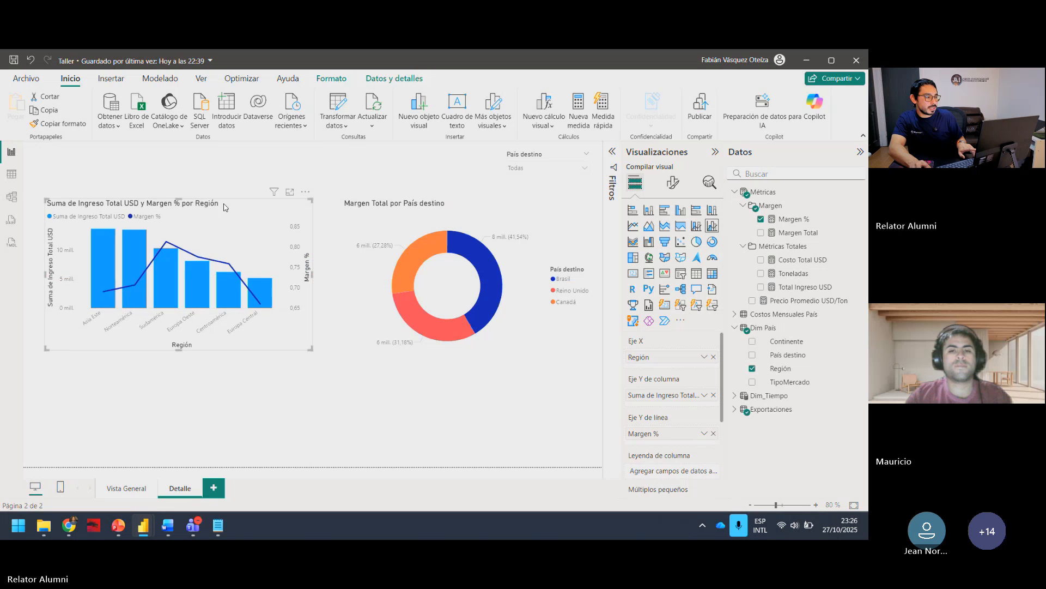
{"action": "left_click", "coordinate": [328, 205]}
Step: Add a second slicer below the combo chart, fill it with MesNombre from Dim_Tiempo and reduce its size
{"action": "left_click", "coordinate": [547, 156]}
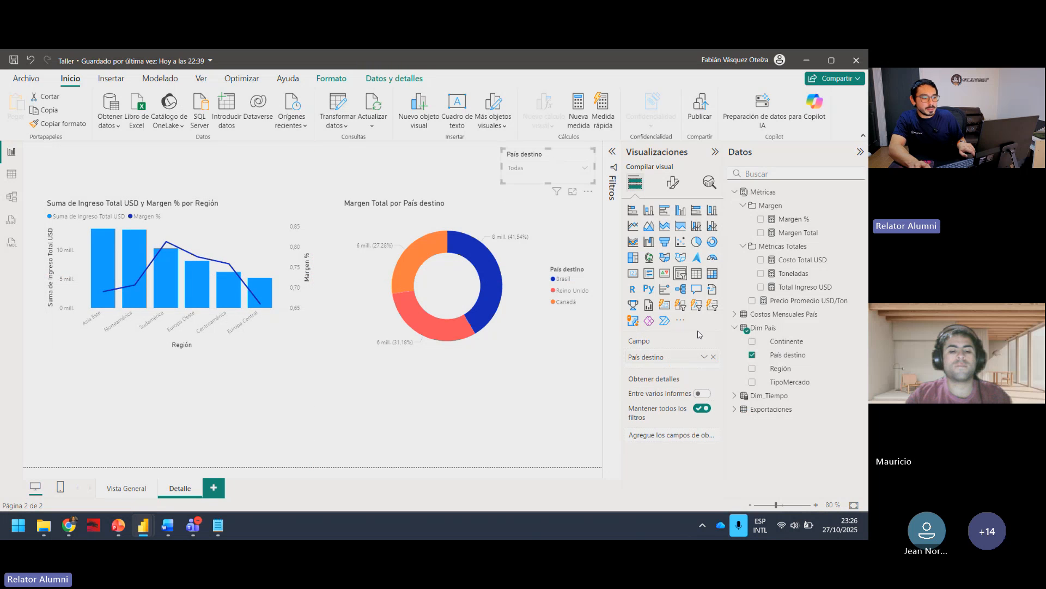
{"action": "left_click", "coordinate": [584, 352]}
{"action": "left_click", "coordinate": [685, 277]}
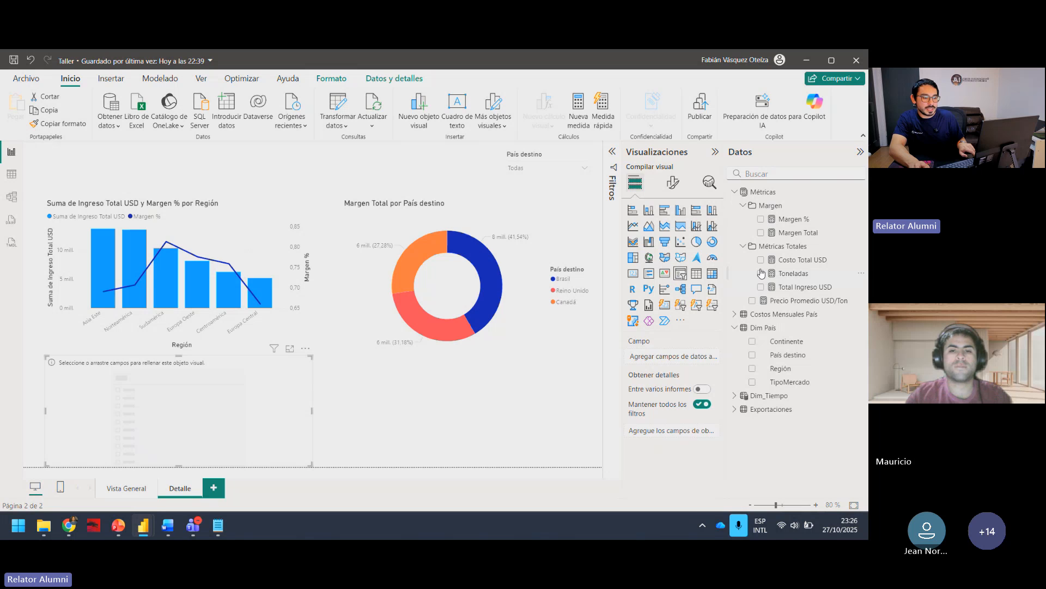
{"action": "left_click", "coordinate": [741, 397]}
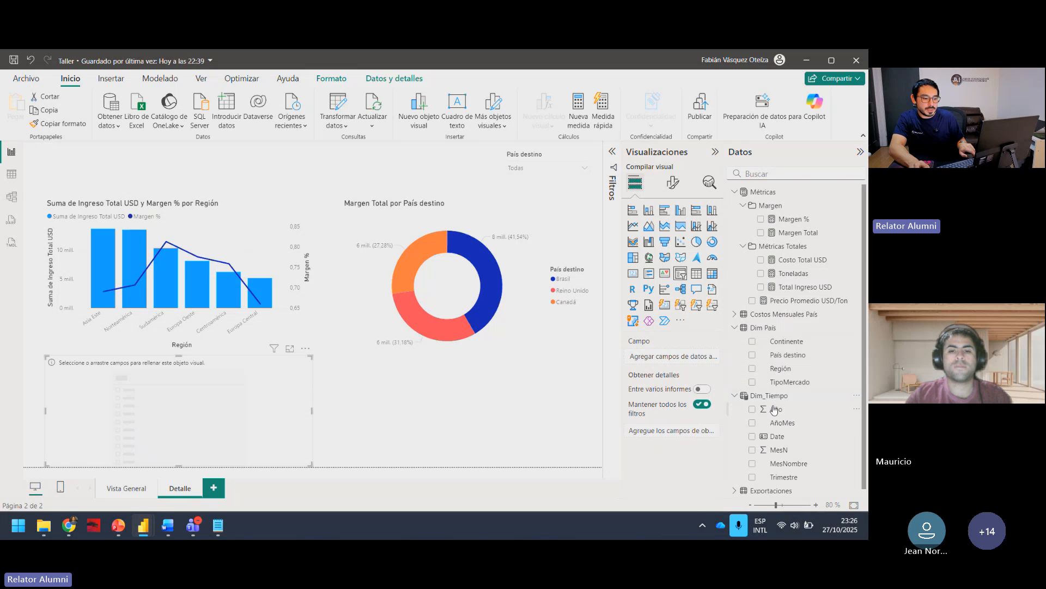
{"action": "left_click", "coordinate": [752, 460]}
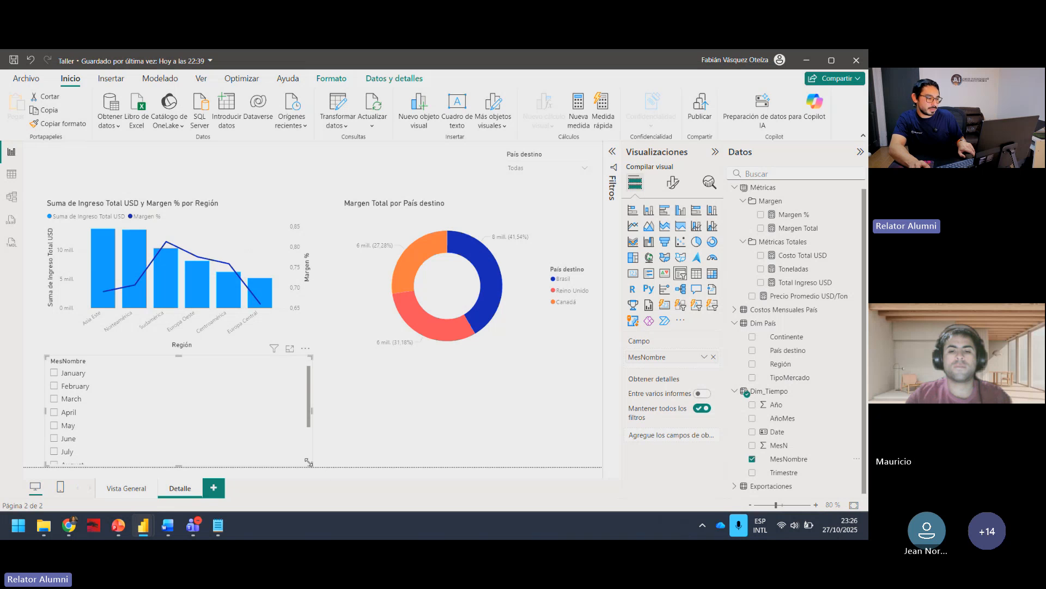
{"action": "left_click_drag", "start_coordinate": [311, 465], "coordinate": [168, 444]}
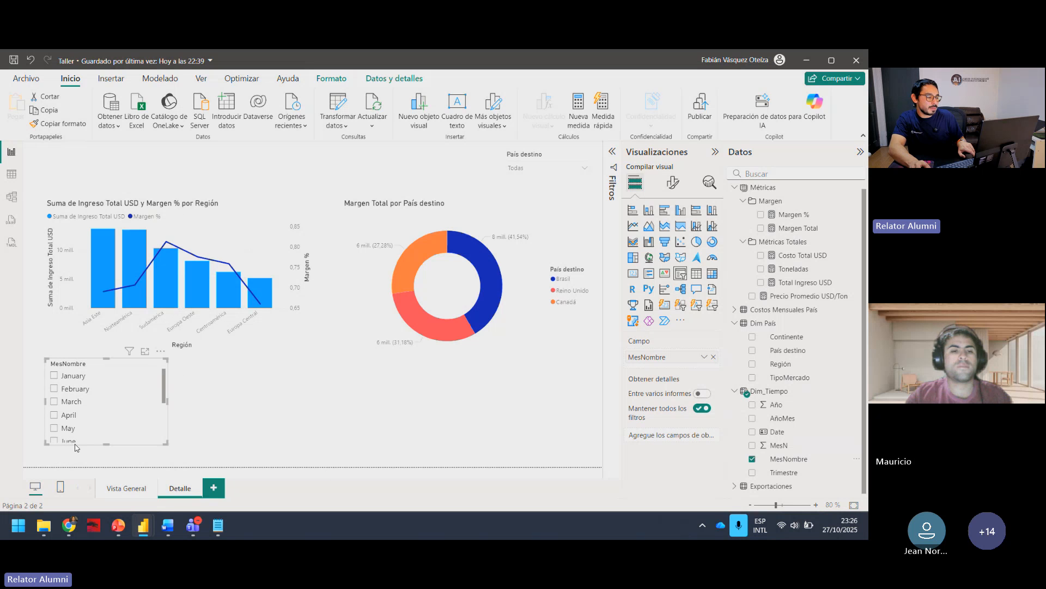
Step: Test the MesNombre slicer with April and clear the selection
{"action": "left_click", "coordinate": [76, 440]}
{"action": "left_click", "coordinate": [154, 417]}
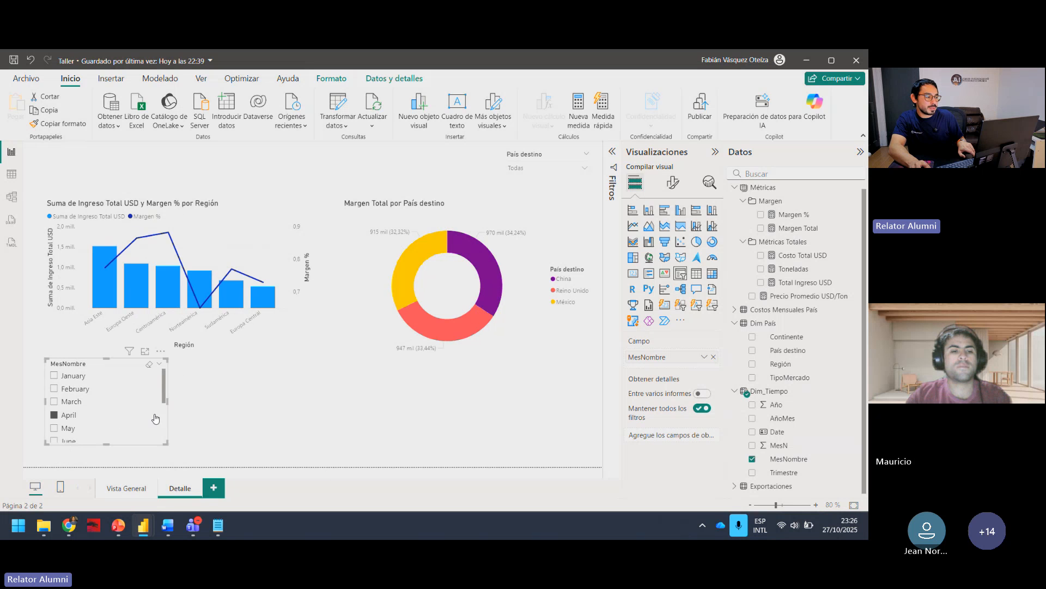
{"action": "left_click", "coordinate": [97, 419]}
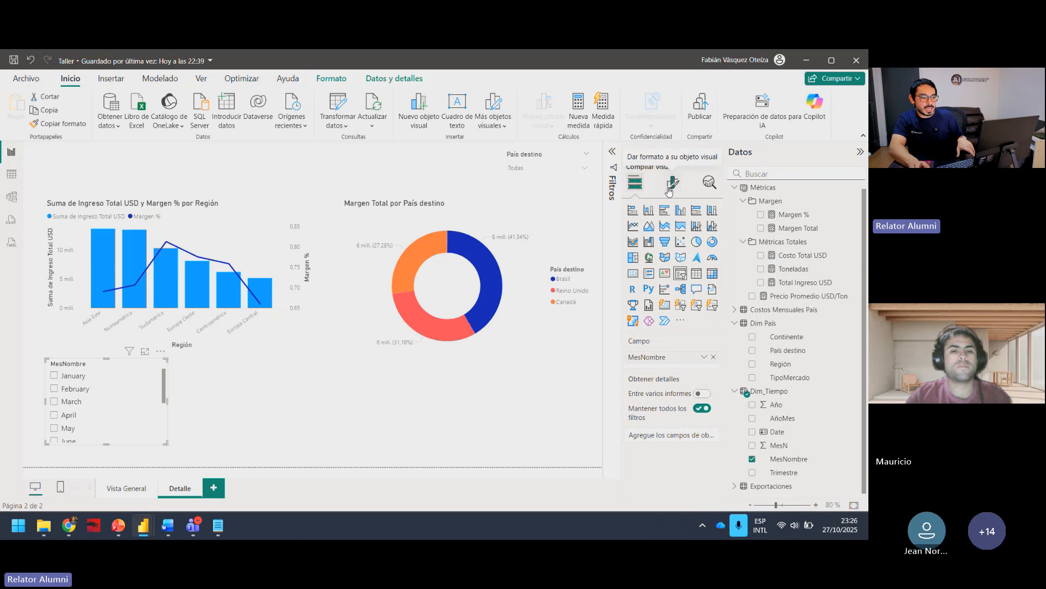
Step: Set the MesNombre slicer's style to Menú desplegable
{"action": "left_click", "coordinate": [671, 187]}
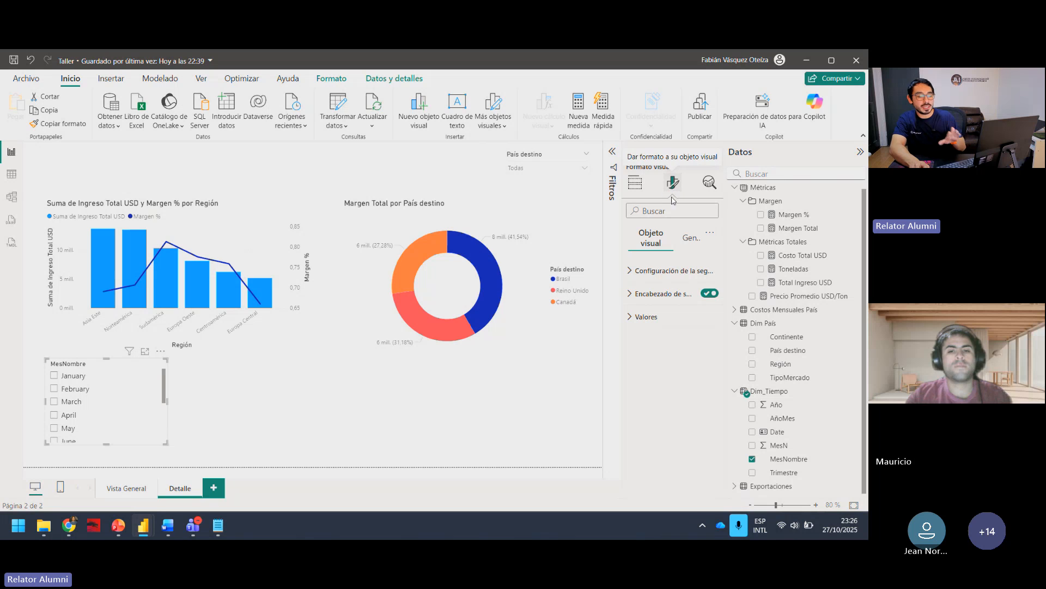
{"action": "left_click", "coordinate": [634, 271]}
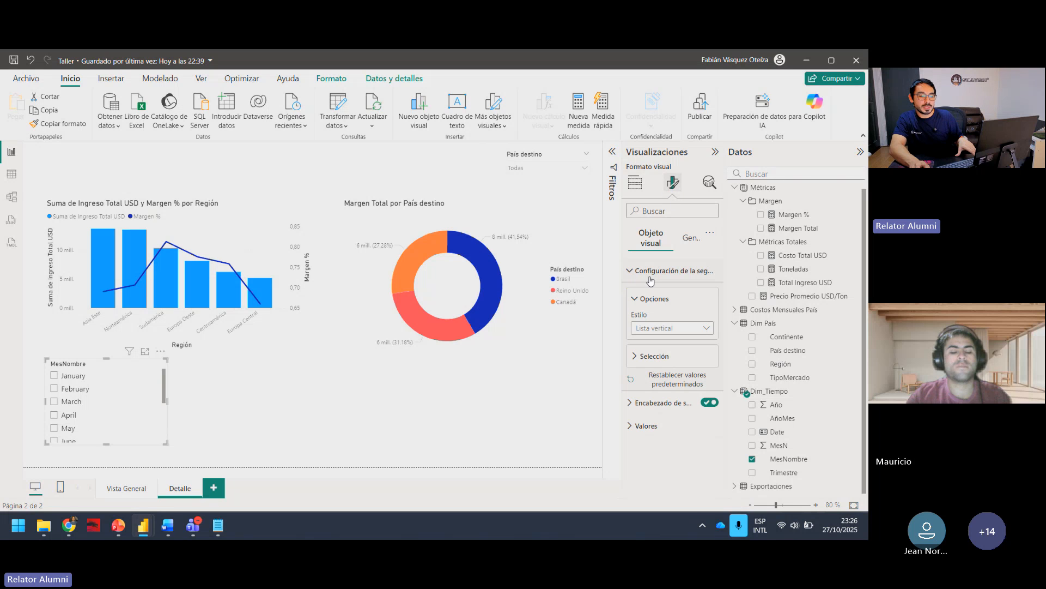
{"action": "left_click", "coordinate": [648, 328]}
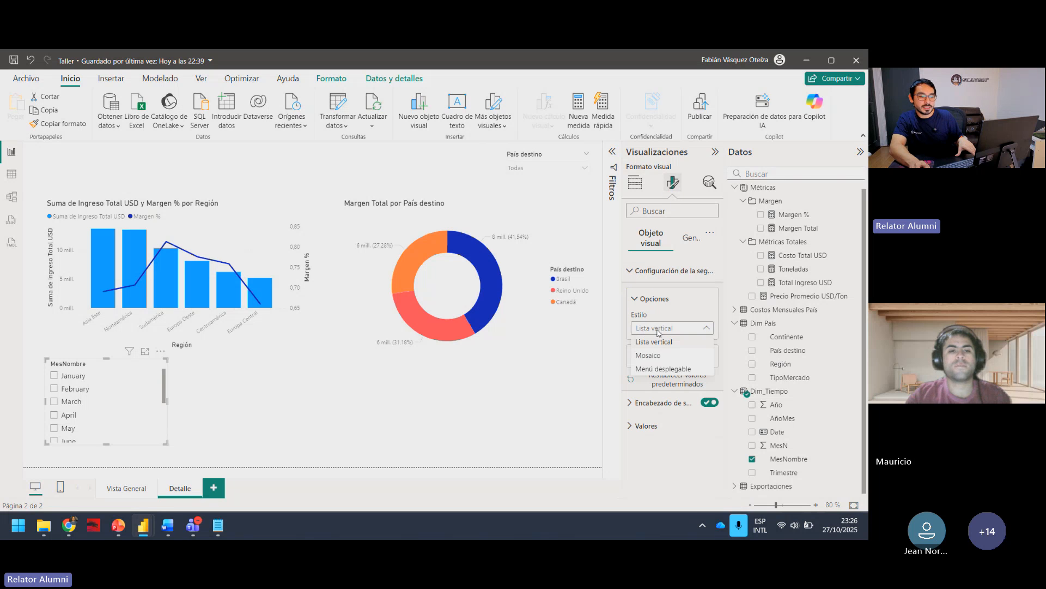
{"action": "left_click", "coordinate": [664, 370]}
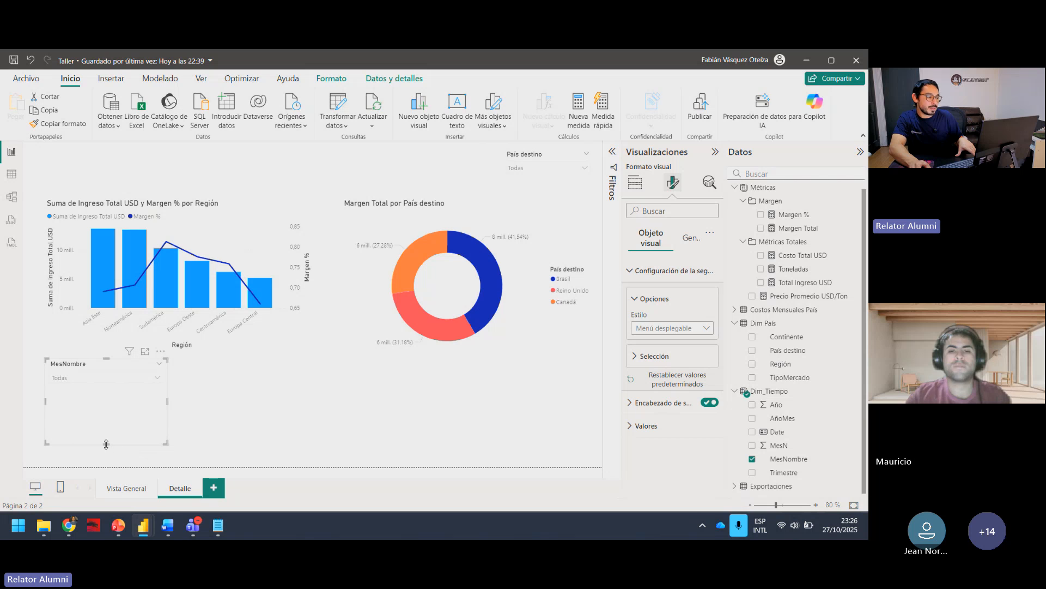
Step: Shrink the MesNombre slicer to a compact box and place it above the donut, beside the País destino slicer
{"action": "left_click_drag", "start_coordinate": [107, 444], "coordinate": [108, 393]}
{"action": "left_click_drag", "start_coordinate": [119, 351], "coordinate": [436, 146]}
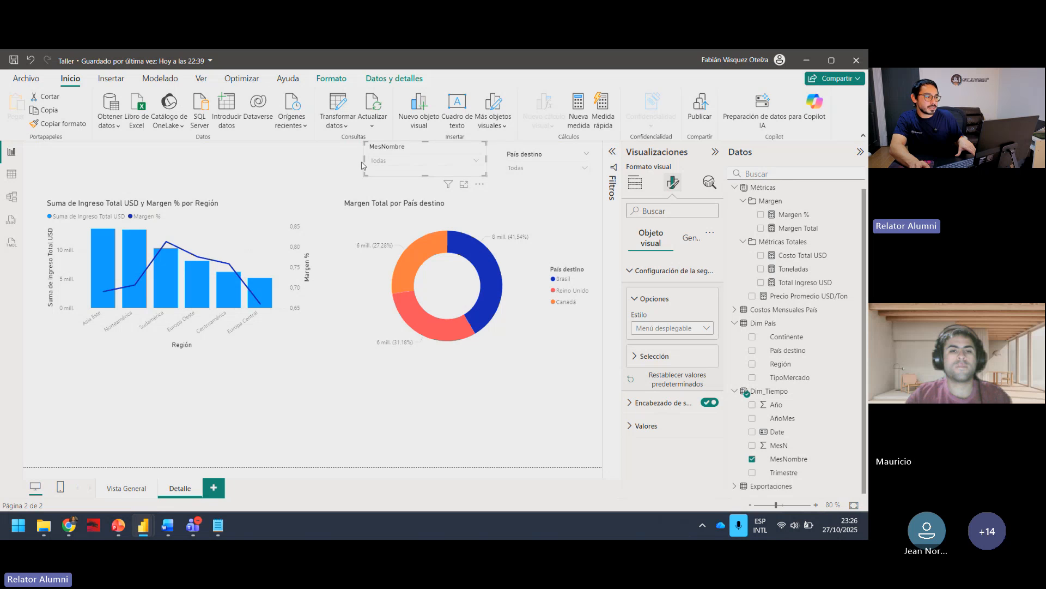
{"action": "left_click_drag", "start_coordinate": [363, 160], "coordinate": [388, 161]}
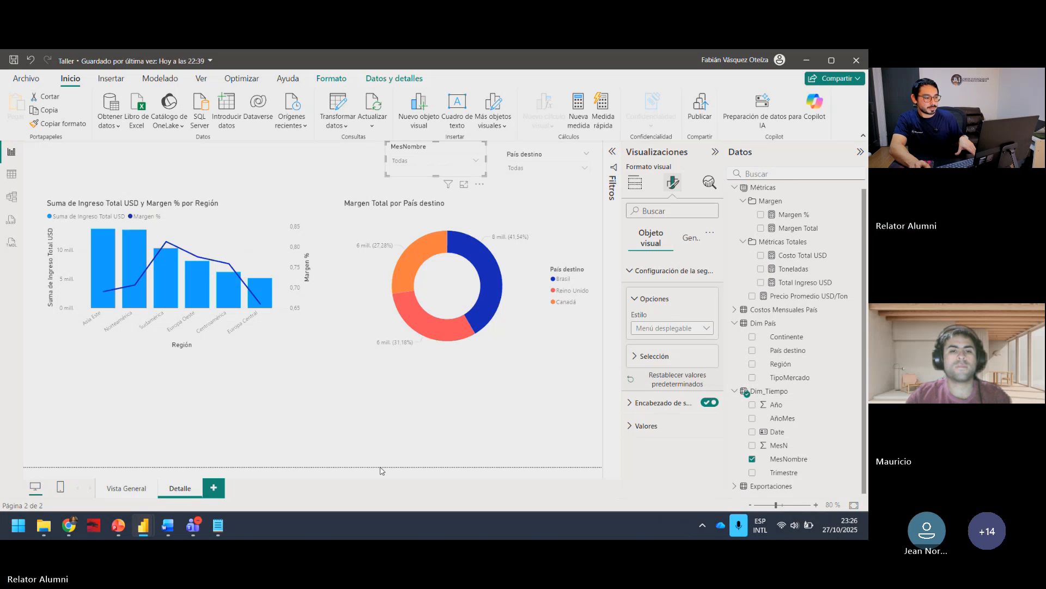
Step: Collapse the Visualizaciones pane to enlarge the report canvas and select the Margen Total donut chart
{"action": "left_click", "coordinate": [489, 419]}
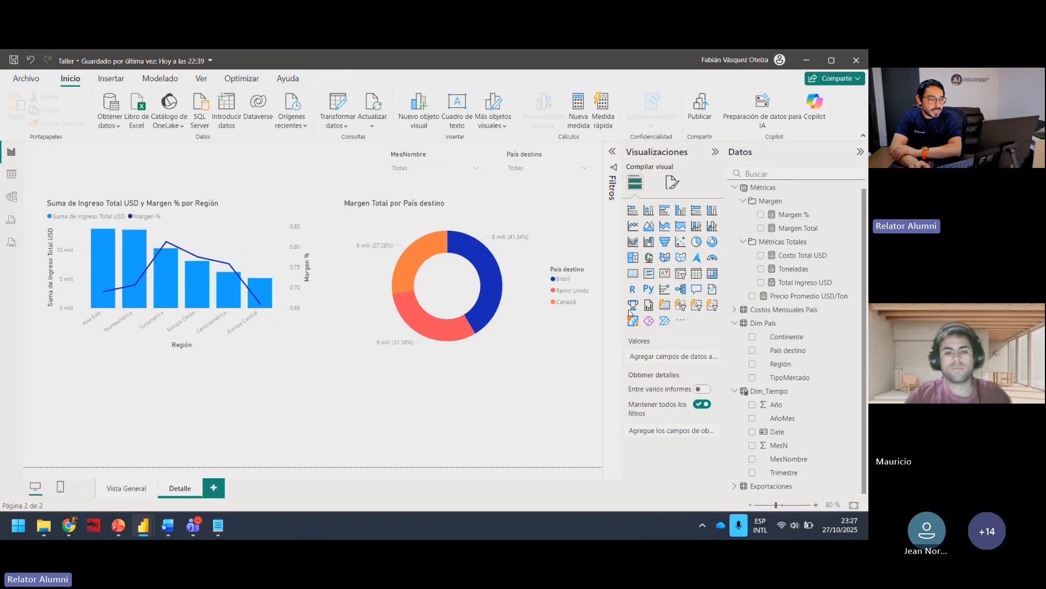
{"action": "left_click", "coordinate": [716, 152]}
{"action": "left_click", "coordinate": [553, 346]}
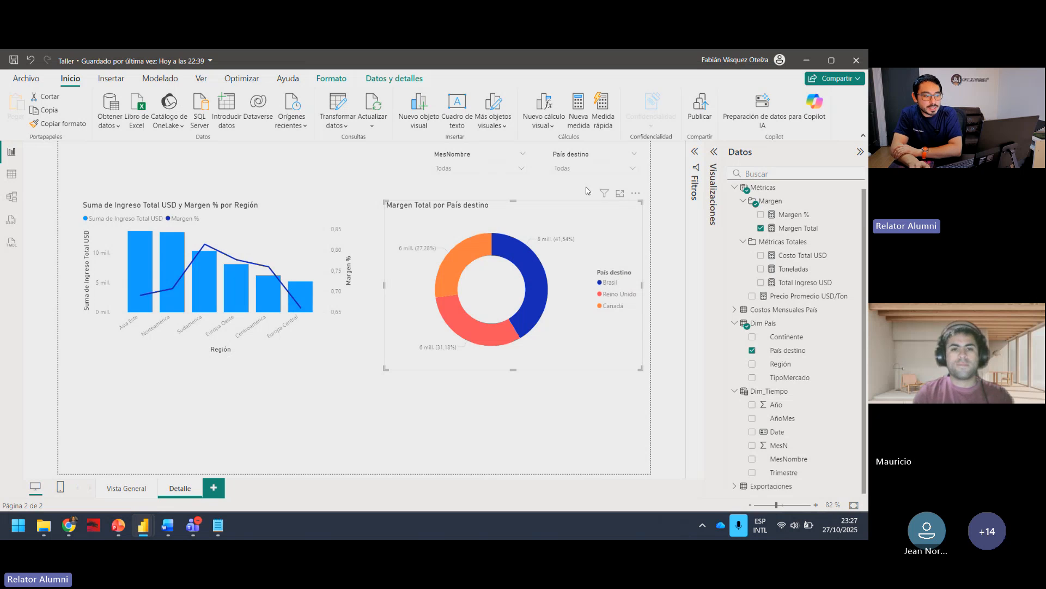
Step: Test the País destino slicer with China, Japón and México while watching the donut, and clear the selection
{"action": "left_click", "coordinate": [600, 169]}
{"action": "left_click", "coordinate": [588, 208]}
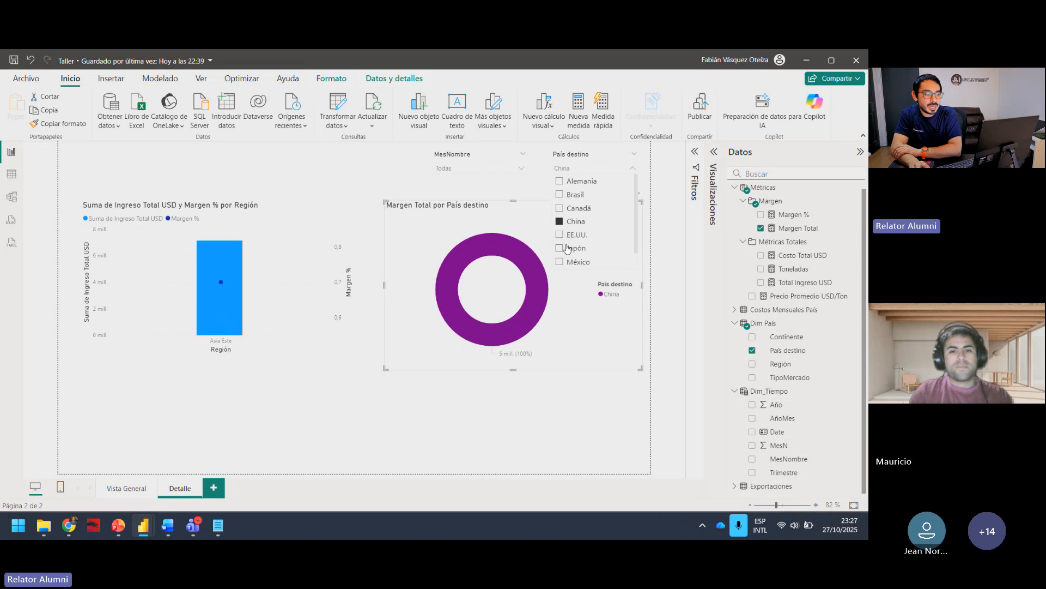
{"action": "left_click", "coordinate": [566, 248]}
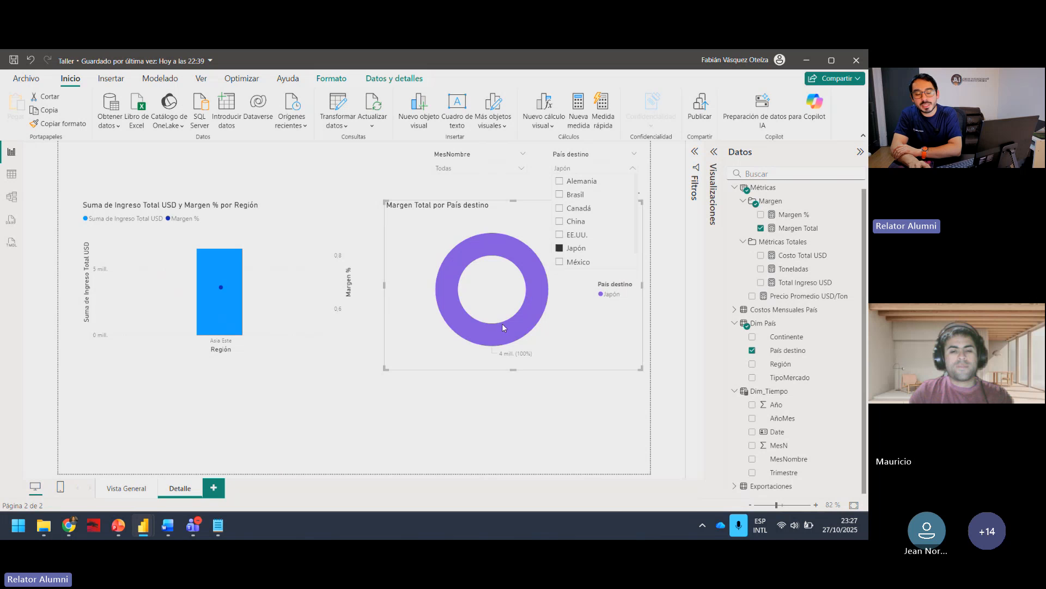
{"action": "mouse_move", "coordinate": [502, 324]}
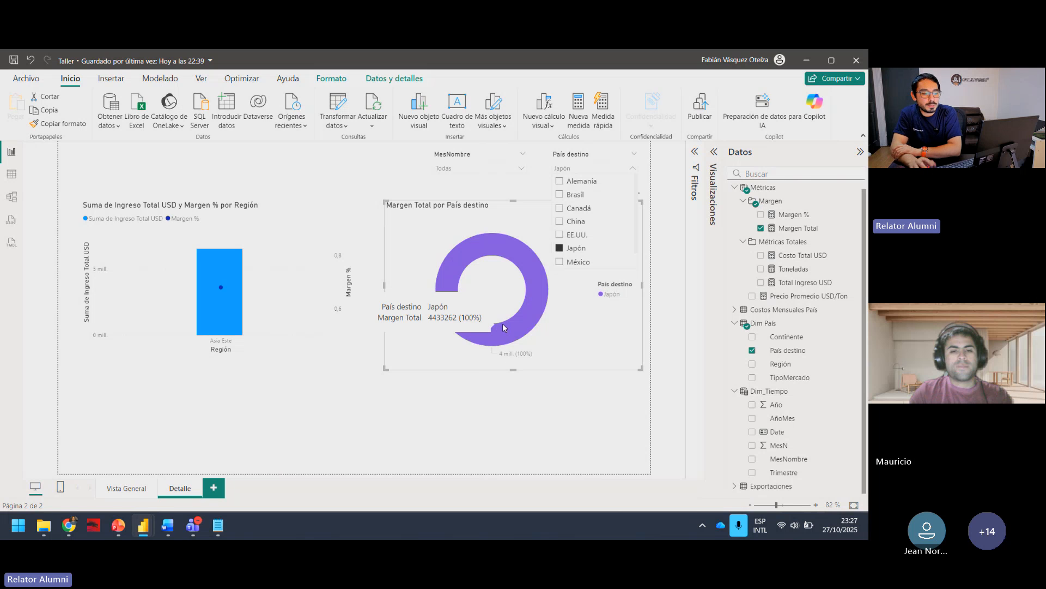
{"action": "left_click", "coordinate": [570, 263]}
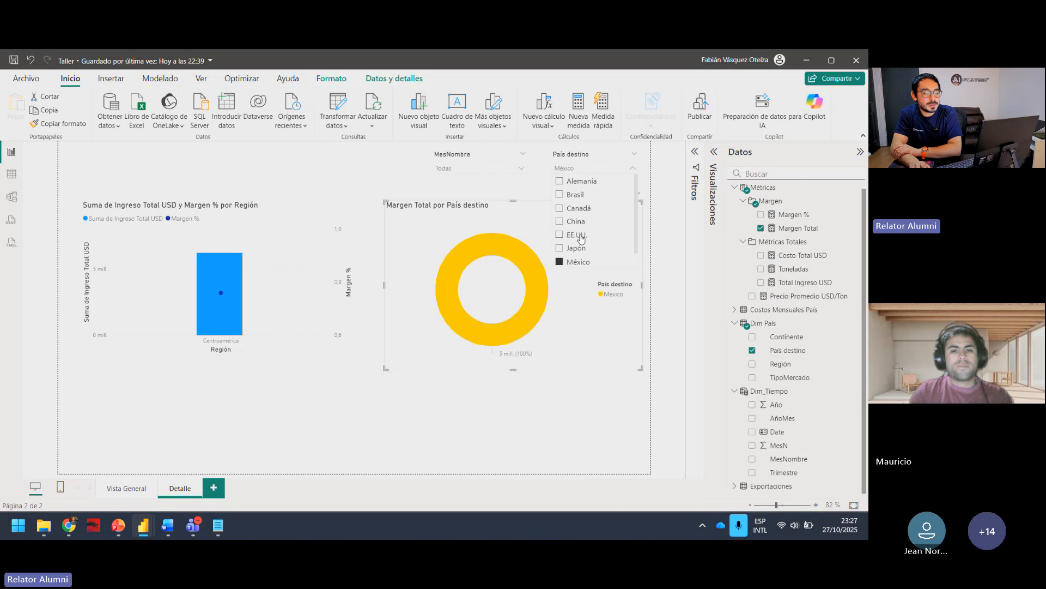
{"action": "scroll", "coordinate": [581, 238], "scroll_direction": "down", "scroll_amount": 1}
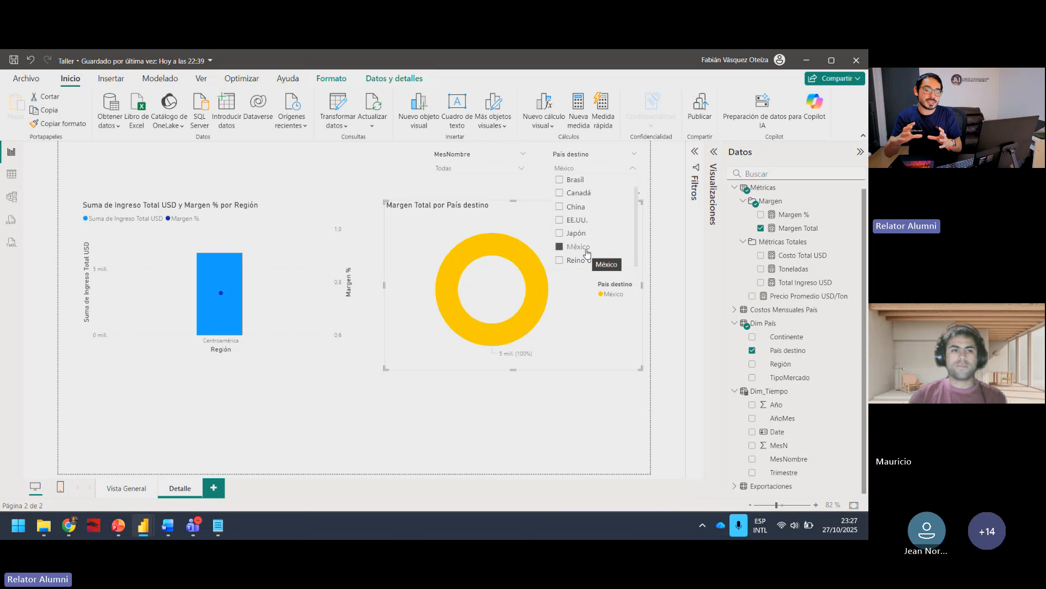
{"action": "left_click", "coordinate": [577, 247]}
{"action": "left_click", "coordinate": [566, 397]}
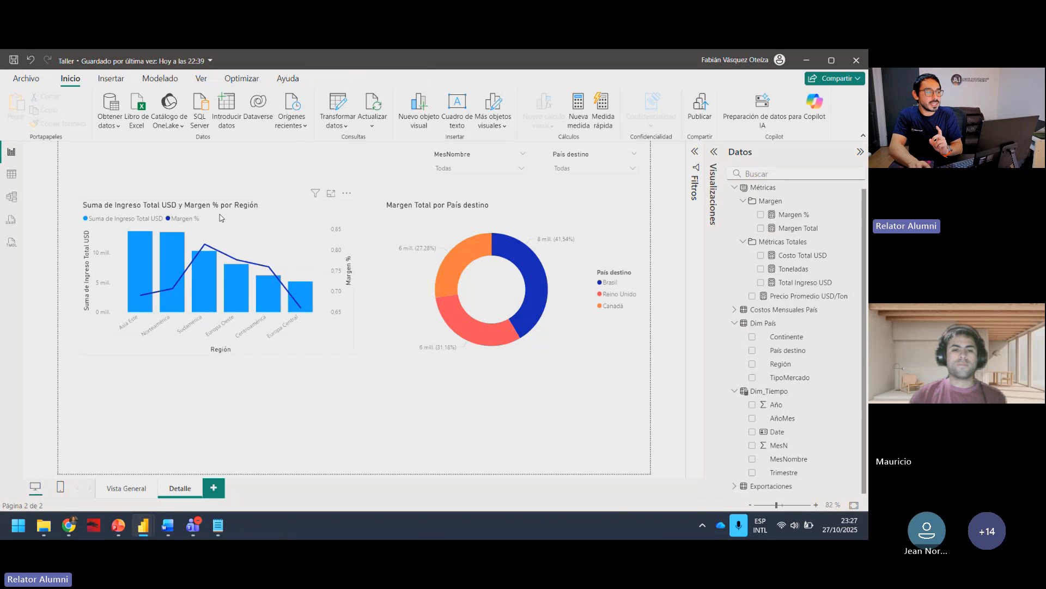
Step: Check how the combo chart responds to País destino by filtering China, México, Reino Unido and Brasil, and clear the slicer
{"action": "left_click", "coordinate": [215, 243]}
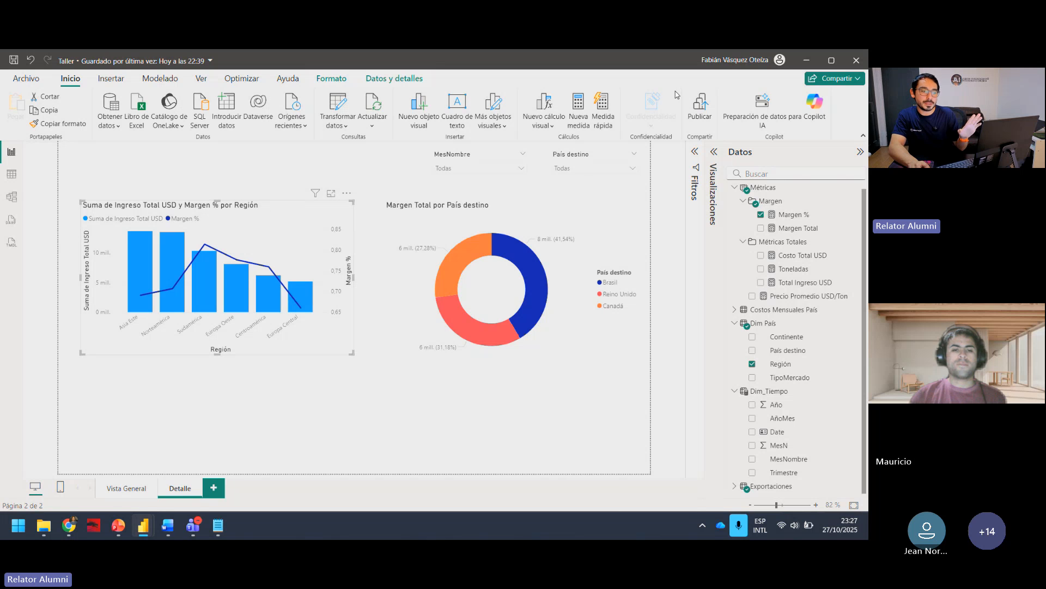
{"action": "left_click", "coordinate": [622, 168]}
{"action": "left_click", "coordinate": [576, 208]}
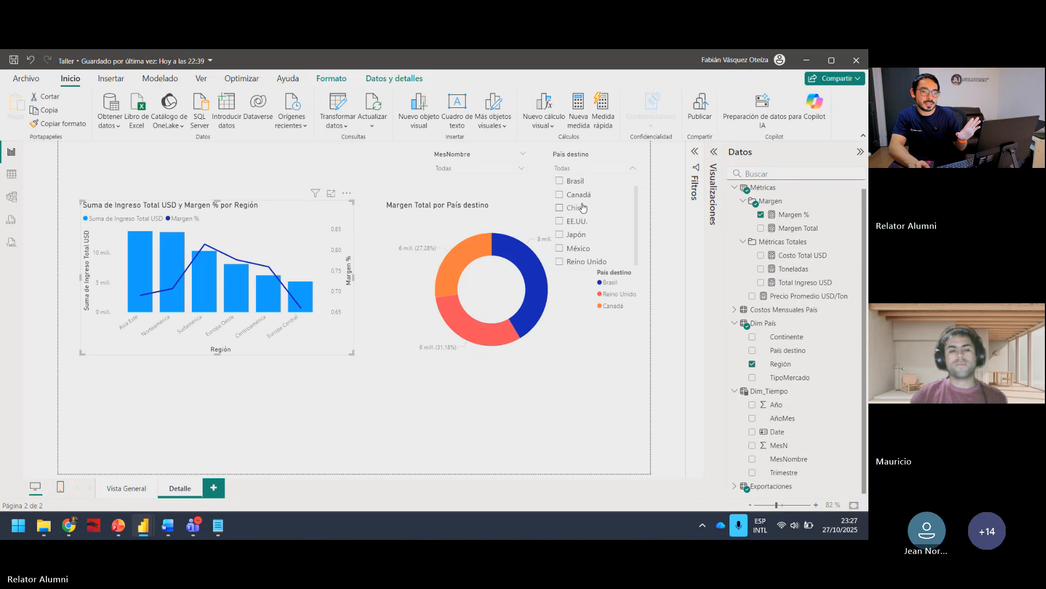
{"action": "left_click", "coordinate": [578, 248]}
{"action": "left_click", "coordinate": [585, 261]}
{"action": "left_click", "coordinate": [575, 182]}
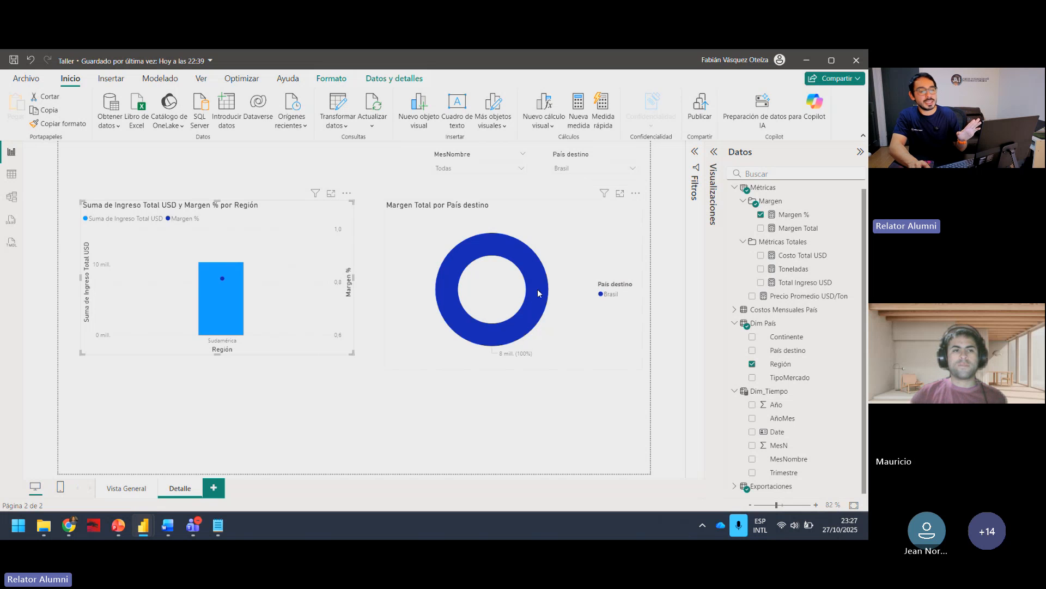
{"action": "left_click", "coordinate": [631, 166]}
{"action": "left_click", "coordinate": [631, 166]}
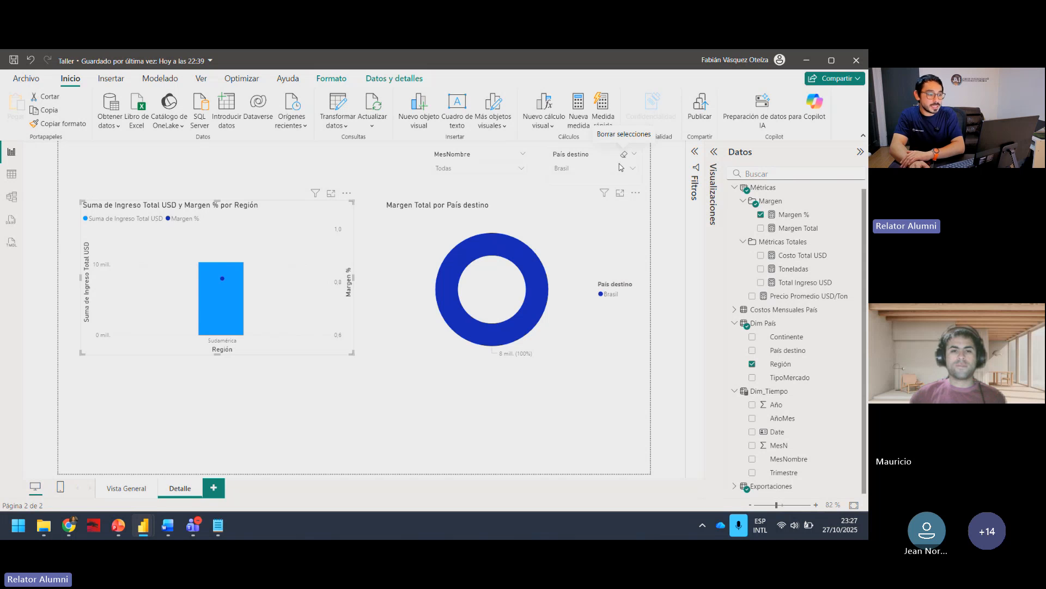
{"action": "left_click", "coordinate": [624, 154]}
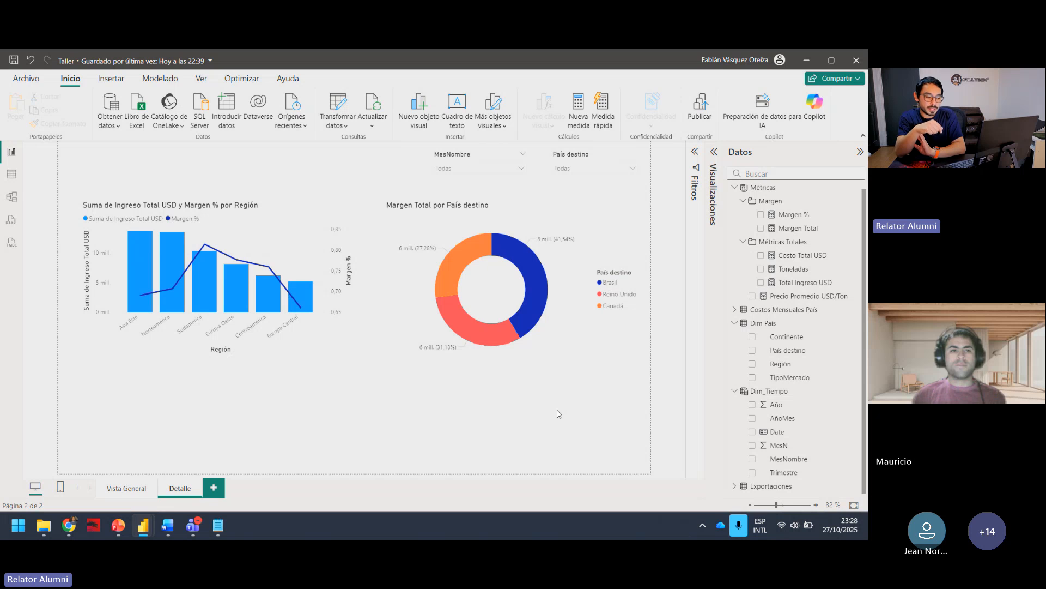
{"action": "left_click", "coordinate": [565, 153]}
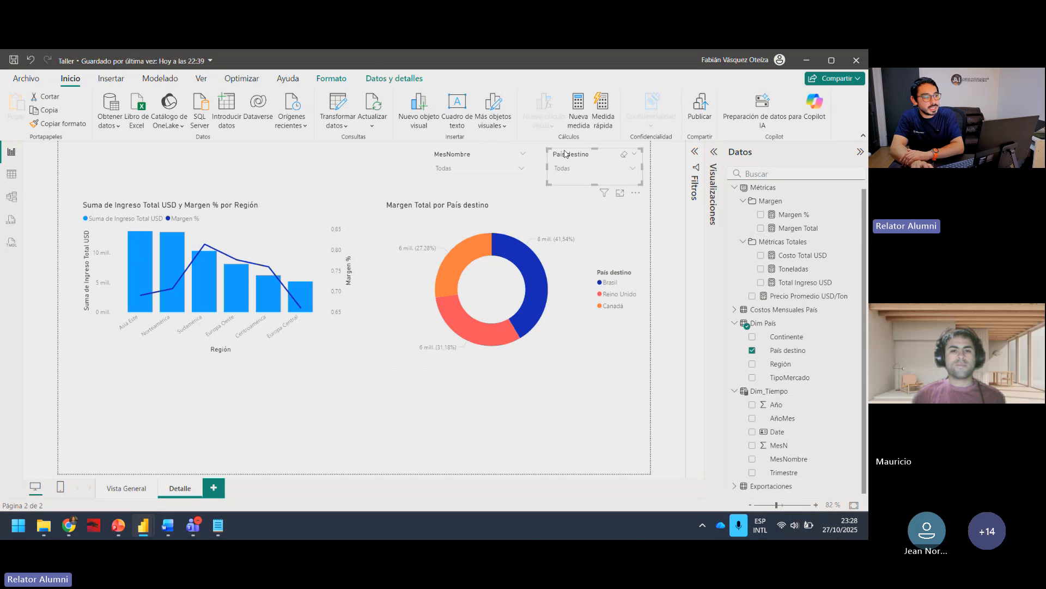
{"action": "left_click", "coordinate": [390, 80]}
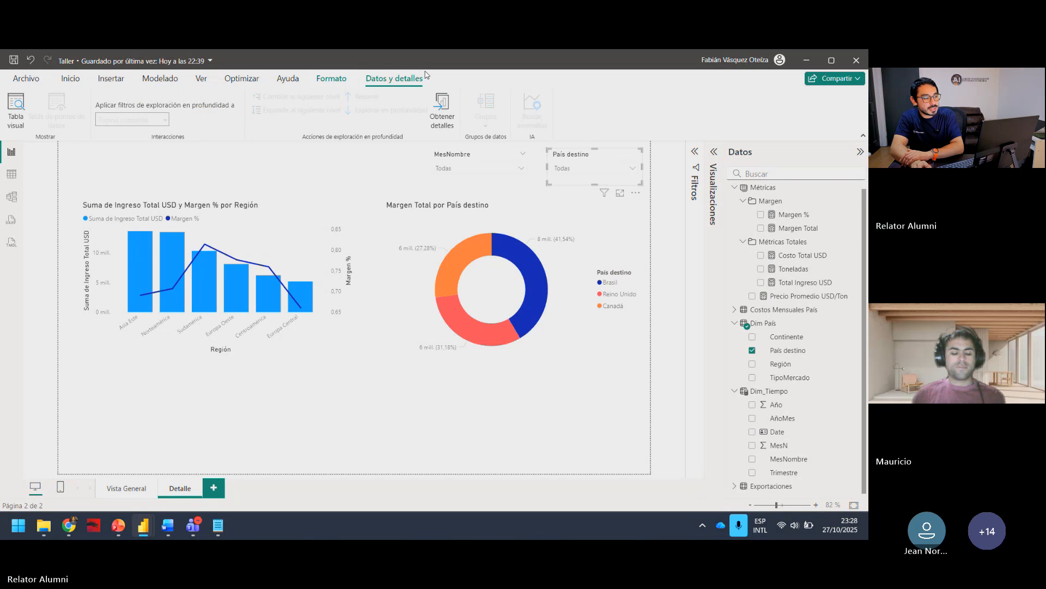
{"action": "left_click", "coordinate": [350, 180]}
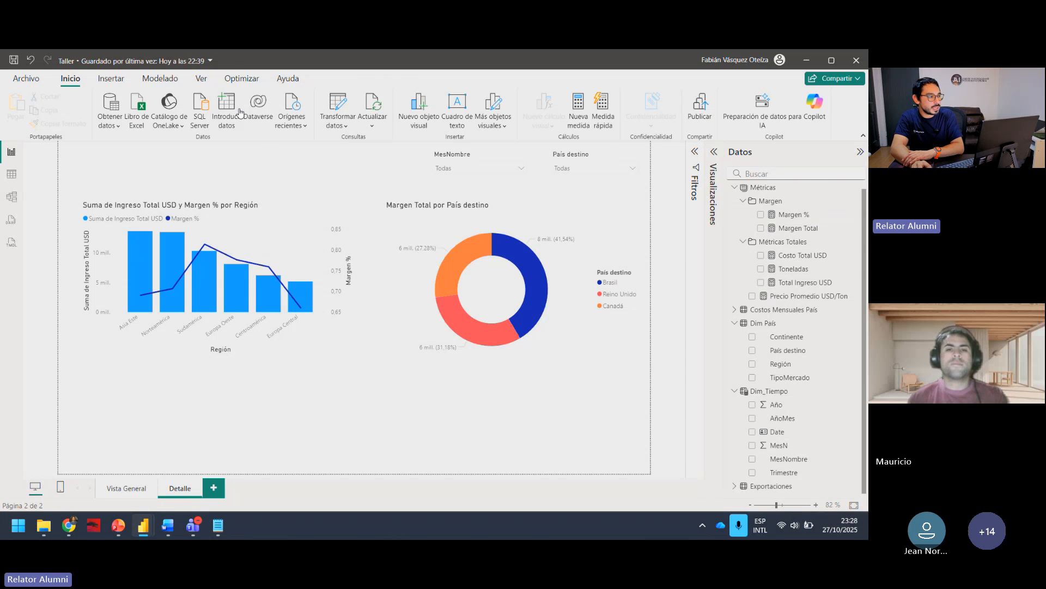
{"action": "left_click_drag", "start_coordinate": [224, 69], "coordinate": [210, 492]}
Step: Turn on interaction editing with the País destino slicer selected
{"action": "left_click", "coordinate": [573, 166]}
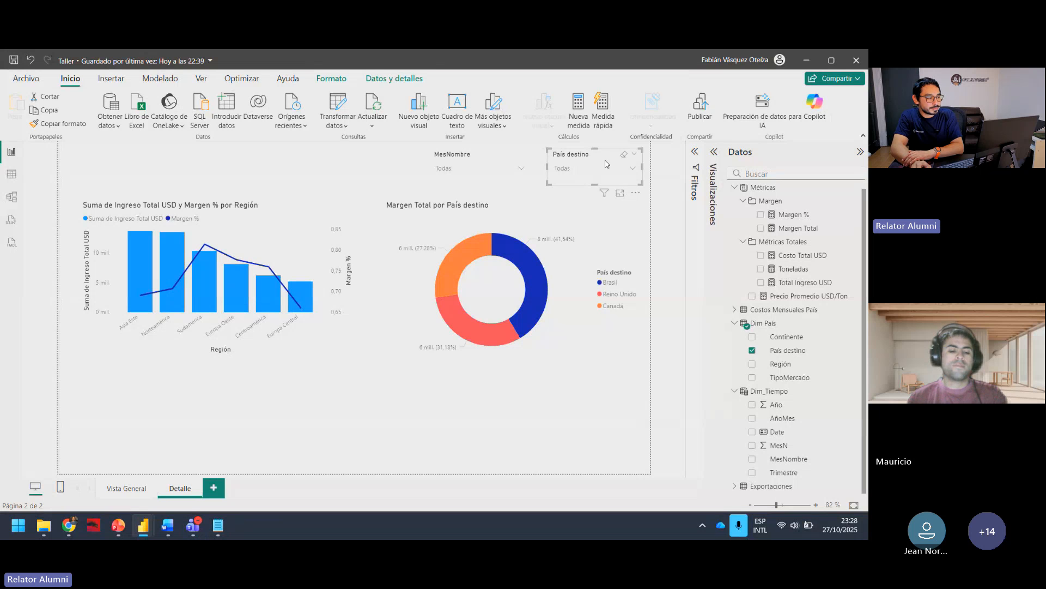
{"action": "left_click", "coordinate": [334, 82]}
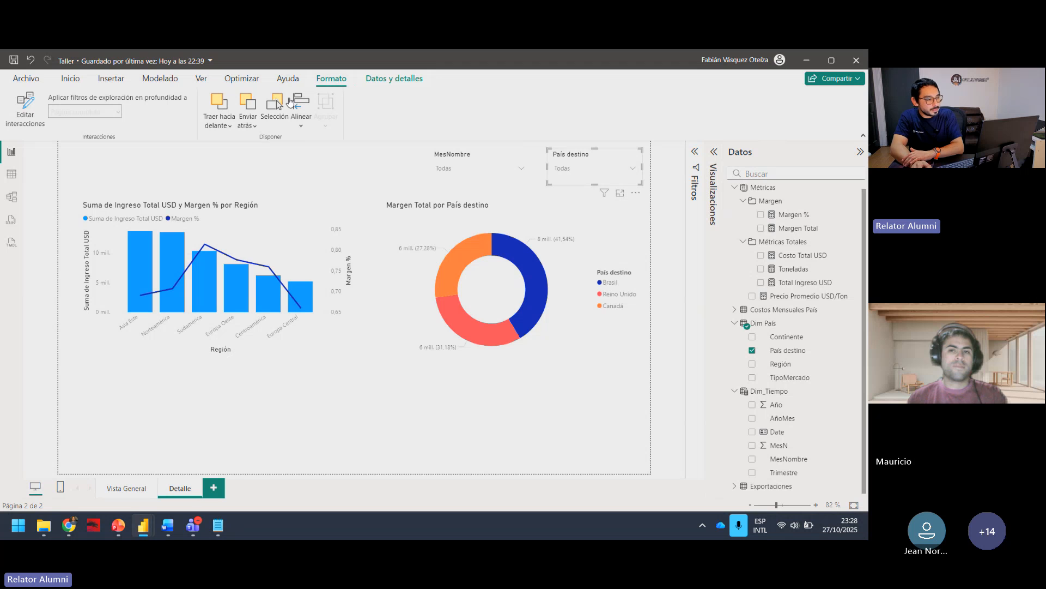
{"action": "left_click", "coordinate": [27, 118]}
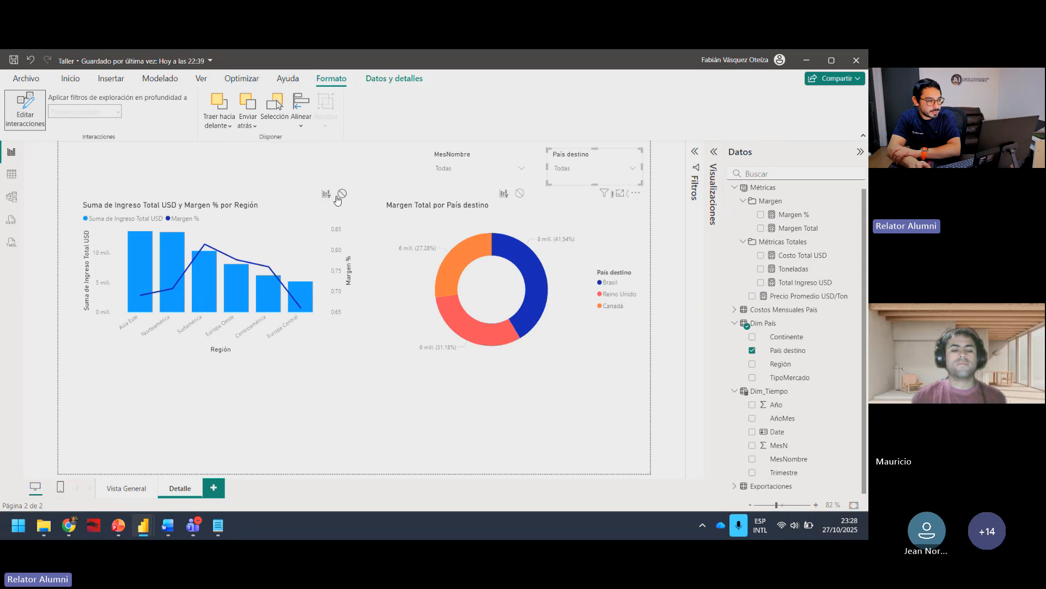
{"action": "left_click", "coordinate": [29, 117]}
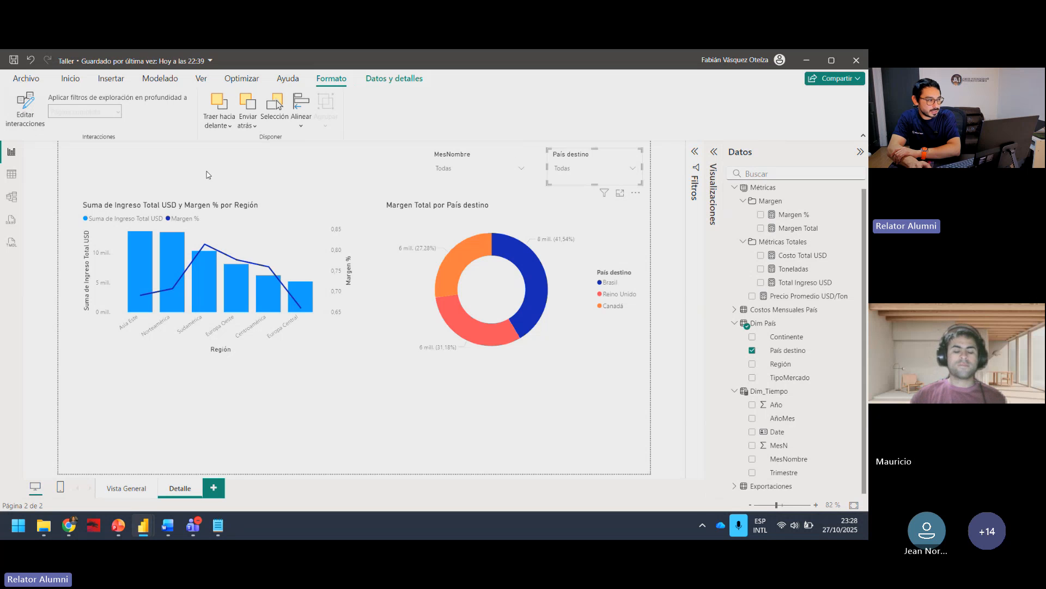
{"action": "left_click", "coordinate": [18, 115]}
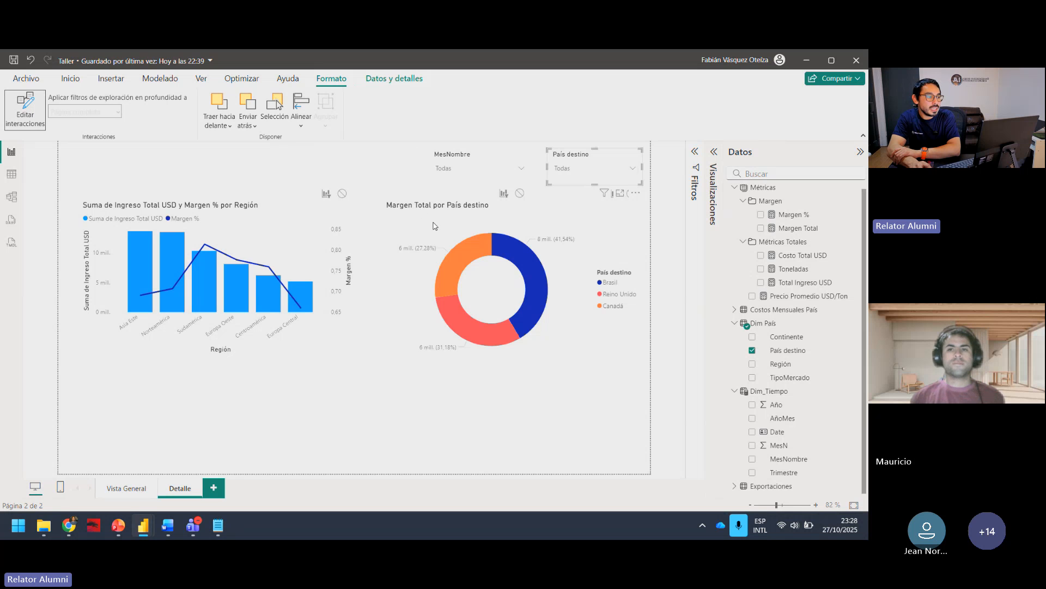
Step: Move the donut chart slightly down, away from the slicers, and set its interaction with the País destino slicer to none
{"action": "left_click_drag", "start_coordinate": [421, 208], "coordinate": [414, 238]}
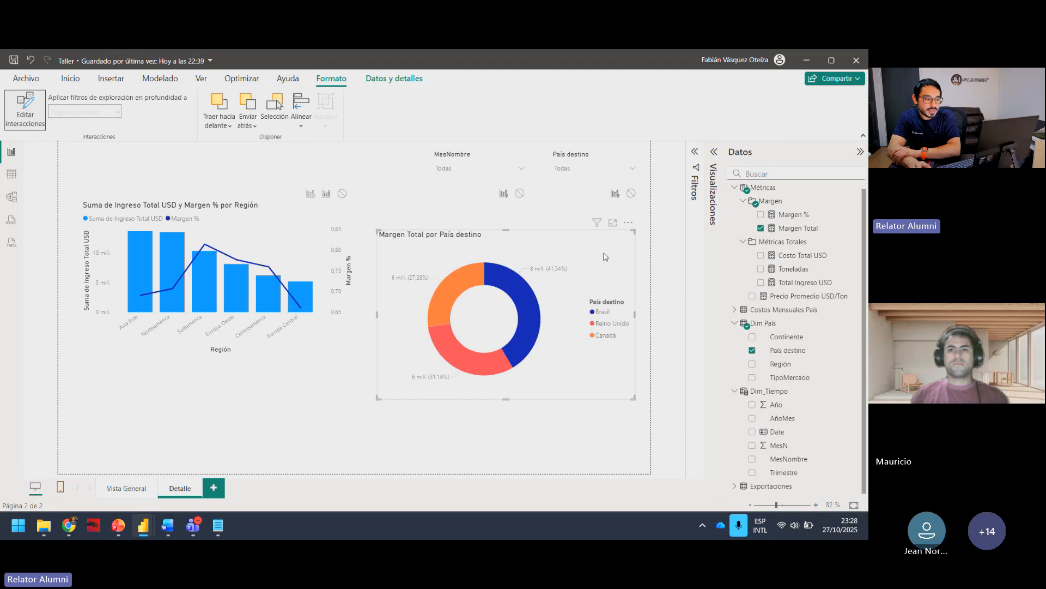
{"action": "mouse_move", "coordinate": [612, 246]}
{"action": "left_mouse_down"}
{"action": "mouse_move", "coordinate": [595, 232]}
{"action": "mouse_move", "coordinate": [606, 237]}
{"action": "left_mouse_up"}
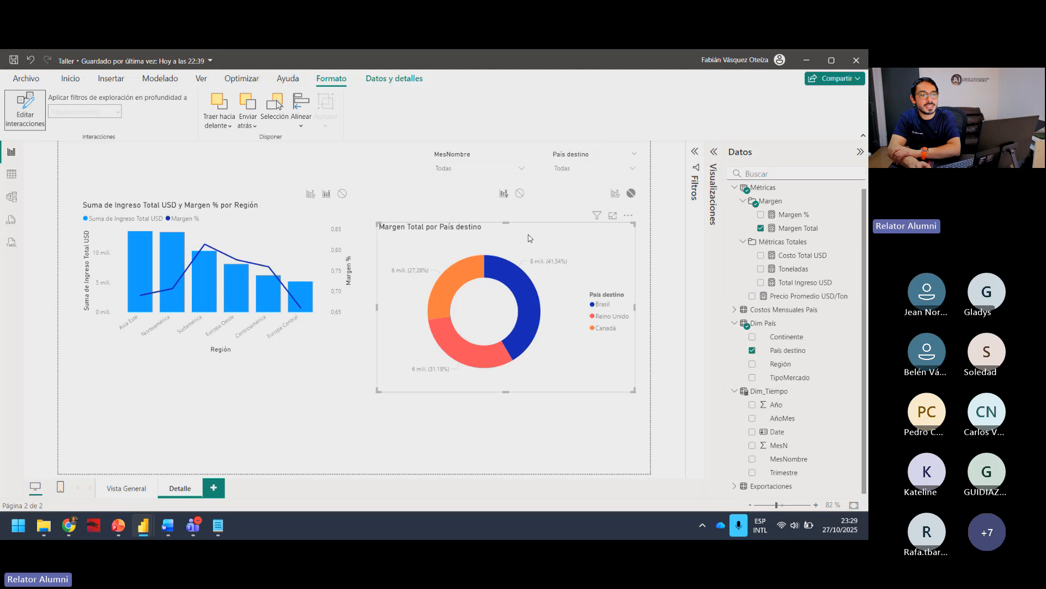
Step: Set the País destino slicer's interaction with the donut chart to none
{"action": "left_click", "coordinate": [582, 161]}
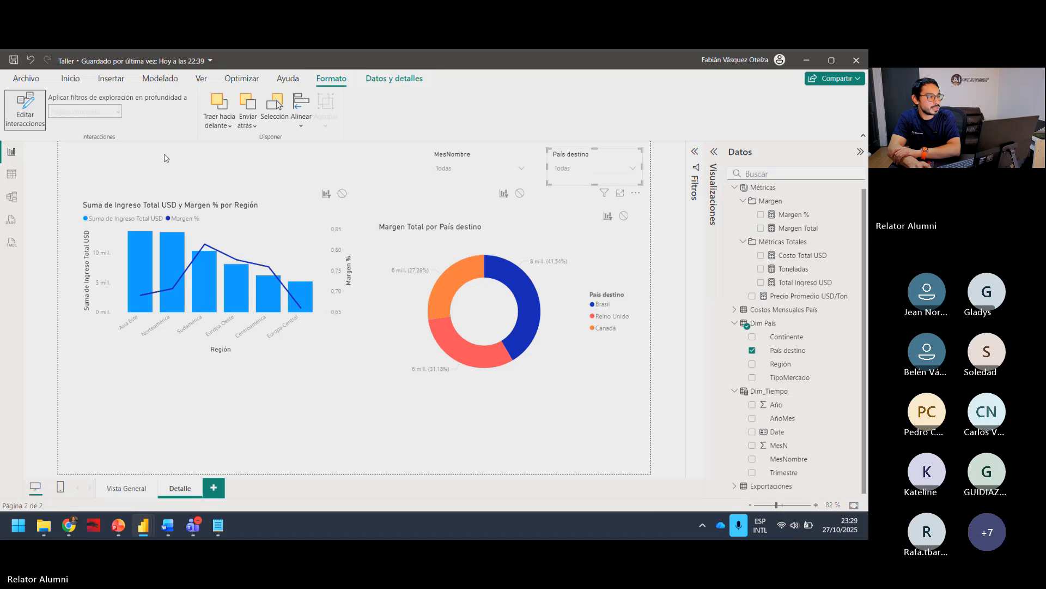
{"action": "left_click", "coordinate": [623, 215]}
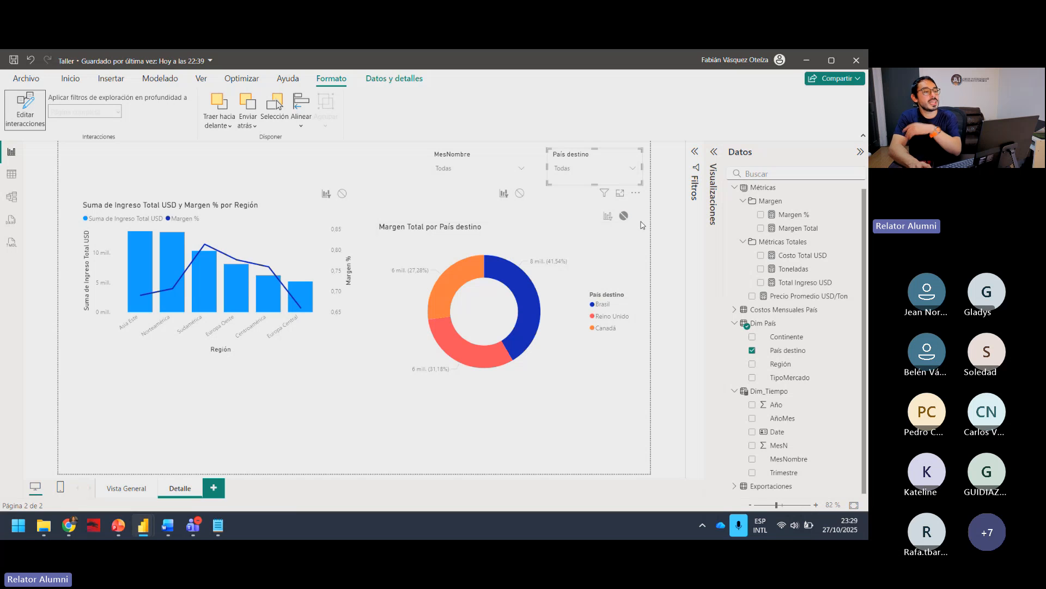
{"action": "left_click", "coordinate": [569, 252]}
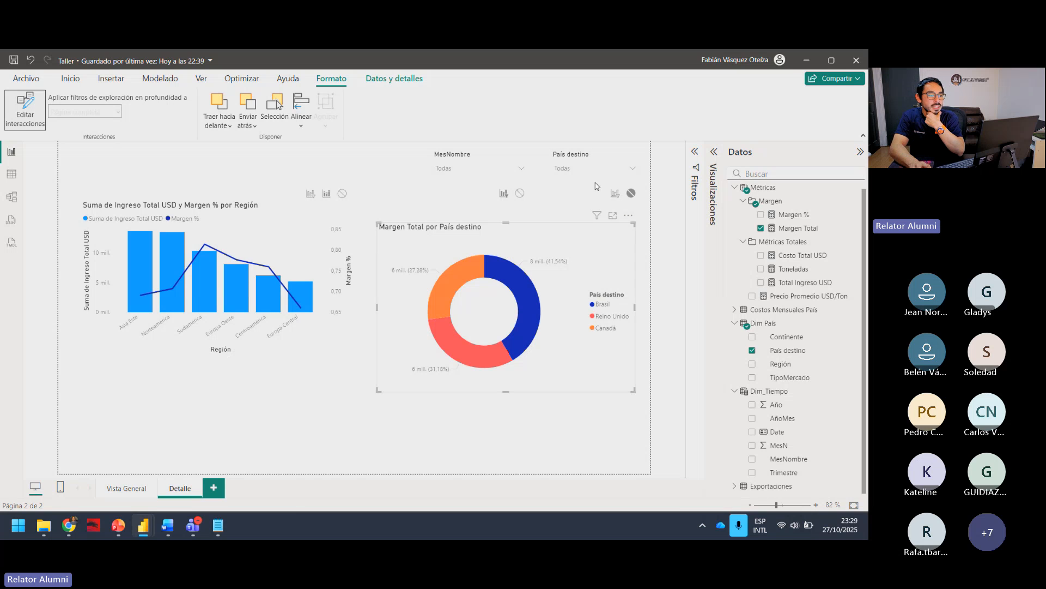
{"action": "left_click", "coordinate": [580, 159]}
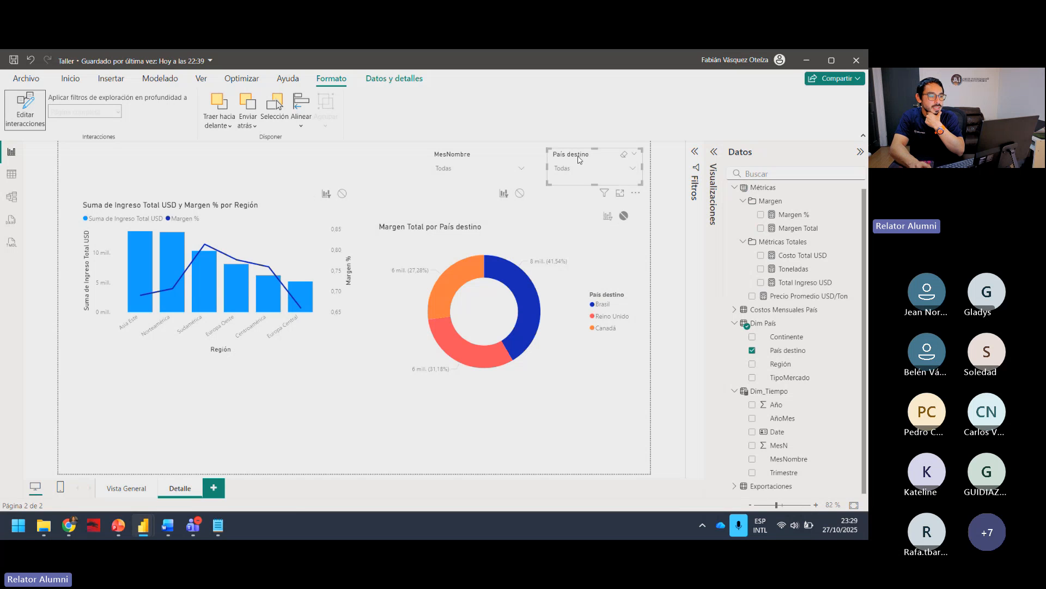
{"action": "left_click", "coordinate": [622, 218]}
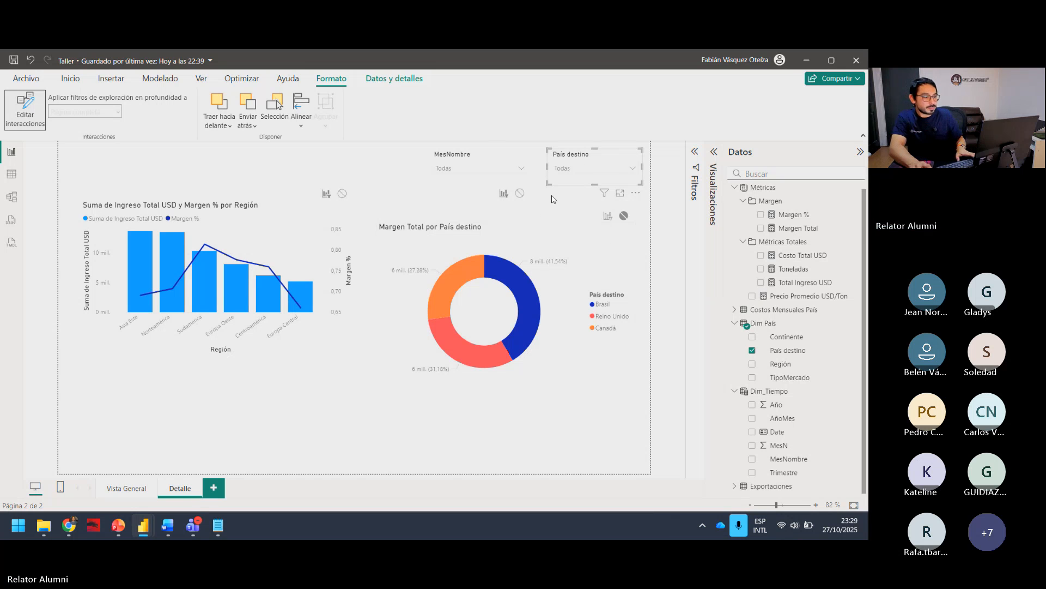
Step: Test the País destino slicer with several countries, ending on Brasil, to check which of the two charts it filters
{"action": "left_click", "coordinate": [563, 209]}
{"action": "left_click", "coordinate": [574, 168]}
{"action": "left_click", "coordinate": [579, 209]}
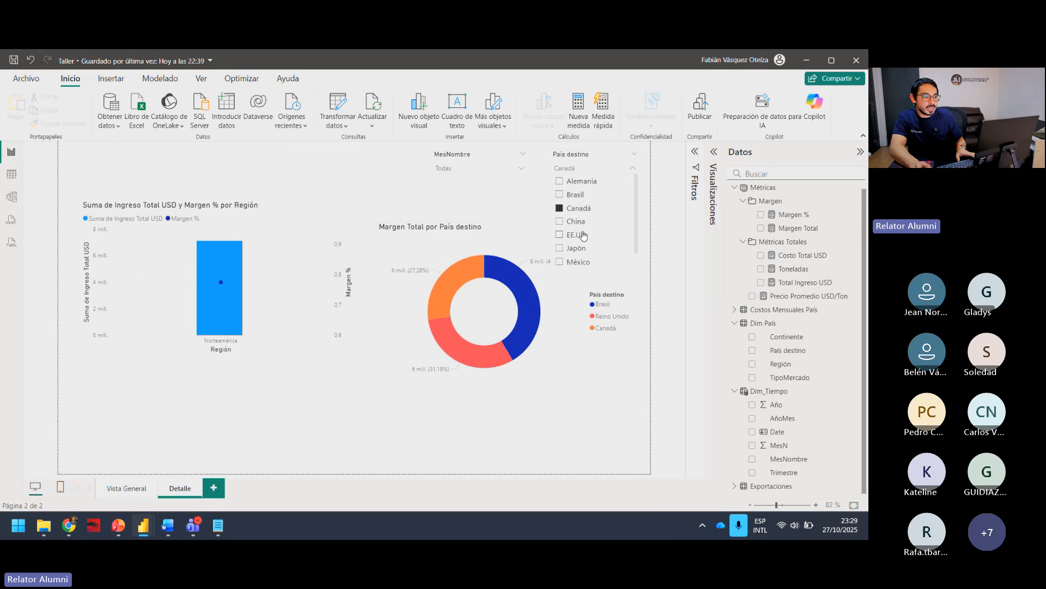
{"action": "left_click", "coordinate": [580, 235]}
{"action": "left_click", "coordinate": [576, 248]}
{"action": "left_click", "coordinate": [576, 261]}
{"action": "left_click", "coordinate": [576, 248]}
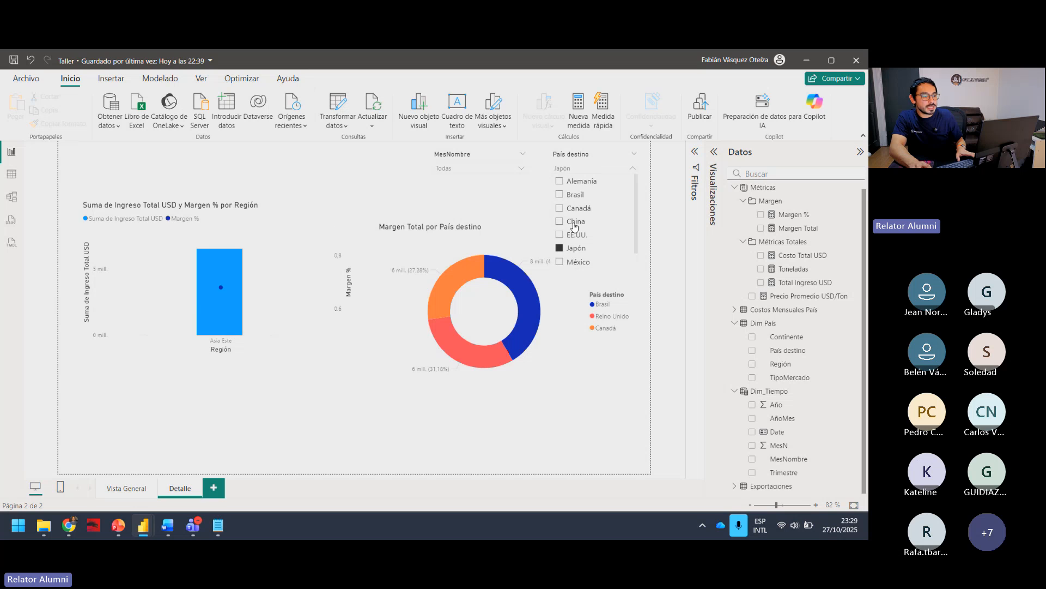
{"action": "left_click", "coordinate": [574, 222]}
{"action": "left_click", "coordinate": [574, 210]}
{"action": "left_click", "coordinate": [574, 195]}
{"action": "left_click", "coordinate": [574, 221]}
{"action": "left_click", "coordinate": [574, 234]}
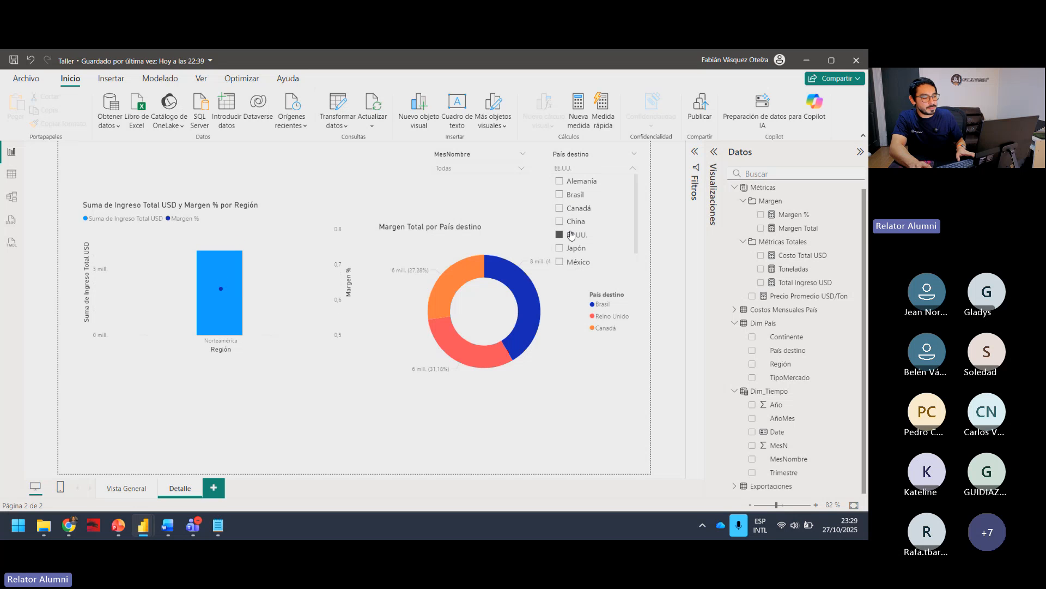
{"action": "left_click", "coordinate": [573, 222]}
{"action": "left_click", "coordinate": [581, 195]}
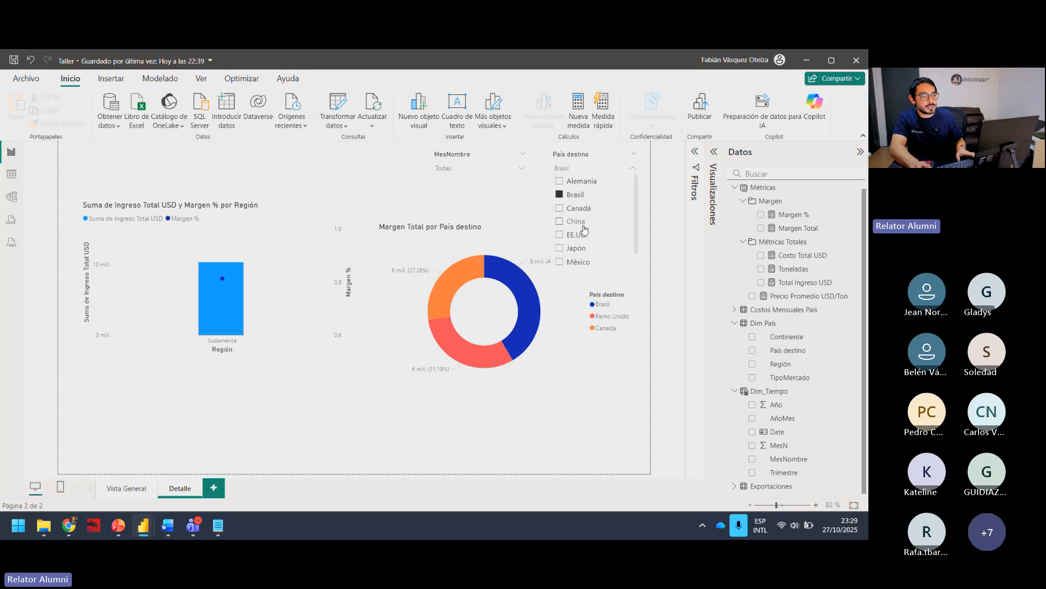
{"action": "left_click", "coordinate": [583, 223]}
{"action": "left_click", "coordinate": [578, 248]}
{"action": "left_click", "coordinate": [583, 221]}
{"action": "left_click", "coordinate": [579, 235]}
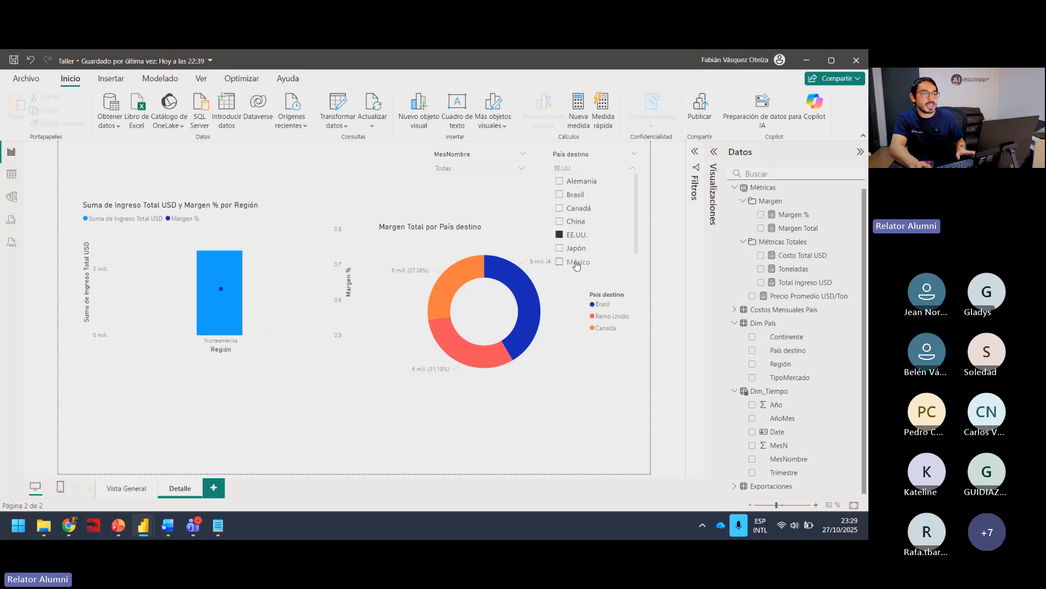
{"action": "left_click", "coordinate": [578, 262]}
{"action": "left_click", "coordinate": [577, 196]}
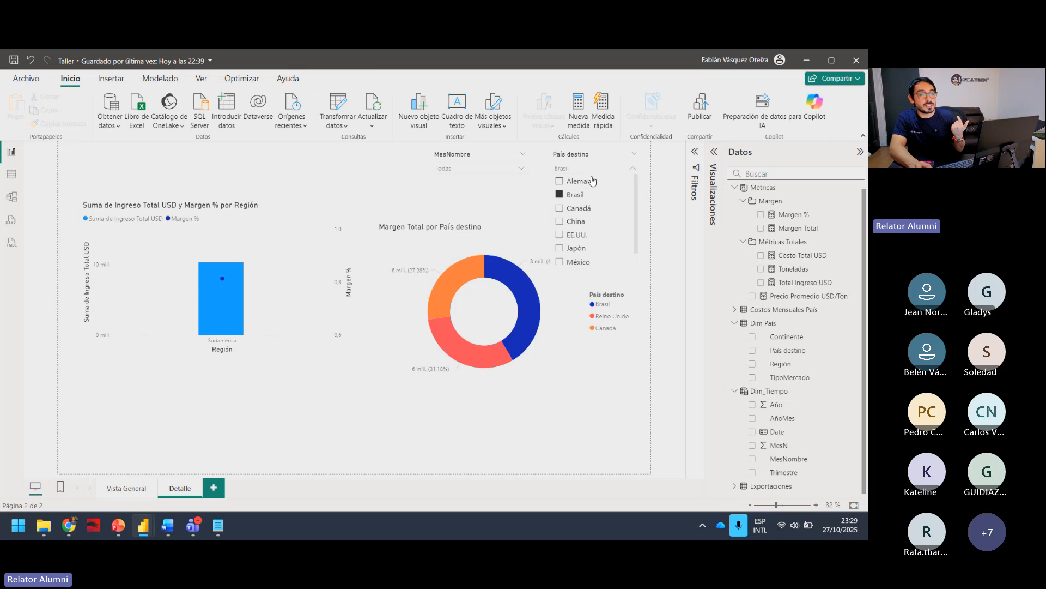
{"action": "left_click", "coordinate": [534, 218]}
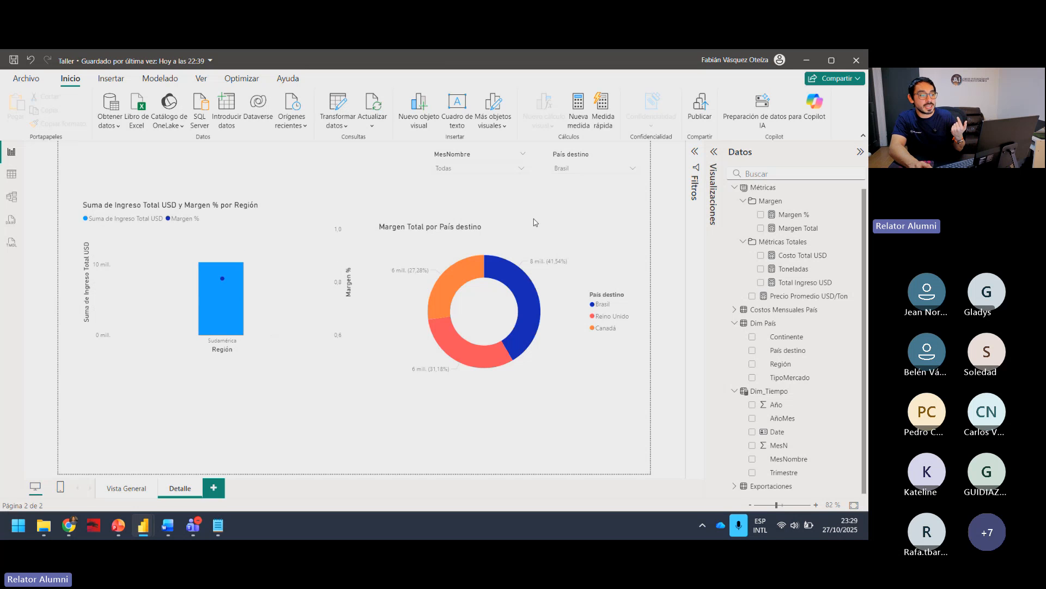
Step: Set the País destino slicer's interaction with the donut chart back to filter
{"action": "left_click", "coordinate": [596, 154]}
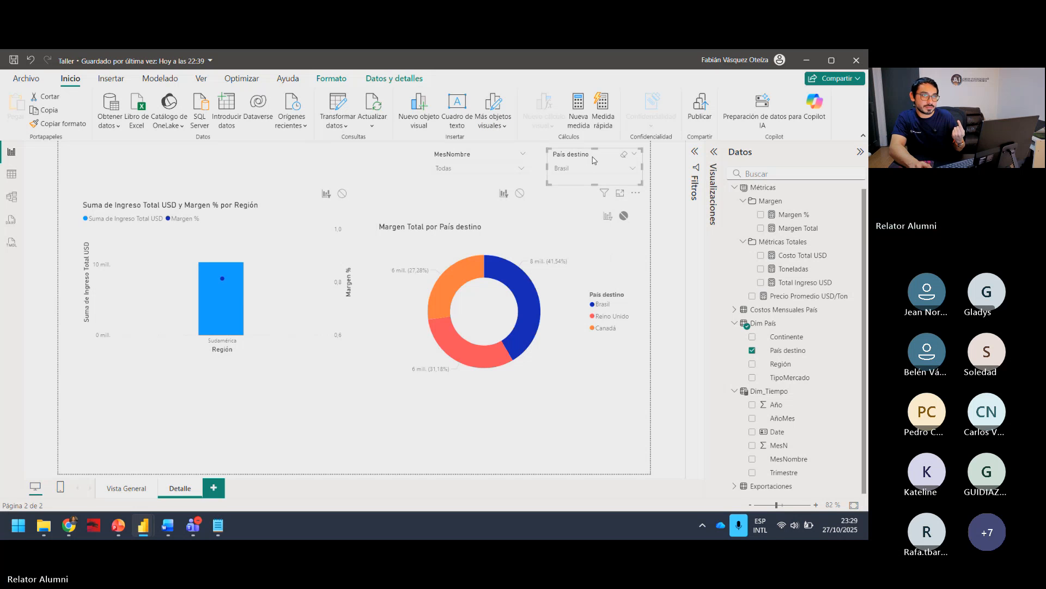
{"action": "left_click", "coordinate": [342, 82]}
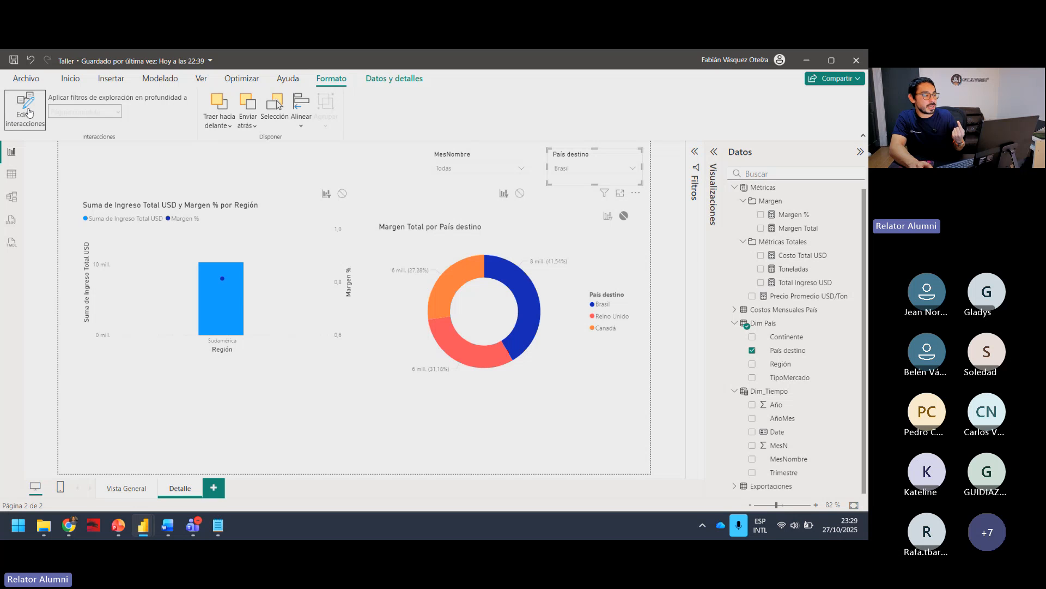
{"action": "left_click", "coordinate": [608, 216]}
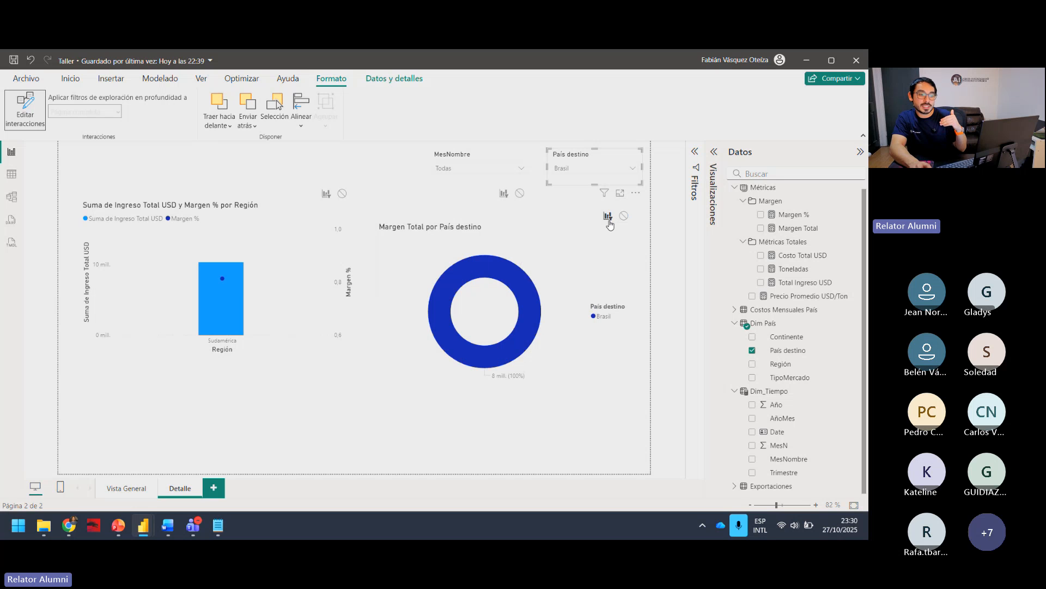
{"action": "left_click", "coordinate": [576, 213]}
Step: Test the País destino slicer with several countries, ending on Canadá, to check how the donut chart responds
{"action": "left_click", "coordinate": [633, 168]}
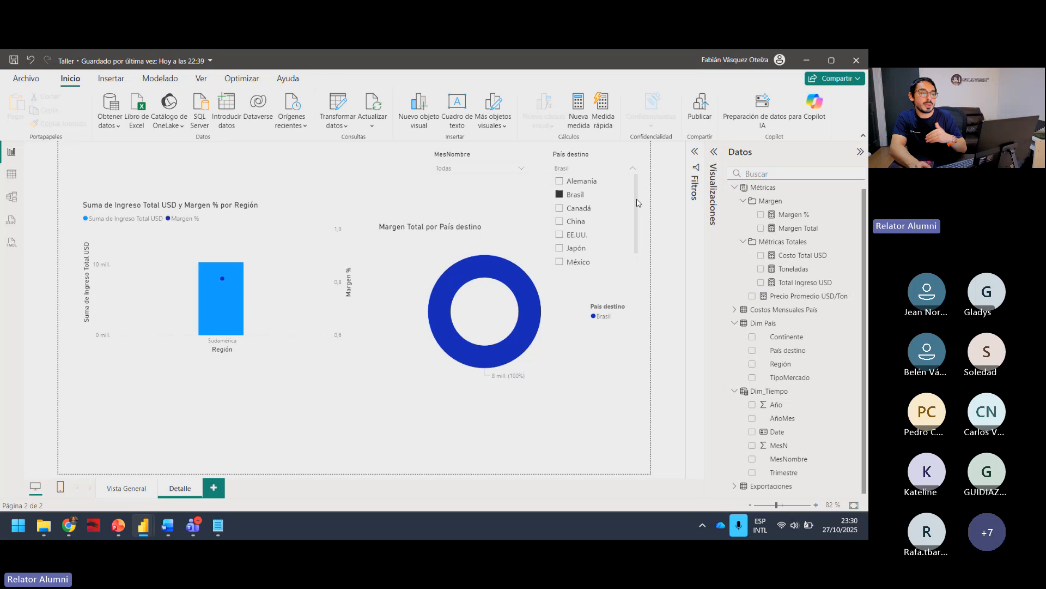
{"action": "left_click", "coordinate": [575, 222]}
{"action": "left_click", "coordinate": [585, 252]}
{"action": "left_click", "coordinate": [576, 261]}
{"action": "left_click", "coordinate": [582, 234]}
{"action": "left_click", "coordinate": [578, 195]}
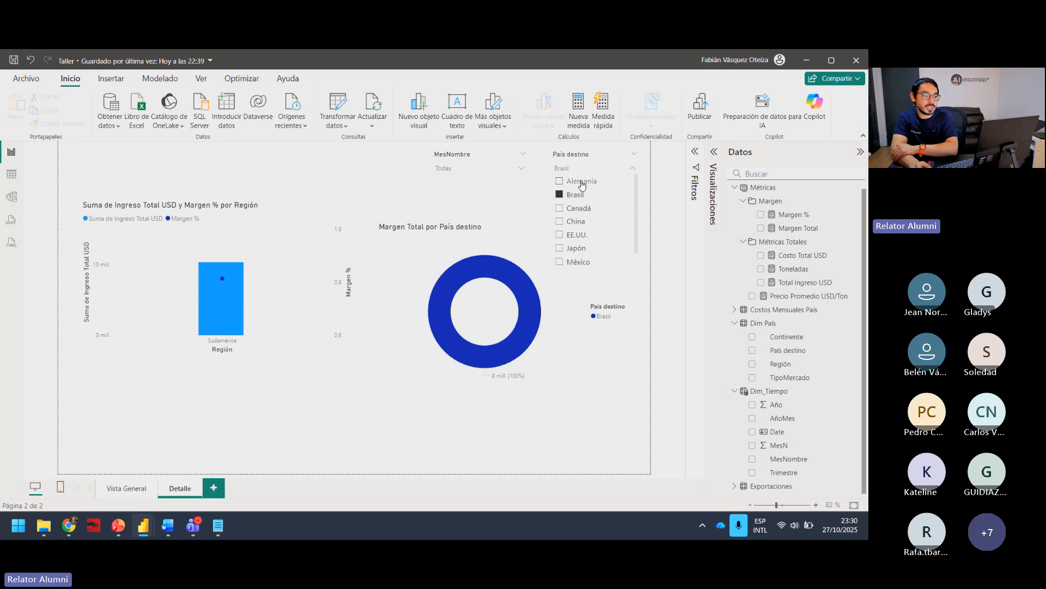
{"action": "left_click", "coordinate": [577, 182]}
{"action": "left_click", "coordinate": [575, 208]}
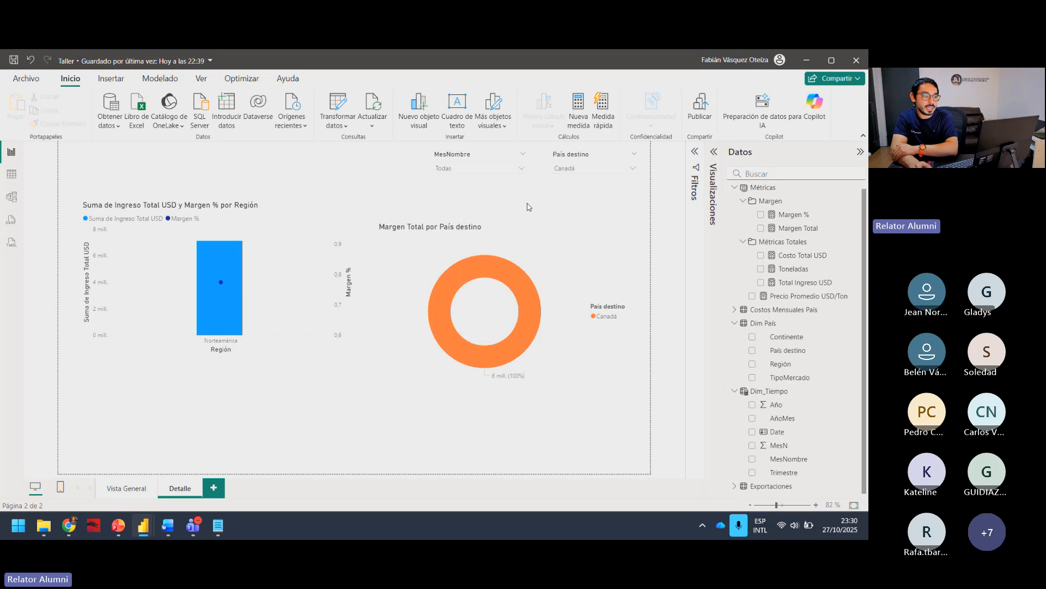
Step: Select the País destino slicer and set its interaction with the Margen Total donut chart to none
{"action": "left_click", "coordinate": [561, 239]}
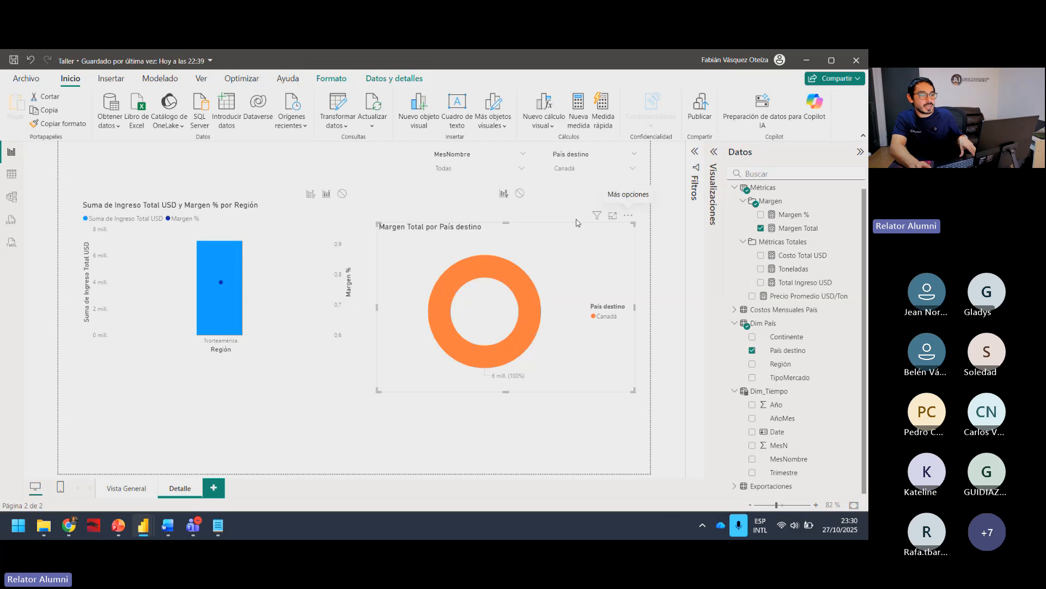
{"action": "left_click", "coordinate": [579, 158]}
{"action": "left_click", "coordinate": [336, 81]}
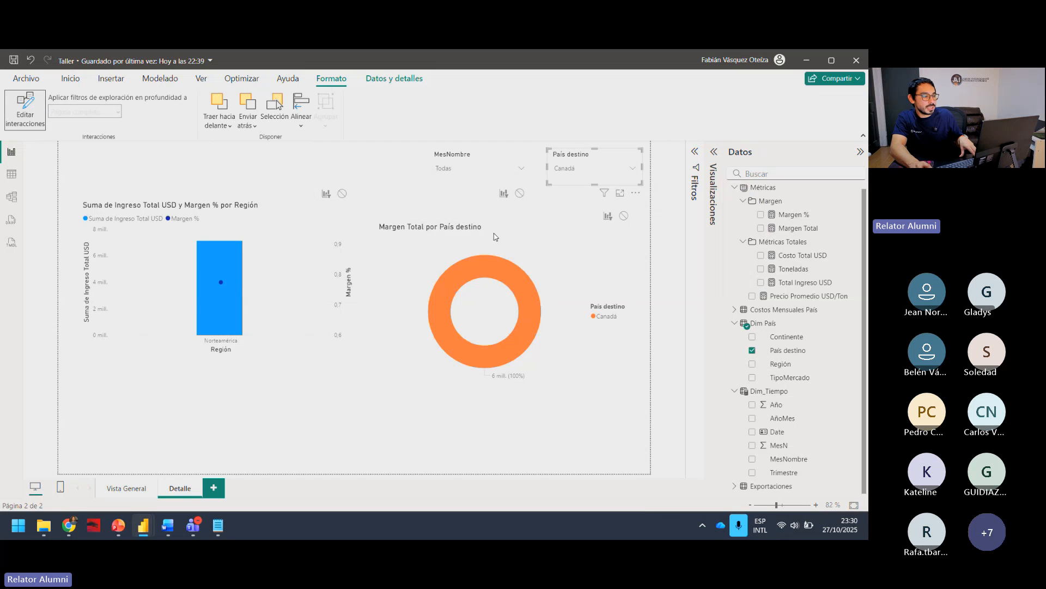
{"action": "left_click", "coordinate": [624, 215]}
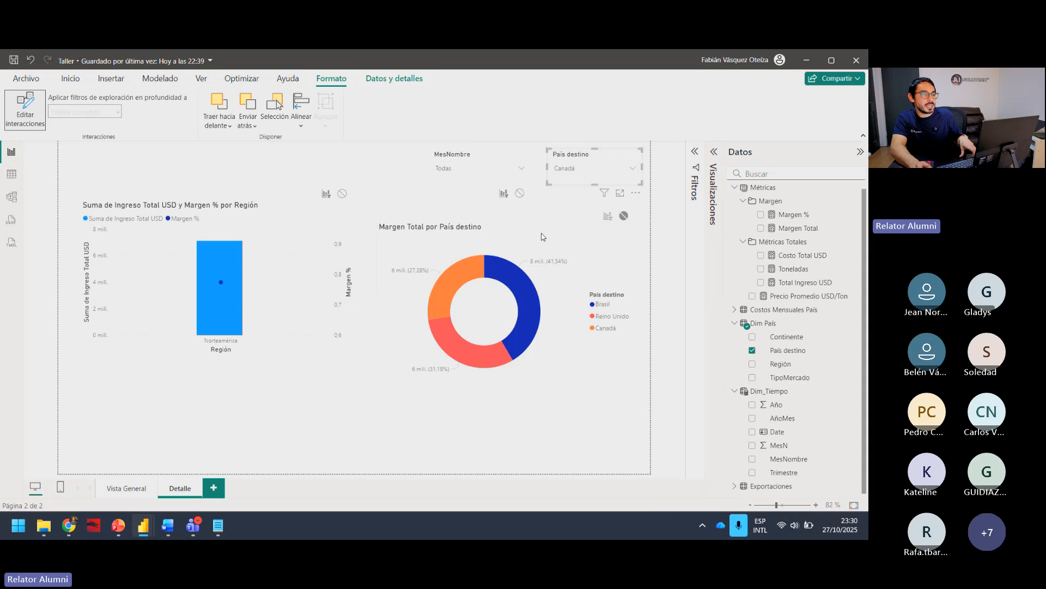
{"action": "left_click", "coordinate": [547, 210]}
Step: Test the País destino slicer with Brasil against both charts and clear its selection
{"action": "left_click", "coordinate": [586, 170]}
{"action": "left_click", "coordinate": [580, 208]}
{"action": "left_click", "coordinate": [580, 196]}
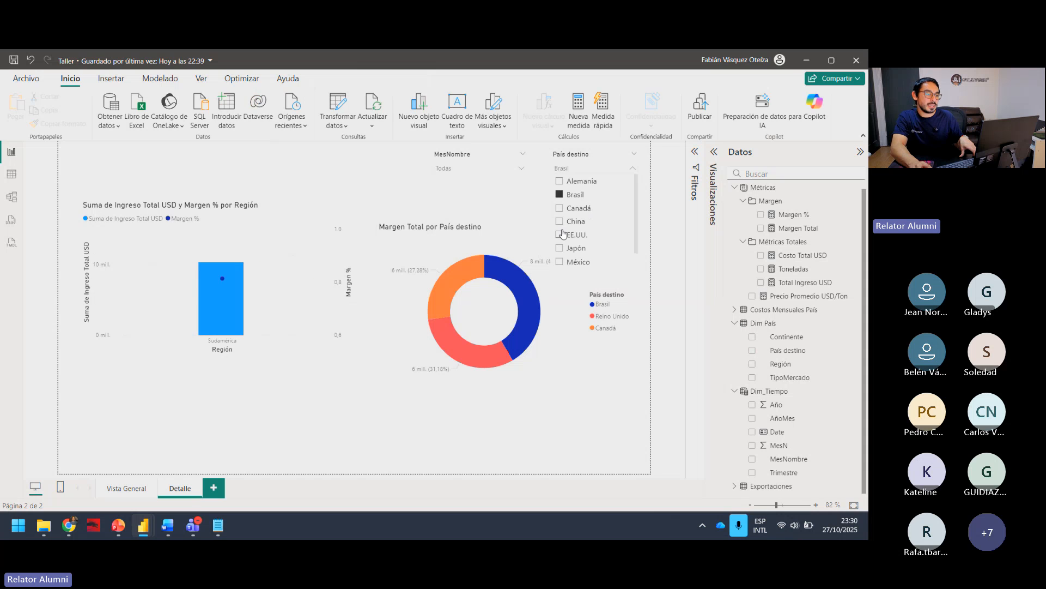
{"action": "left_click", "coordinate": [573, 195]}
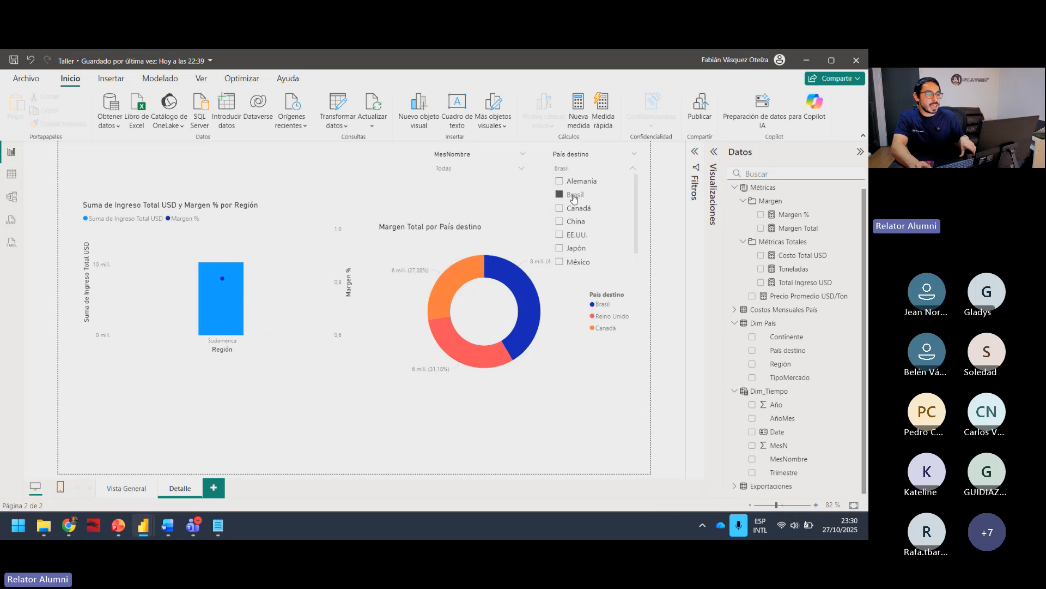
Step: Move the donut chart back up level with the combo chart and reduce its height from the lower edge
{"action": "left_click", "coordinate": [425, 409]}
{"action": "left_click_drag", "start_coordinate": [426, 230], "coordinate": [423, 209]}
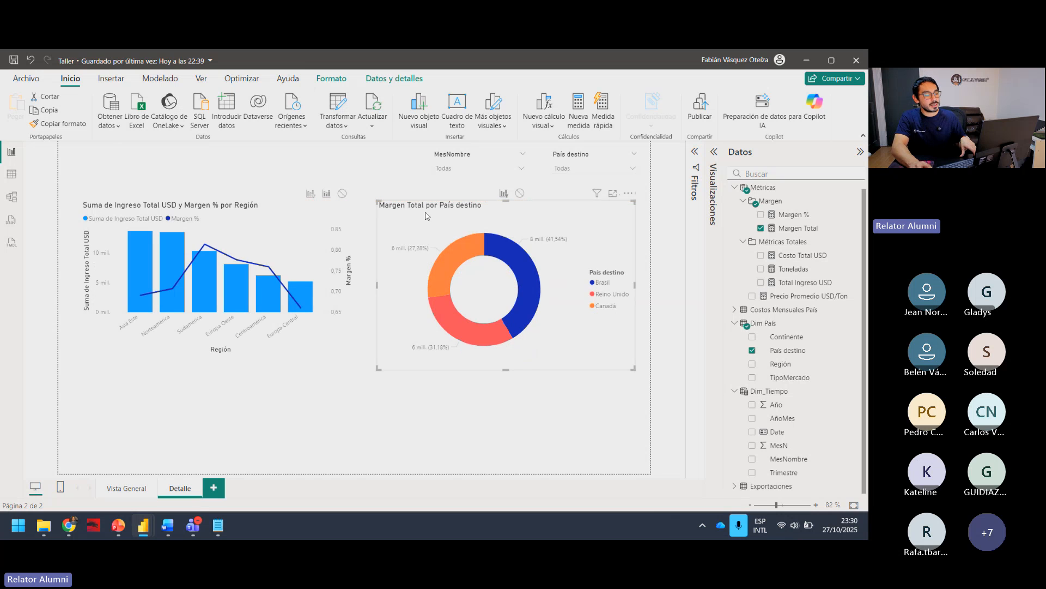
{"action": "left_click_drag", "start_coordinate": [508, 369], "coordinate": [498, 345]}
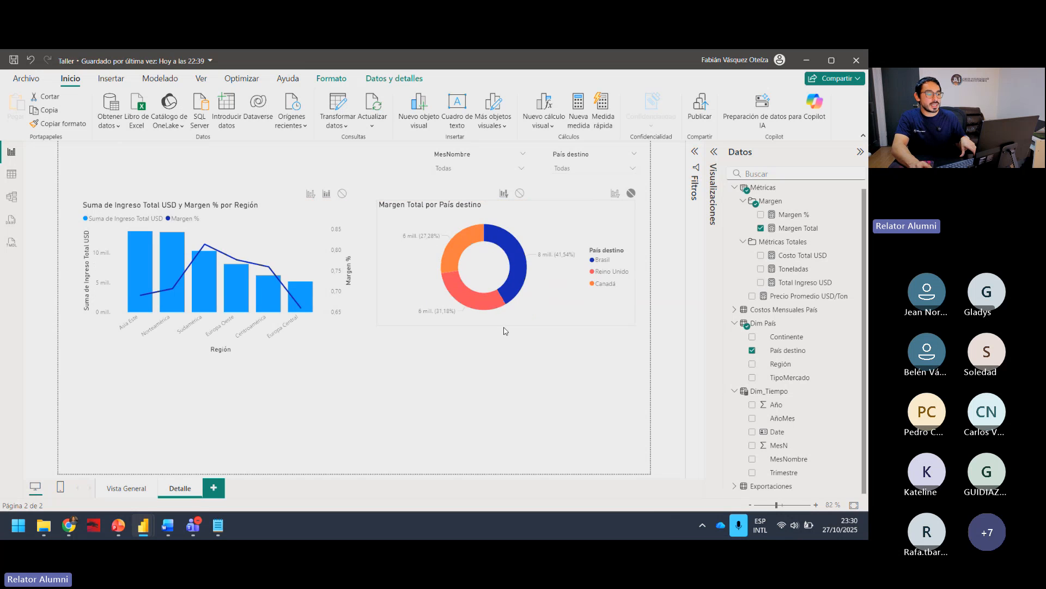
{"action": "left_click", "coordinate": [502, 386]}
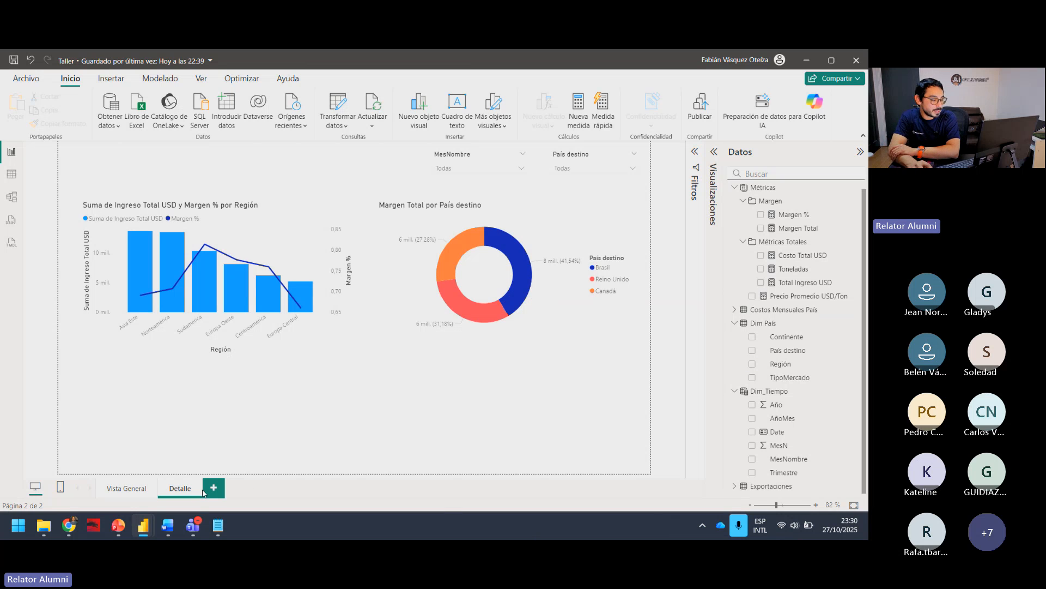
Step: Review the Vista General page and return to the Detalle page
{"action": "left_click_drag", "start_coordinate": [204, 493], "coordinate": [216, 78]}
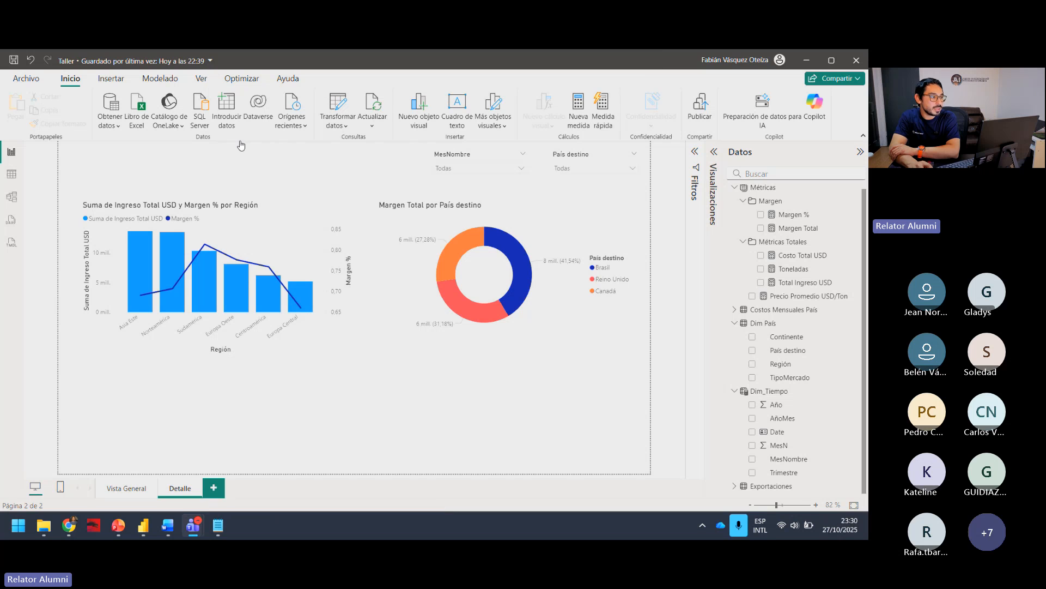
{"action": "left_click", "coordinate": [290, 421]}
{"action": "left_click", "coordinate": [134, 489]}
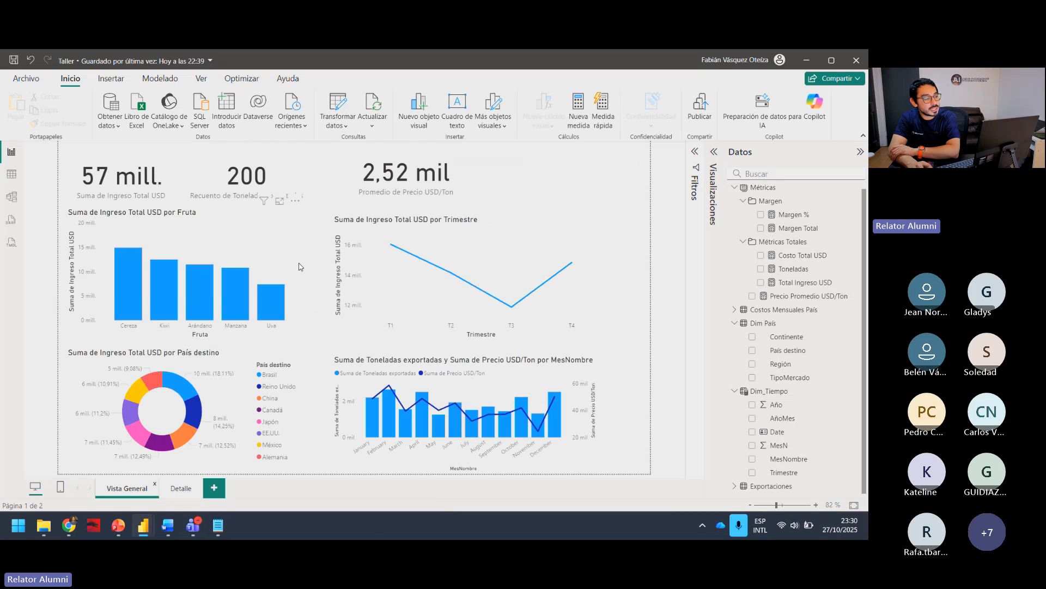
{"action": "left_click", "coordinate": [183, 489]}
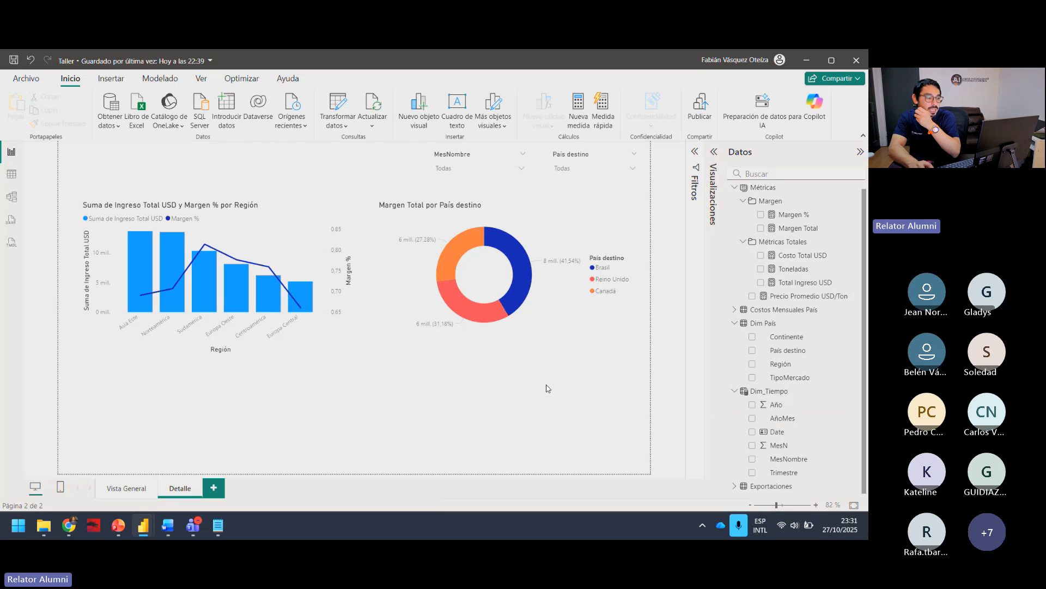
Step: Move the combo chart up slightly and add a table visual below the charts, widened to span beneath both
{"action": "left_click_drag", "start_coordinate": [236, 206], "coordinate": [234, 184]}
{"action": "left_click", "coordinate": [433, 374]}
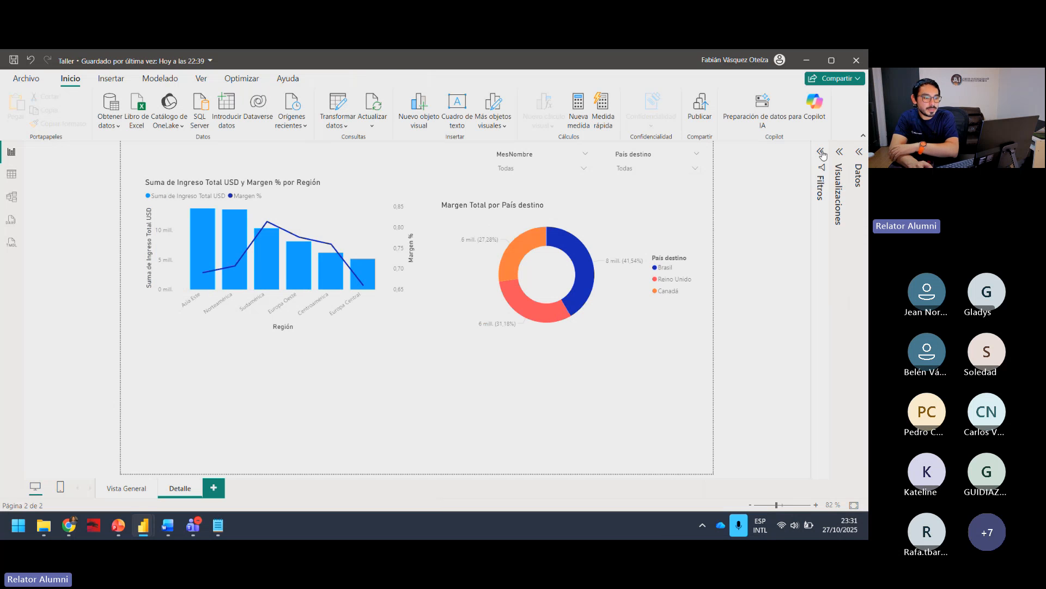
{"action": "left_click", "coordinate": [839, 152]}
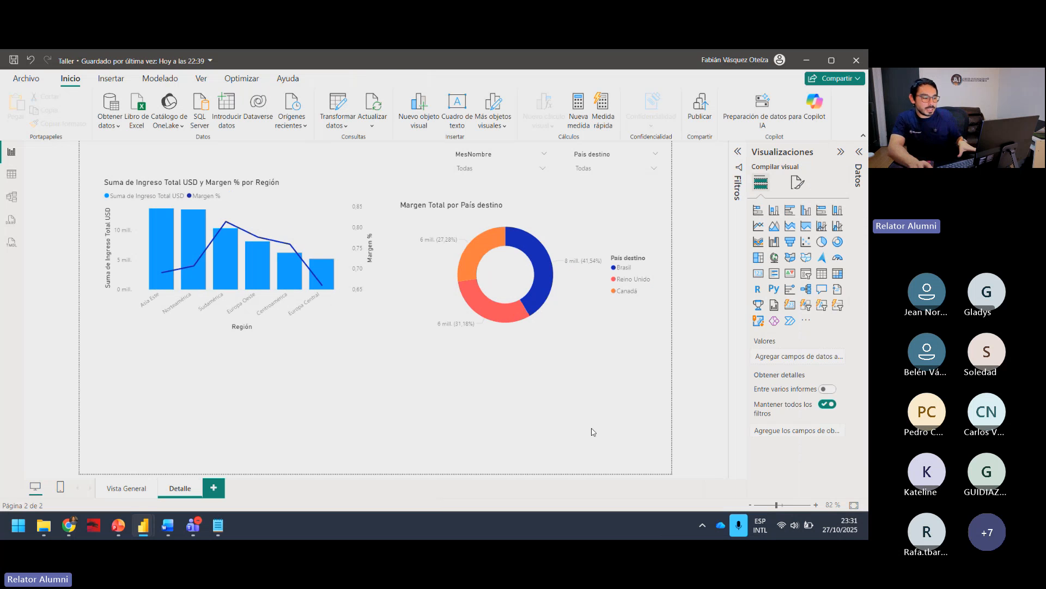
{"action": "left_click", "coordinate": [821, 273]}
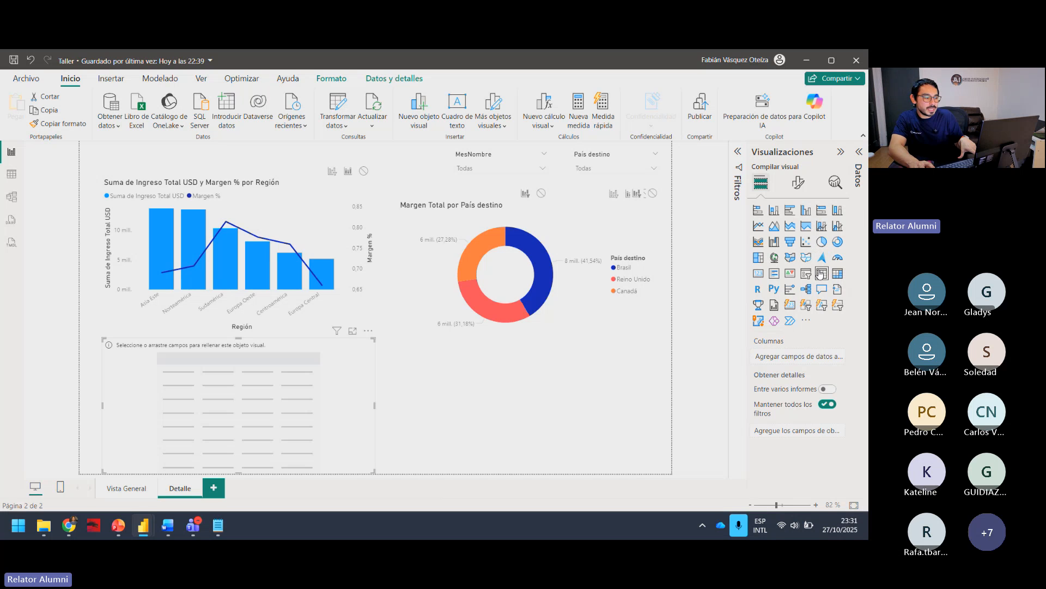
{"action": "left_click_drag", "start_coordinate": [375, 406], "coordinate": [627, 406]}
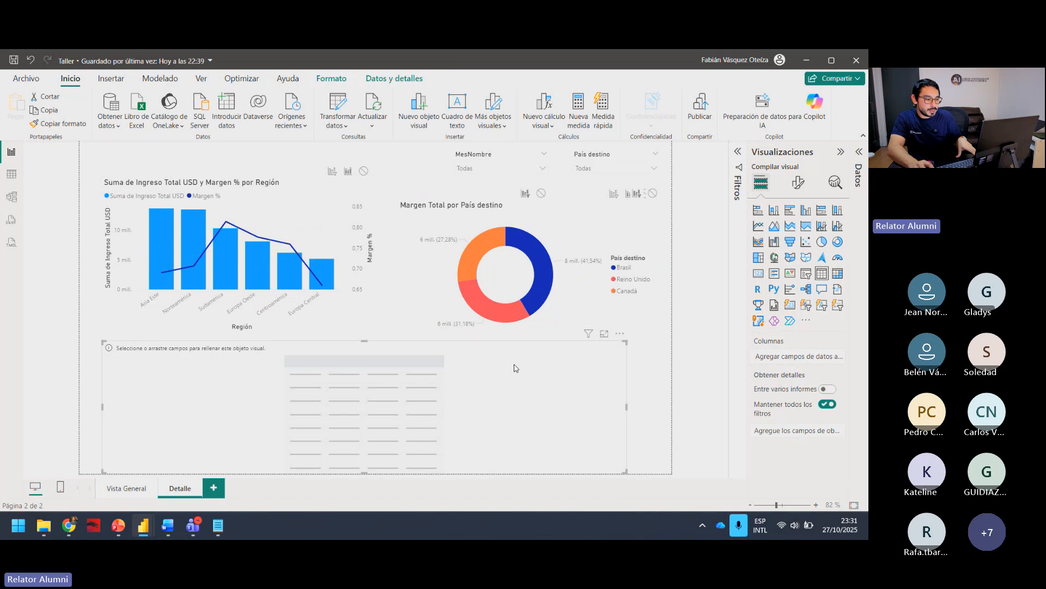
Step: Add Región and País destino from Dim País as columns of the new table
{"action": "left_click", "coordinate": [841, 152]}
{"action": "left_click", "coordinate": [860, 156]}
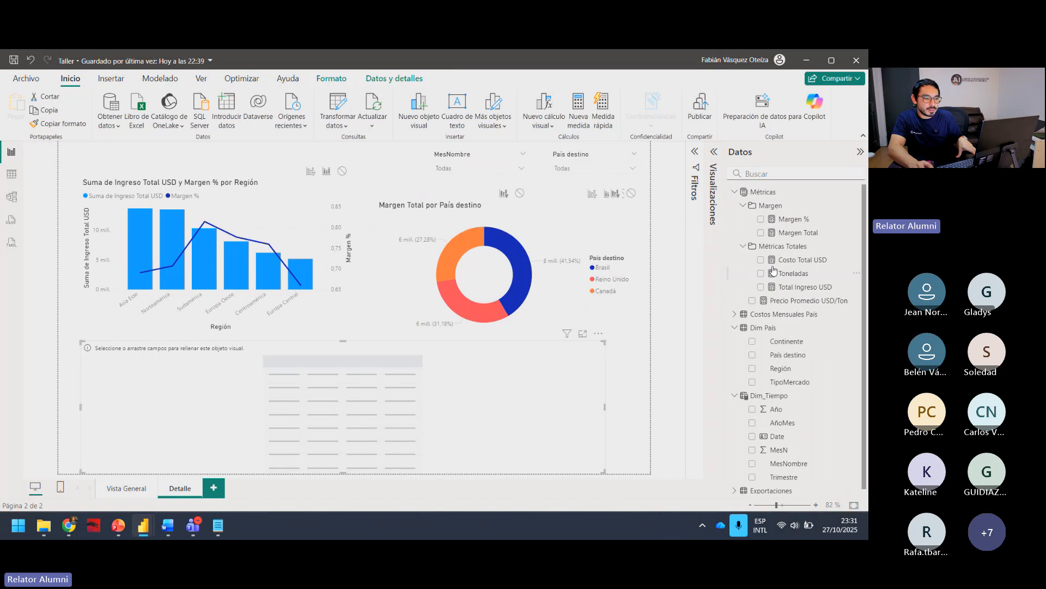
{"action": "scroll", "coordinate": [772, 350], "scroll_direction": "down", "scroll_amount": 1}
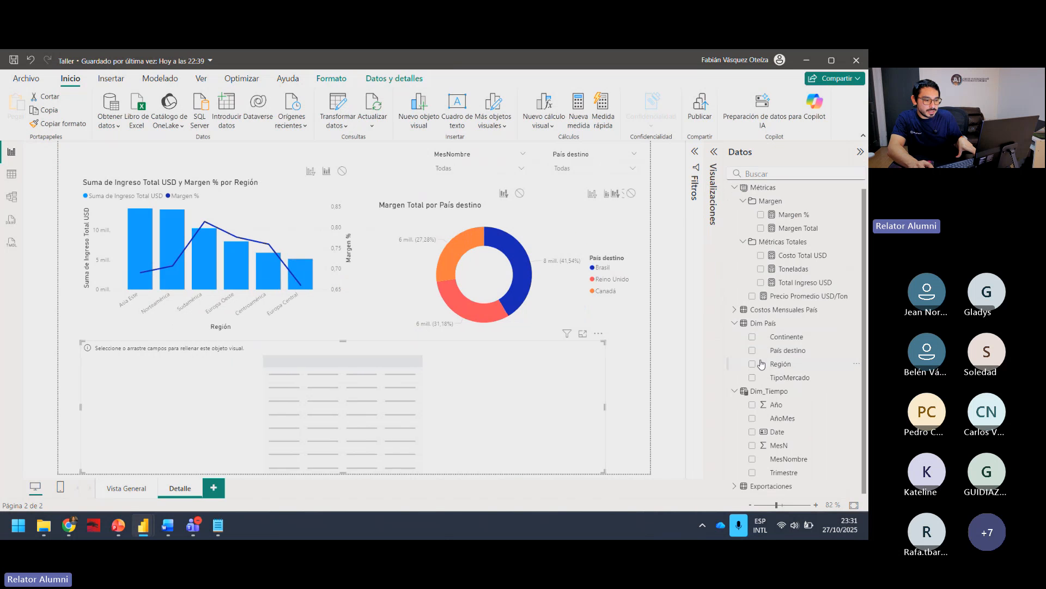
{"action": "left_click", "coordinate": [753, 364]}
{"action": "left_click", "coordinate": [715, 157]}
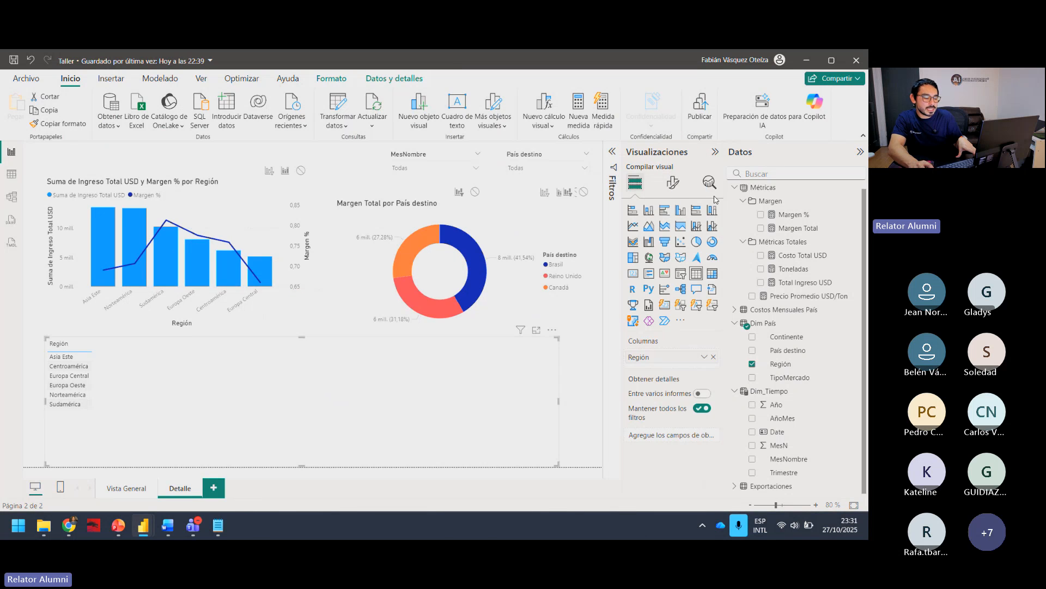
{"action": "left_click", "coordinate": [753, 350]}
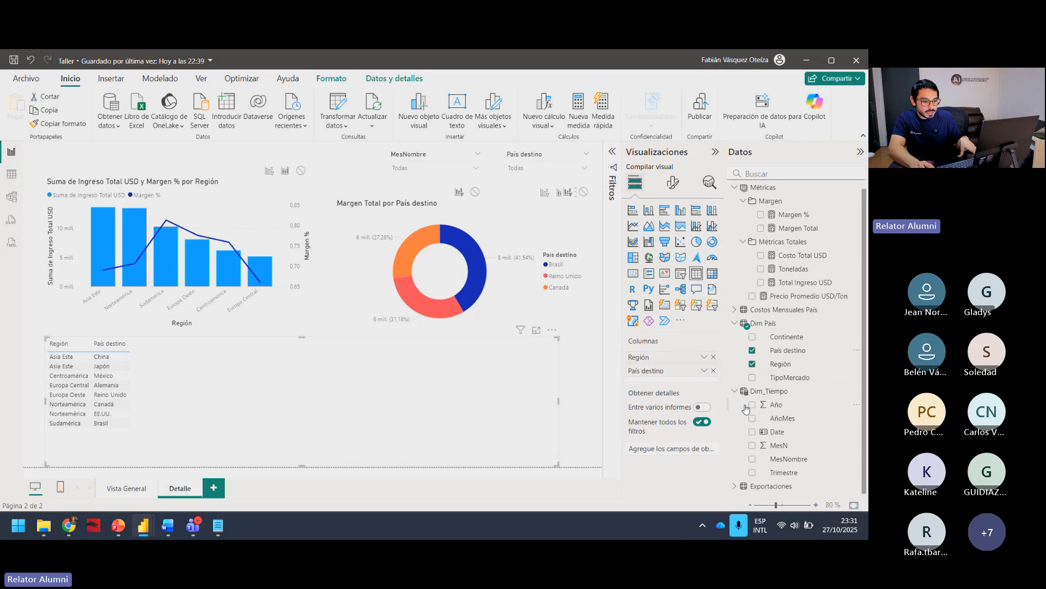
Step: Add Fruta from Exportaciones as the table's third column and widen the table slightly
{"action": "left_click", "coordinate": [740, 490]}
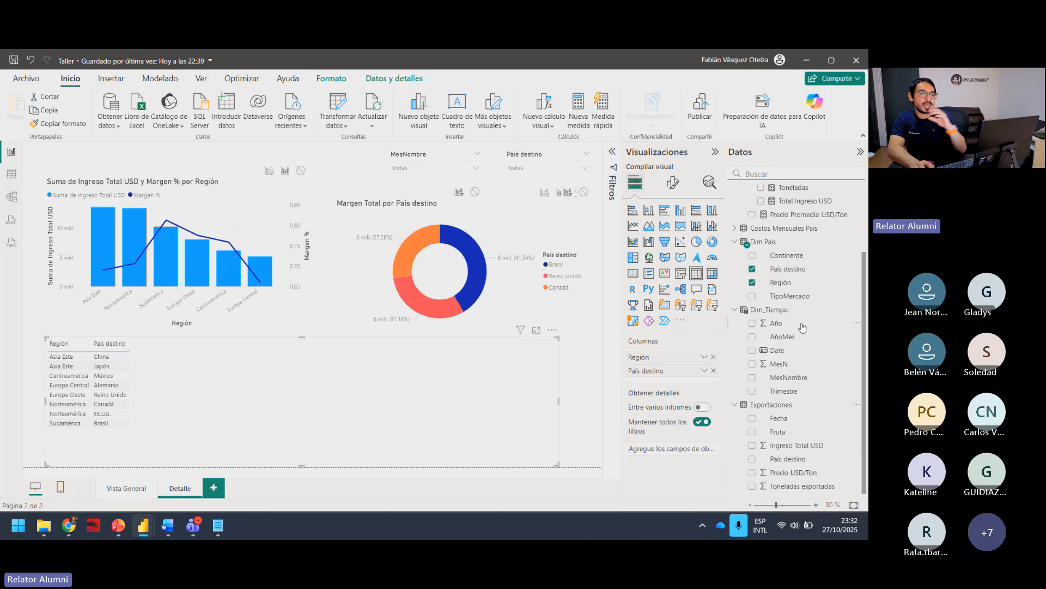
{"action": "left_click", "coordinate": [753, 433]}
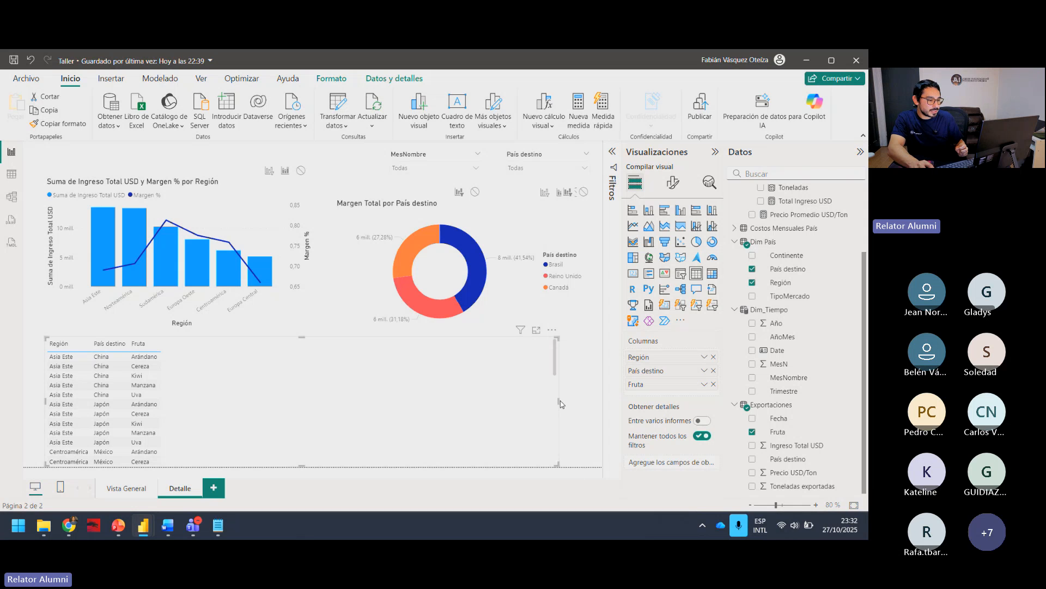
{"action": "left_click_drag", "start_coordinate": [560, 401], "coordinate": [578, 401]}
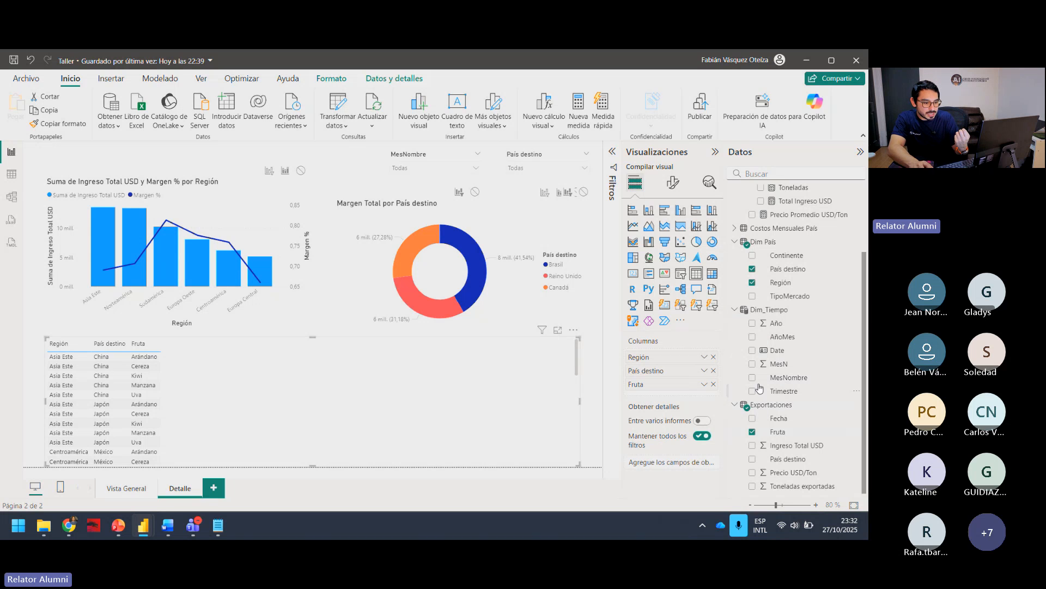
Step: Add the measures Toneladas, Total Ingreso USD, Costo Total USD, Margen Total and Margen % to the table, in that order
{"action": "scroll", "coordinate": [768, 326], "scroll_direction": "up", "scroll_amount": 3}
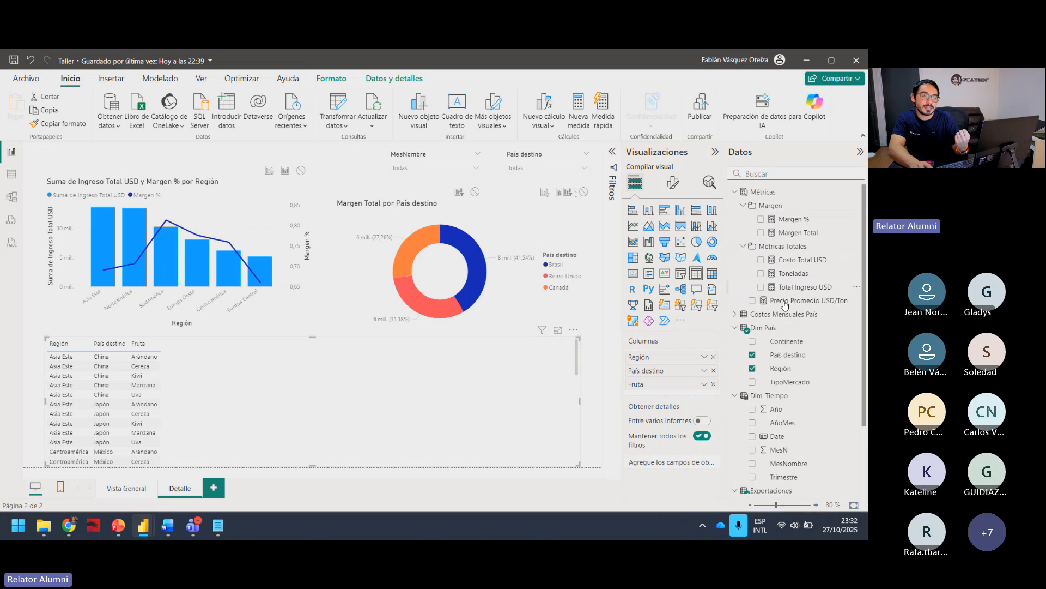
{"action": "left_click", "coordinate": [761, 274]}
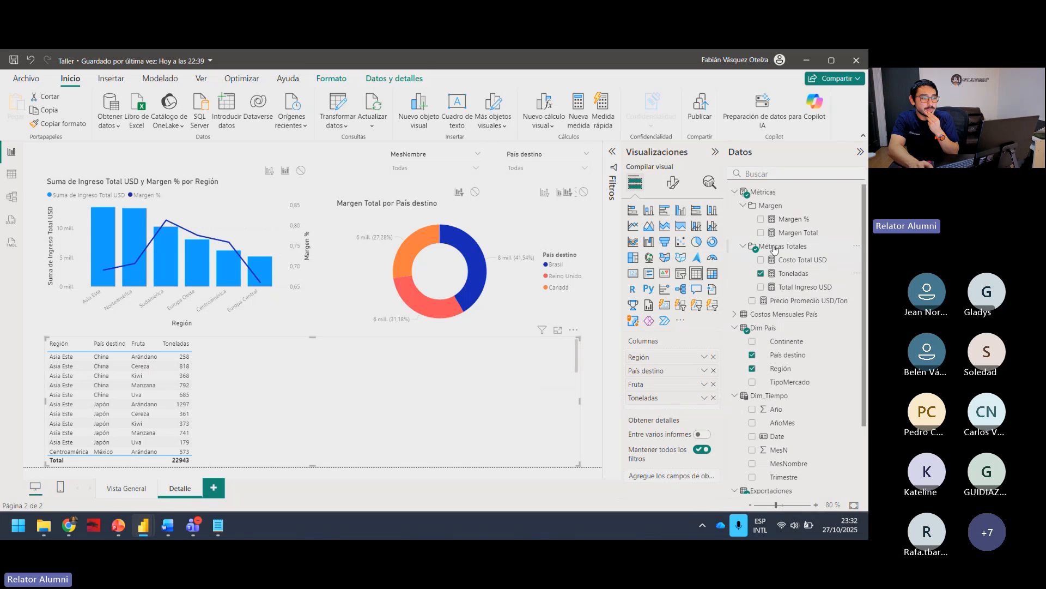
{"action": "left_click", "coordinate": [761, 232]}
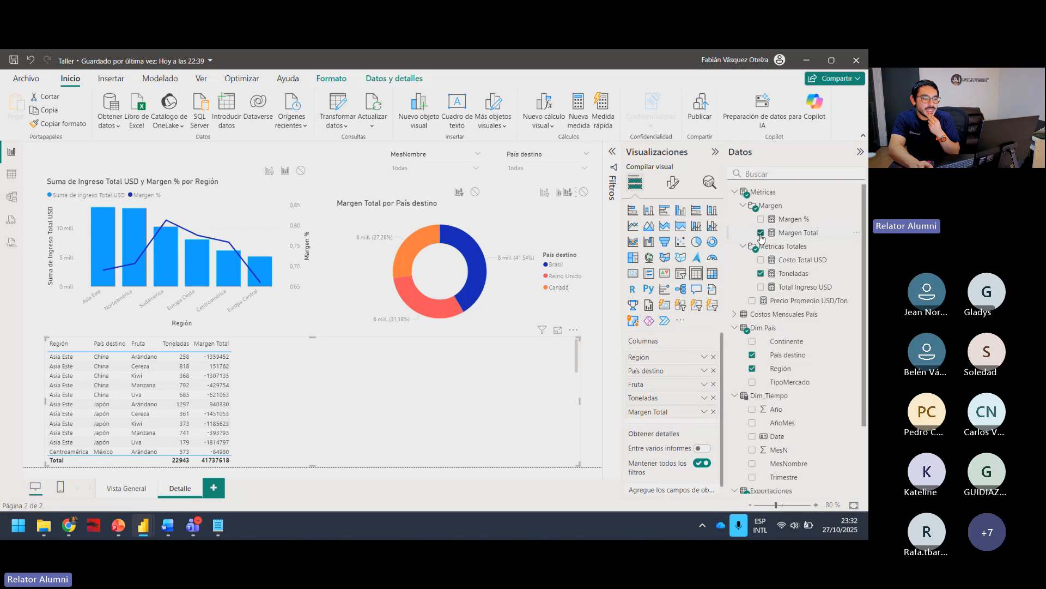
{"action": "left_click", "coordinate": [761, 233]}
{"action": "left_click", "coordinate": [761, 287]}
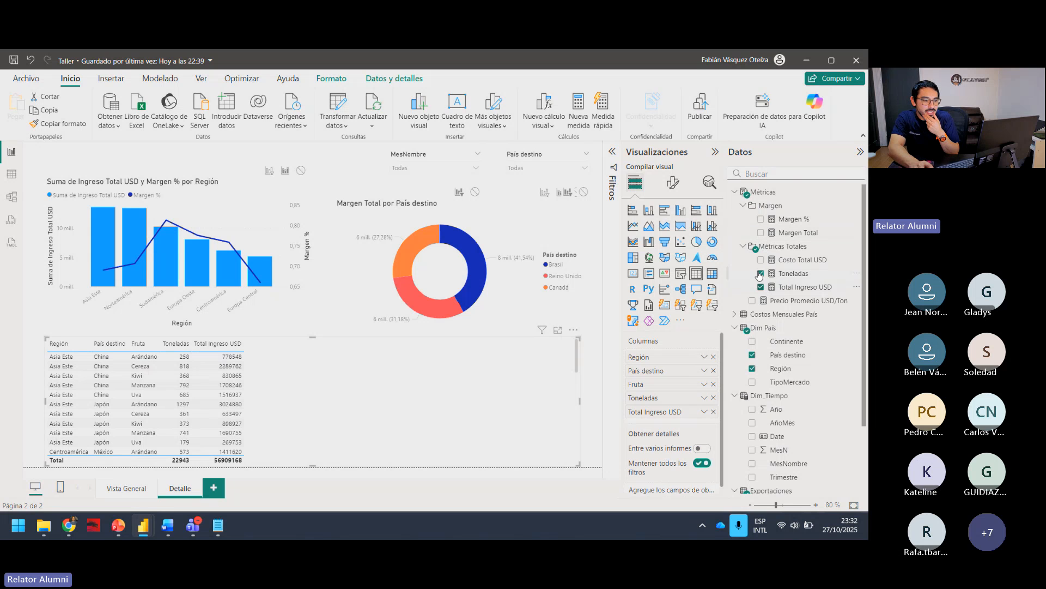
{"action": "left_click", "coordinate": [761, 260]}
{"action": "left_click", "coordinate": [761, 233]}
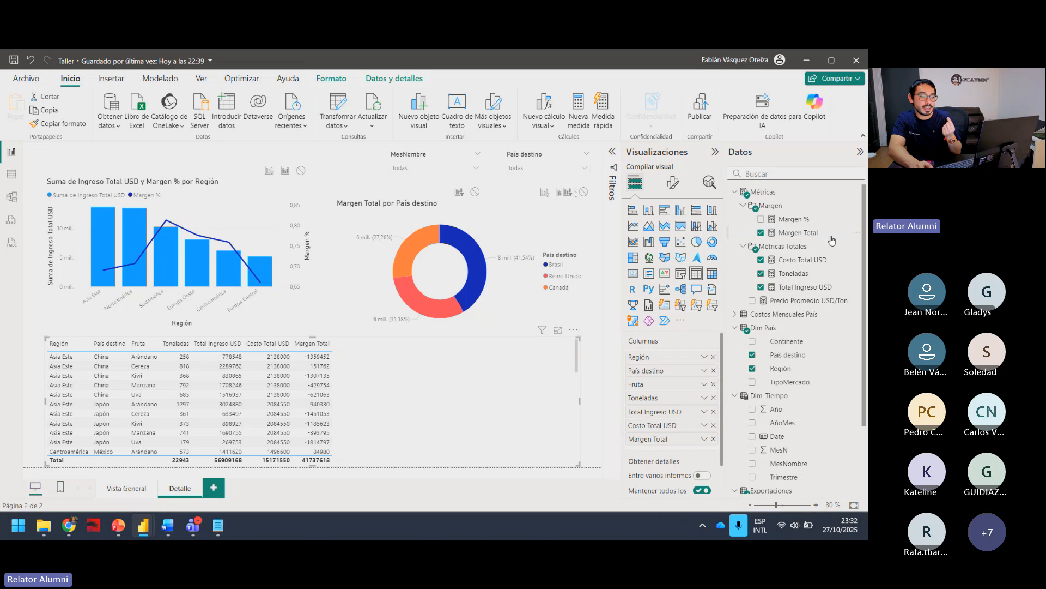
{"action": "left_click", "coordinate": [761, 219]}
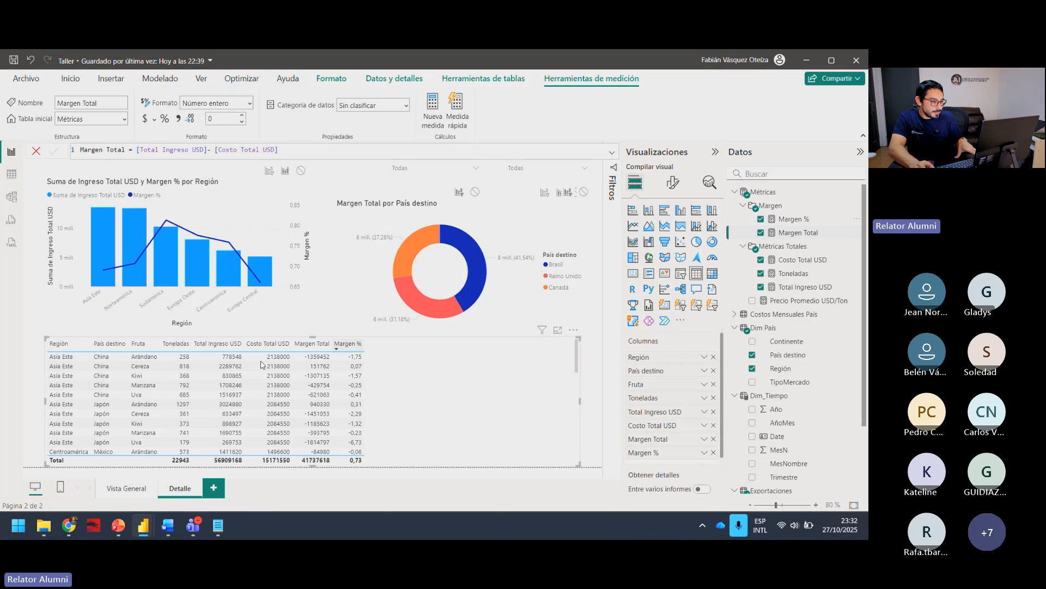
Step: Widen the Margen Total, Costo Total USD and Total Ingreso USD columns so the detail table fills its width
{"action": "left_click", "coordinate": [331, 345]}
{"action": "left_click_drag", "start_coordinate": [333, 345], "coordinate": [472, 345]}
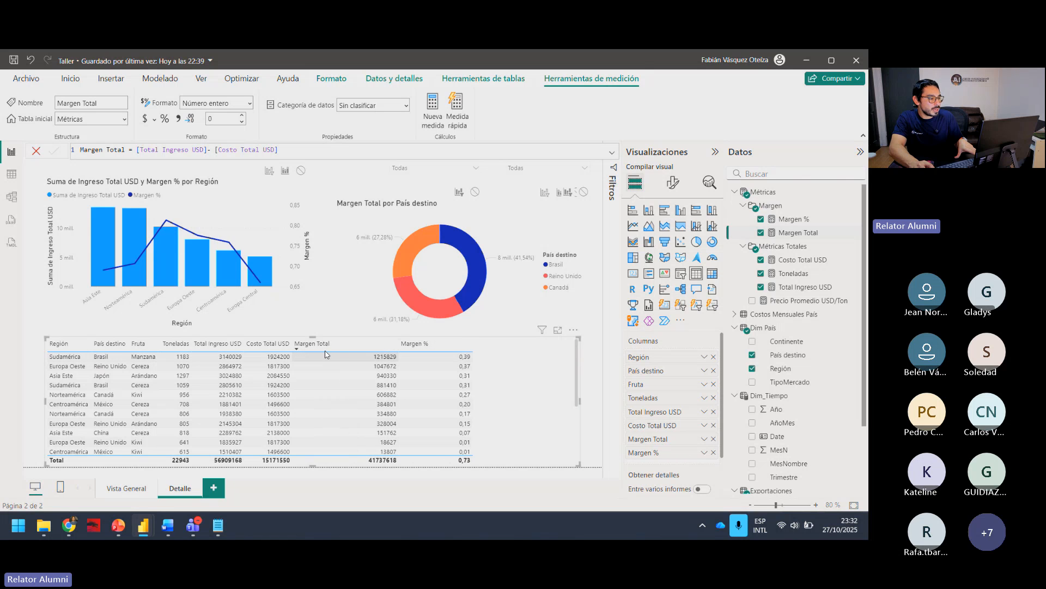
{"action": "left_click", "coordinate": [295, 346]}
{"action": "left_click_drag", "start_coordinate": [293, 343], "coordinate": [367, 344]}
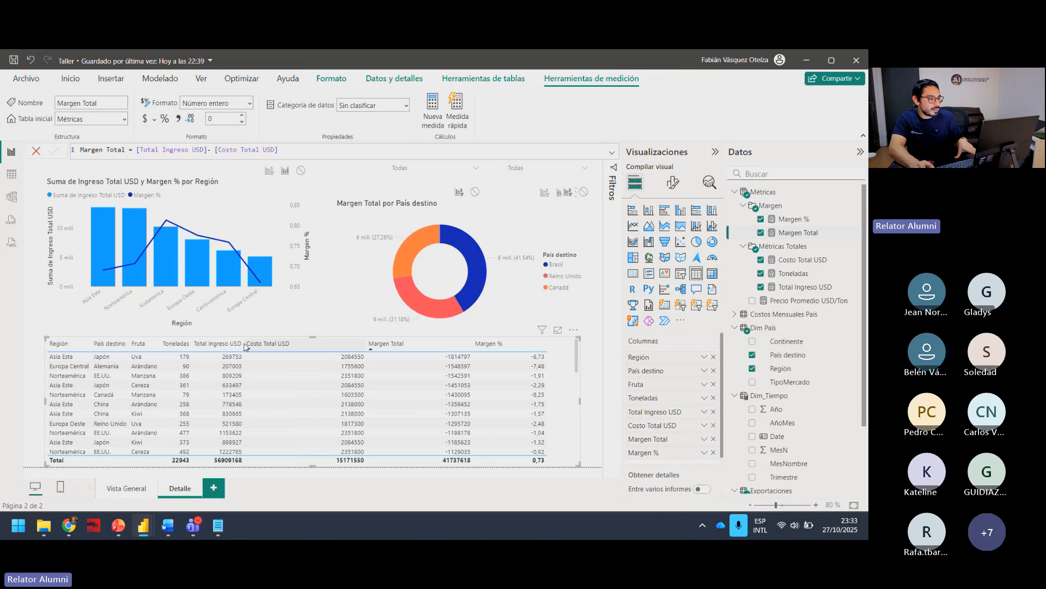
{"action": "left_click_drag", "start_coordinate": [244, 344], "coordinate": [266, 344]}
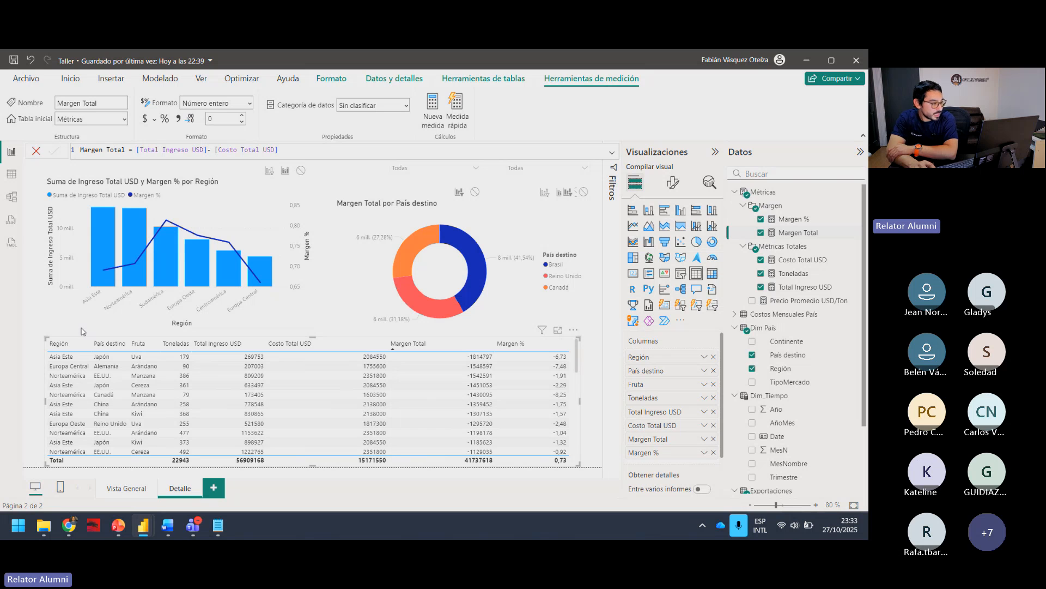
Step: Review the detail table's rows from first to last and sort them by Margen Total in descending order
{"action": "left_click", "coordinate": [69, 360]}
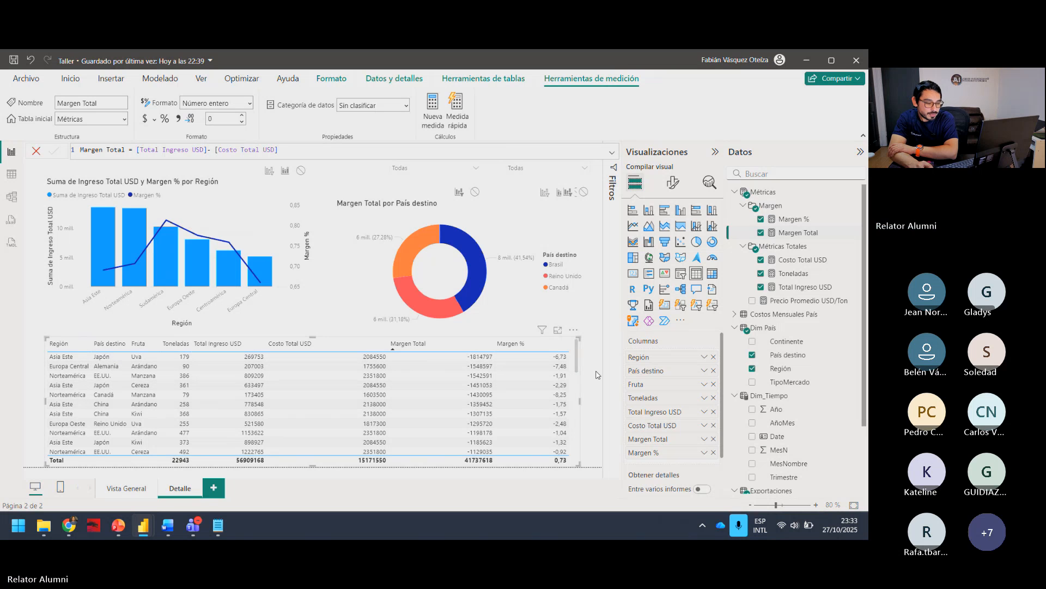
{"action": "scroll", "coordinate": [578, 381], "scroll_direction": "down", "scroll_amount": 10}
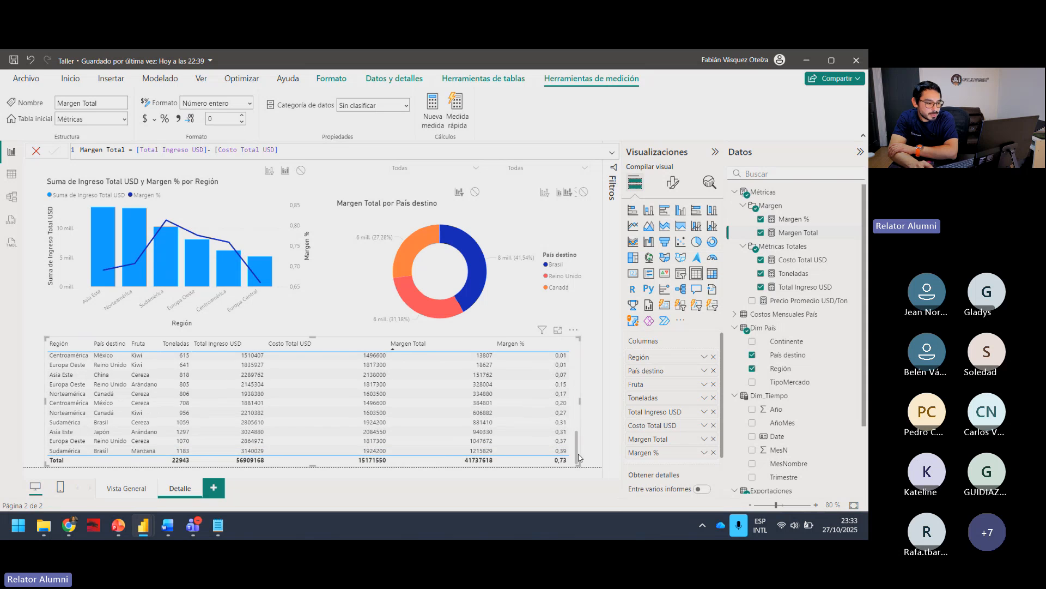
{"action": "scroll", "coordinate": [575, 403], "scroll_direction": "up", "scroll_amount": 10}
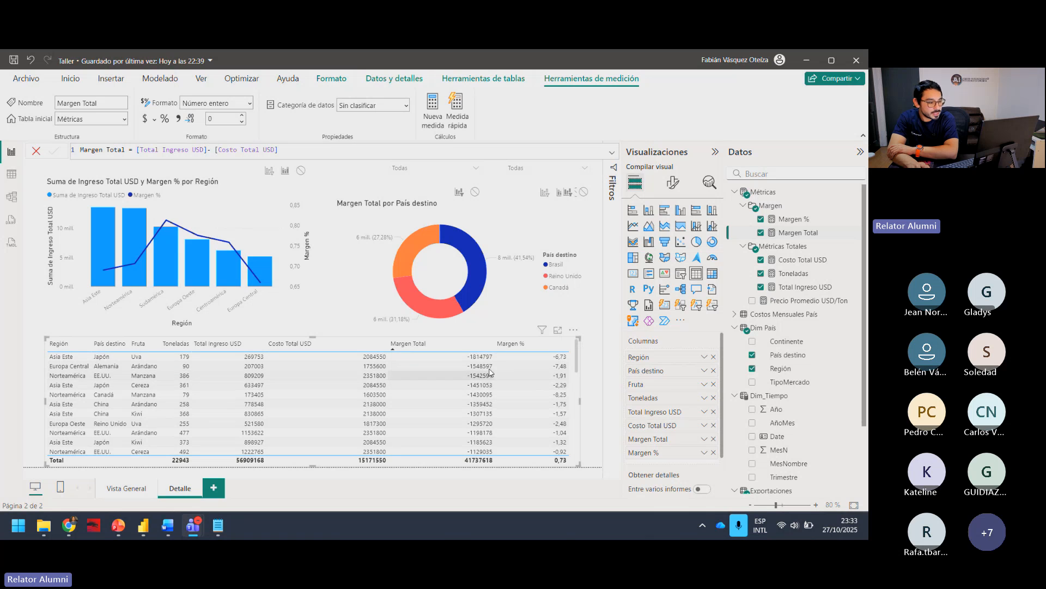
{"action": "left_click", "coordinate": [423, 344]}
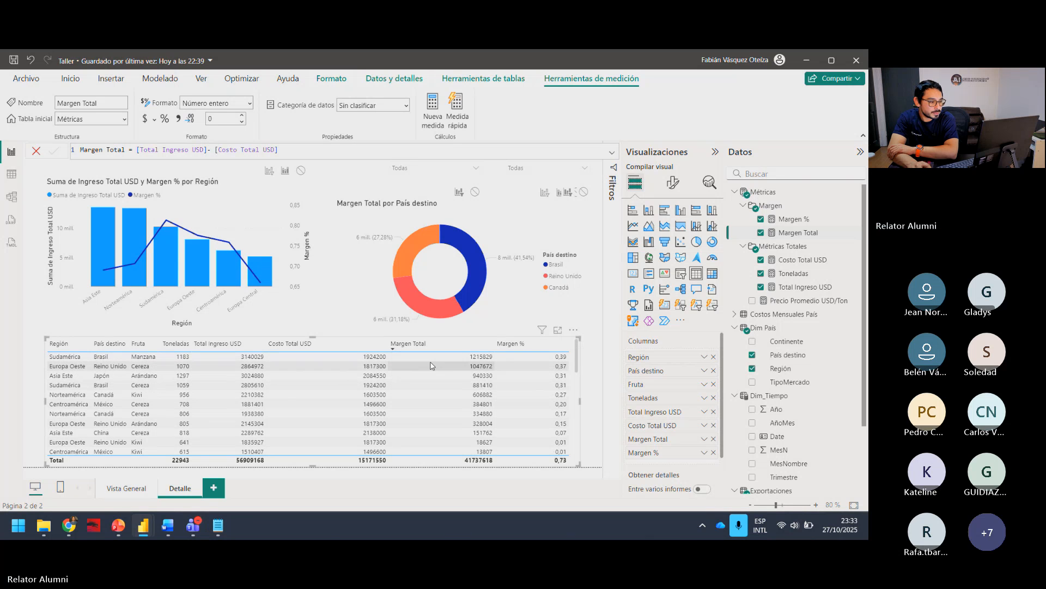
Step: Cross-highlight the charts with the Reino Unido Cereza row and the Alemania Arándano row, then clear the selection
{"action": "left_click", "coordinate": [431, 366]}
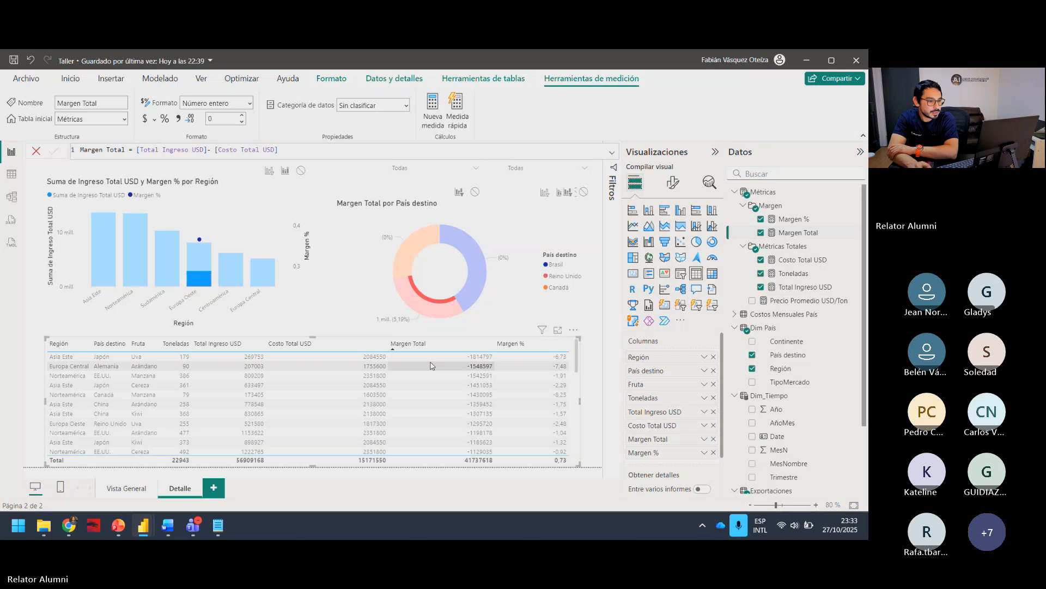
{"action": "left_click", "coordinate": [474, 368]}
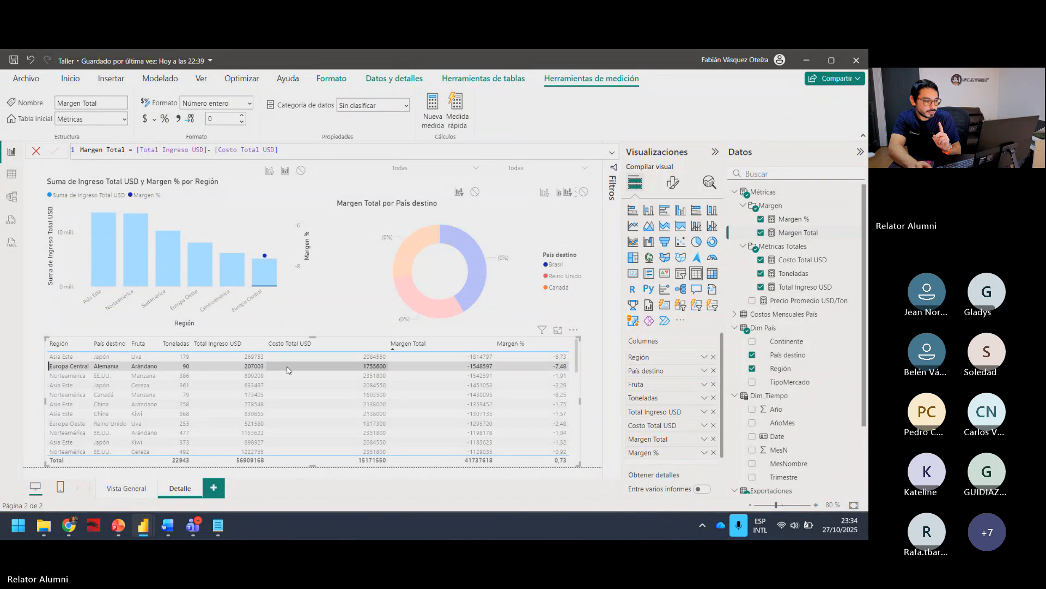
{"action": "left_click", "coordinate": [288, 370]}
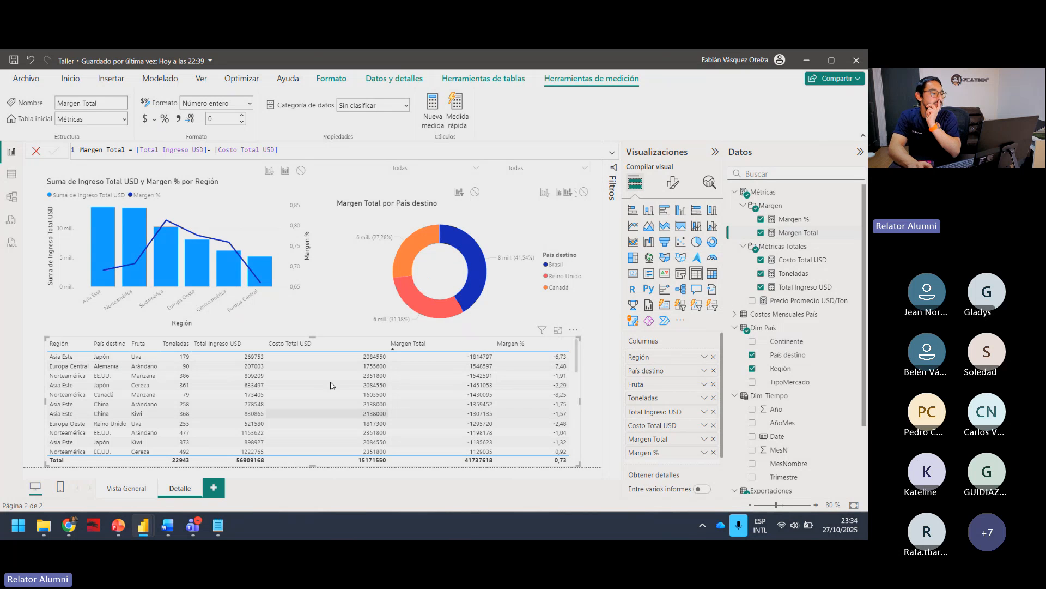
{"action": "left_click", "coordinate": [237, 376]}
{"action": "left_click", "coordinate": [238, 376]}
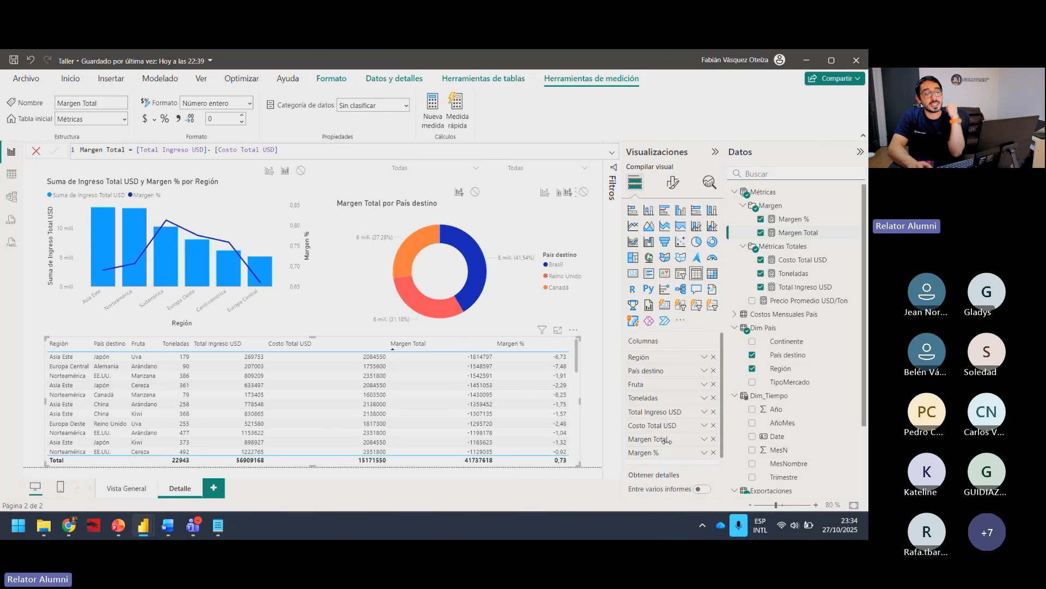
Step: Format the Margen % measure as a percentage with 0 decimals and check the table's values
{"action": "left_click", "coordinate": [763, 192]}
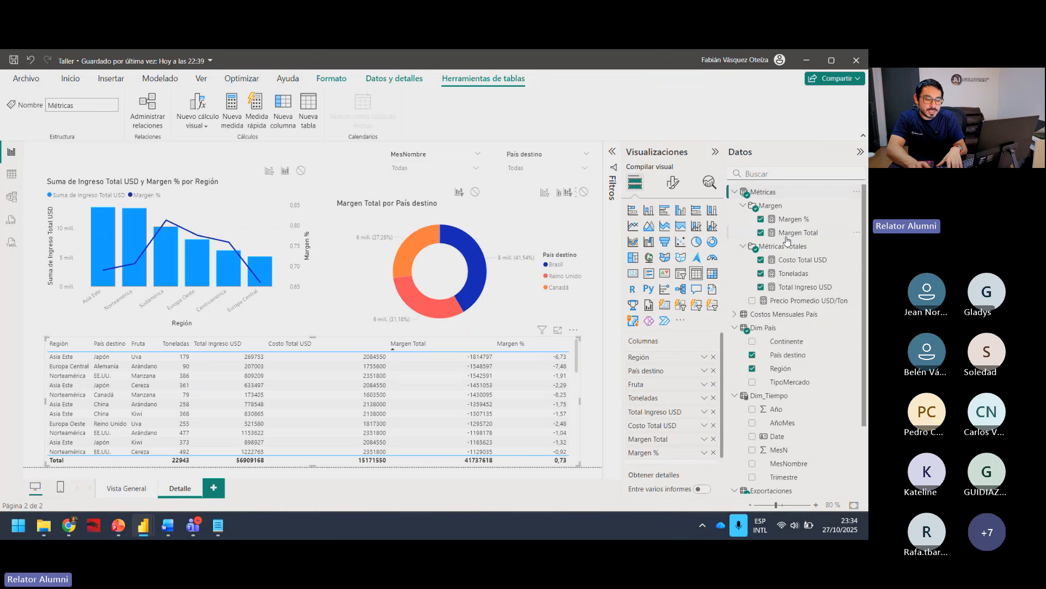
{"action": "left_click", "coordinate": [795, 220]}
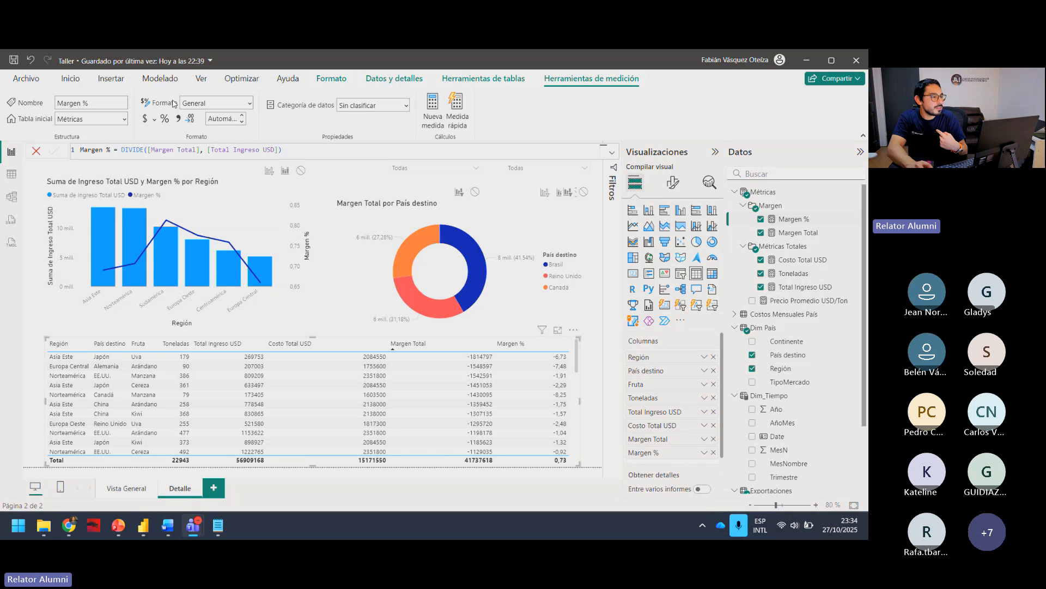
{"action": "left_click", "coordinate": [251, 103]}
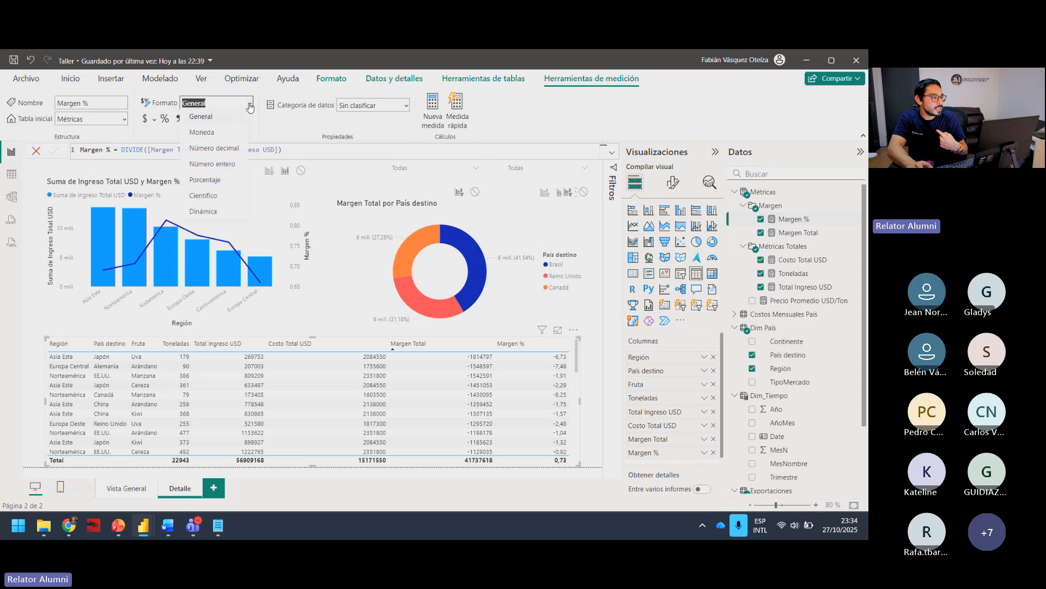
{"action": "left_click", "coordinate": [224, 182]}
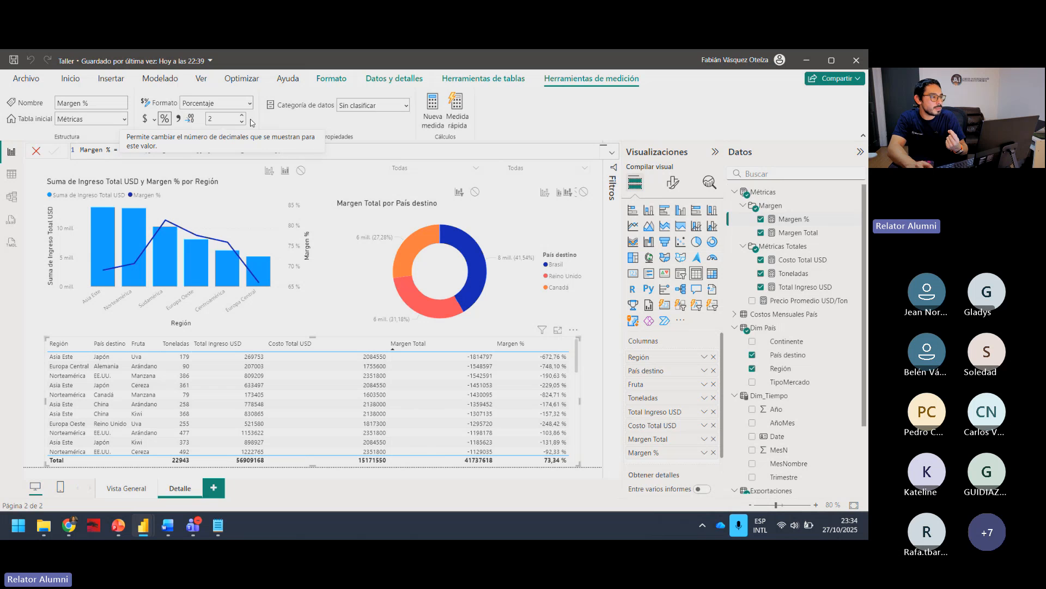
{"action": "left_click", "coordinate": [243, 122]}
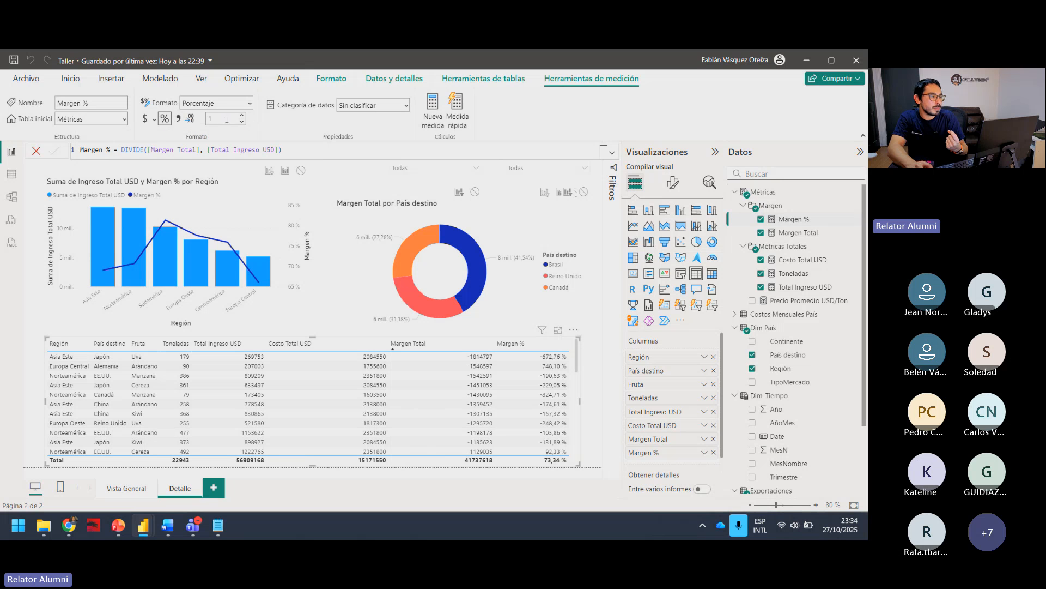
{"action": "left_click", "coordinate": [243, 122]}
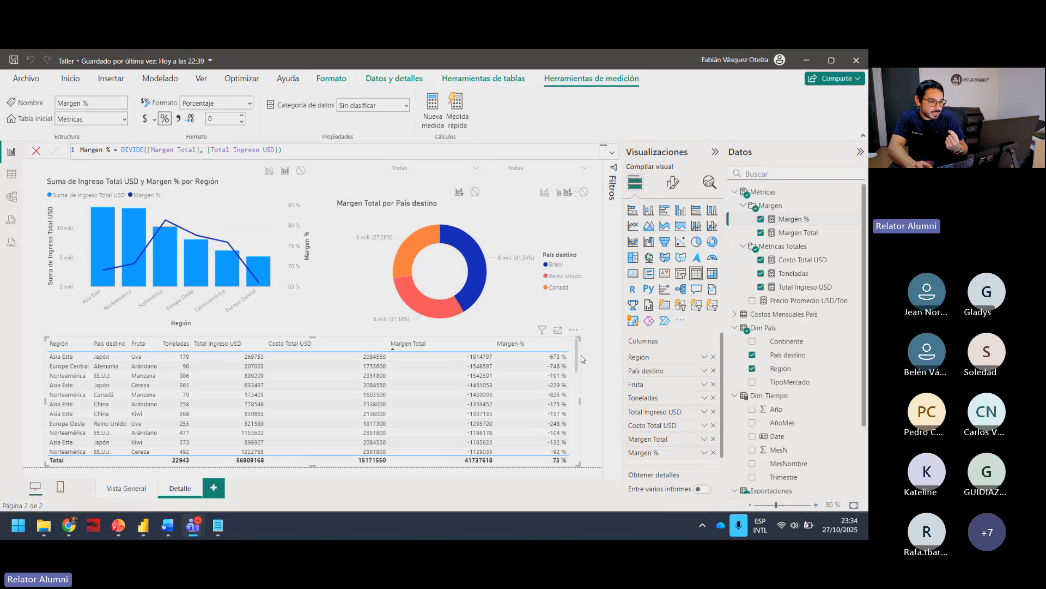
{"action": "left_click_drag", "start_coordinate": [576, 355], "coordinate": [585, 445]}
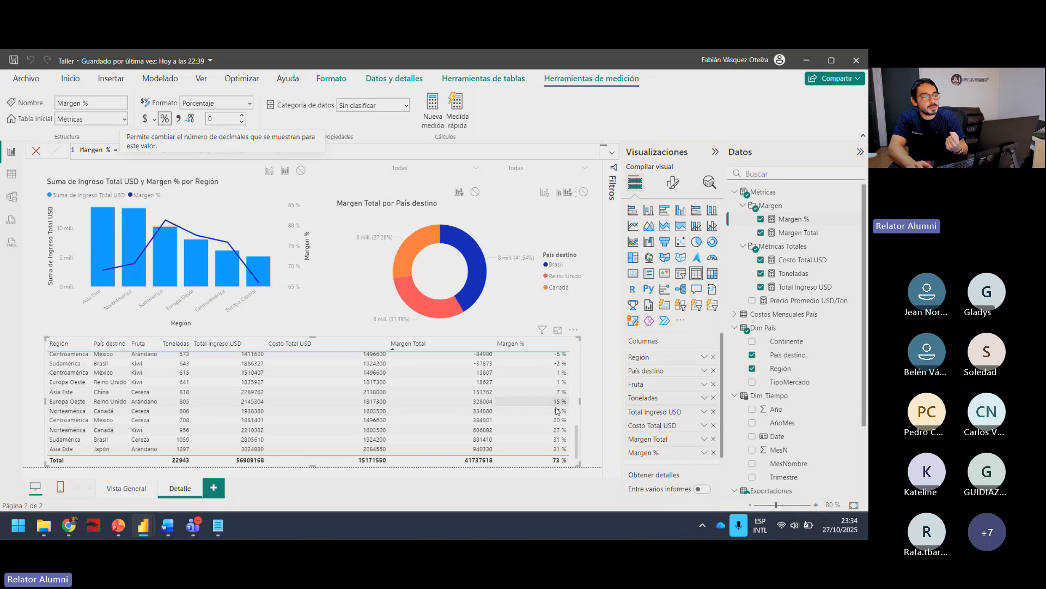
{"action": "scroll", "coordinate": [577, 430], "scroll_direction": "down", "scroll_amount": 1}
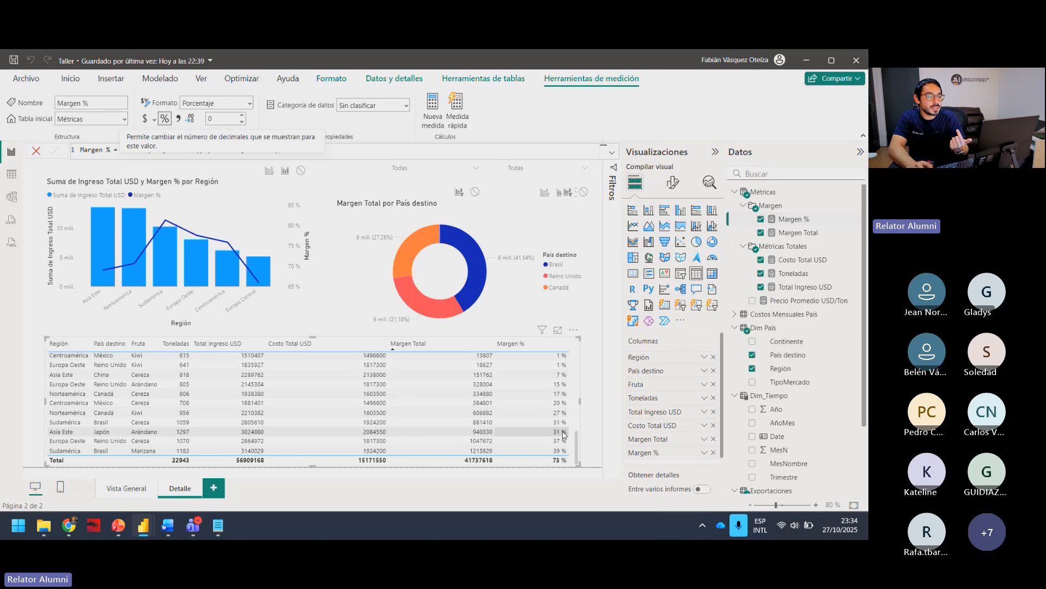
Step: Format the Margen Total measure as dollar currency, review its positive and negative values in the table, and deselect the table
{"action": "left_click", "coordinate": [799, 233]}
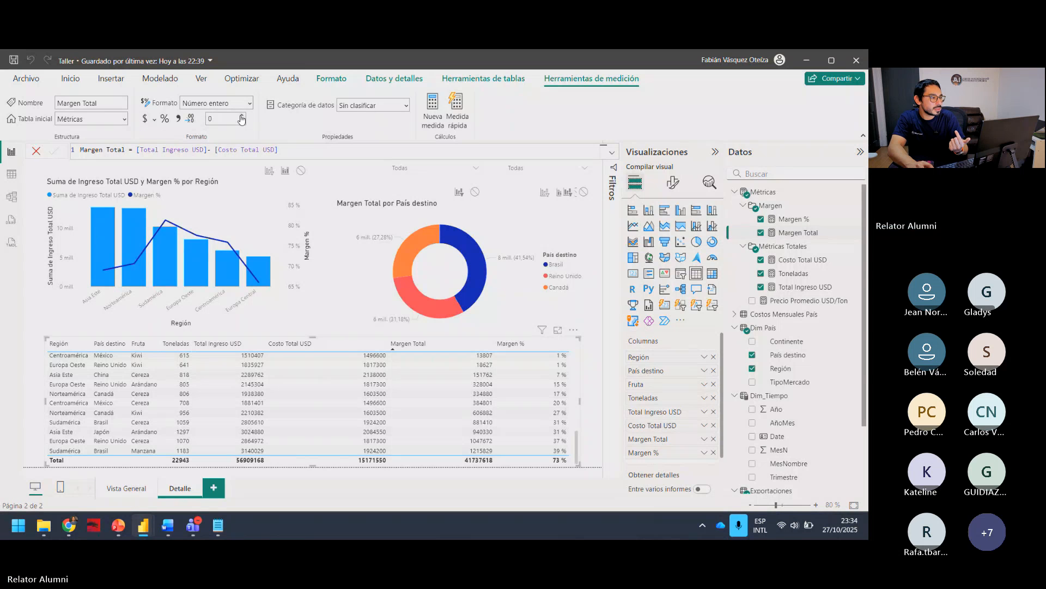
{"action": "left_click", "coordinate": [145, 120]}
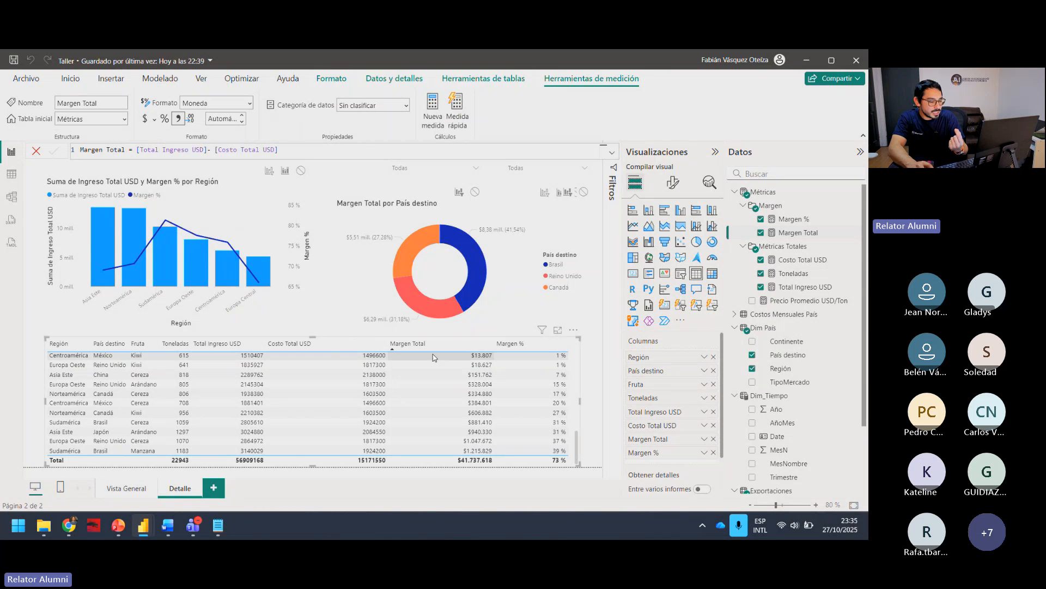
{"action": "scroll", "coordinate": [433, 357], "scroll_direction": "up", "scroll_amount": 10}
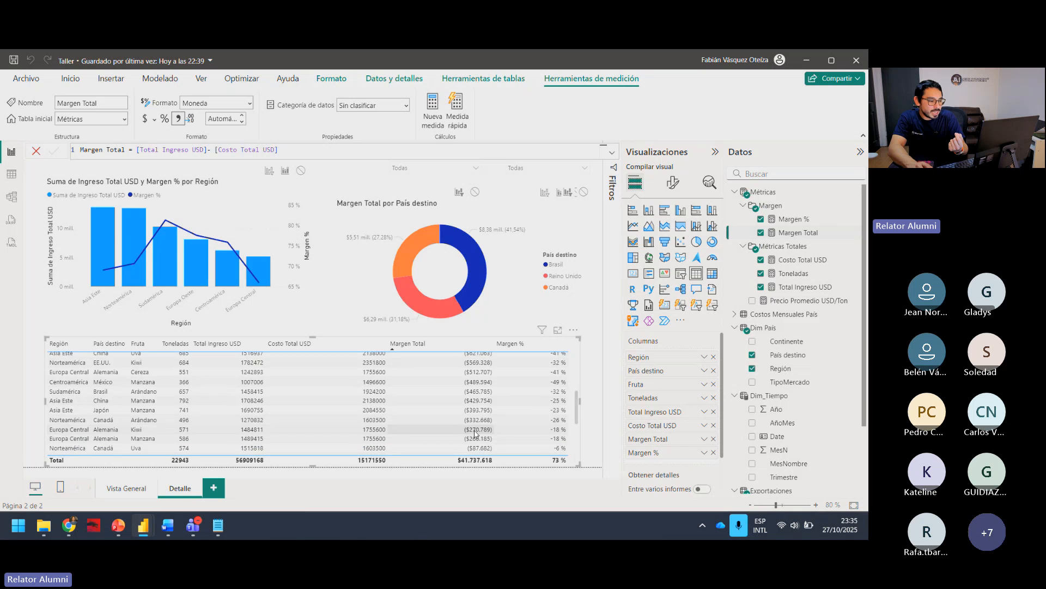
{"action": "scroll", "coordinate": [476, 433], "scroll_direction": "down", "scroll_amount": 10}
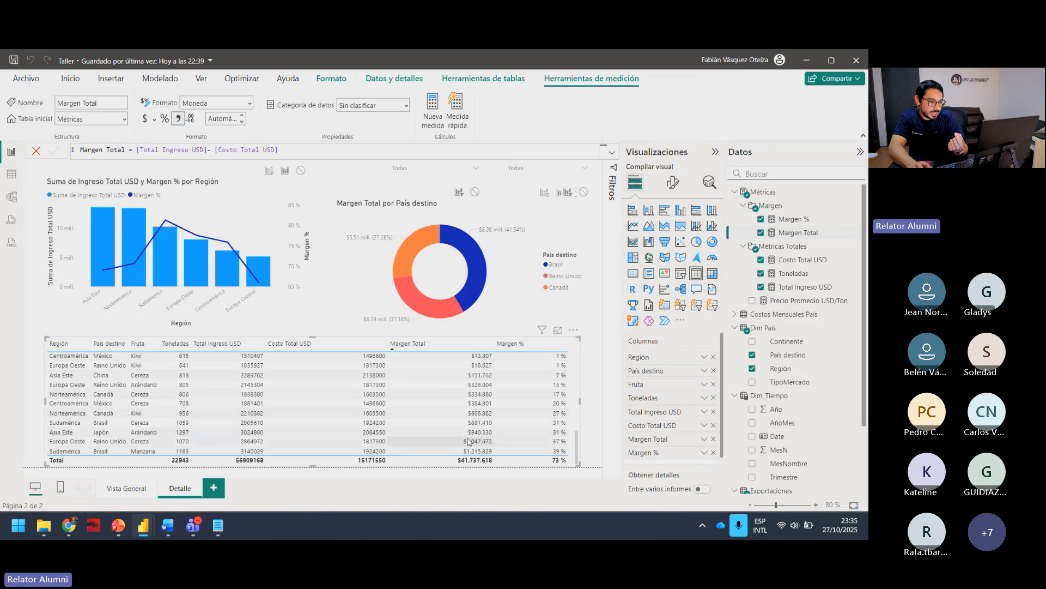
{"action": "scroll", "coordinate": [468, 441], "scroll_direction": "up", "scroll_amount": 3}
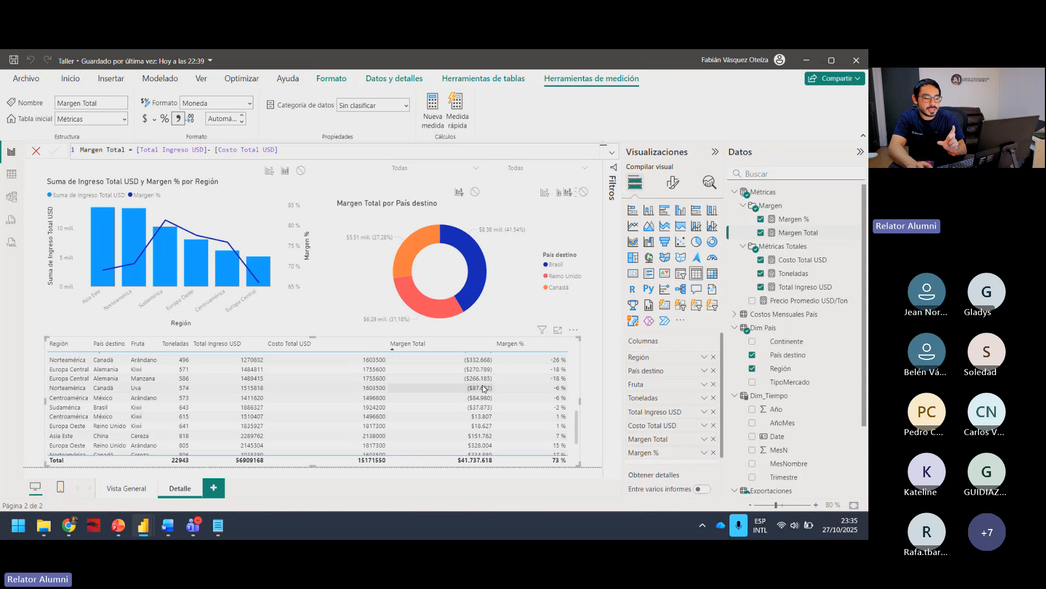
{"action": "scroll", "coordinate": [474, 387], "scroll_direction": "down", "scroll_amount": 3}
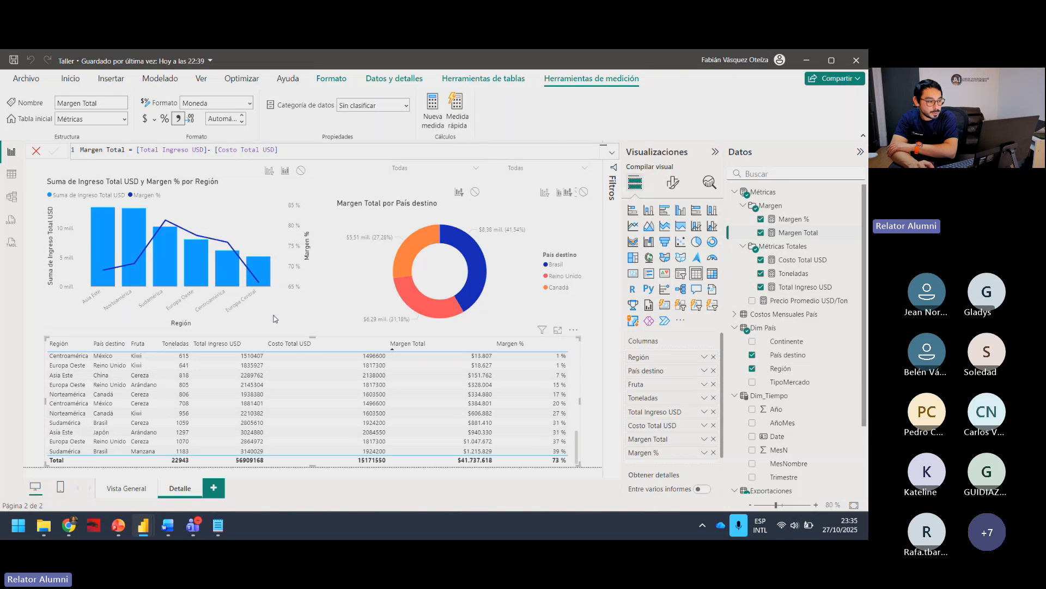
{"action": "left_click", "coordinate": [291, 331]}
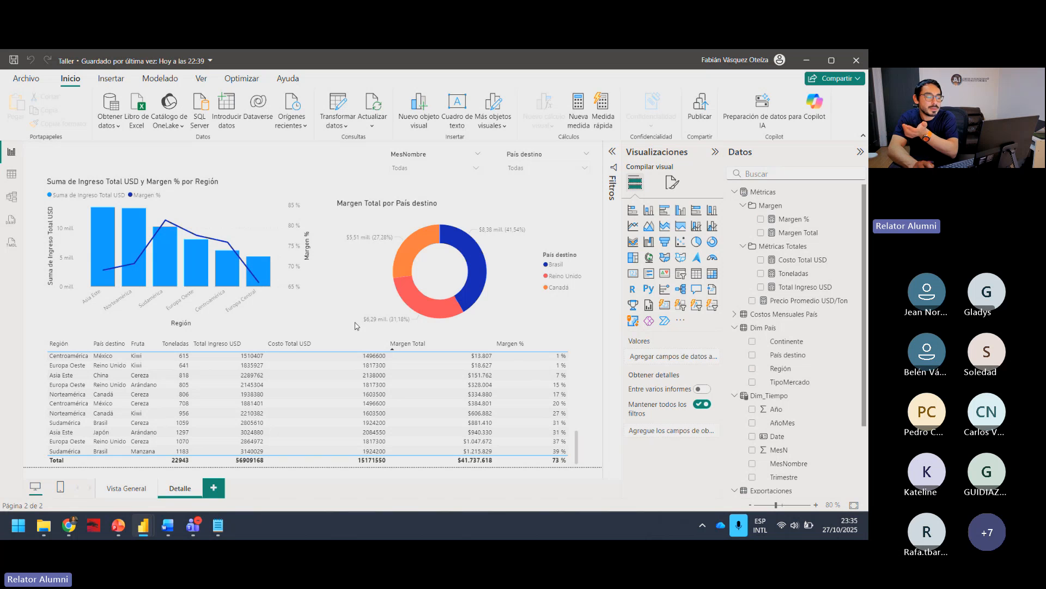
Step: Test the País destino slicer with China, Japón, EE.UU., Brasil, Alemania and México one at a time, then clear the filter
{"action": "left_click", "coordinate": [542, 168]}
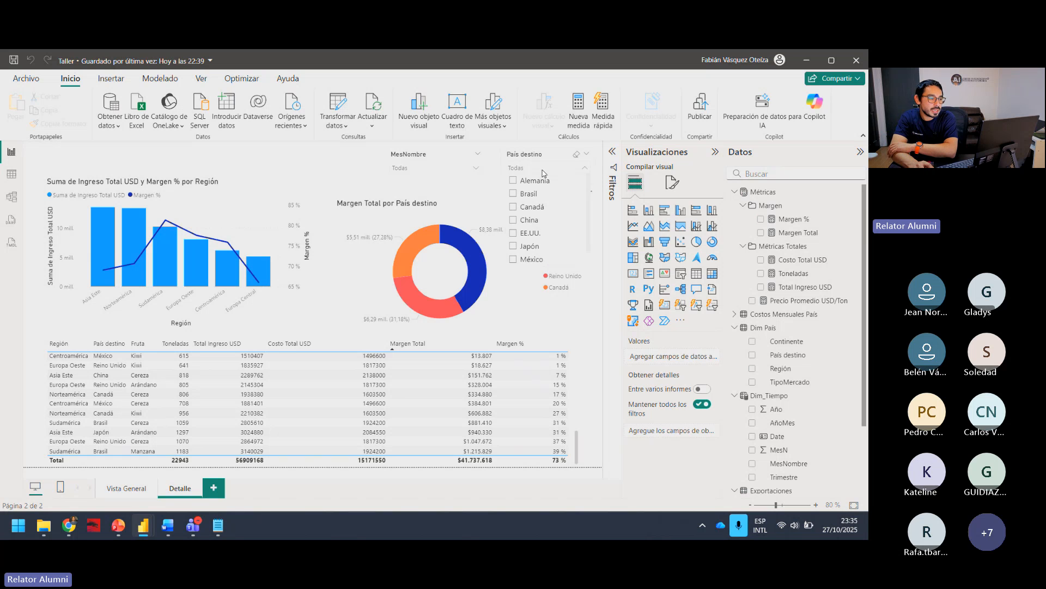
{"action": "left_click", "coordinate": [541, 220]}
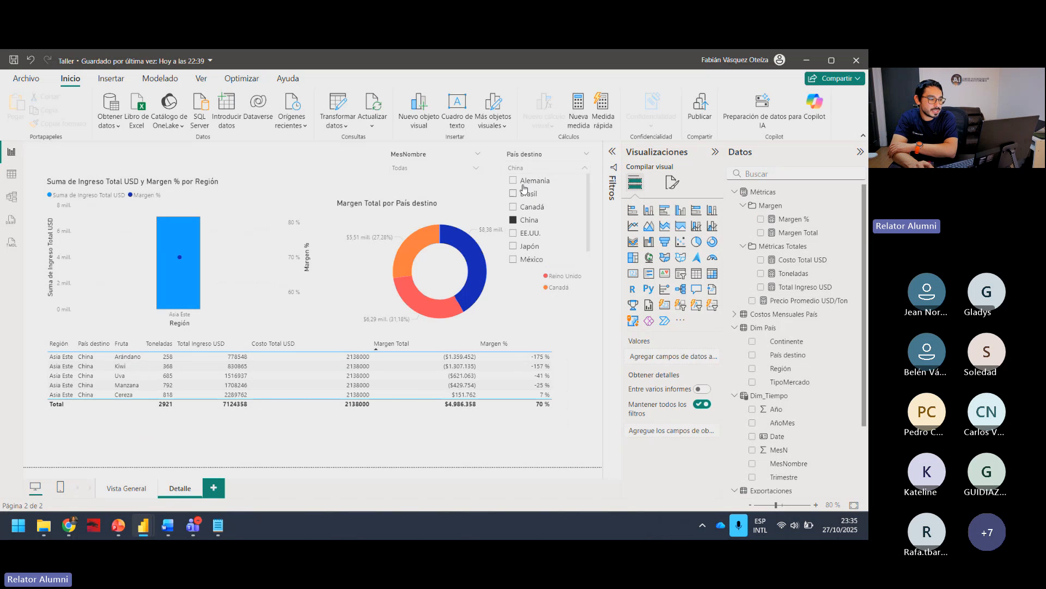
{"action": "left_click", "coordinate": [525, 246]}
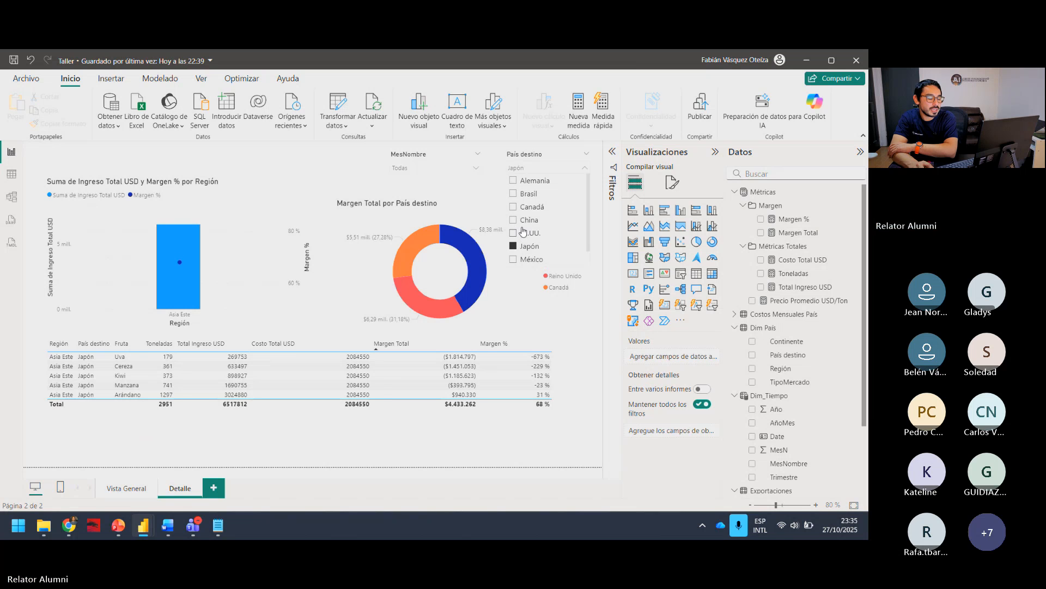
{"action": "left_click", "coordinate": [523, 233]}
{"action": "left_click", "coordinate": [526, 194]}
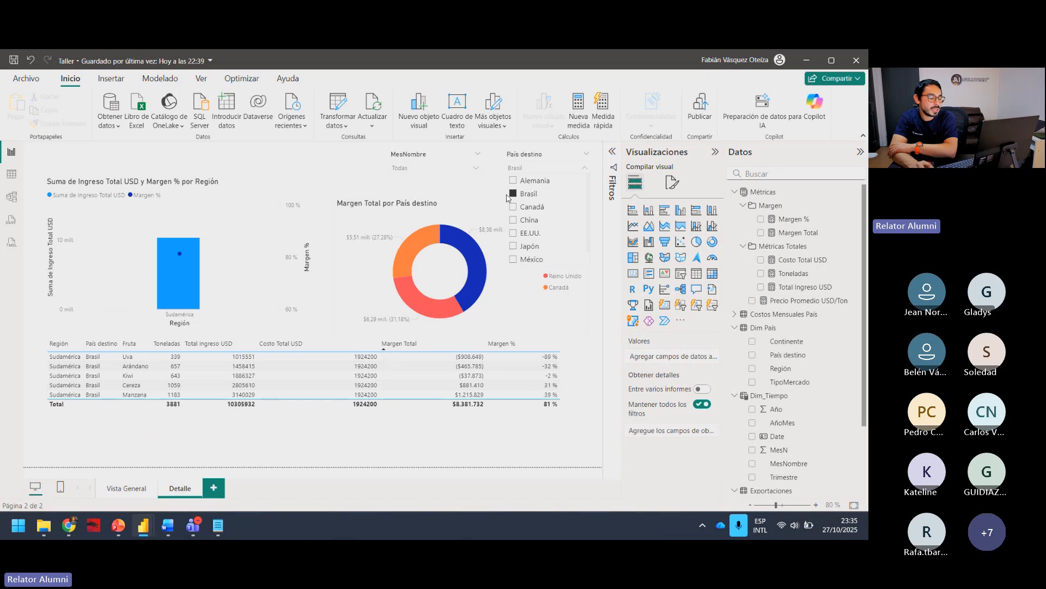
{"action": "left_click", "coordinate": [530, 181]}
{"action": "left_click", "coordinate": [526, 246]}
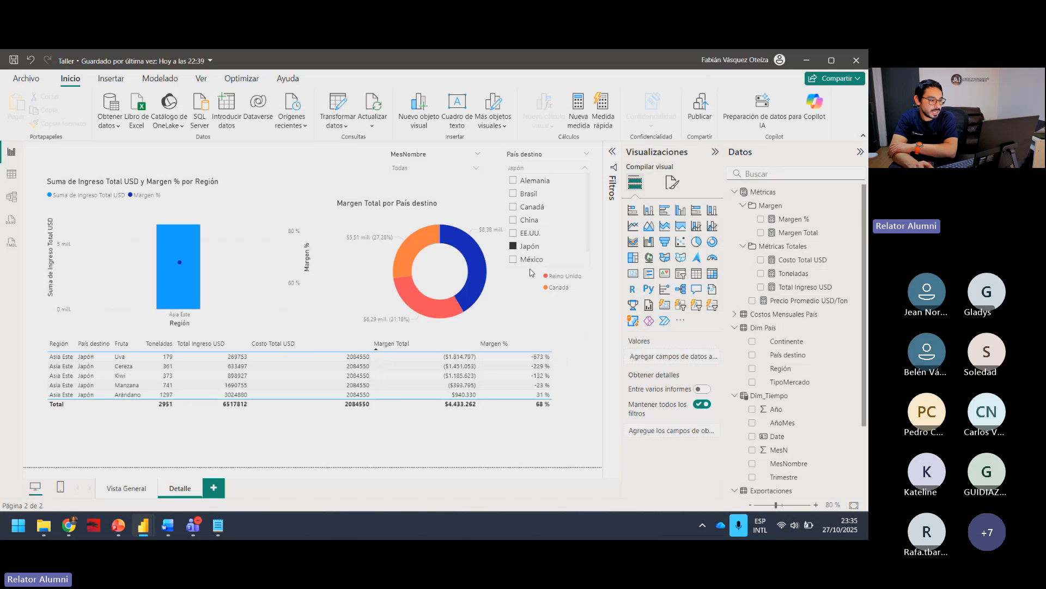
{"action": "left_click", "coordinate": [528, 260]}
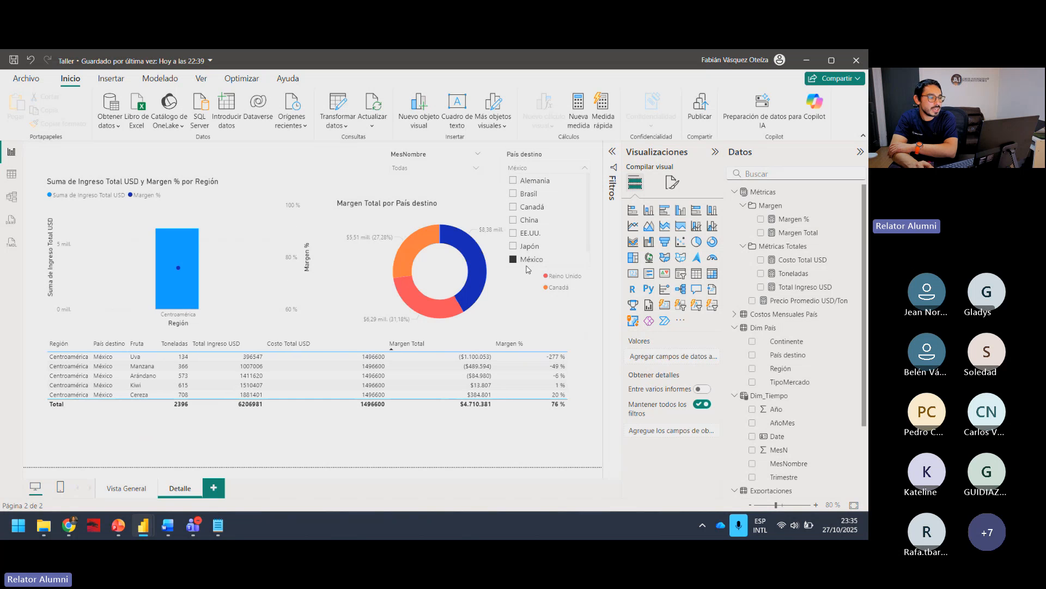
{"action": "left_click", "coordinate": [527, 260]}
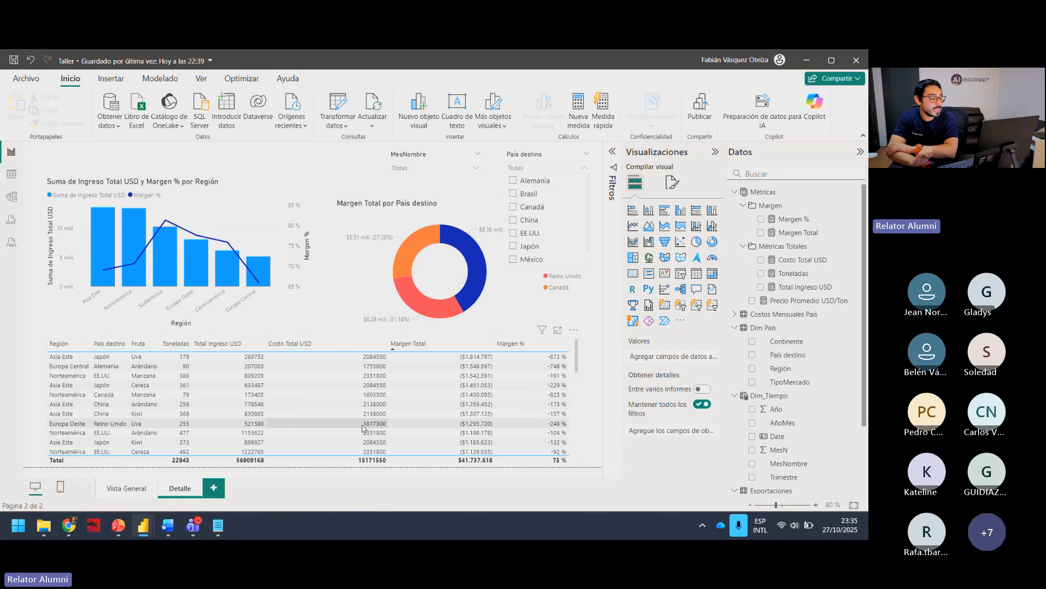
Step: Turn on line markers for all categories in the chart of Suma de Ingreso Total USD y Margen % por Región
{"action": "left_click", "coordinate": [231, 185]}
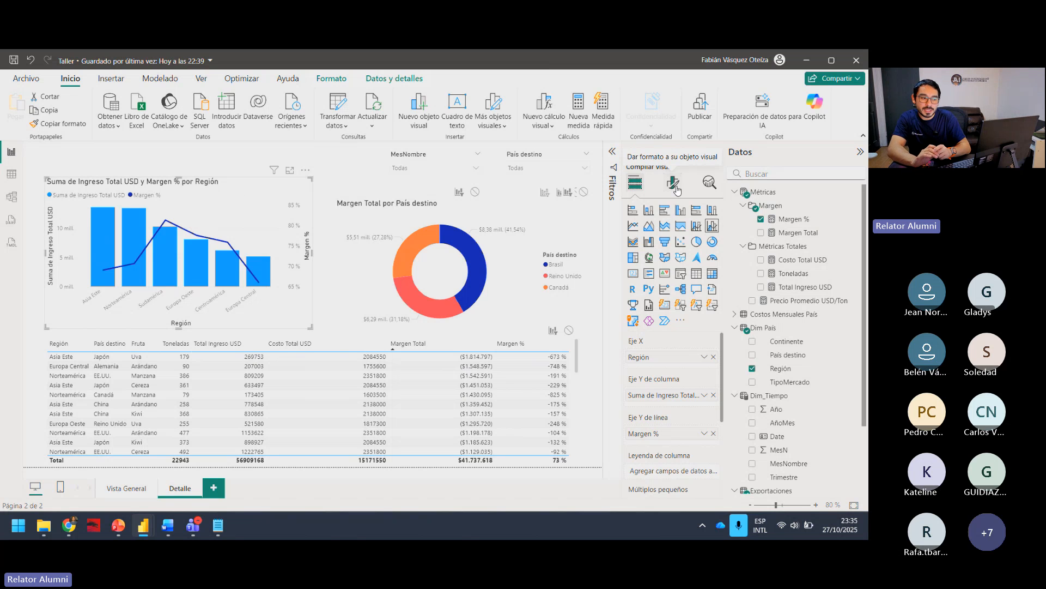
{"action": "left_click", "coordinate": [675, 185]}
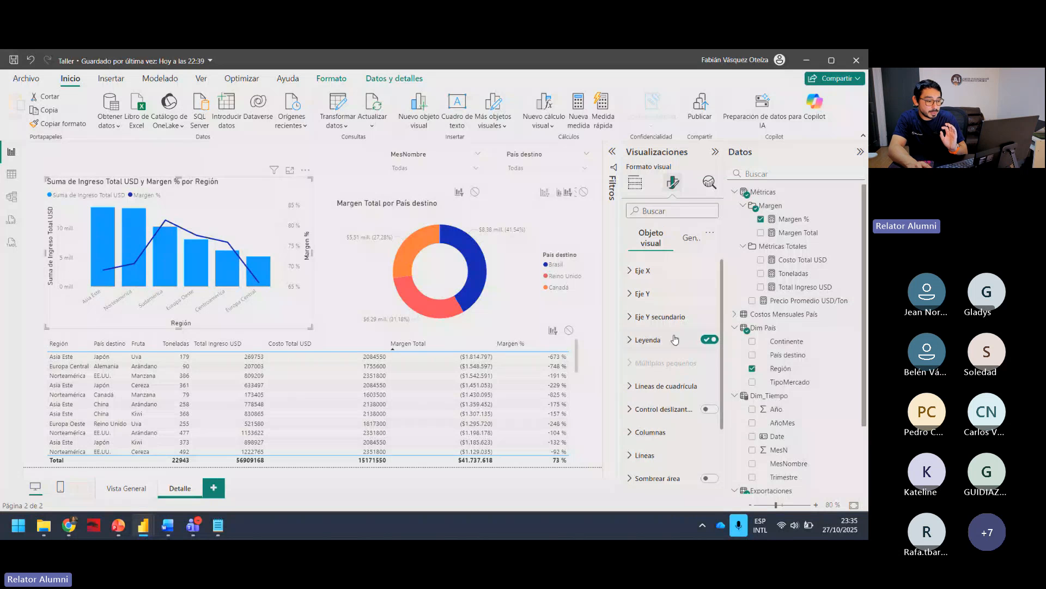
{"action": "scroll", "coordinate": [662, 461], "scroll_direction": "down", "scroll_amount": 1}
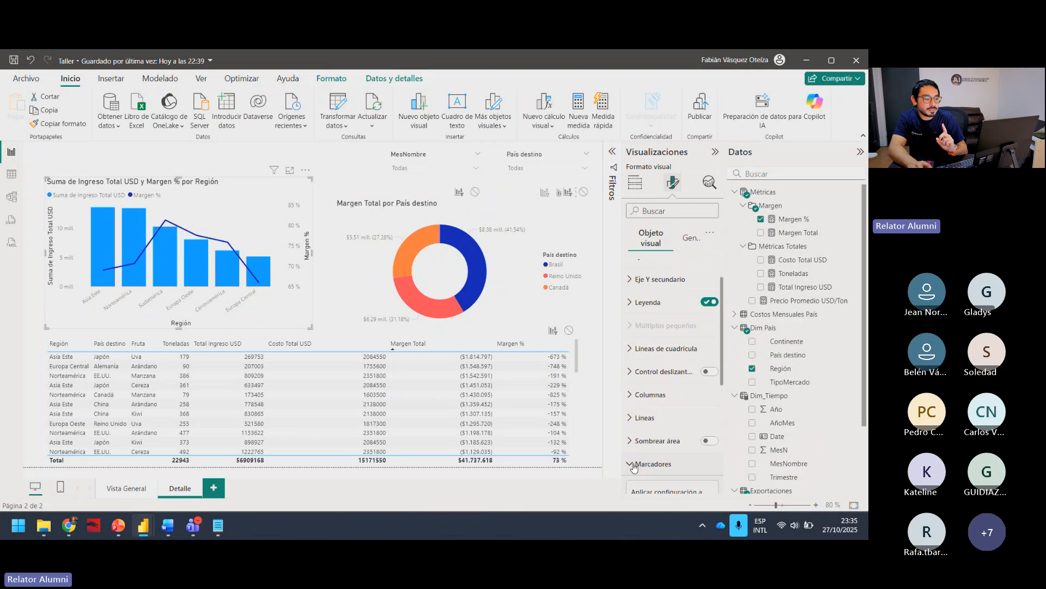
{"action": "left_click", "coordinate": [651, 465]}
{"action": "scroll", "coordinate": [670, 425], "scroll_direction": "down", "scroll_amount": 2}
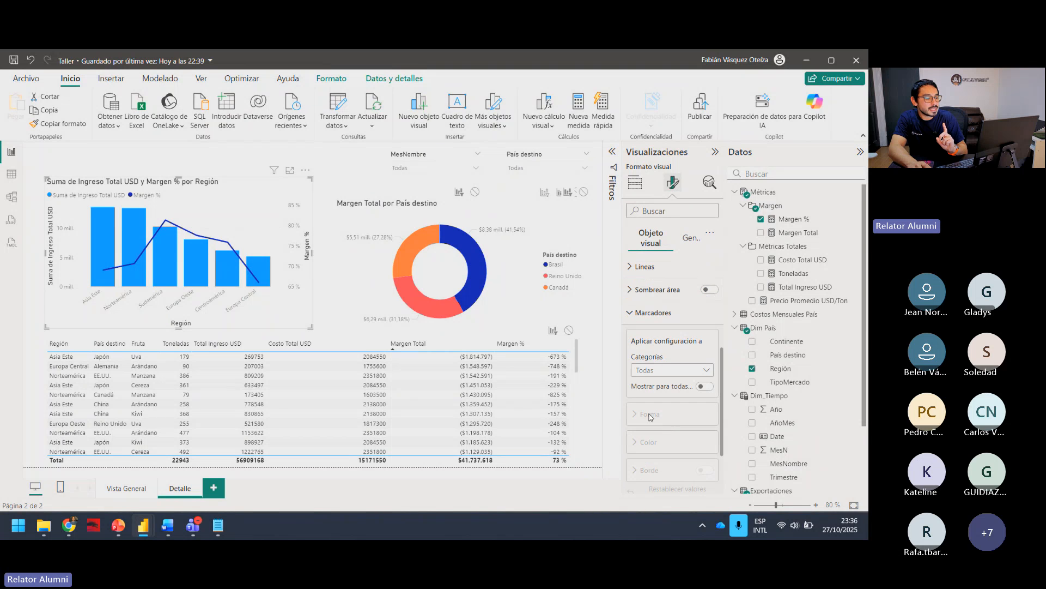
{"action": "left_click", "coordinate": [674, 370]}
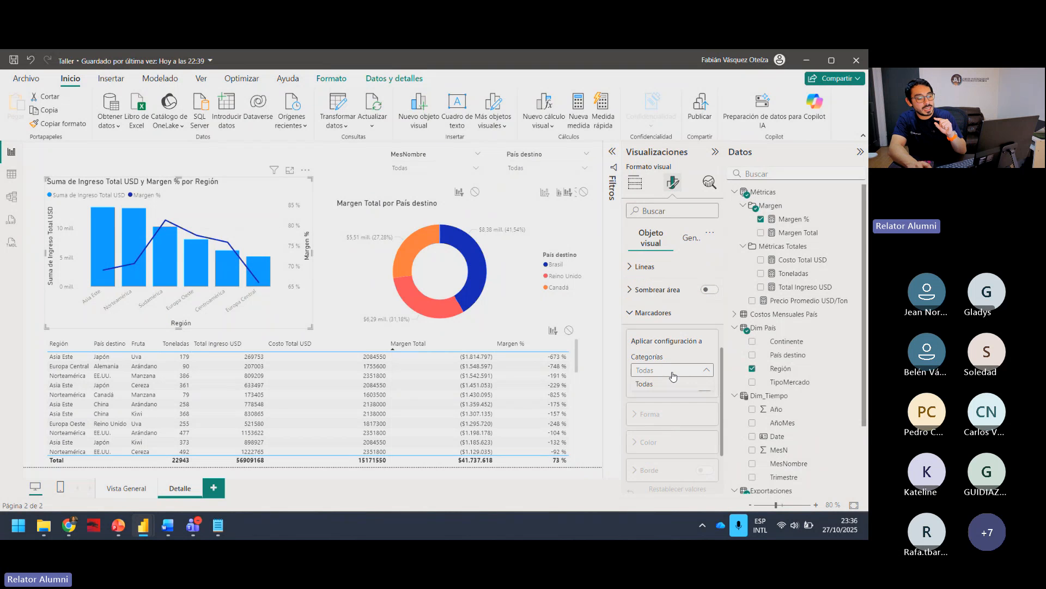
{"action": "left_click", "coordinate": [670, 383]}
{"action": "left_click", "coordinate": [704, 386]}
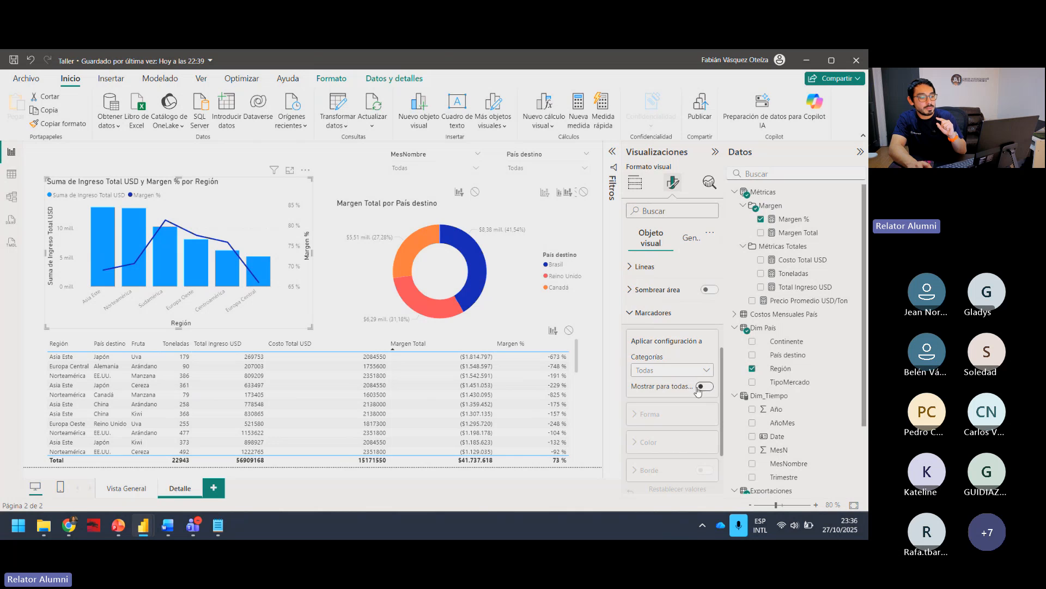
{"action": "scroll", "coordinate": [701, 391], "scroll_direction": "down", "scroll_amount": 3}
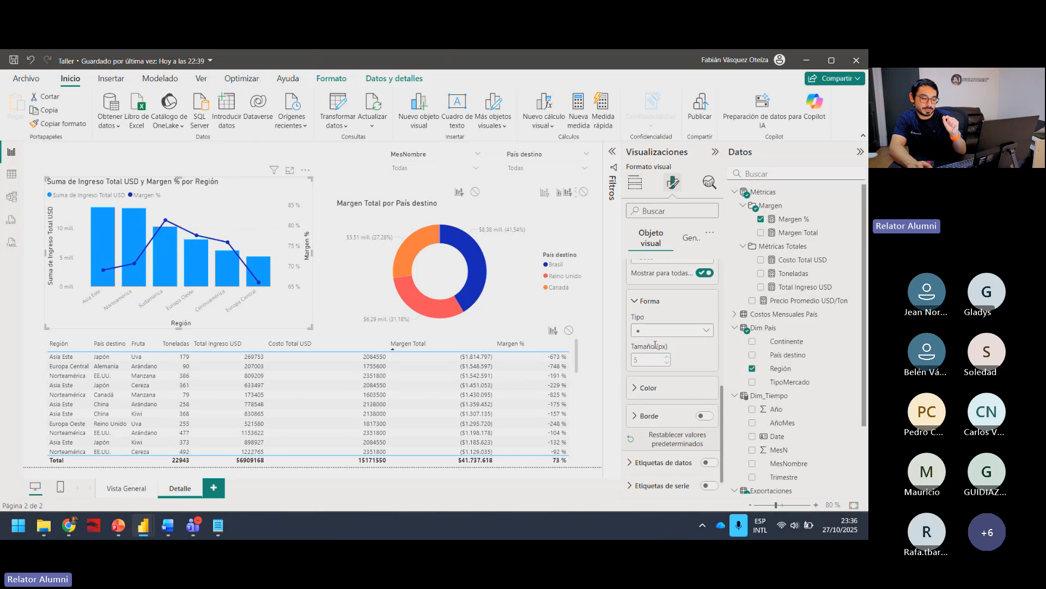
Step: Check which categories the line markers can apply to, and switch the markers off and back on
{"action": "scroll", "coordinate": [674, 347], "scroll_direction": "up", "scroll_amount": 2}
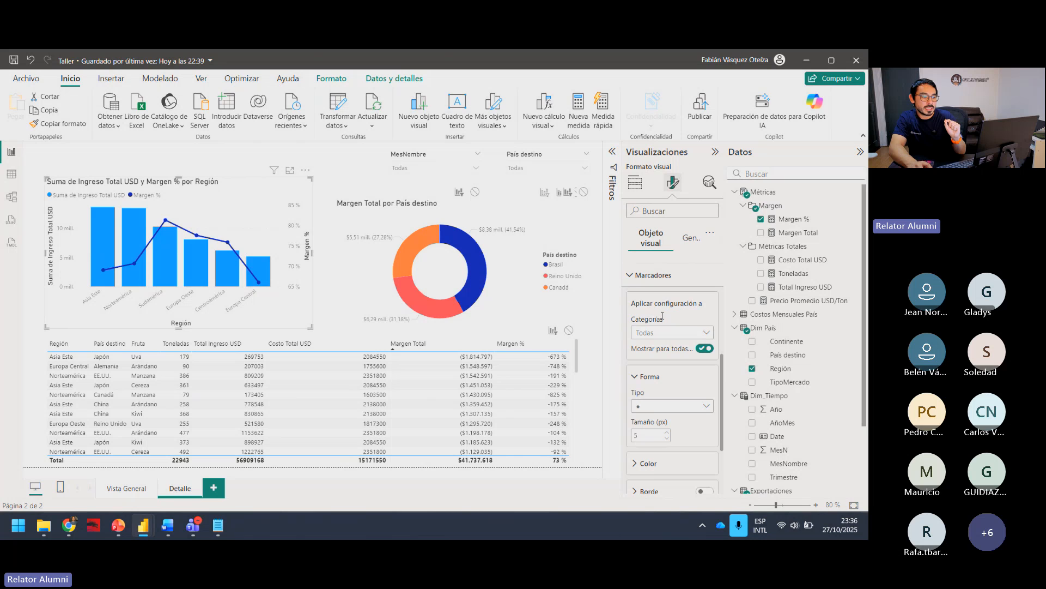
{"action": "left_click", "coordinate": [671, 335]}
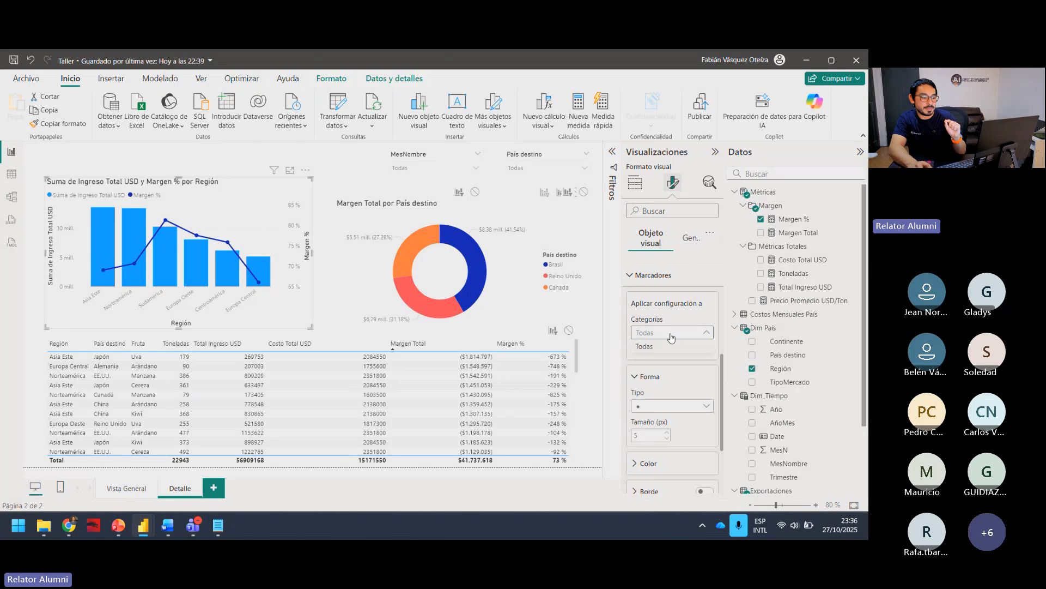
{"action": "left_click", "coordinate": [645, 347]}
{"action": "left_click", "coordinate": [631, 275]}
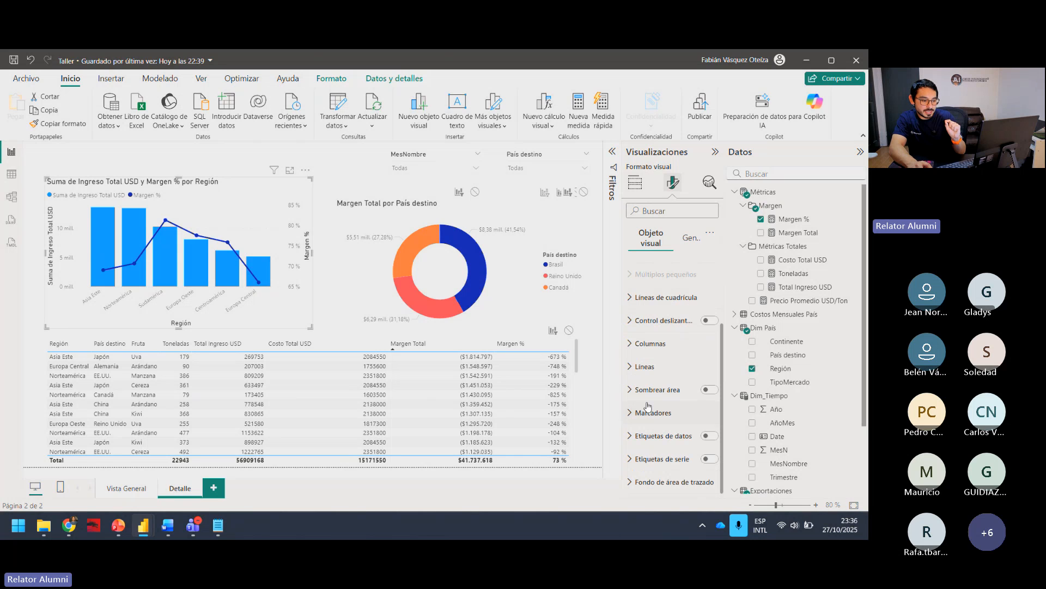
{"action": "left_click", "coordinate": [634, 414]}
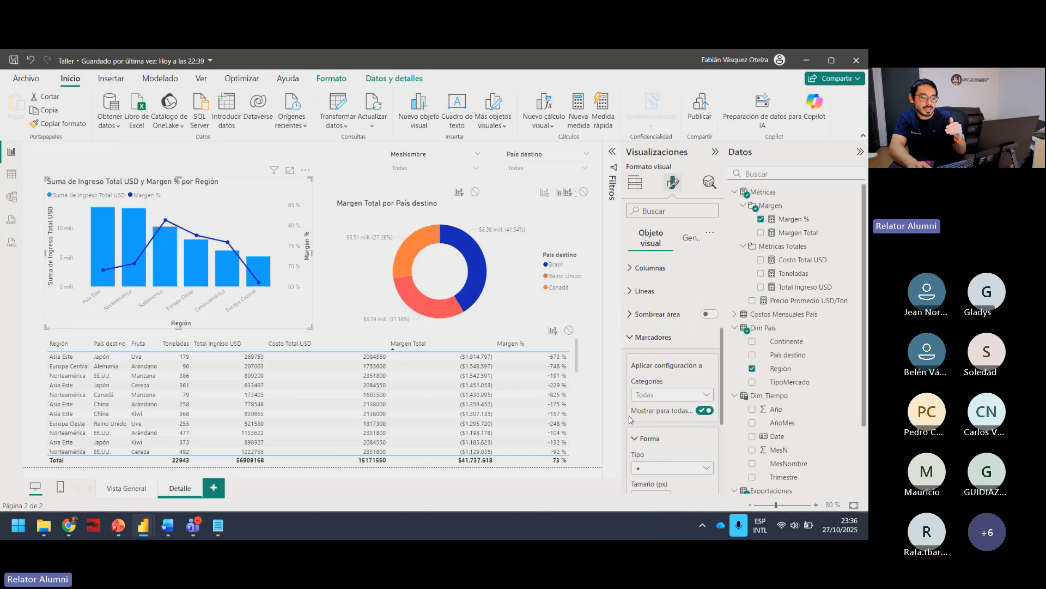
{"action": "scroll", "coordinate": [630, 419], "scroll_direction": "down", "scroll_amount": 1}
{"action": "left_click", "coordinate": [703, 373]}
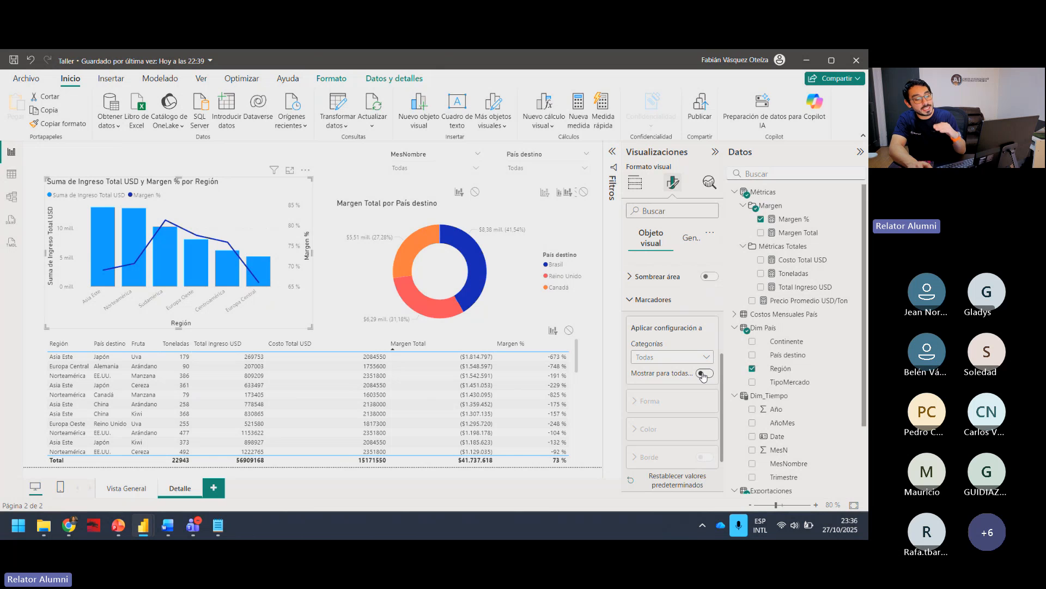
{"action": "left_click", "coordinate": [703, 374]}
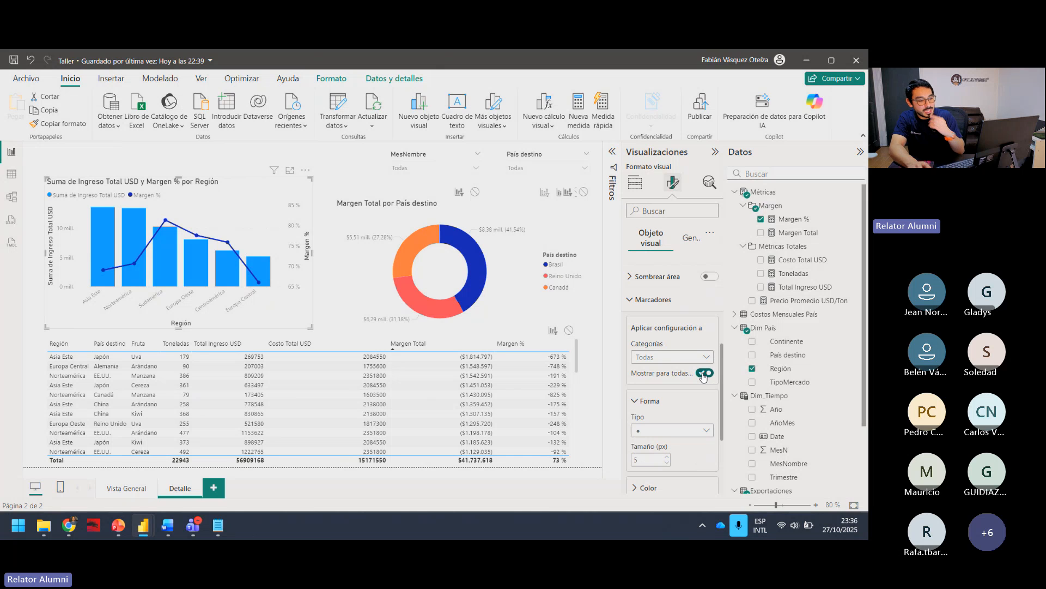
Step: Try the square and triangle marker shapes on the Margen % line, and return the markers to circles
{"action": "scroll", "coordinate": [669, 426], "scroll_direction": "down", "scroll_amount": 1}
{"action": "left_click", "coordinate": [706, 392]}
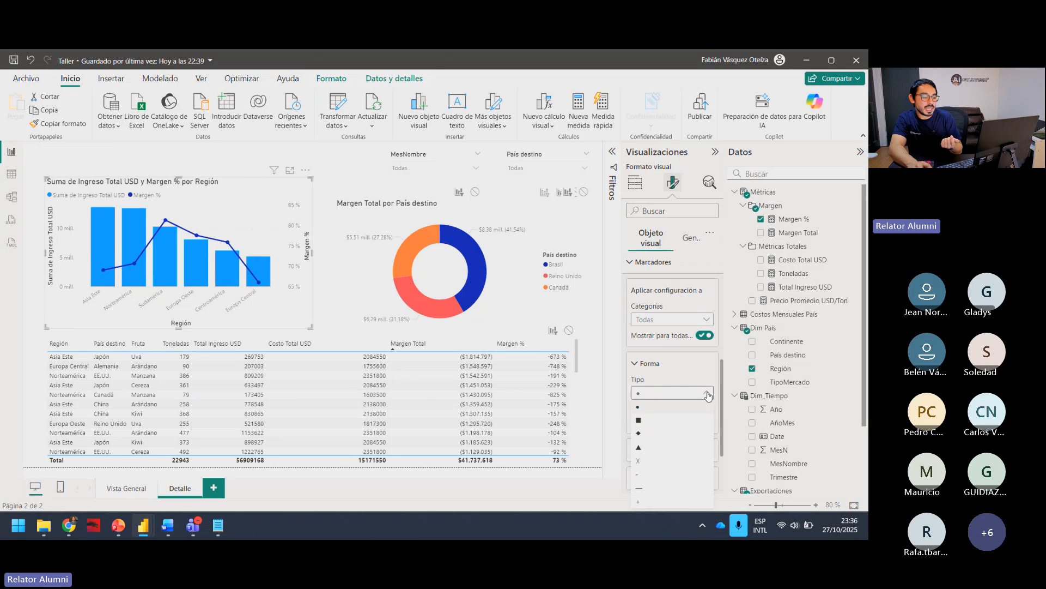
{"action": "left_click", "coordinate": [676, 420]}
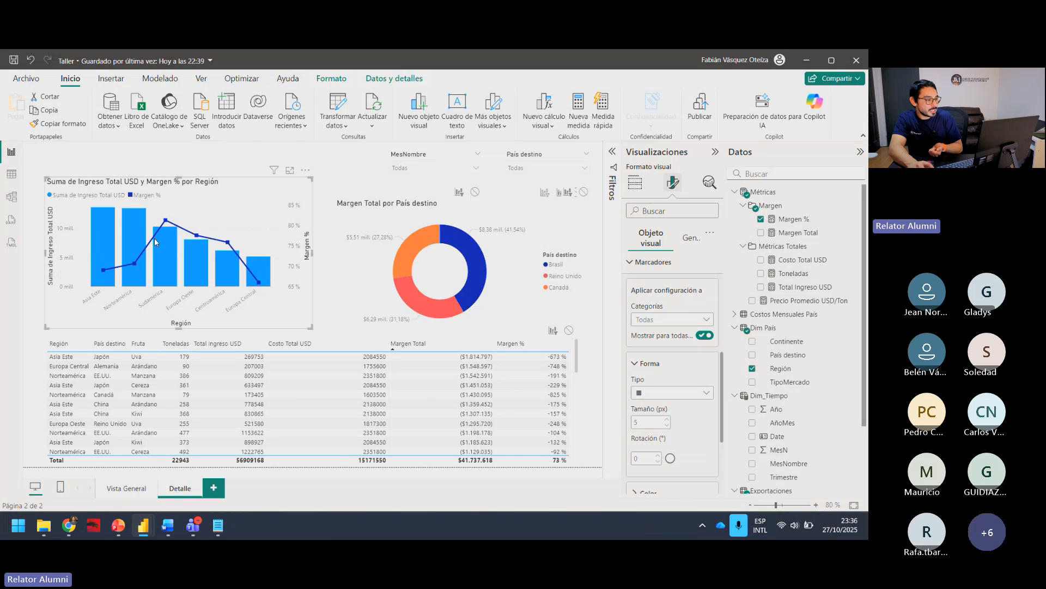
{"action": "left_click", "coordinate": [674, 394]}
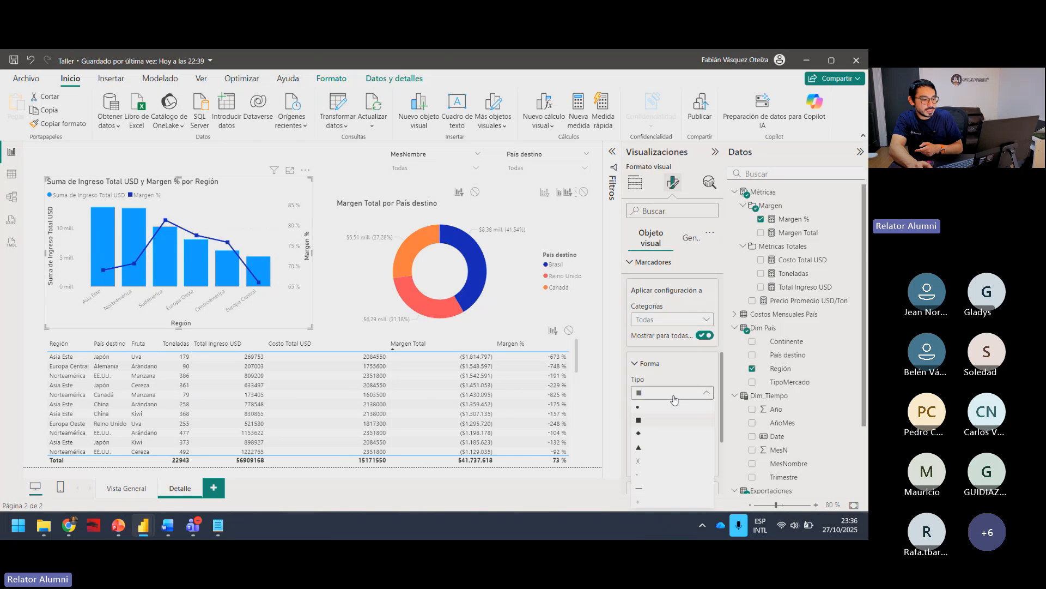
{"action": "left_click", "coordinate": [657, 446]}
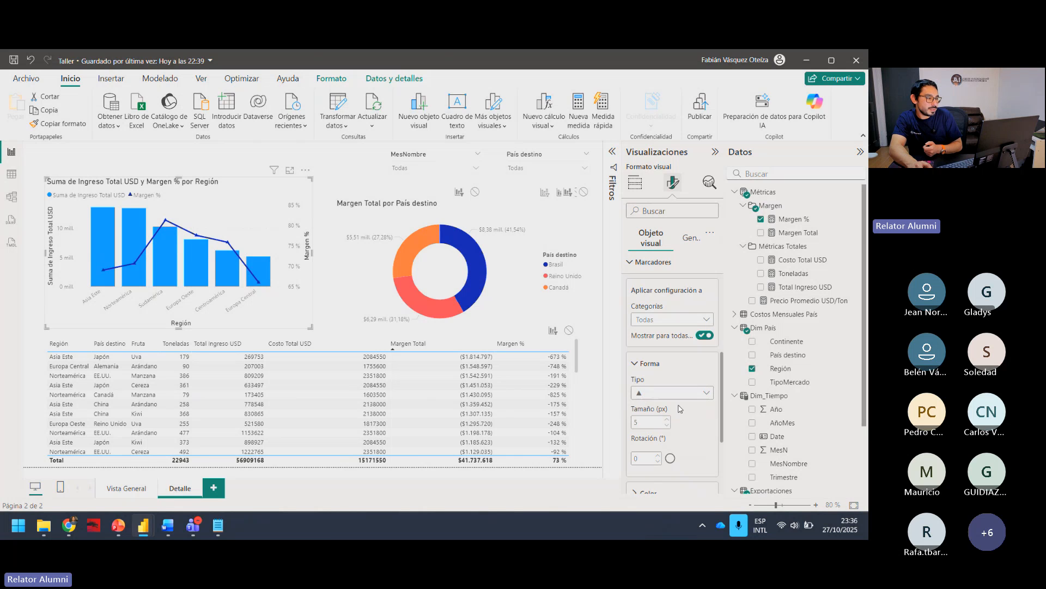
{"action": "left_click", "coordinate": [674, 392]}
{"action": "left_click", "coordinate": [654, 413]}
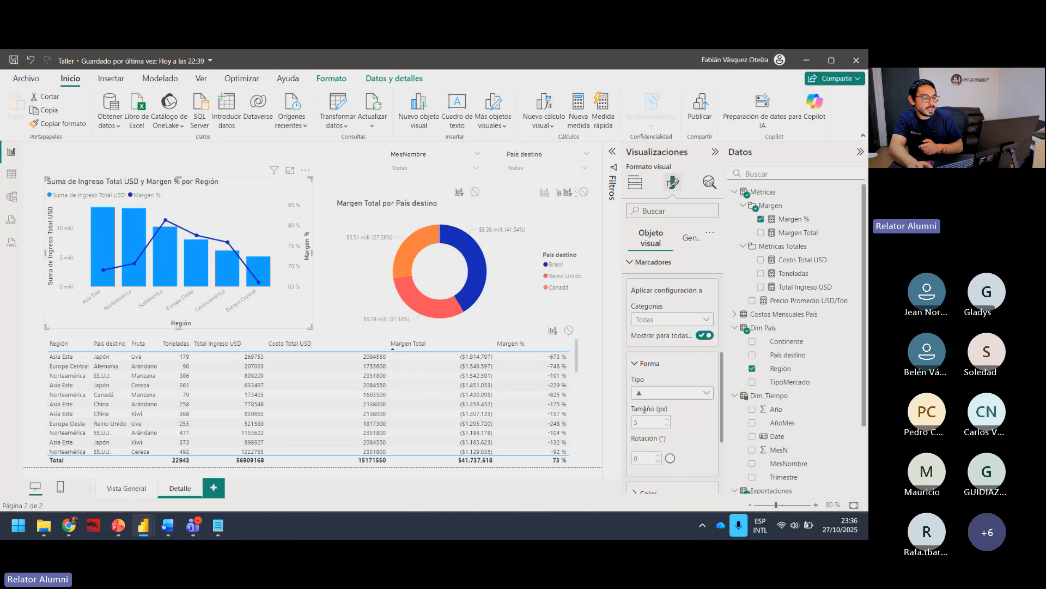
{"action": "scroll", "coordinate": [680, 423], "scroll_direction": "down", "scroll_amount": 1}
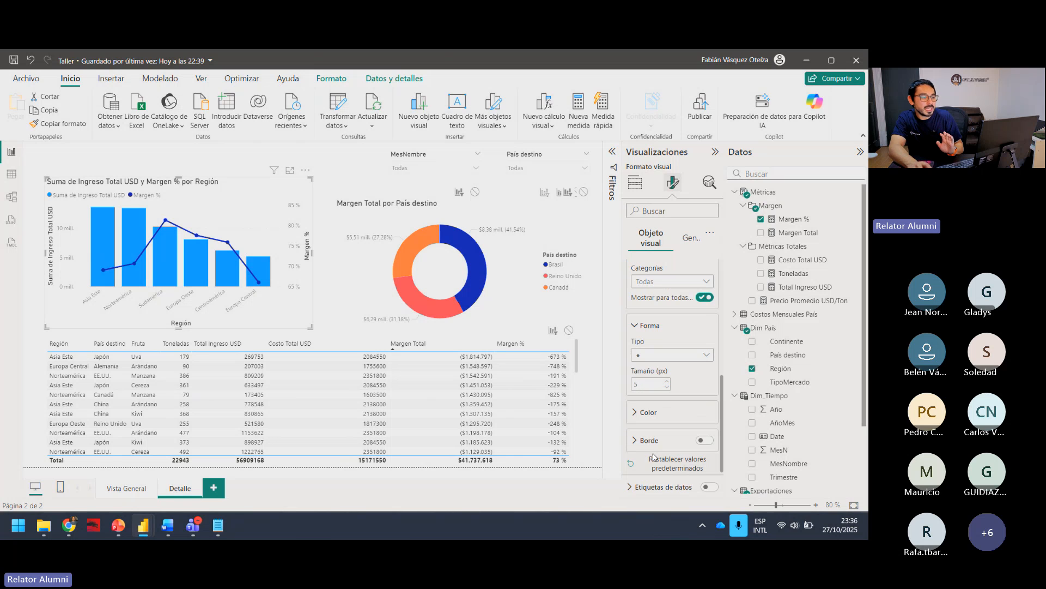
{"action": "scroll", "coordinate": [670, 439], "scroll_direction": "up", "scroll_amount": 1}
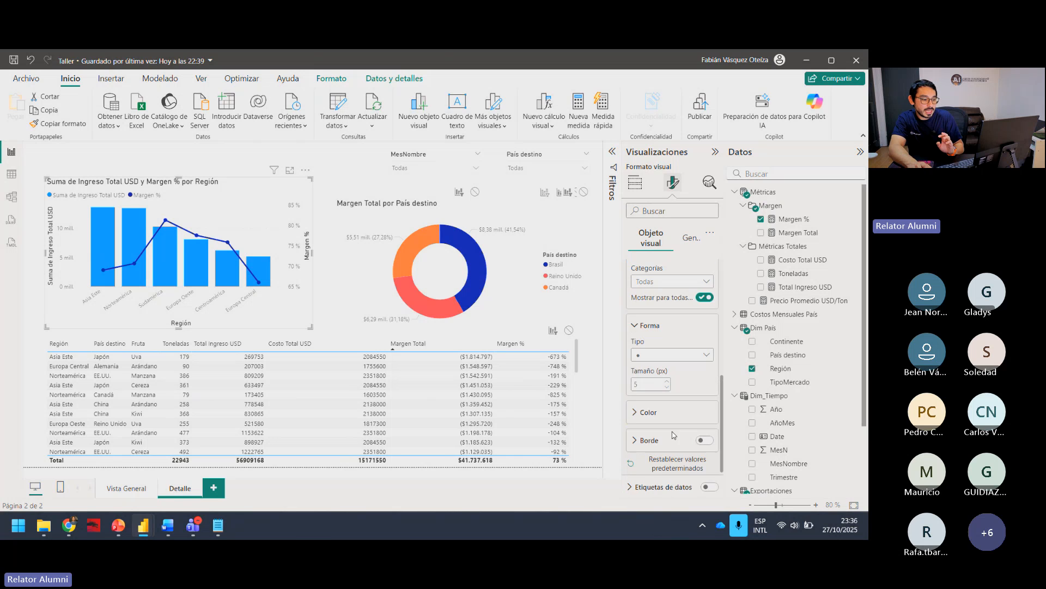
{"action": "scroll", "coordinate": [641, 326], "scroll_direction": "up", "scroll_amount": 1}
{"action": "left_click", "coordinate": [630, 300]}
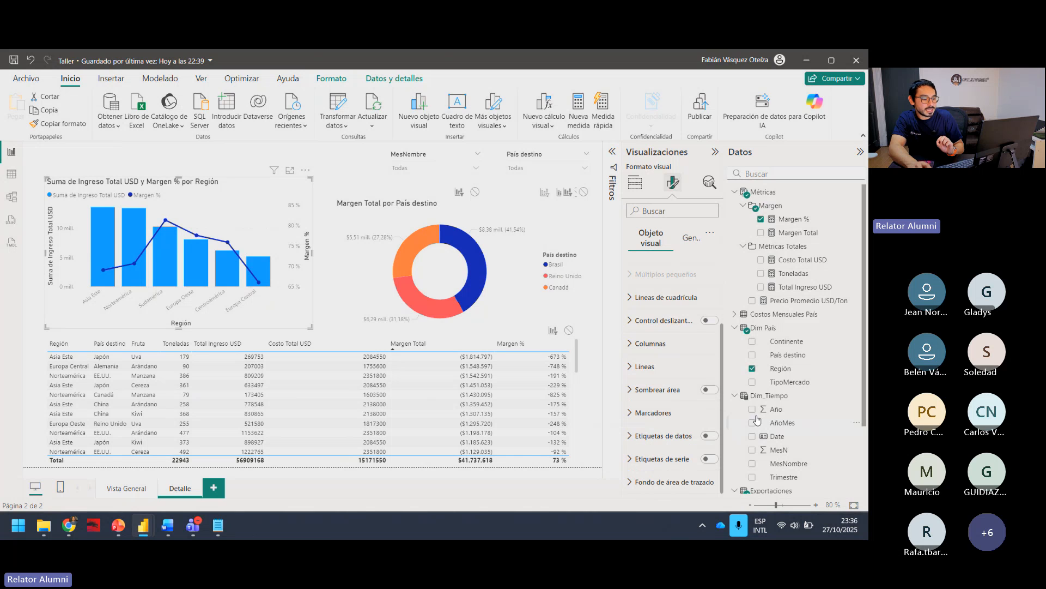
Step: Turn on data labels for the income and margin by region combo chart
{"action": "left_click", "coordinate": [636, 436]}
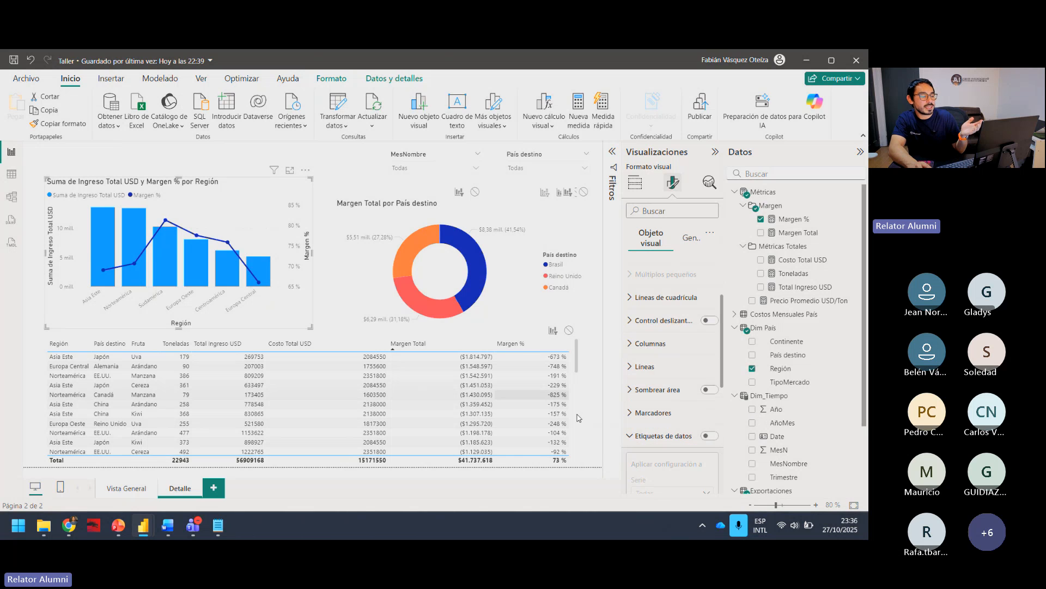
{"action": "scroll", "coordinate": [653, 433], "scroll_direction": "down", "scroll_amount": 1}
{"action": "scroll", "coordinate": [684, 411], "scroll_direction": "down", "scroll_amount": 1}
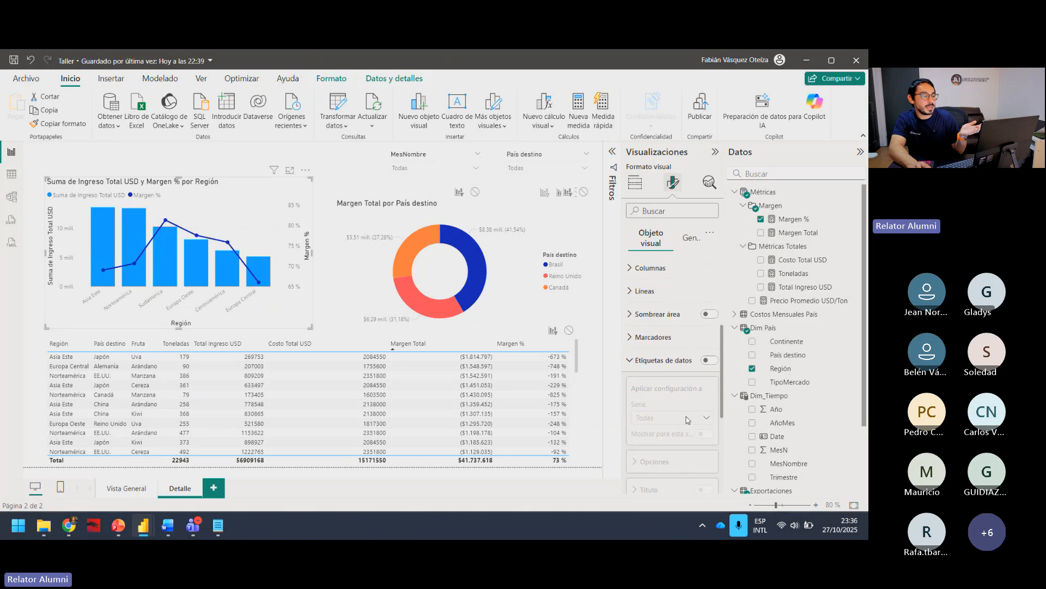
{"action": "left_click", "coordinate": [710, 360]}
{"action": "scroll", "coordinate": [702, 379], "scroll_direction": "down", "scroll_amount": 1}
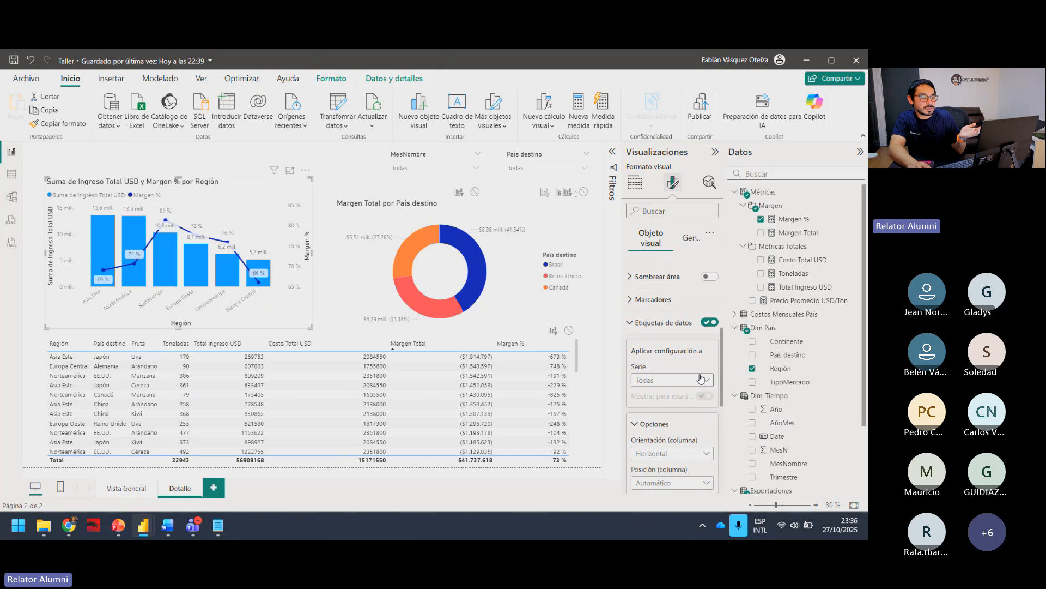
{"action": "scroll", "coordinate": [701, 378], "scroll_direction": "down", "scroll_amount": 1}
Step: Try hiding the data labels of the Margen % series only, and show them again
{"action": "left_click", "coordinate": [681, 343]}
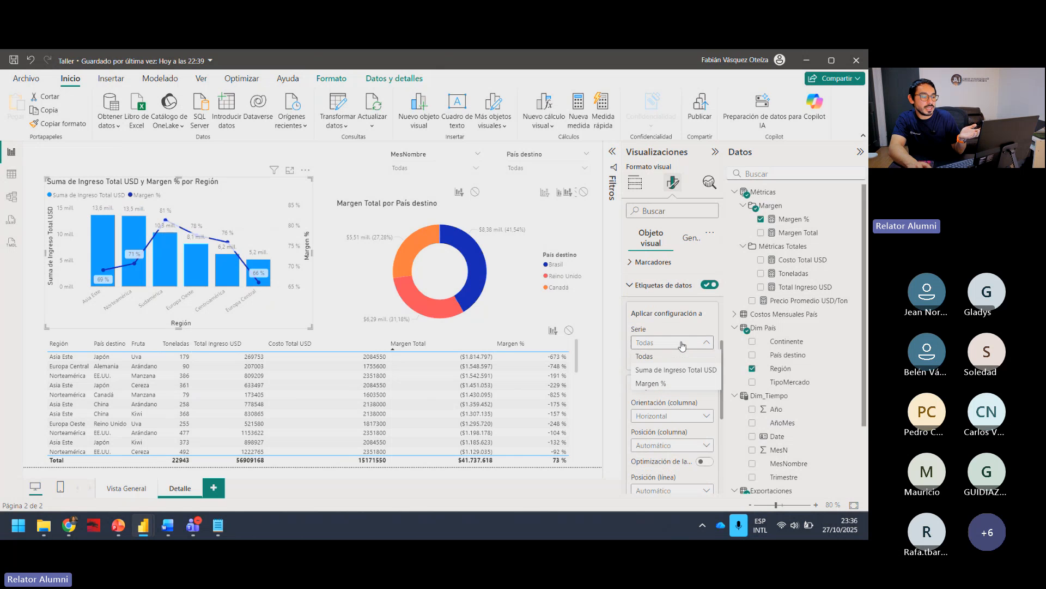
{"action": "left_click", "coordinate": [669, 386]}
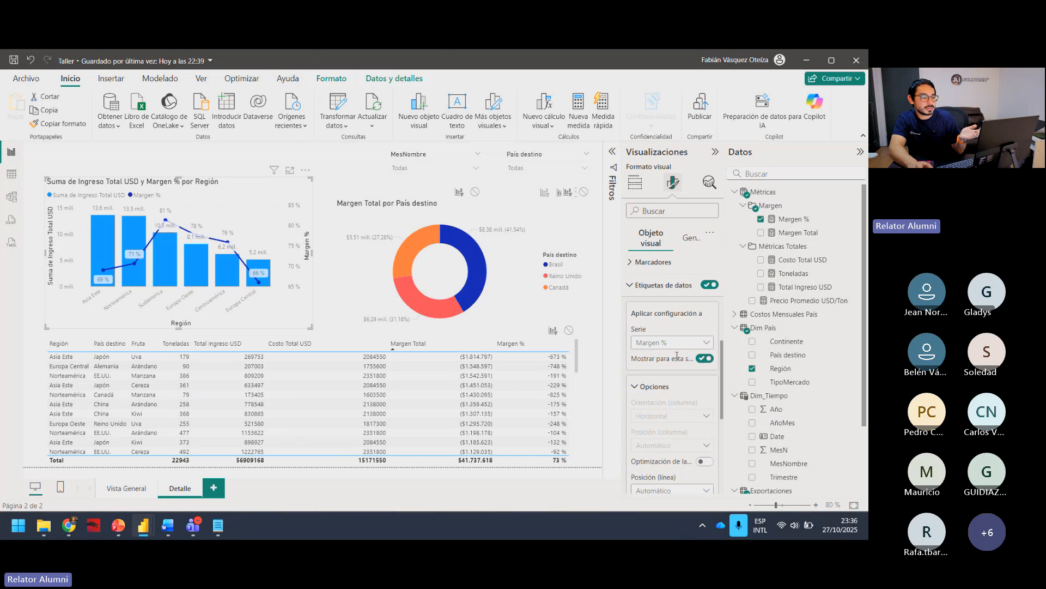
{"action": "left_click", "coordinate": [705, 358]}
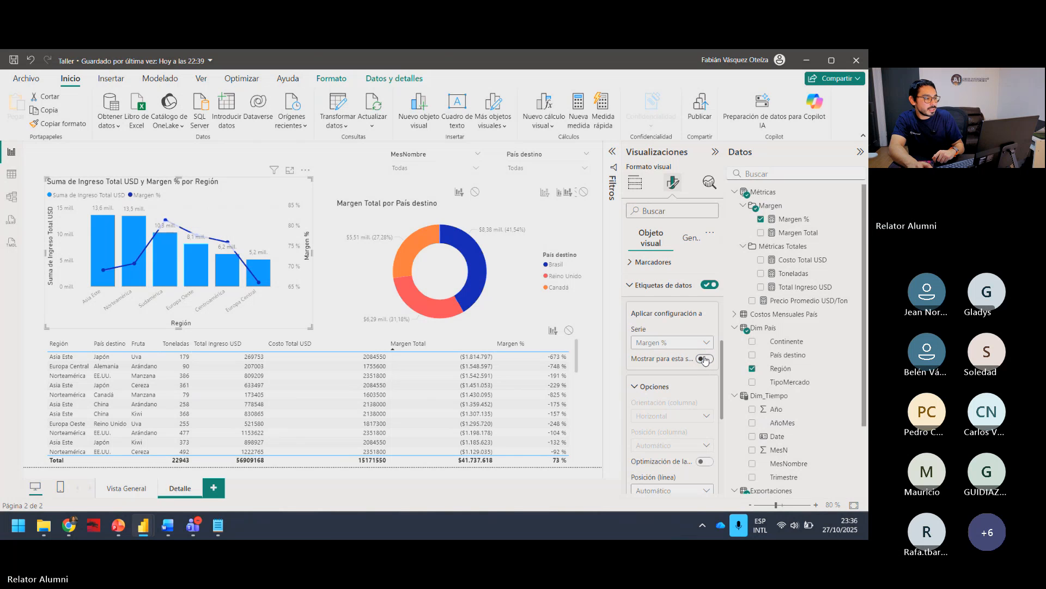
{"action": "left_click", "coordinate": [704, 359]}
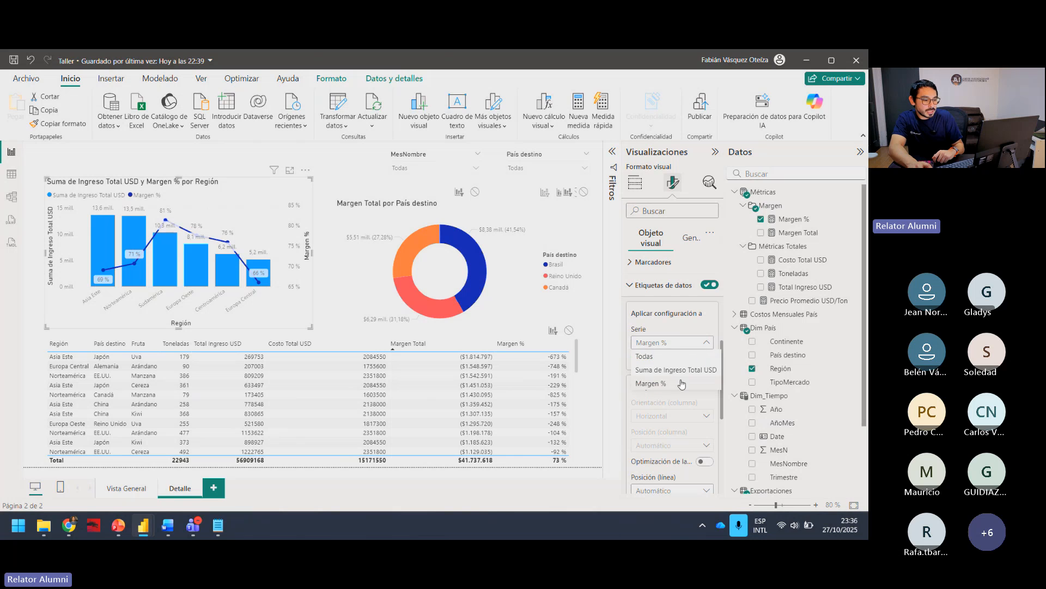
Step: Hide the data labels of the Suma de Ingreso Total USD series and make more room for the report page
{"action": "left_click", "coordinate": [686, 365]}
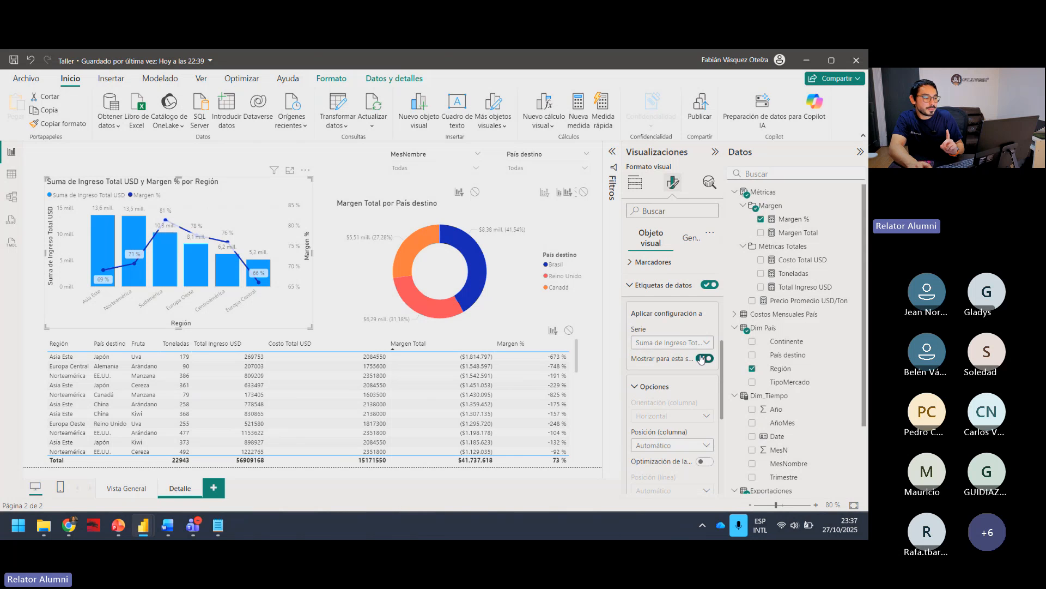
{"action": "left_click", "coordinate": [703, 359]}
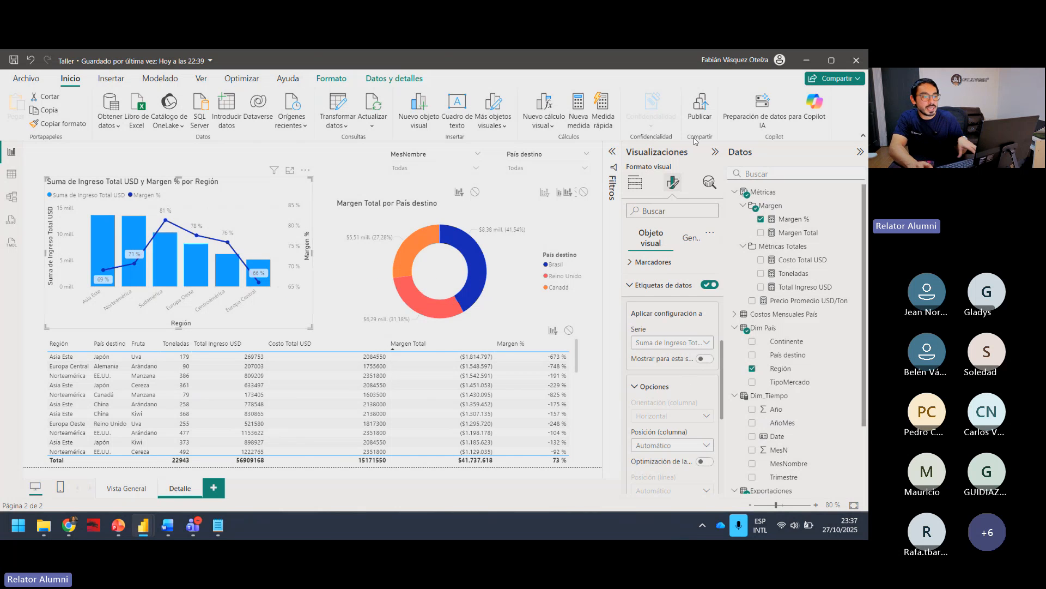
{"action": "left_click", "coordinate": [715, 155]}
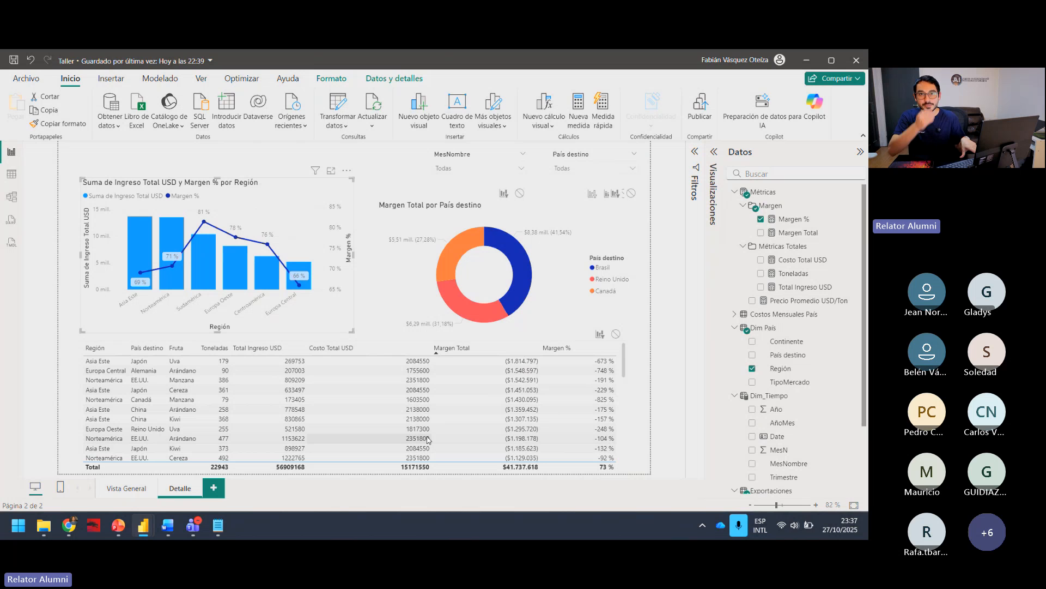
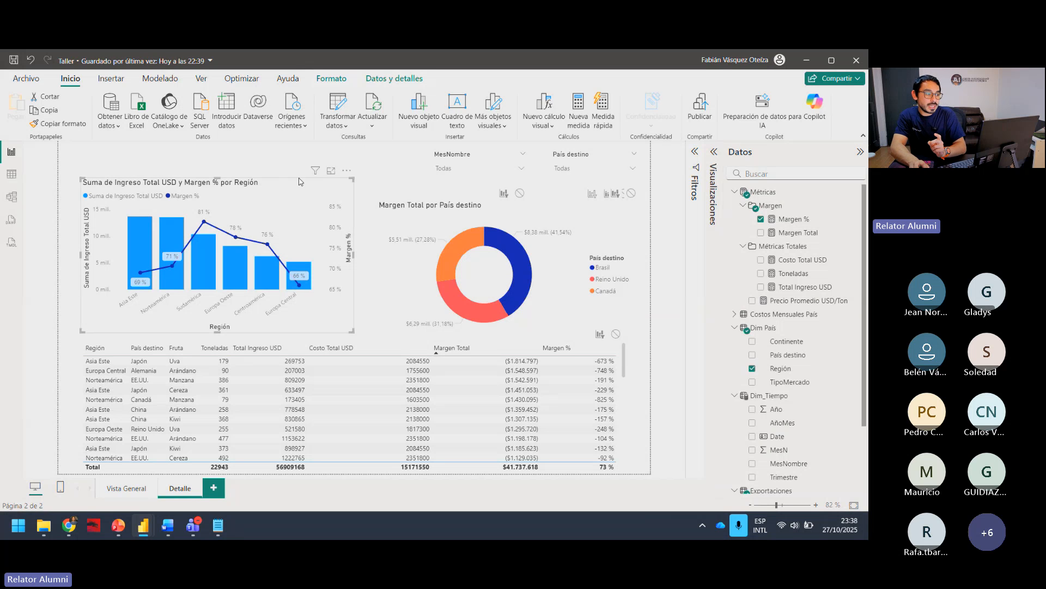
Step: Sort the income and margin by region combo chart by Suma de Ingreso Total USD in ascending order
{"action": "left_click", "coordinate": [346, 172]}
{"action": "mouse_move", "coordinate": [455, 237]}
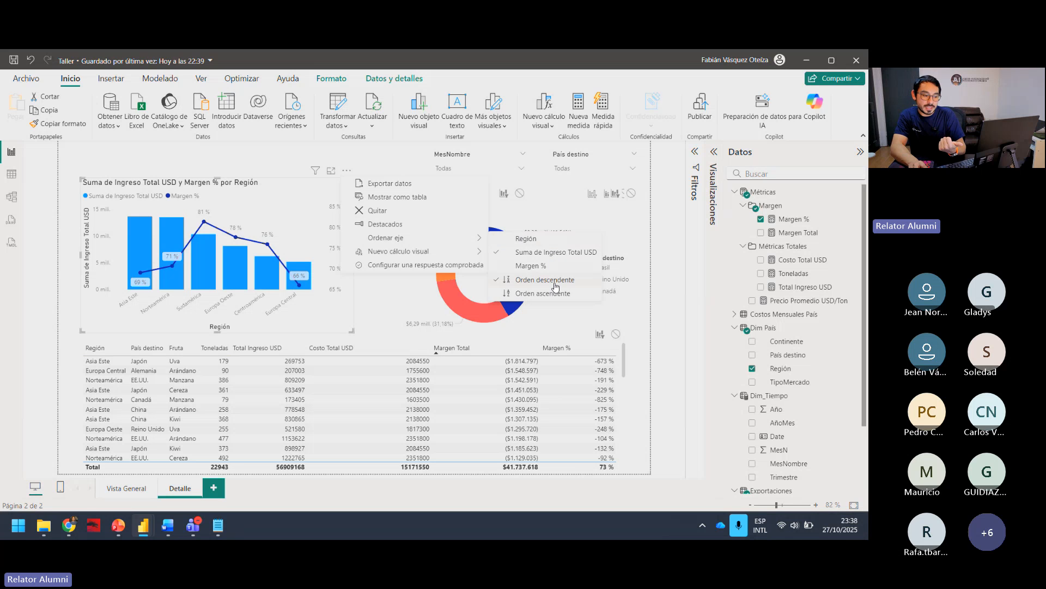
{"action": "left_click", "coordinate": [523, 294]}
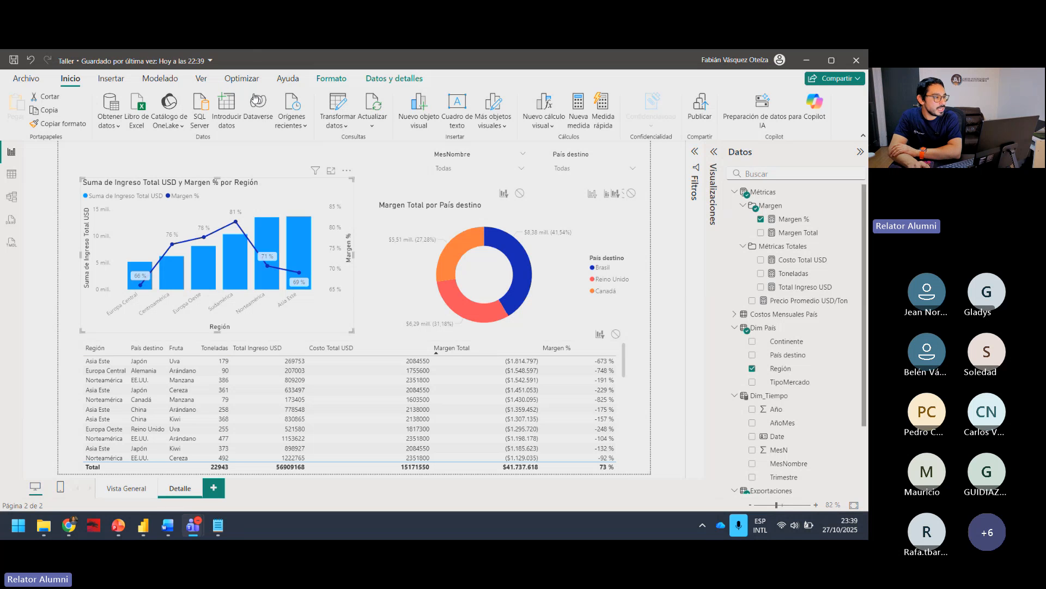
{"action": "left_click", "coordinate": [26, 79]}
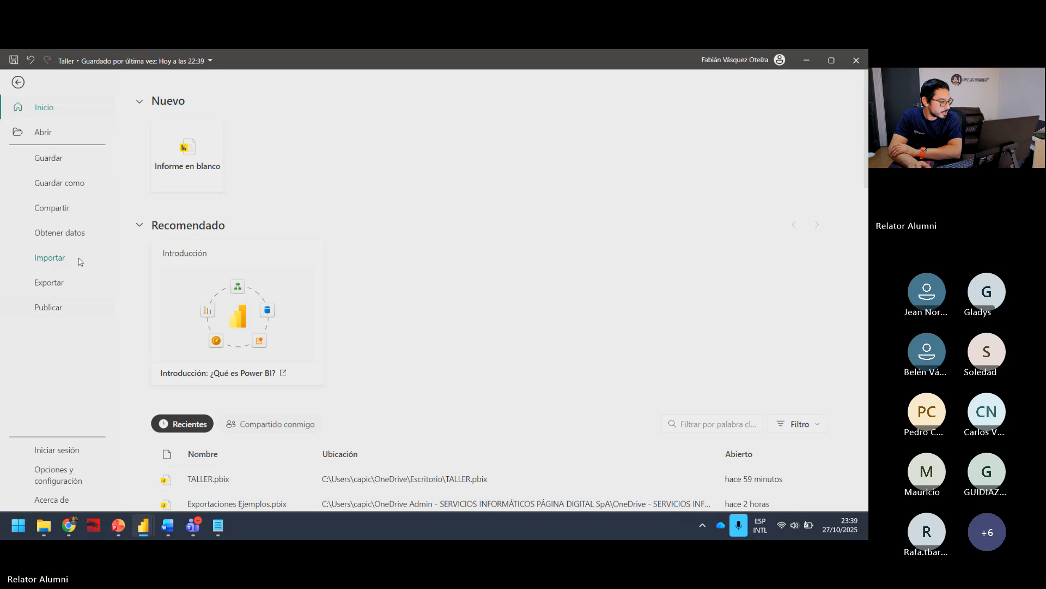
{"action": "left_click", "coordinate": [86, 234]}
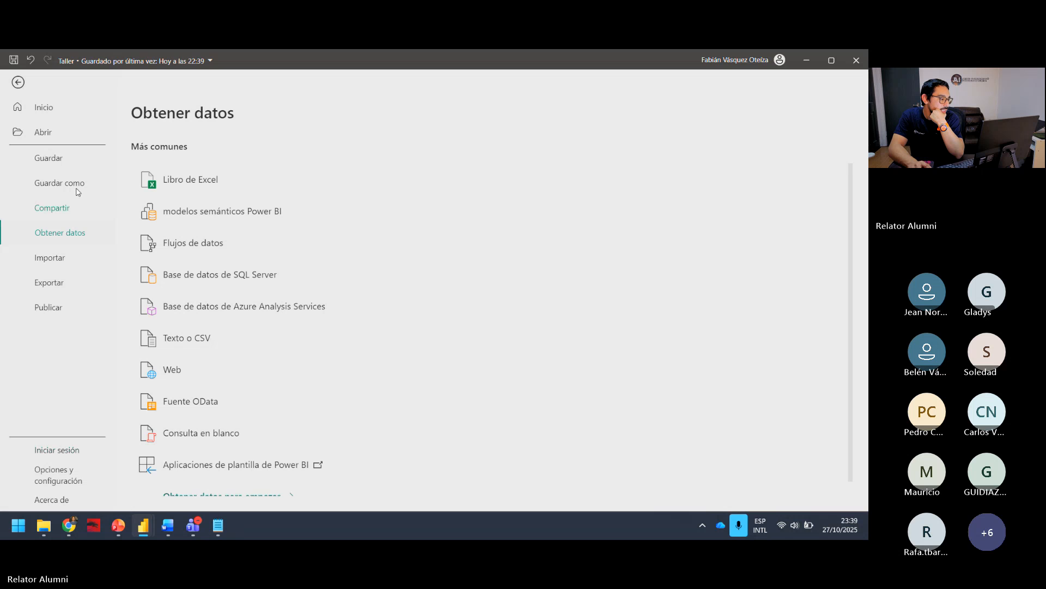
{"action": "left_click", "coordinate": [18, 82]}
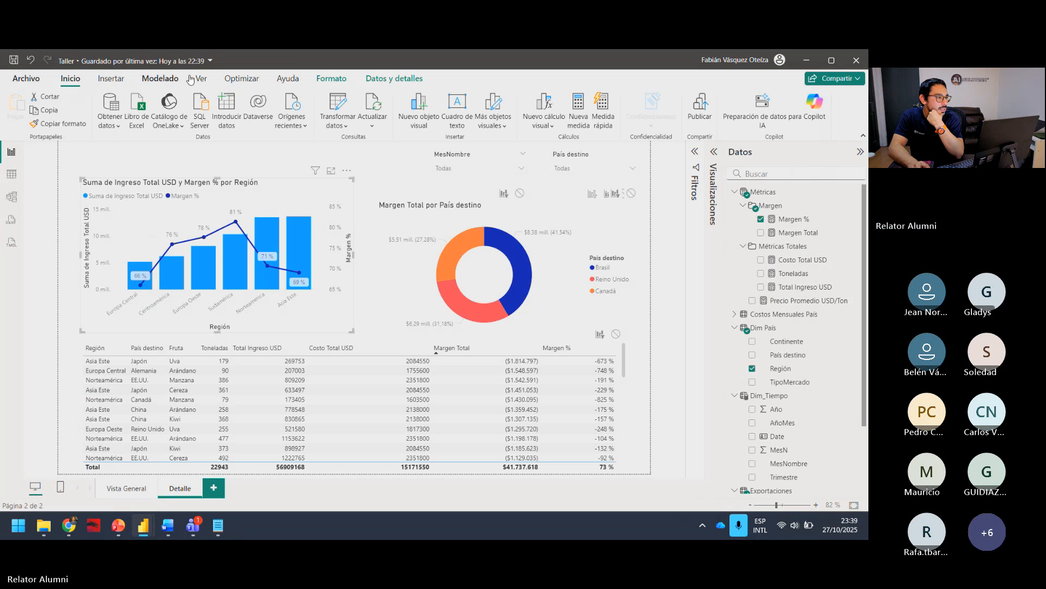
Step: Open the online page of Power BI example reports (Informes de ejemplo)
{"action": "left_click", "coordinate": [278, 82]}
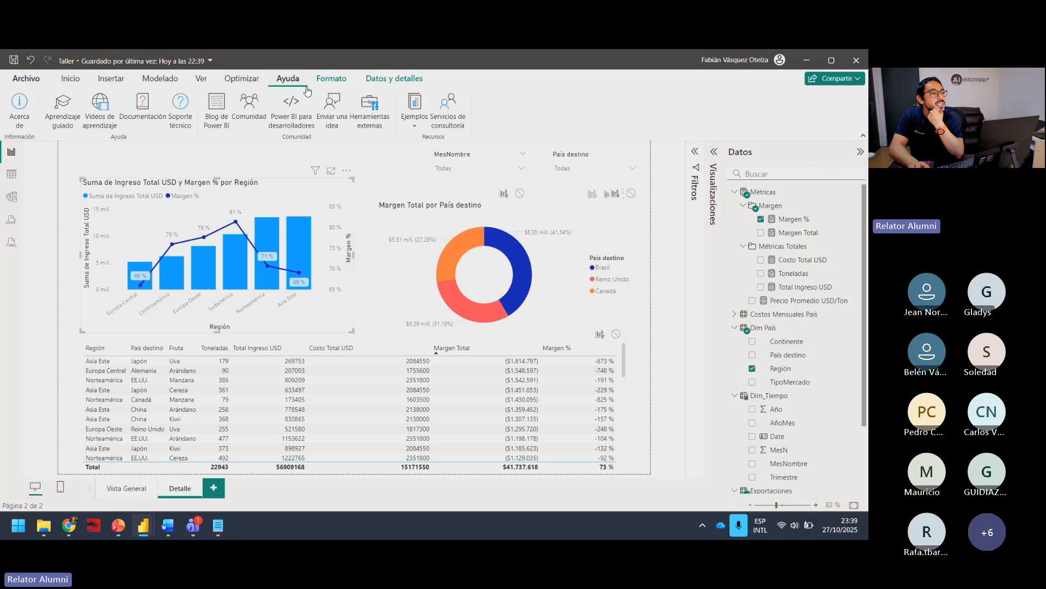
{"action": "left_click", "coordinate": [416, 128]}
{"action": "left_click", "coordinate": [557, 109]}
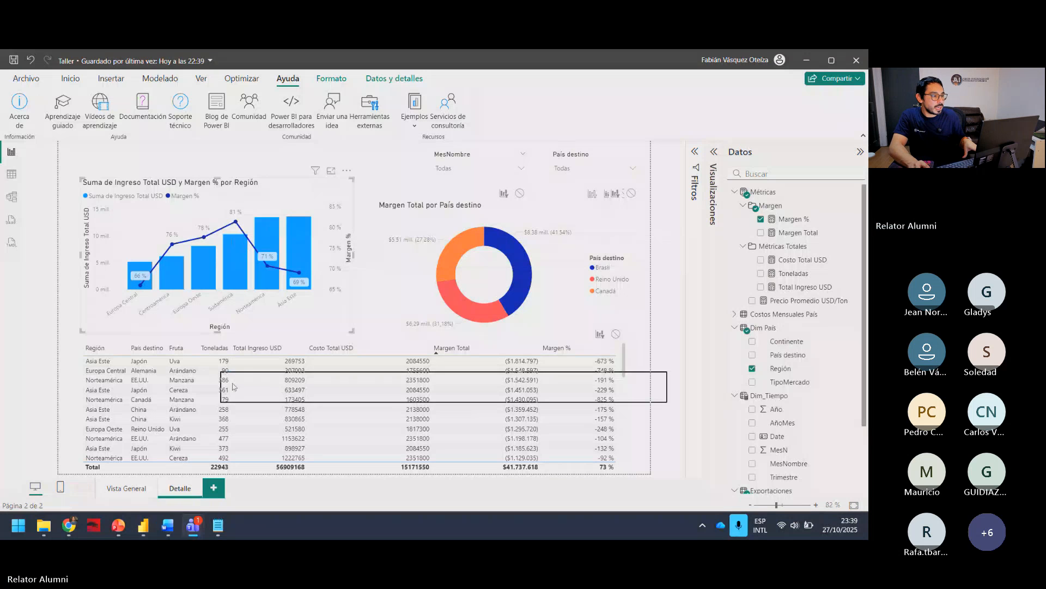
{"action": "left_click", "coordinate": [420, 122]}
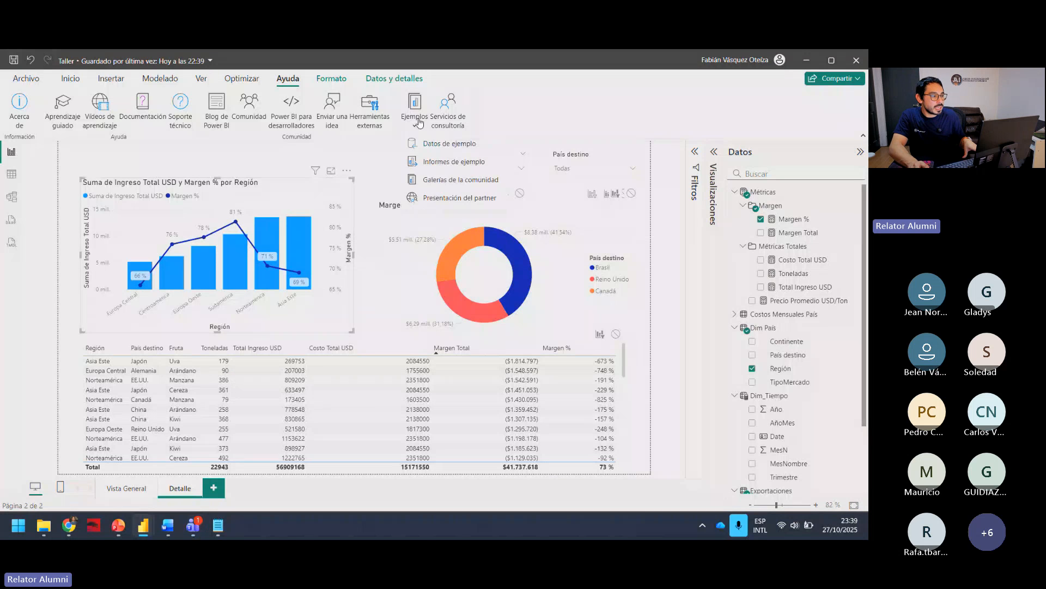
{"action": "left_click", "coordinate": [451, 164]}
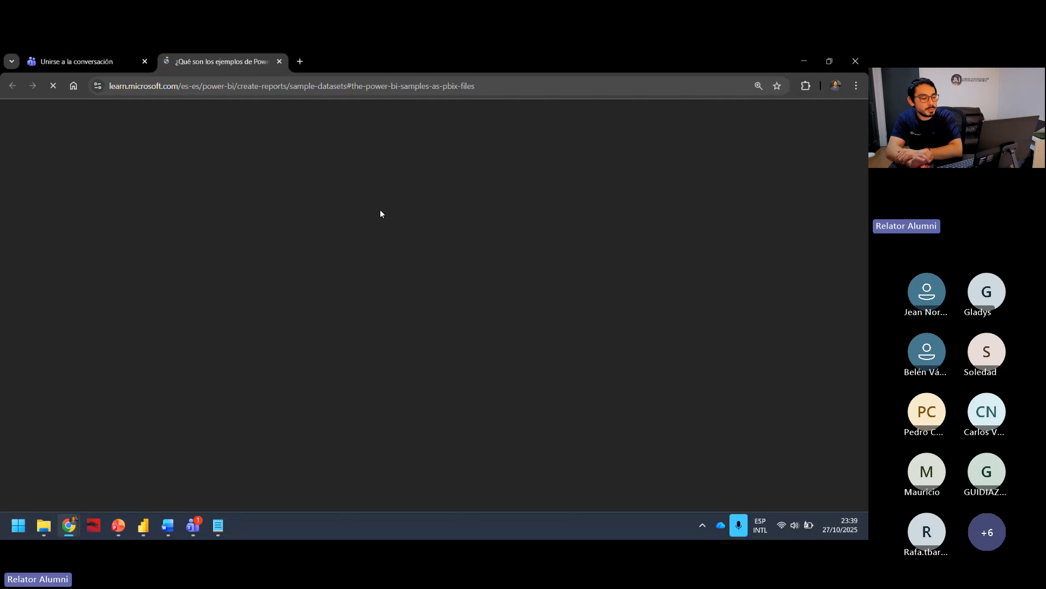
Step: Download the .pbix file of the Ejemplo de análisis de gastos de TI from the samples table and open it
{"action": "scroll", "coordinate": [458, 300], "scroll_direction": "down", "scroll_amount": 15}
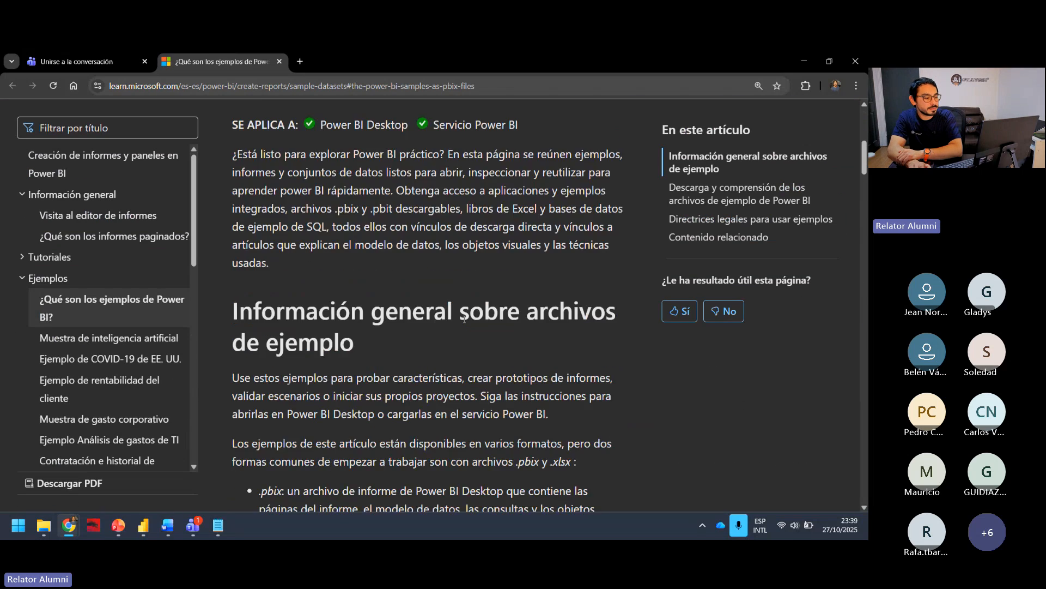
{"action": "scroll", "coordinate": [464, 320], "scroll_direction": "down", "scroll_amount": 15}
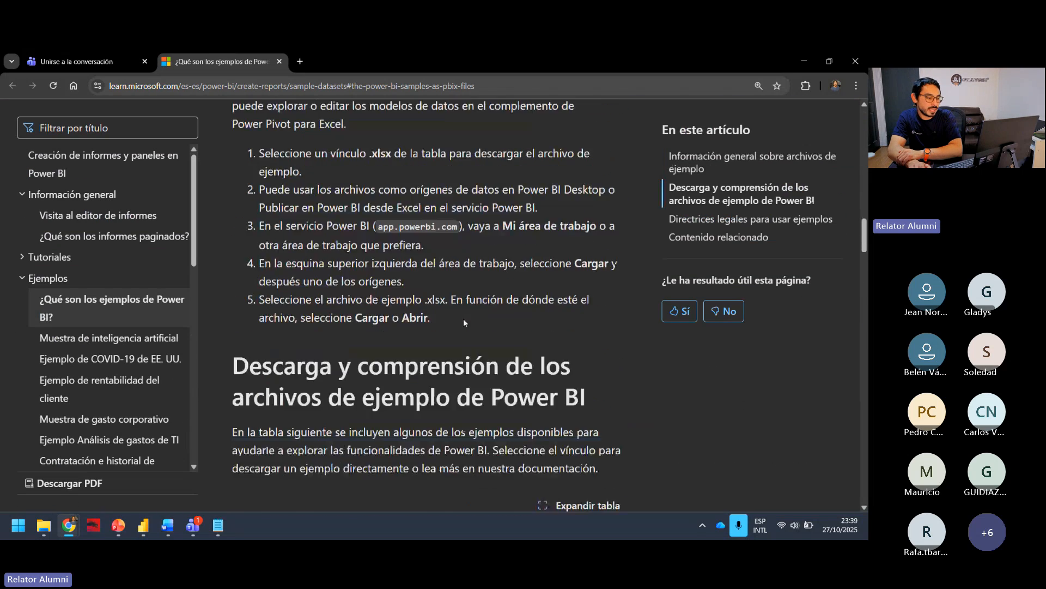
{"action": "scroll", "coordinate": [463, 320], "scroll_direction": "down", "scroll_amount": 5}
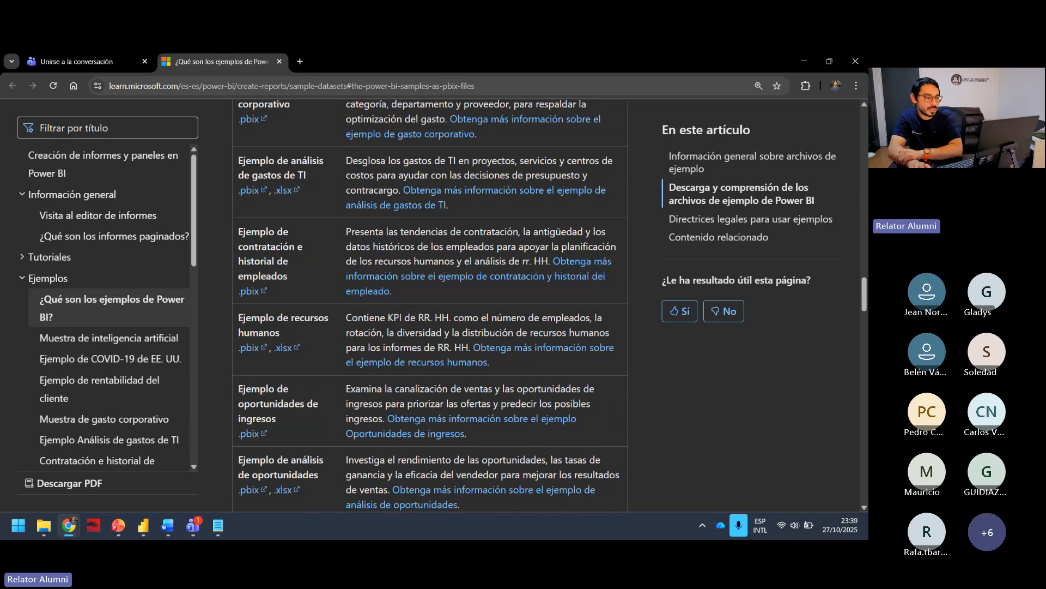
{"action": "scroll", "coordinate": [288, 174], "scroll_direction": "up", "scroll_amount": 1}
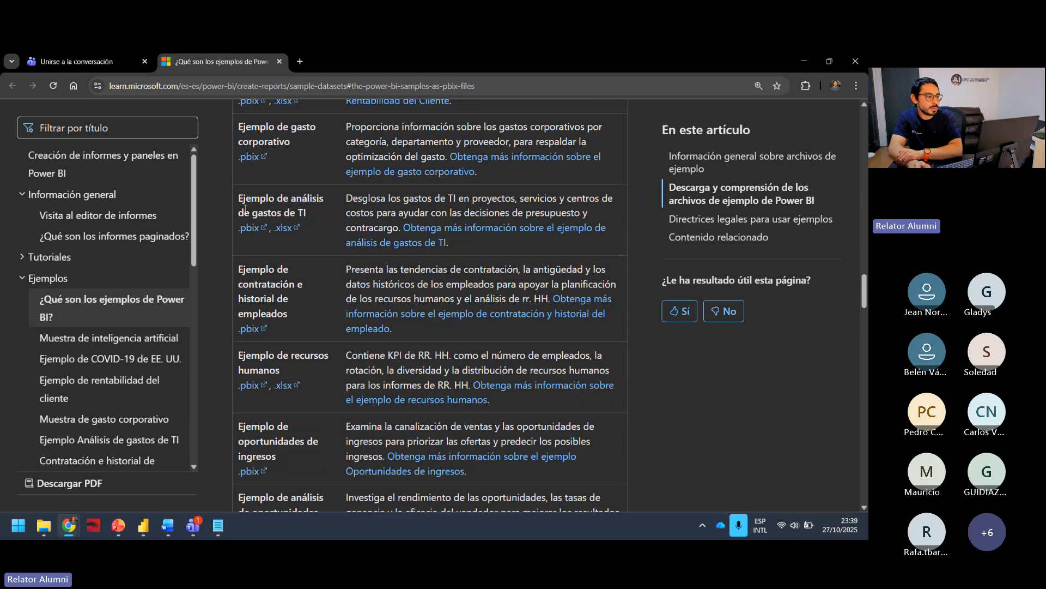
{"action": "left_click", "coordinate": [250, 231]}
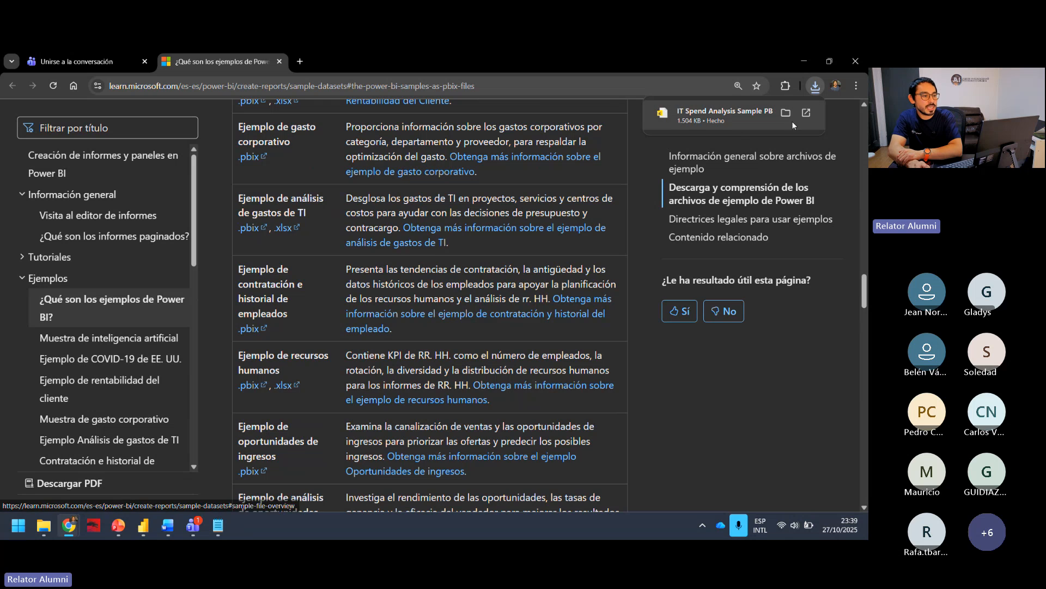
{"action": "left_click", "coordinate": [736, 128]}
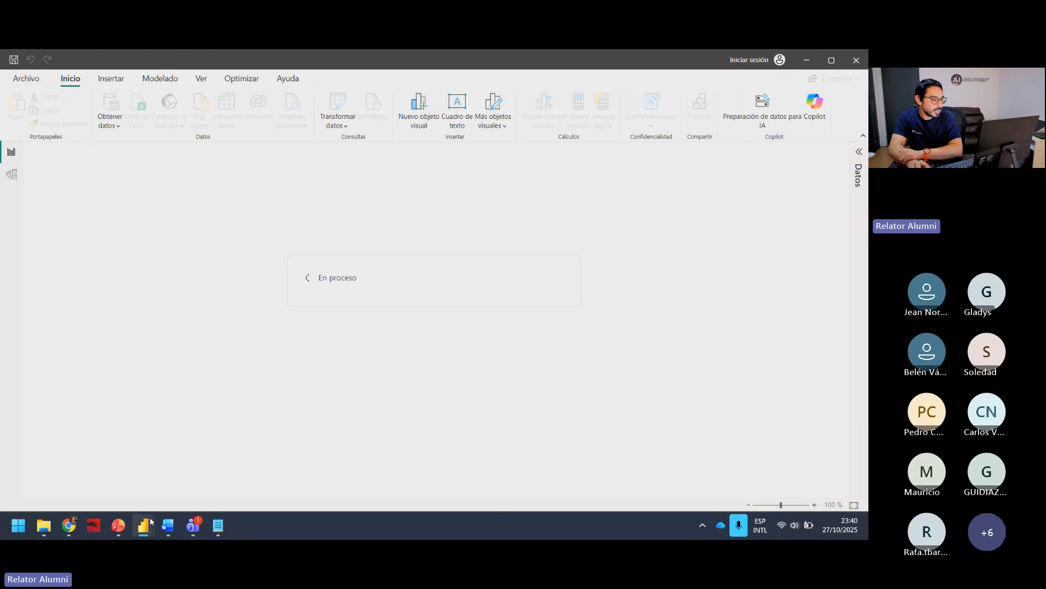
Step: Switch back to the Taller report and bring up the built-in sample data (Financial Sample.xlsx) for loading
{"action": "mouse_move", "coordinate": [143, 524]}
{"action": "left_click", "coordinate": [185, 478]}
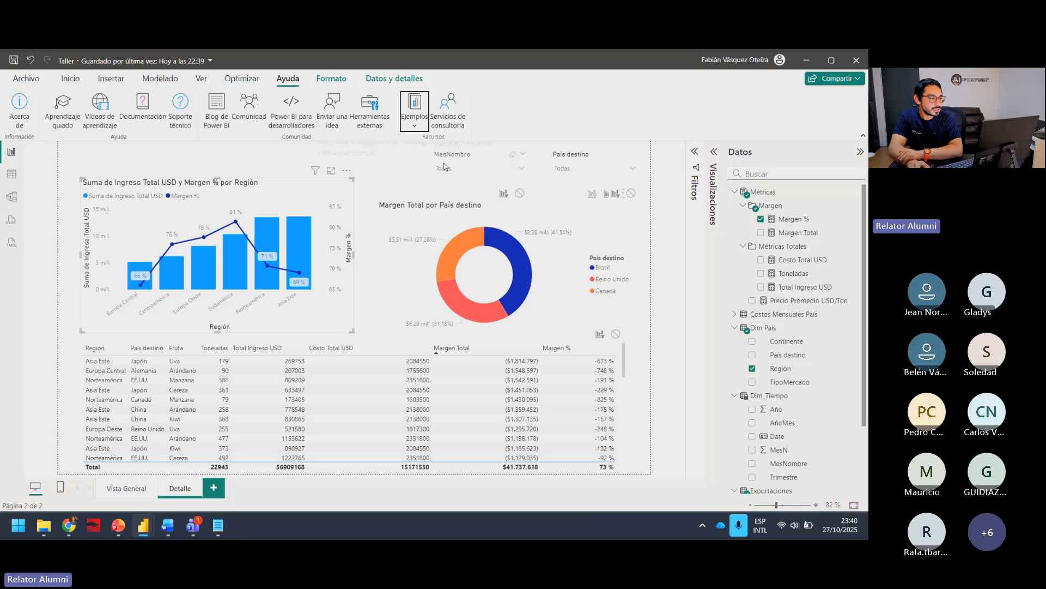
{"action": "left_click", "coordinate": [416, 123]}
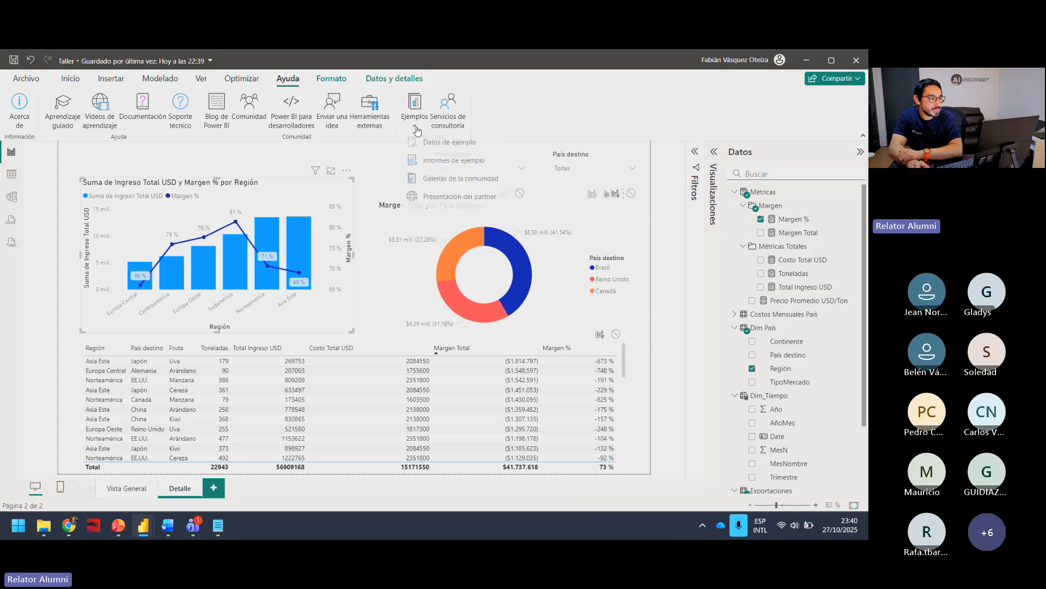
{"action": "left_click", "coordinate": [442, 150]}
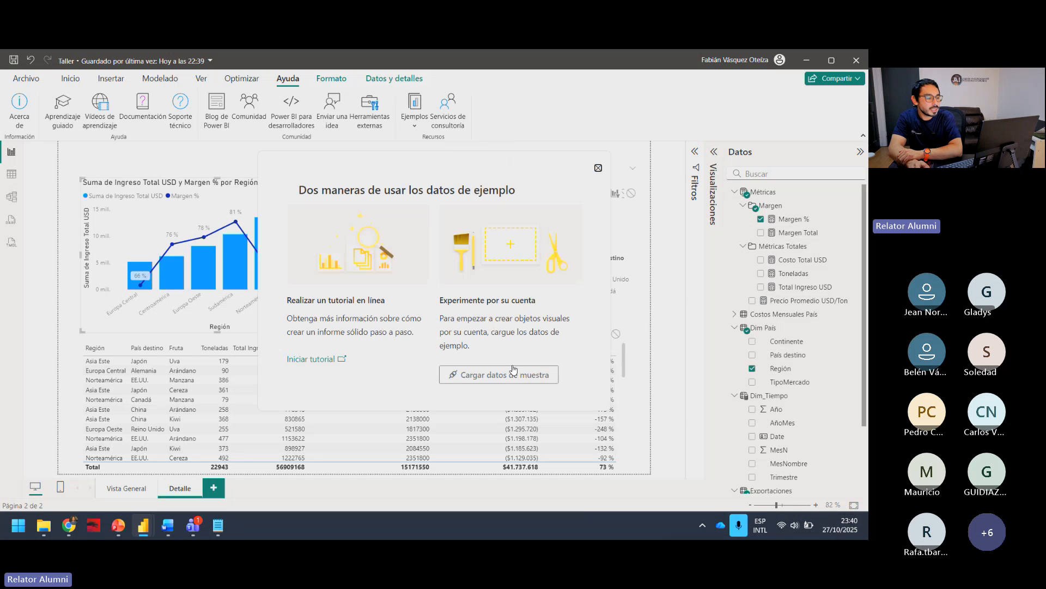
{"action": "left_click", "coordinate": [525, 380]}
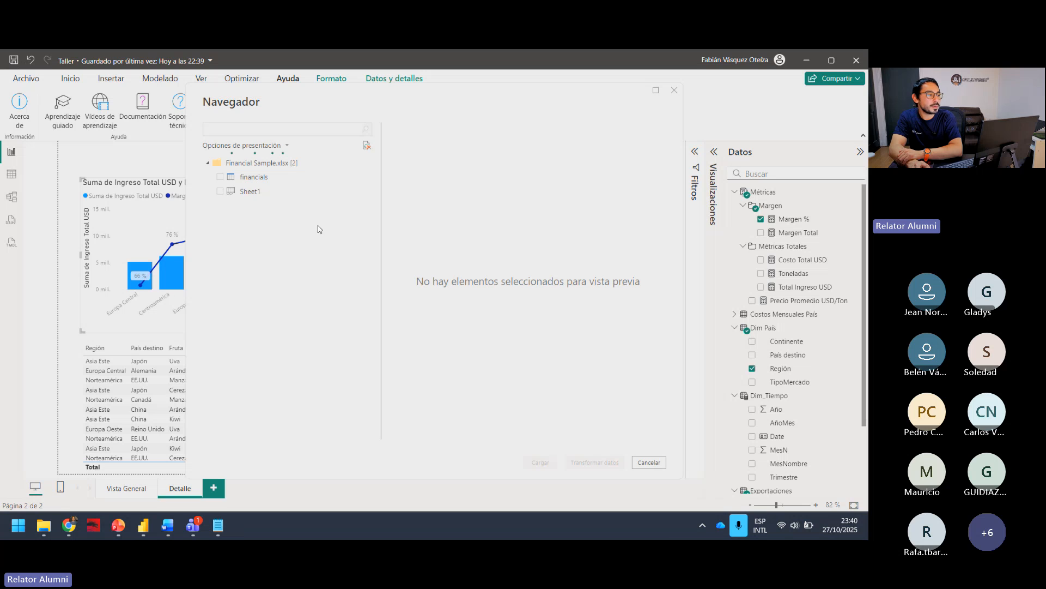
Step: Preview the columns of the financials table and Sheet1 in Financial Sample.xlsx, and close the Navigator without loading
{"action": "left_click", "coordinate": [220, 177]}
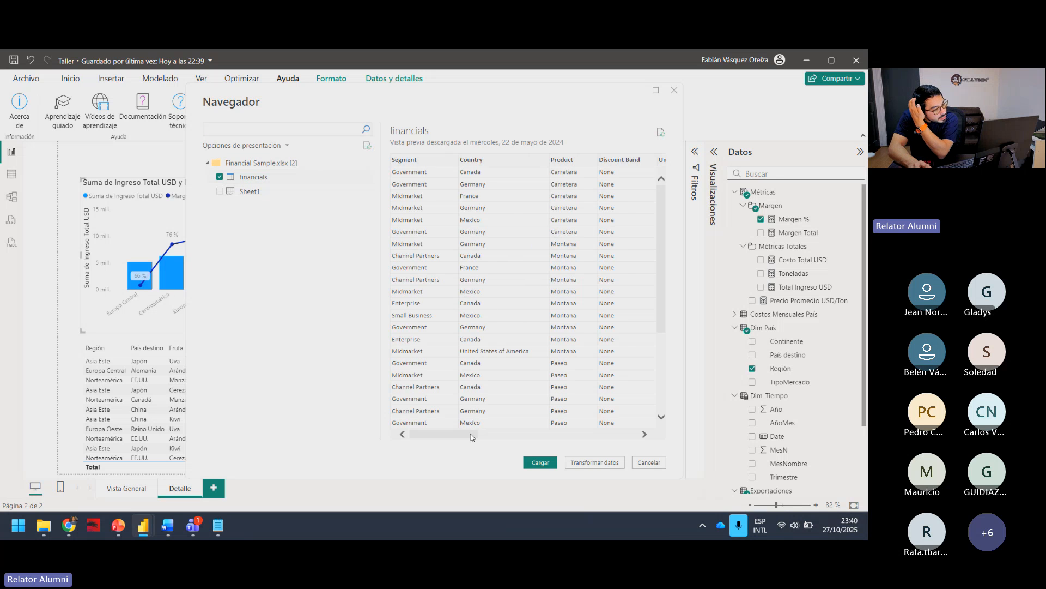
{"action": "left_click_drag", "start_coordinate": [472, 436], "coordinate": [642, 423]}
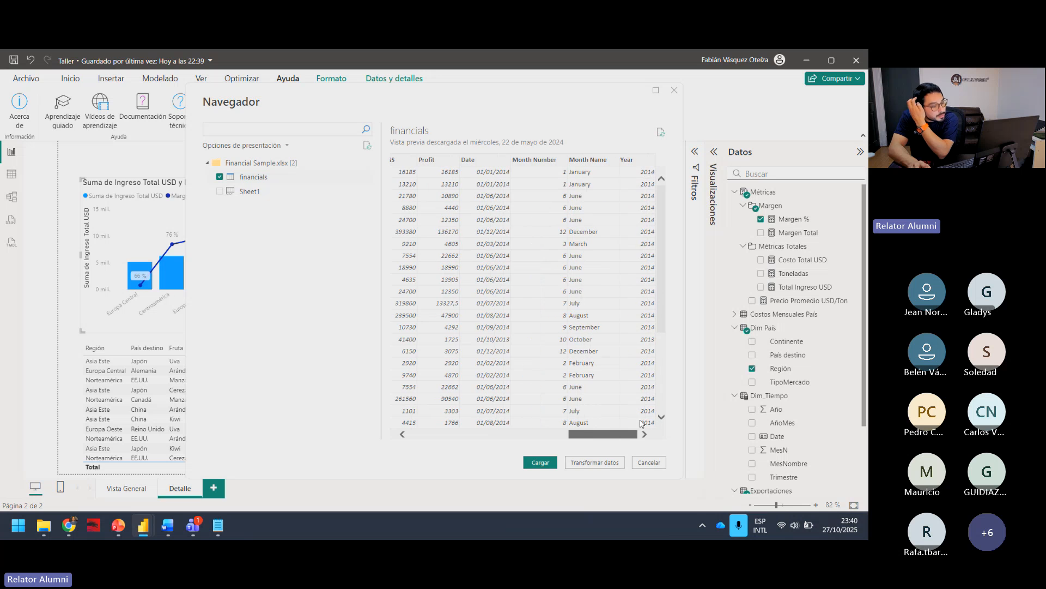
{"action": "left_click", "coordinate": [247, 194]}
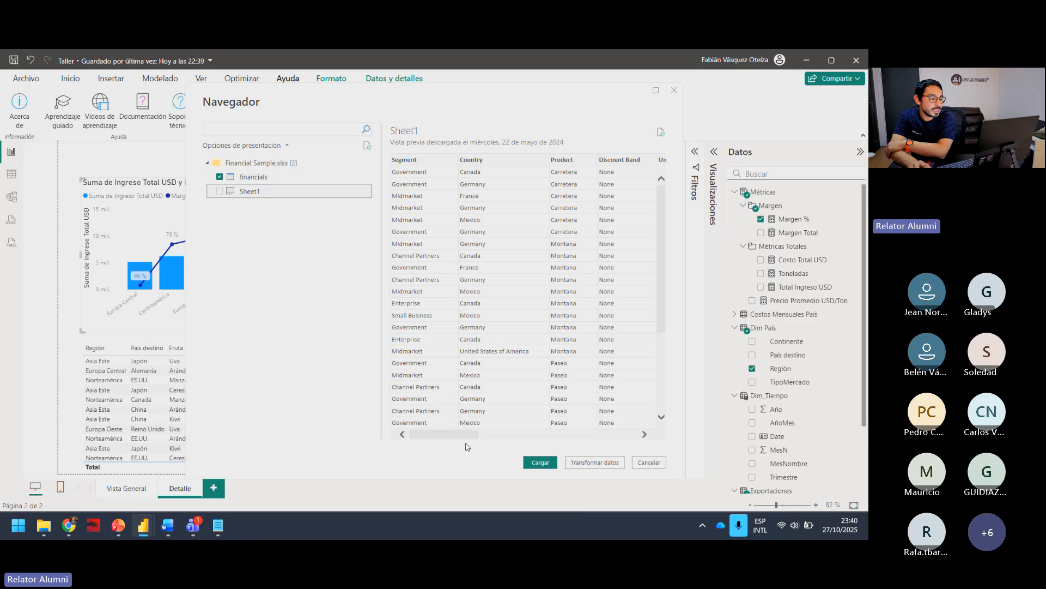
{"action": "left_click_drag", "start_coordinate": [476, 435], "coordinate": [552, 439]}
{"action": "left_click", "coordinate": [674, 91]}
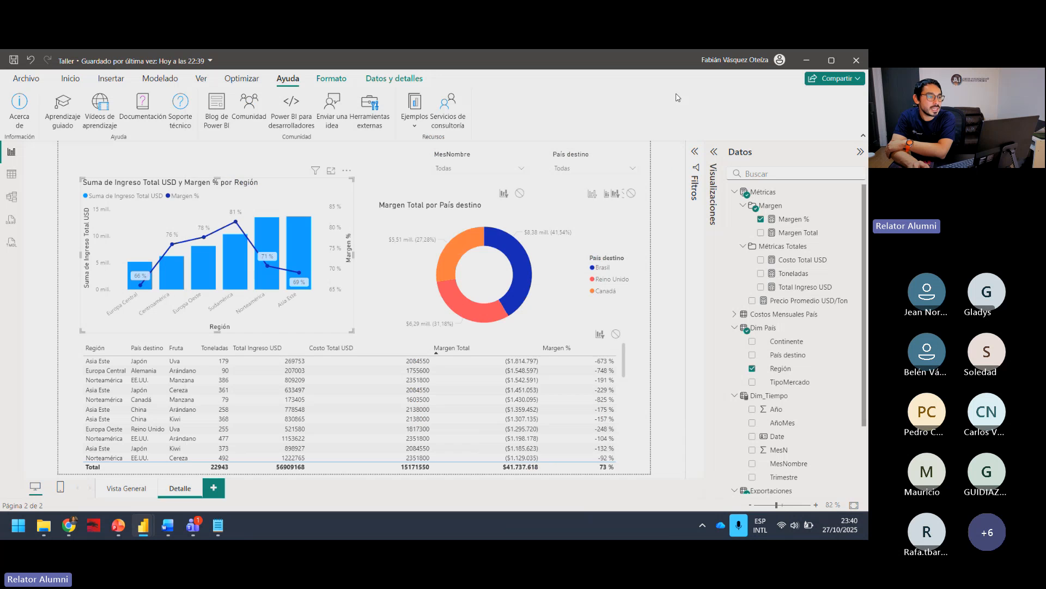
Step: Reopen the Datos de ejemplo source, review the financials and Sheet1 previews once more, and dismiss it without loading
{"action": "left_click", "coordinate": [47, 88]}
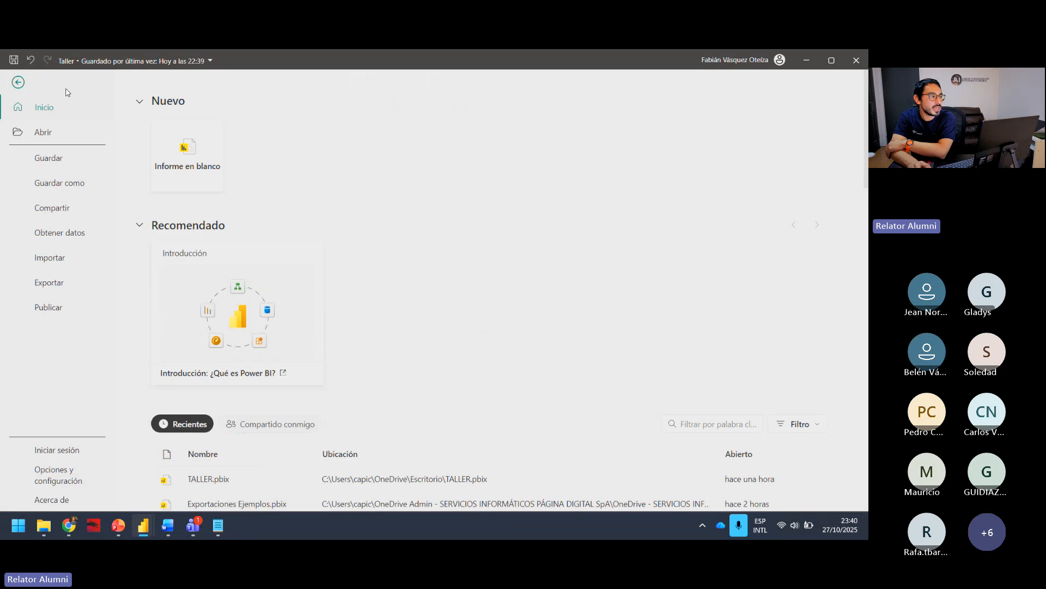
{"action": "key", "text": "Escape"}
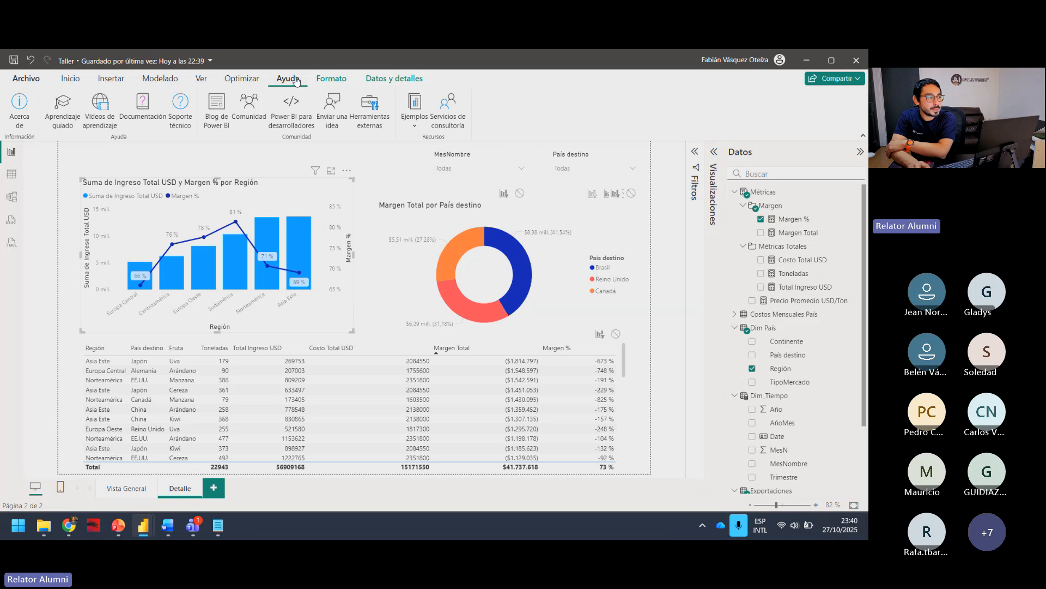
{"action": "left_click", "coordinate": [415, 125]}
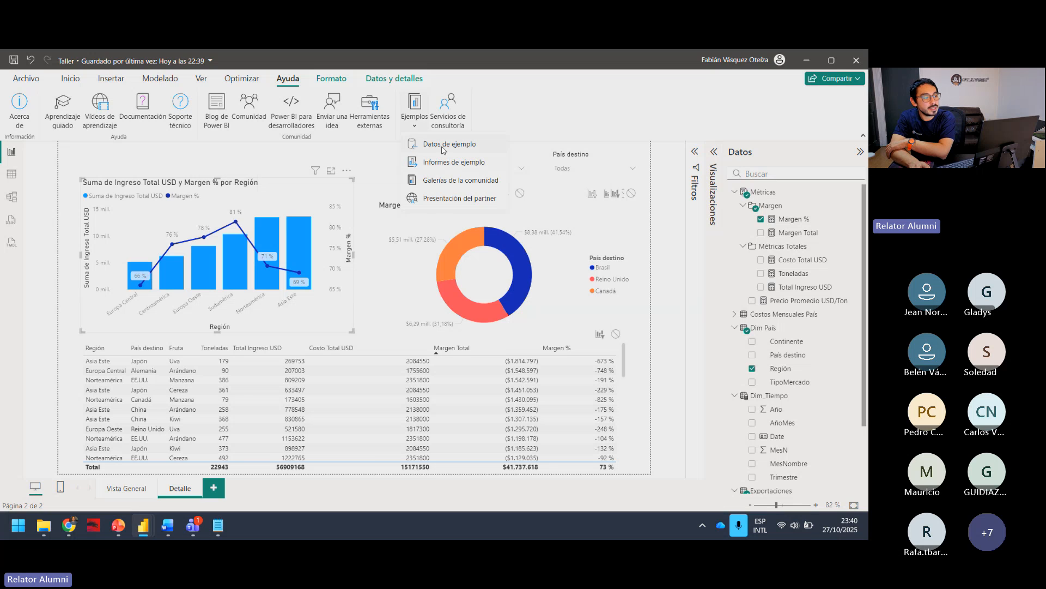
{"action": "left_click", "coordinate": [444, 146]}
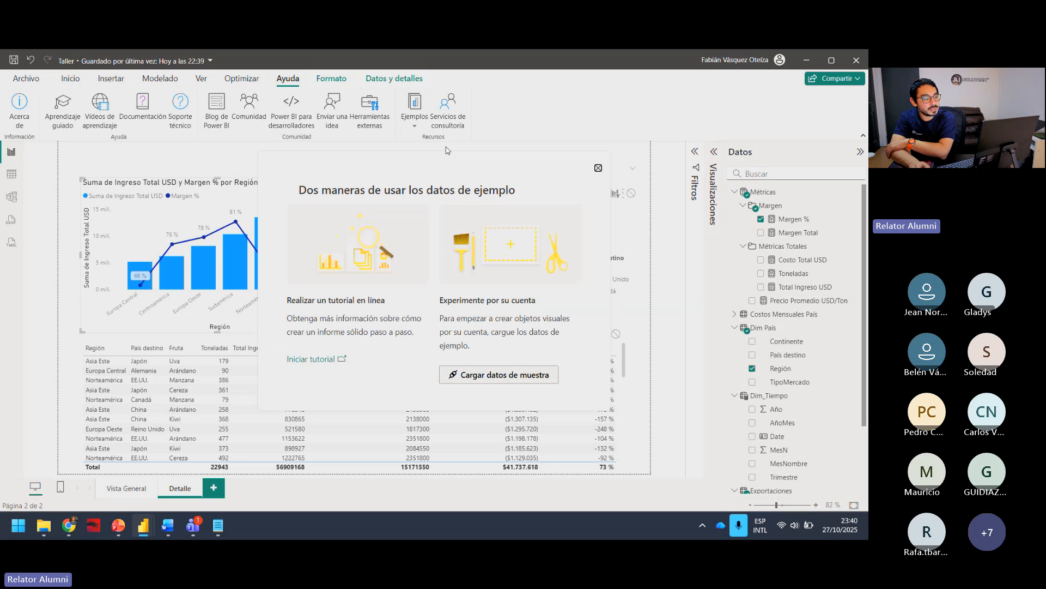
{"action": "left_click", "coordinate": [497, 380]}
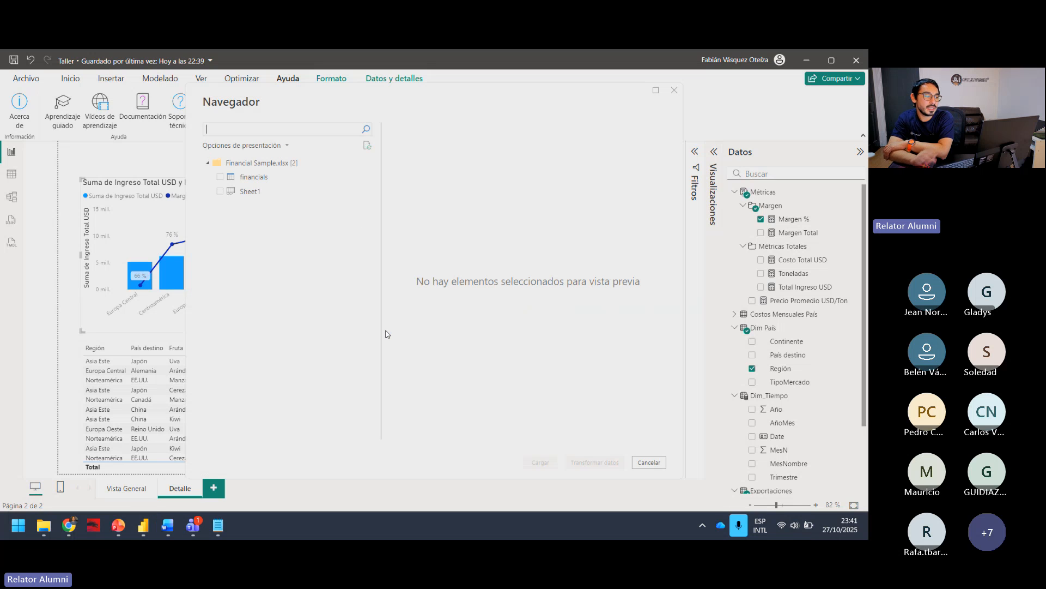
{"action": "left_click", "coordinate": [281, 177]}
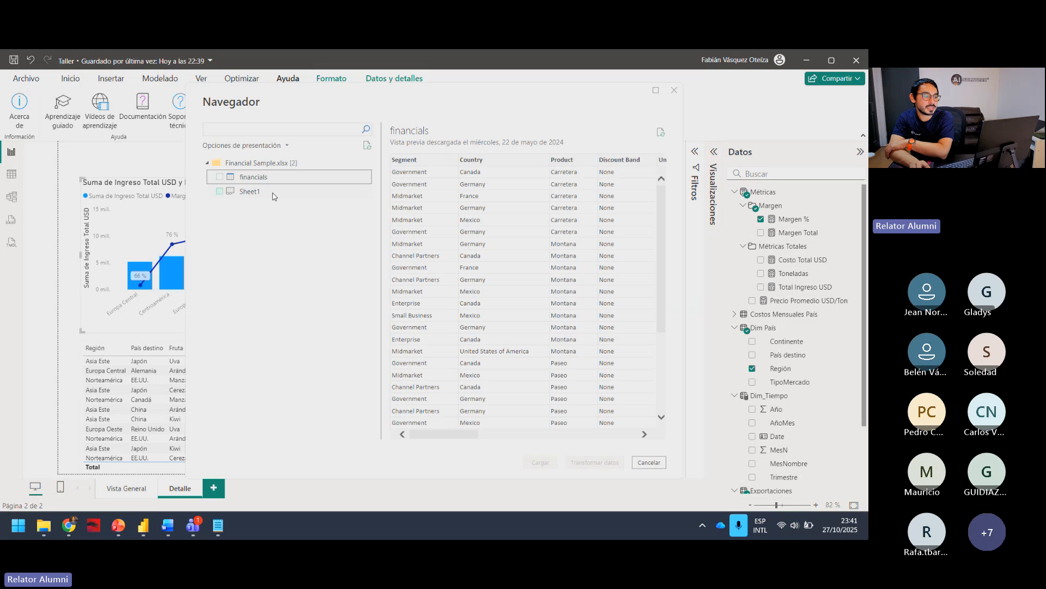
{"action": "left_click", "coordinate": [275, 193]}
{"action": "left_click", "coordinate": [674, 91]}
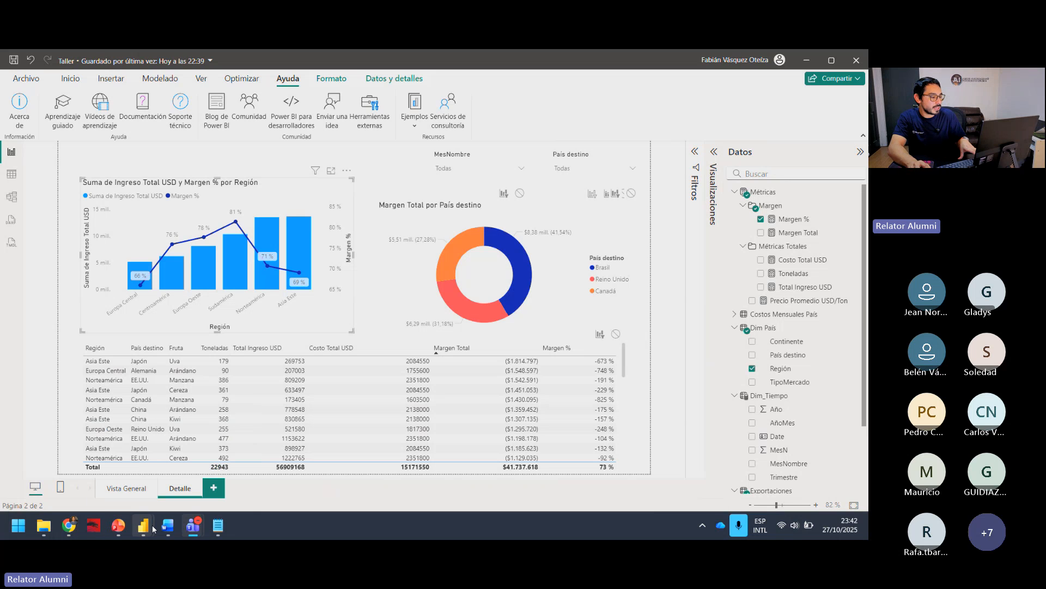
Step: Switch from the report to the incognito Chrome window and bring up YouTube ready for a search
{"action": "mouse_move", "coordinate": [81, 520]}
{"action": "left_click", "coordinate": [153, 455]}
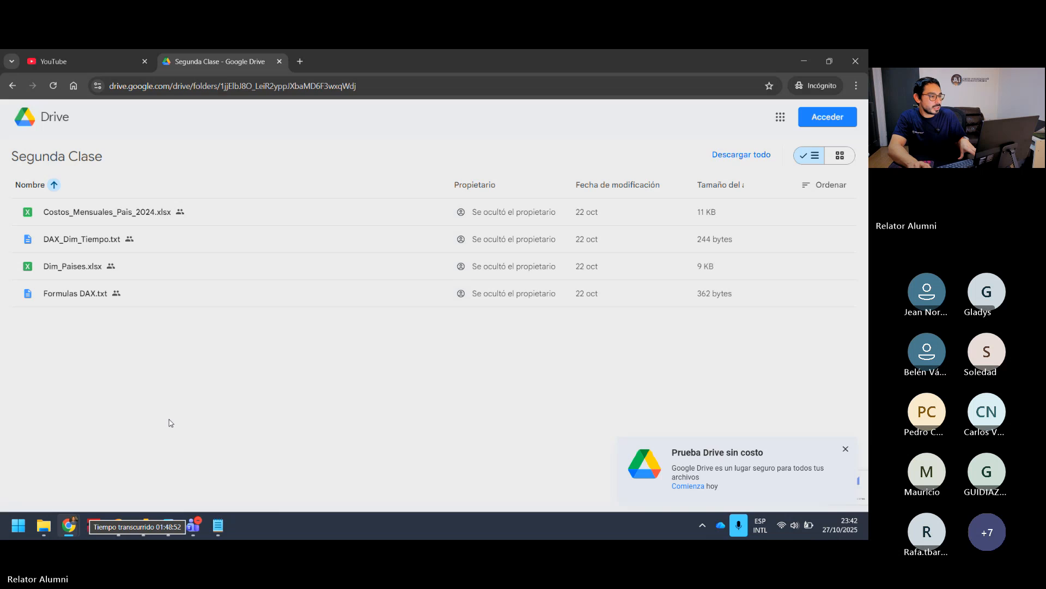
{"action": "left_click", "coordinate": [85, 61]}
{"action": "left_click", "coordinate": [311, 118]}
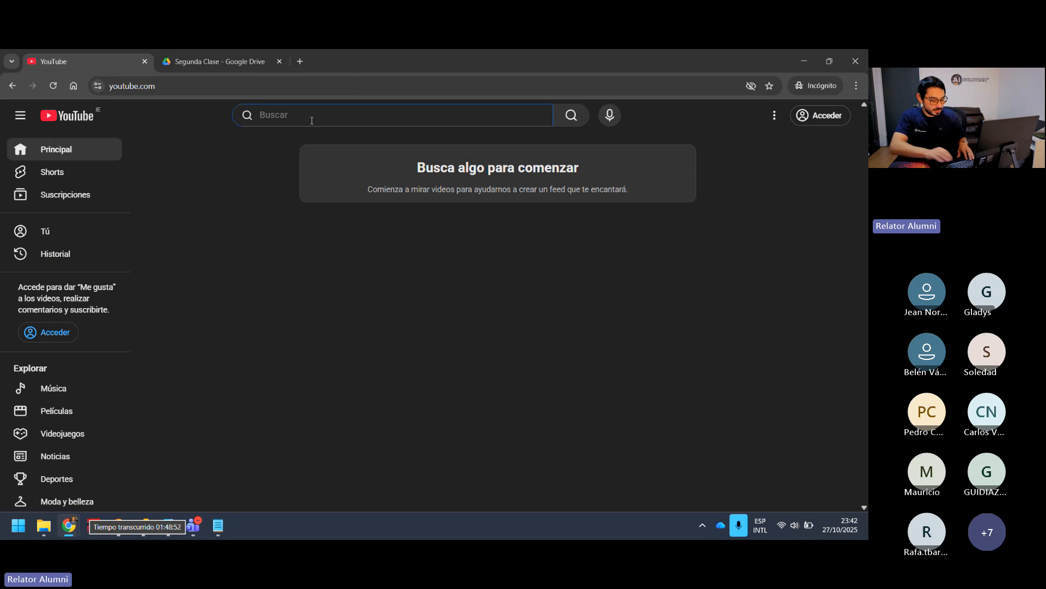
Step: Search YouTube for "aisolutch labs" and look through the results for the channel
{"action": "type", "text": "aisolu"}
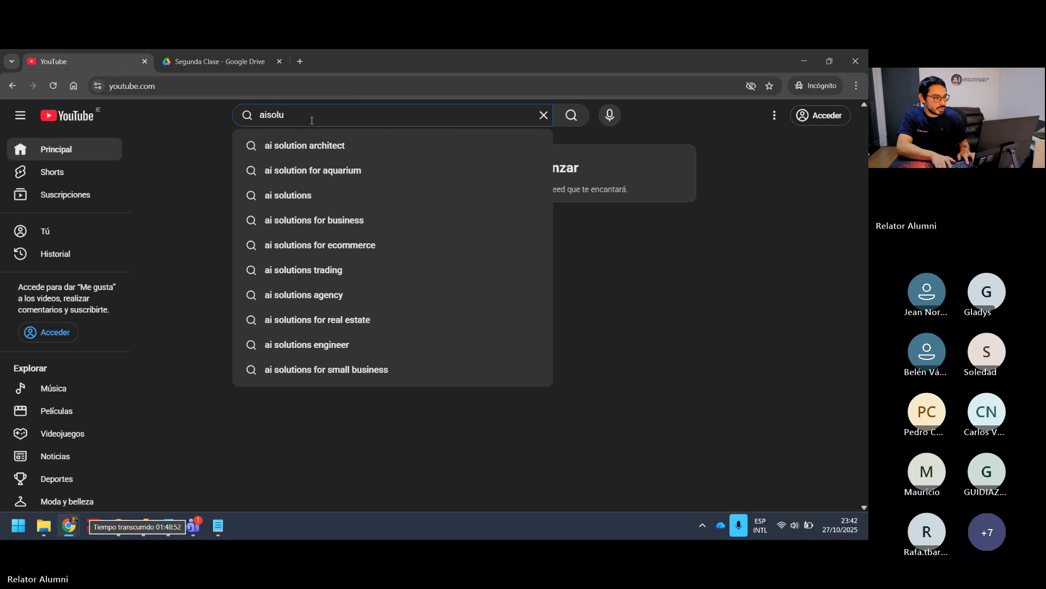
{"action": "type", "text": "tex"}
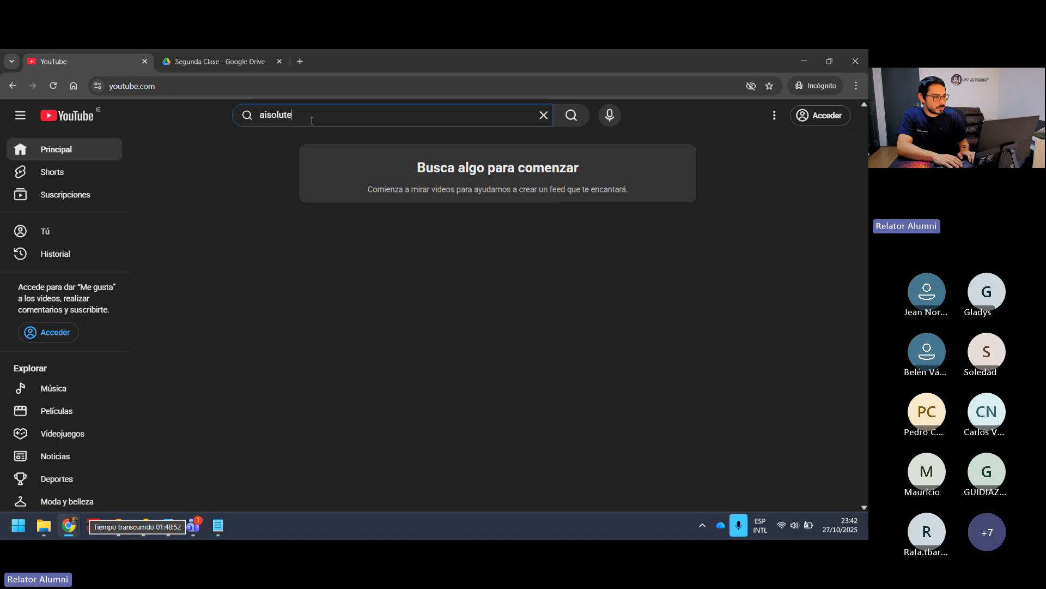
{"action": "key", "text": "BackSpace"}
{"action": "key", "text": "BackSpace"}
{"action": "type", "text": "c"}
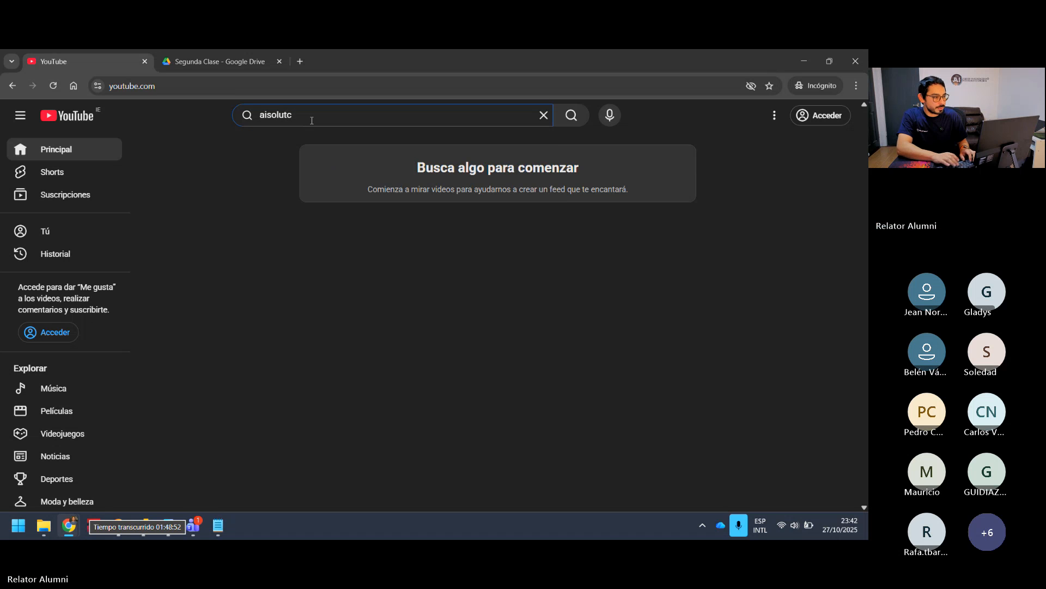
{"action": "type", "text": "h labs"}
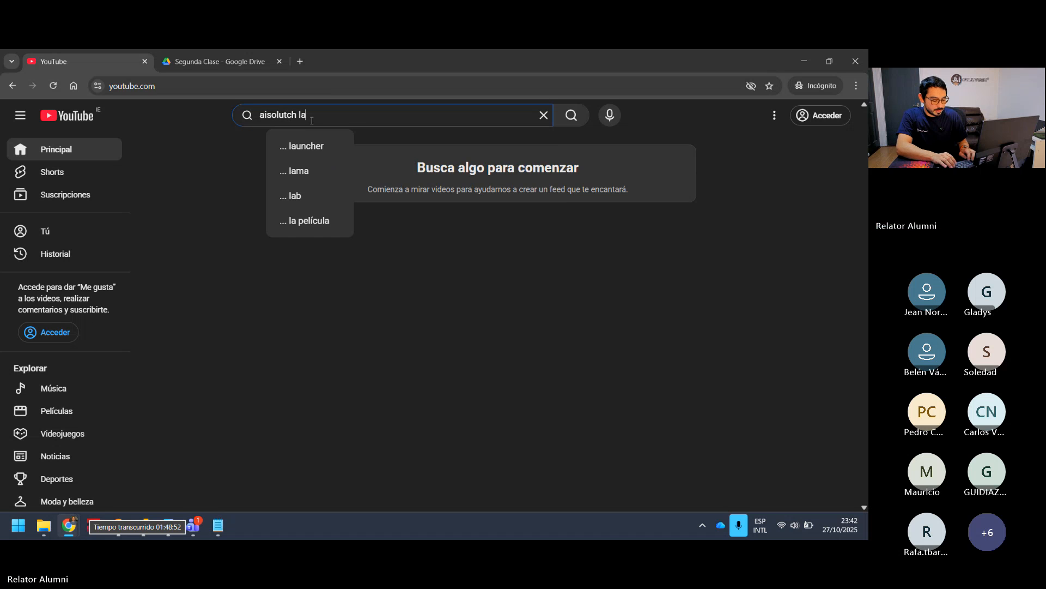
{"action": "key", "text": "Return"}
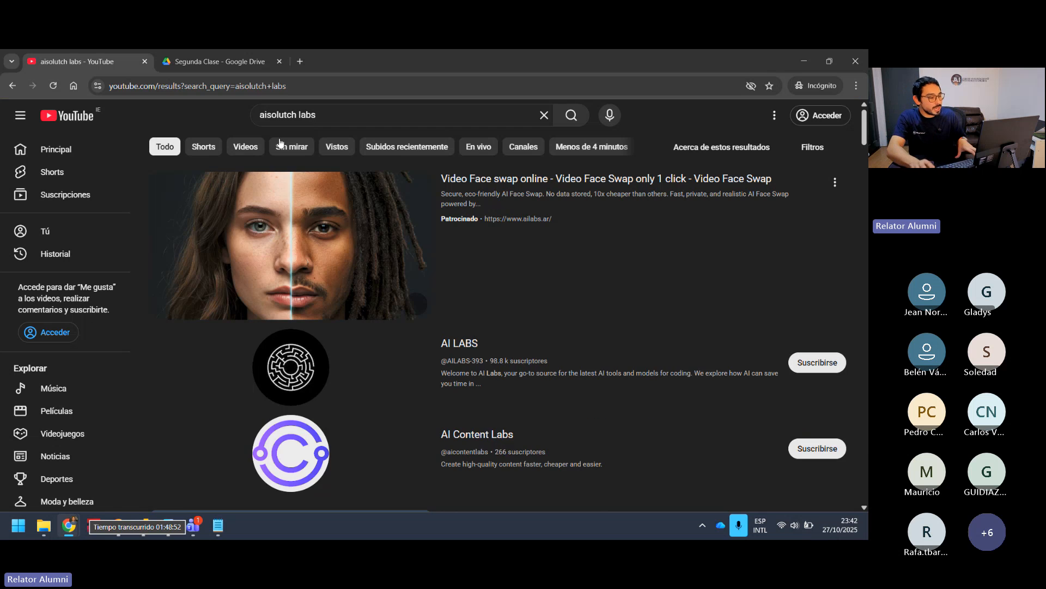
{"action": "scroll", "coordinate": [375, 377], "scroll_direction": "down", "scroll_amount": 4}
{"action": "scroll", "coordinate": [375, 377], "scroll_direction": "down", "scroll_amount": 12}
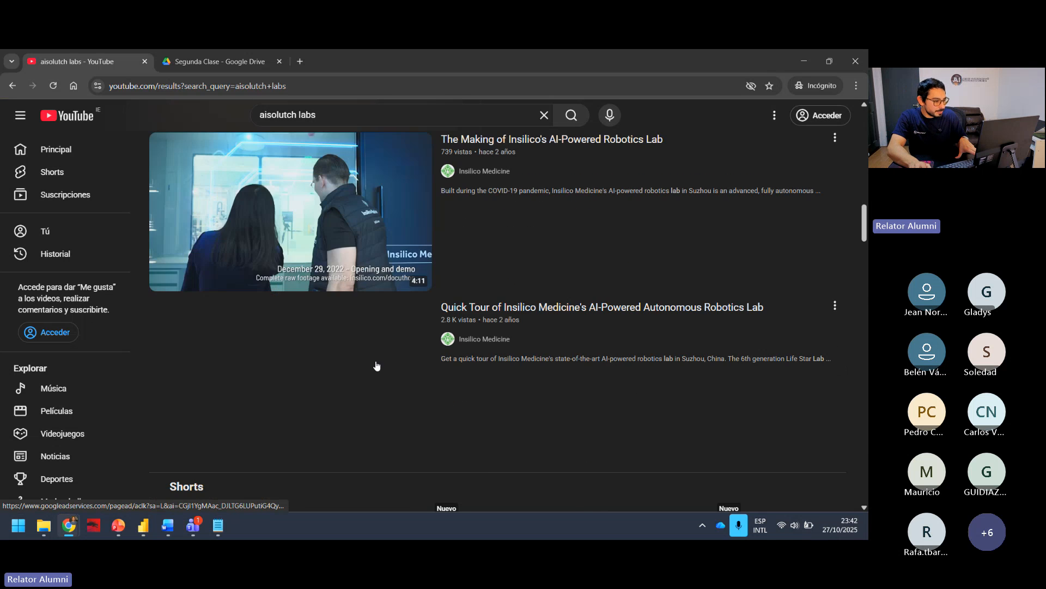
{"action": "scroll", "coordinate": [377, 374], "scroll_direction": "down", "scroll_amount": 6}
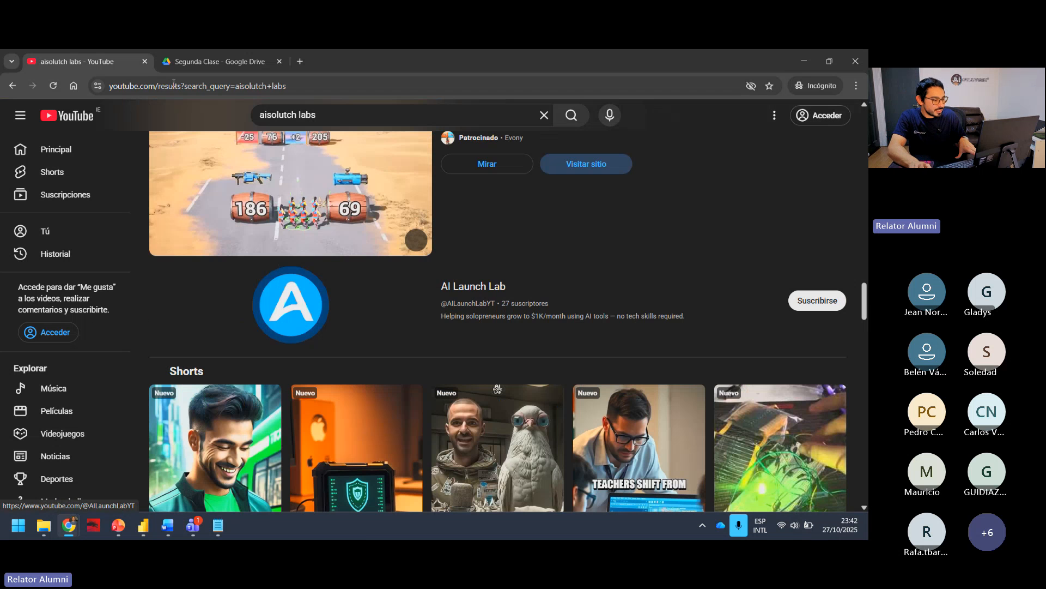
Step: Correct the YouTube search to "aisolutech labs" and run it
{"action": "double_click", "coordinate": [338, 112]}
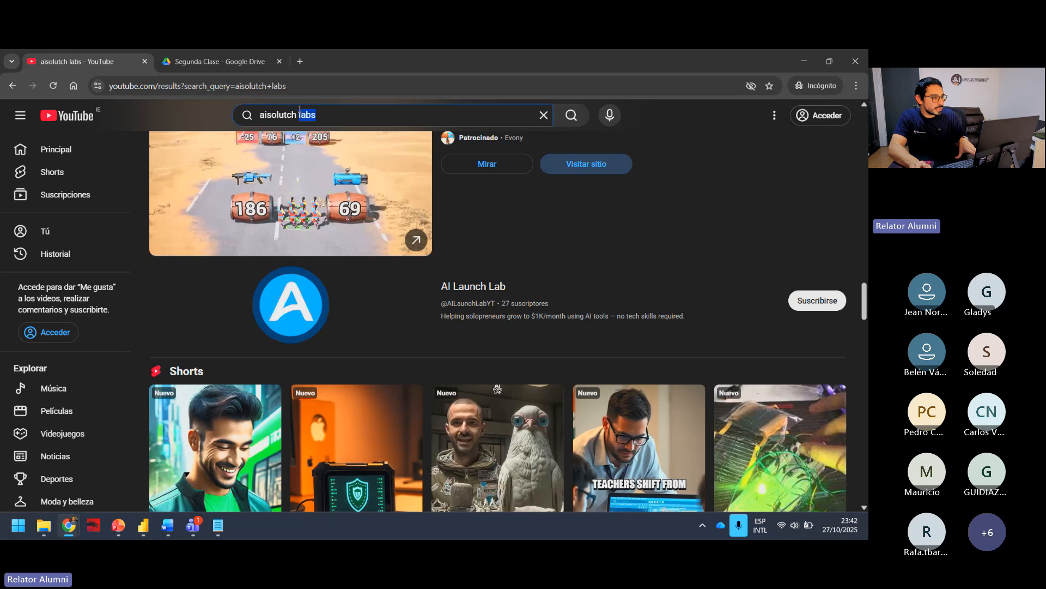
{"action": "key", "text": "BackSpace"}
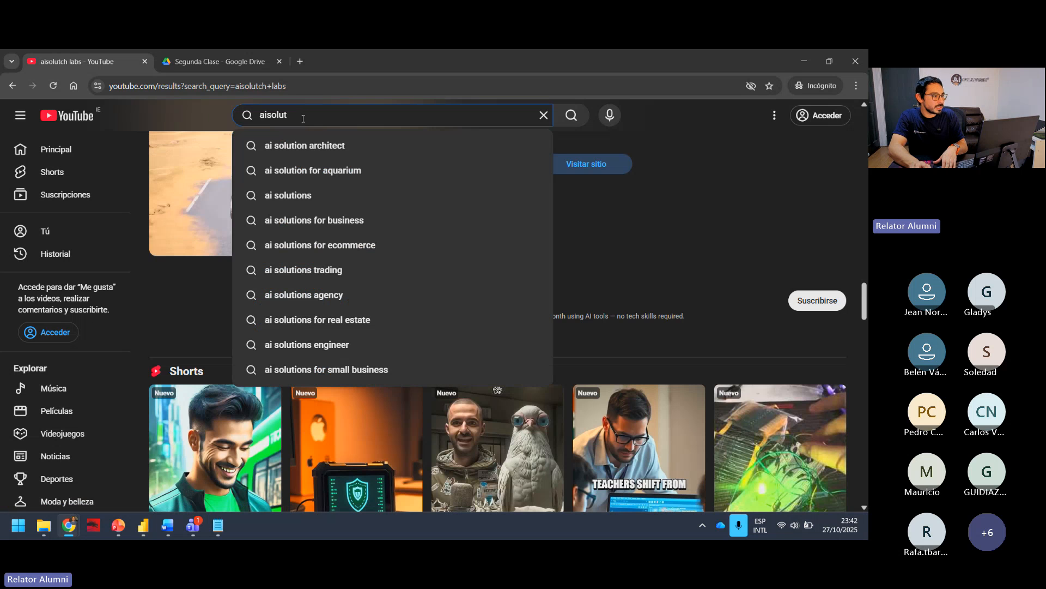
{"action": "key", "text": "BackSpace"}
{"action": "key", "text": "BackSpace"}
{"action": "key", "text": "BackSpace"}
{"action": "type", "text": "ech li"}
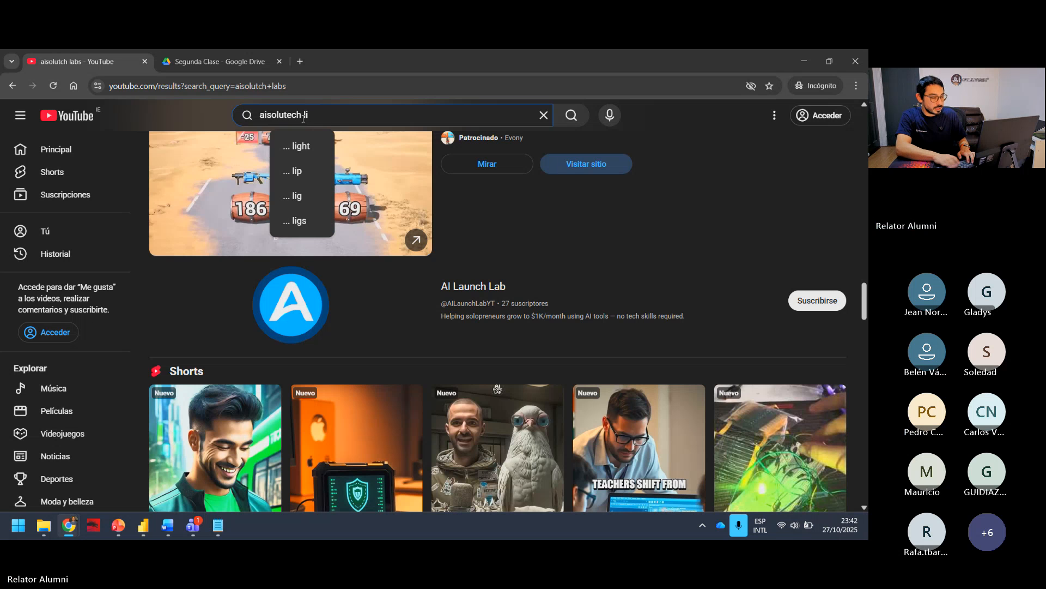
{"action": "key", "text": "BackSpace"}
{"action": "type", "text": "abs"}
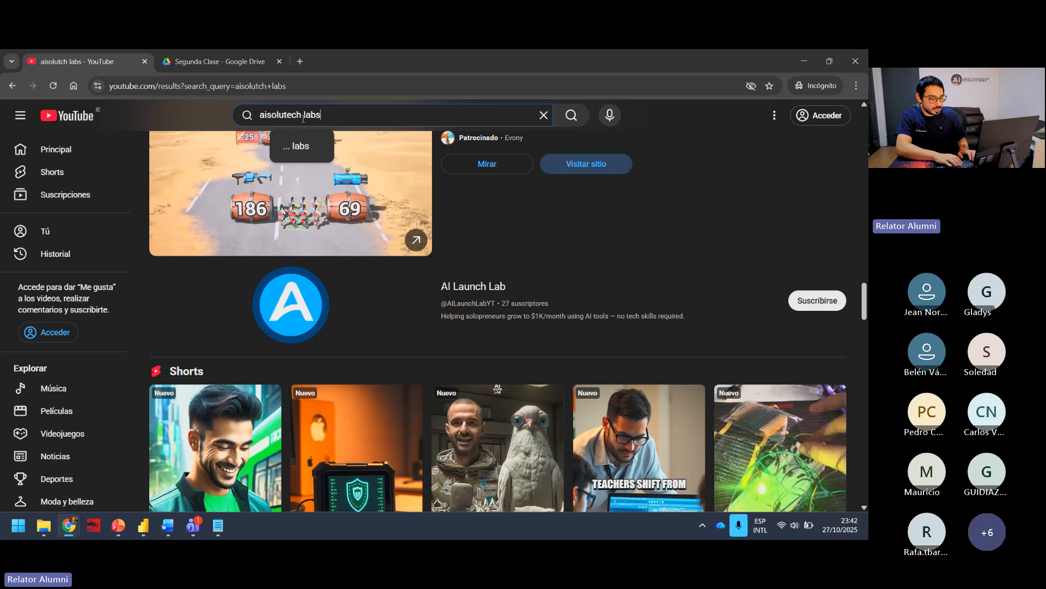
{"action": "key", "text": "Return"}
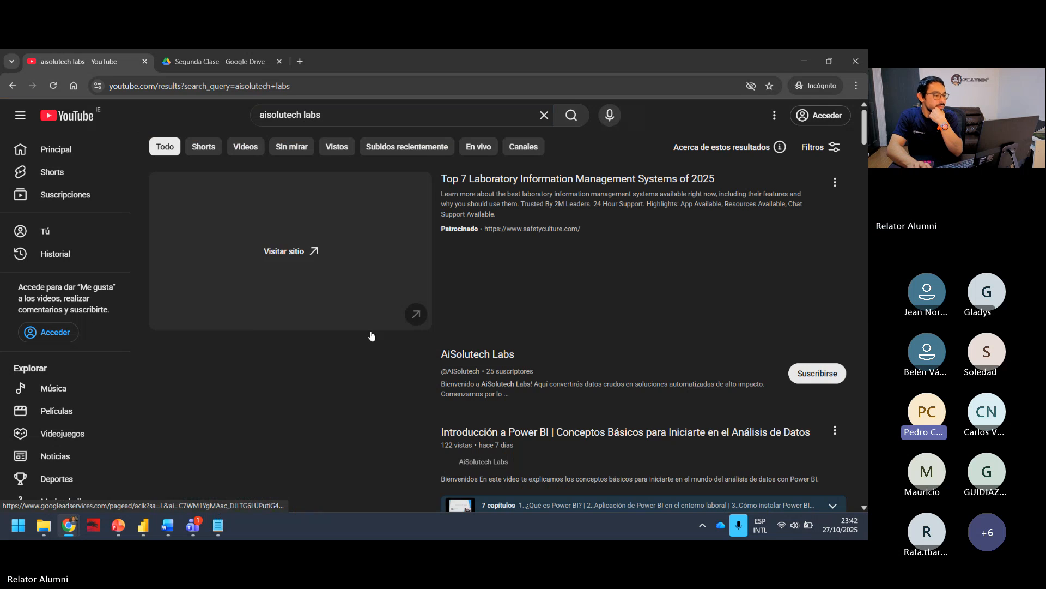
Step: Open the AiSolutech Labs channel from the results and view its list of videos
{"action": "scroll", "coordinate": [497, 355], "scroll_direction": "down", "scroll_amount": 1}
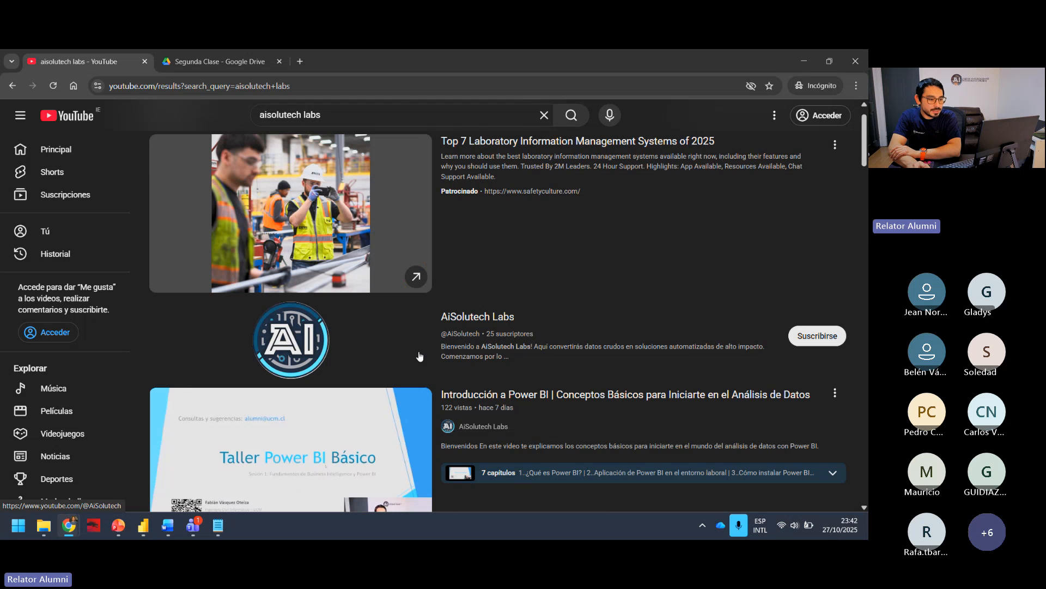
{"action": "left_click", "coordinate": [274, 353]}
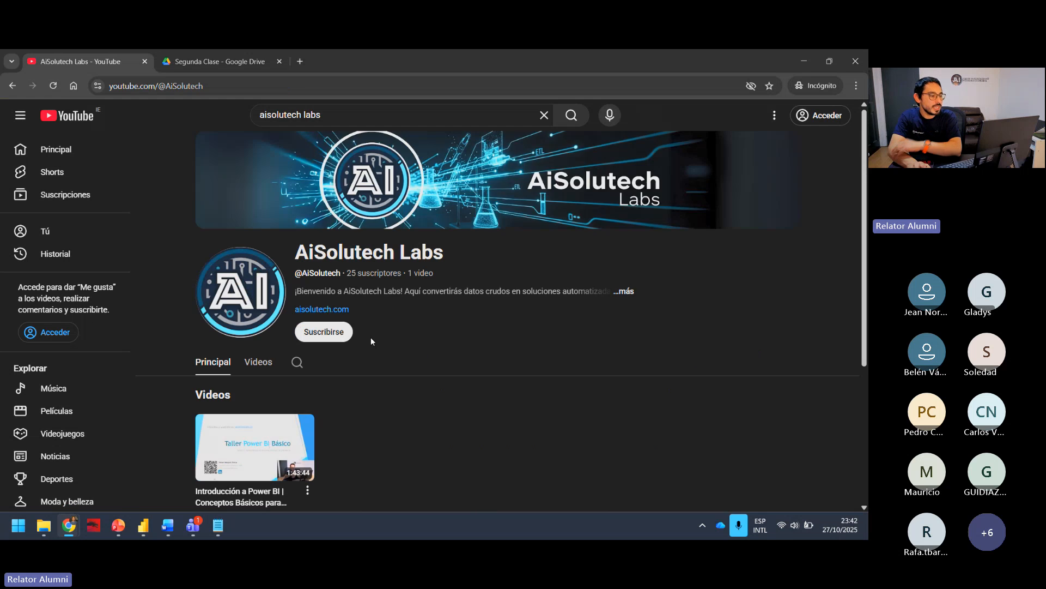
{"action": "scroll", "coordinate": [370, 337], "scroll_direction": "down", "scroll_amount": 3}
{"action": "left_click", "coordinate": [259, 211]}
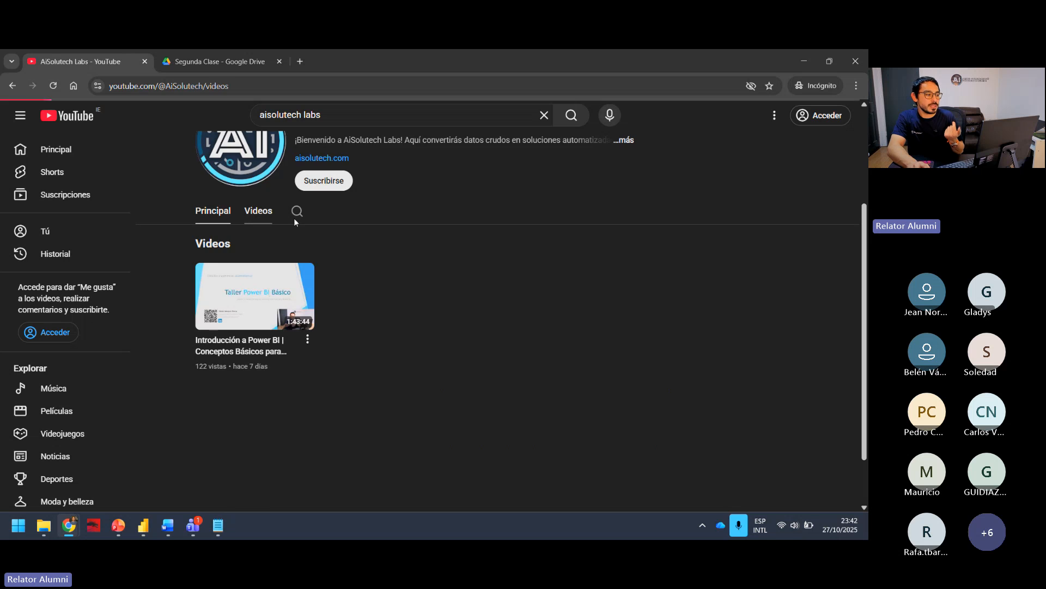
{"action": "scroll", "coordinate": [394, 348], "scroll_direction": "down", "scroll_amount": 1}
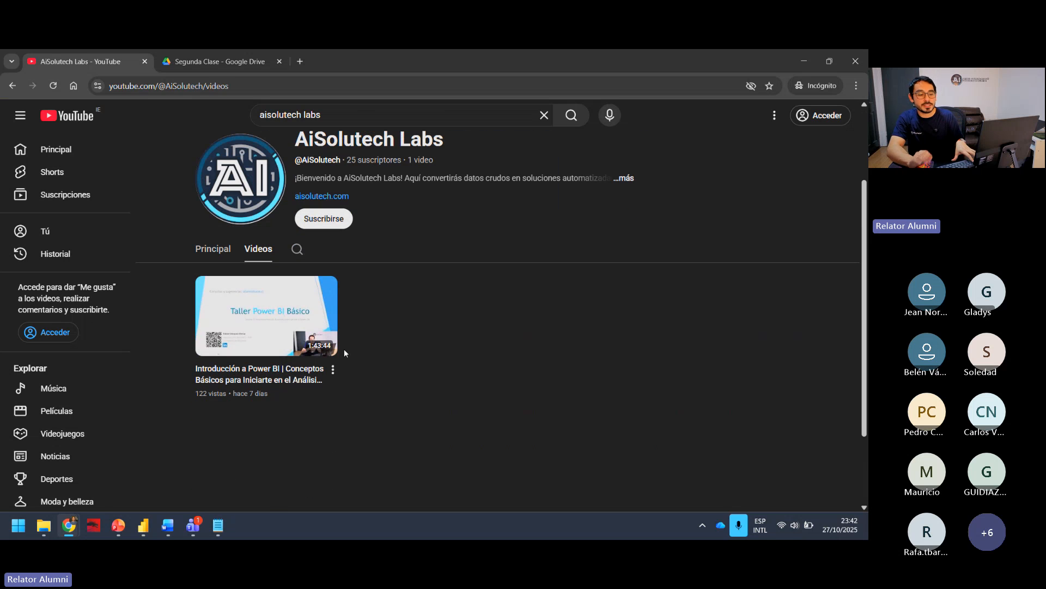